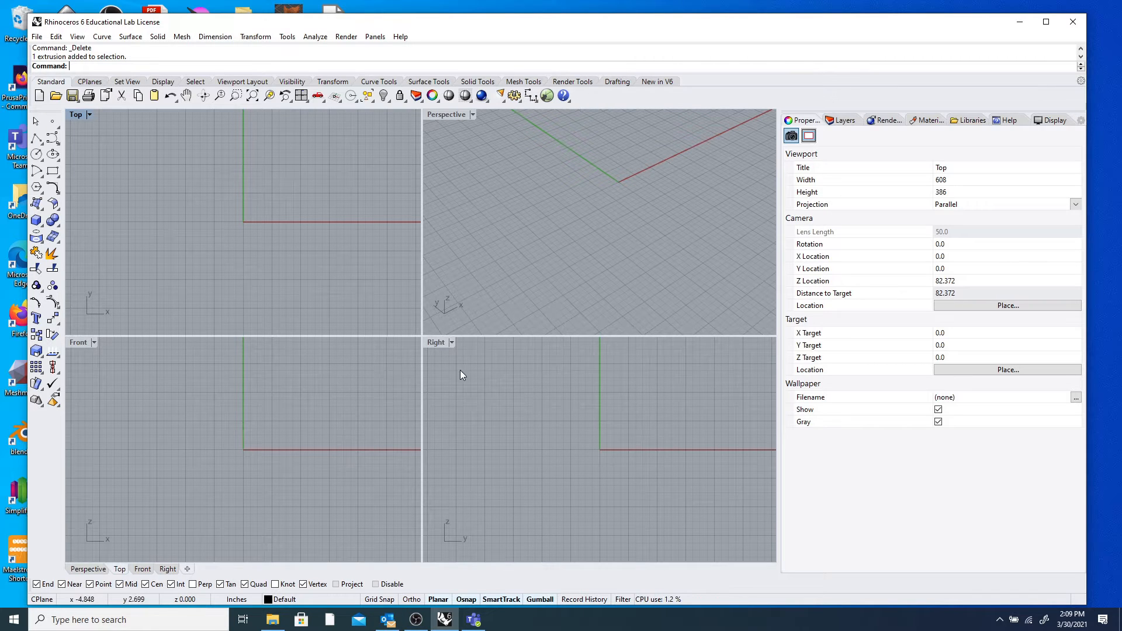
Pan the Top, Front and Right views, then orbit, zoom out and pan the empty Perspective grid.
right_drag(264, 243, 198, 208)
right_drag(270, 428, 227, 468)
right_drag(609, 438, 611, 473)
mouse_move(517, 136)
right_down()
mouse_move(512, 146)
mouse_move(520, 136)
right_up()
scroll(612, 178, down, 12)
shift+right_drag(633, 152, 594, 226)
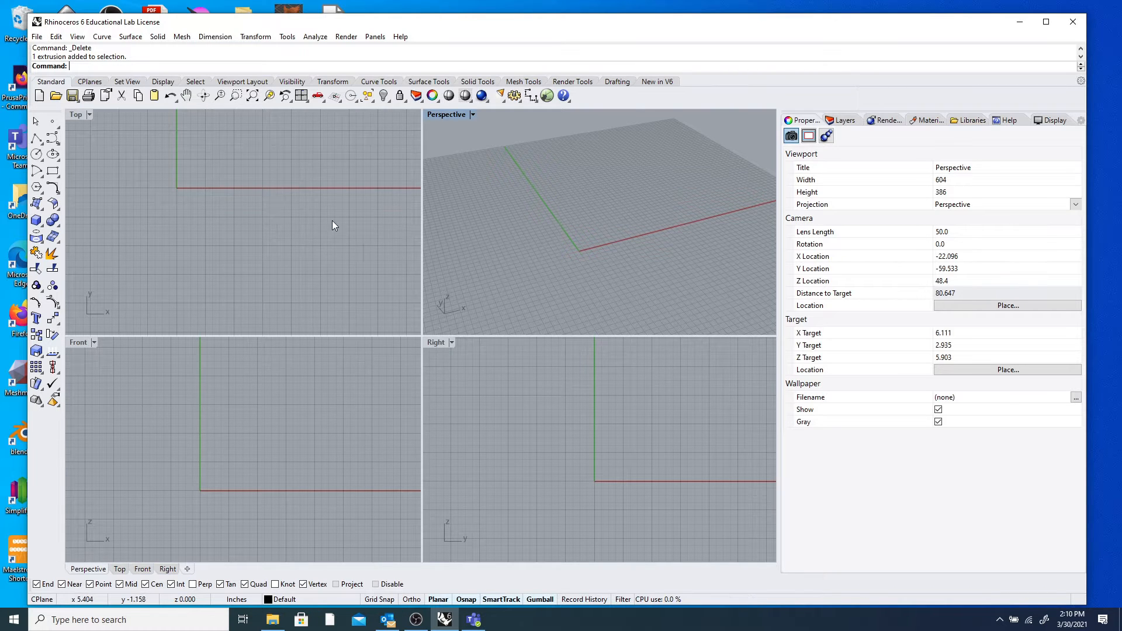
Pan the Top view and orbit the Perspective view down to a lower angle.
scroll(327, 221, down, 5)
right_drag(576, 235, 557, 220)
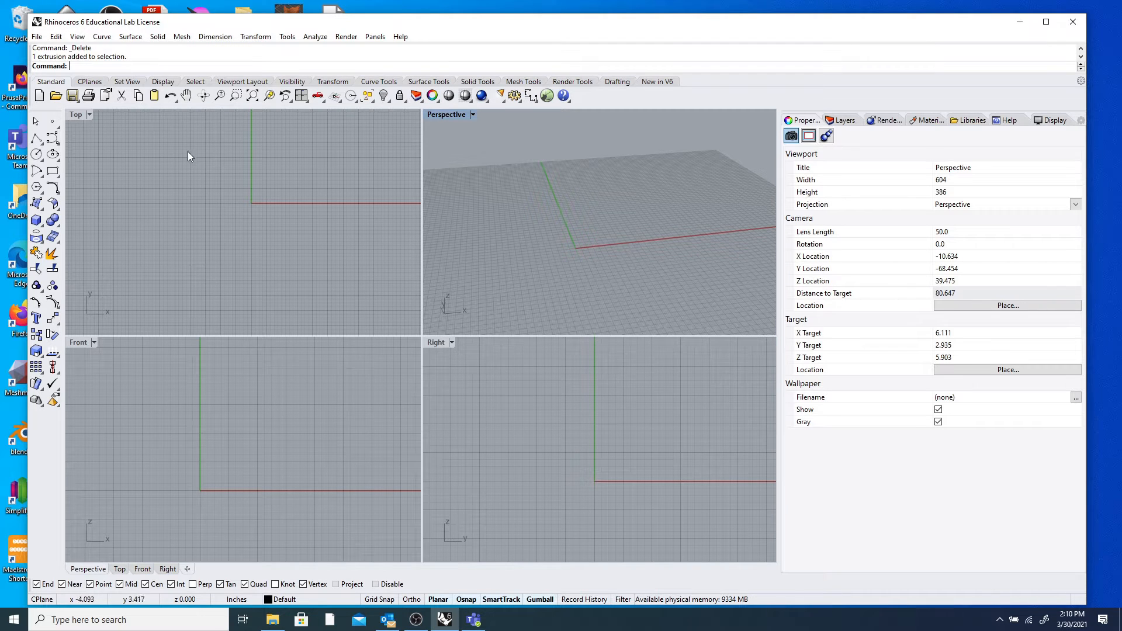
right_drag(268, 203, 254, 237)
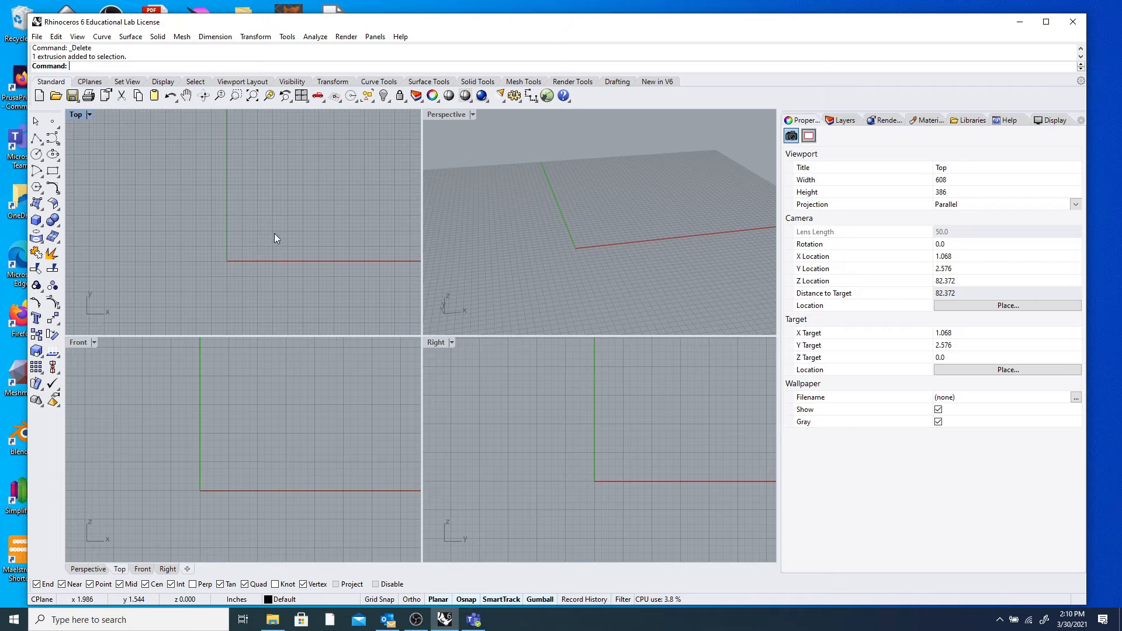
right_drag(596, 210, 622, 233)
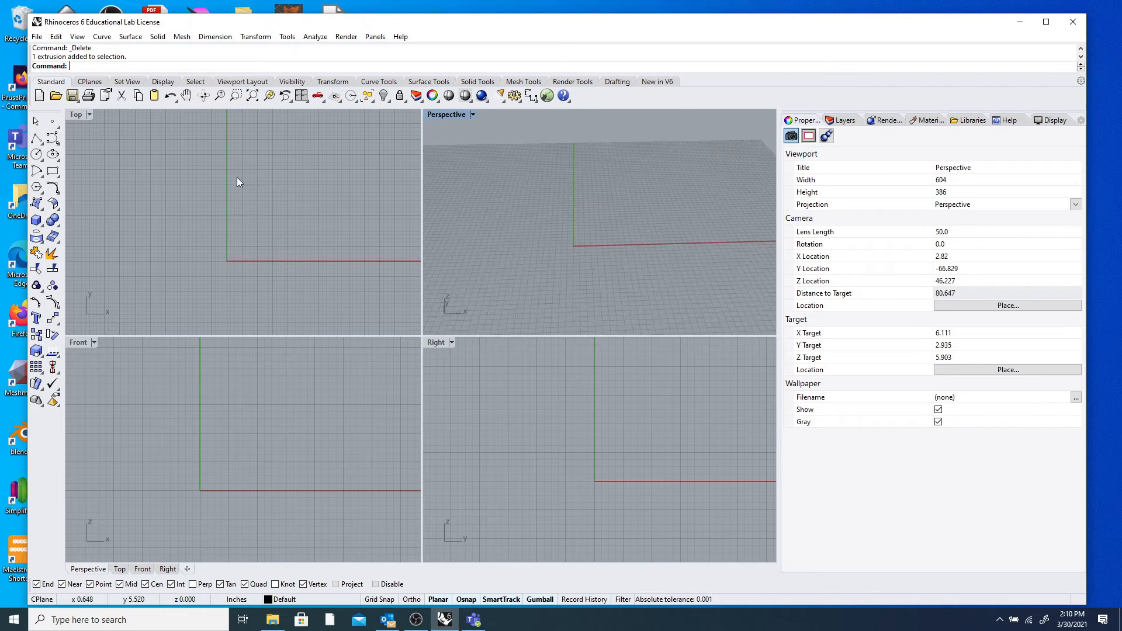
Make the Top view active, maximize it, then restore the four-view layout.
click(158, 145)
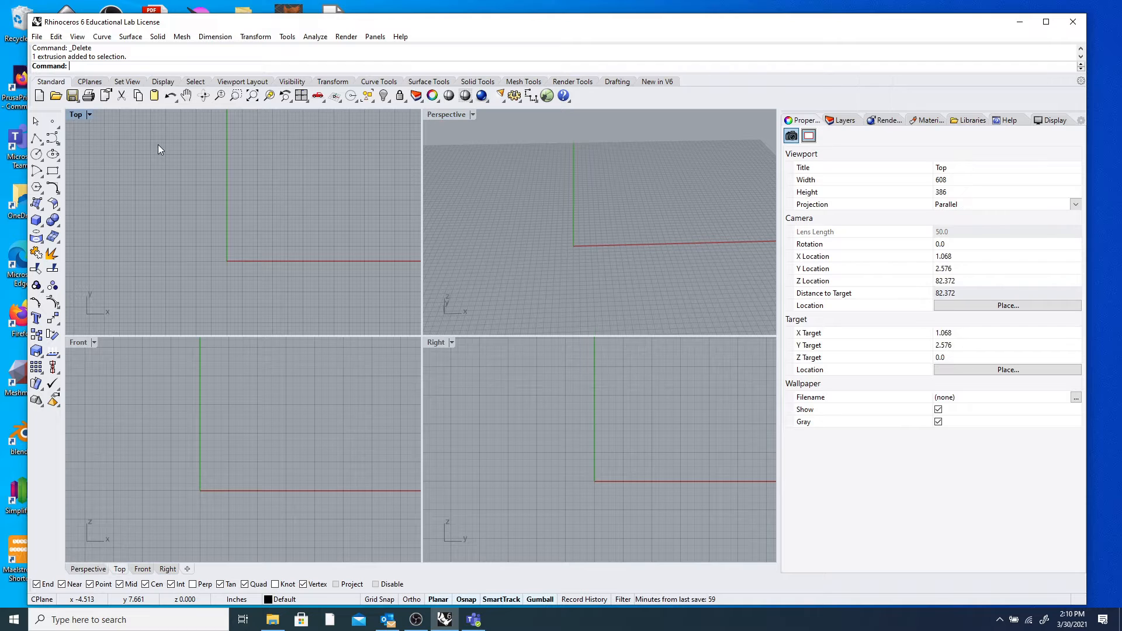
click(527, 146)
click(337, 172)
double_click(82, 116)
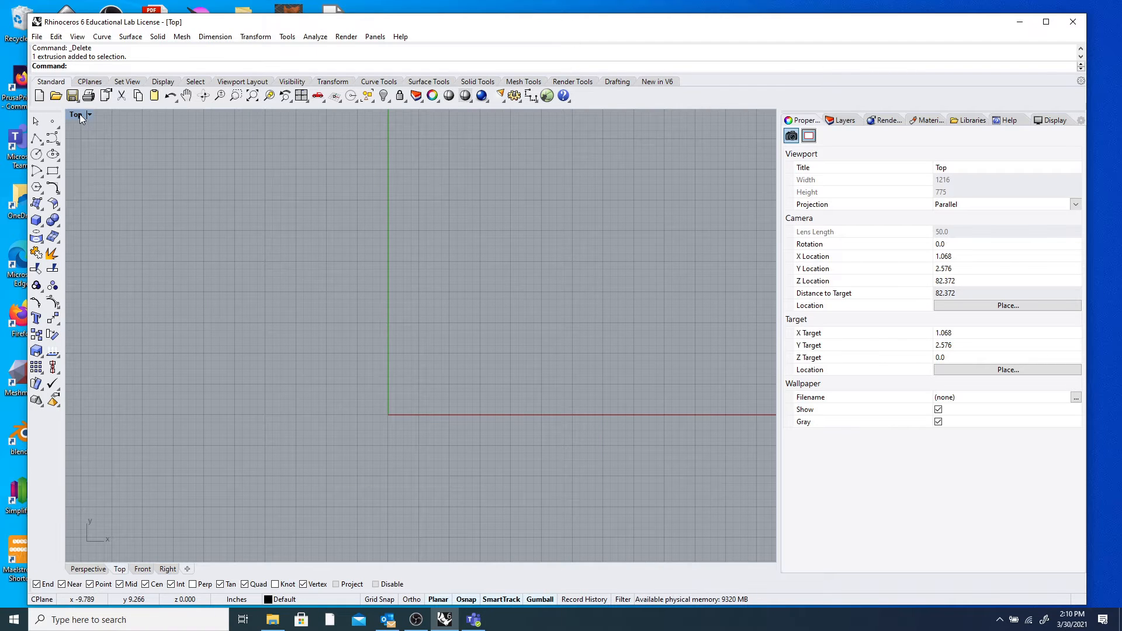
double_click(82, 116)
Maximize the Perspective view, restore the layout, and reset all viewports to their defaults.
click(453, 114)
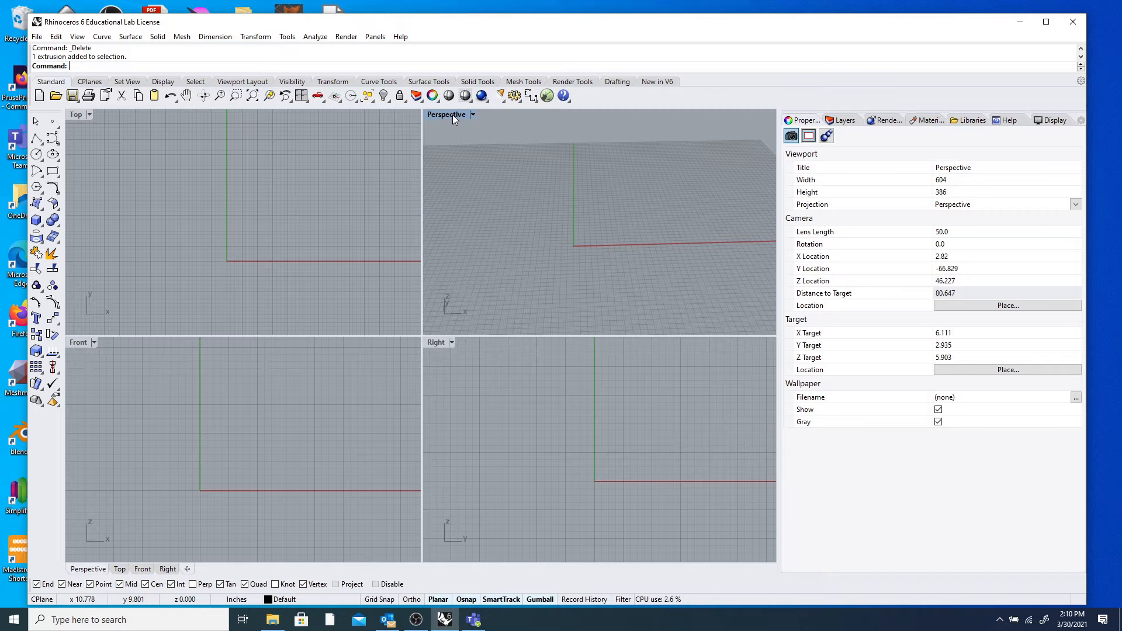
double_click(452, 115)
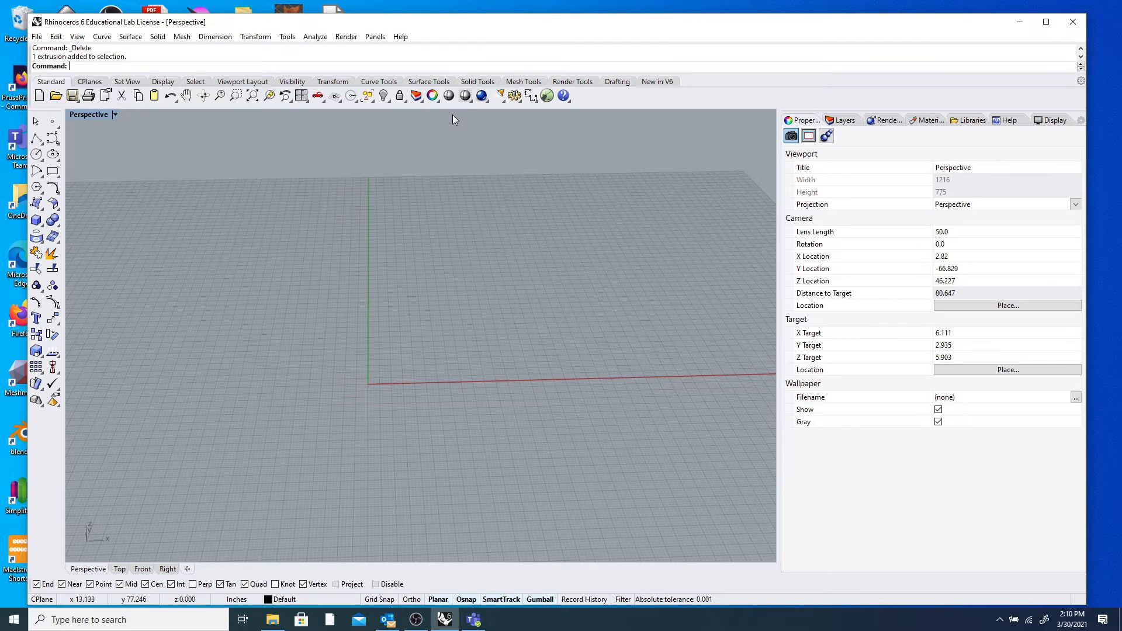
double_click(101, 117)
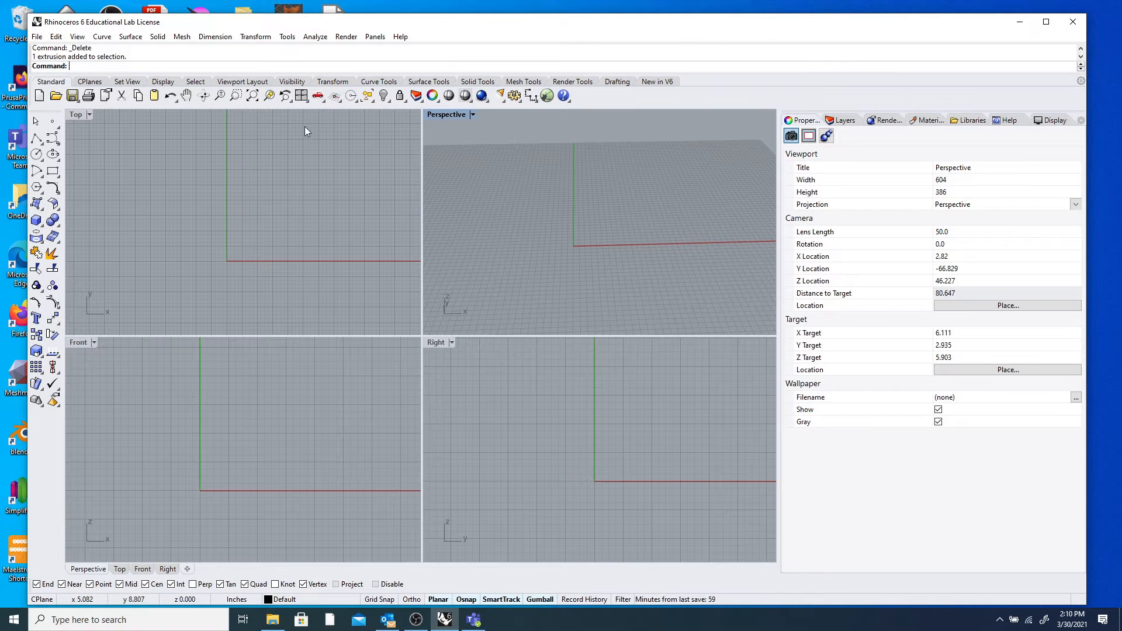
right_click(302, 98)
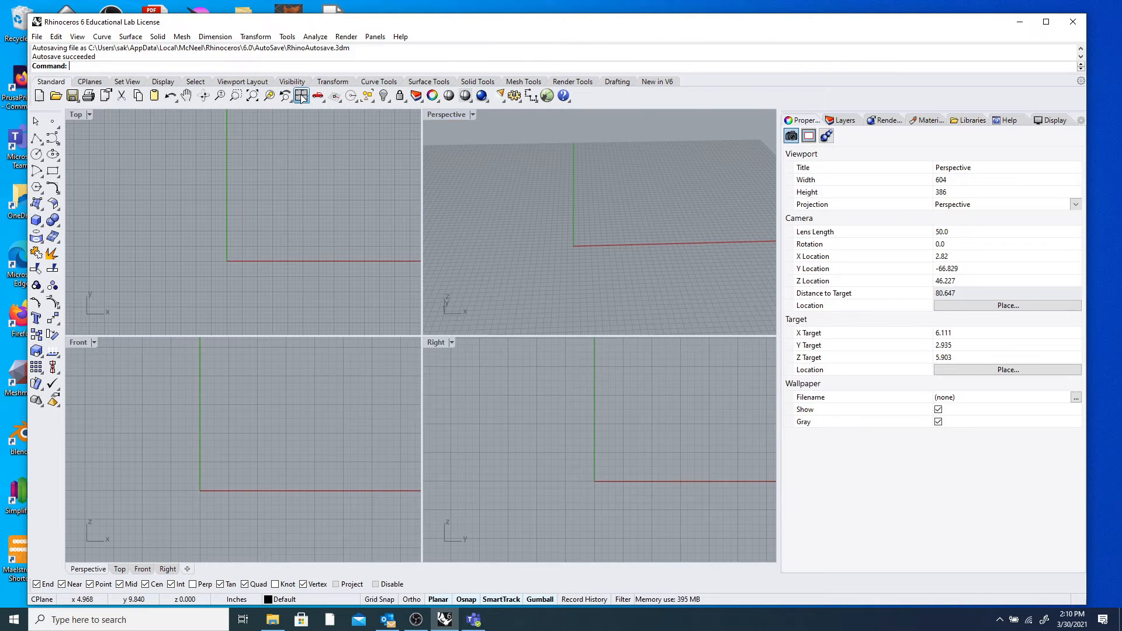
Reapply the 4 Viewports layout and float the Viewport Layout toolbar over the views.
click(305, 102)
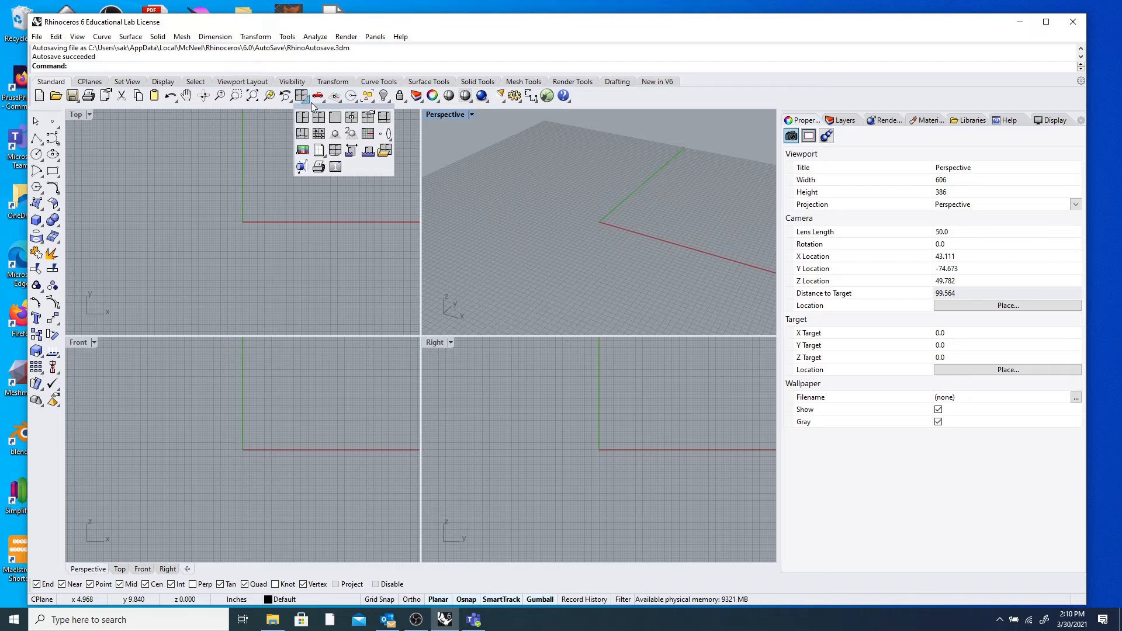
click(303, 97)
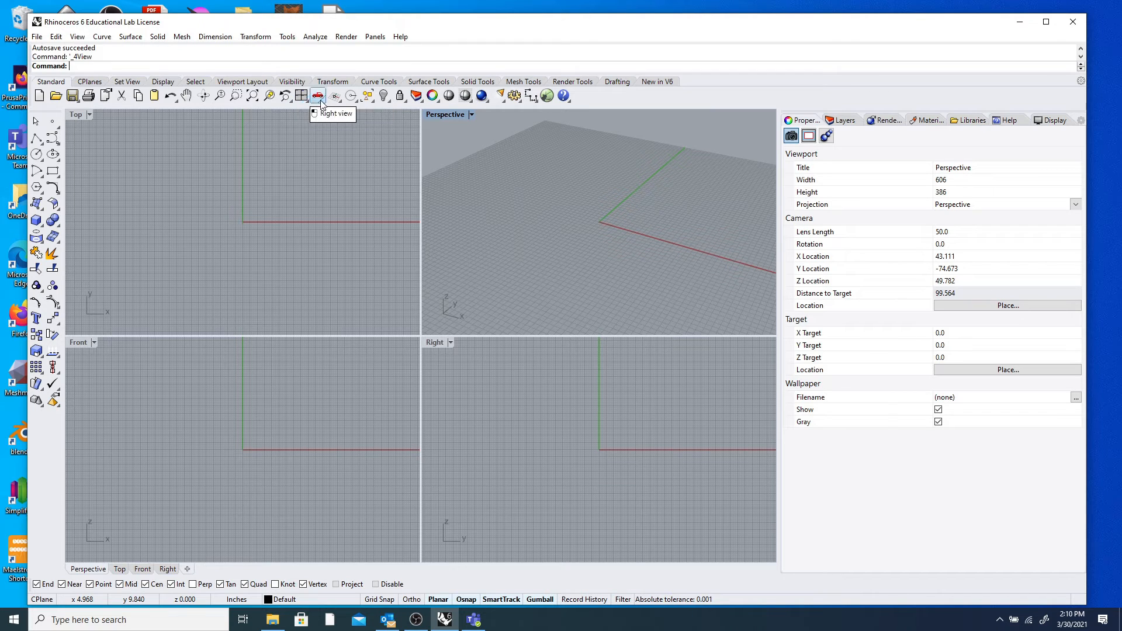
click(306, 104)
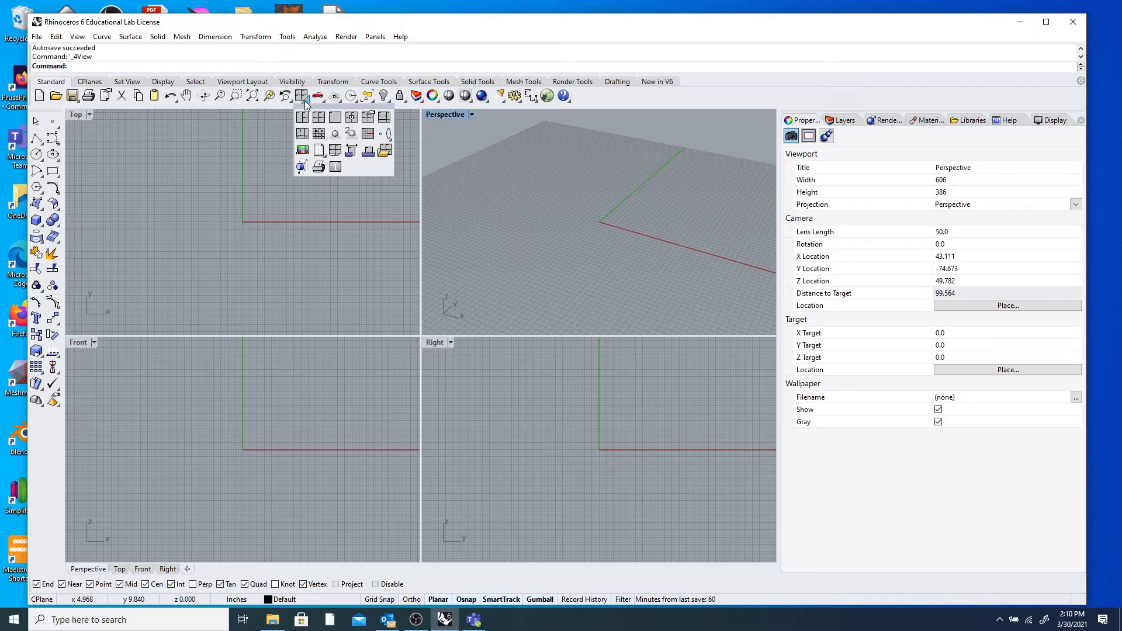
drag(310, 110, 478, 145)
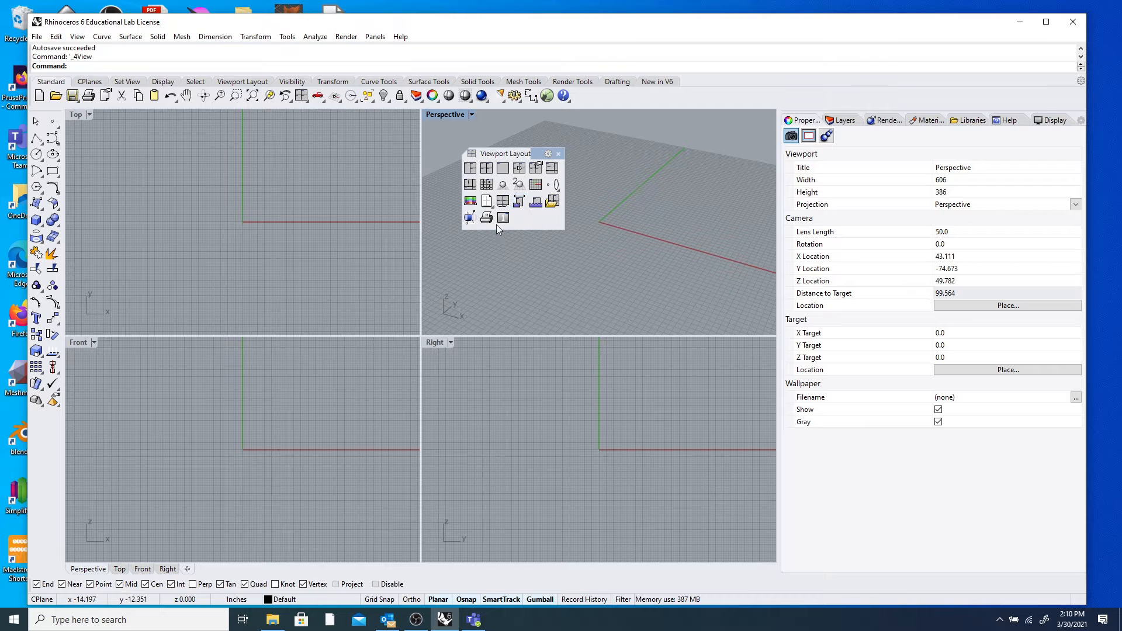
Try 3 Viewports, Split Vertical and Split Horizontal, then return to 4 Viewports.
click(471, 169)
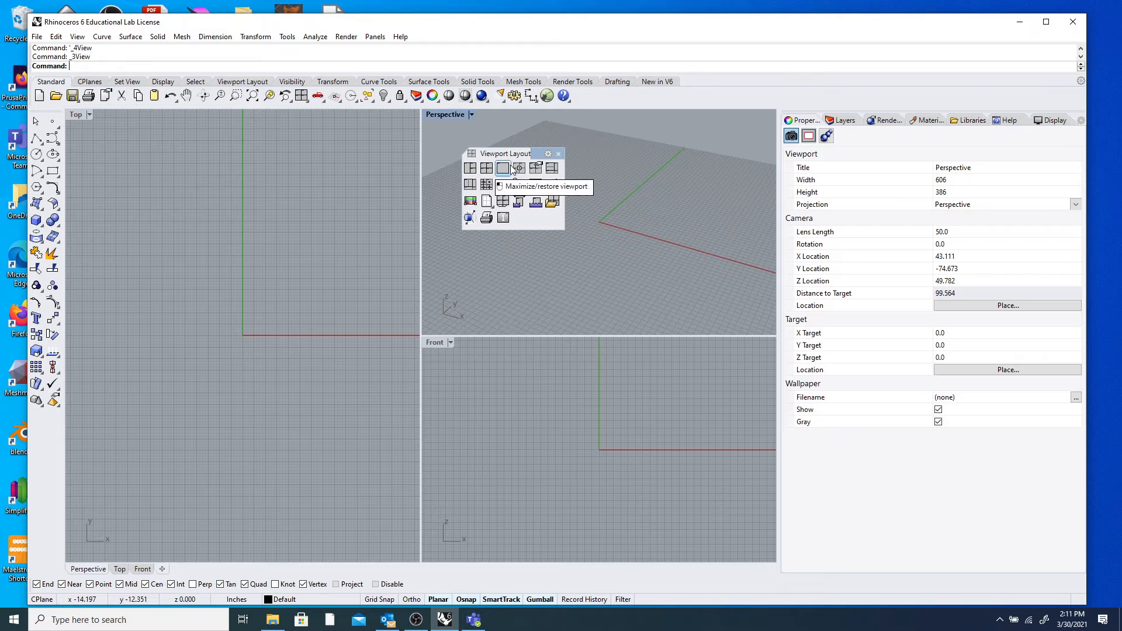
click(470, 185)
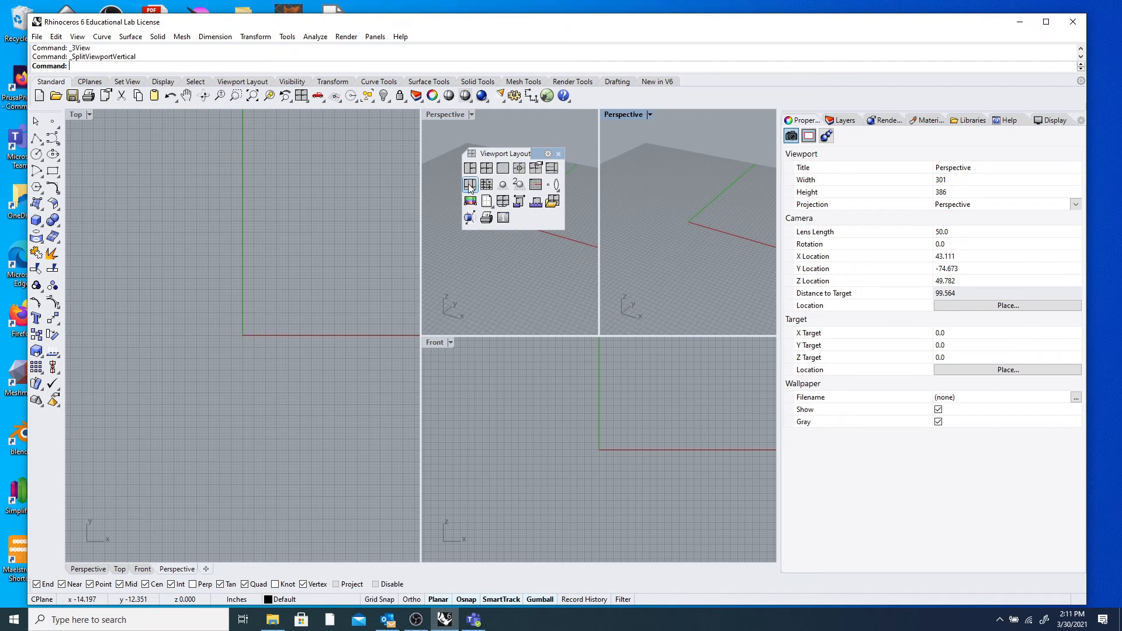
click(552, 168)
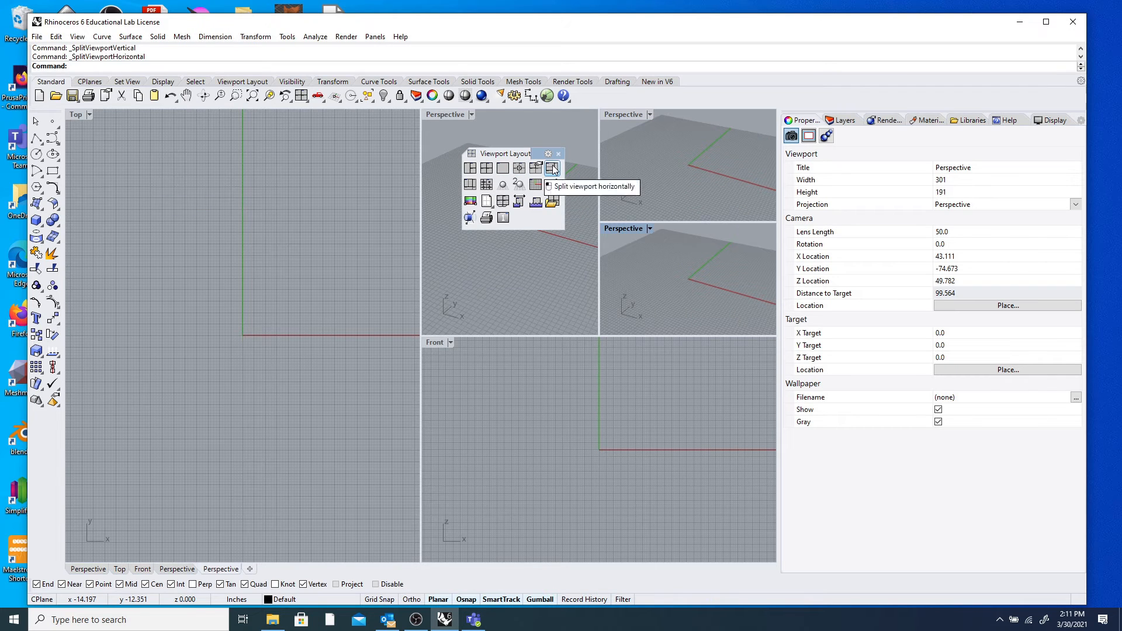
drag(509, 154, 341, 169)
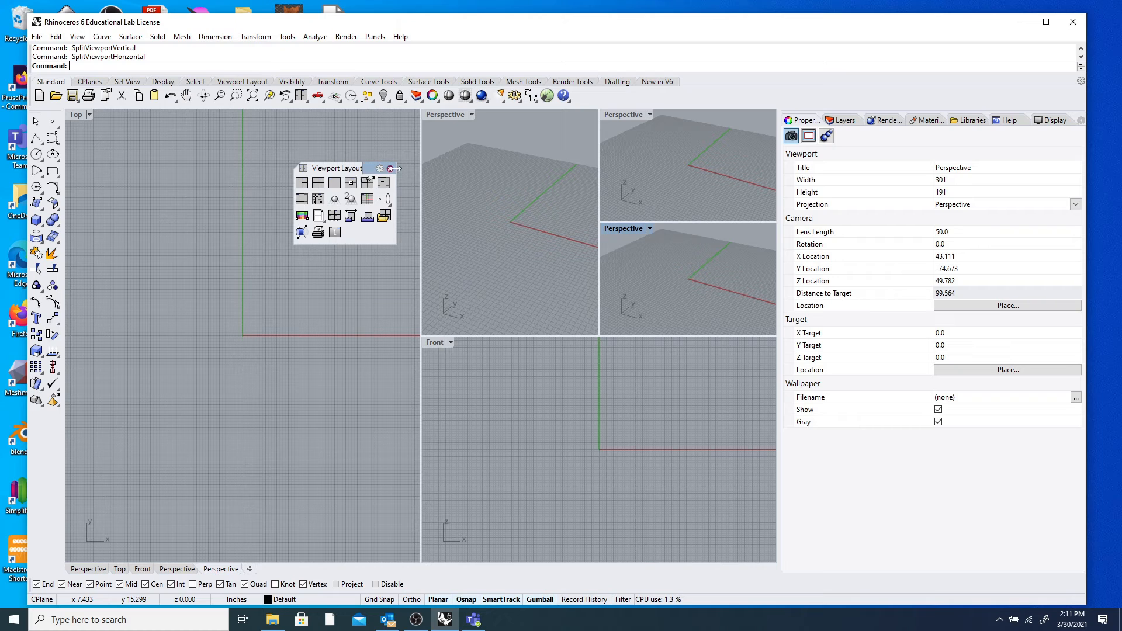
click(302, 96)
click(301, 96)
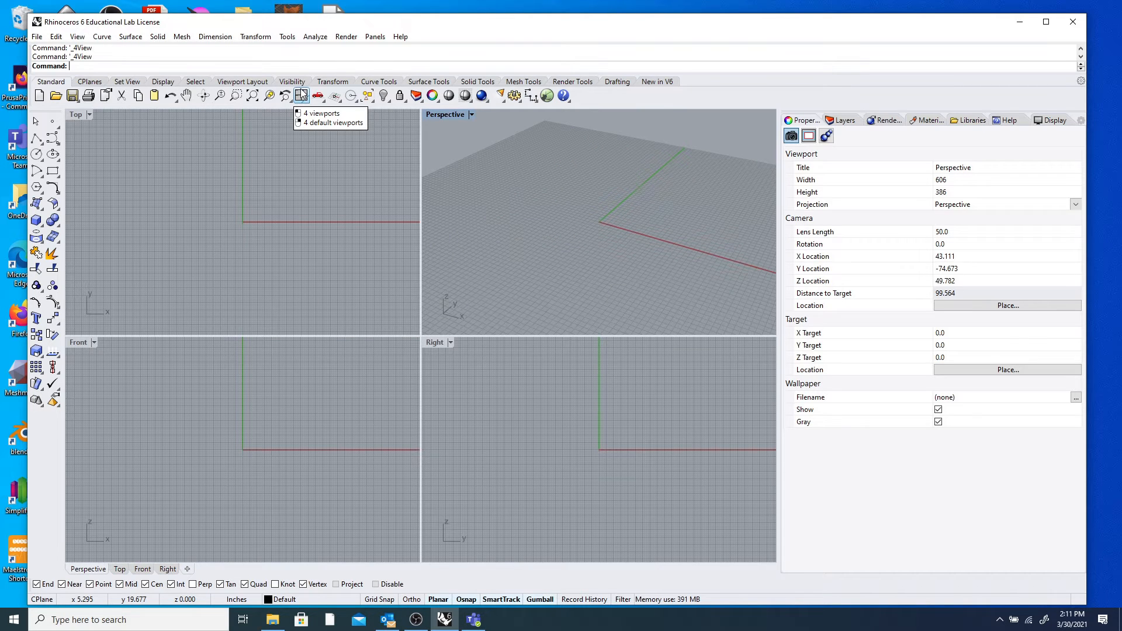
Float the Solid creation toolbar beside the viewports.
right_drag(696, 248, 674, 231)
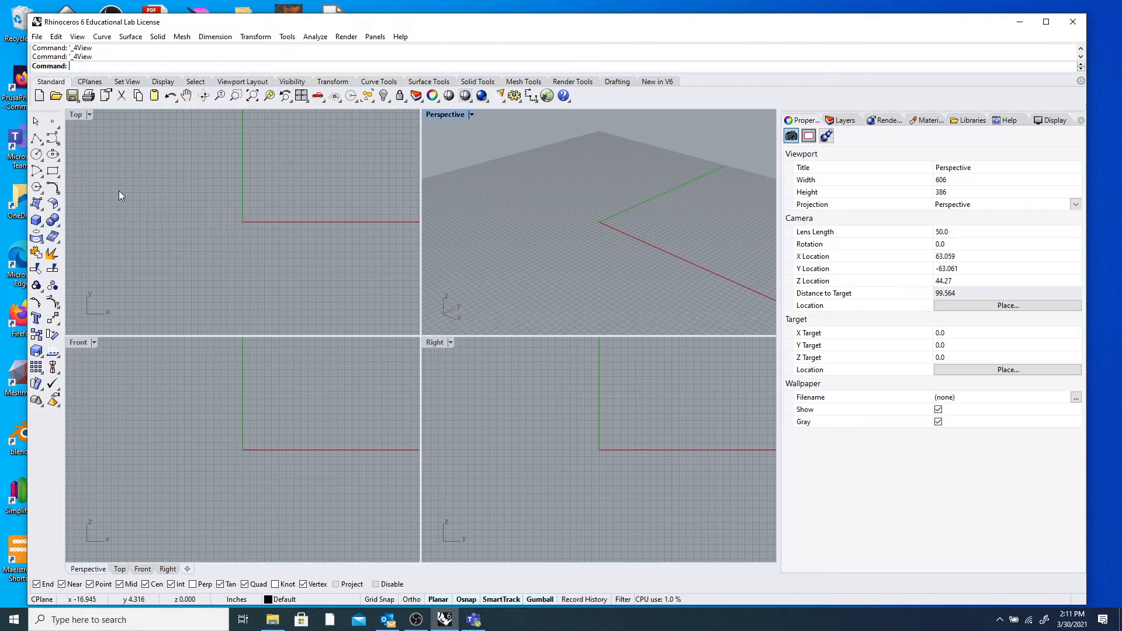
click(40, 220)
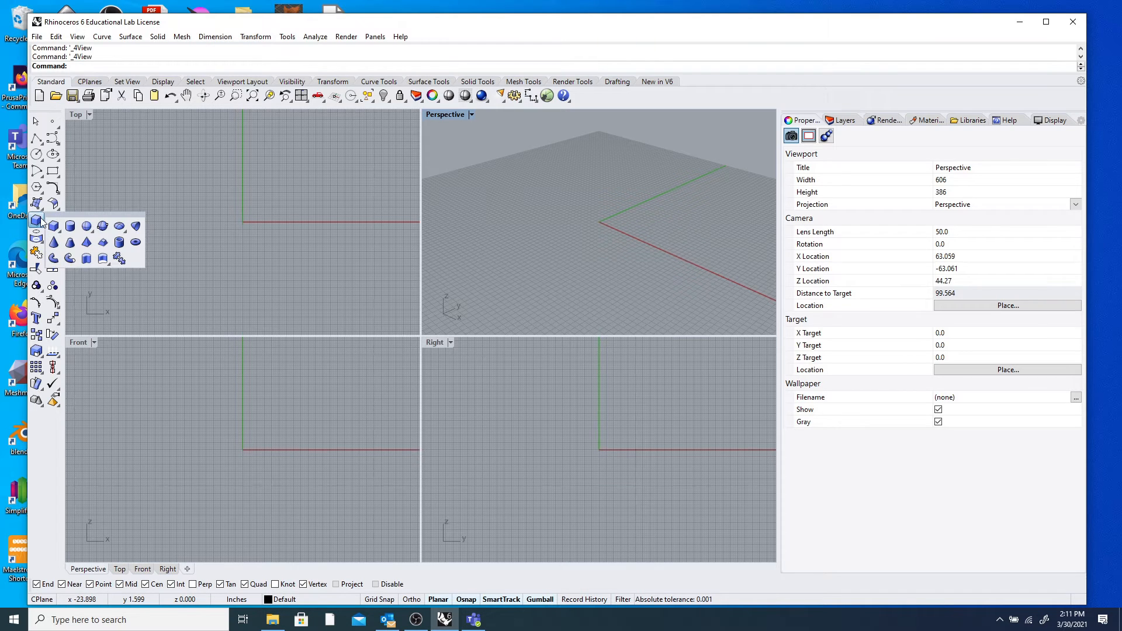
drag(71, 215, 274, 159)
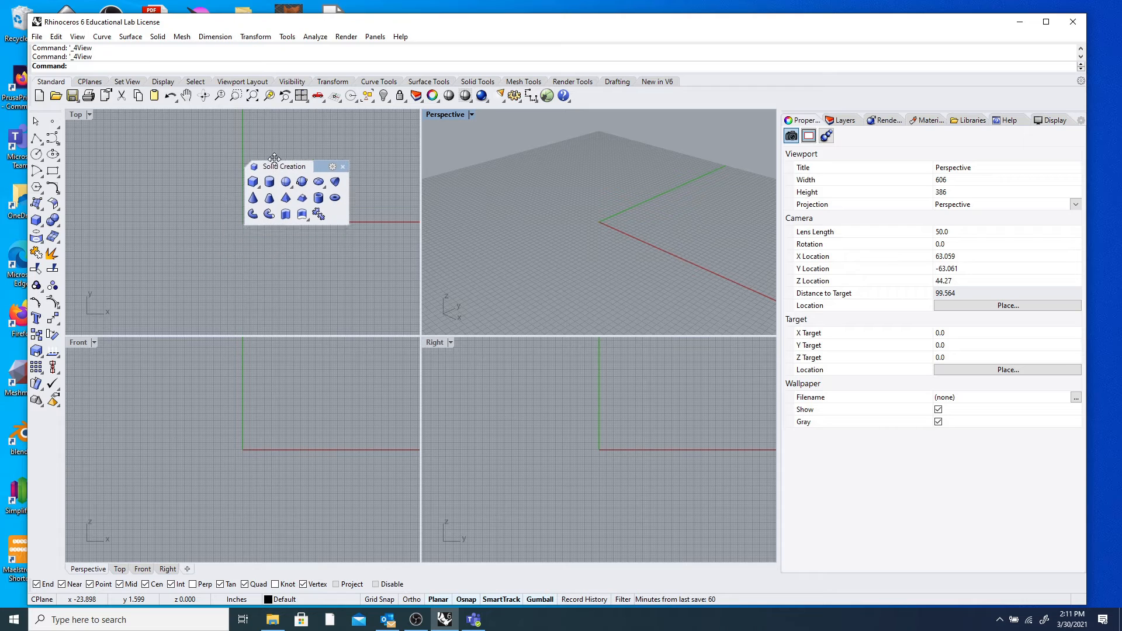
click(38, 219)
drag(76, 215, 289, 157)
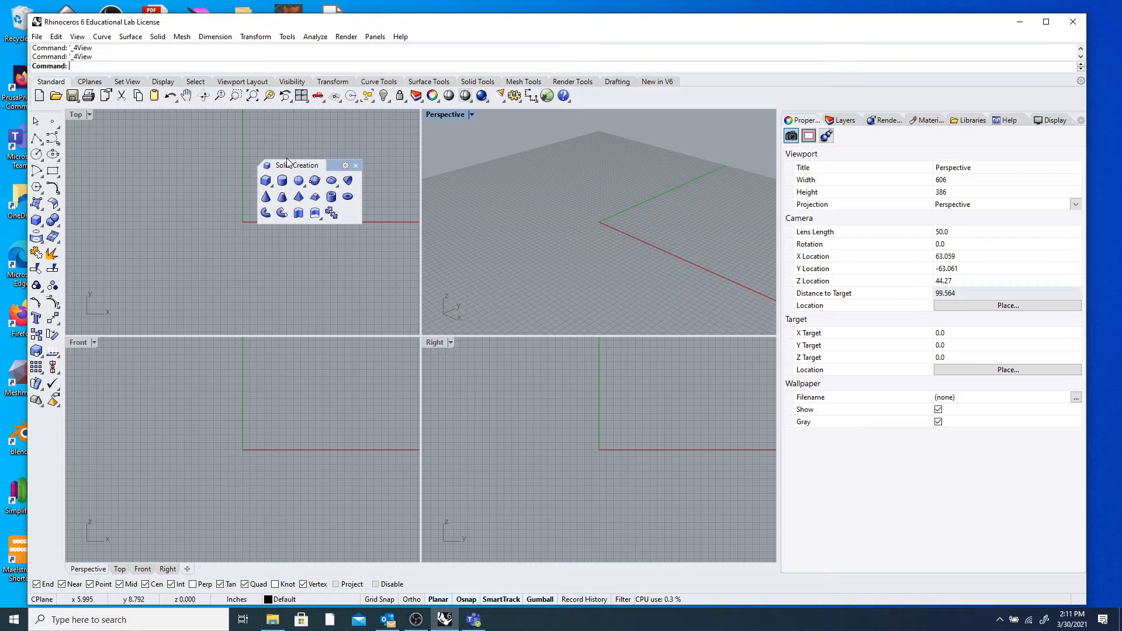
Draw a corner-to-corner box from the origin with a square base and matching height.
click(265, 181)
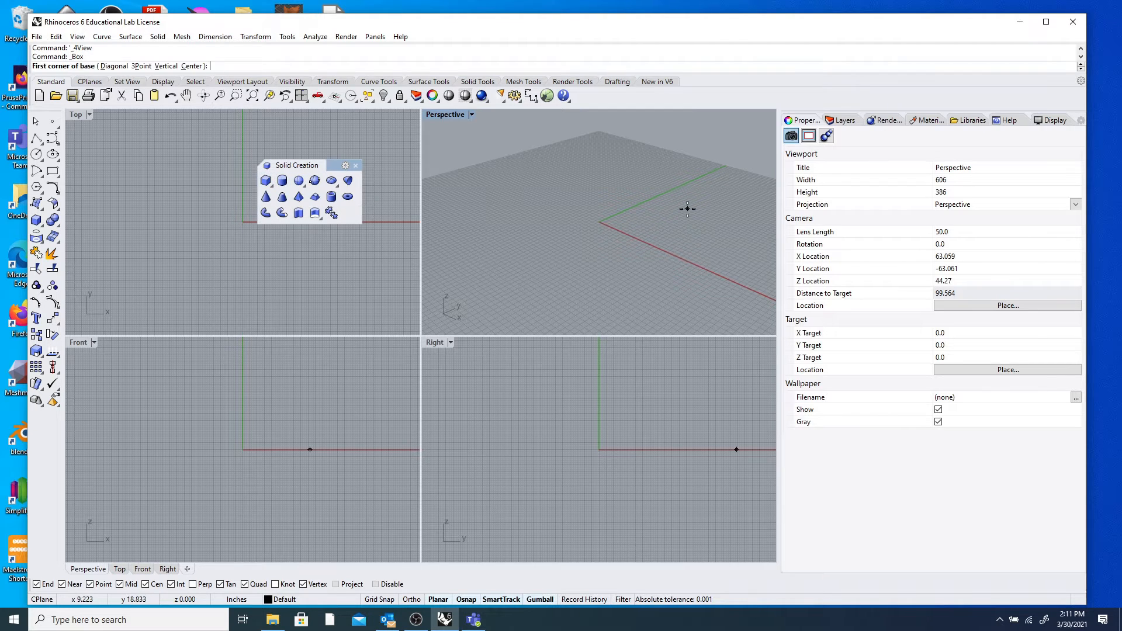
click(598, 220)
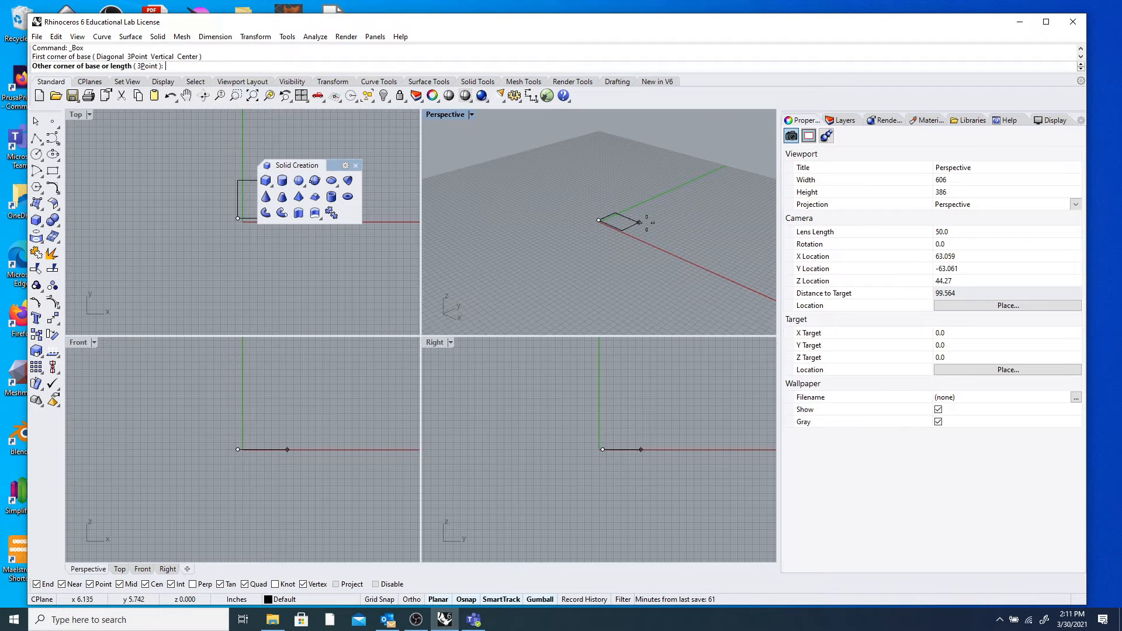
click(673, 221)
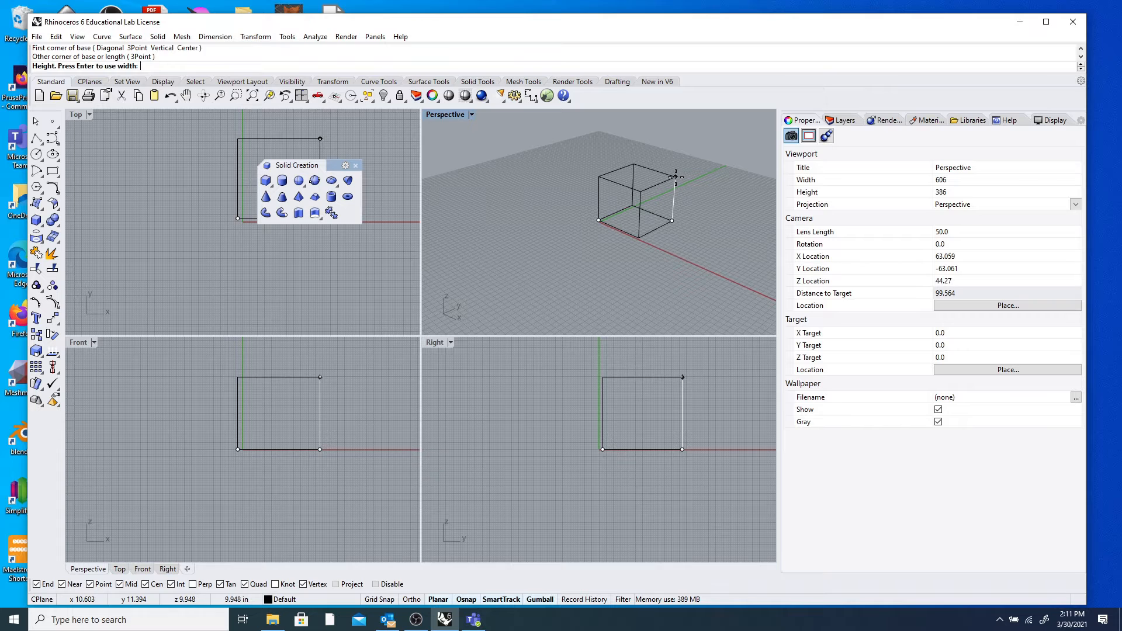
click(677, 182)
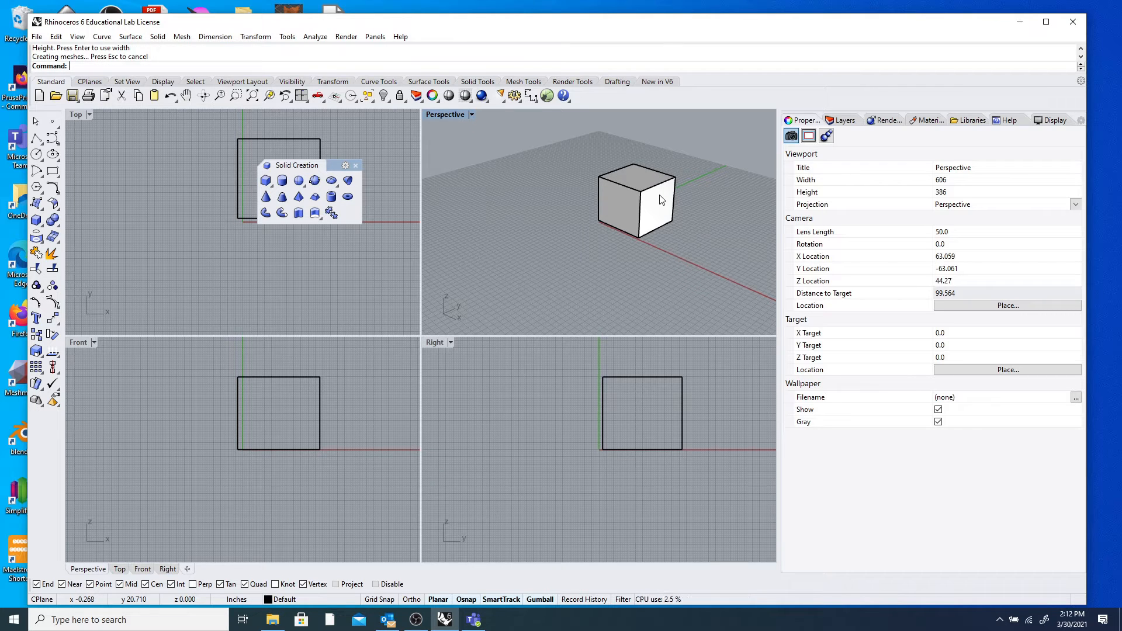
Set the Perspective view to Wireframe and orbit and zoom around the box.
drag(290, 165, 223, 171)
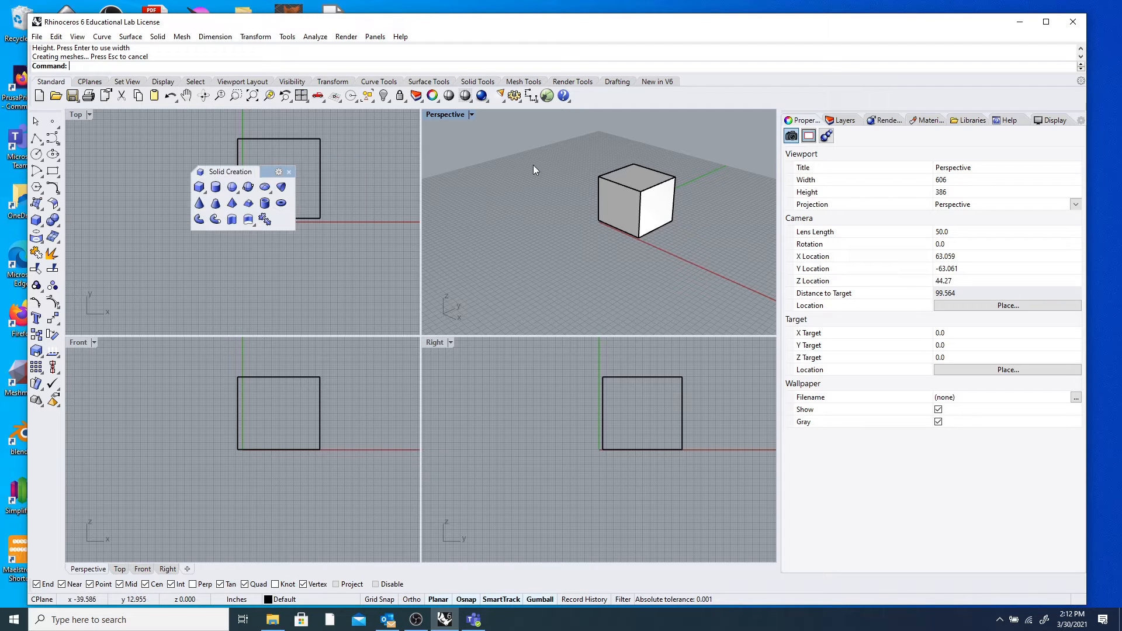
right_drag(673, 233, 608, 224)
click(451, 115)
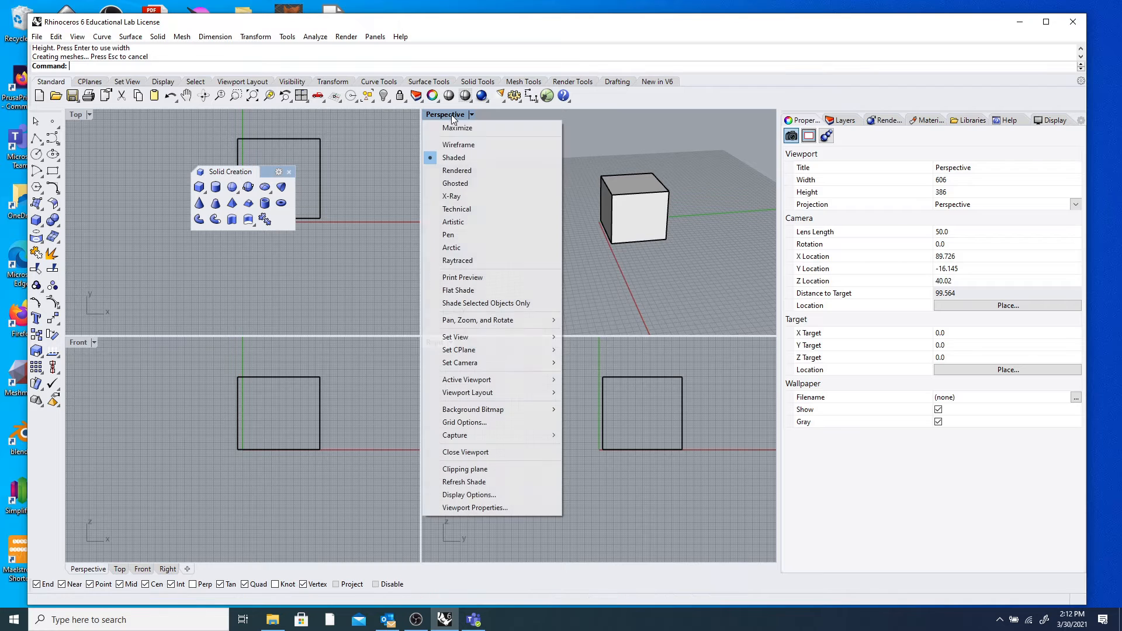
click(464, 145)
right_drag(503, 160, 584, 219)
scroll(643, 185, down, 7)
scroll(654, 174, up, 11)
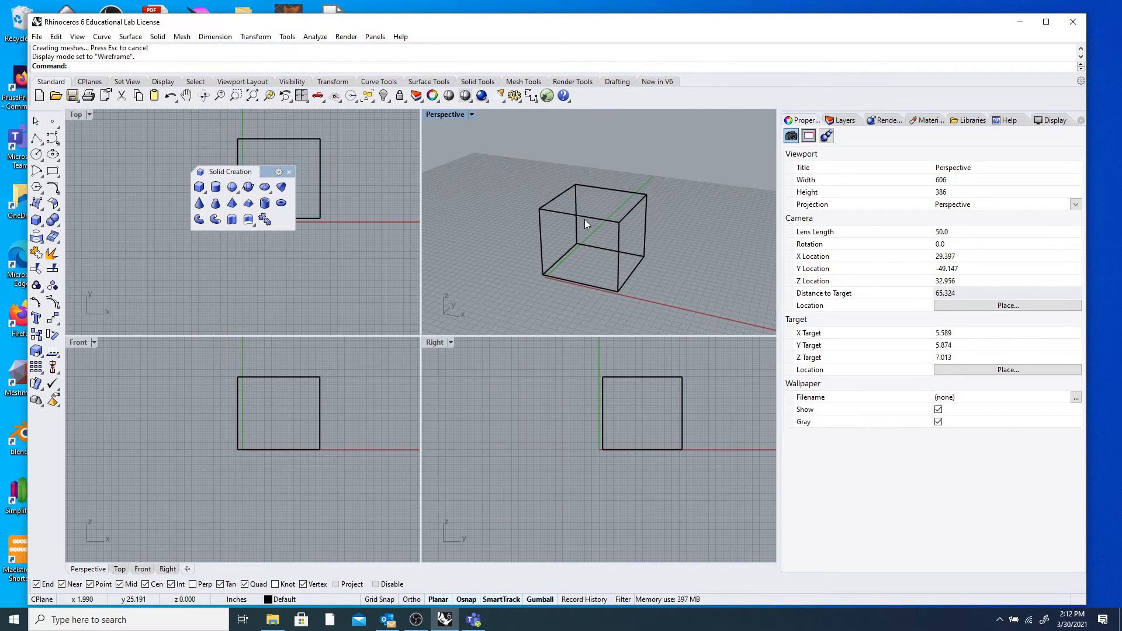
right_drag(606, 177, 501, 168)
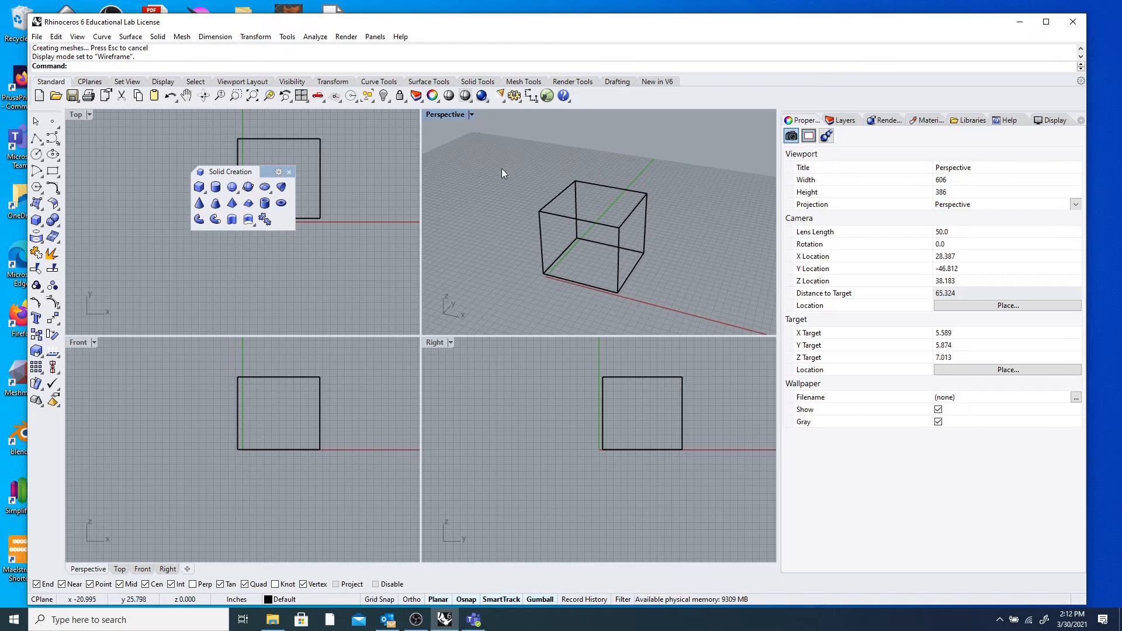
Switch the Perspective view to Shaded display and orbit around the shaded box.
click(443, 115)
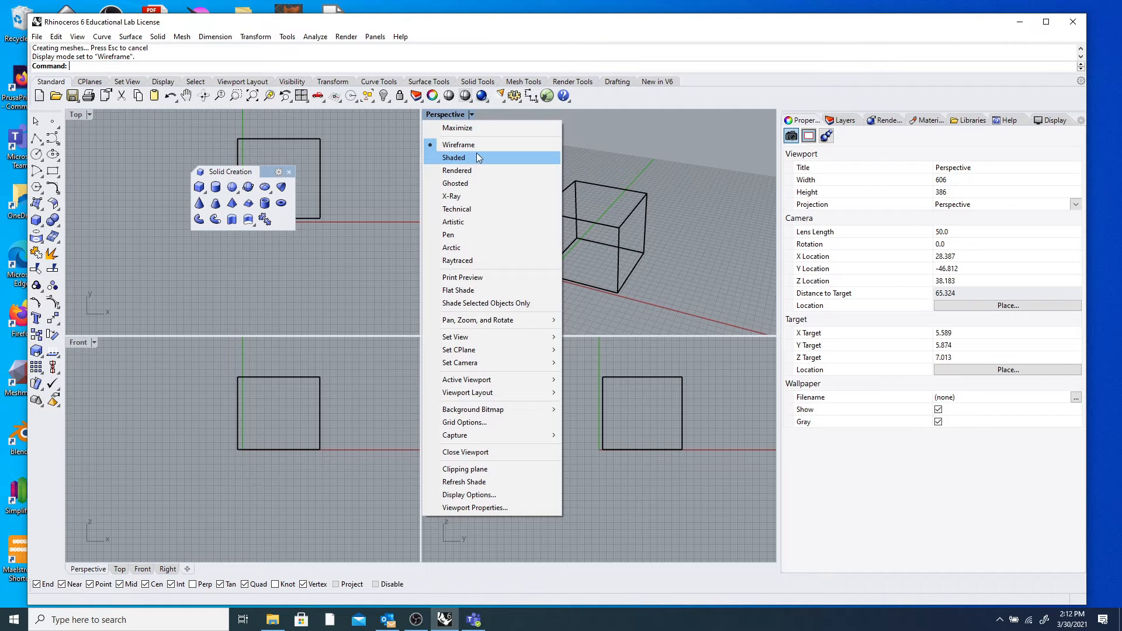
click(471, 114)
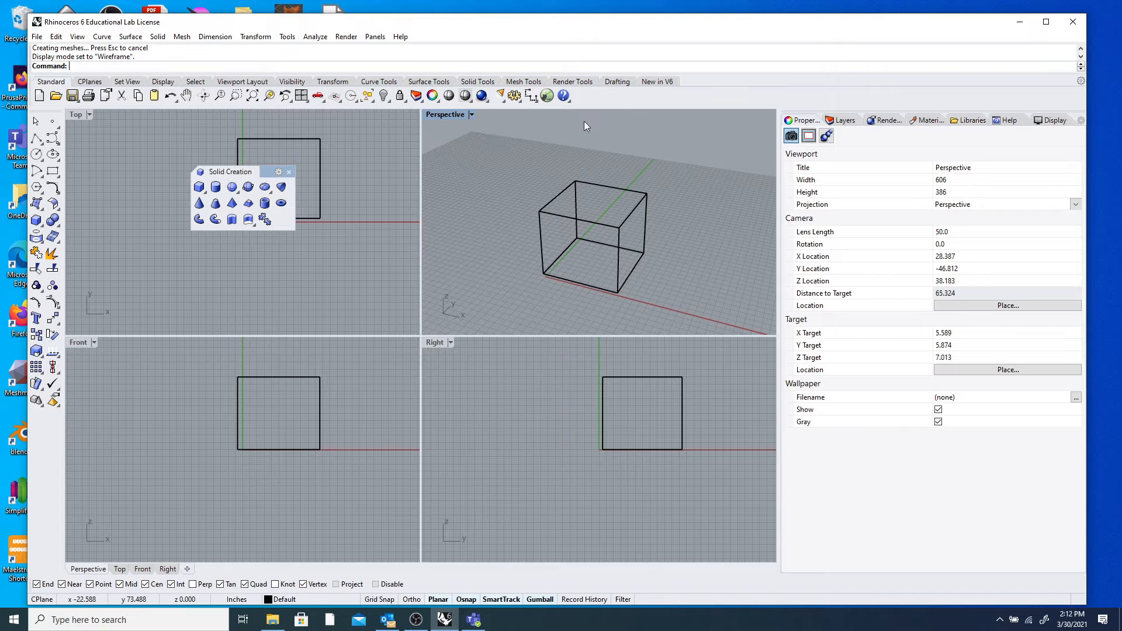
click(450, 114)
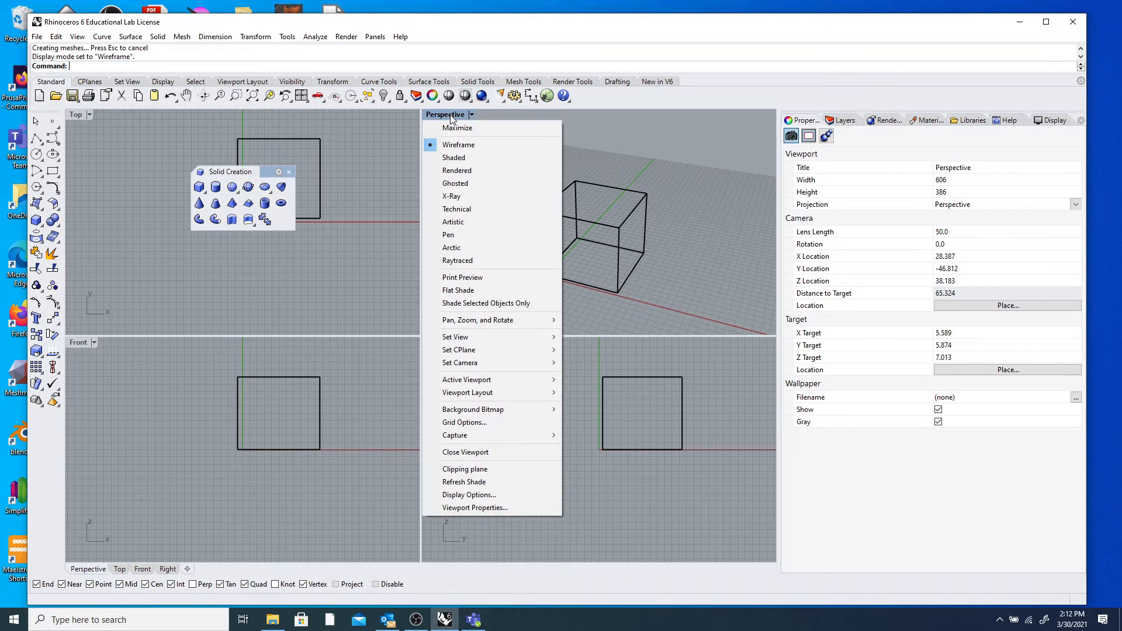
click(464, 157)
mouse_move(464, 155)
right_down()
mouse_move(573, 164)
mouse_move(598, 231)
right_up()
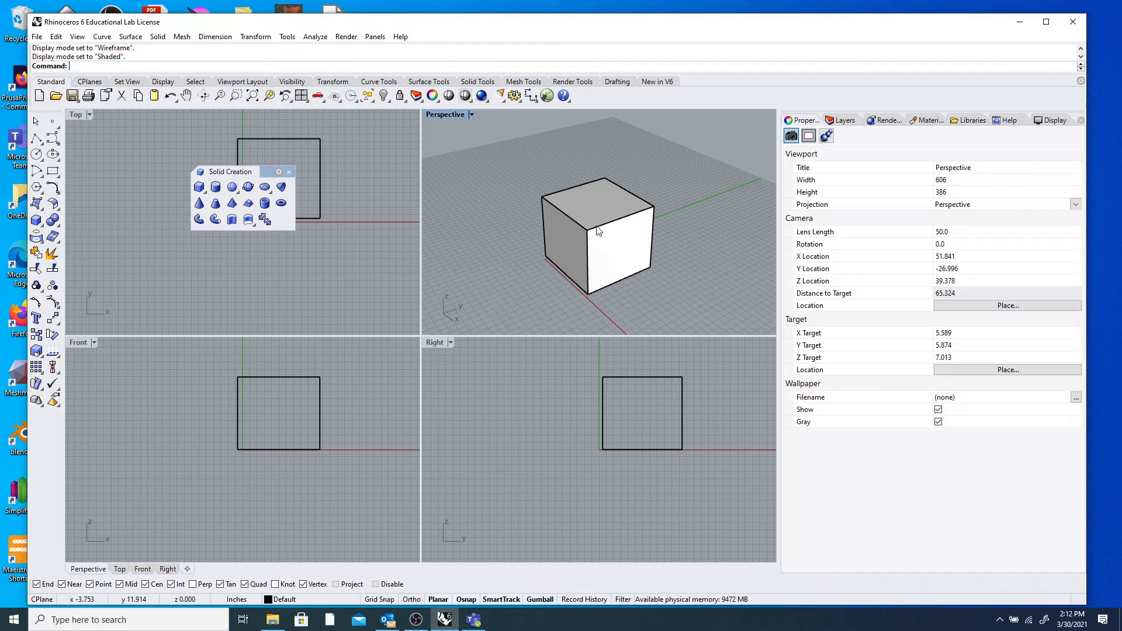
mouse_move(650, 222)
right_down()
mouse_move(556, 186)
mouse_move(614, 148)
mouse_move(636, 212)
mouse_move(668, 218)
right_up()
right_drag(506, 220, 572, 227)
scroll(571, 225, down, 2)
scroll(571, 225, up, 4)
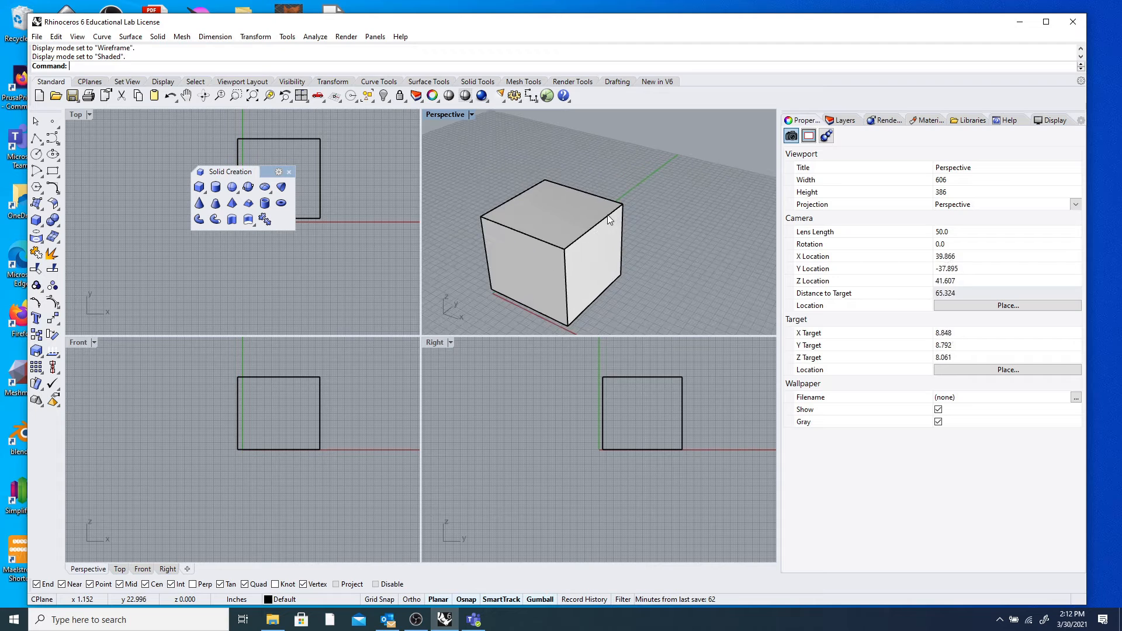
scroll(608, 215, down, 5)
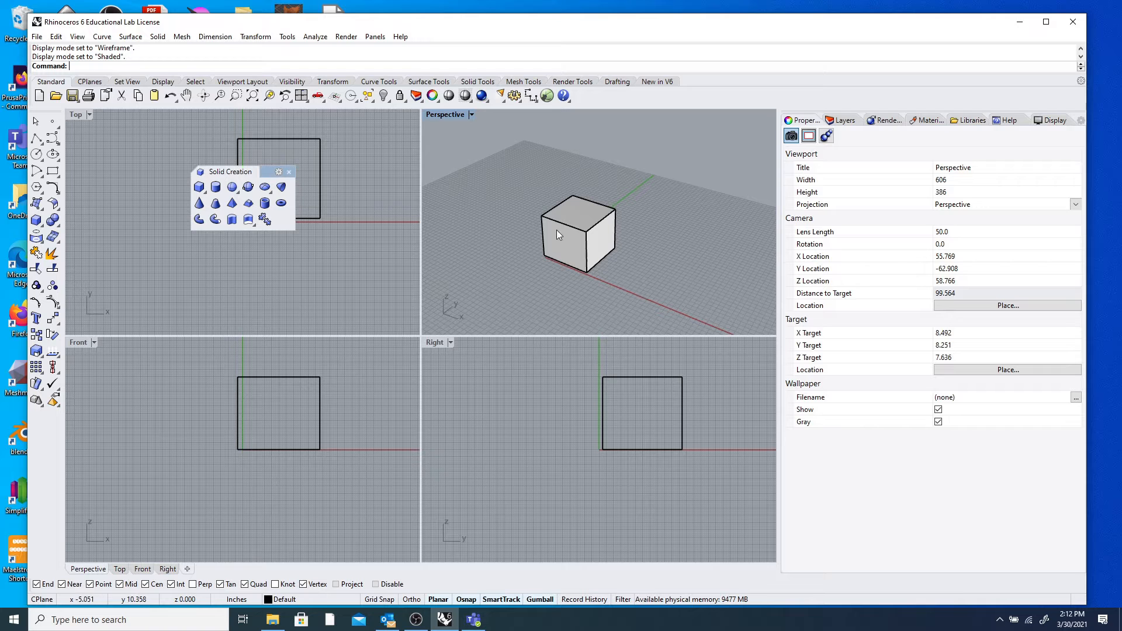
Select and deselect the box repeatedly, then orbit to a near-horizontal view and pan it.
click(586, 226)
click(667, 216)
click(594, 229)
click(646, 215)
click(599, 226)
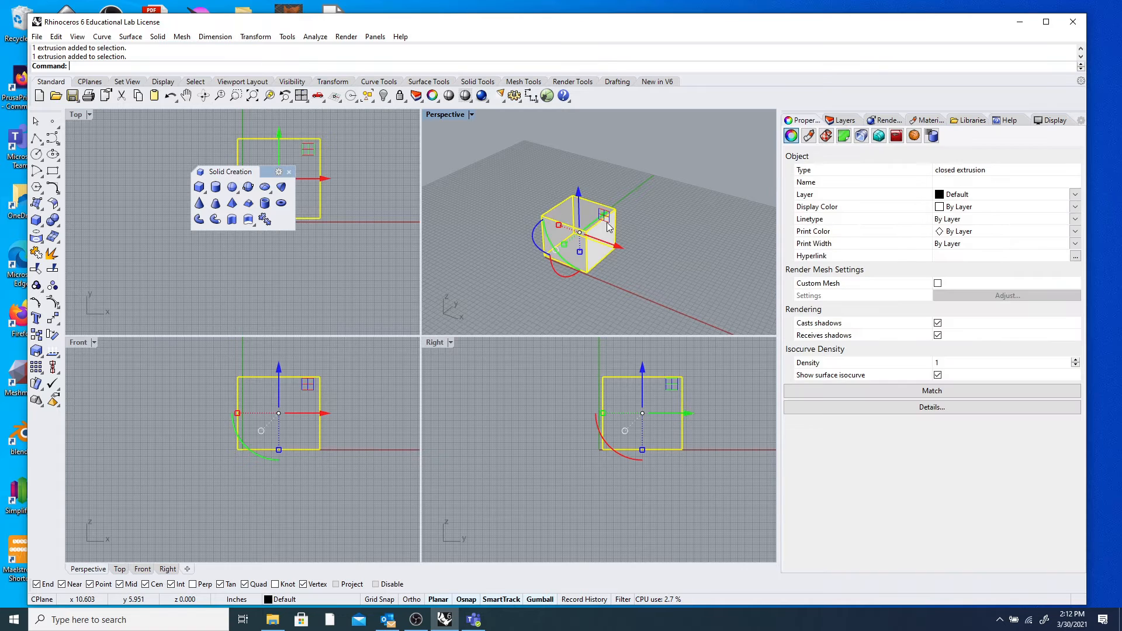
click(653, 213)
click(598, 226)
click(657, 211)
click(600, 225)
click(671, 206)
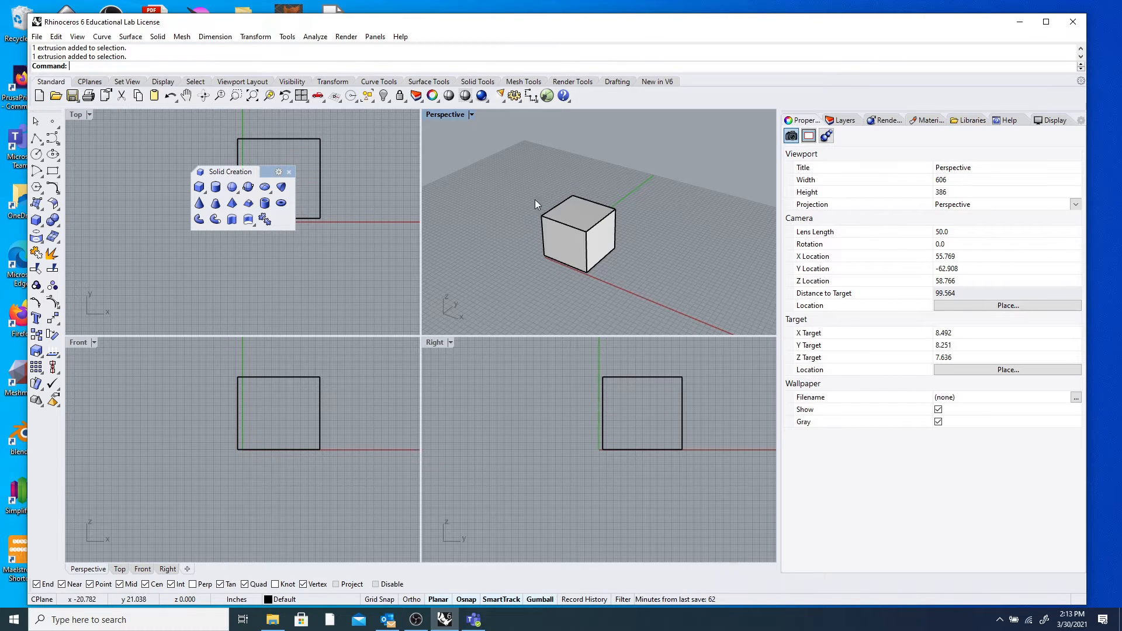
right_drag(660, 266, 624, 267)
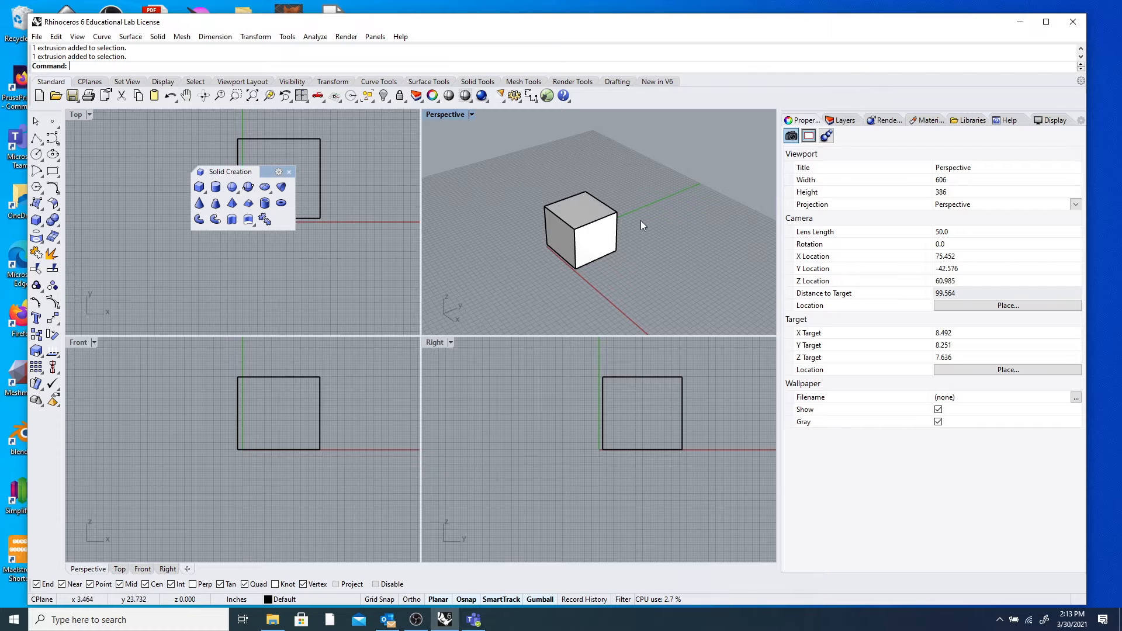
mouse_move(650, 226)
shift+right_down()
mouse_move(588, 231)
mouse_move(716, 181)
mouse_move(588, 207)
mouse_move(685, 193)
mouse_move(663, 222)
mouse_move(527, 248)
mouse_move(696, 300)
mouse_move(676, 220)
mouse_move(692, 234)
mouse_move(664, 233)
shift+right_up()
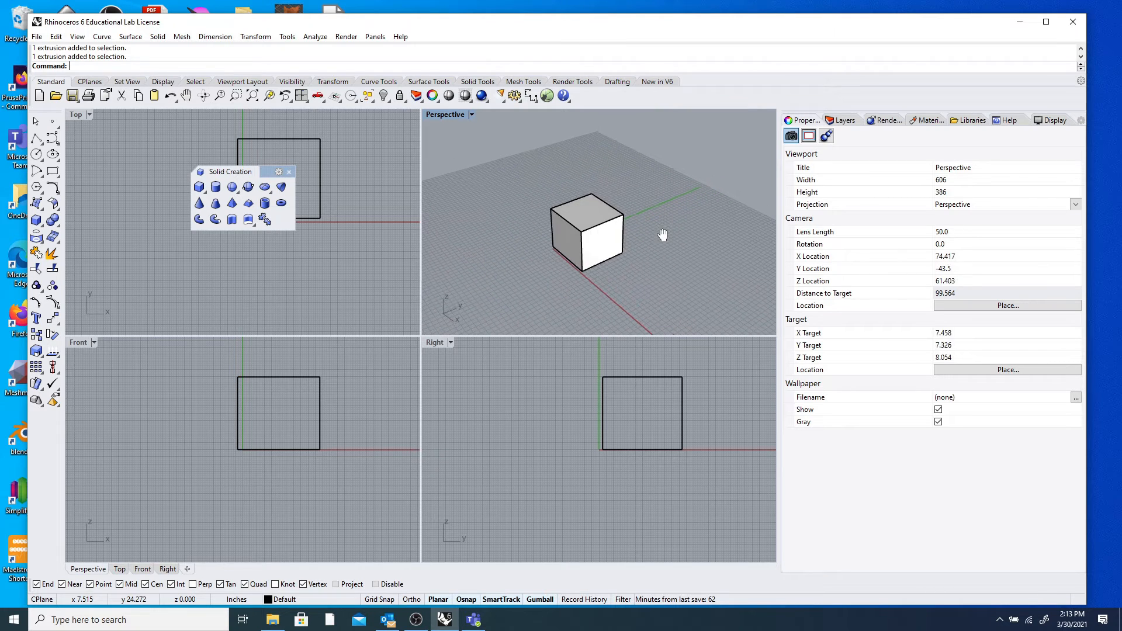
scroll(590, 210, down, 2)
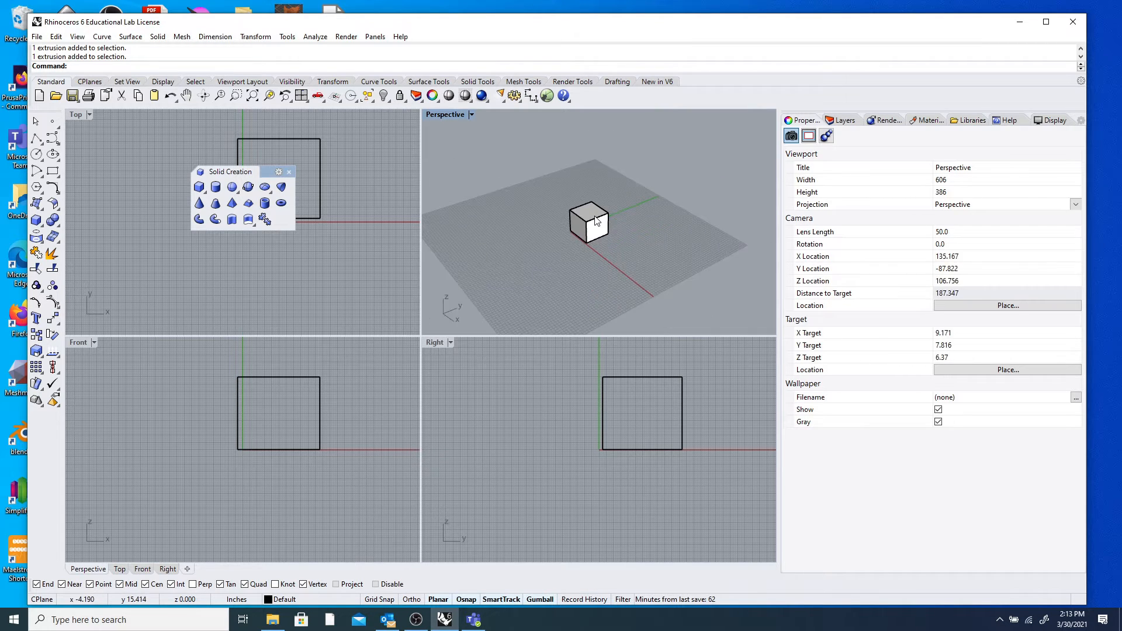
Zoom, pan and orbit the Perspective view to inspect the cube up close from several sides.
scroll(593, 217, up, 5)
scroll(599, 219, up, 1)
scroll(599, 212, down, 1)
scroll(598, 211, up, 1)
scroll(598, 211, down, 3)
scroll(599, 211, up, 3)
scroll(599, 211, down, 4)
scroll(599, 212, up, 4)
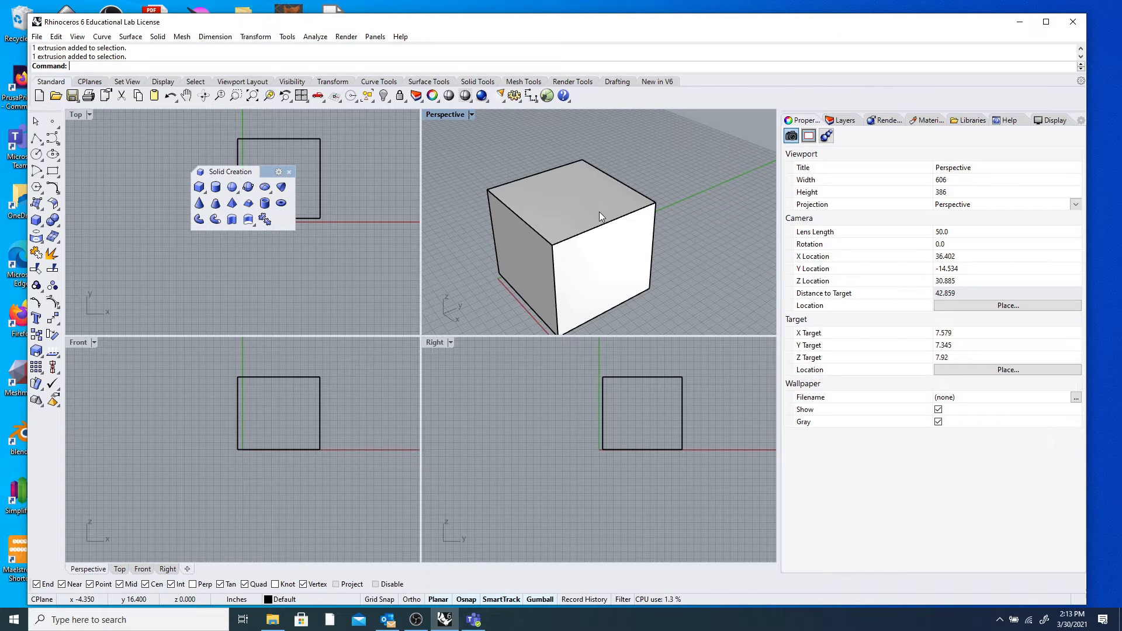
shift+right_drag(701, 212, 726, 201)
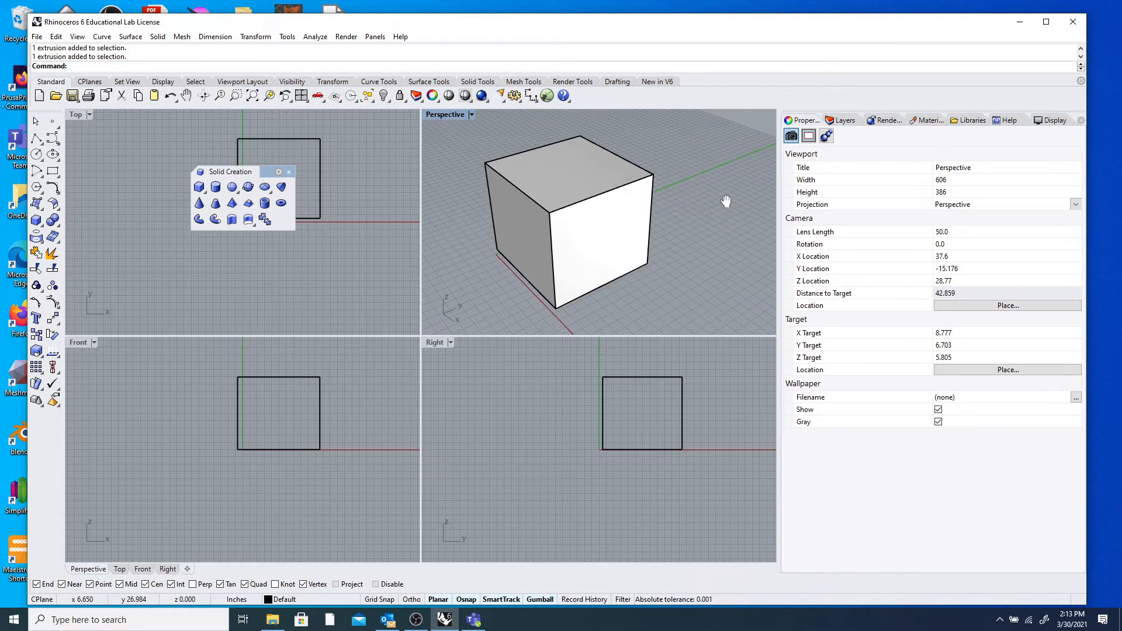
scroll(617, 182, down, 4)
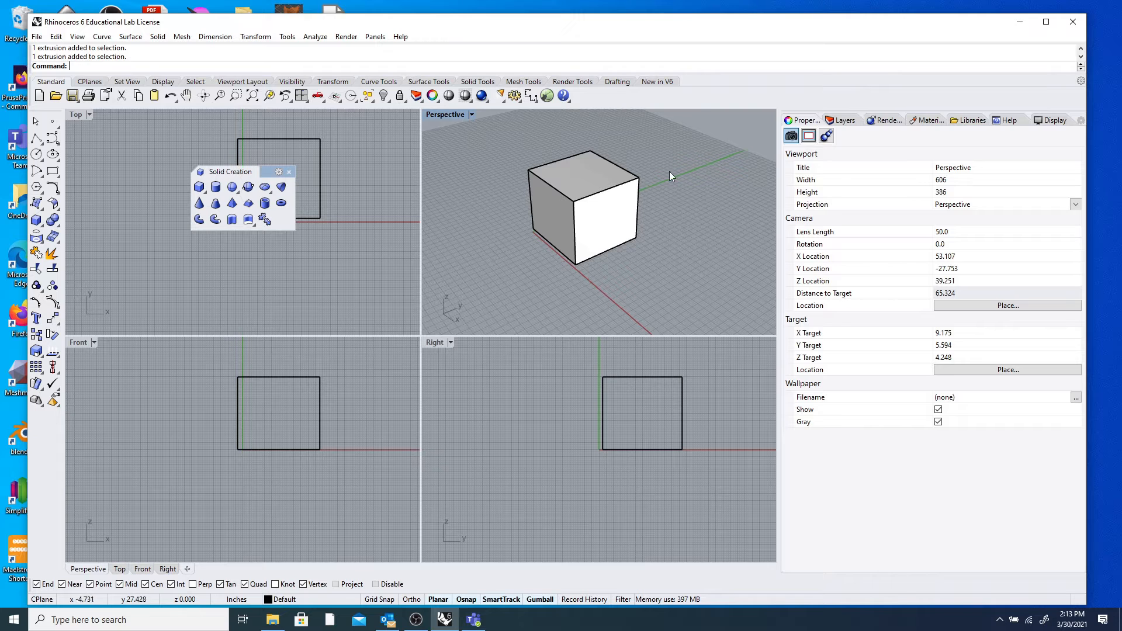
right_drag(682, 230, 728, 221)
mouse_move(517, 250)
right_down()
mouse_move(601, 209)
mouse_move(533, 250)
mouse_move(509, 244)
right_up()
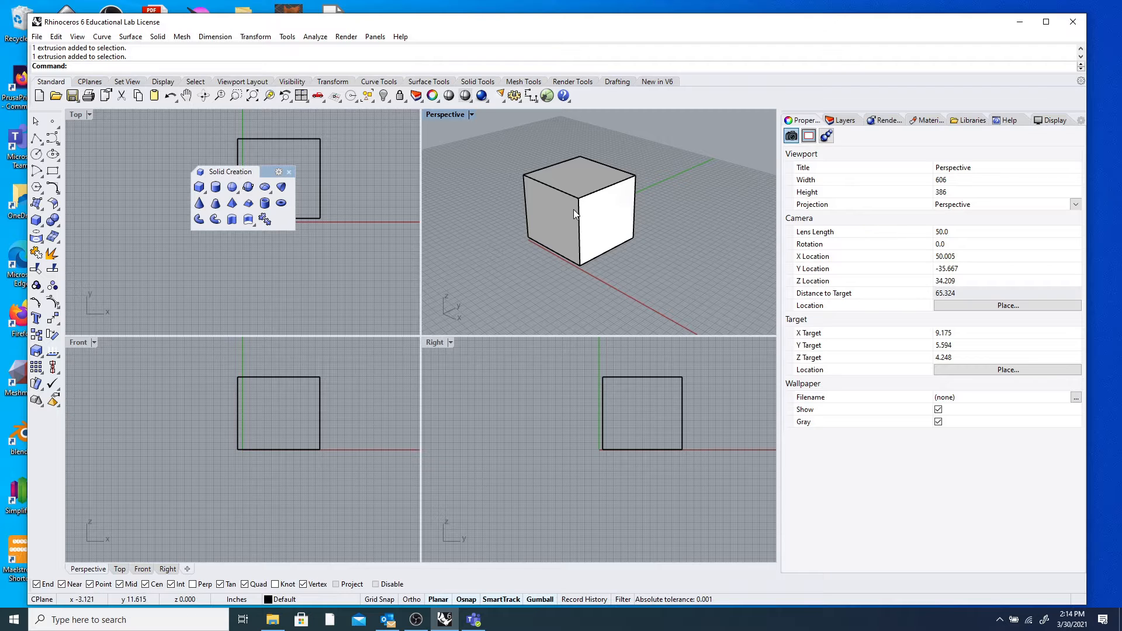
scroll(573, 209, down, 5)
right_drag(513, 226, 498, 216)
Recentre the Top, Front and Right views and zoom the Perspective view far out.
right_drag(380, 263, 332, 275)
right_drag(361, 402, 288, 406)
right_drag(561, 409, 529, 439)
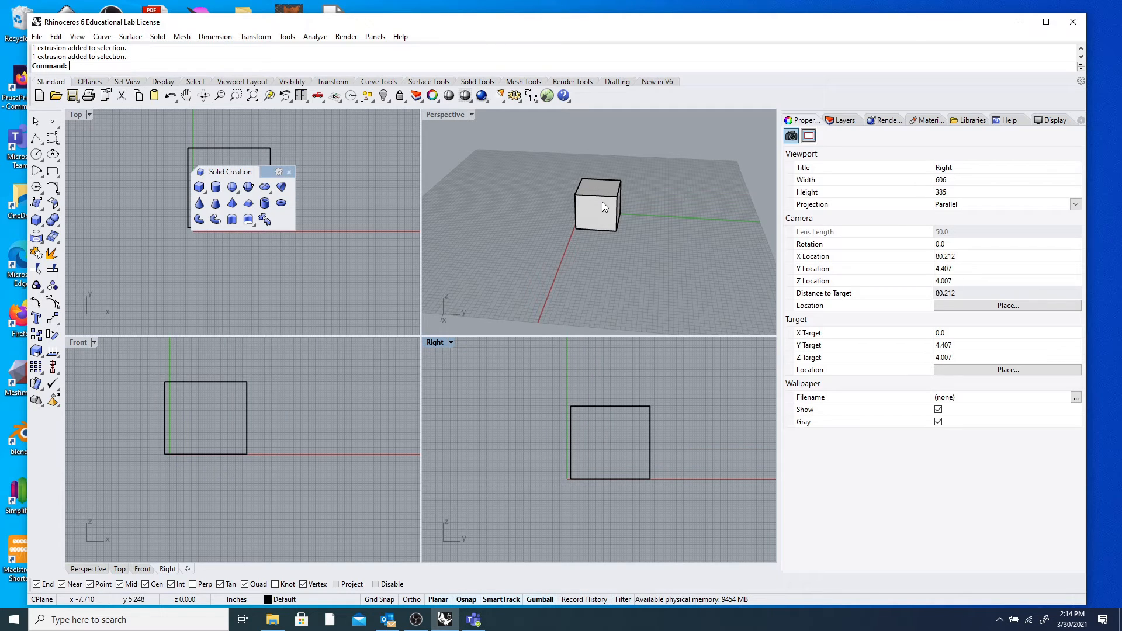
scroll(652, 235, down, 15)
mouse_move(652, 235)
right_down()
mouse_move(637, 280)
mouse_move(671, 246)
right_up()
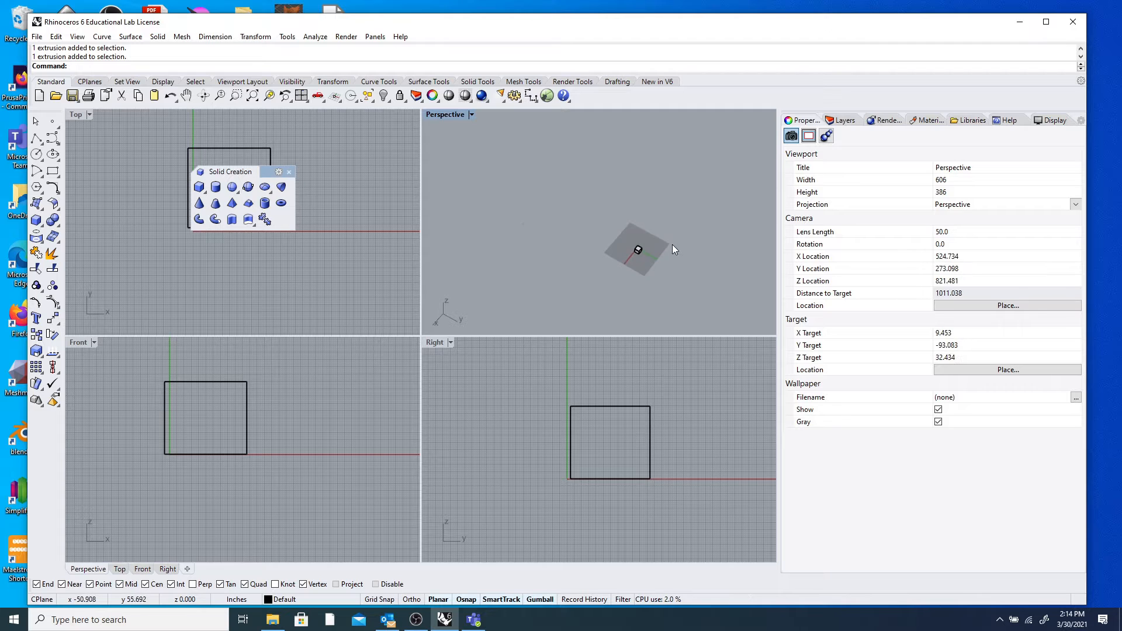
scroll(672, 244, up, 12)
Draw two more boxes next to the cube, each from two base corners and a height.
click(38, 221)
click(556, 220)
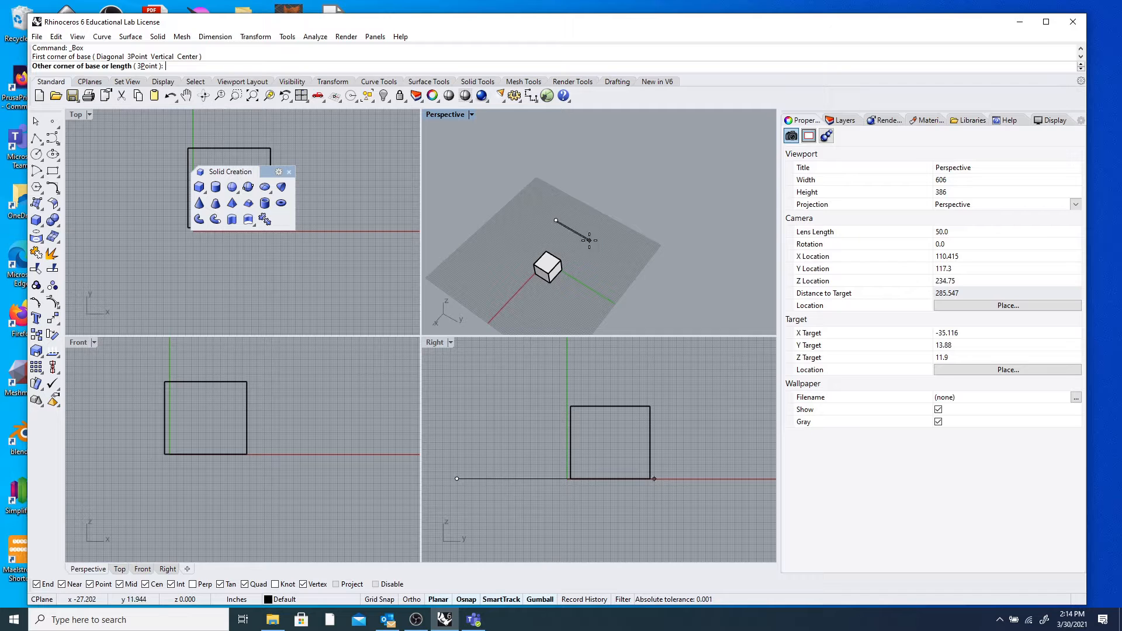
click(583, 249)
click(583, 227)
right_click(503, 253)
click(501, 245)
click(525, 253)
click(585, 273)
mouse_move(585, 273)
right_down()
mouse_move(567, 253)
mouse_move(571, 264)
right_up()
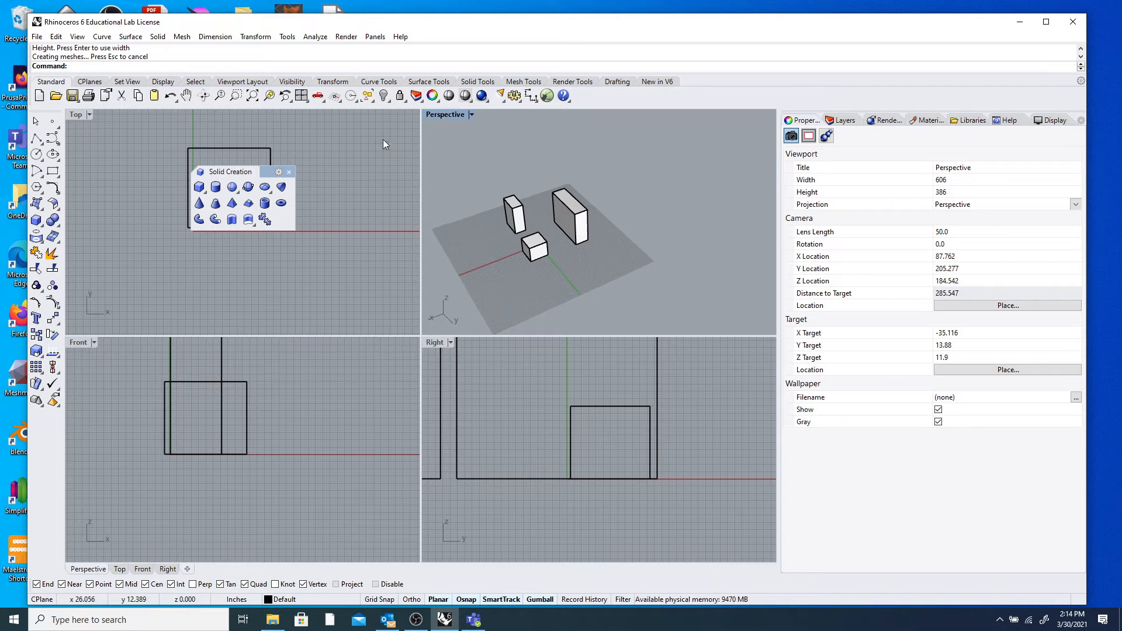
Draw further boxes, including a fourth one, from base corners and height.
click(199, 187)
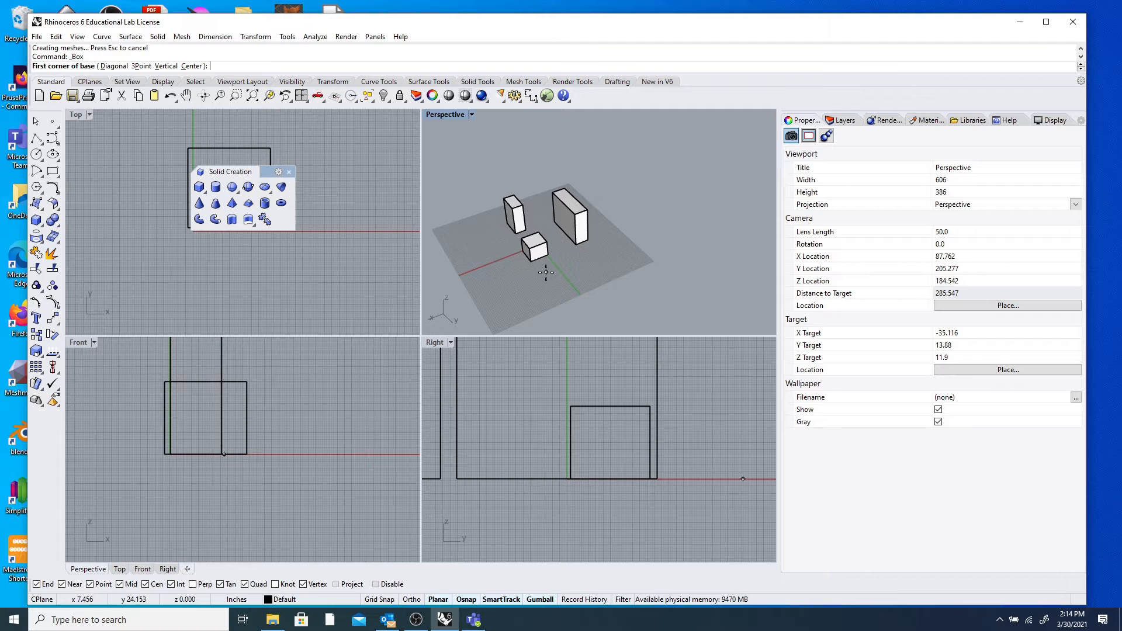
click(572, 273)
click(606, 262)
click(586, 251)
right_click(576, 266)
click(576, 267)
click(604, 270)
click(609, 251)
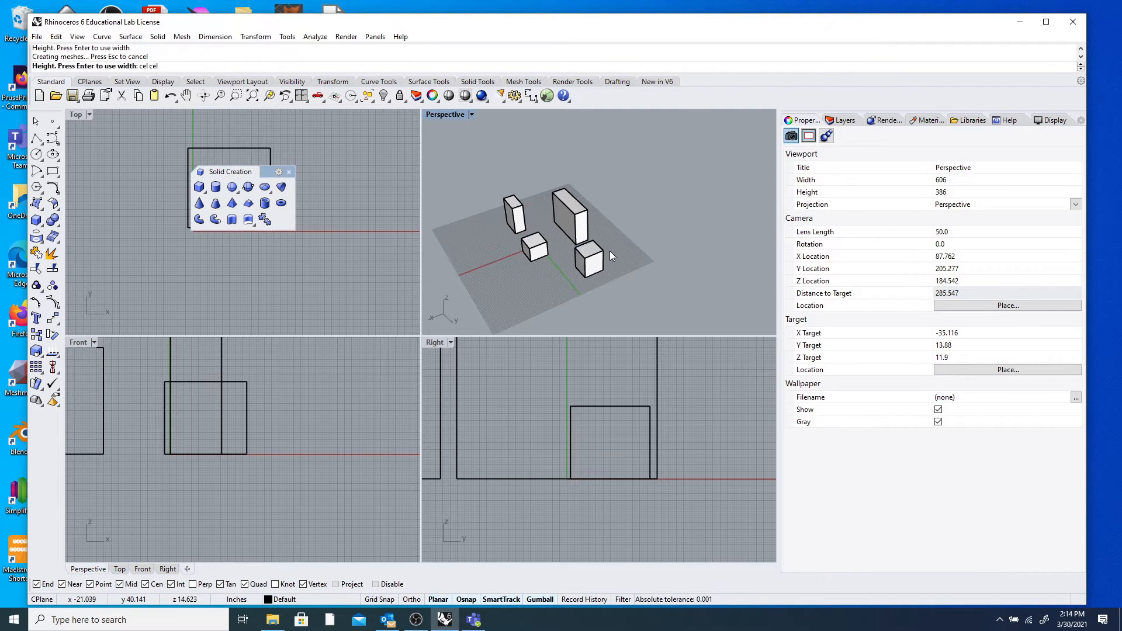
Zoom in and out and orbit the Perspective view around the tall box.
scroll(610, 248, up, 5)
scroll(588, 259, down, 3)
scroll(475, 228, up, 3)
scroll(474, 228, down, 5)
scroll(496, 244, up, 6)
scroll(503, 222, down, 6)
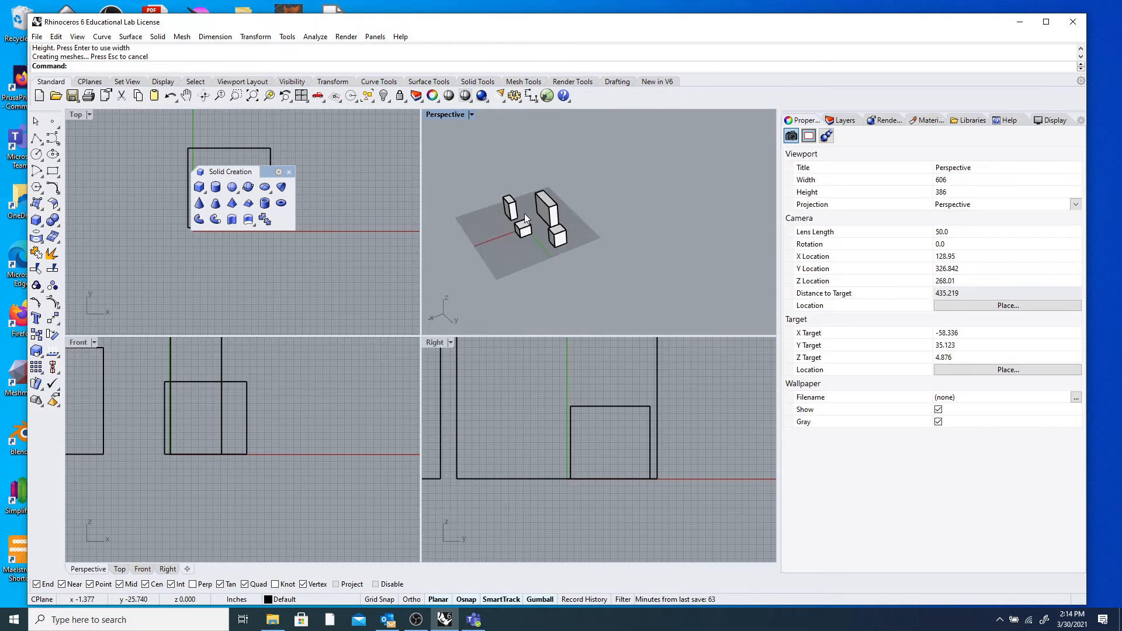
scroll(565, 215, up, 8)
scroll(550, 210, down, 5)
scroll(496, 202, down, 2)
scroll(514, 202, up, 8)
right_drag(511, 236, 556, 222)
scroll(569, 231, down, 20)
scroll(599, 244, up, 9)
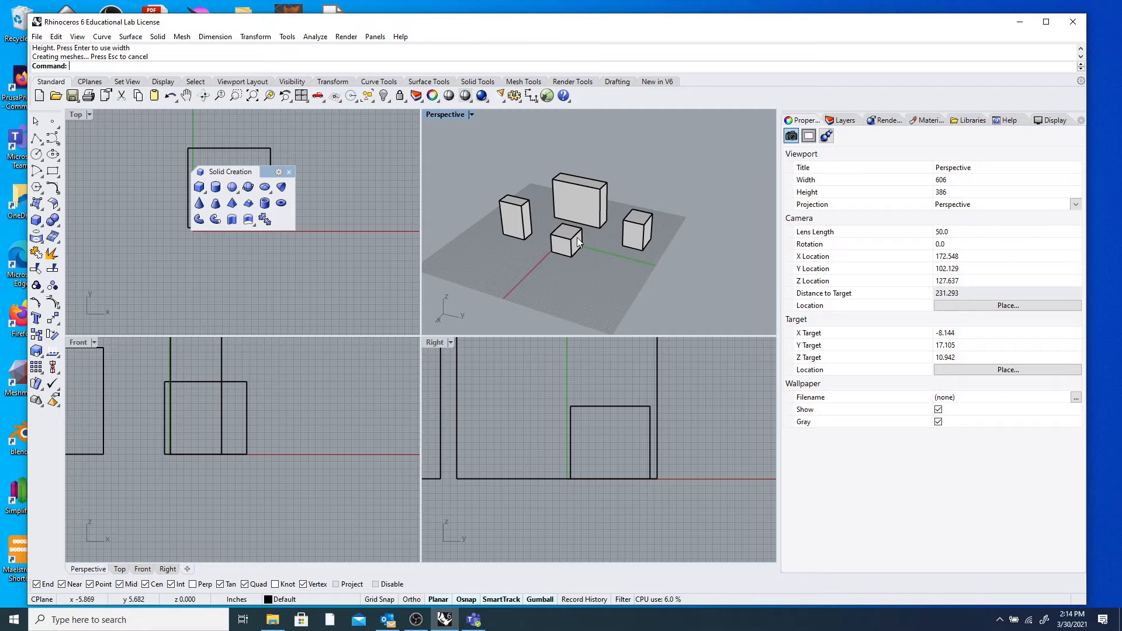
Select the small original cube, Zoom Selected onto it, orbit, and maximize the Perspective view.
click(577, 236)
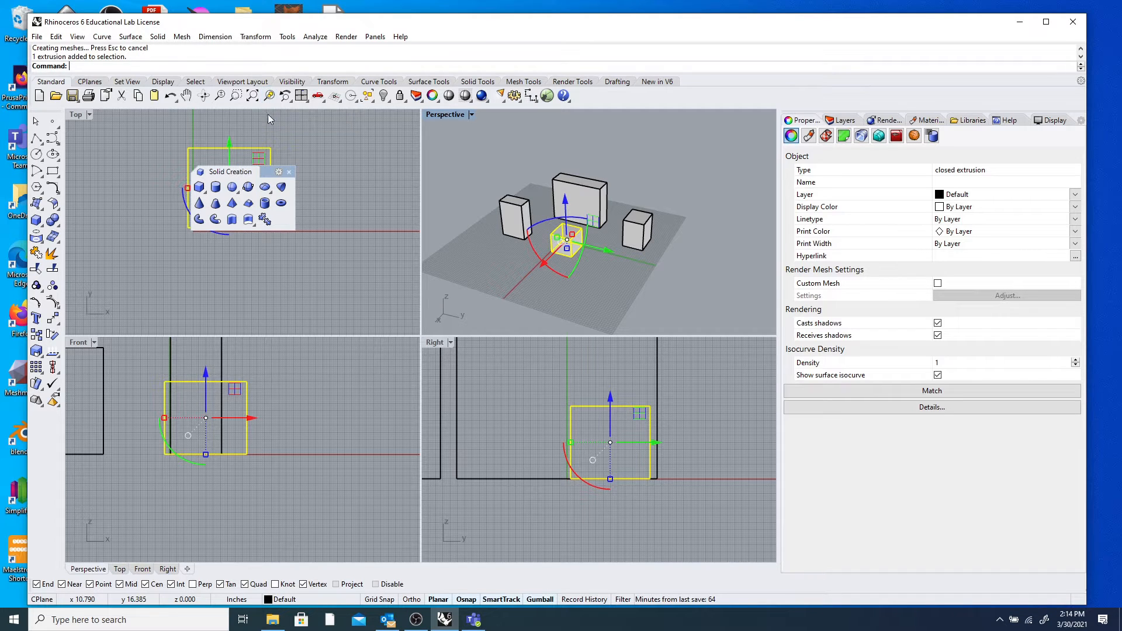
click(269, 97)
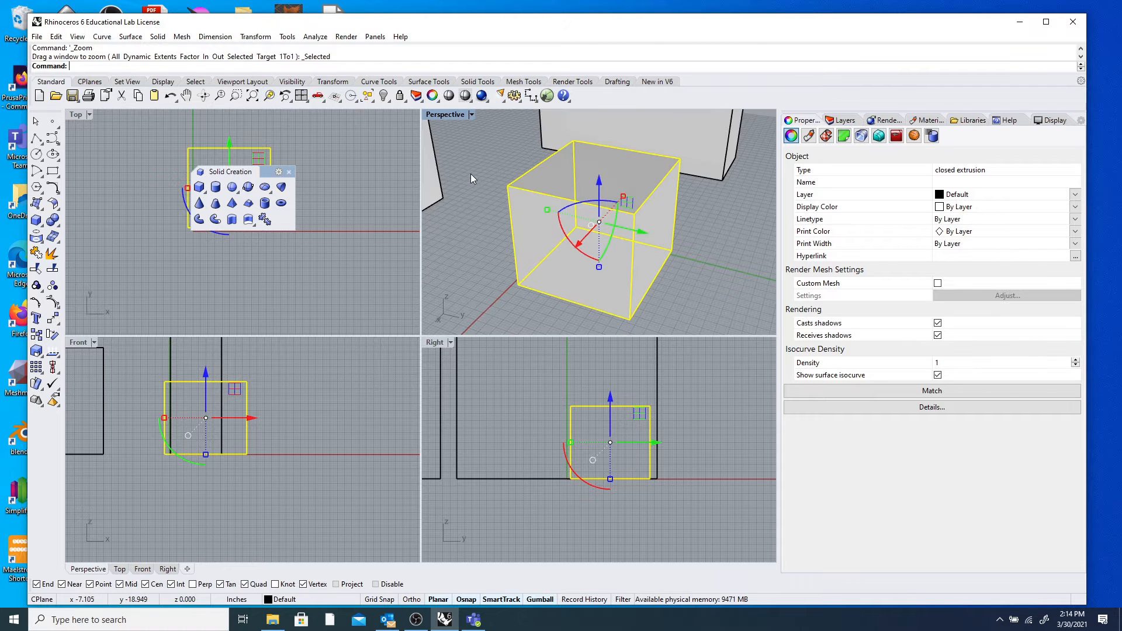
right_drag(479, 207, 463, 127)
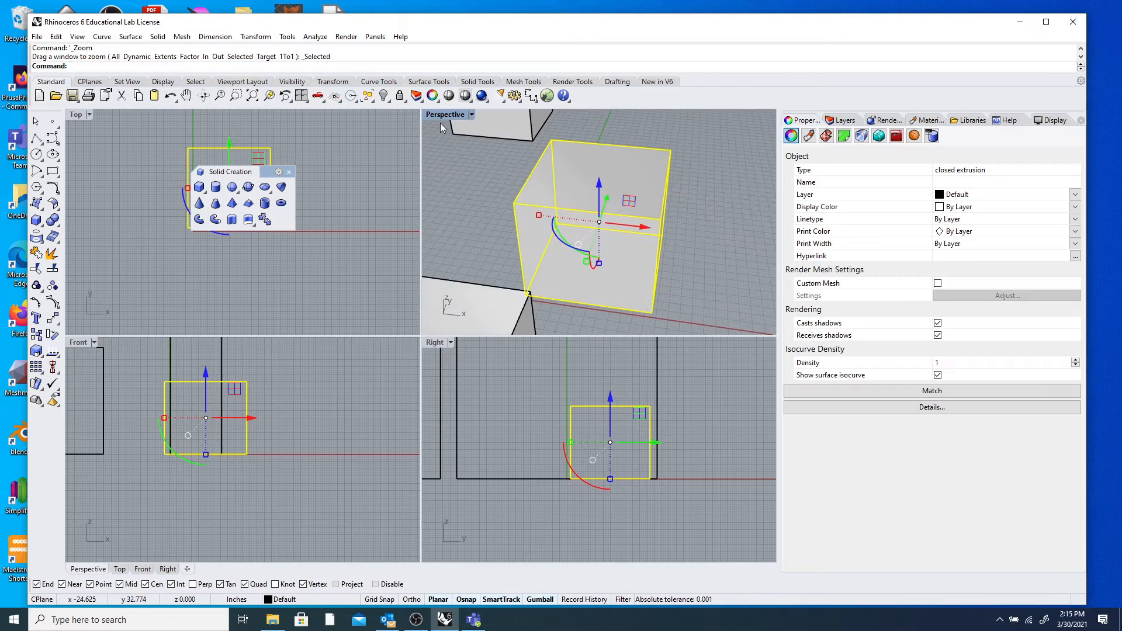
double_click(448, 114)
right_drag(462, 212, 311, 290)
click(211, 317)
scroll(216, 303, down, 8)
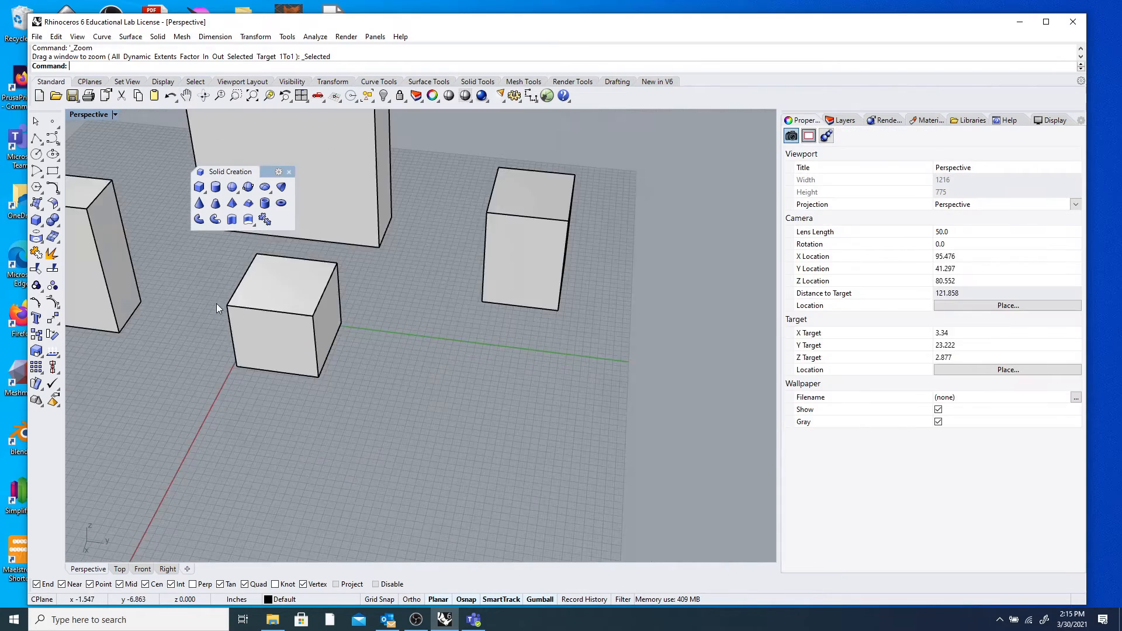
right_drag(207, 307, 324, 278)
scroll(380, 360, up, 10)
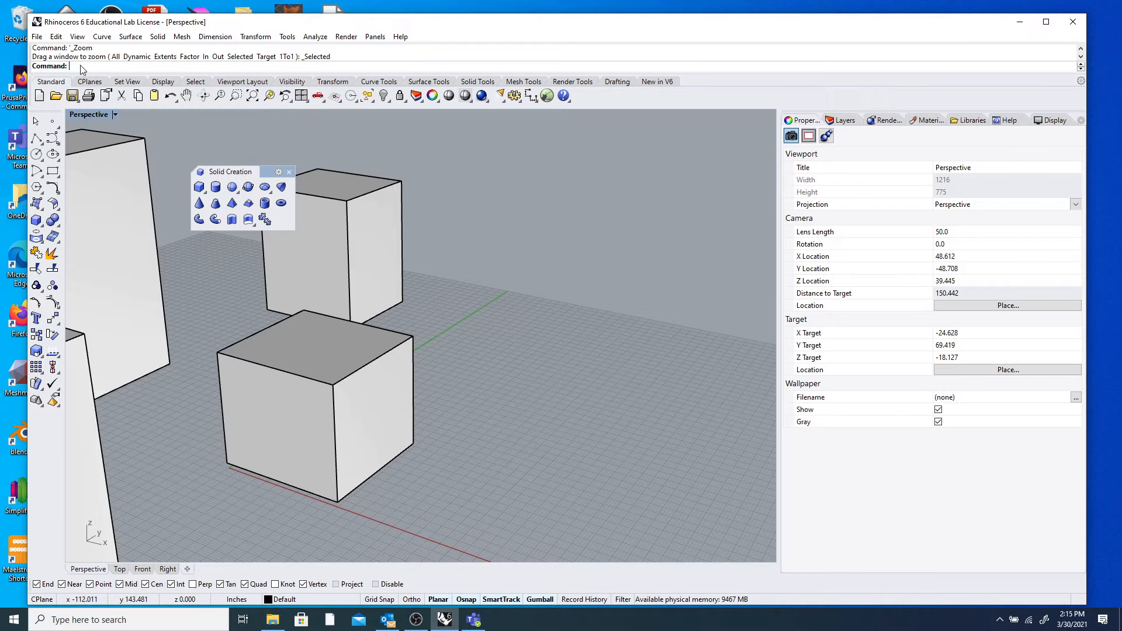
click(1081, 49)
click(1081, 49)
click(1081, 50)
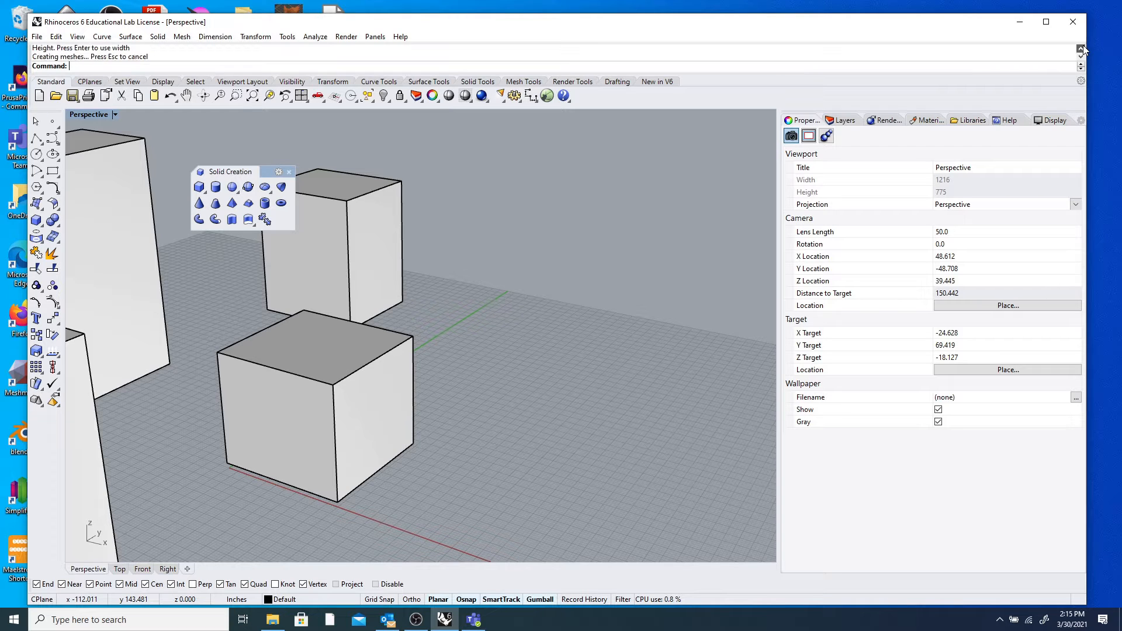
click(1081, 49)
click(1081, 50)
click(1081, 50)
click(1081, 50)
click(1081, 50)
click(1081, 50)
click(1080, 50)
click(1081, 50)
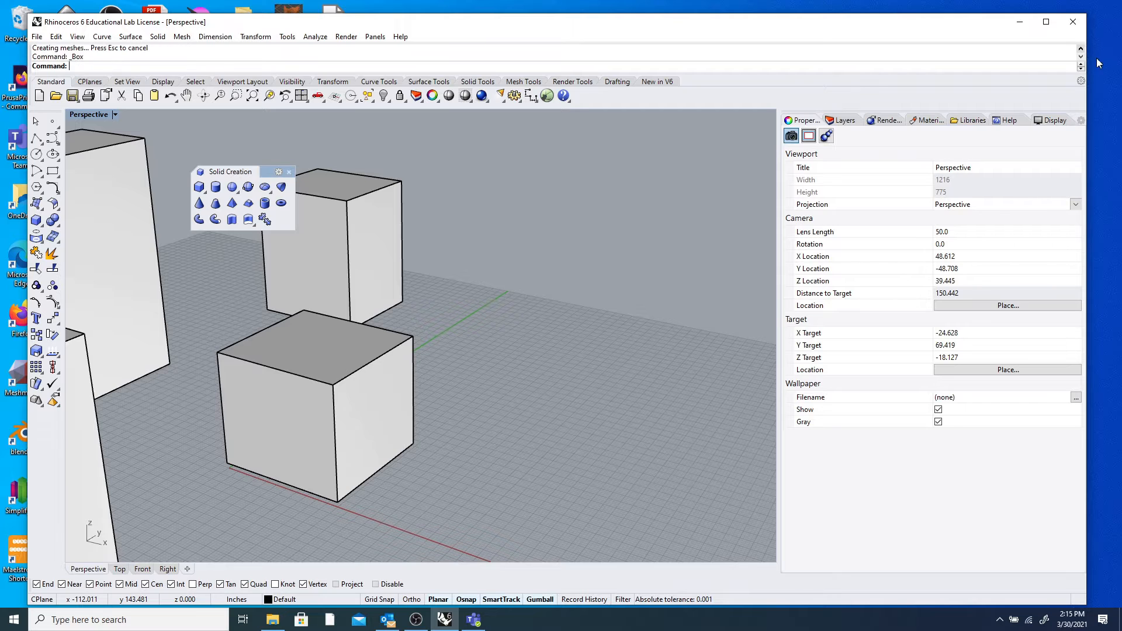
click(1085, 56)
click(1085, 55)
click(1085, 56)
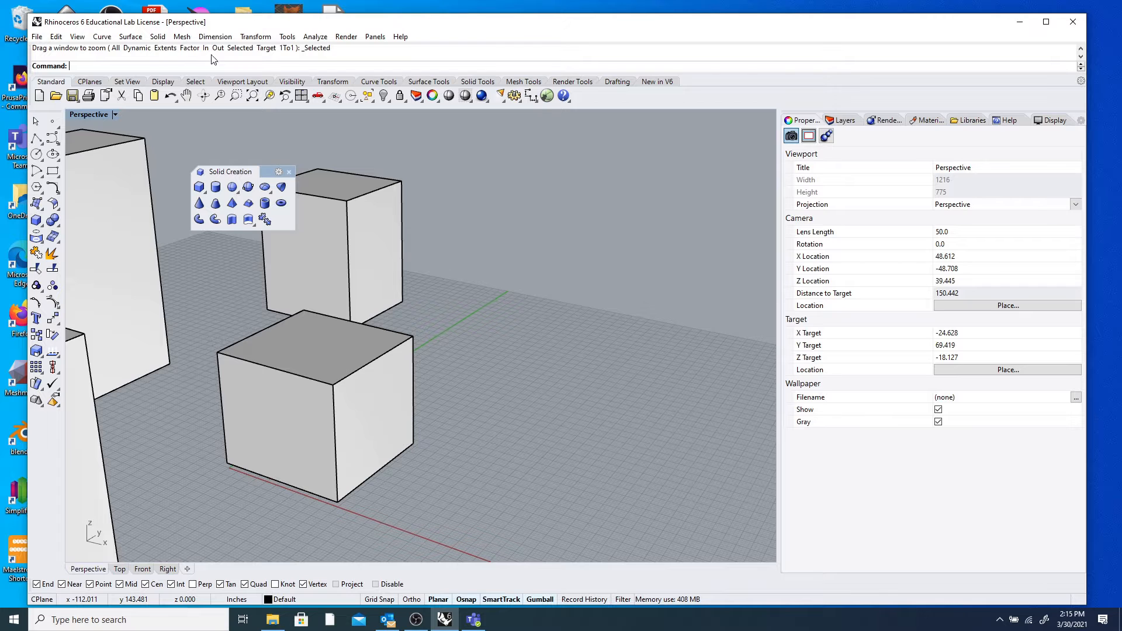
right_drag(413, 250, 562, 352)
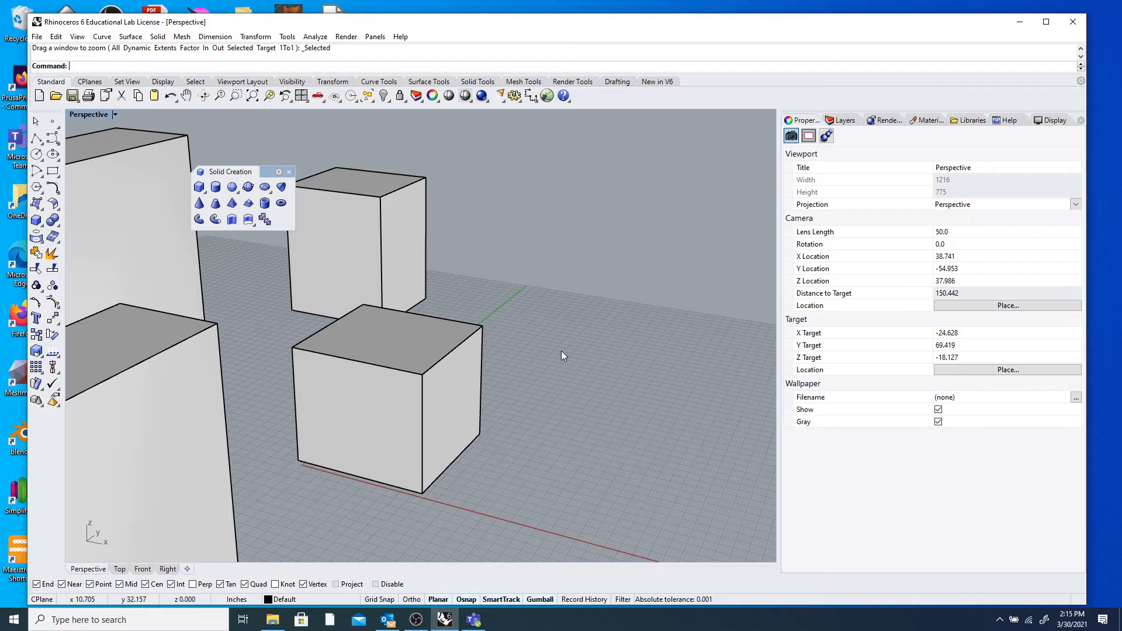
key(Return)
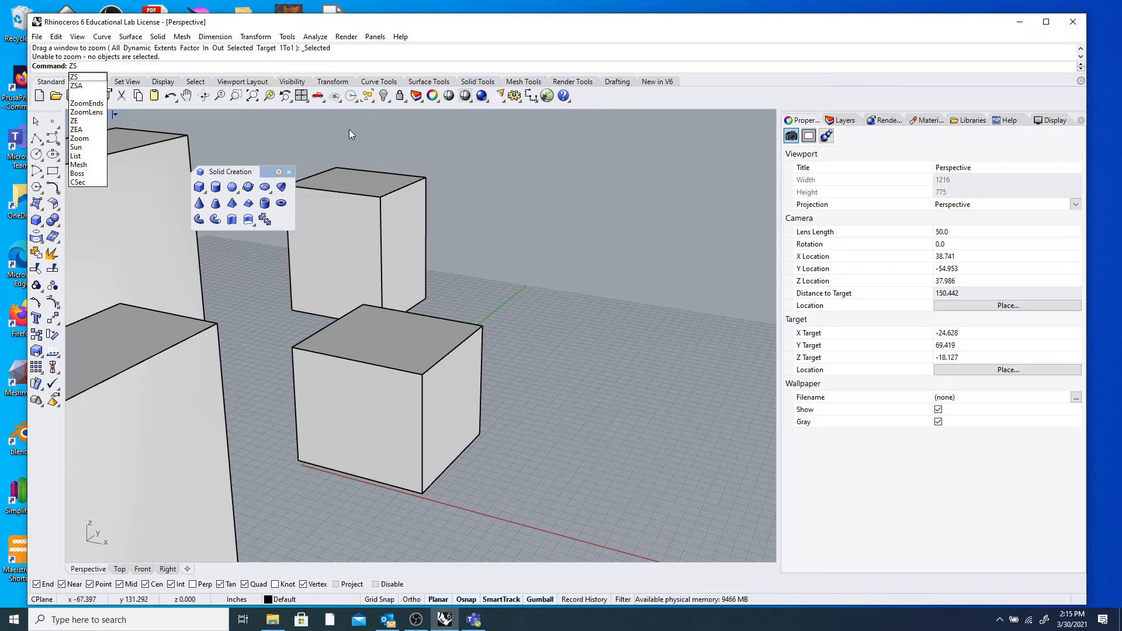
key(Return)
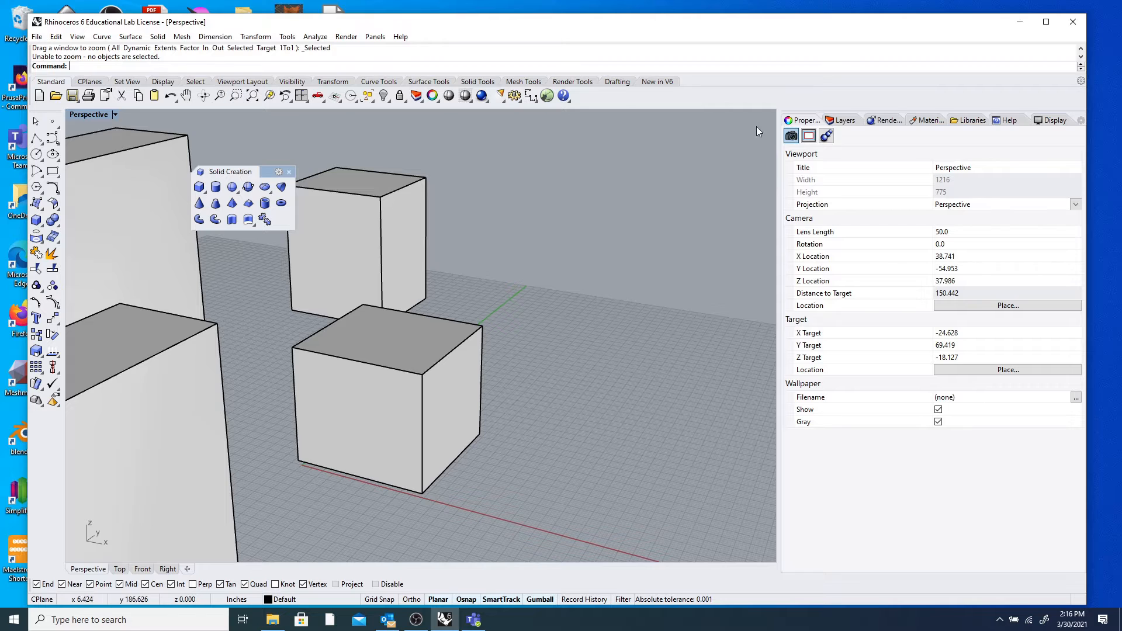
Run Zoom Selected, then orbit and zoom the Perspective view to look down on all four boxes.
text(Zoom)
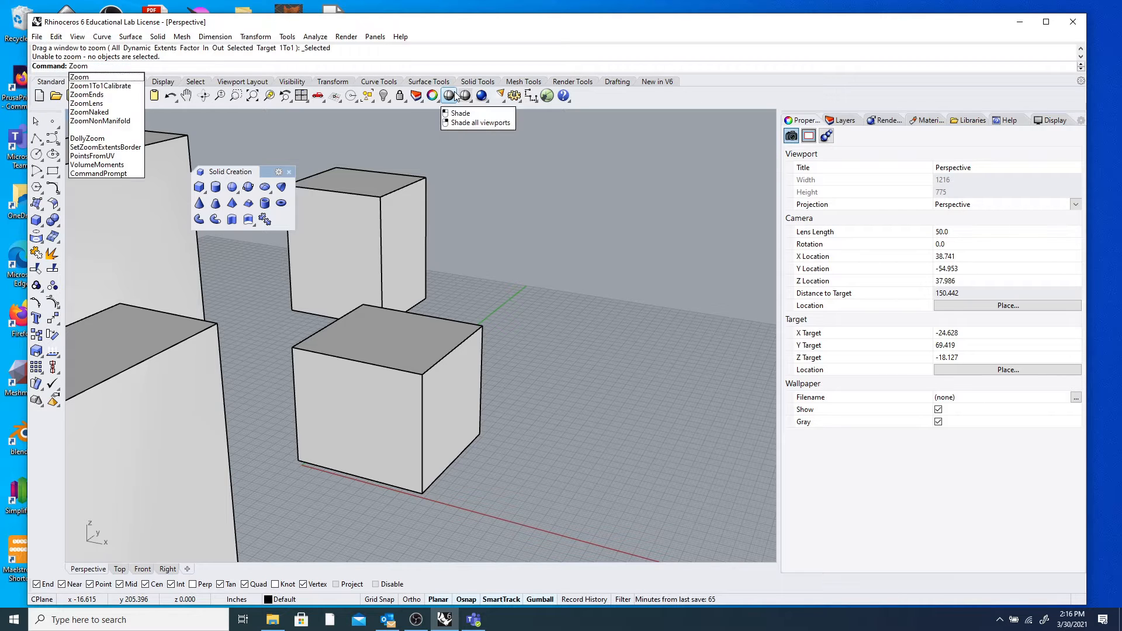
key(Return)
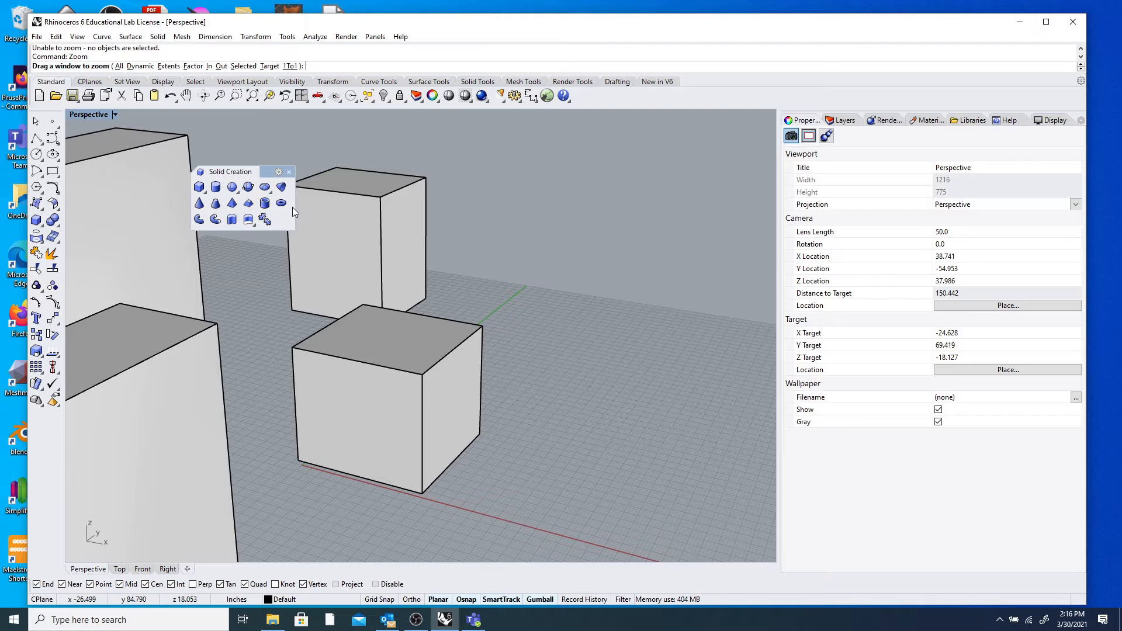
click(269, 97)
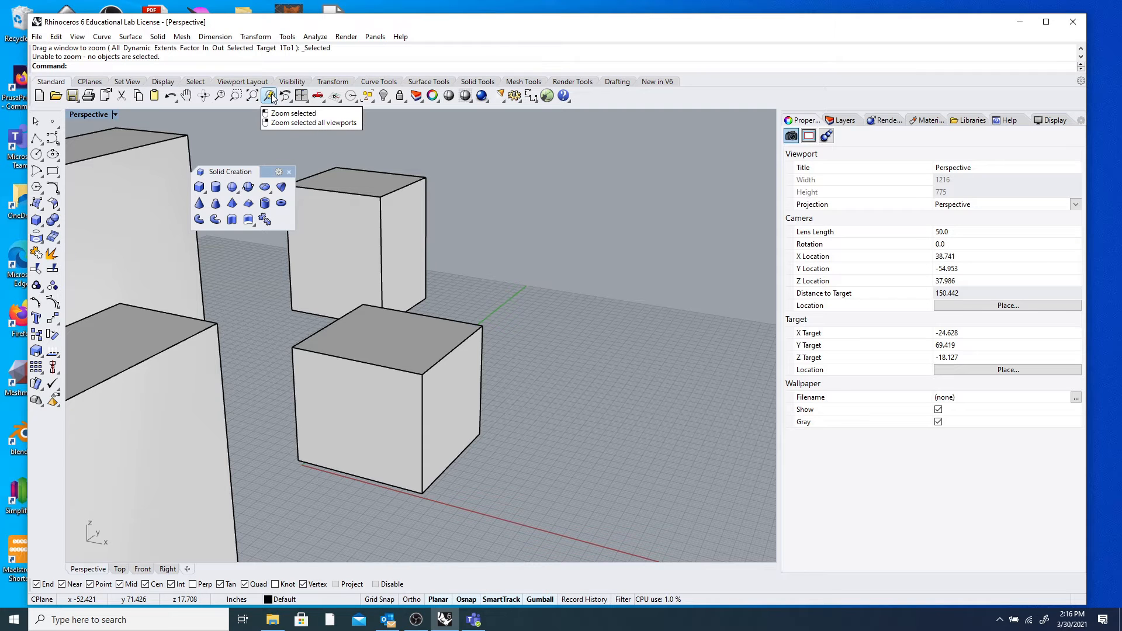
right_drag(473, 140, 674, 215)
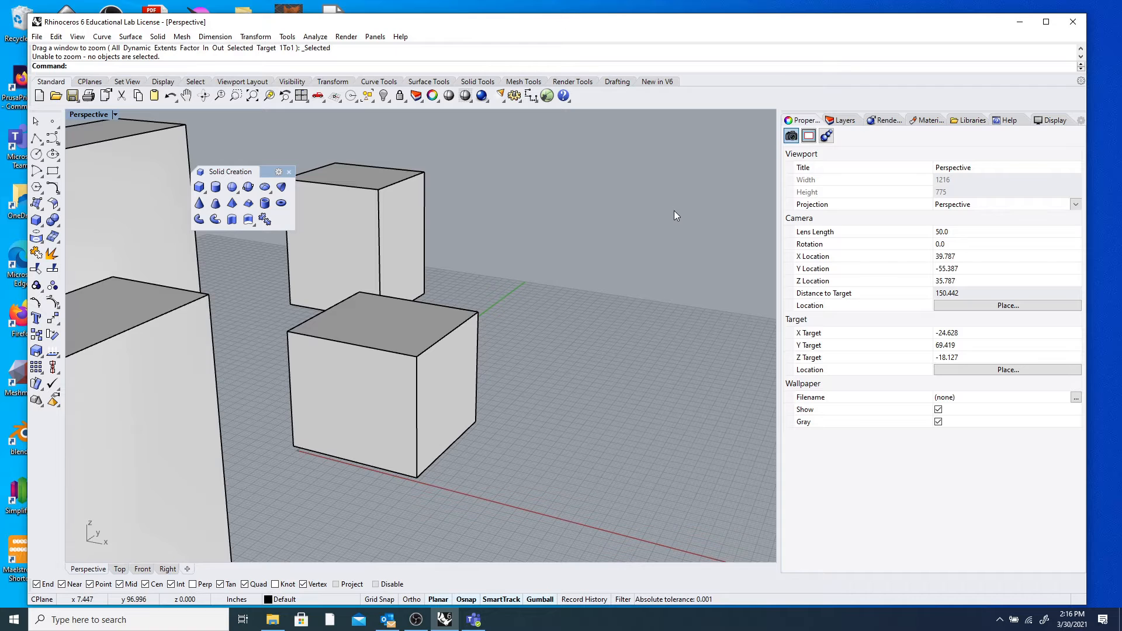
right_drag(385, 249, 436, 265)
scroll(436, 265, down, 10)
right_drag(528, 274, 393, 321)
scroll(378, 327, up, 5)
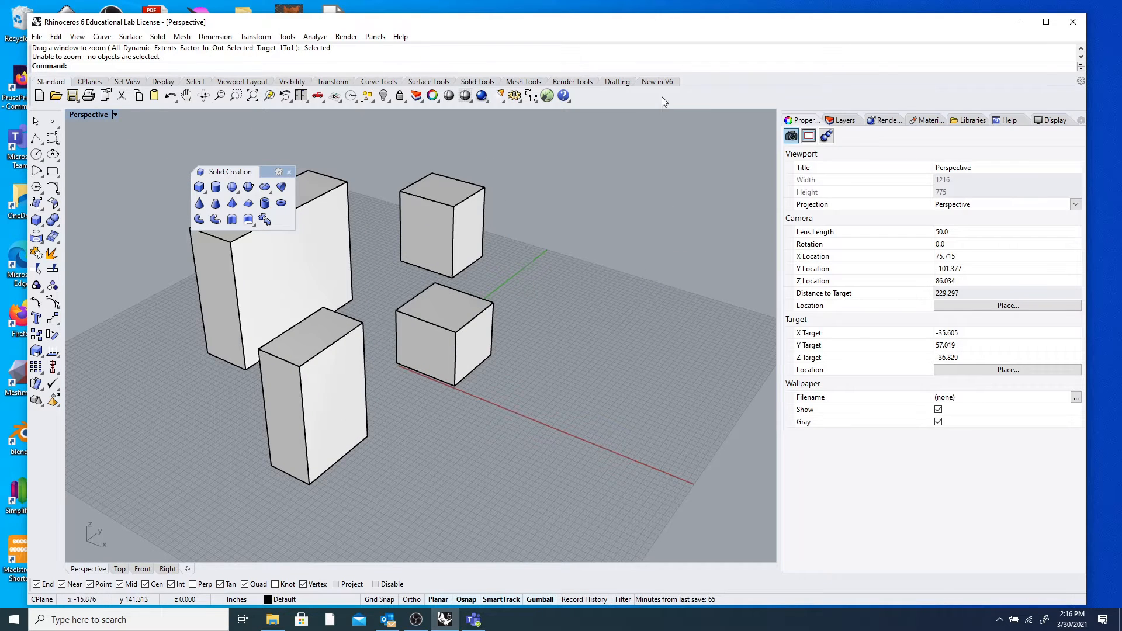
right_drag(523, 292, 534, 292)
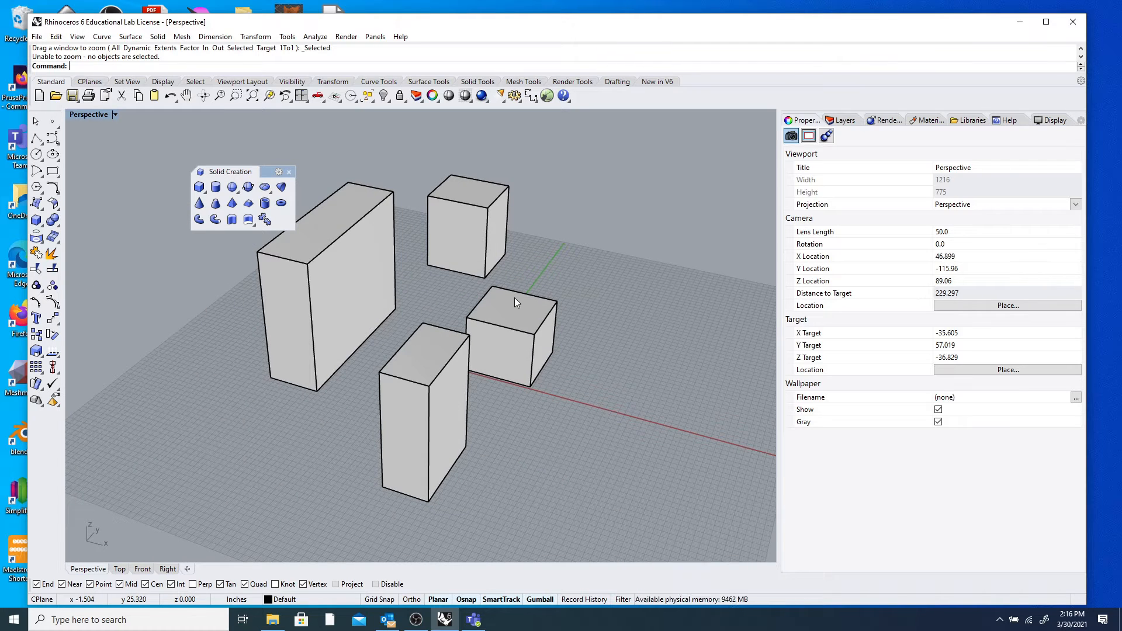
Switch to the four-viewport layout and frame the boxes in the Top and Perspective views.
double_click(86, 114)
scroll(366, 186, down, 5)
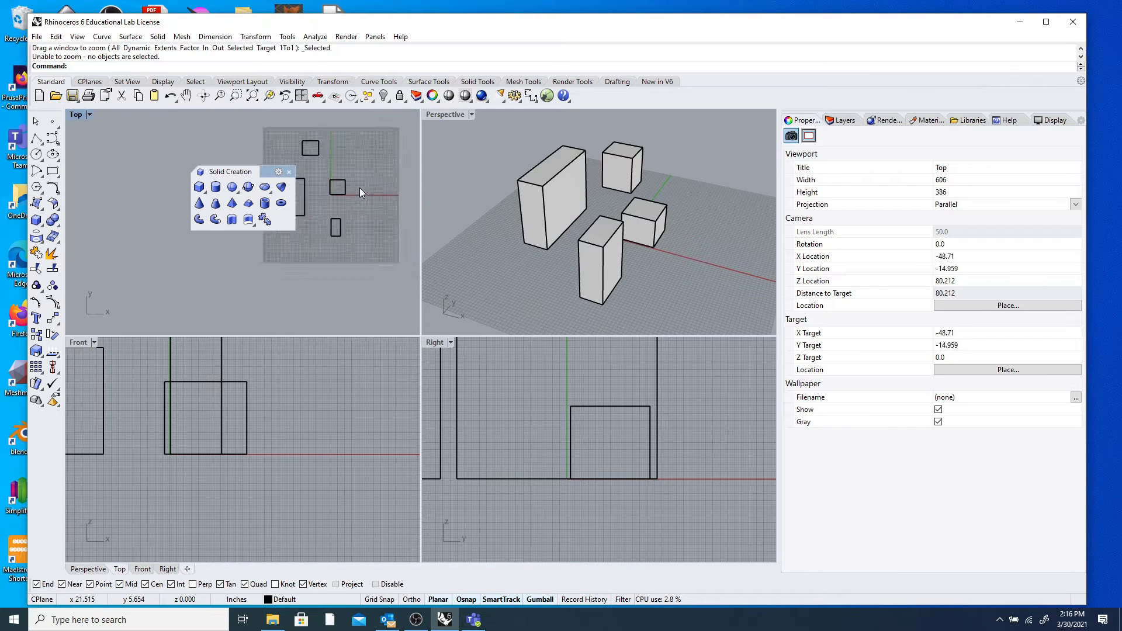
scroll(368, 178, up, 8)
scroll(371, 178, down, 4)
right_drag(372, 180, 343, 199)
right_drag(591, 190, 723, 279)
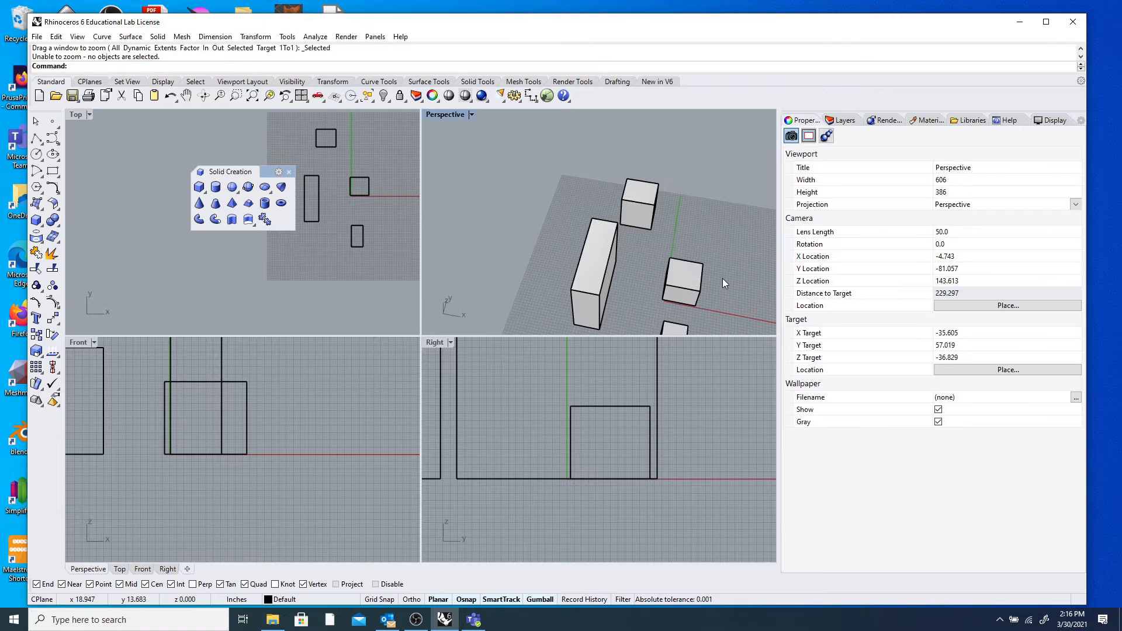
Drag the three small cubes in against the tall box in the Perspective view.
drag(692, 275, 608, 271)
drag(633, 202, 586, 283)
drag(670, 328, 595, 257)
Tighten the cluster by nudging the boxes sideways in the Front and Right views.
right_drag(651, 275, 636, 232)
scroll(615, 271, up, 8)
scroll(636, 233, down, 8)
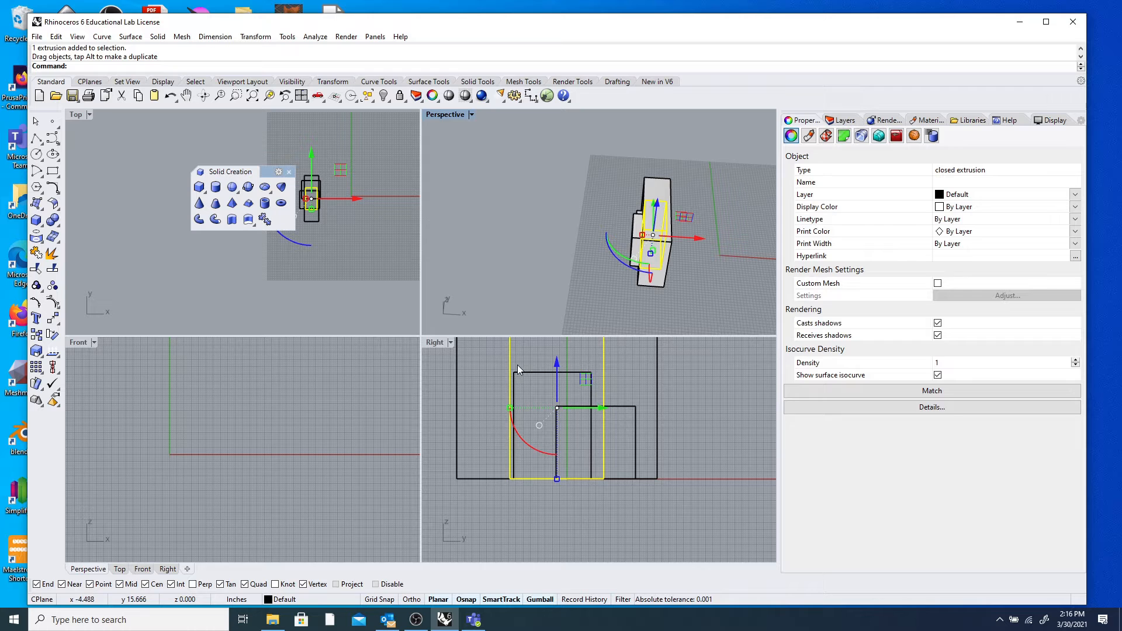
scroll(483, 417, down, 4)
scroll(350, 412, down, 10)
right_drag(199, 408, 227, 473)
scroll(217, 410, up, 7)
scroll(216, 424, up, 4)
drag(168, 399, 185, 398)
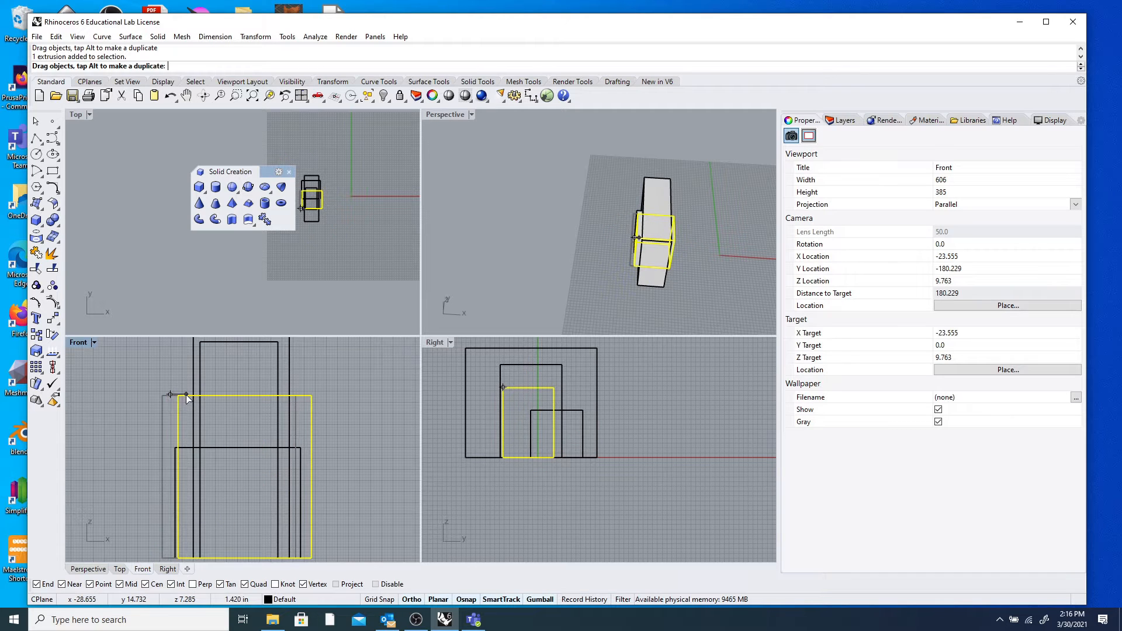
drag(513, 370, 501, 371)
drag(573, 411, 601, 410)
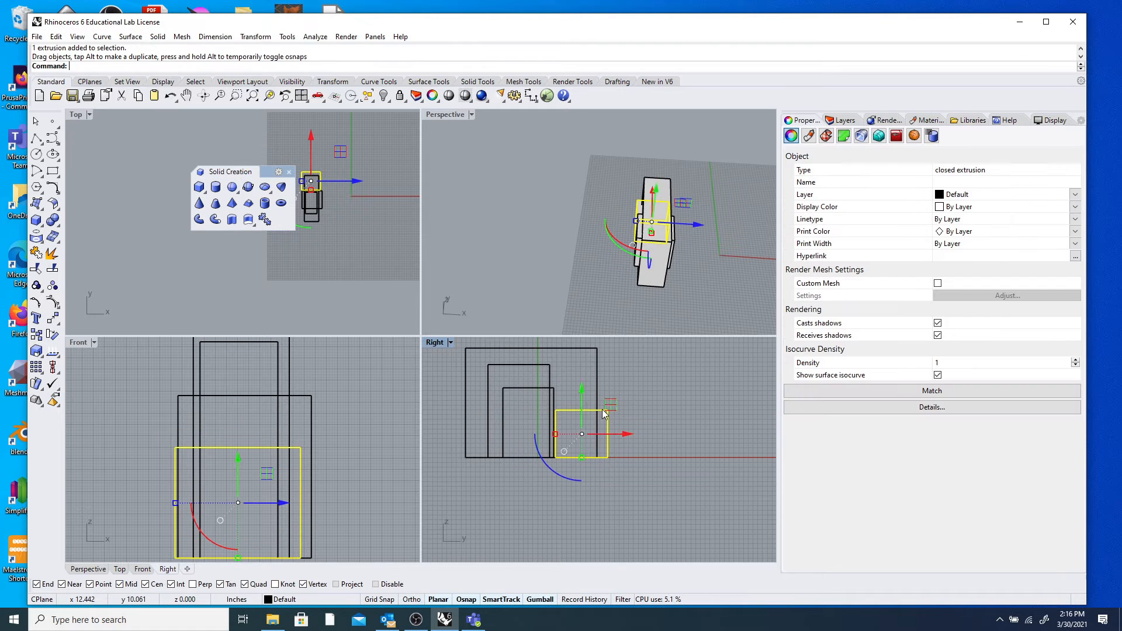
Check the arrangement from new angles, then maximize the Perspective view.
right_drag(640, 247, 555, 193)
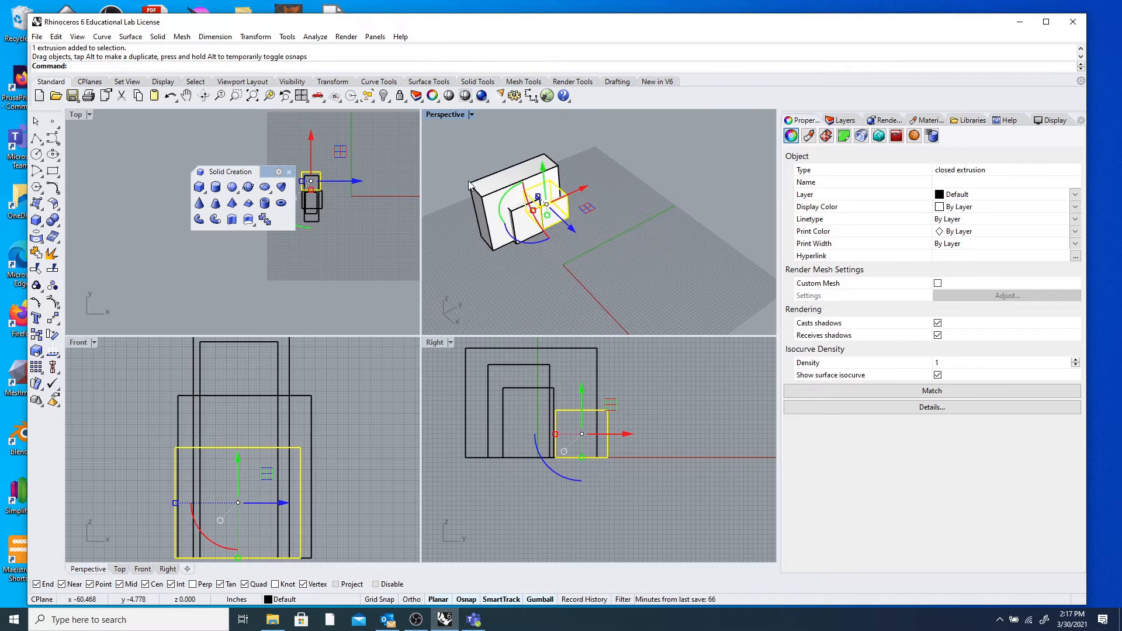
scroll(565, 255, up, 5)
scroll(566, 256, down, 8)
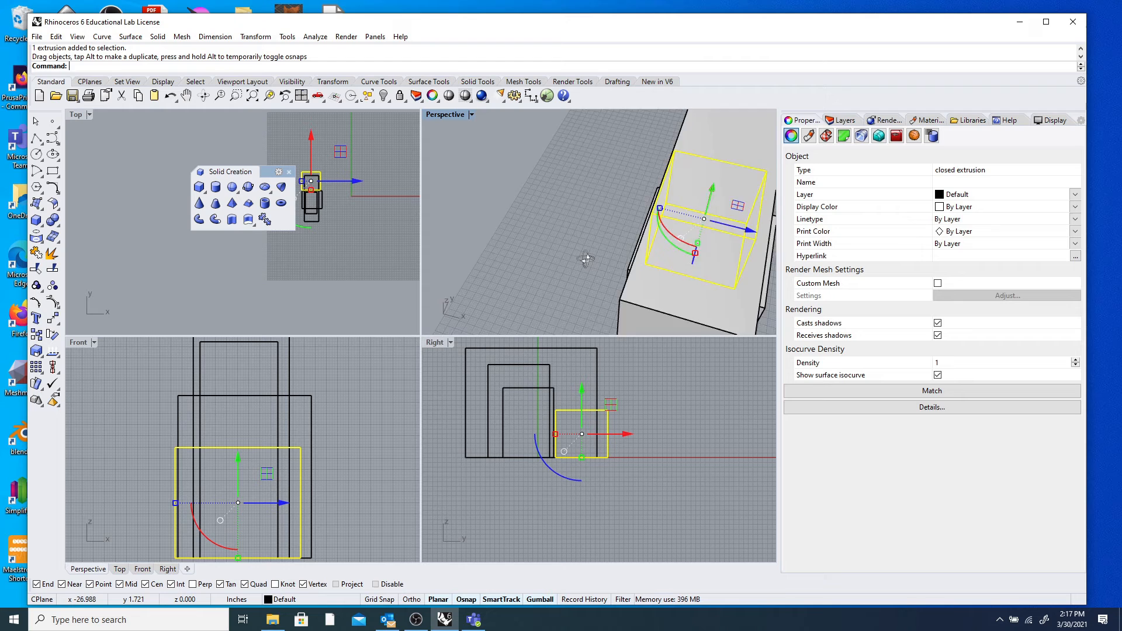
right_drag(505, 208, 519, 238)
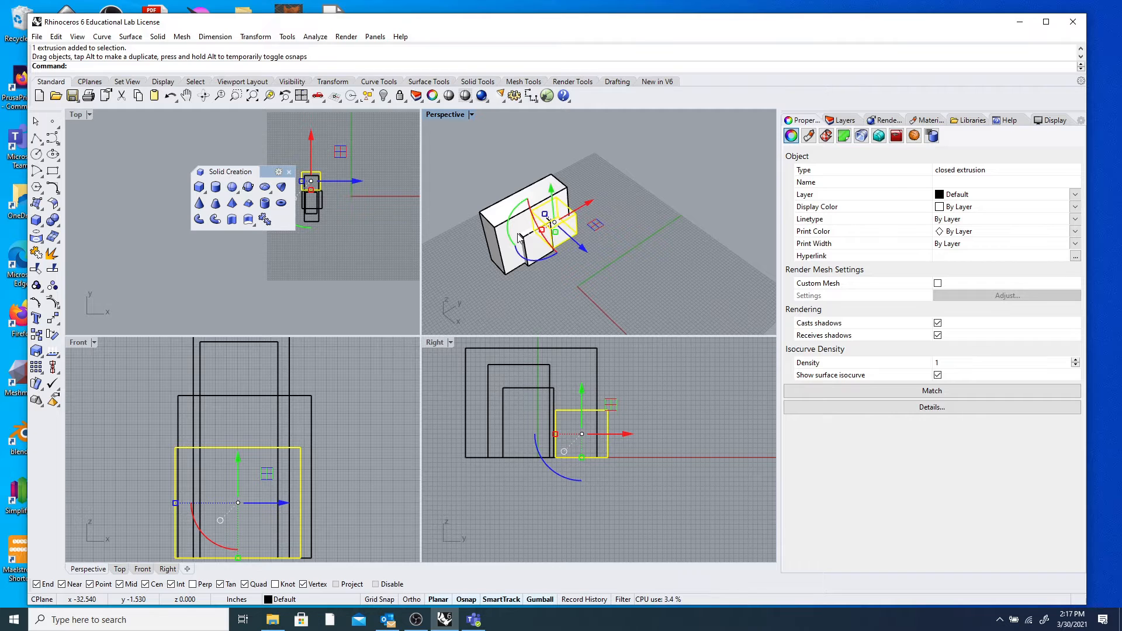
double_click(440, 116)
Clear the selection and orbit the maximized Perspective view around the boxes.
right_drag(281, 313, 410, 339)
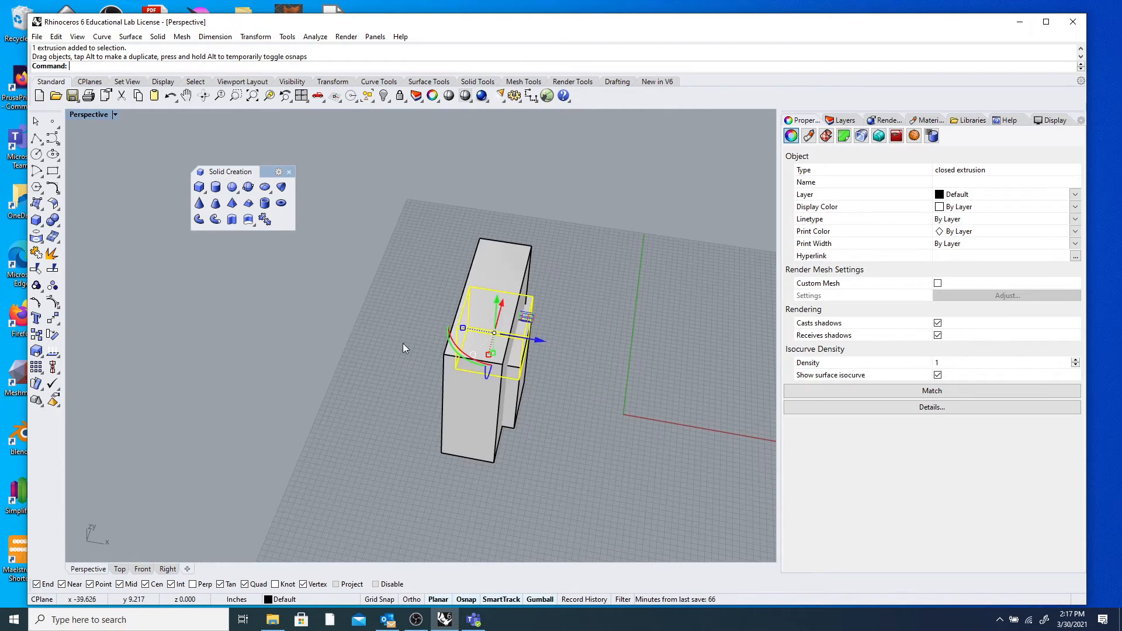
click(410, 338)
scroll(524, 324, up, 6)
right_drag(525, 325, 268, 293)
scroll(387, 317, down, 10)
scroll(375, 320, up, 3)
scroll(349, 307, down, 9)
scroll(324, 240, up, 11)
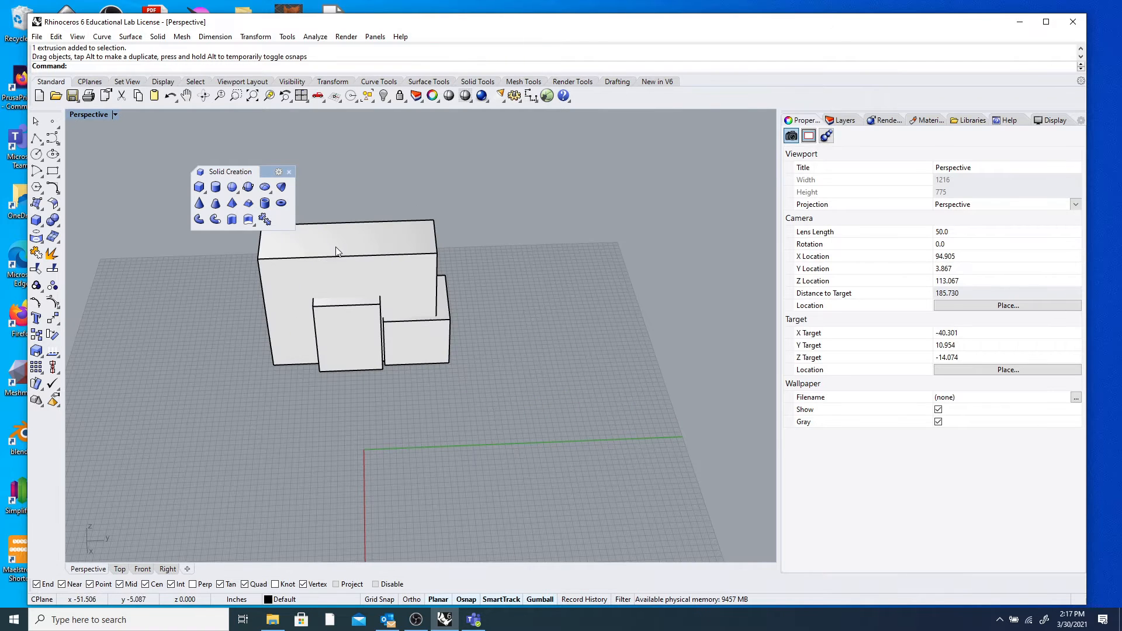
Spread the boxes: large box to the left, middle box right, small box beside the tall box.
click(331, 244)
drag(392, 292, 262, 289)
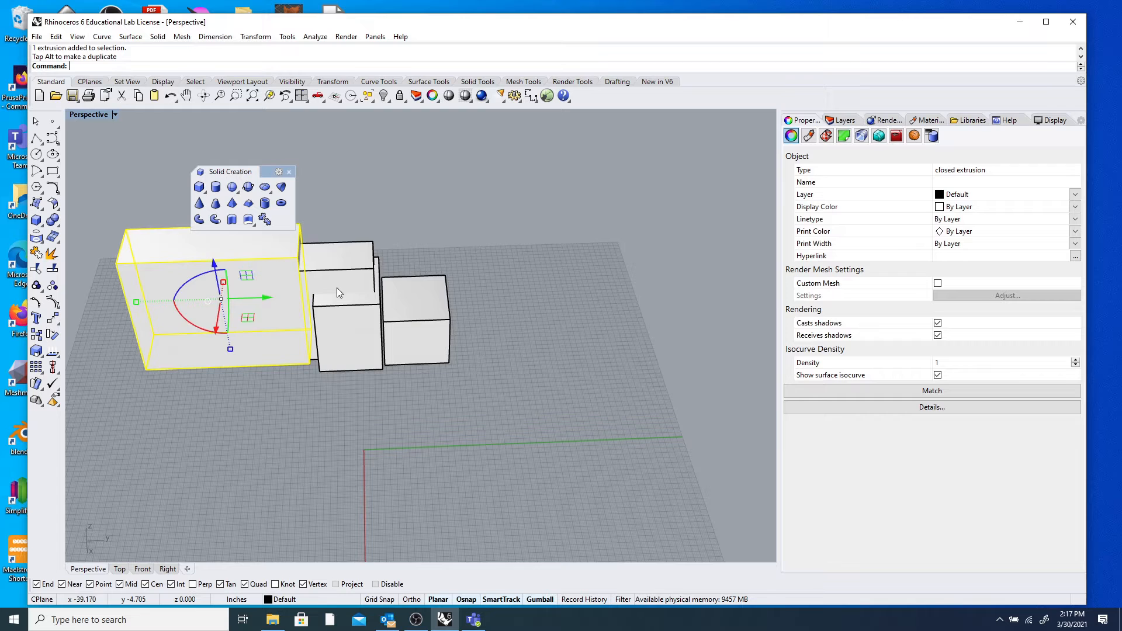
click(350, 280)
drag(378, 287, 552, 285)
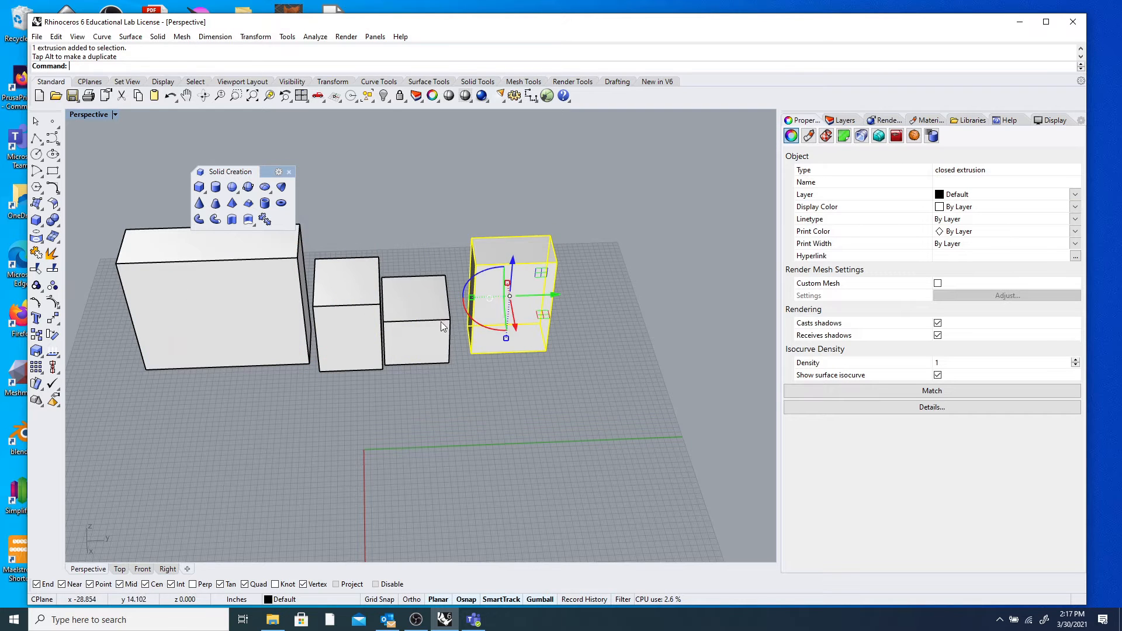
click(441, 322)
drag(464, 317, 651, 286)
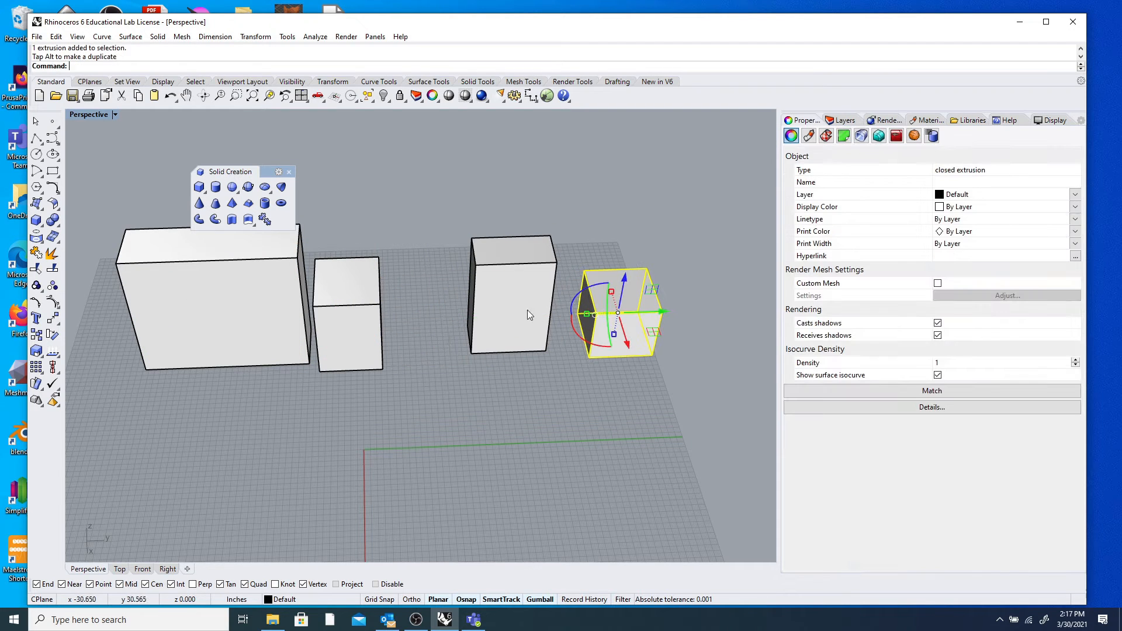
Inspect the tall box up close, then select the second box for repositioning.
click(529, 300)
right_drag(544, 383, 422, 293)
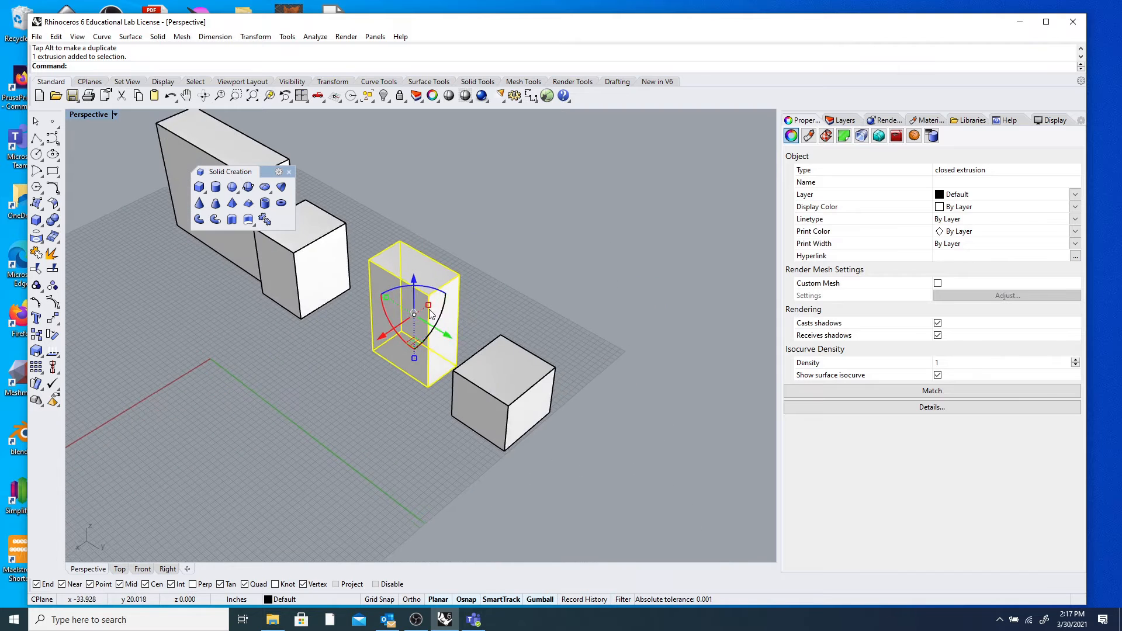
scroll(402, 298, up, 7)
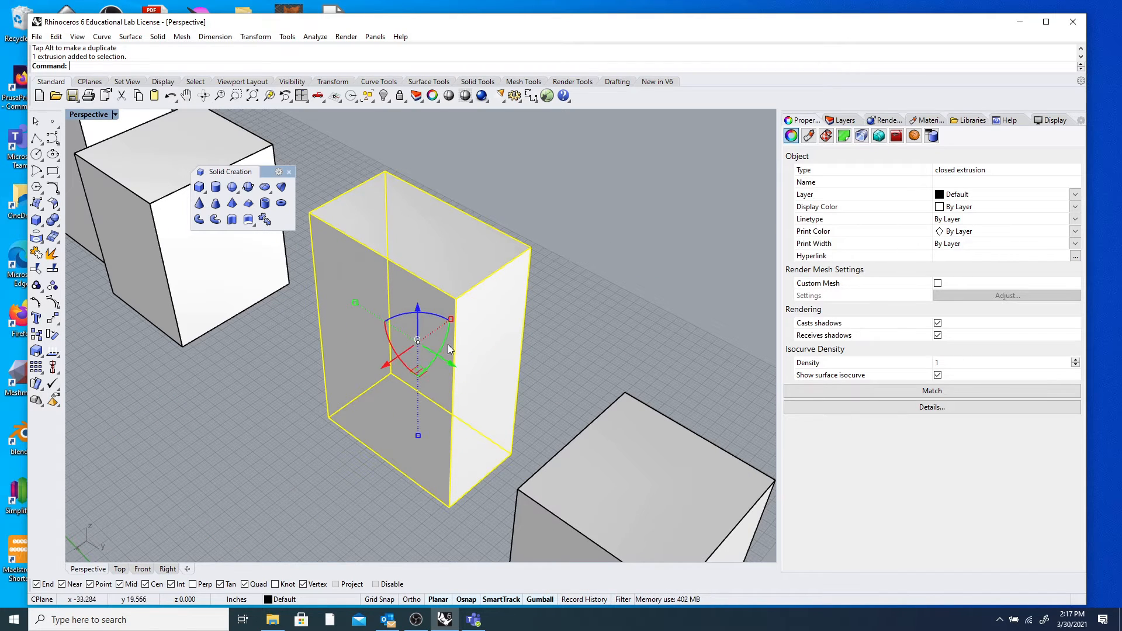
click(614, 317)
scroll(318, 331, down, 12)
scroll(269, 280, up, 10)
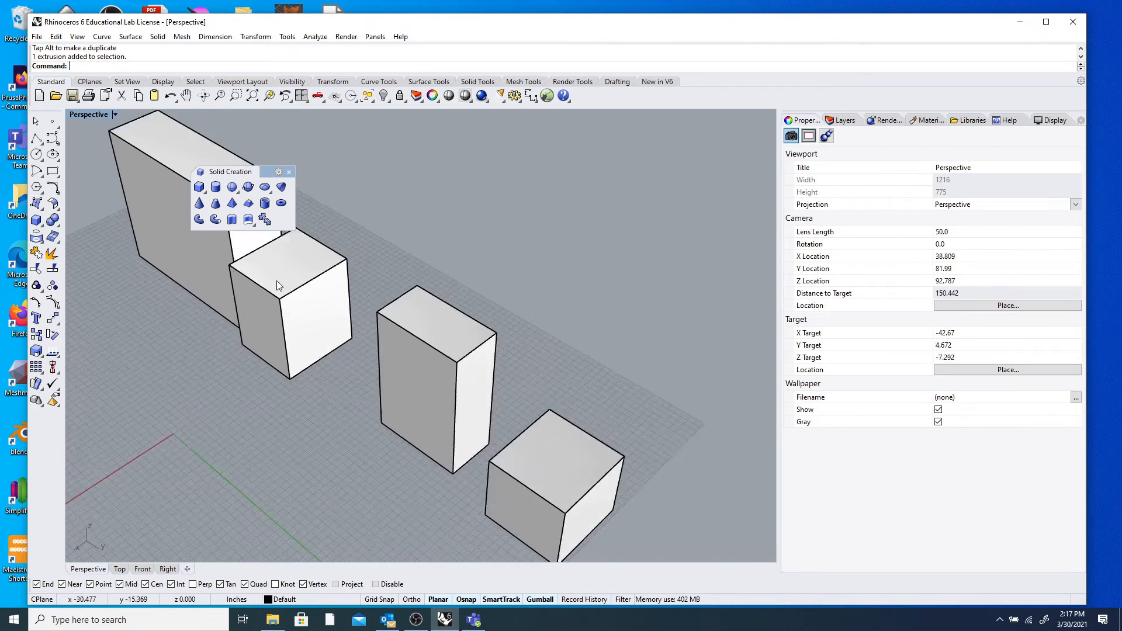
click(279, 282)
scroll(417, 288, up, 3)
scroll(418, 289, down, 4)
scroll(321, 274, up, 8)
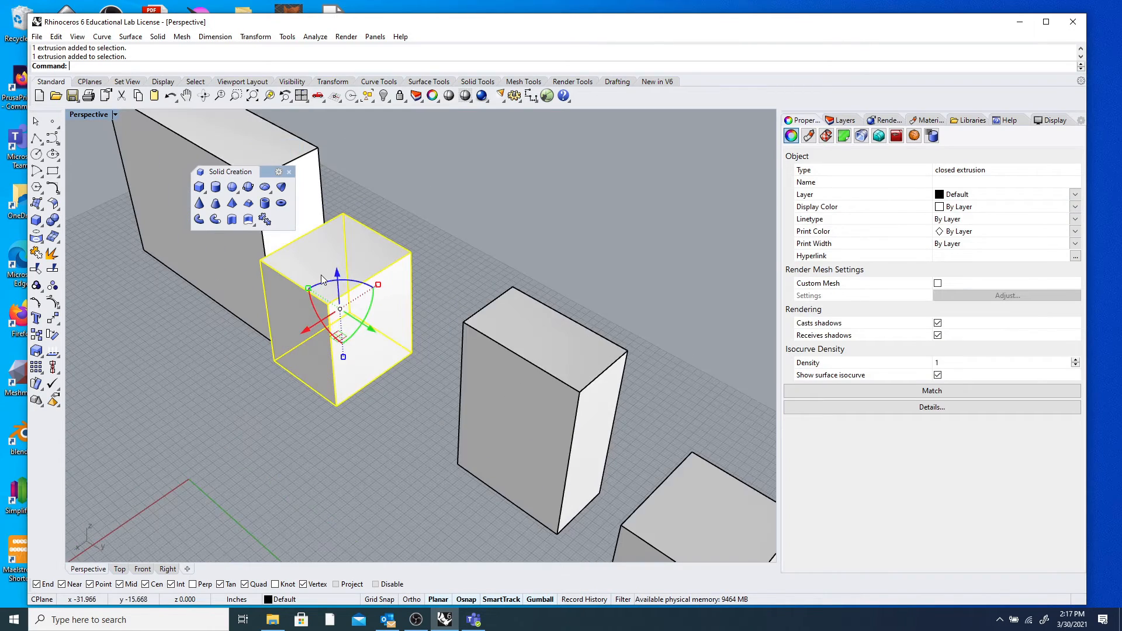
key(Escape)
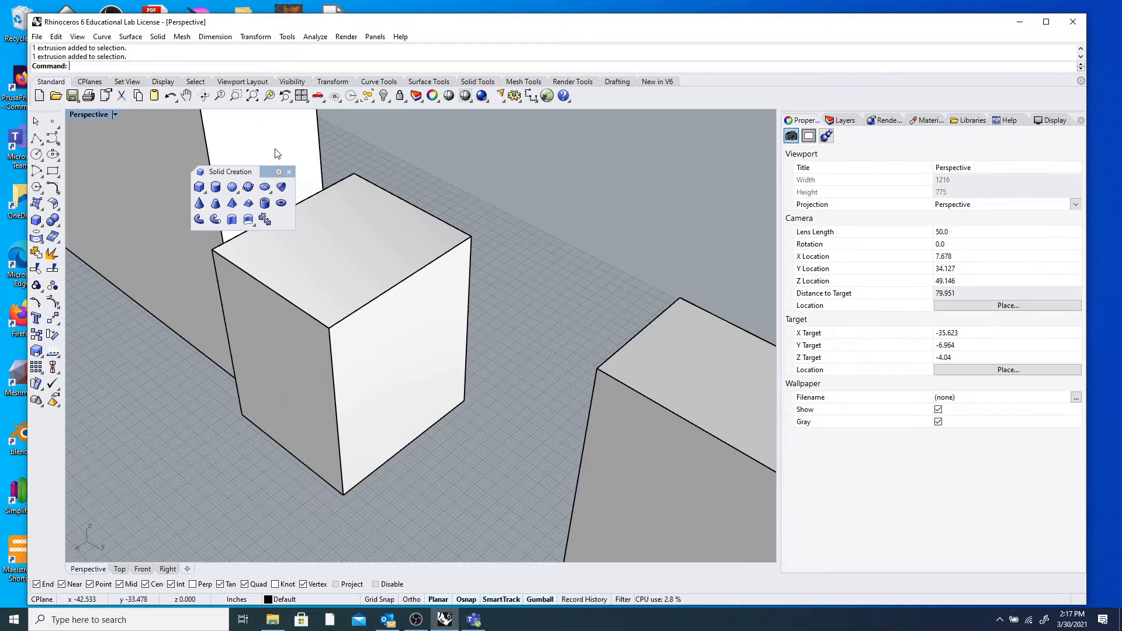
text(Gumball)
key(Return)
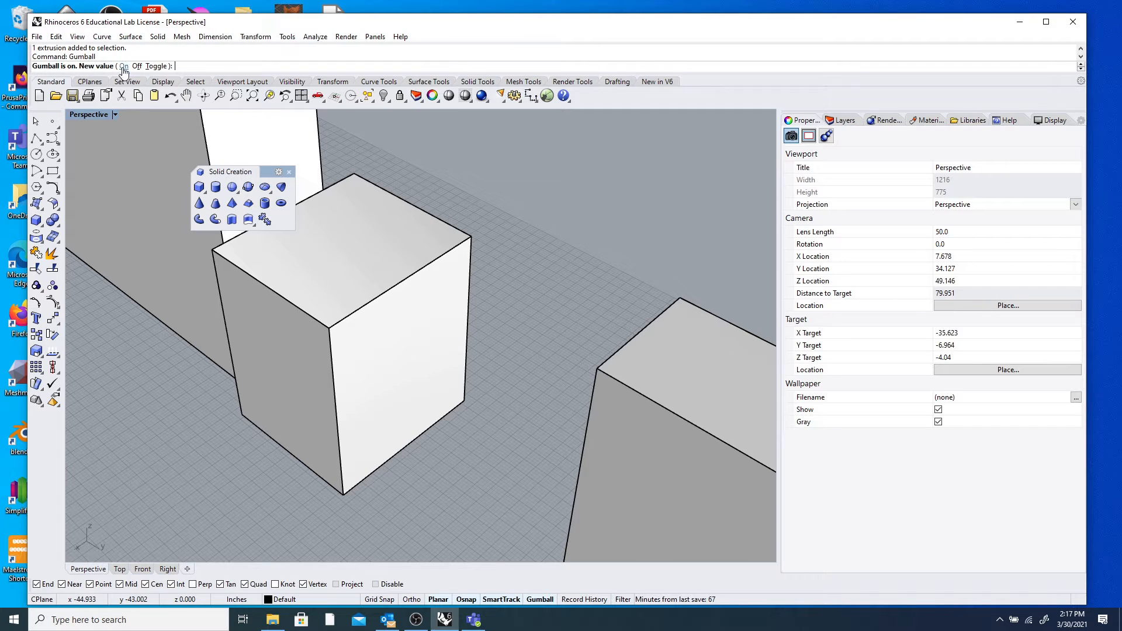
key(Return)
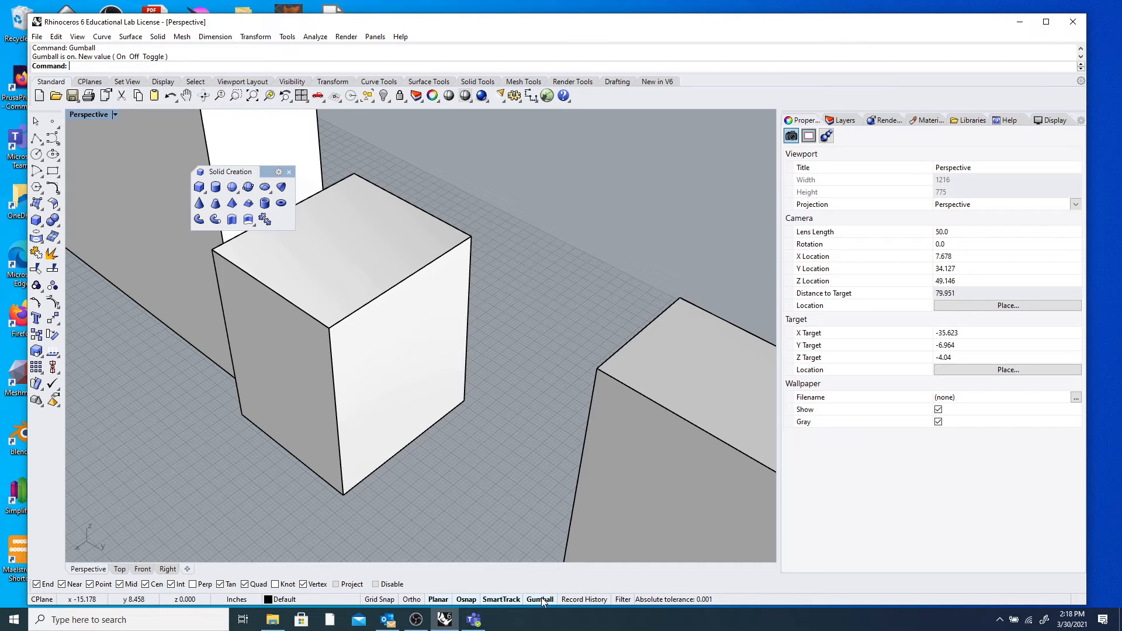
click(393, 283)
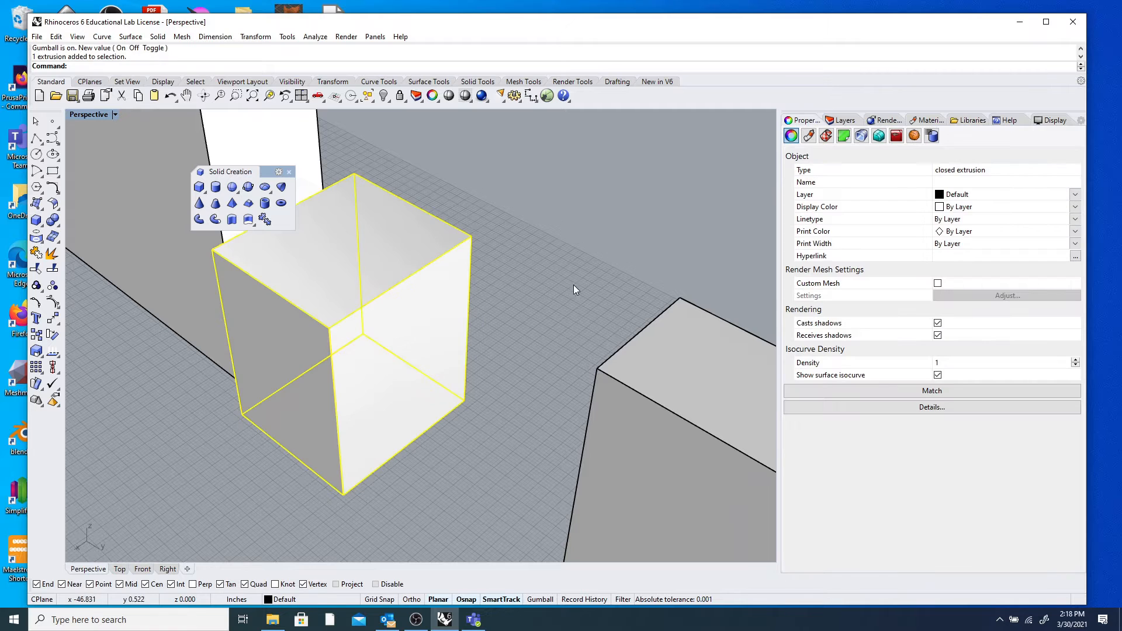
Turn Gumball on in the status bar so the near box shows its move and rotate handles.
scroll(412, 302, down, 3)
scroll(359, 296, up, 3)
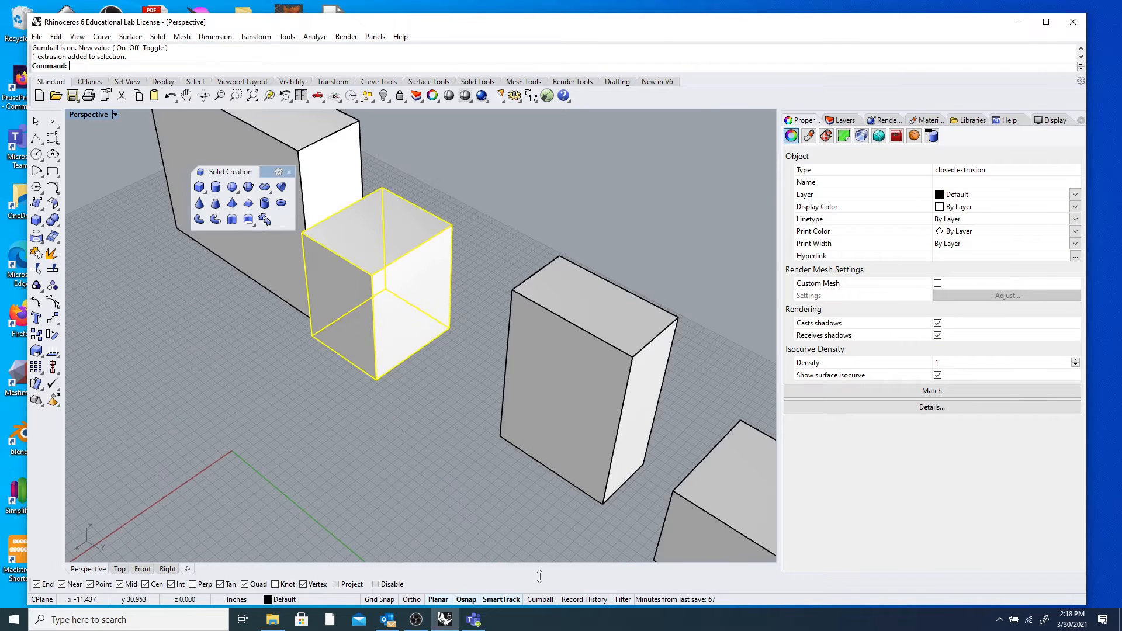
click(551, 599)
click(547, 602)
click(548, 602)
scroll(395, 340, down, 3)
scroll(396, 340, up, 3)
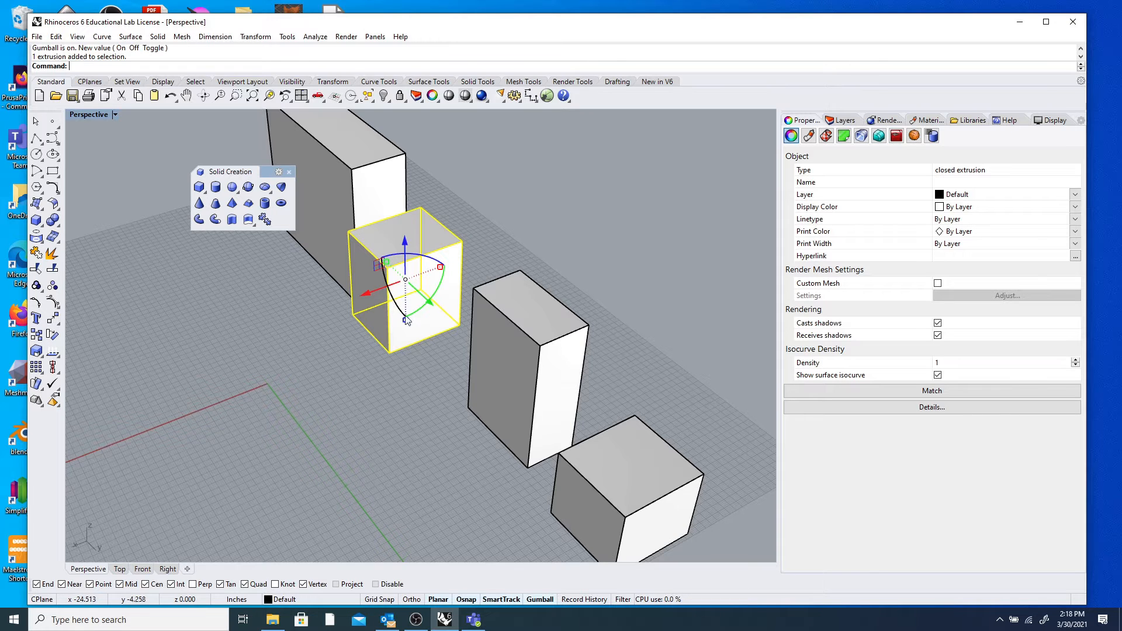
scroll(389, 303, down, 3)
scroll(327, 308, up, 3)
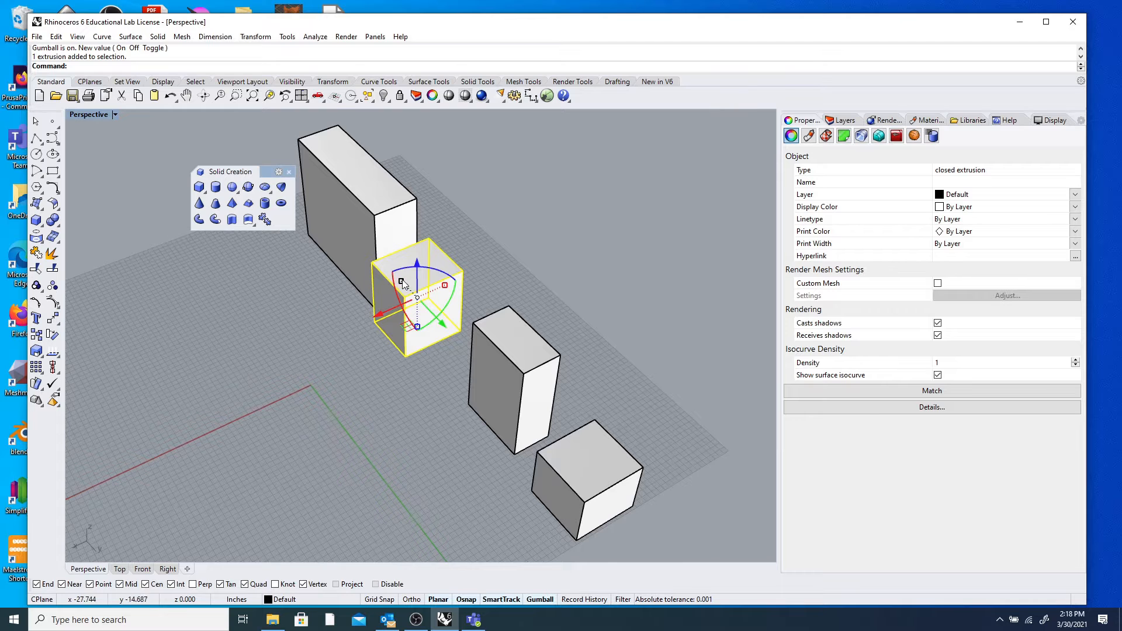
Drag the small cube along X and Y with the gumball arrows, then lift it along Z.
scroll(405, 287, up, 2)
drag(386, 318, 257, 376)
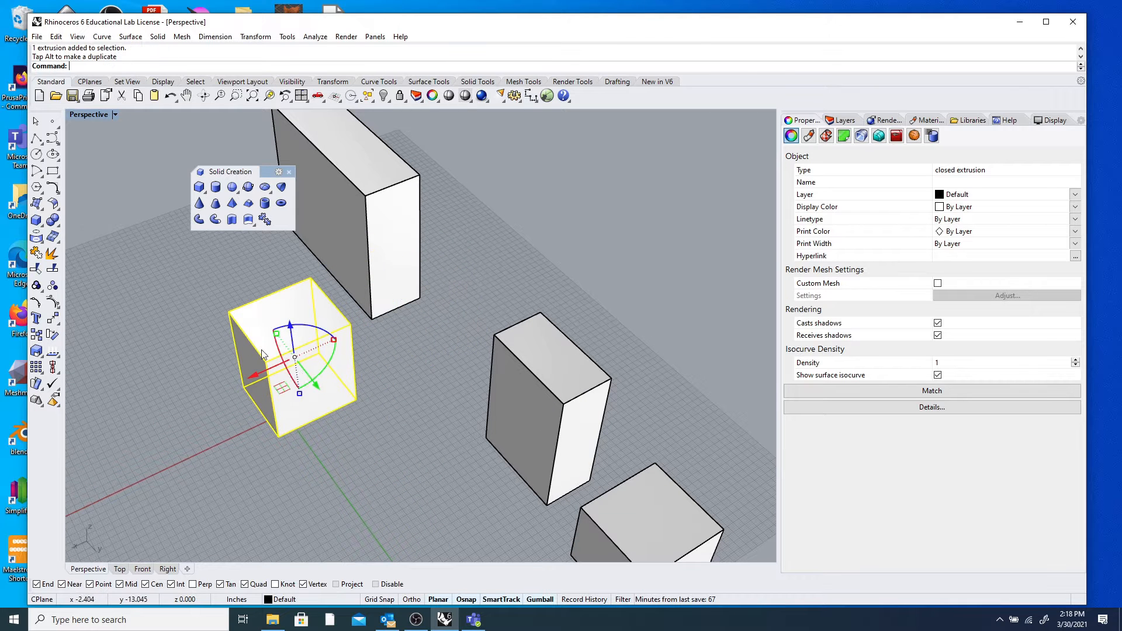
drag(316, 394, 367, 474)
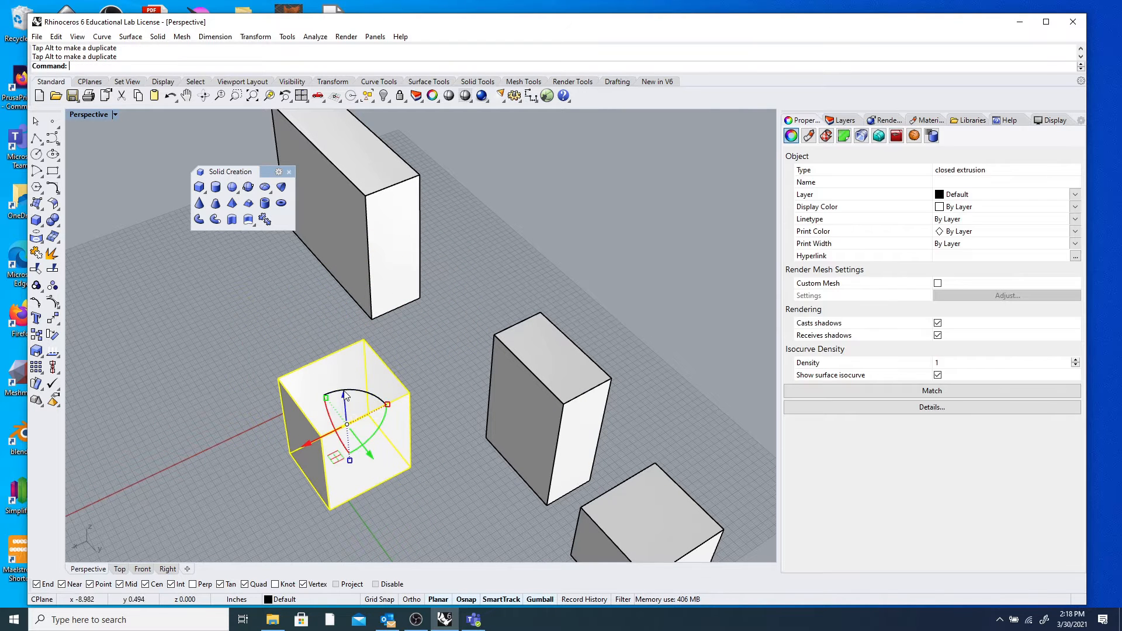
drag(348, 392, 345, 237)
right_drag(364, 390, 390, 349)
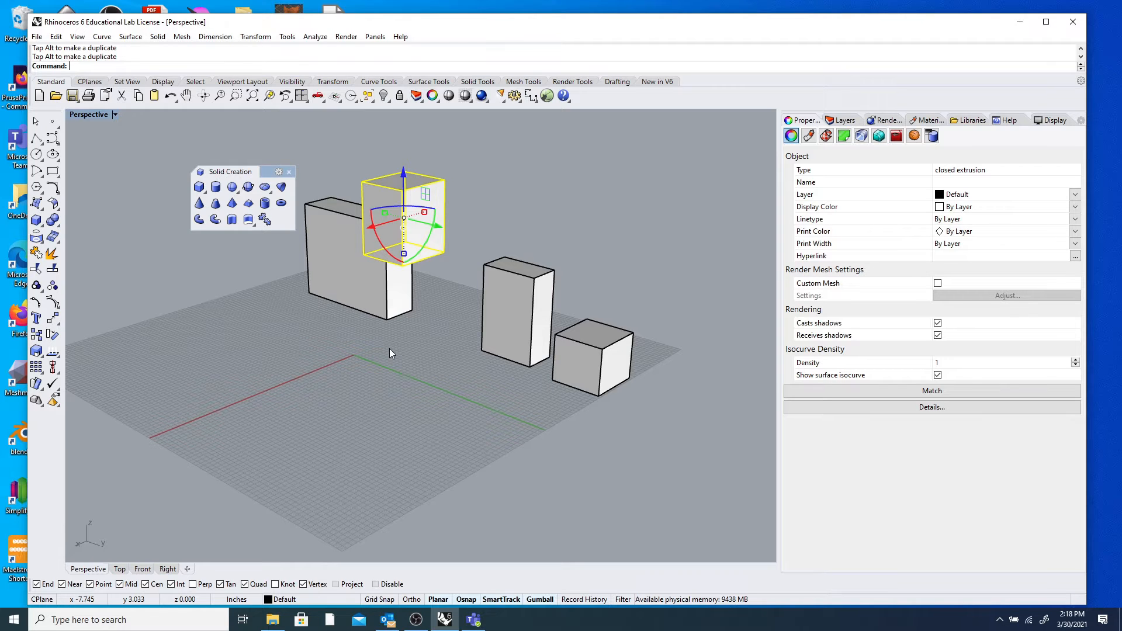
Orbit to check its position and slide the cube back in front of the large box.
right_drag(338, 288, 383, 301)
right_drag(643, 323, 372, 341)
drag(348, 352, 403, 393)
scroll(386, 403, down, 5)
scroll(390, 342, up, 3)
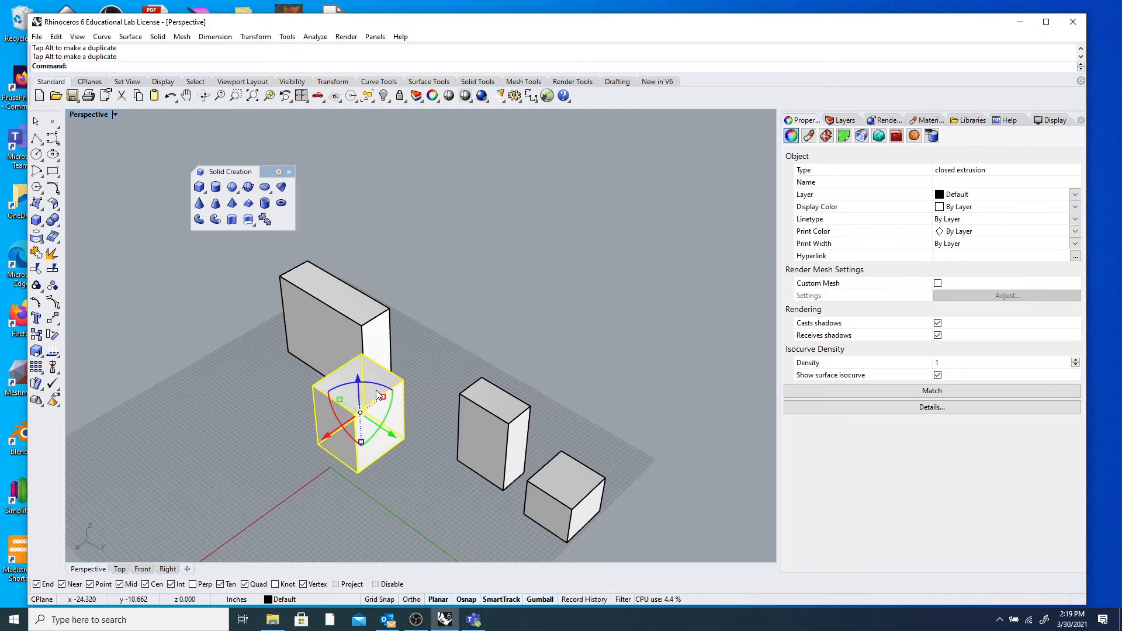
Rotate the cube about its vertical axis, then tilt it about the X axis with the gumball arcs.
right_drag(393, 397, 307, 374)
drag(298, 354, 249, 395)
right_drag(194, 409, 374, 422)
click(224, 417)
click(633, 342)
right_drag(573, 406, 581, 291)
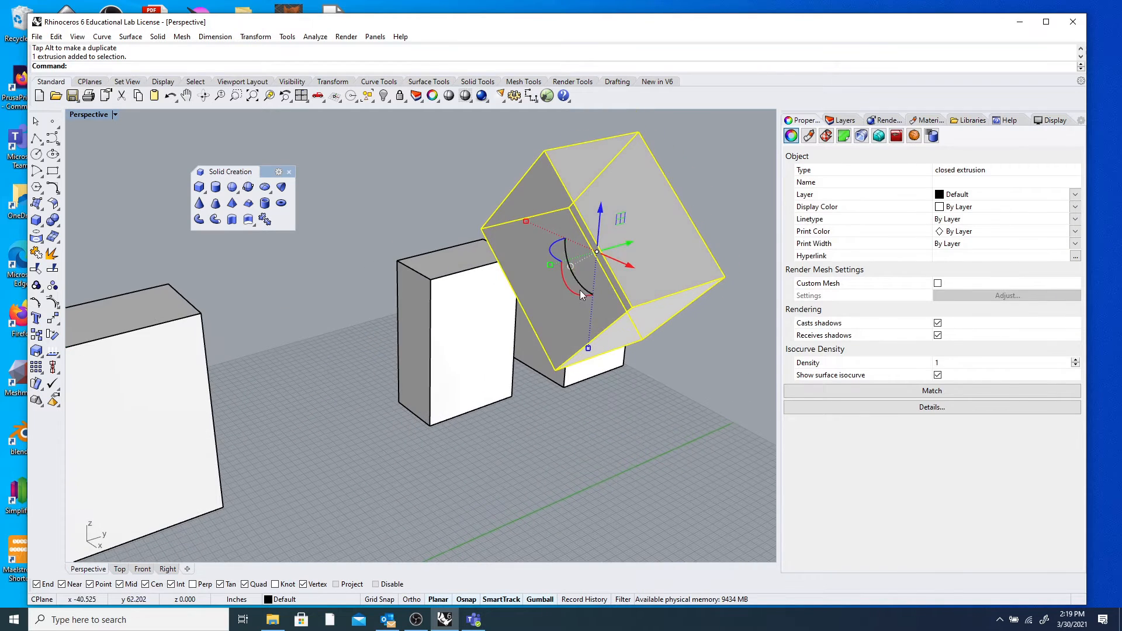
drag(574, 292, 557, 333)
right_drag(556, 333, 617, 285)
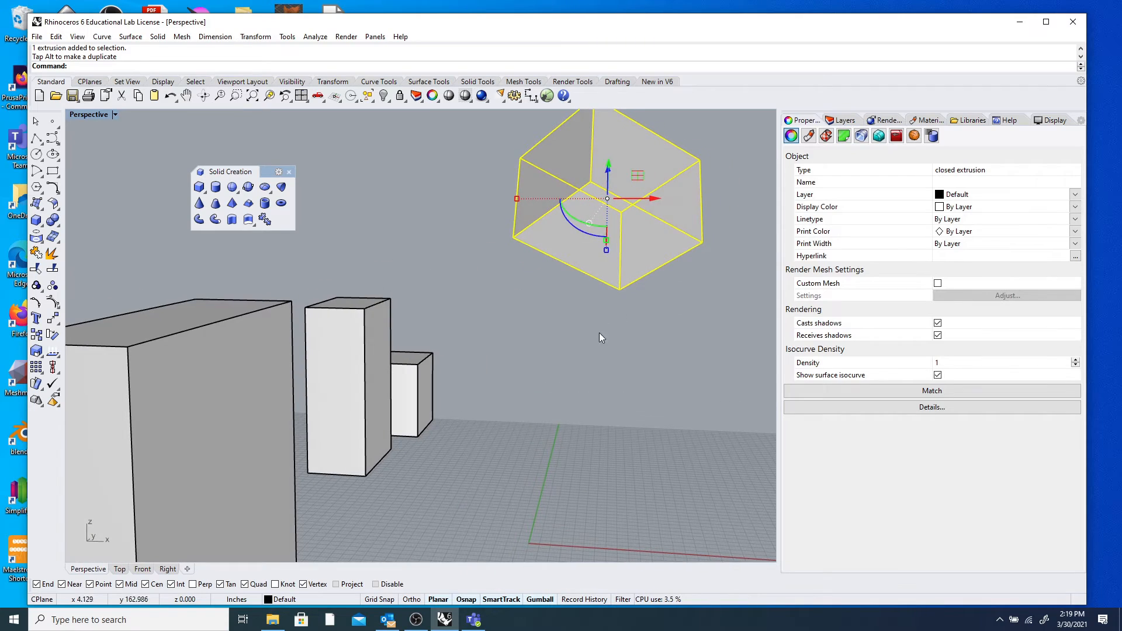
Stretch the cube along Y and from its lower edge, then narrow it back down.
right_drag(605, 353, 374, 373)
scroll(349, 331, up, 6)
right_drag(351, 334, 323, 374)
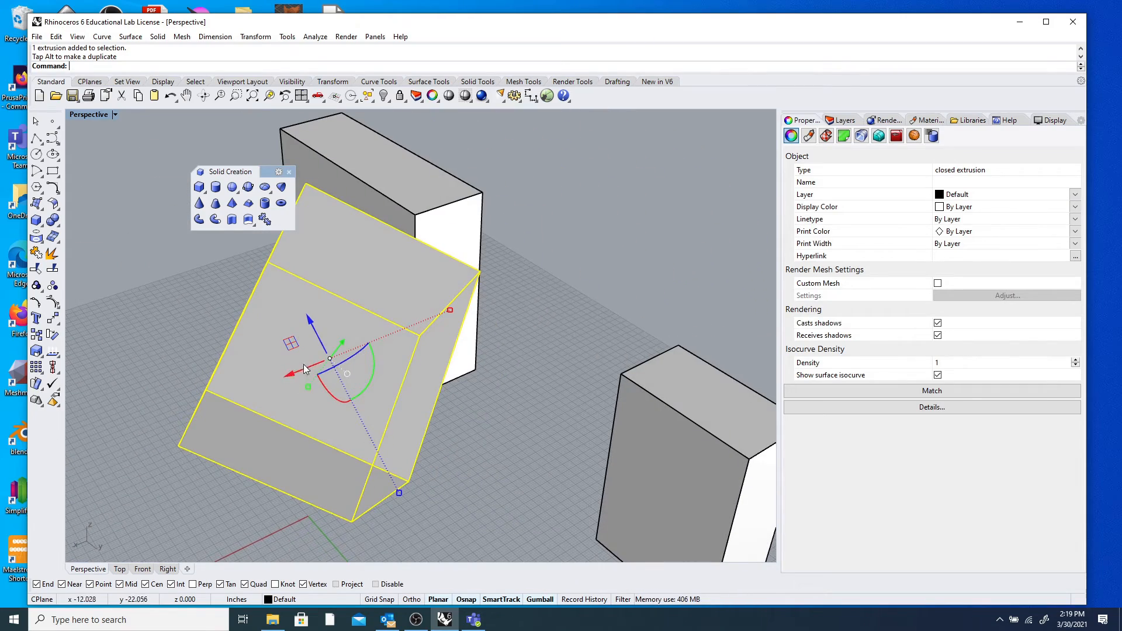
right_drag(311, 391, 380, 440)
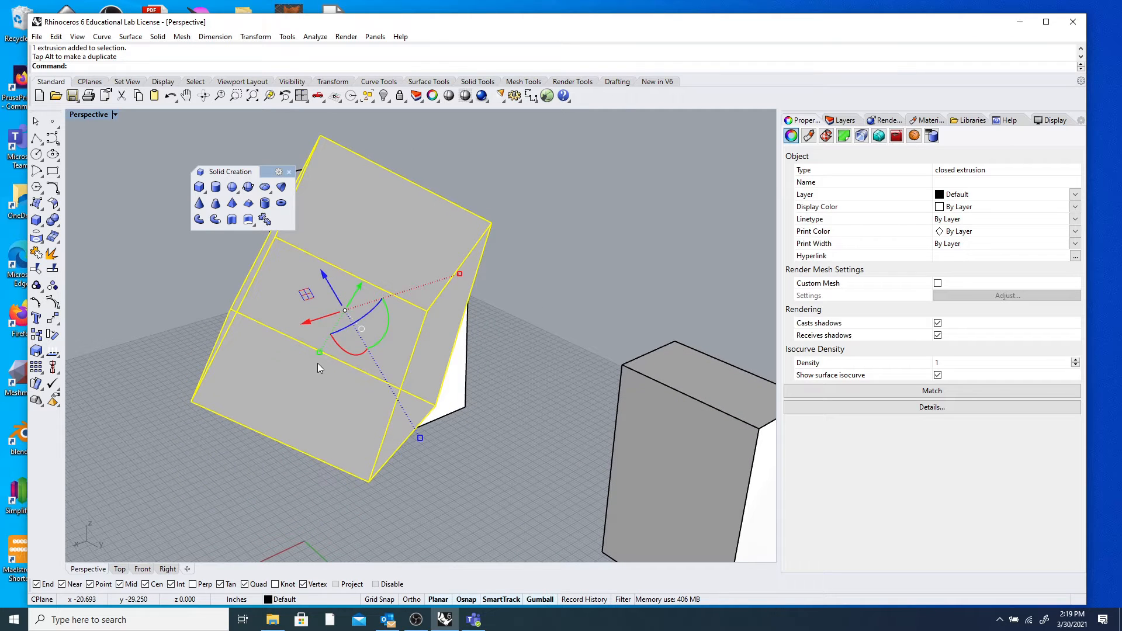
drag(319, 352, 286, 392)
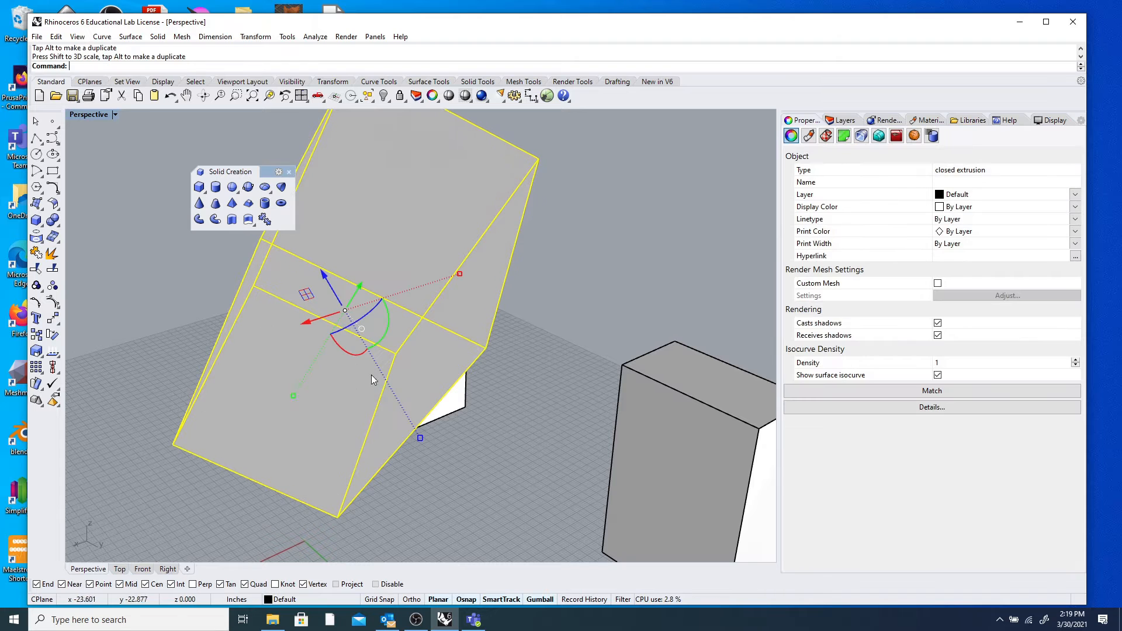
drag(421, 438, 446, 500)
right_drag(446, 500, 392, 324)
drag(375, 317, 307, 332)
click(423, 350)
Orbit and zoom the Perspective view to review the tilted box among the others.
right_drag(319, 369, 393, 356)
scroll(430, 339, down, 6)
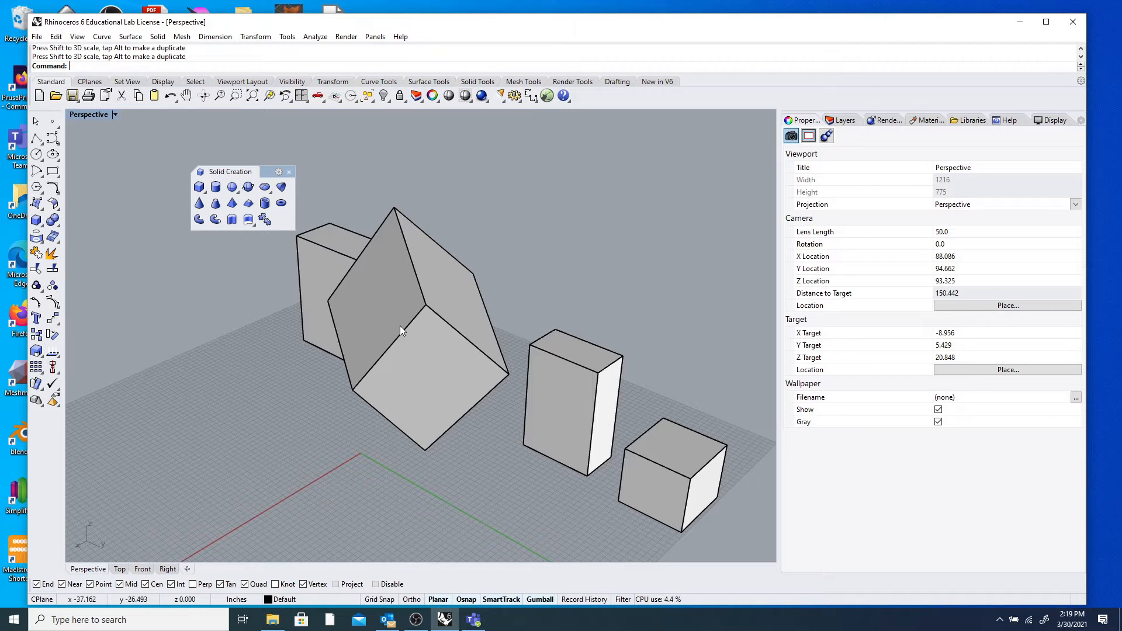
scroll(356, 308, down, 5)
mouse_move(355, 308)
right_down()
mouse_move(289, 343)
mouse_move(266, 299)
mouse_move(363, 328)
right_up()
scroll(363, 328, up, 6)
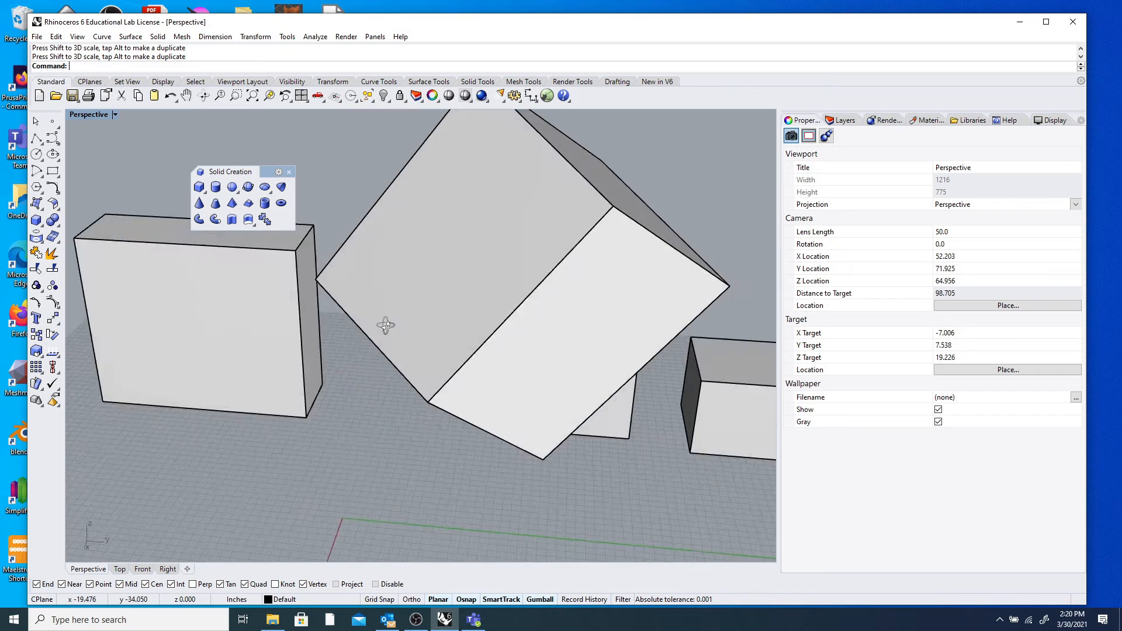
scroll(380, 325, down, 4)
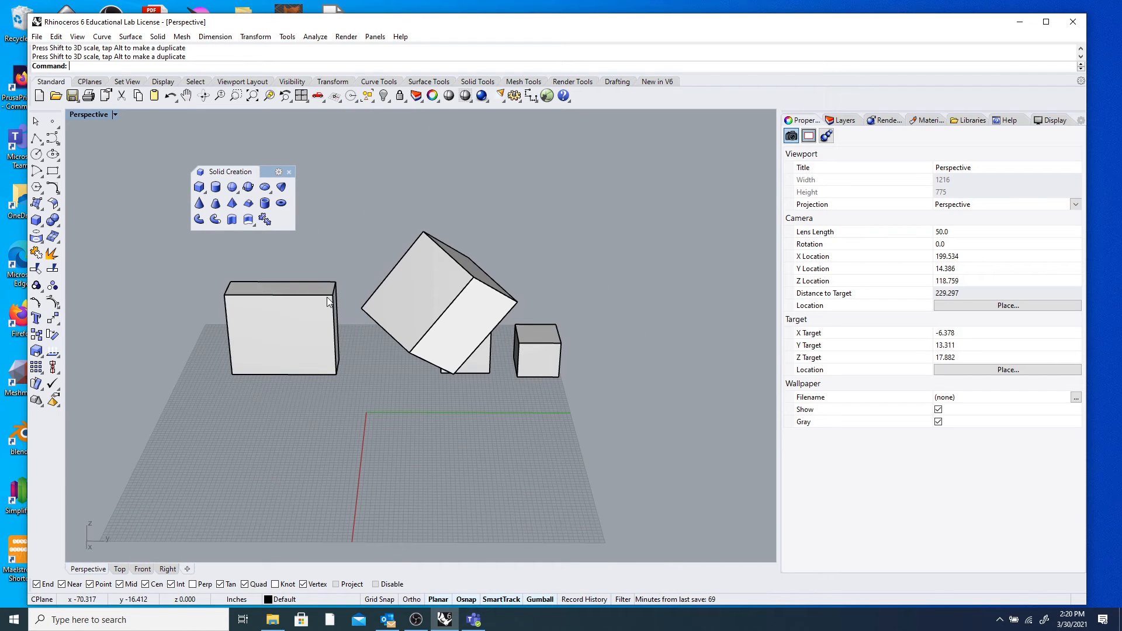
Move the solids palette aside and draw a cylinder on the grid in front of the boxes.
drag(214, 173, 156, 193)
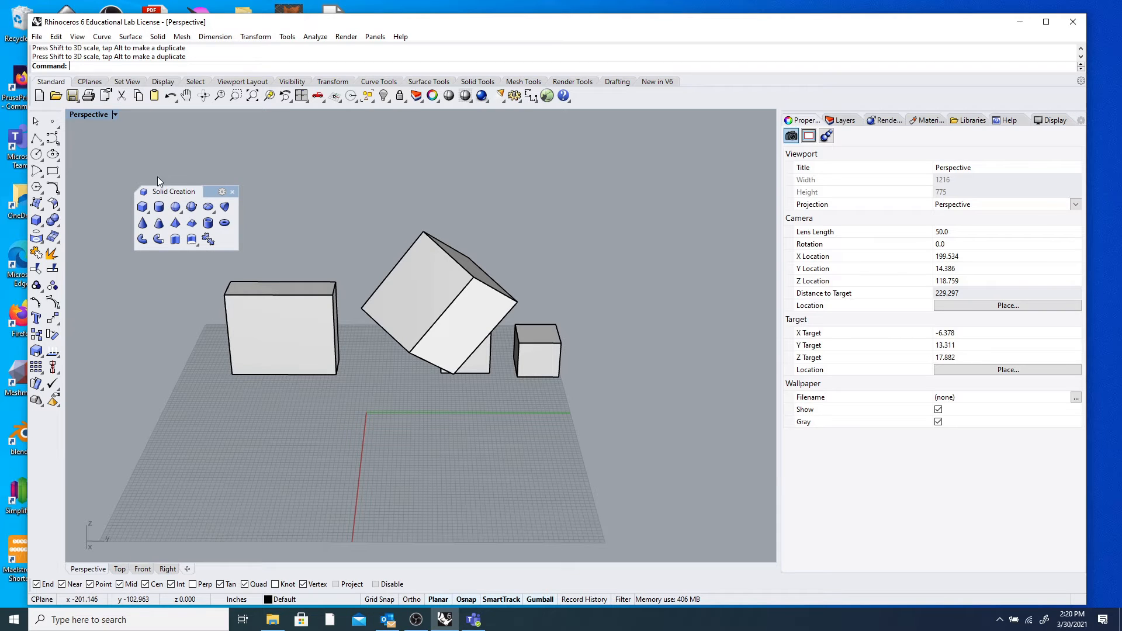
click(159, 206)
click(362, 425)
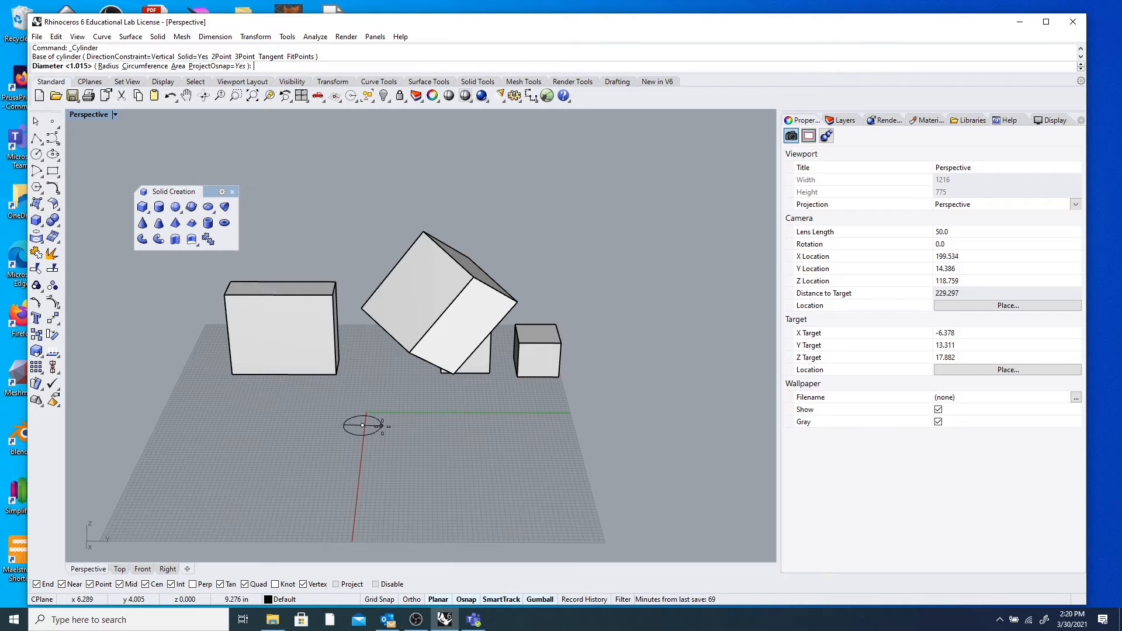
click(388, 426)
click(364, 345)
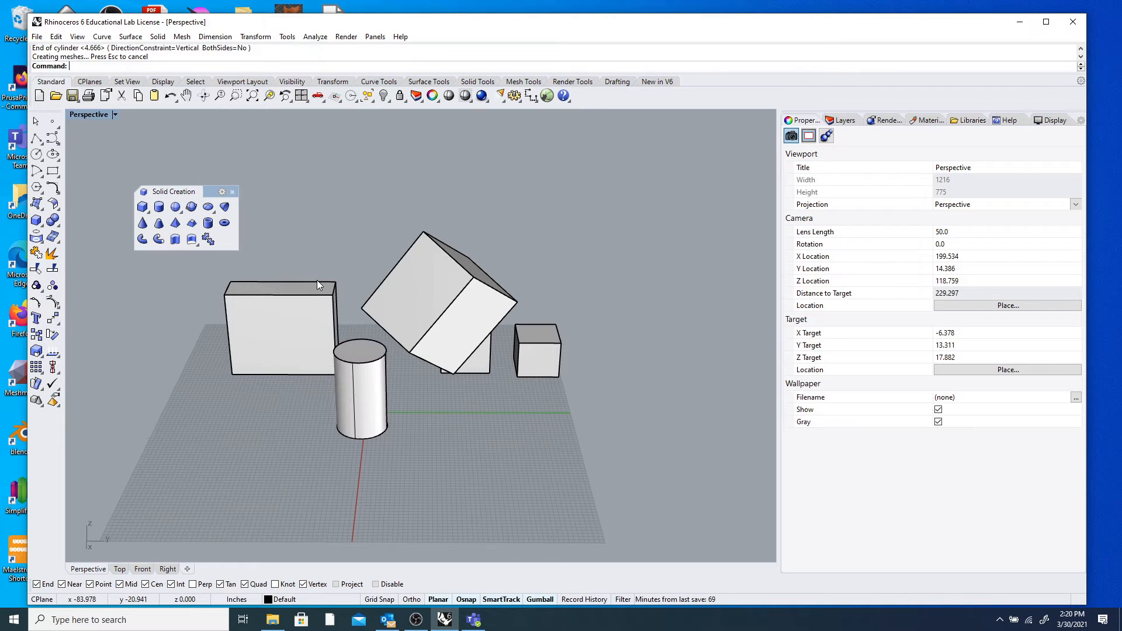
Draw a sphere at the front left and a cone beside the cylinder.
click(175, 206)
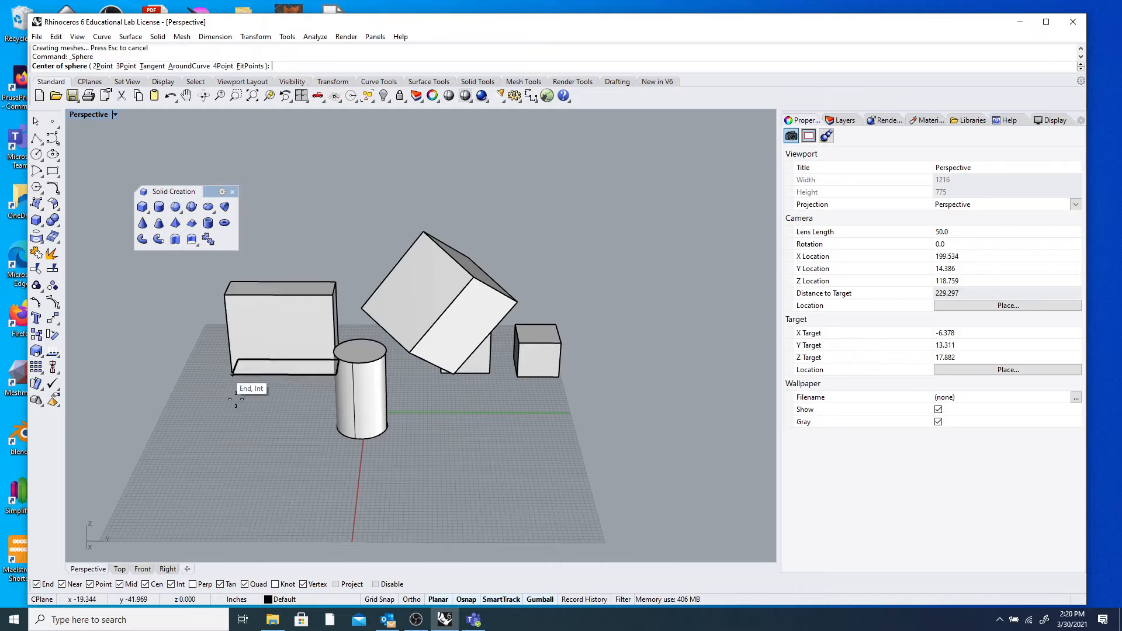
click(265, 433)
click(299, 431)
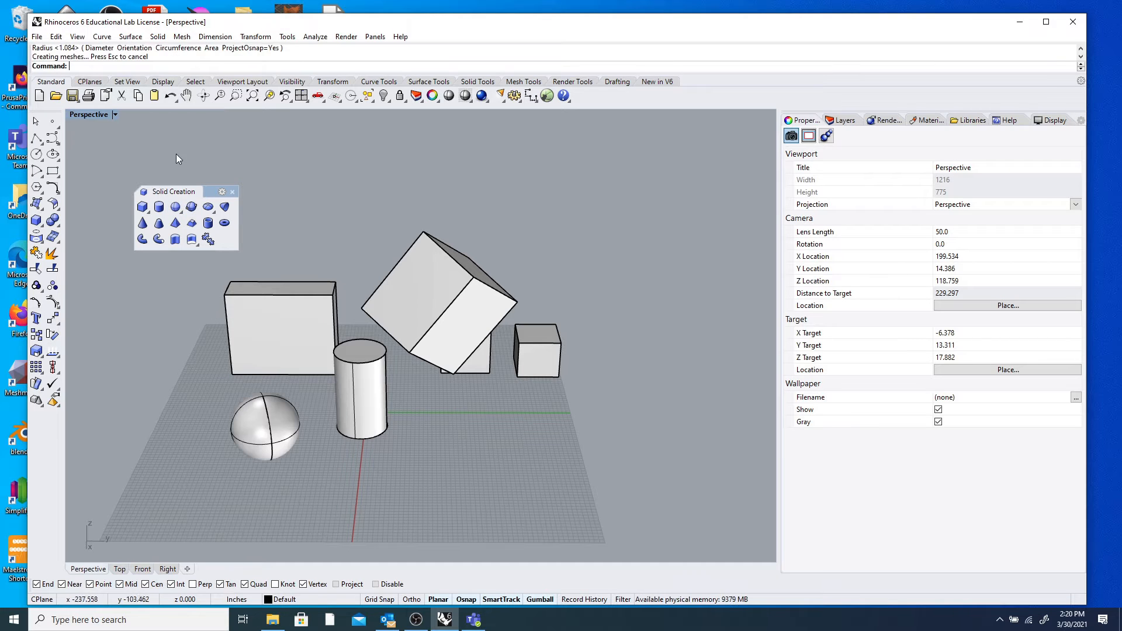
click(141, 225)
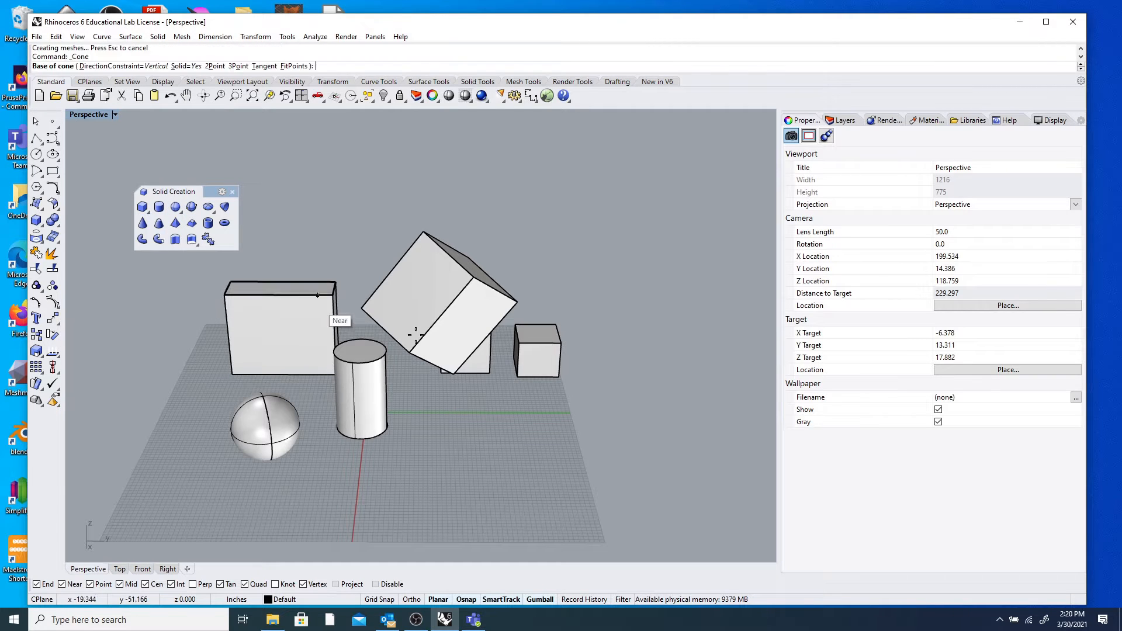
click(412, 463)
click(448, 458)
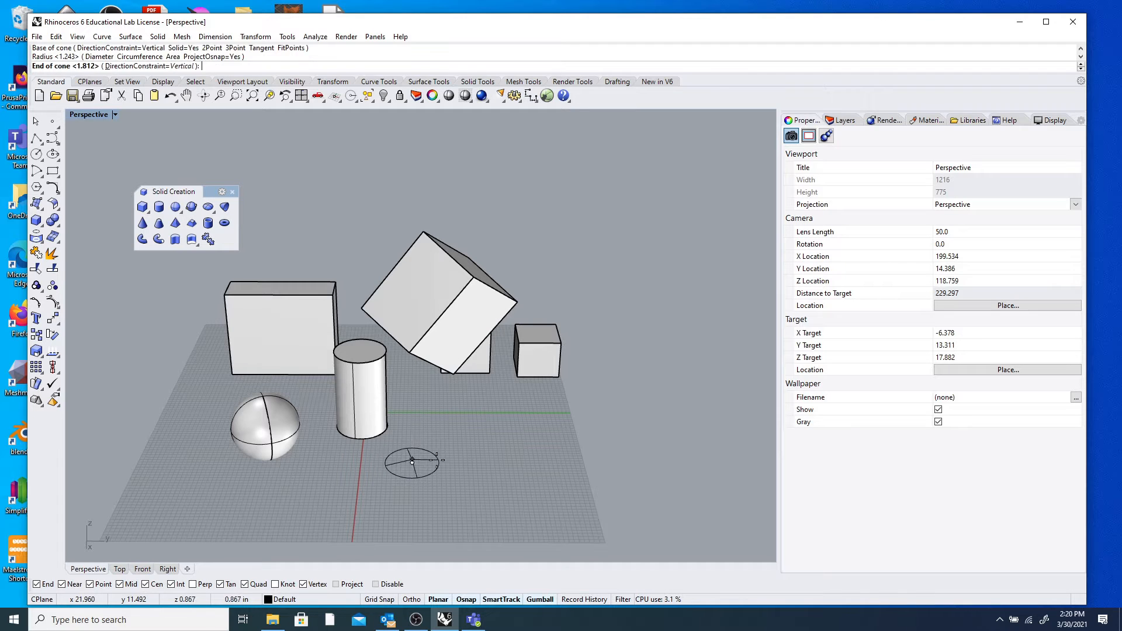
click(412, 391)
Draw a truncated cone at the front right, redoing it after a failed first attempt.
click(158, 223)
click(474, 423)
click(507, 424)
click(481, 379)
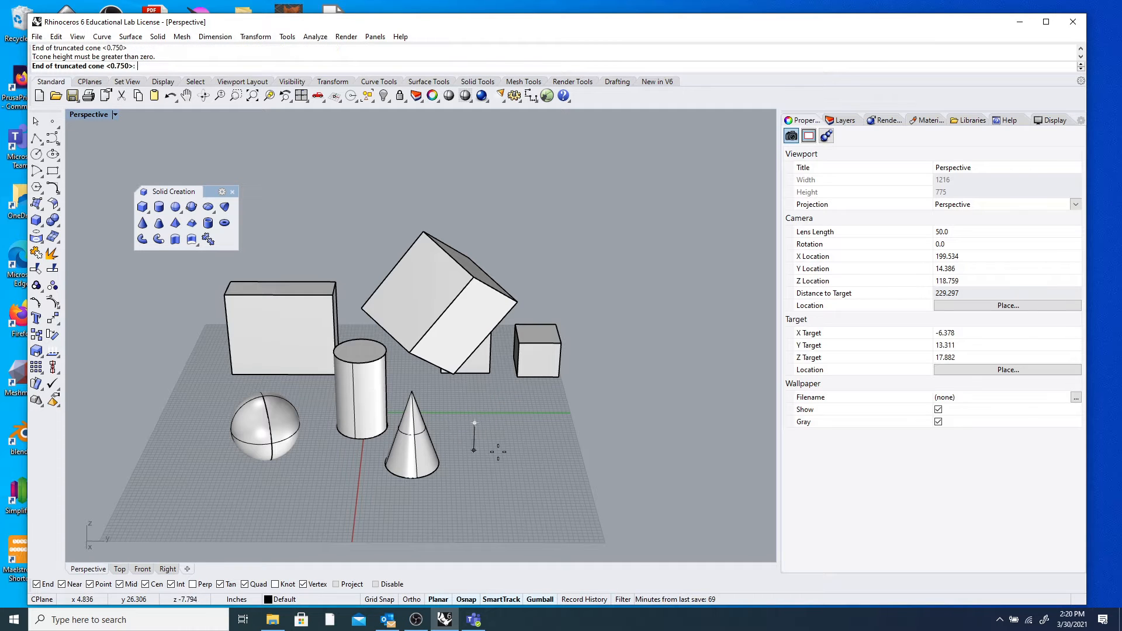
key(Escape)
key(Return)
click(491, 423)
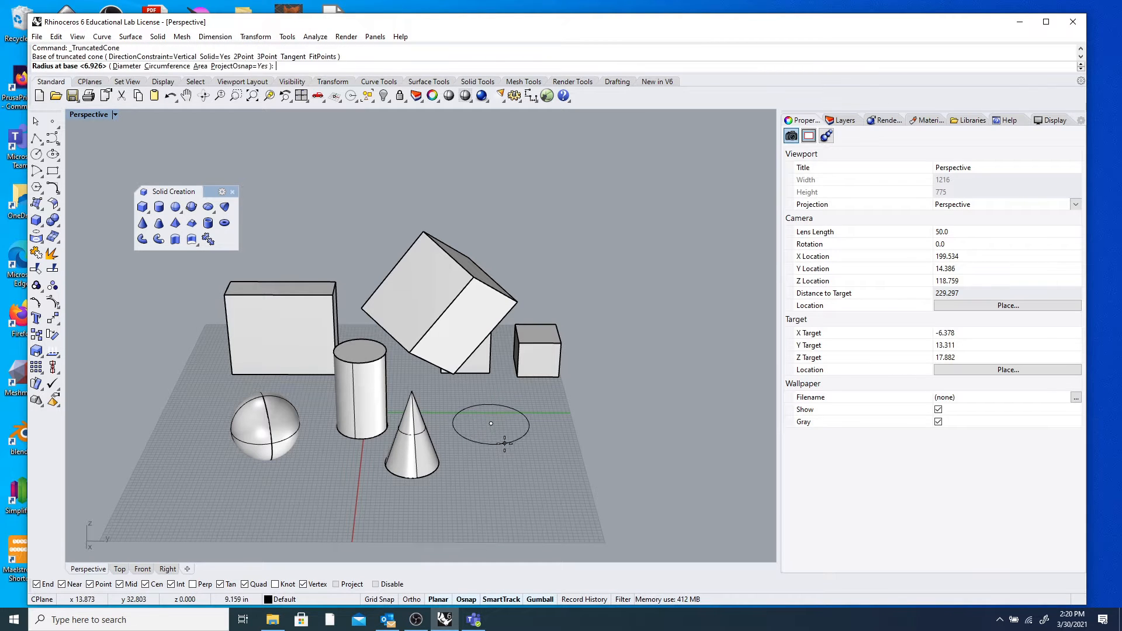
click(504, 443)
click(492, 367)
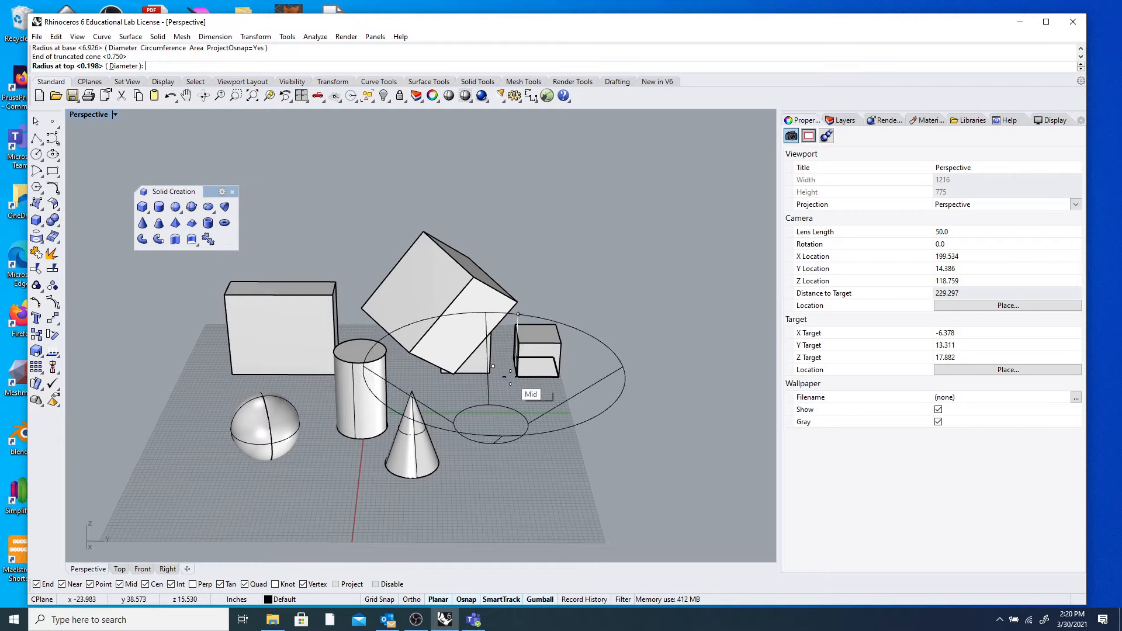
click(505, 367)
scroll(503, 368, up, 5)
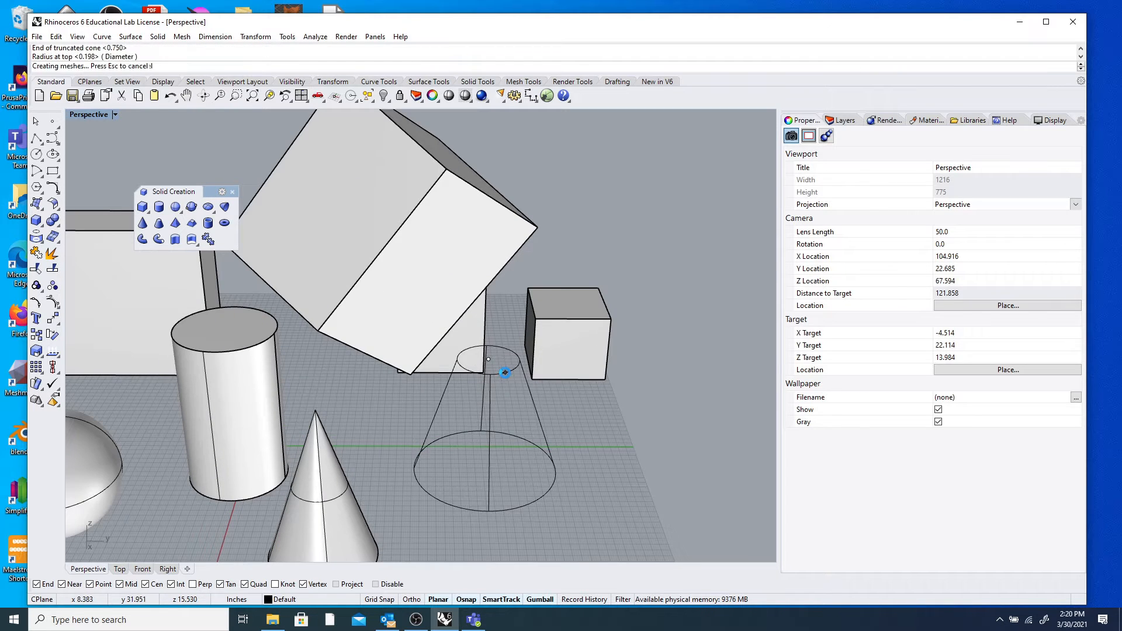
scroll(577, 381, down, 5)
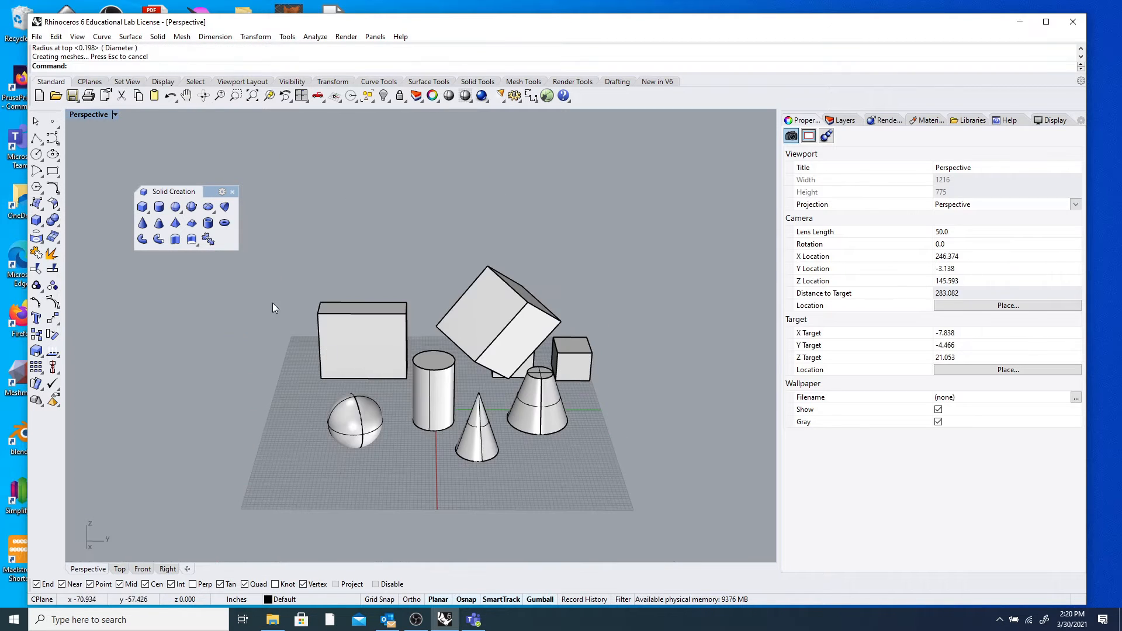
Start a pyramid centred at the grid's front left and choose NumSides to change its side count.
click(175, 223)
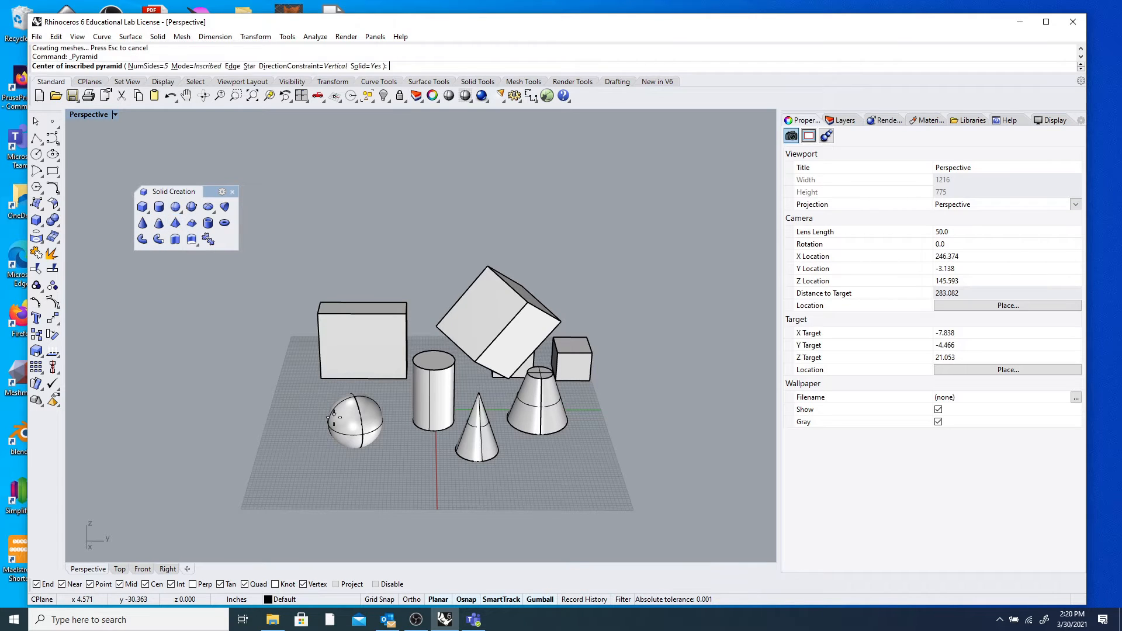
click(272, 439)
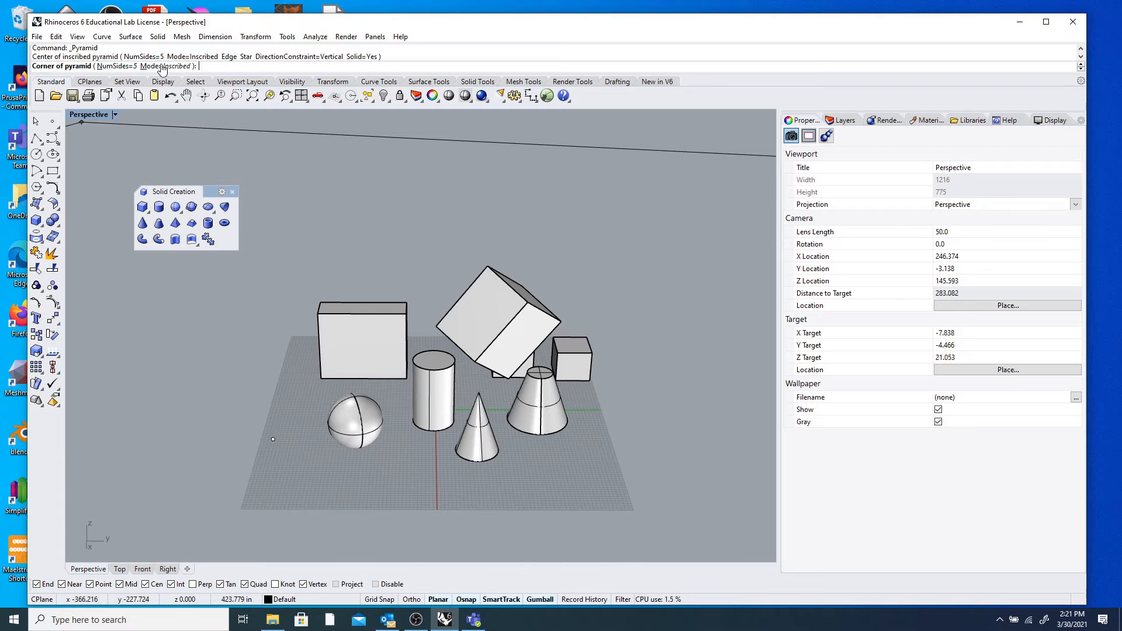
click(117, 66)
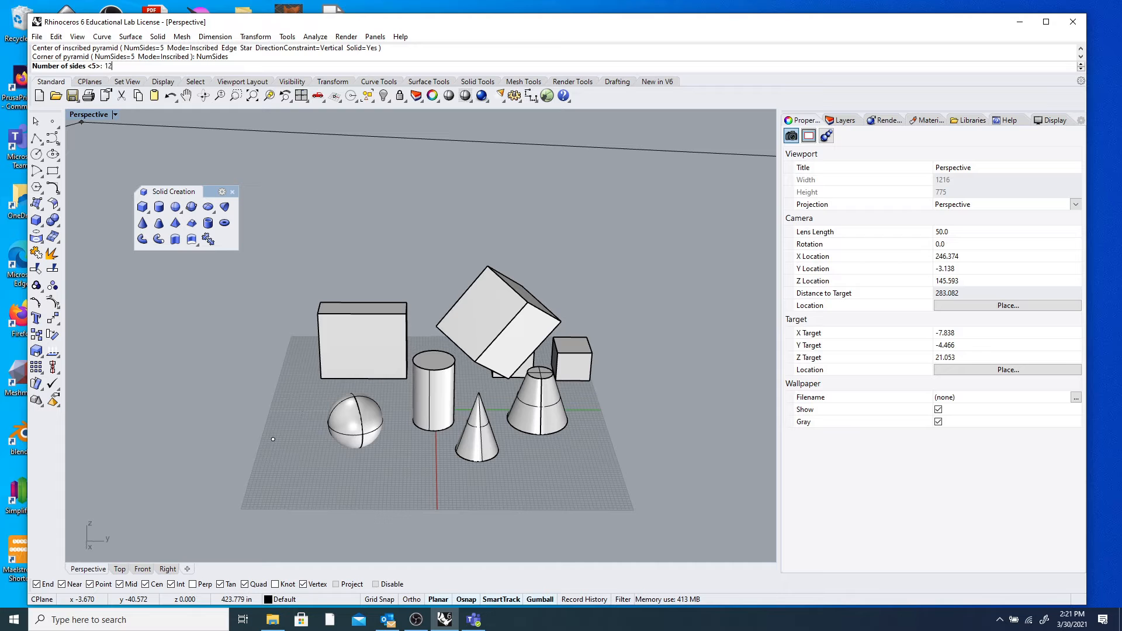
Set the pyramid to 12 sides and enter 1 for its base size.
text(12)
key(Return)
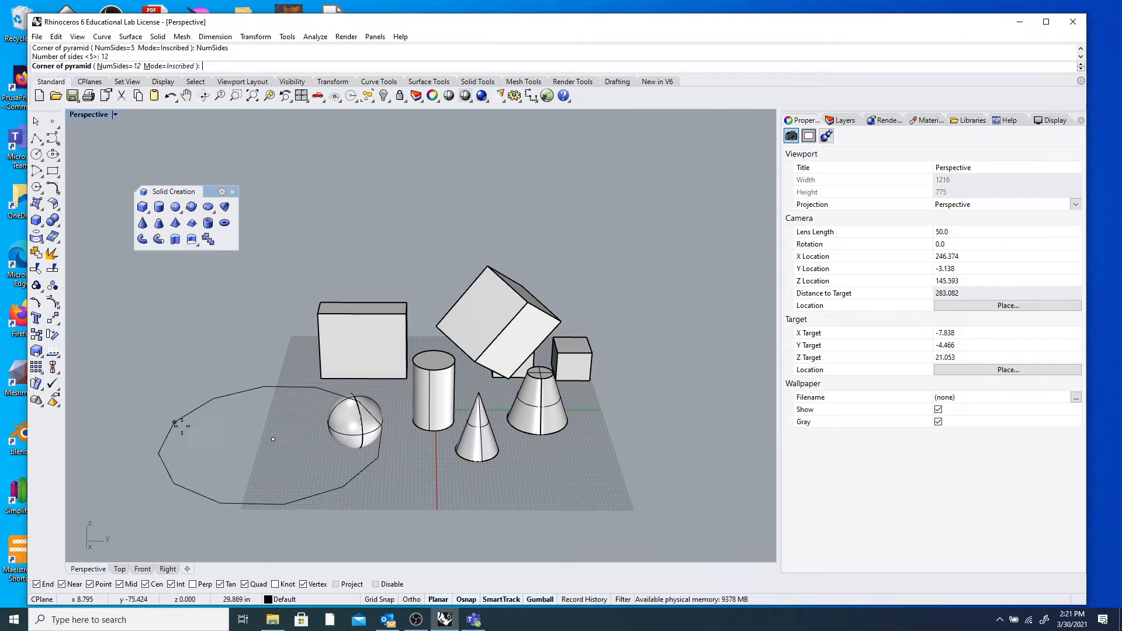
scroll(259, 445, up, 6)
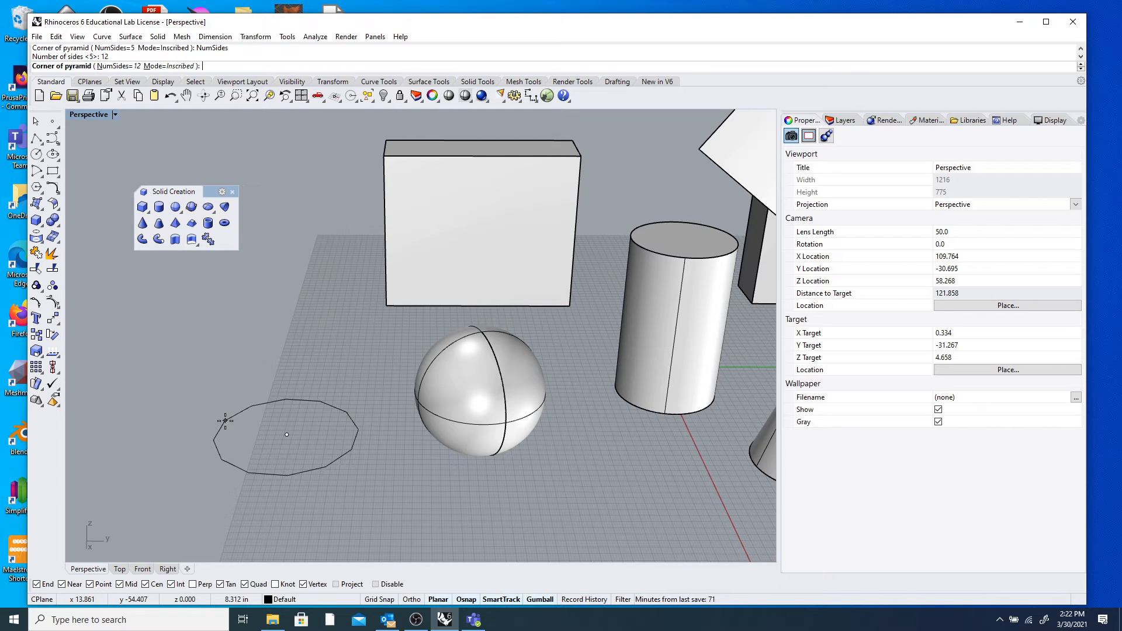
text(1)
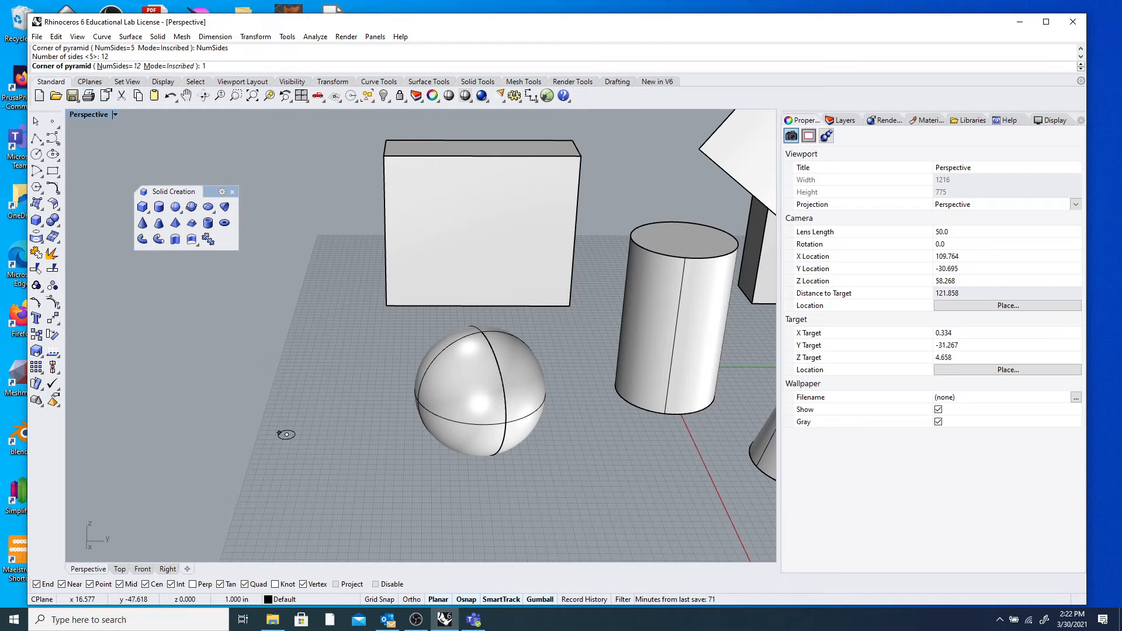
key(Return)
scroll(251, 432, up, 6)
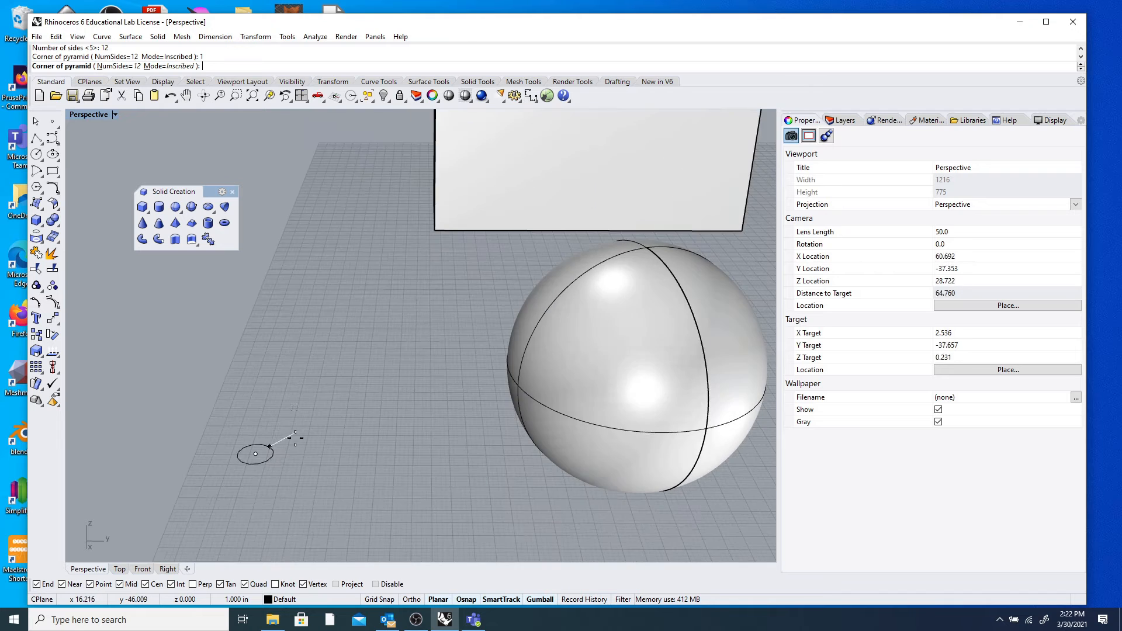
scroll(282, 453, up, 2)
Pick the base corner and height to complete the 12-sided pyramid, then orbit around it.
click(314, 469)
click(301, 368)
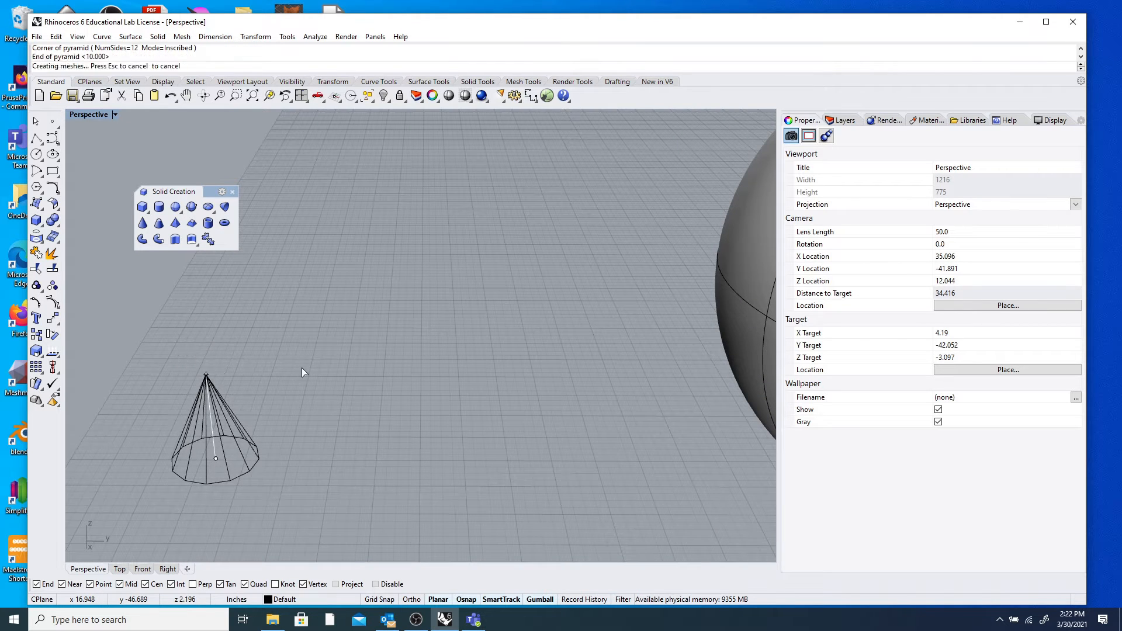
right_drag(246, 450, 278, 516)
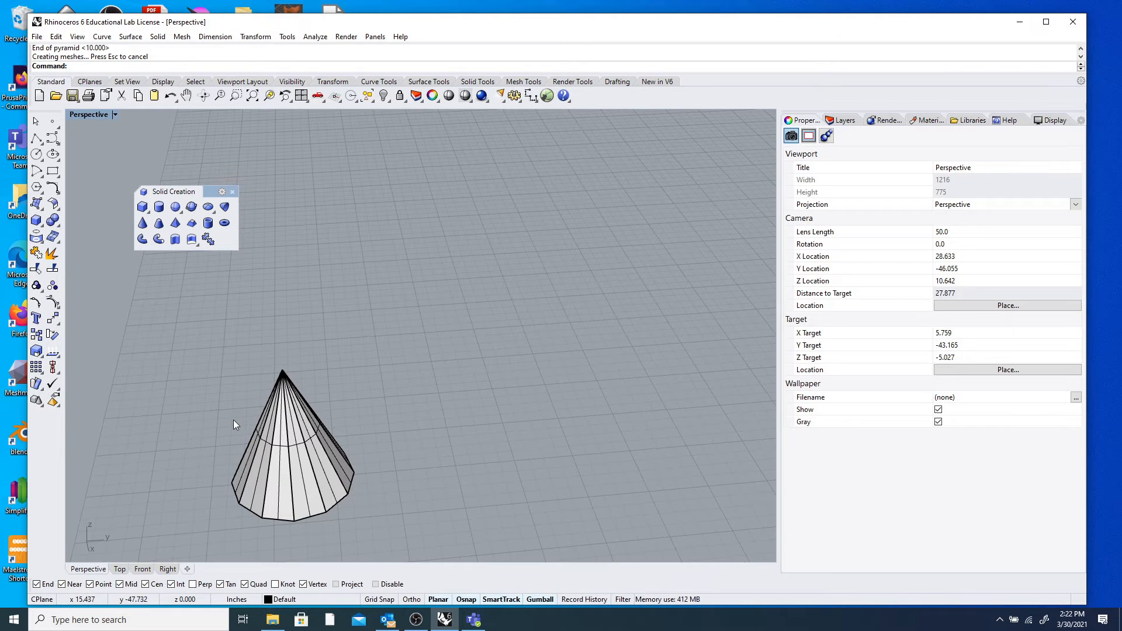
click(213, 38)
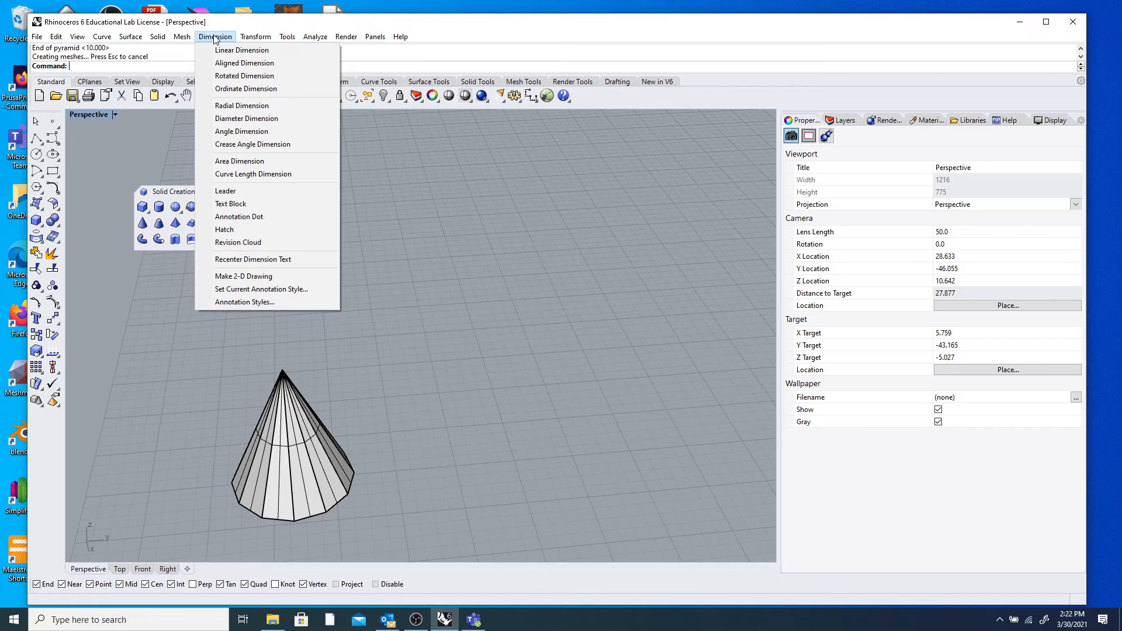
Start the Linear Dimension command from the Dimension menu.
click(221, 50)
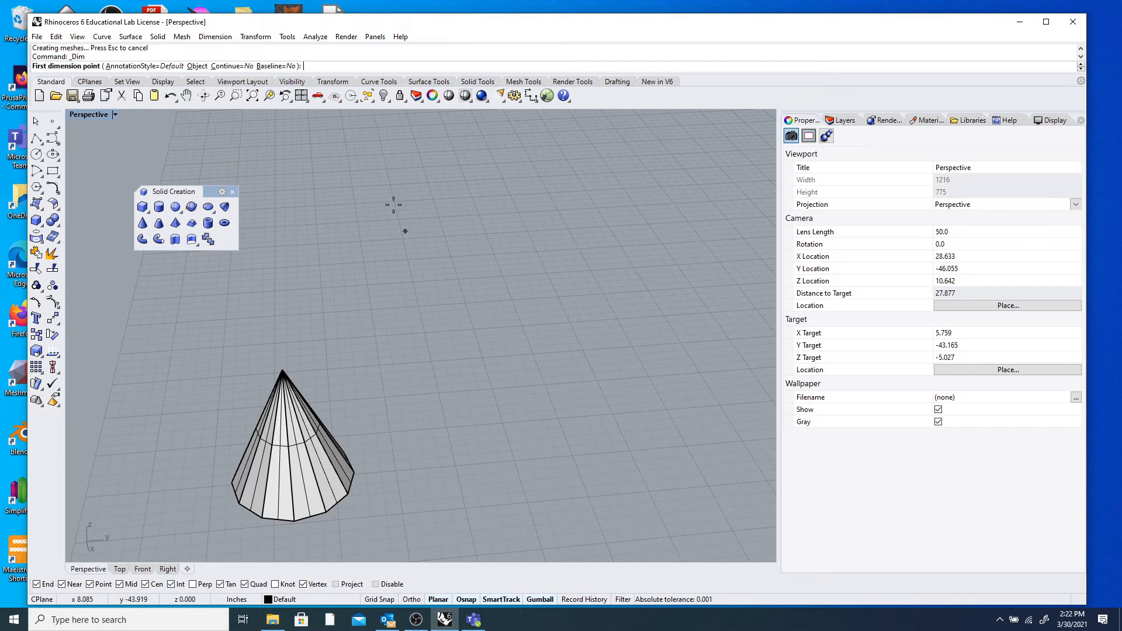
click(226, 38)
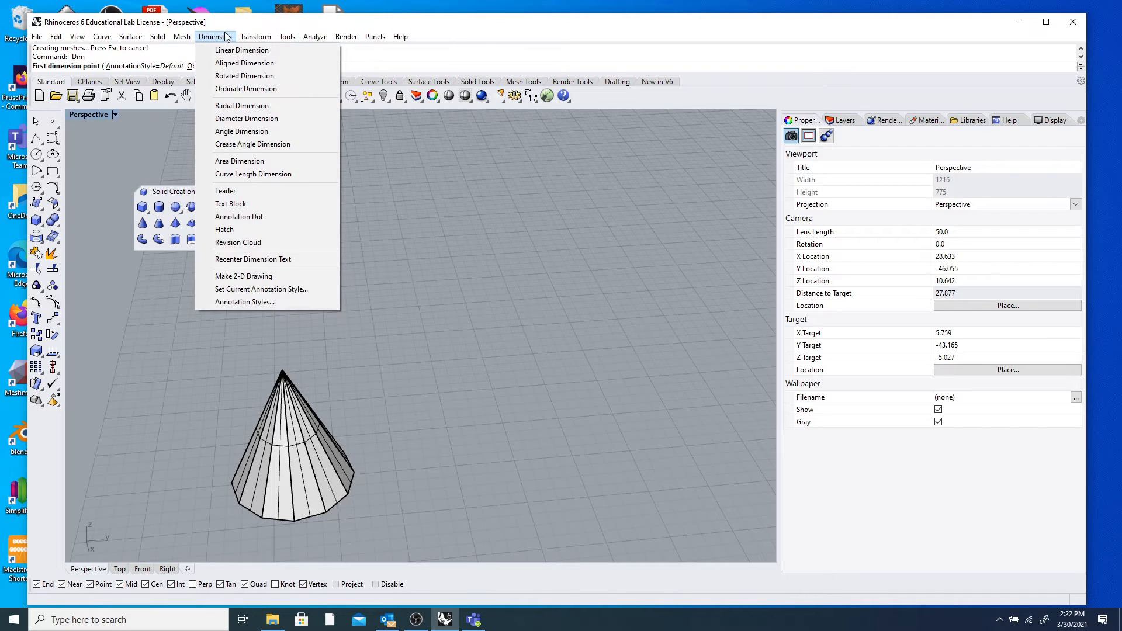
click(227, 37)
click(228, 39)
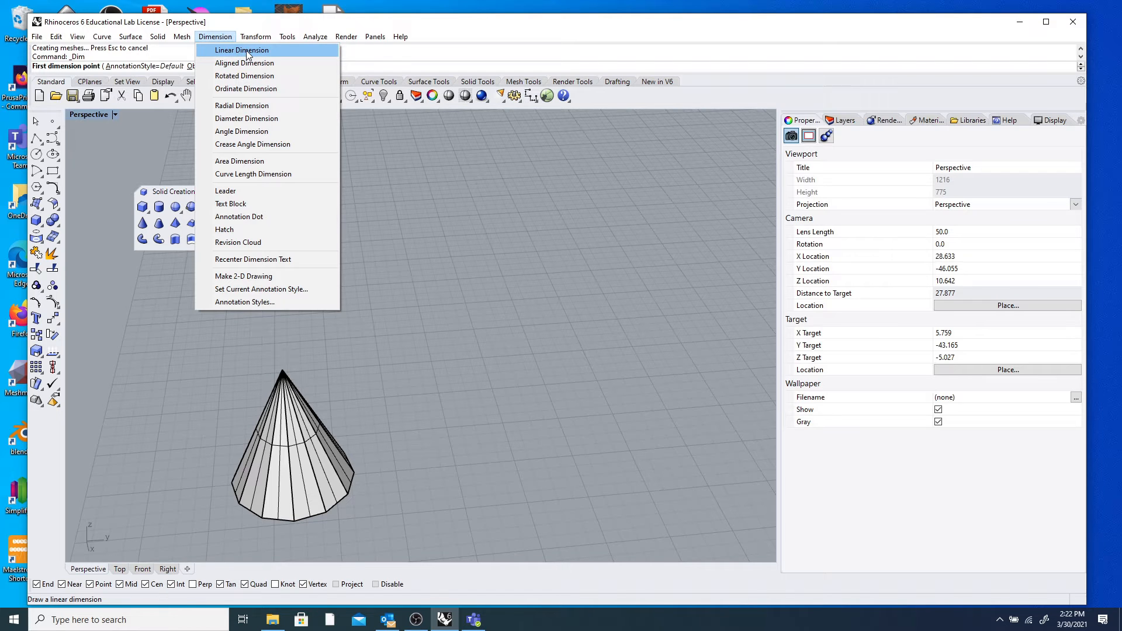
click(247, 54)
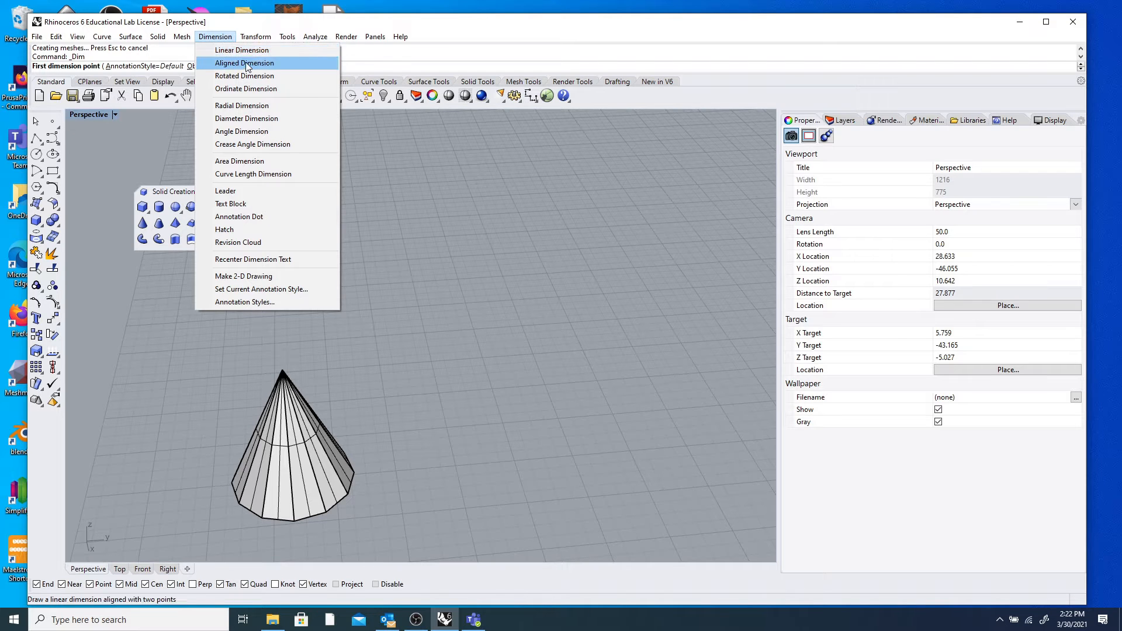
click(209, 38)
click(215, 50)
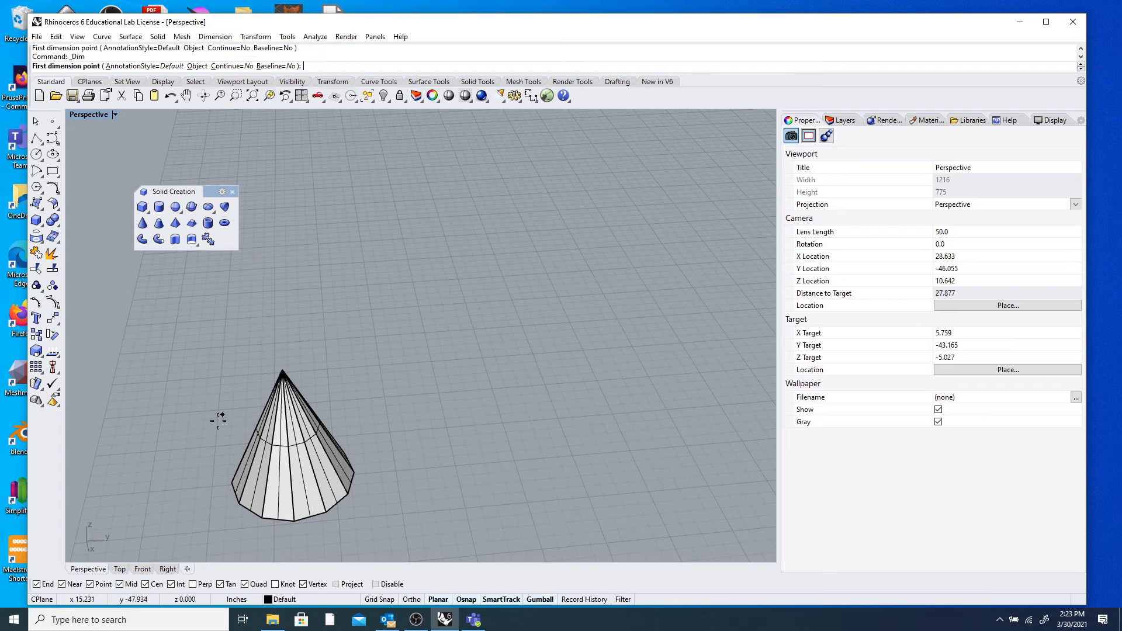
Orbit and zoom the Perspective view so the cone's base corners face the viewer.
click(232, 483)
right_drag(190, 486, 233, 483)
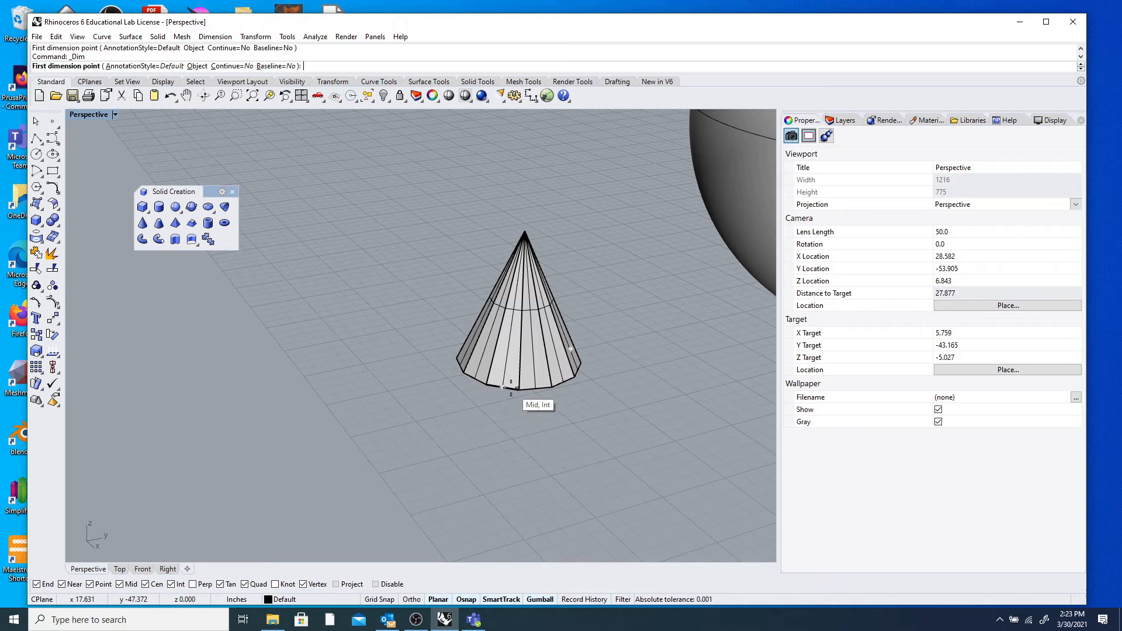
scroll(519, 389, up, 5)
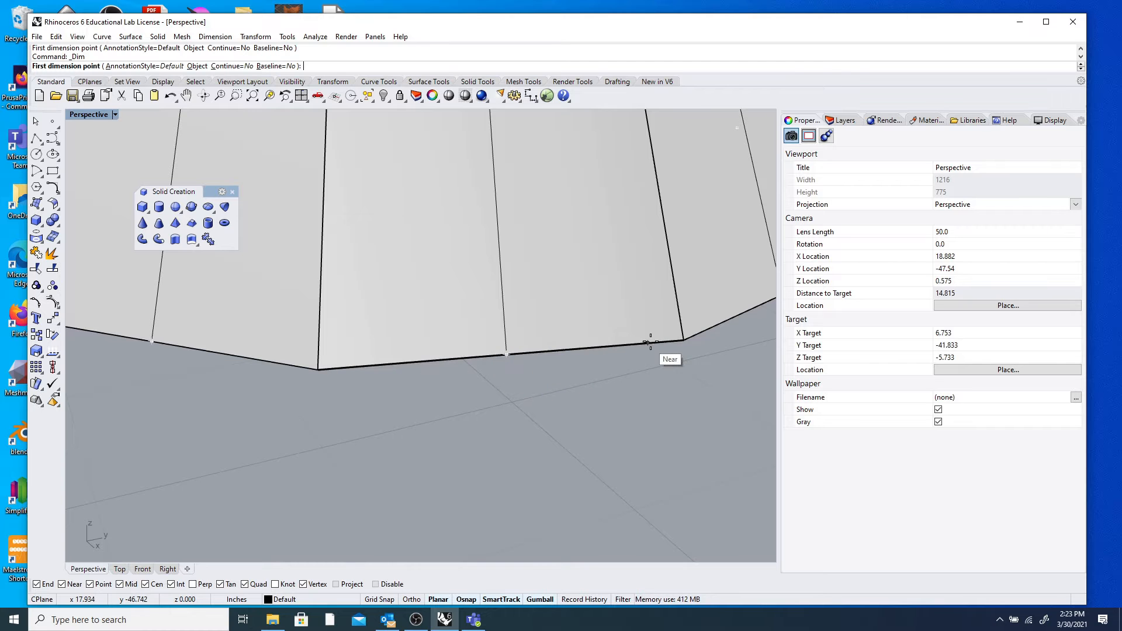
scroll(680, 345, down, 8)
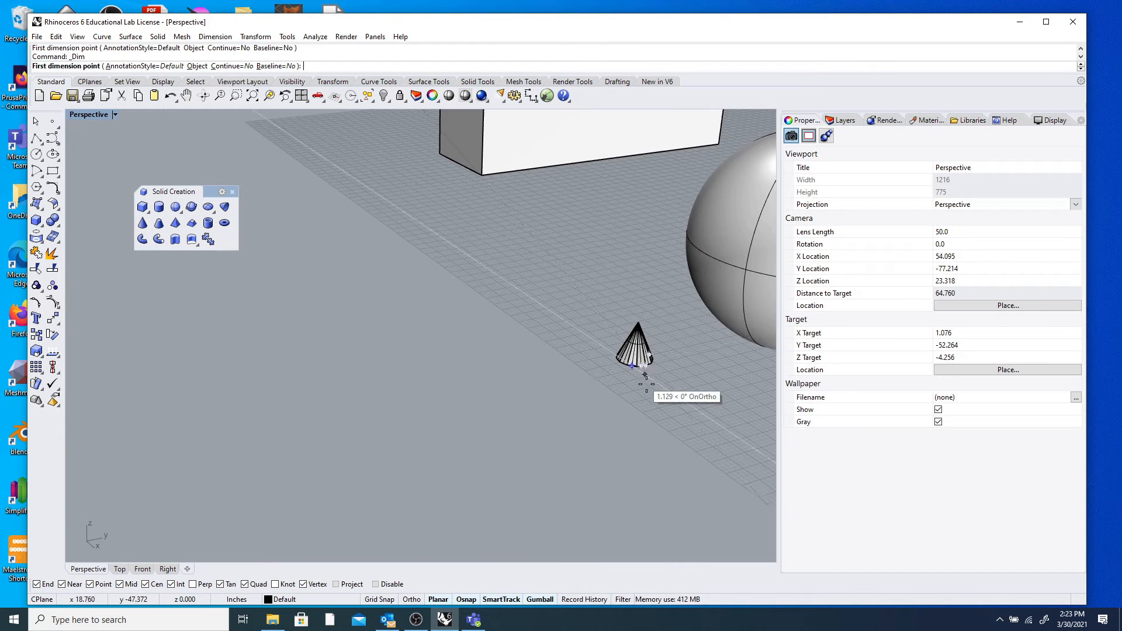
scroll(681, 380, up, 8)
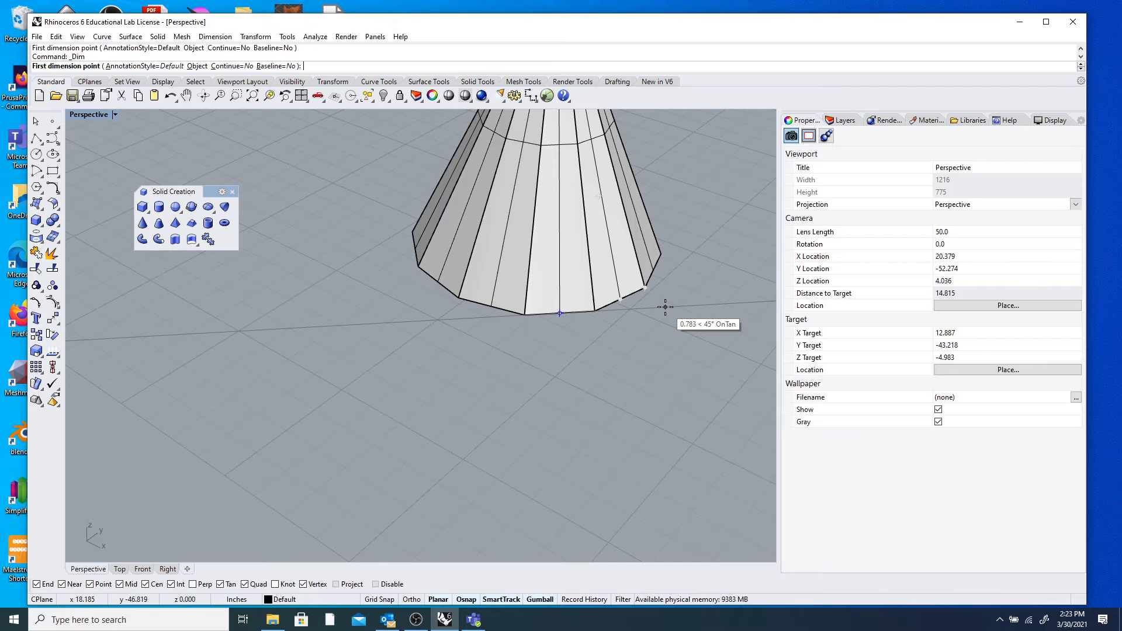
right_drag(509, 333, 460, 361)
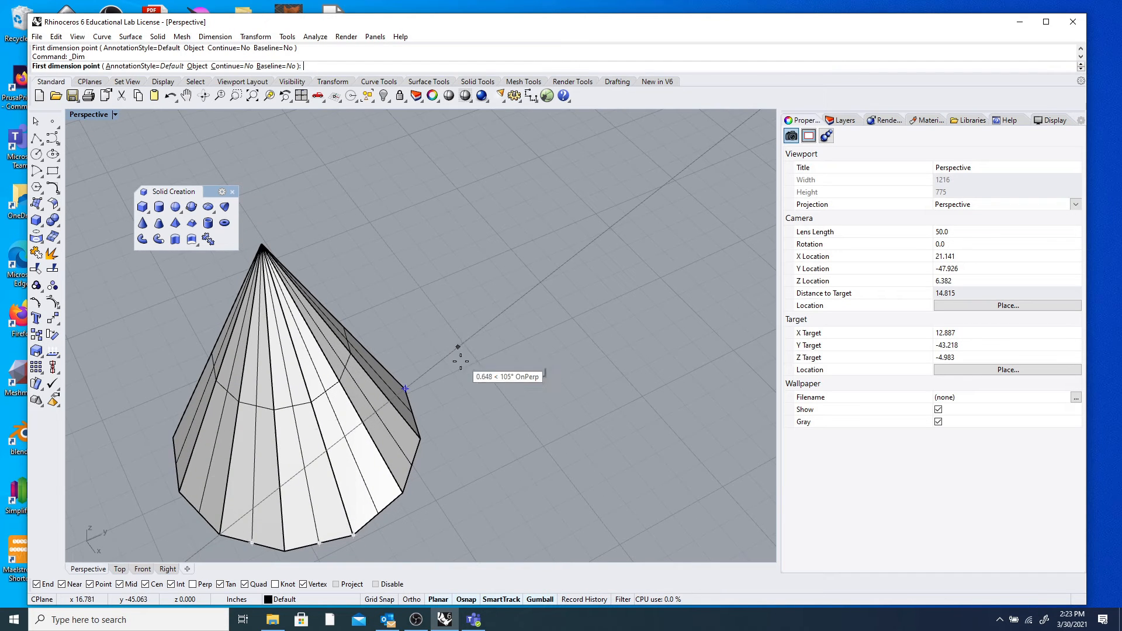
Dimension the cone's base between opposite corners (2.00), then orbit and select that dimension.
click(176, 490)
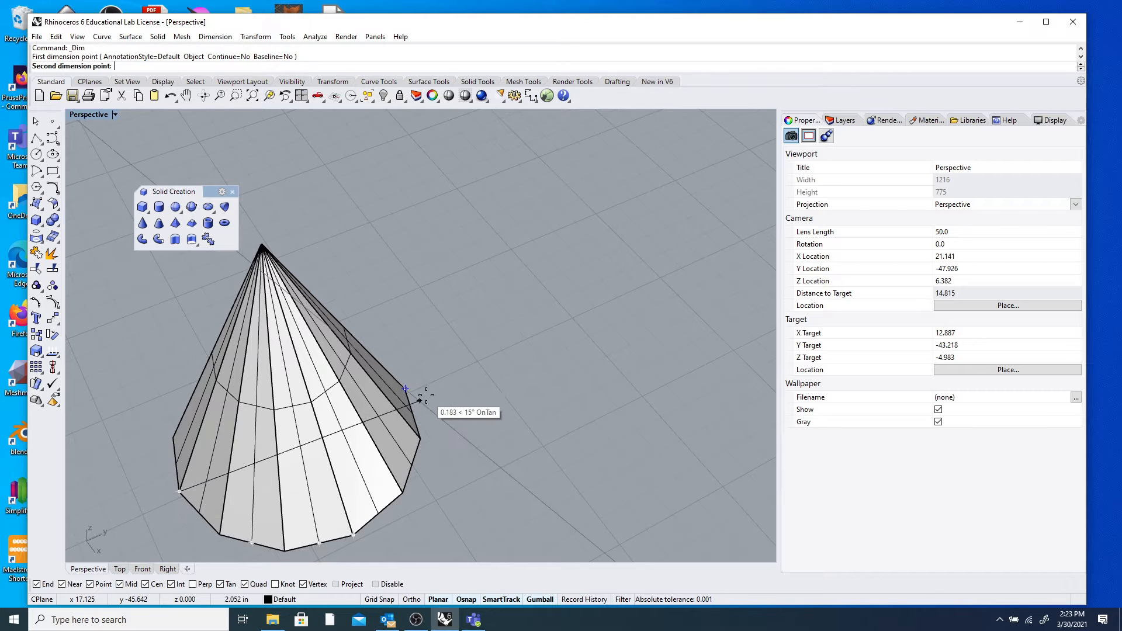
click(405, 388)
scroll(461, 385, down, 5)
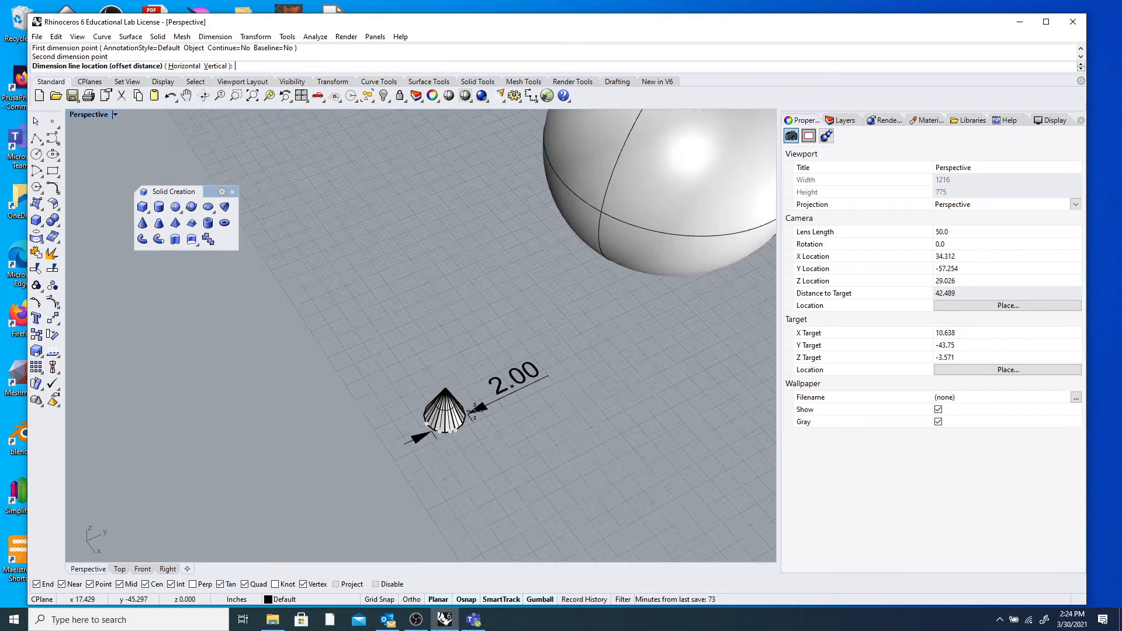
click(461, 385)
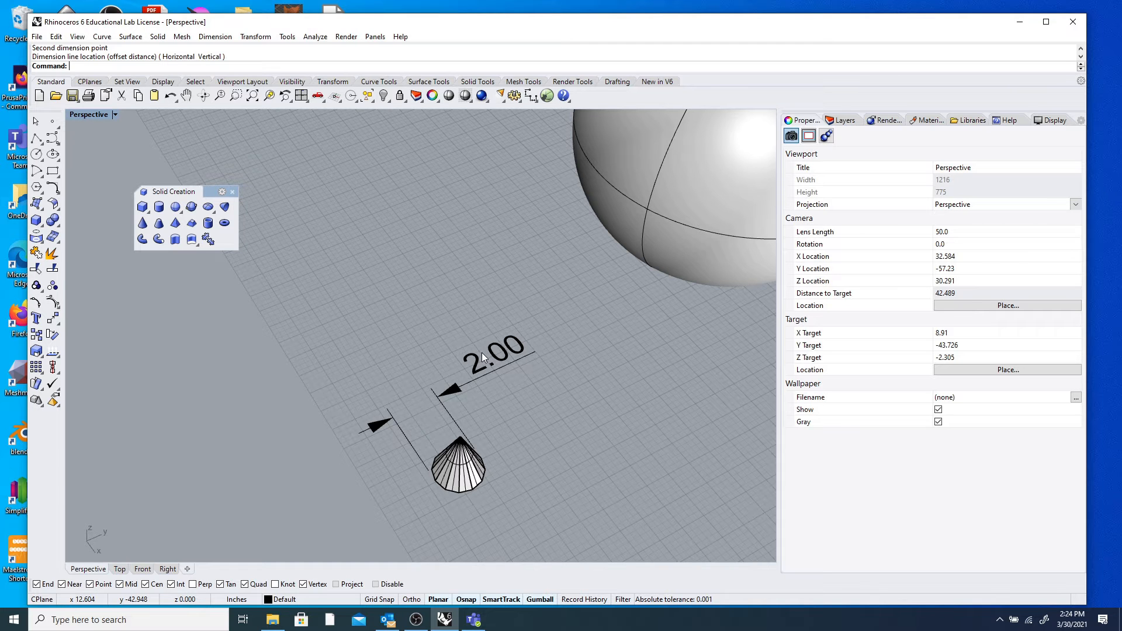
right_drag(456, 473, 418, 335)
scroll(409, 493, up, 4)
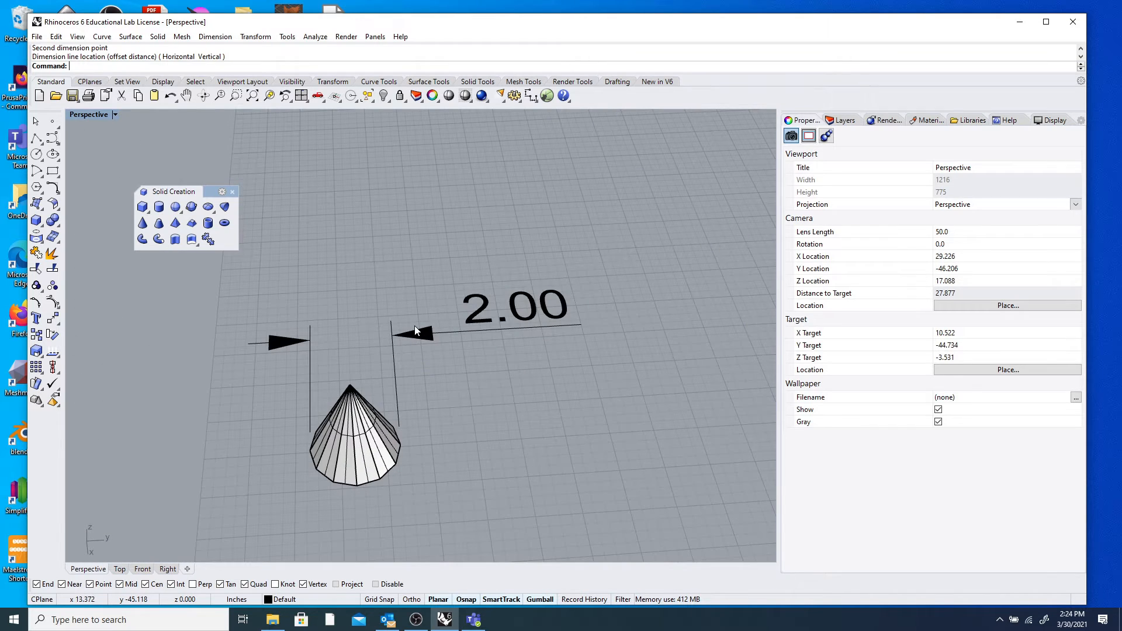
click(415, 332)
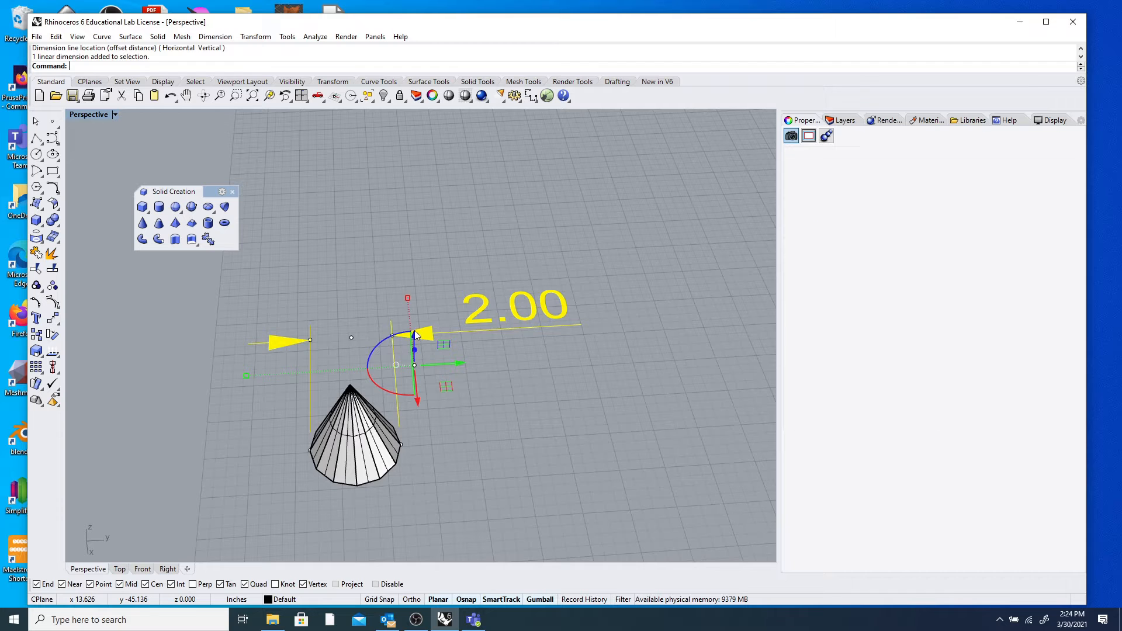
Delete the 2.00 dimension, the small cone and the sphere.
key(Delete)
click(384, 434)
key(Delete)
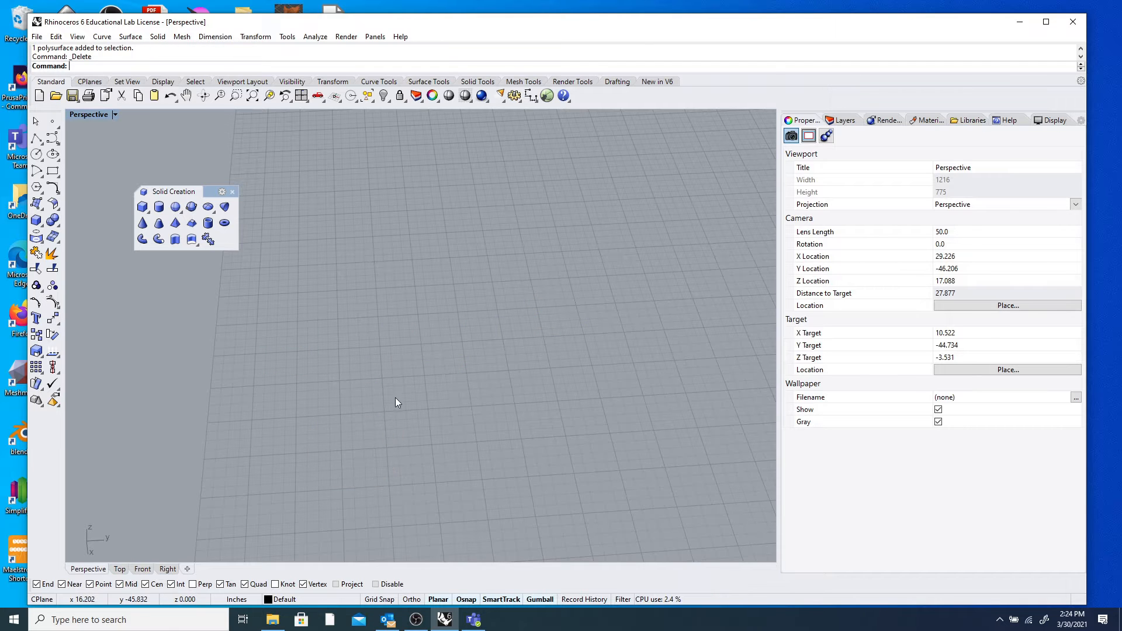
scroll(406, 272, down, 6)
scroll(561, 205, down, 8)
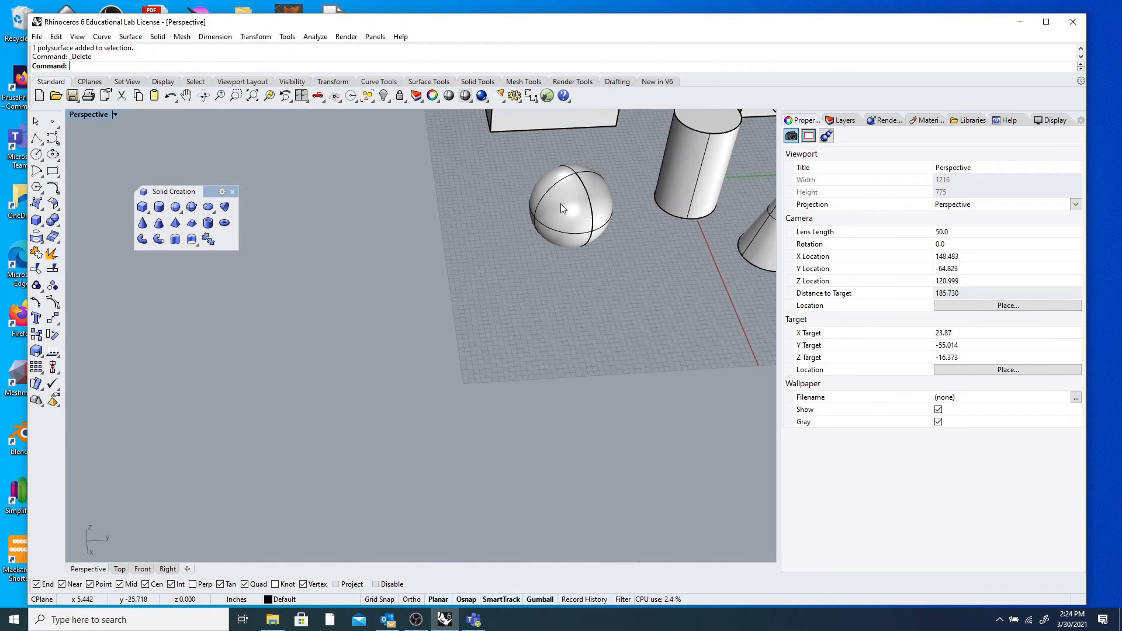
scroll(471, 216, up, 3)
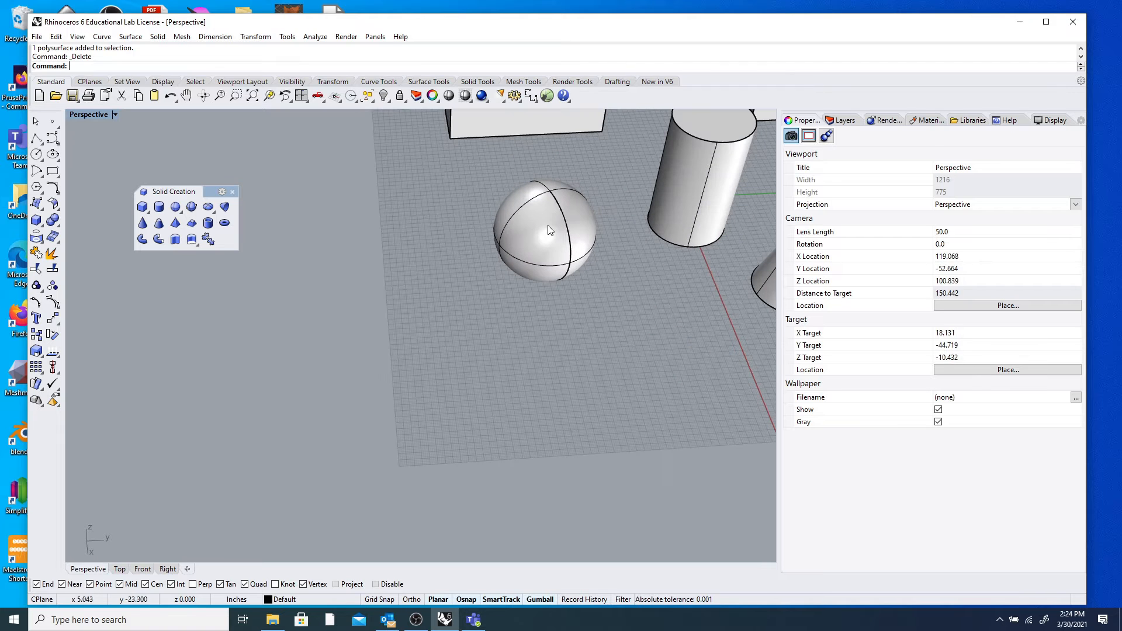
click(552, 228)
key(Delete)
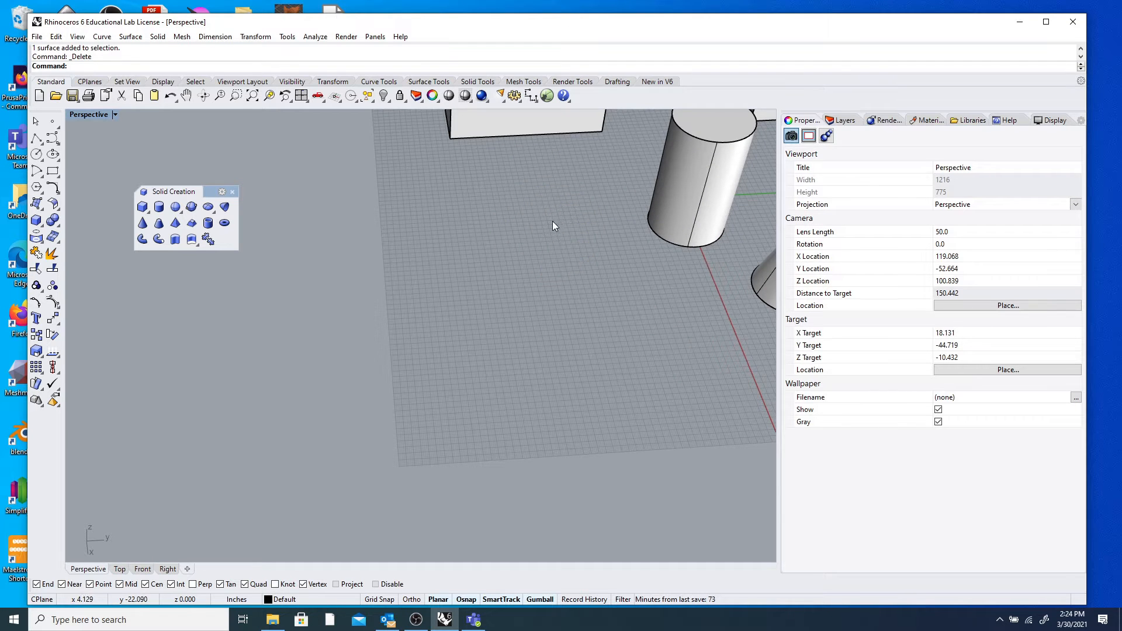
scroll(552, 221, down, 5)
scroll(619, 173, up, 4)
scroll(620, 174, up, 5)
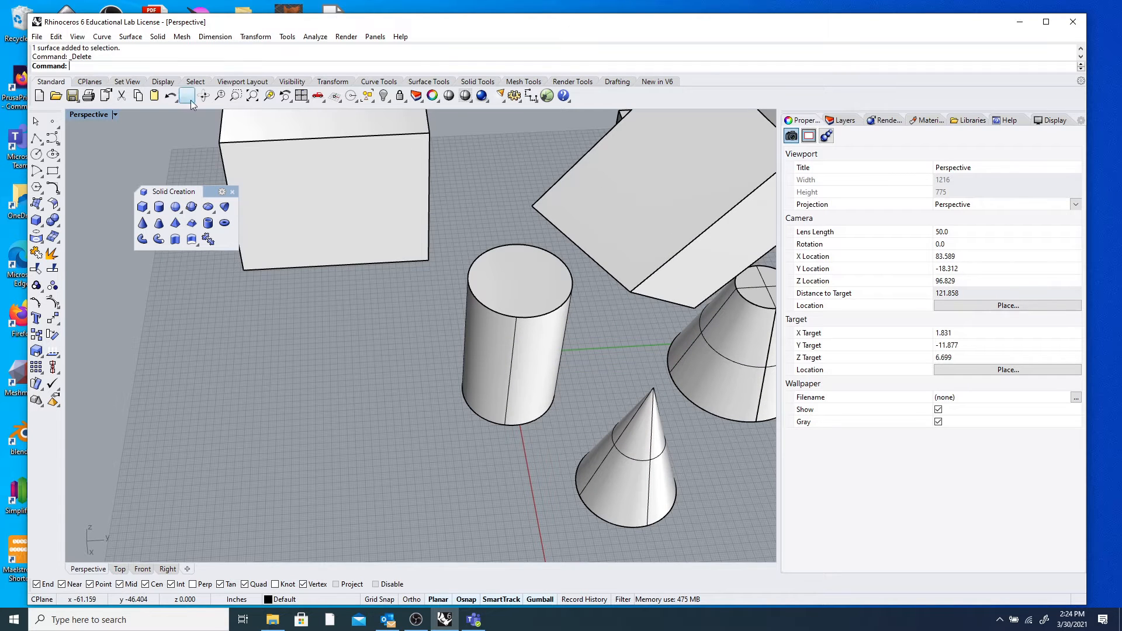
scroll(317, 267, down, 6)
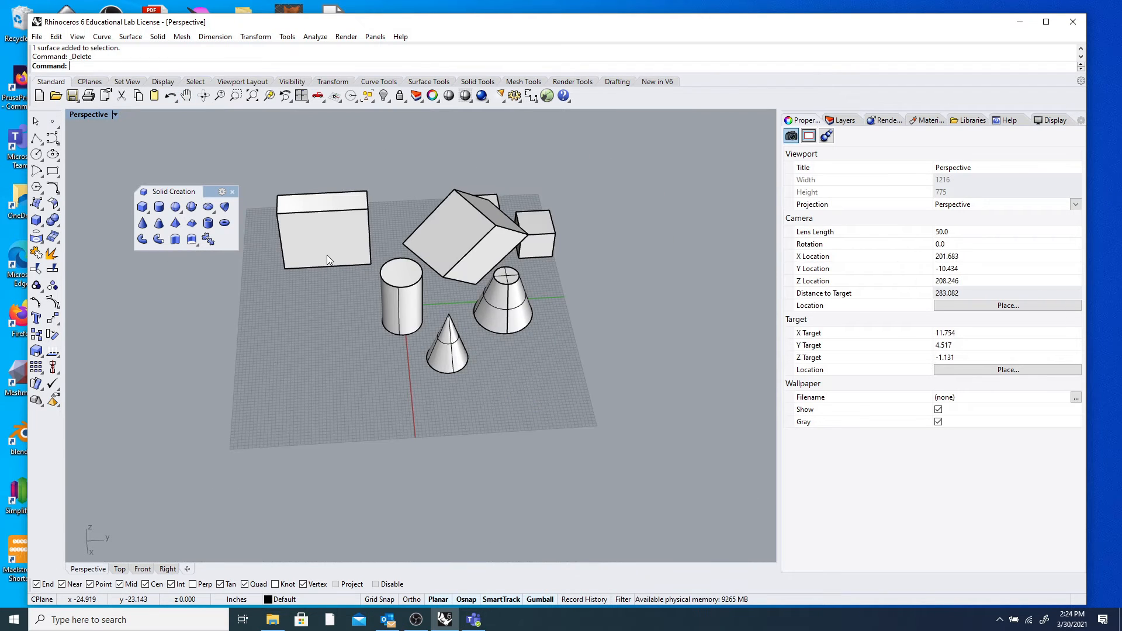
Undo twice to restore the sphere and a point, then redo their deletion.
click(172, 98)
click(172, 98)
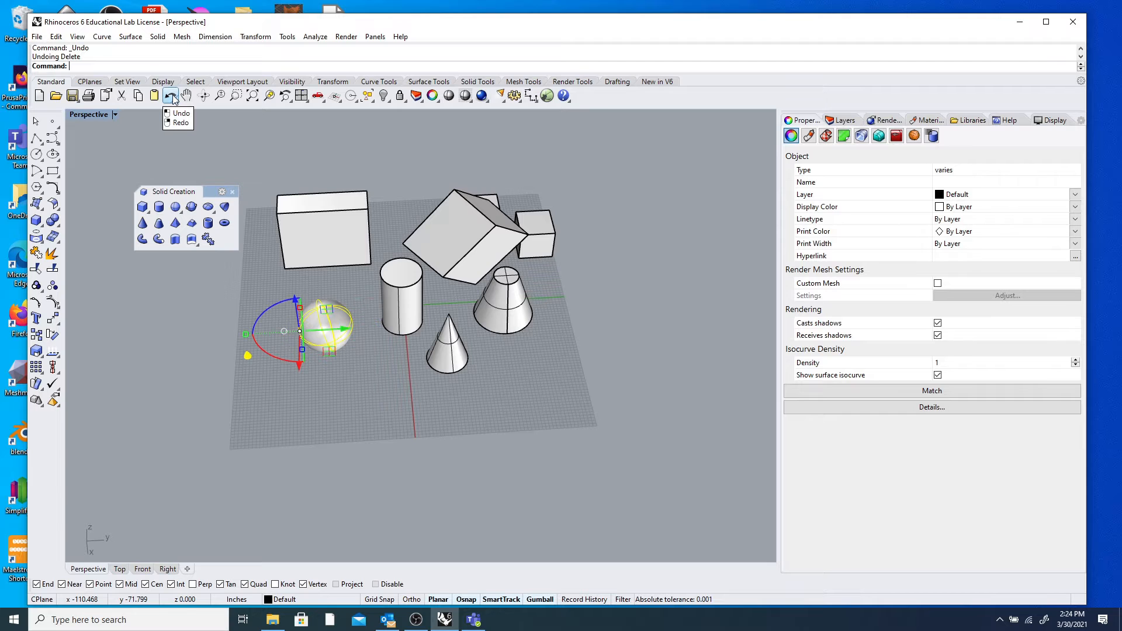
click(311, 278)
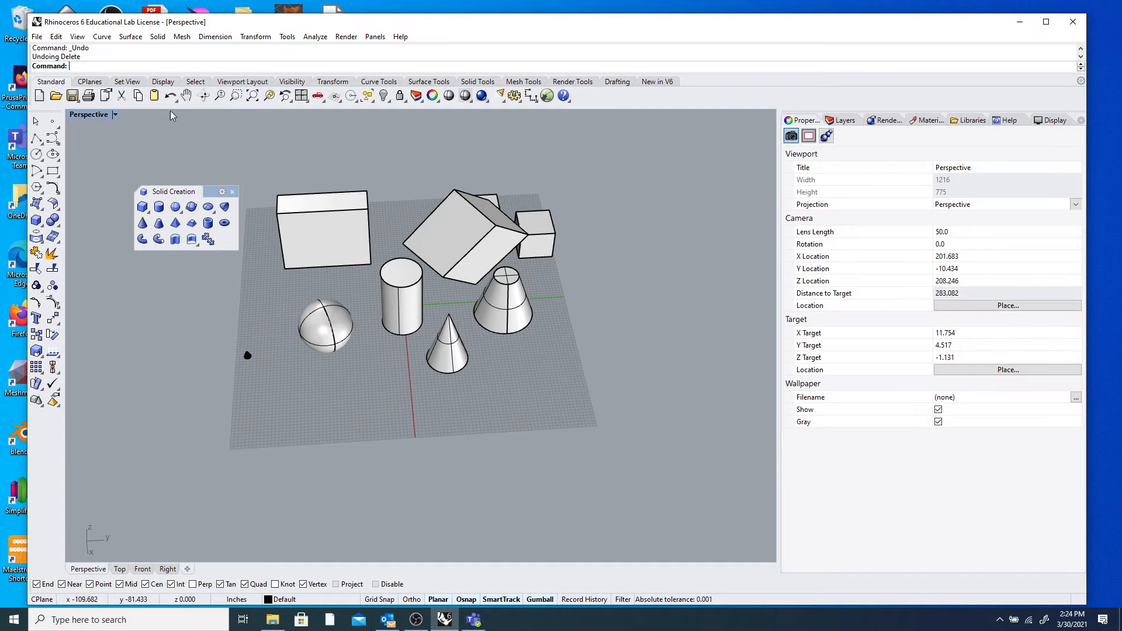
click(169, 96)
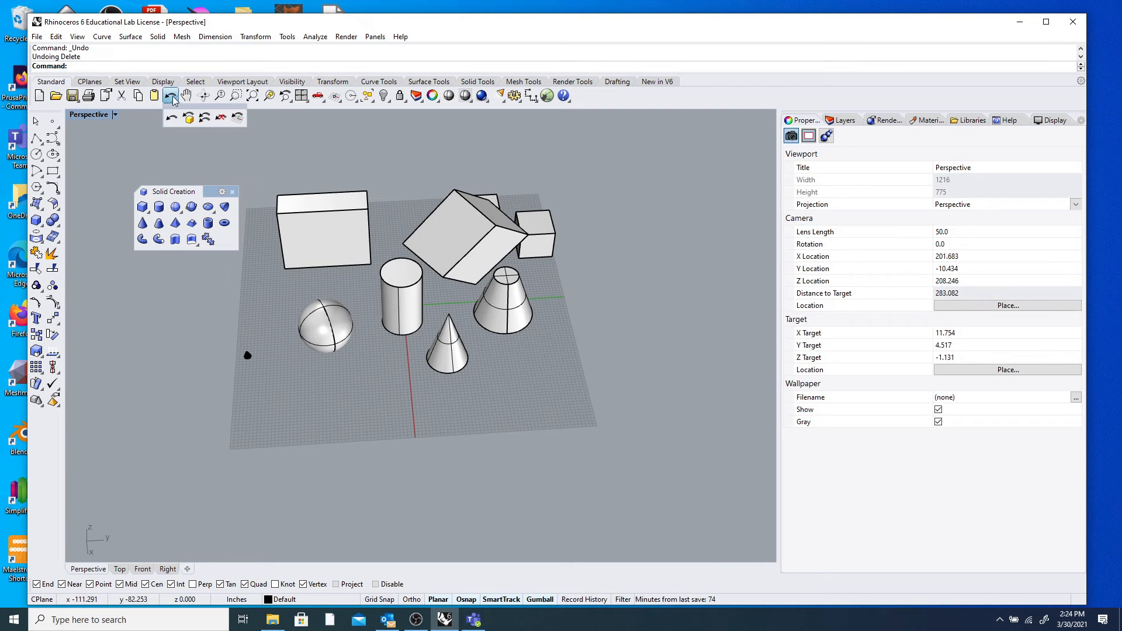
click(173, 99)
click(173, 98)
right_click(171, 96)
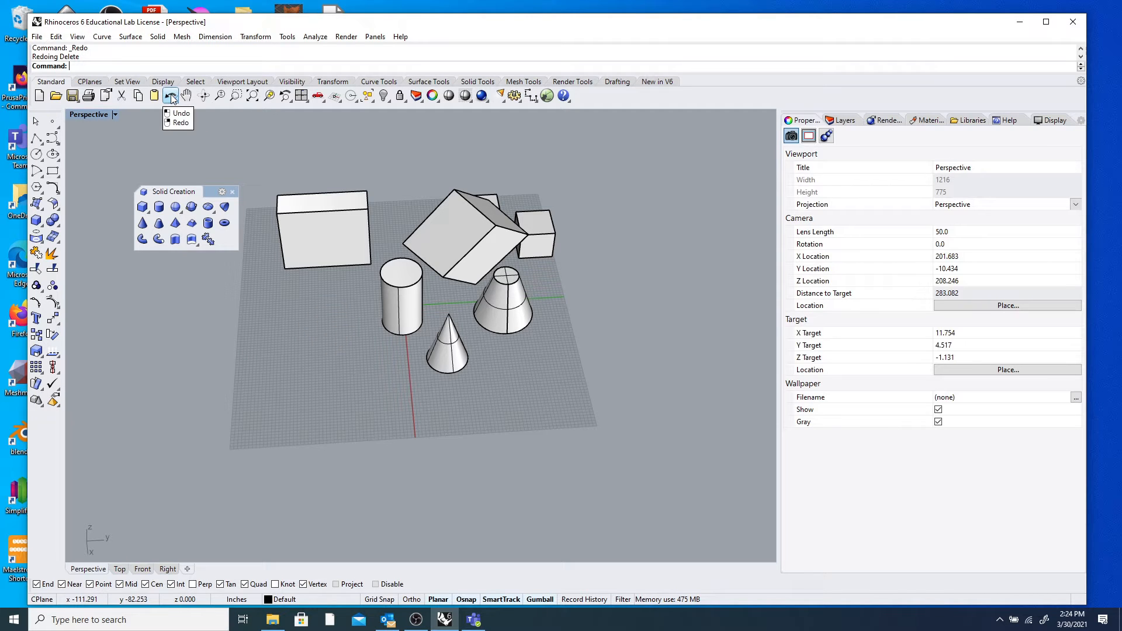
scroll(282, 234, up, 4)
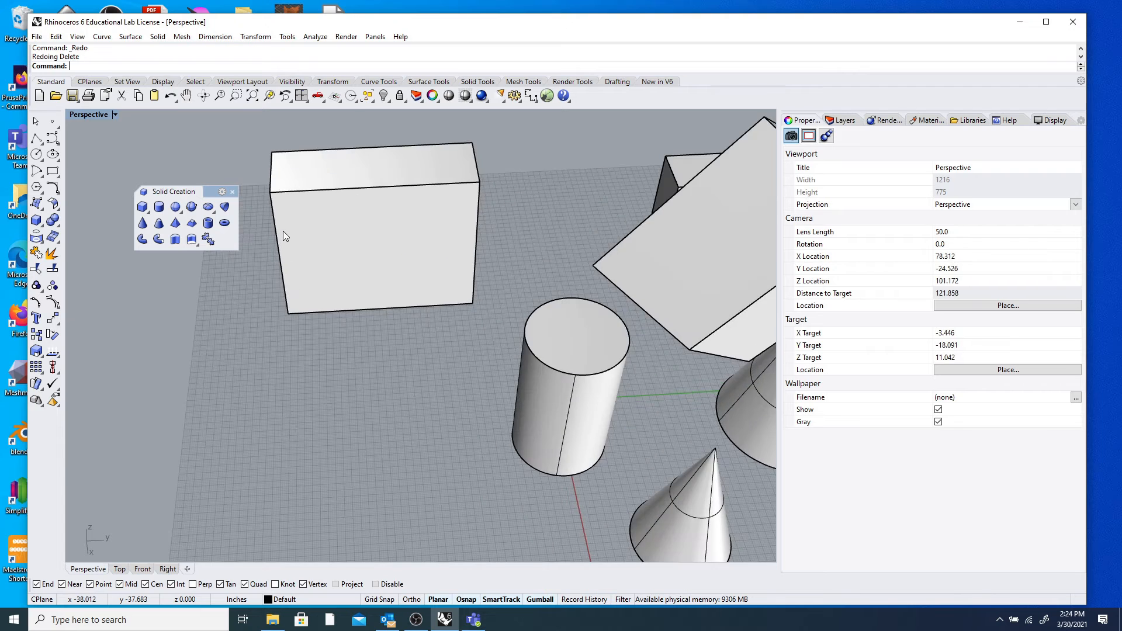
scroll(282, 234, down, 3)
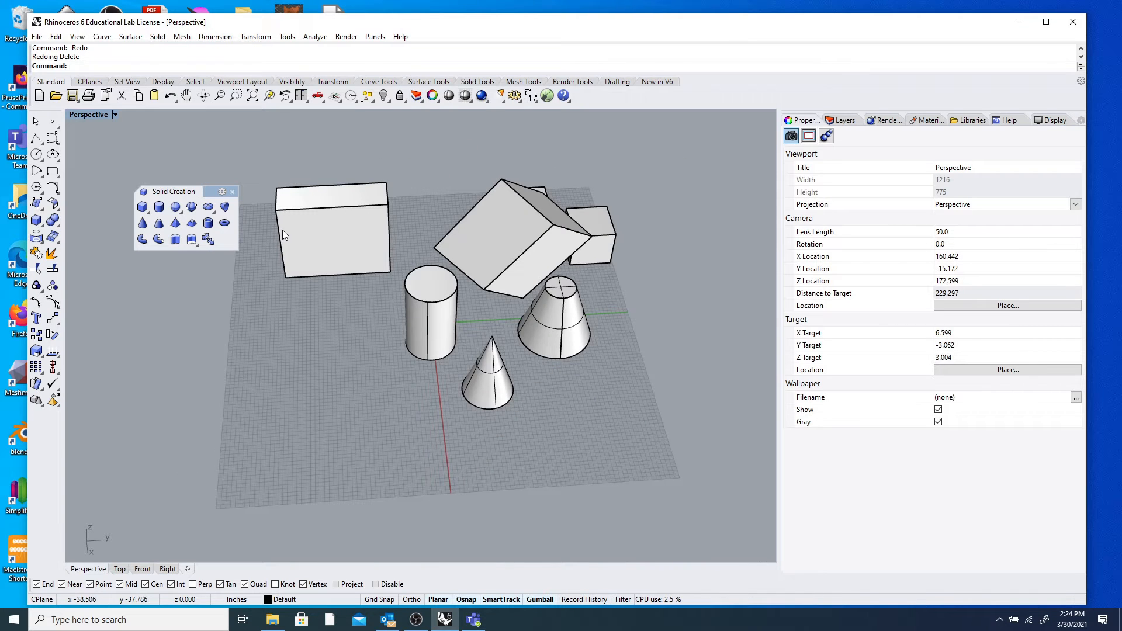
scroll(283, 230, down, 2)
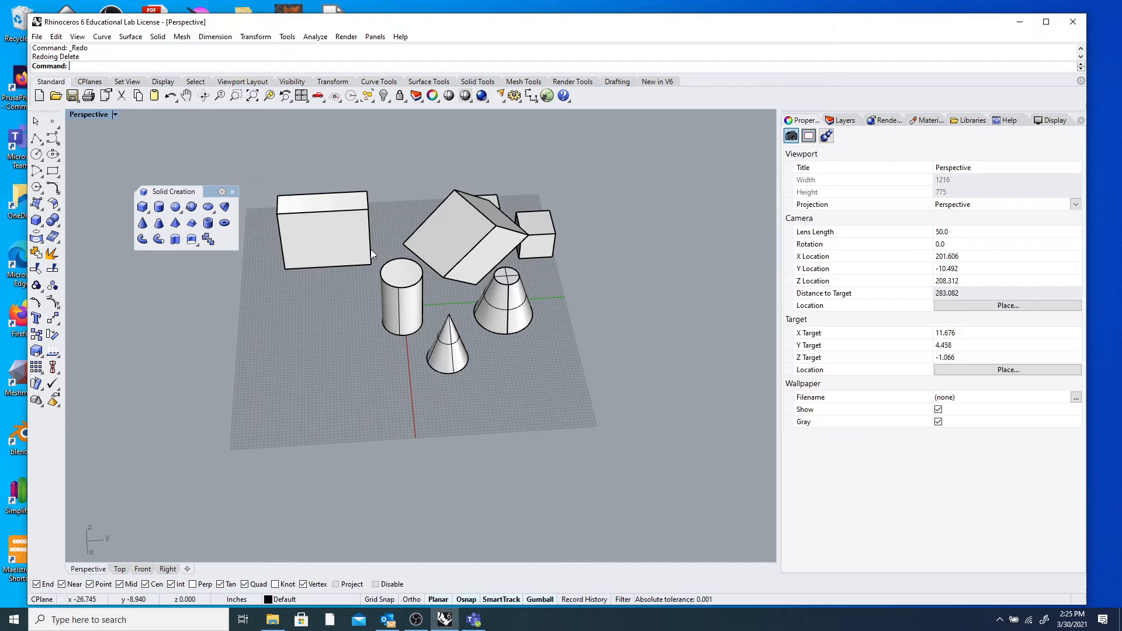
drag(188, 192, 197, 144)
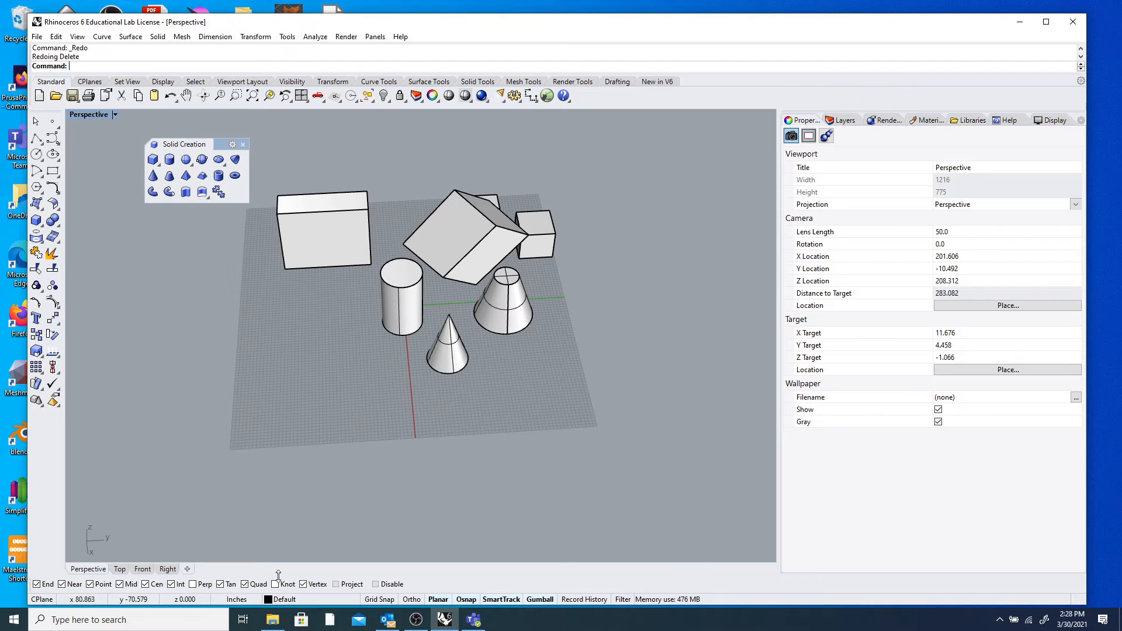
Move the solid creation toolbar back left and minimize Rhino to show the desktop.
drag(158, 144, 105, 134)
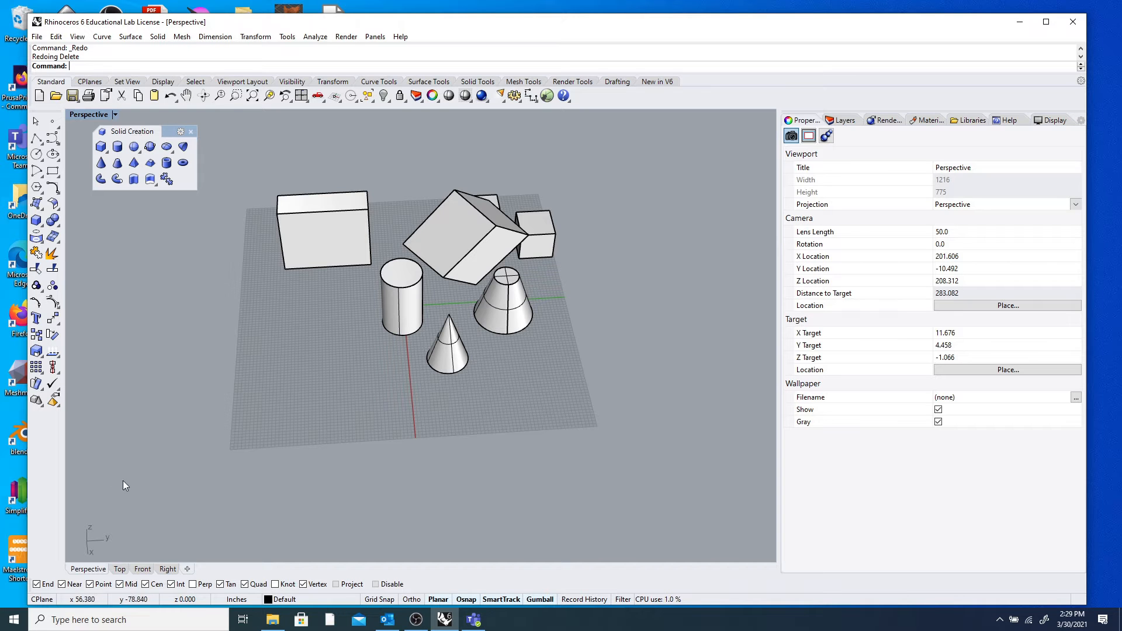
click(1020, 21)
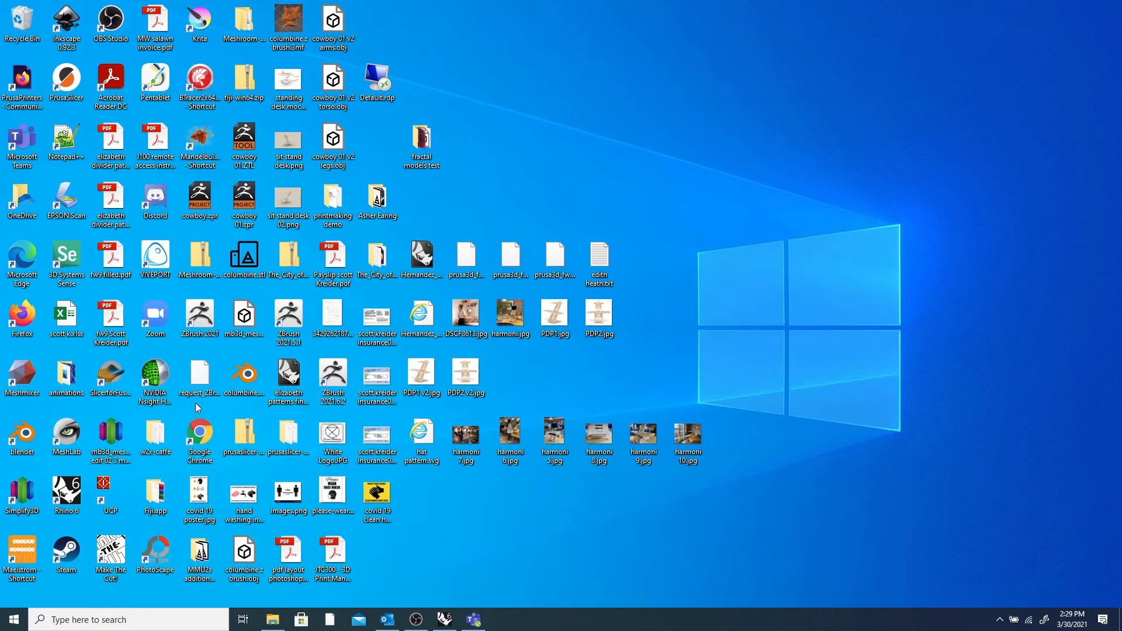
Launch Firefox, search for 'rhino', and open the Rhinoceros 3D homepage at rhino3d.com.
double_click(26, 308)
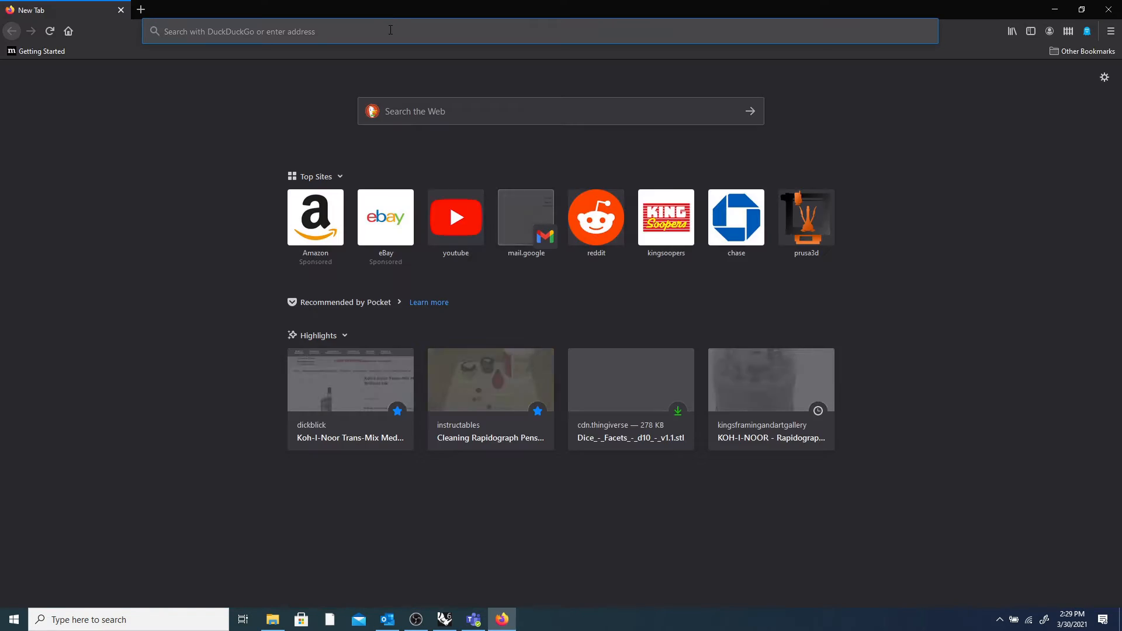
click(390, 30)
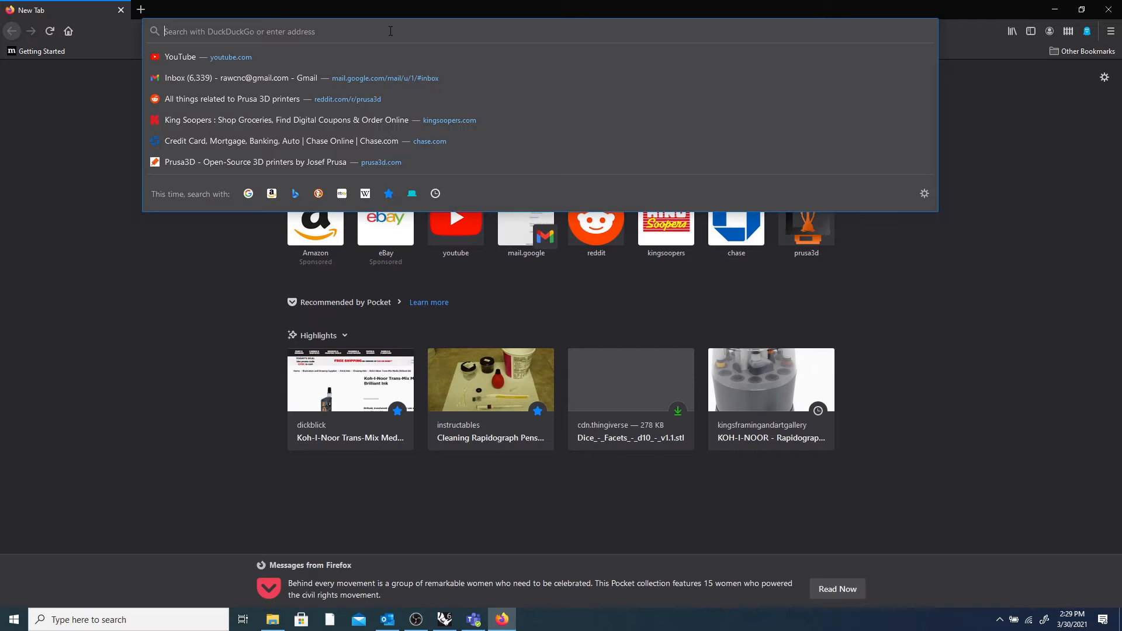
text(rhino)
key(Return)
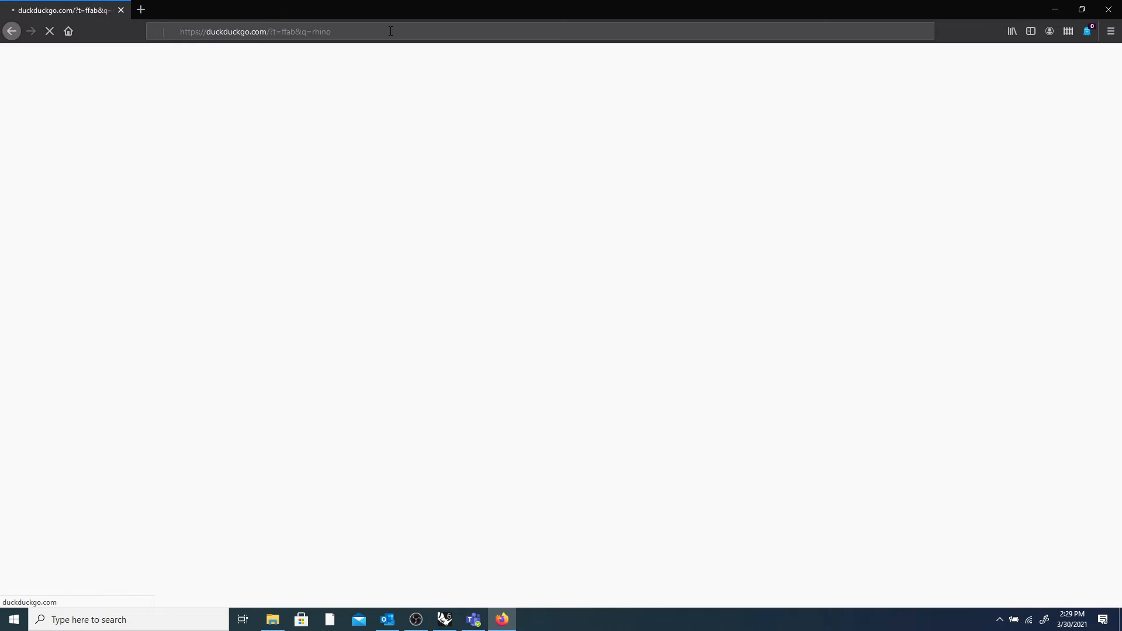
click(148, 69)
click(74, 155)
click(130, 147)
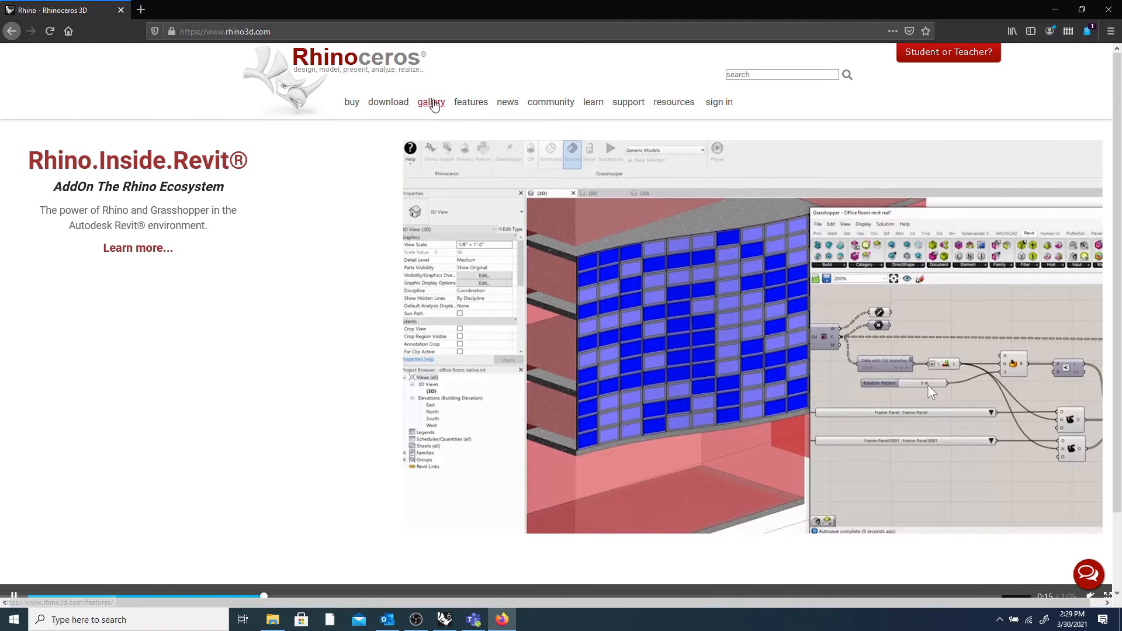
Open the rhino3d.com Downloads page and read the Rhino 7 evaluation description.
click(392, 106)
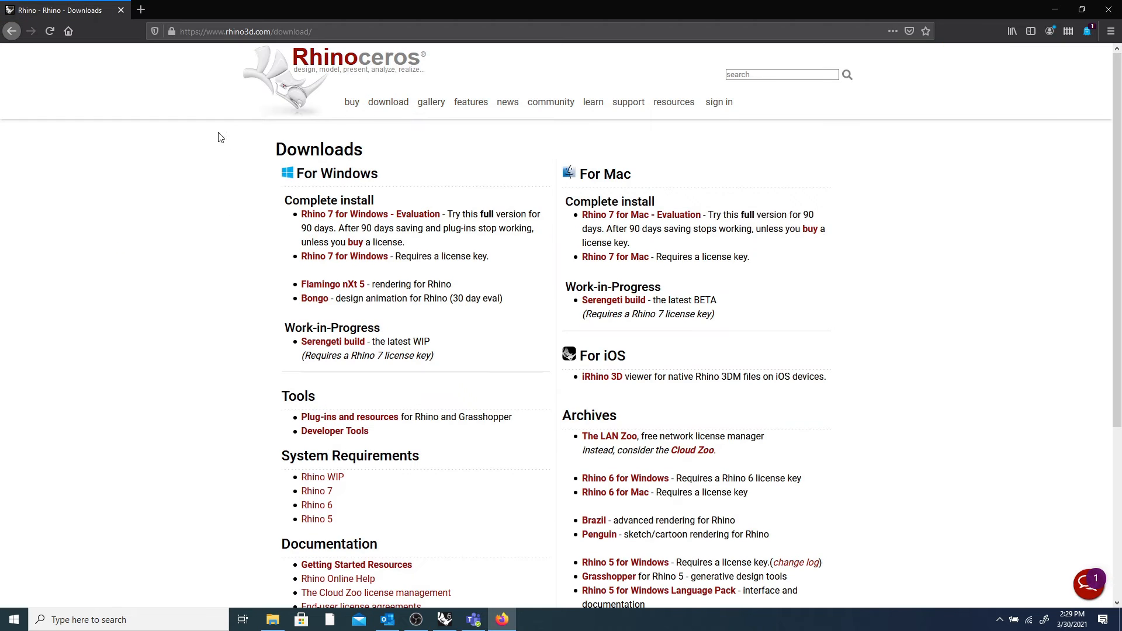
scroll(212, 141, down, 1)
scroll(212, 141, up, 2)
drag(455, 213, 530, 246)
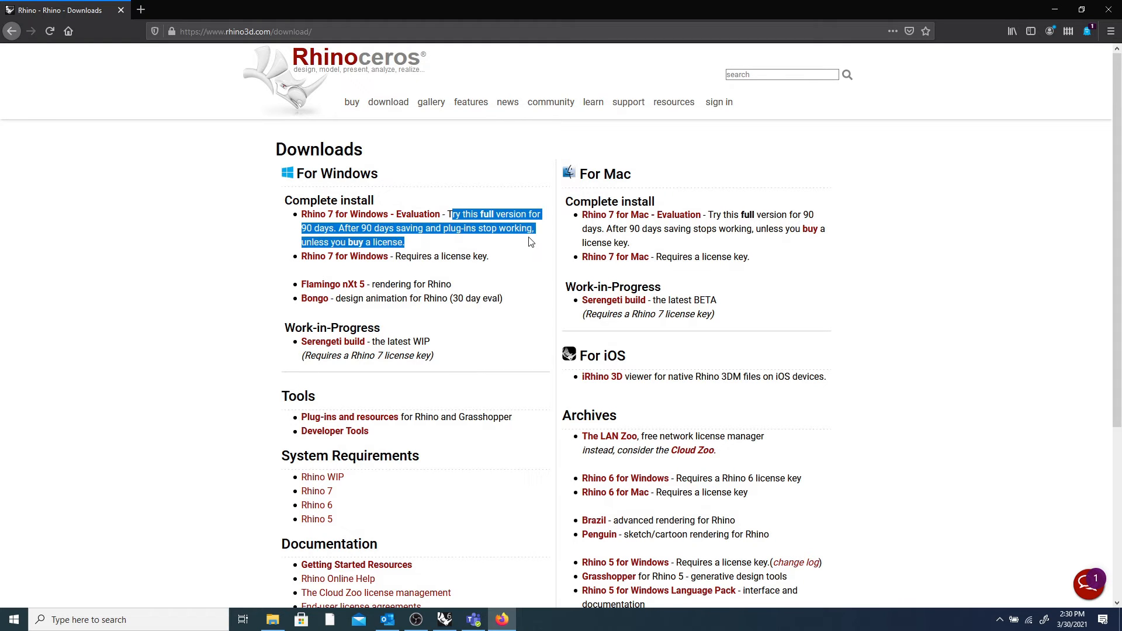
click(530, 246)
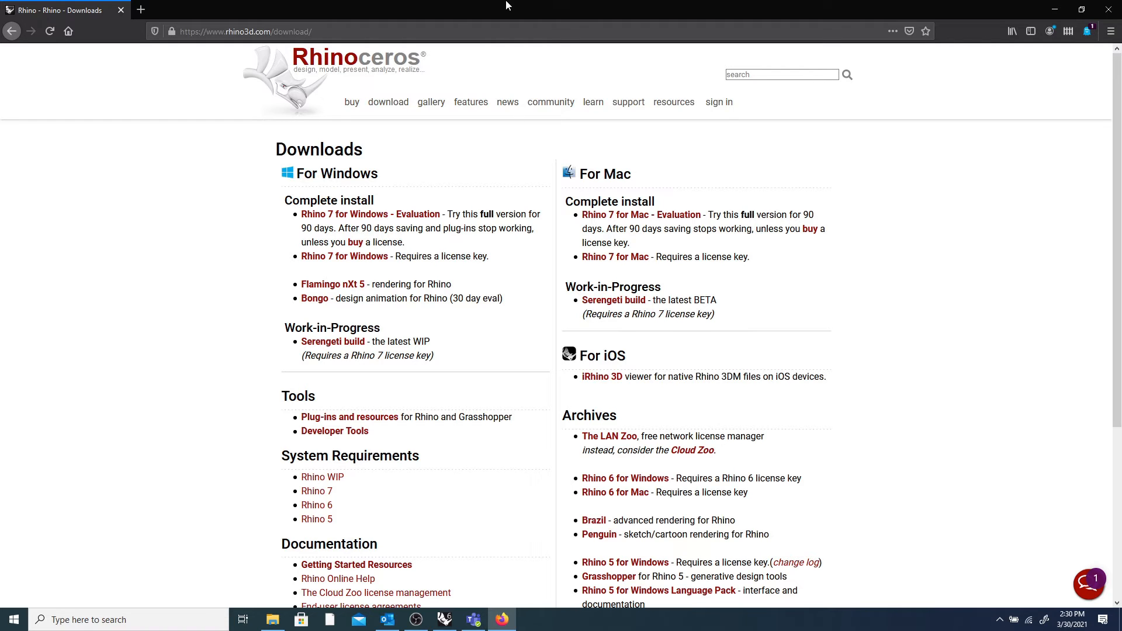
Select the Downloads page address twice, then minimize Firefox to the desktop.
click(269, 31)
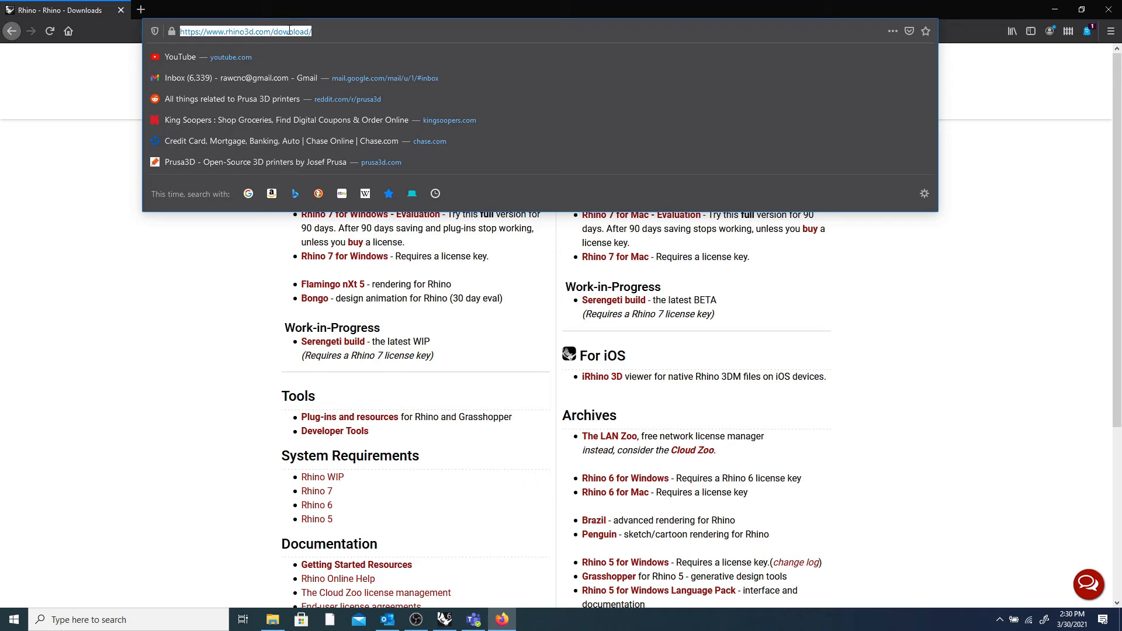
click(101, 214)
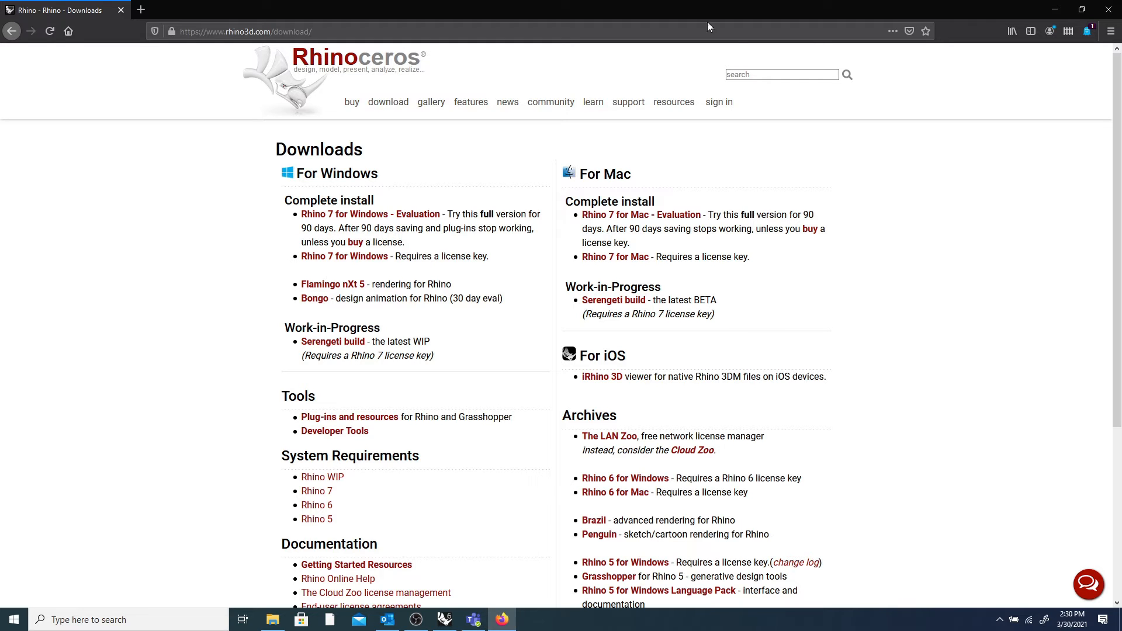
click(349, 35)
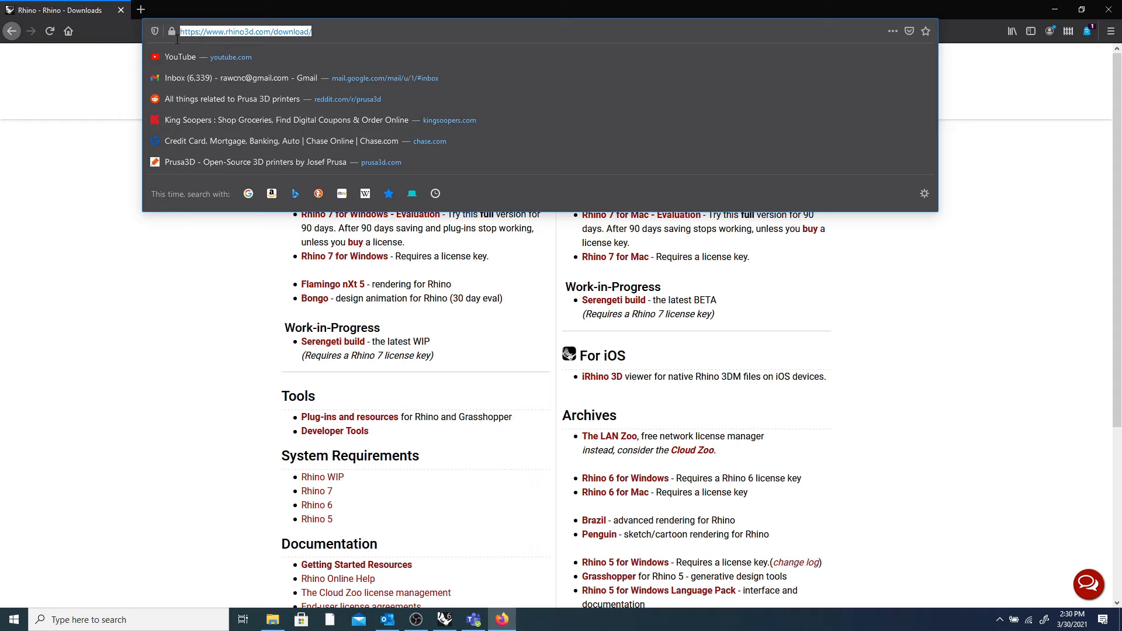
click(96, 99)
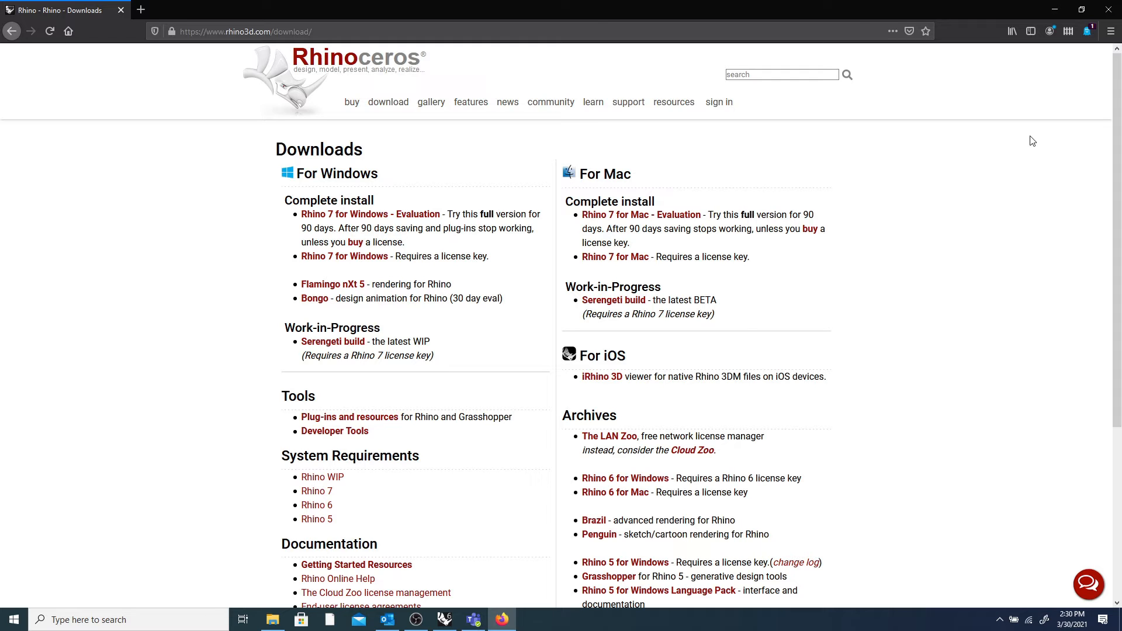
click(1055, 9)
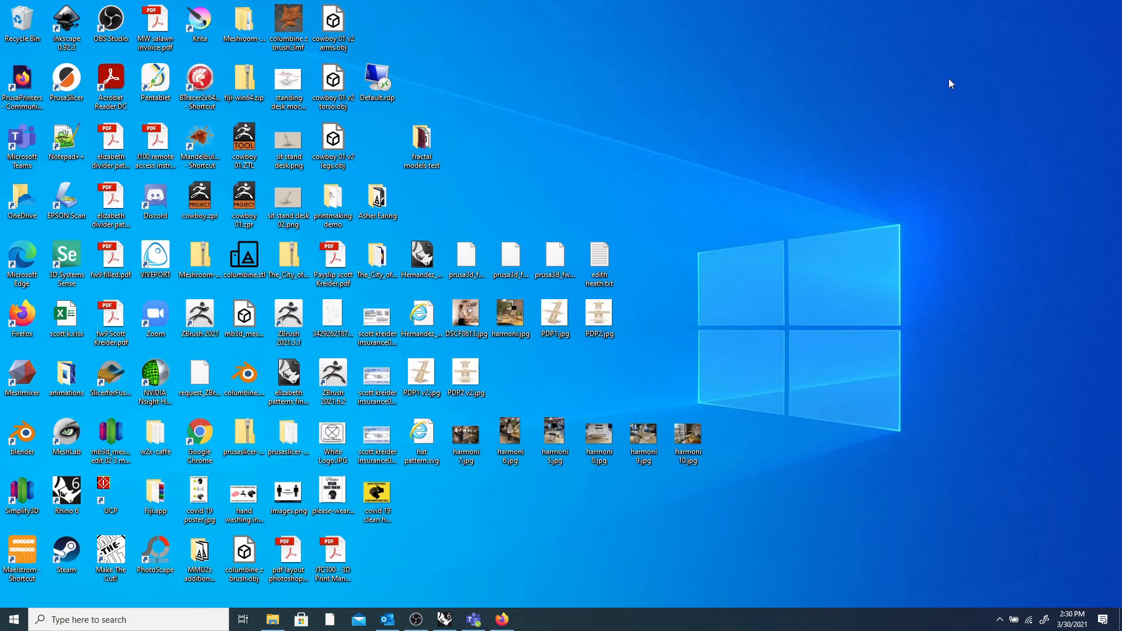
Restore the Rhino window and show the 'Welcome to Rhino' Help page in the side panel.
click(447, 618)
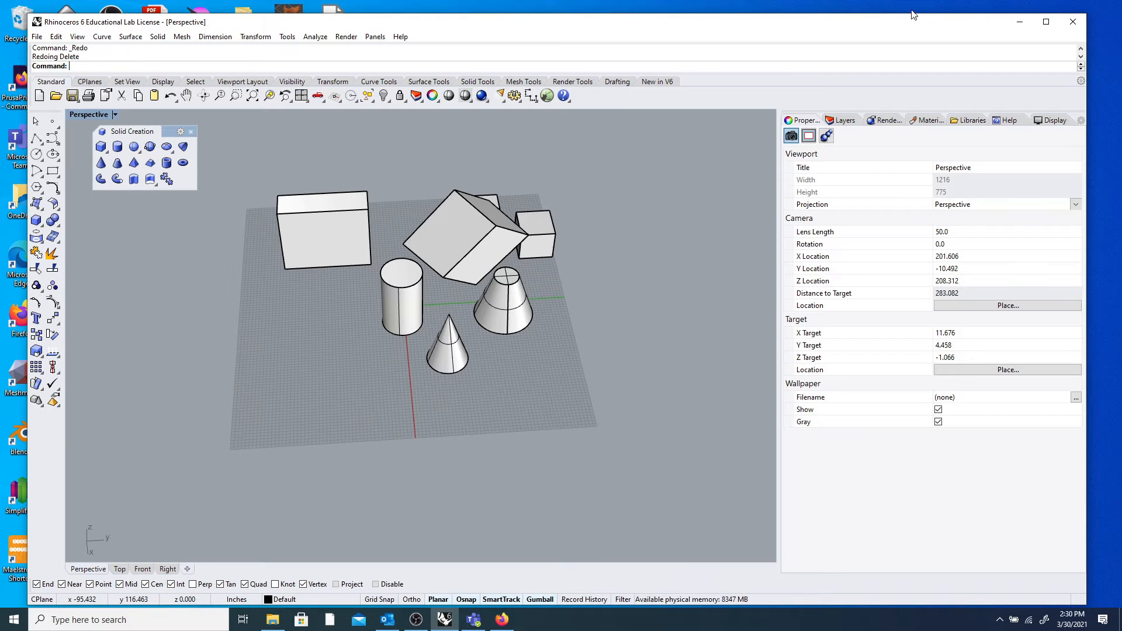
click(1010, 120)
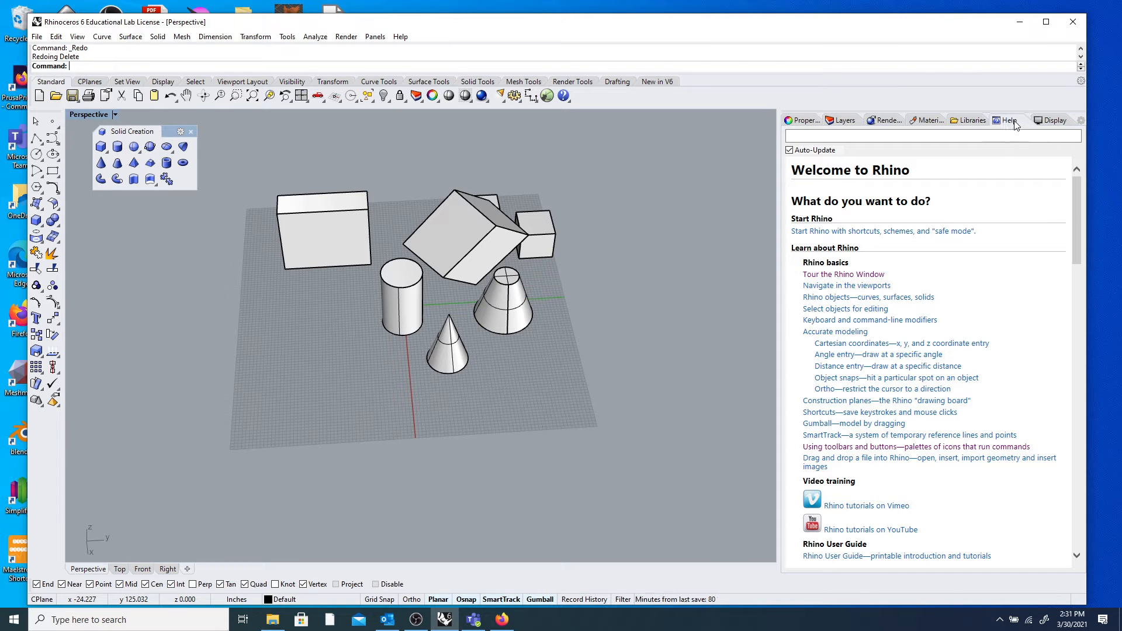
Start the Cone, then the Box tool to show their help topics, cancelling Box with Esc.
click(100, 163)
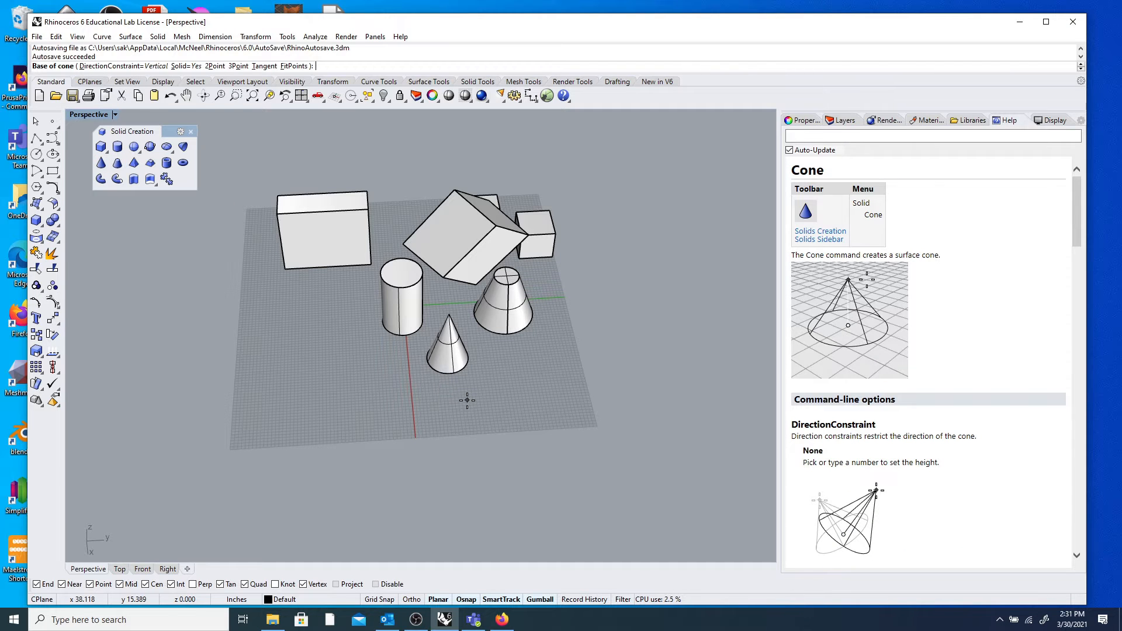
mouse_move(1082, 218)
mouse_down()
mouse_move(1089, 370)
mouse_move(1093, 213)
mouse_up()
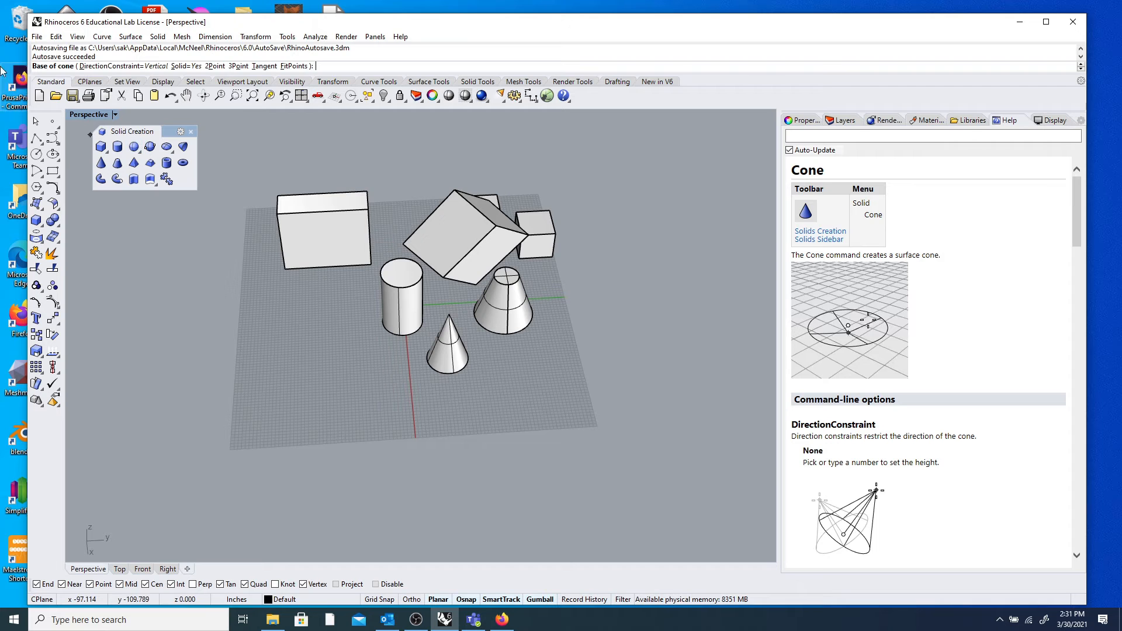
click(103, 148)
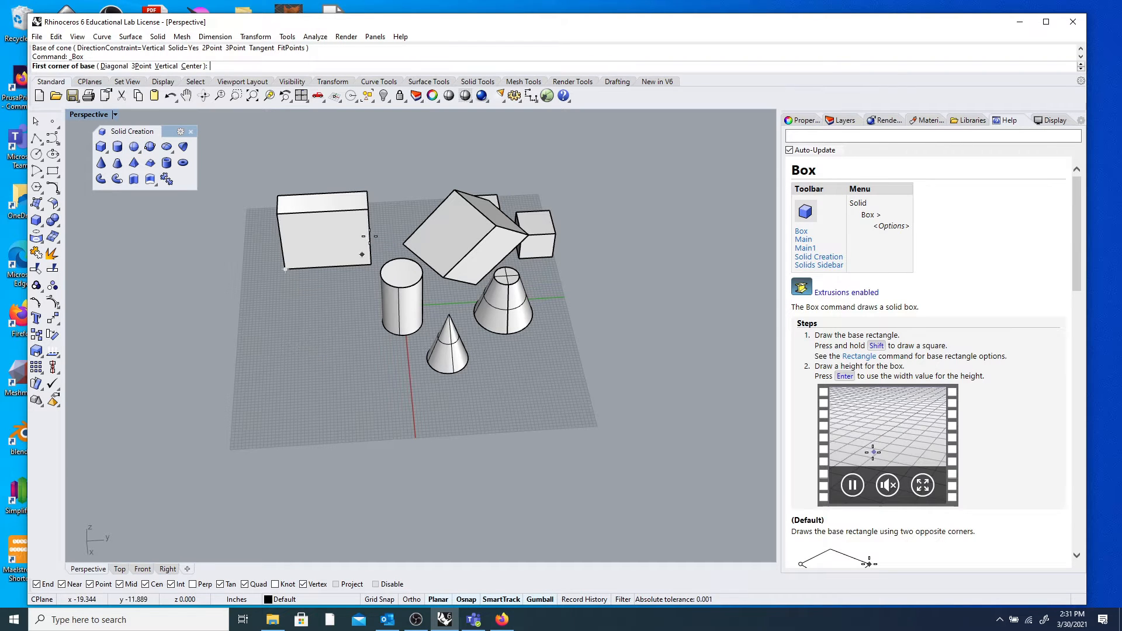
key(Escape)
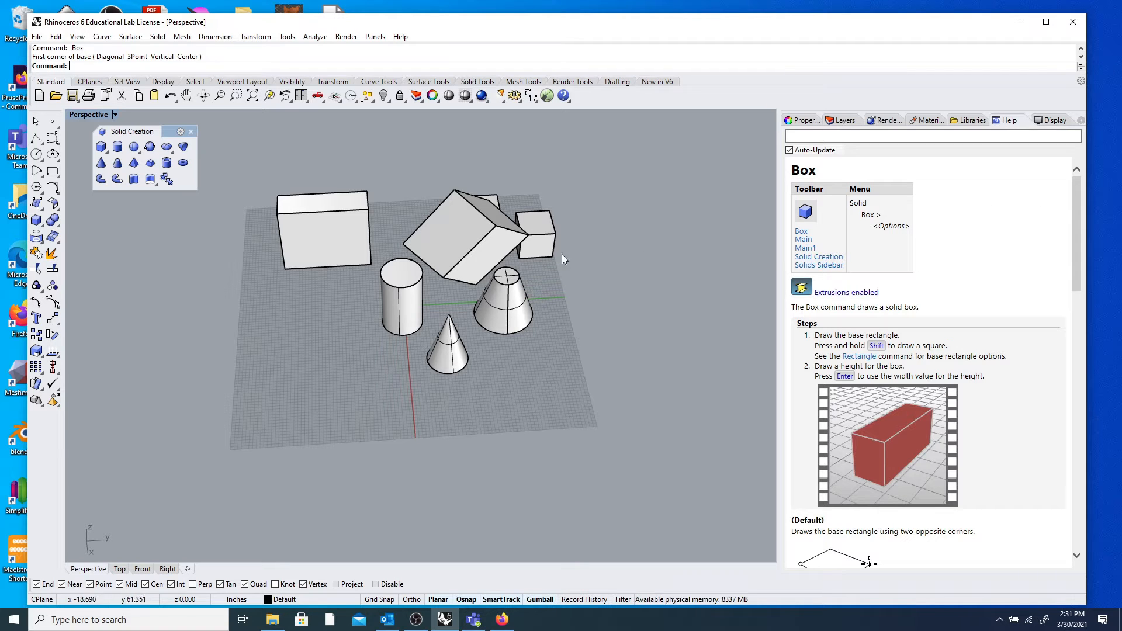
Drag the tilted box to the back left and rotate it upright.
scroll(510, 258, up, 4)
scroll(511, 255, down, 5)
right_drag(511, 255, 474, 262)
click(475, 262)
drag(475, 263, 306, 289)
click(315, 323)
Orbit the Perspective view around the rearranged solids, then bring OBS Studio forward.
scroll(335, 274, down, 6)
mouse_move(336, 274)
right_down()
mouse_move(311, 297)
mouse_move(328, 287)
right_up()
scroll(383, 243, up, 10)
right_drag(380, 247, 387, 299)
scroll(383, 295, down, 3)
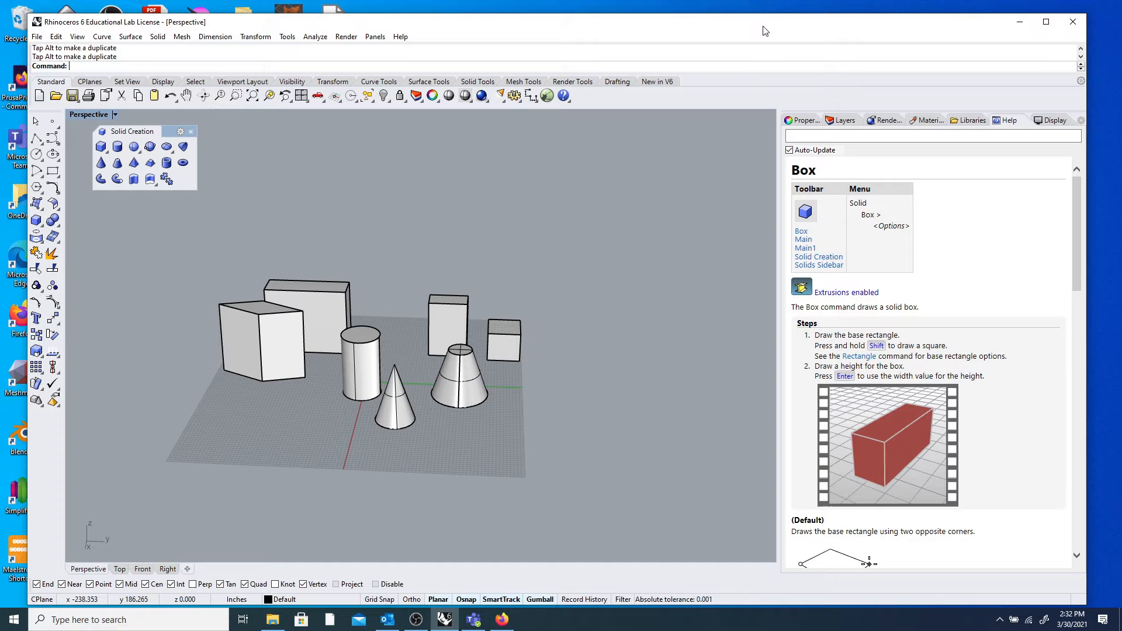
mouse_move(277, 420)
right_down()
mouse_move(323, 428)
mouse_move(276, 437)
right_up()
right_drag(264, 436, 478, 433)
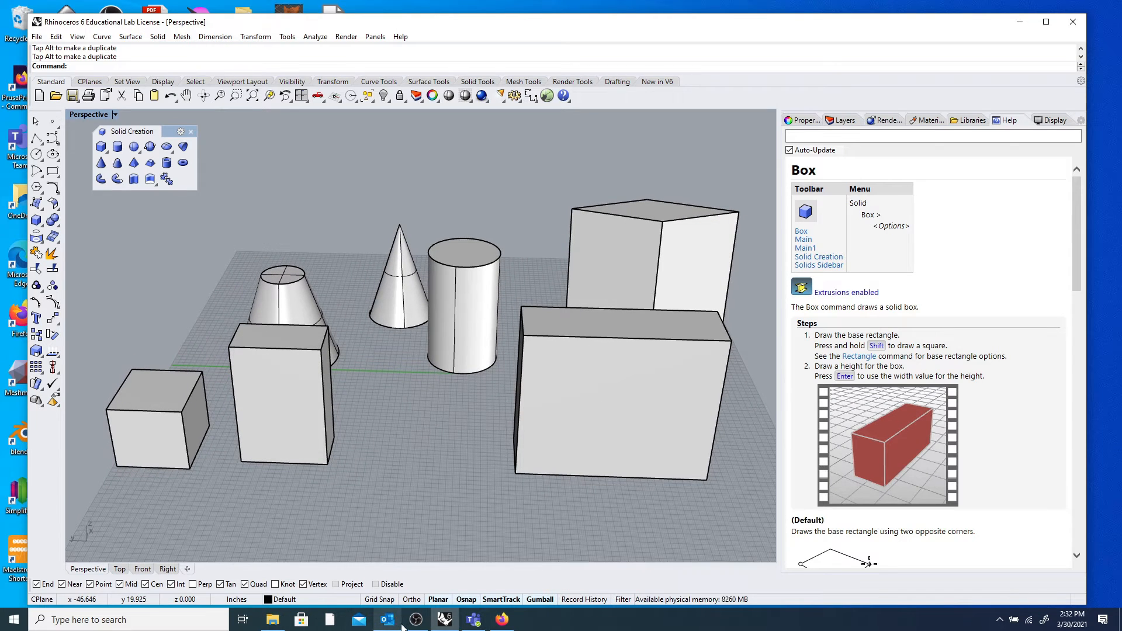
click(420, 625)
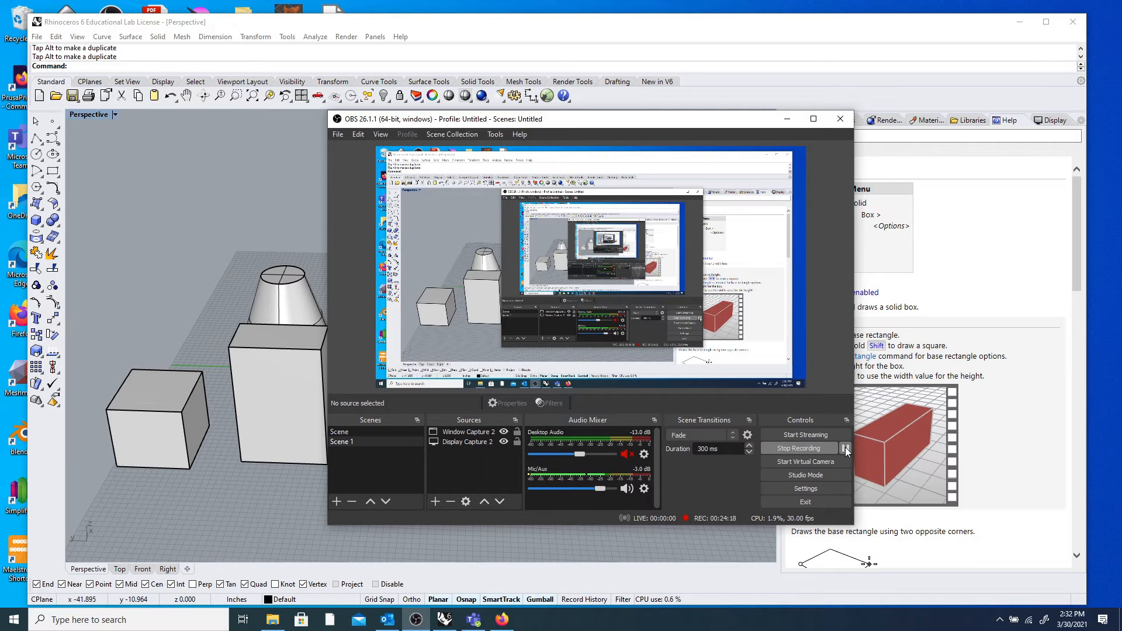
Pause the OBS screen recording and minimize the OBS window.
click(845, 448)
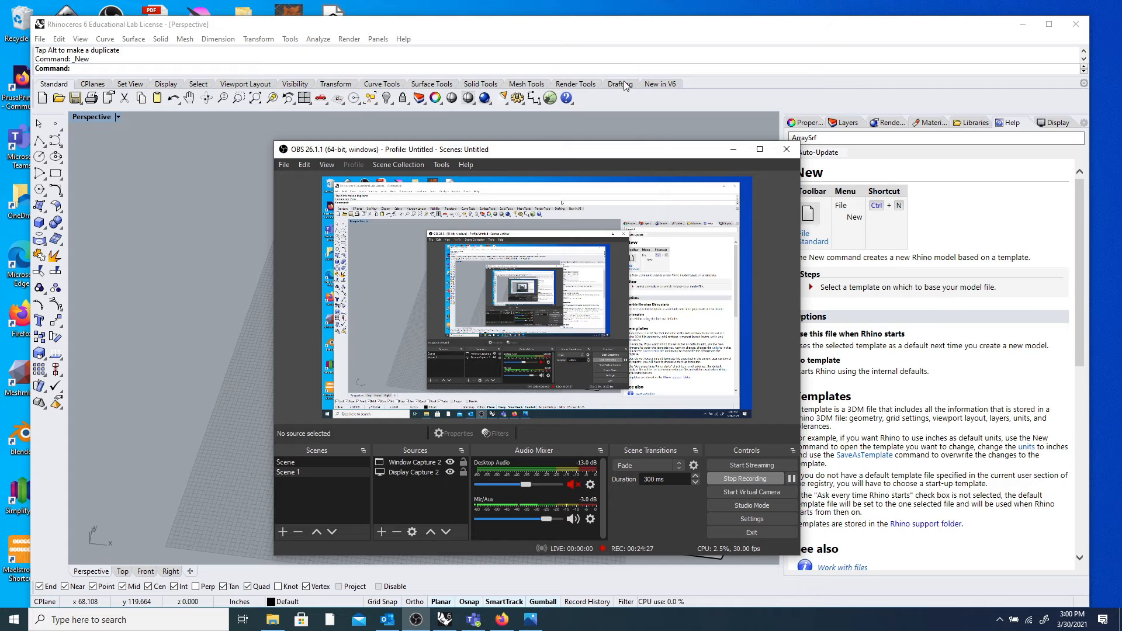
click(734, 150)
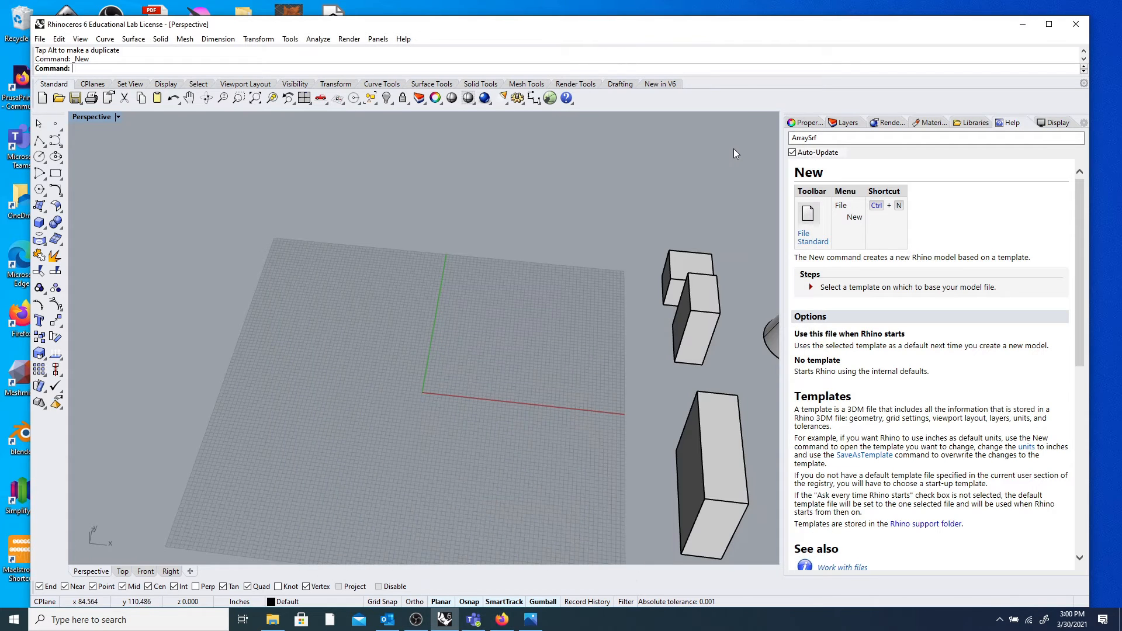
Zoom out and orbit the Perspective view to show all four boxes, cylinder, cone and truncated cone from above.
scroll(507, 333, down, 9)
right_drag(558, 359, 543, 337)
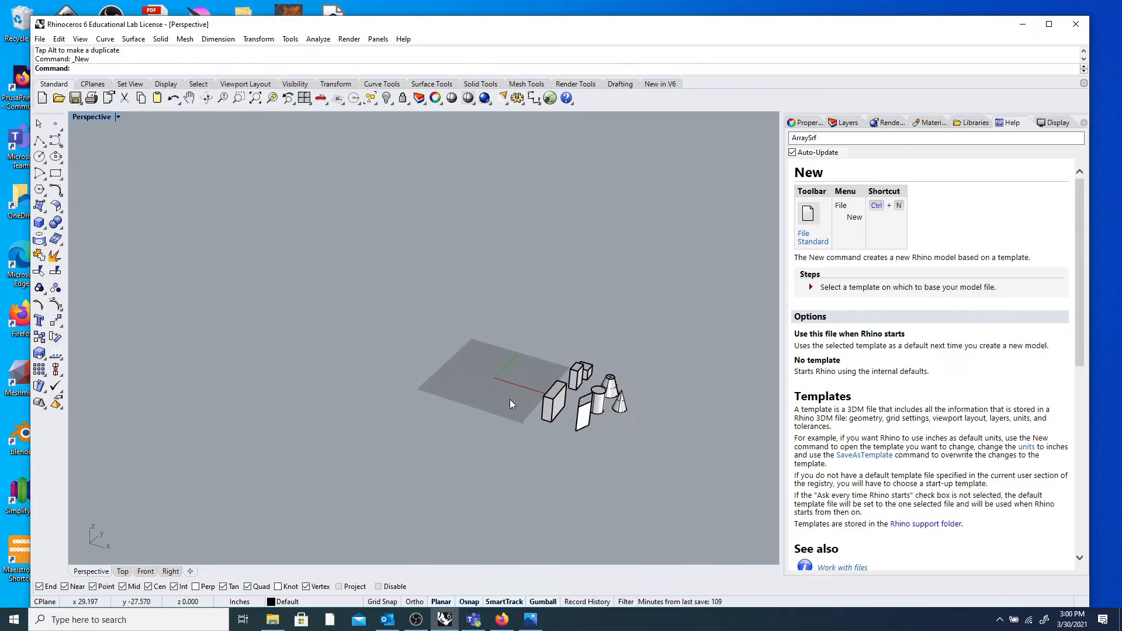
scroll(494, 373, up, 3)
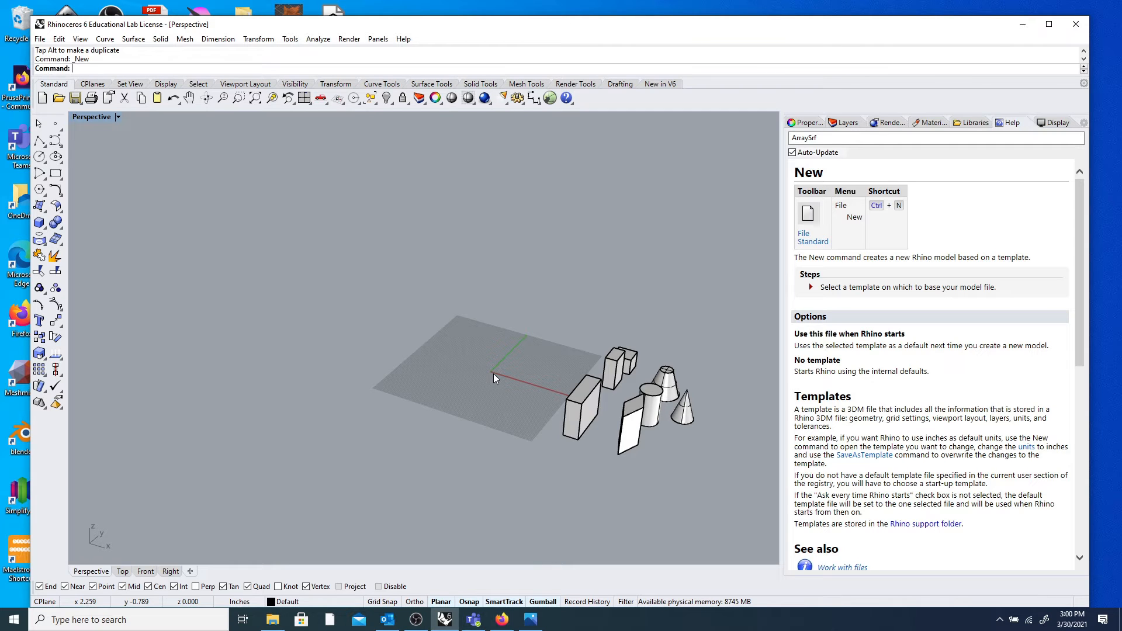
scroll(490, 354, up, 7)
scroll(490, 353, down, 6)
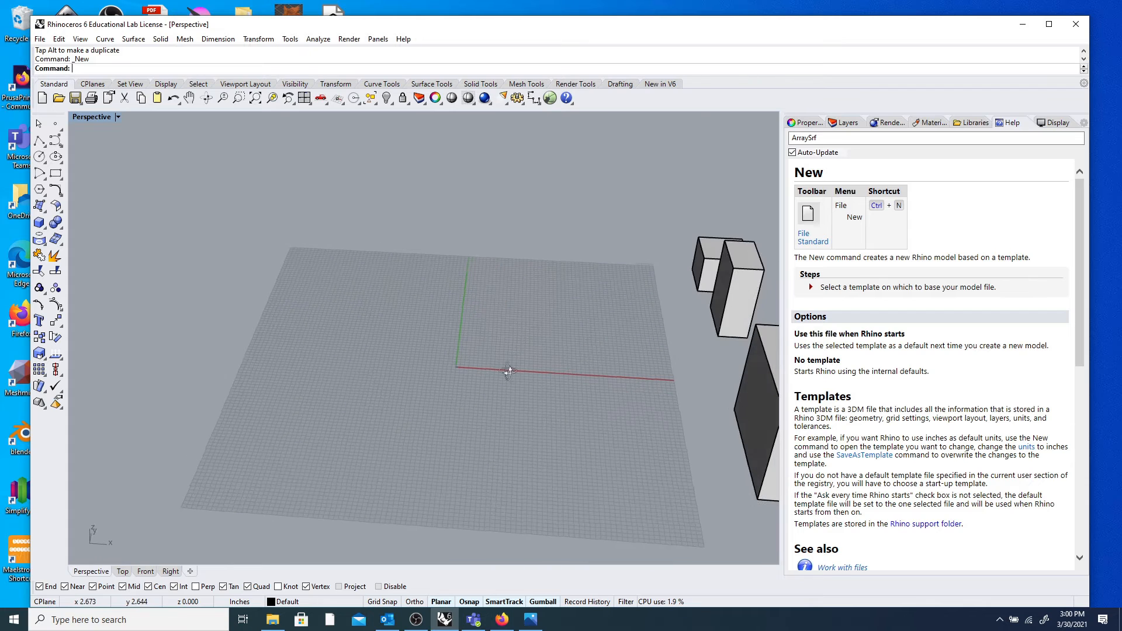
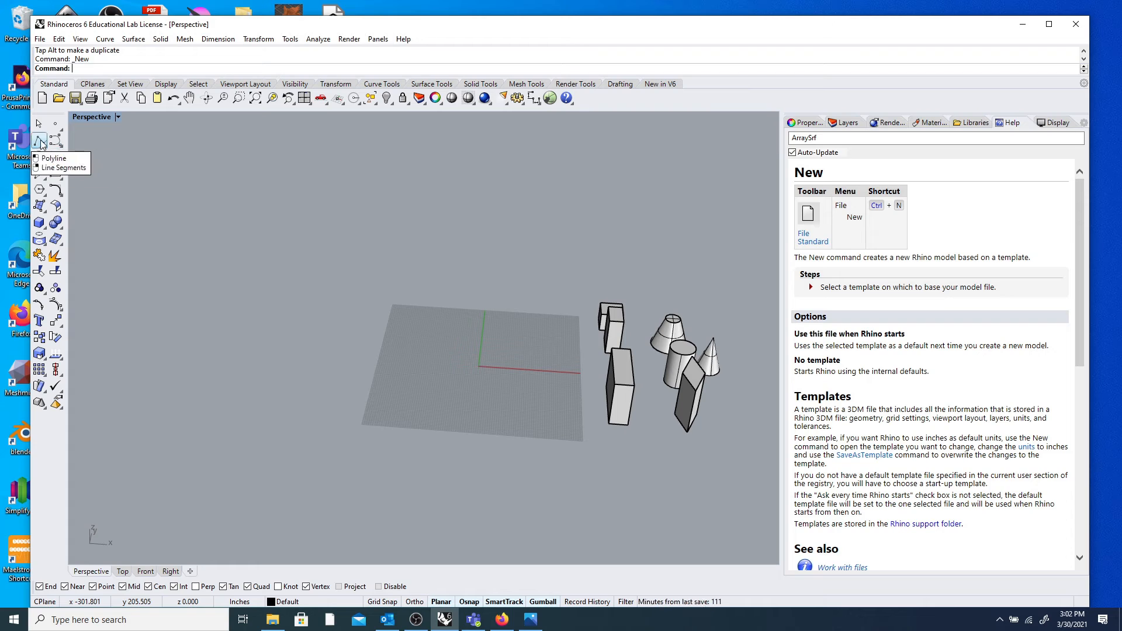
Tear off the Lines, Curve, Circle and Ellipse flyouts as floating palettes.
click(41, 143)
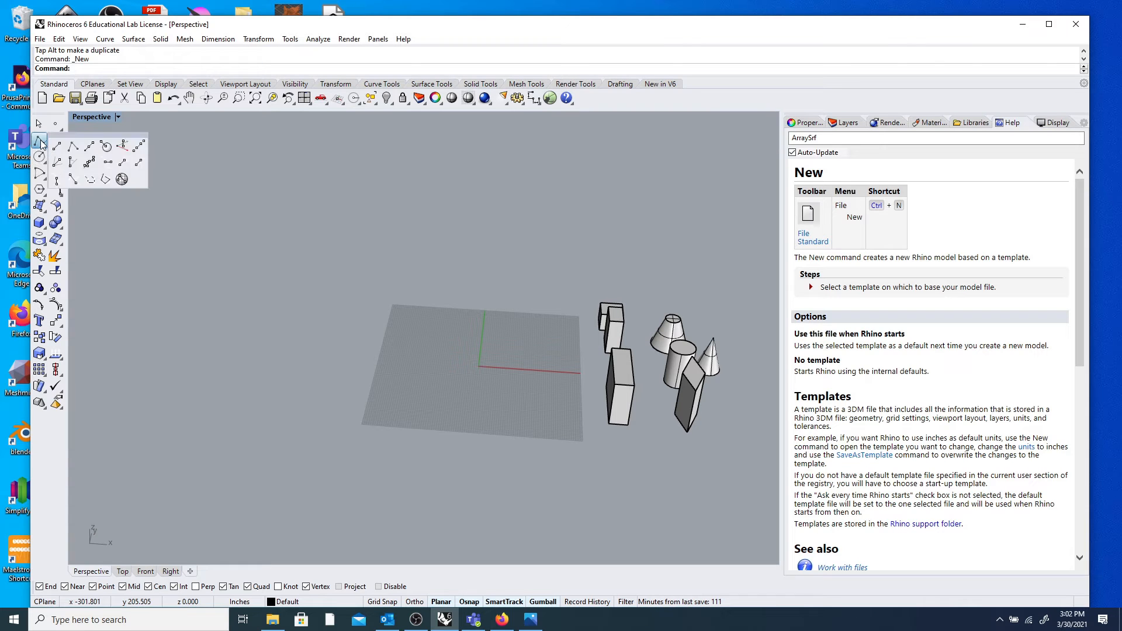
drag(85, 141, 209, 141)
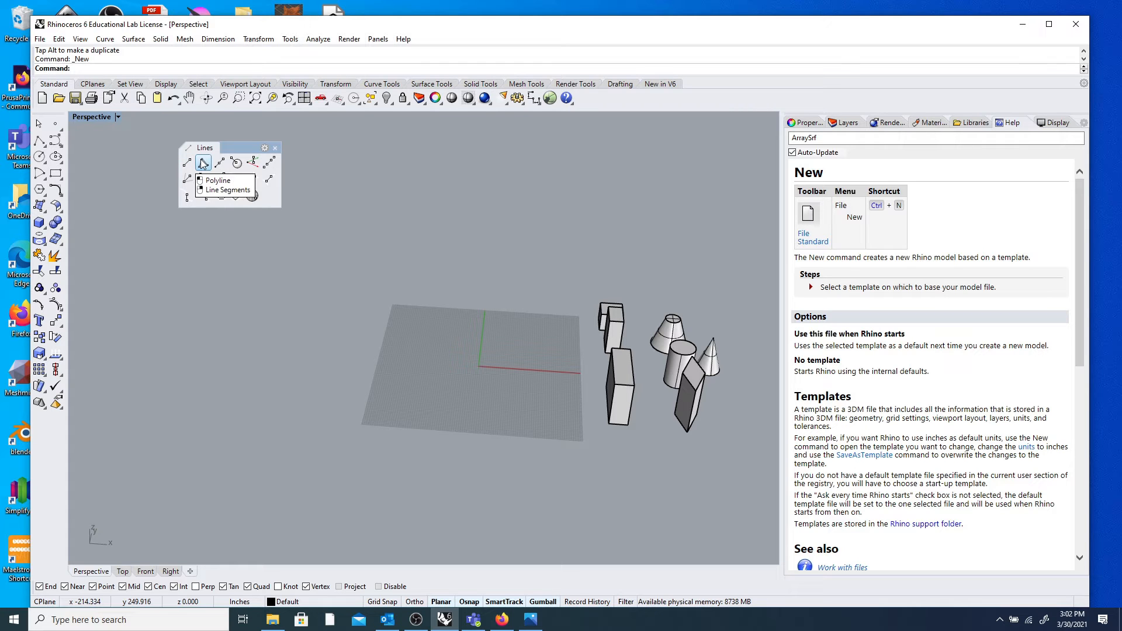
drag(245, 145, 209, 127)
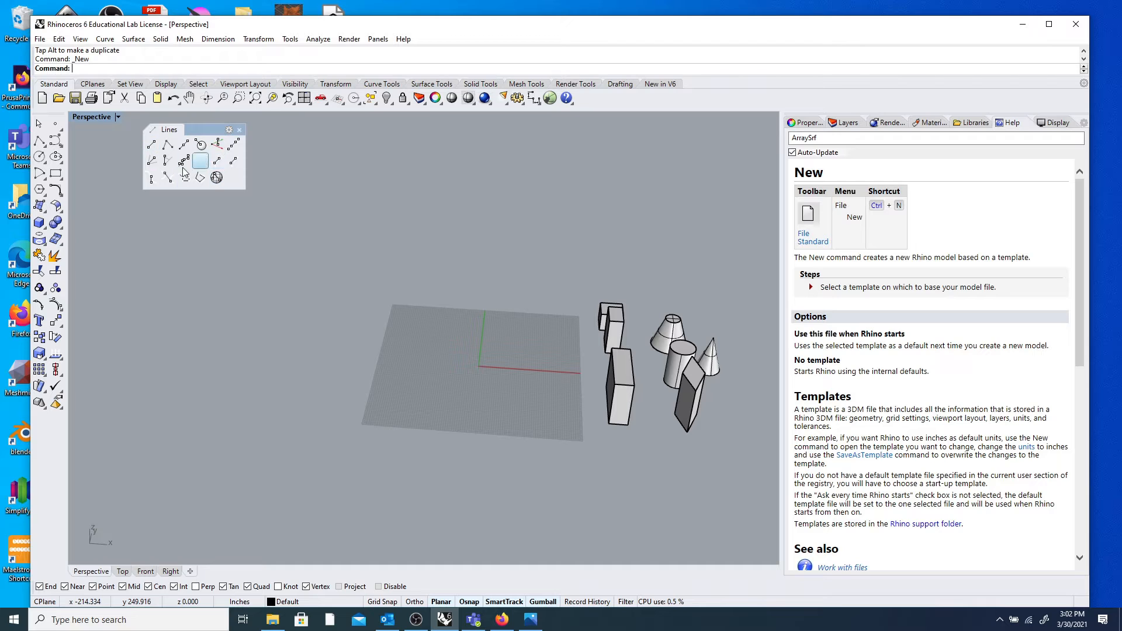
click(60, 140)
drag(88, 140, 278, 126)
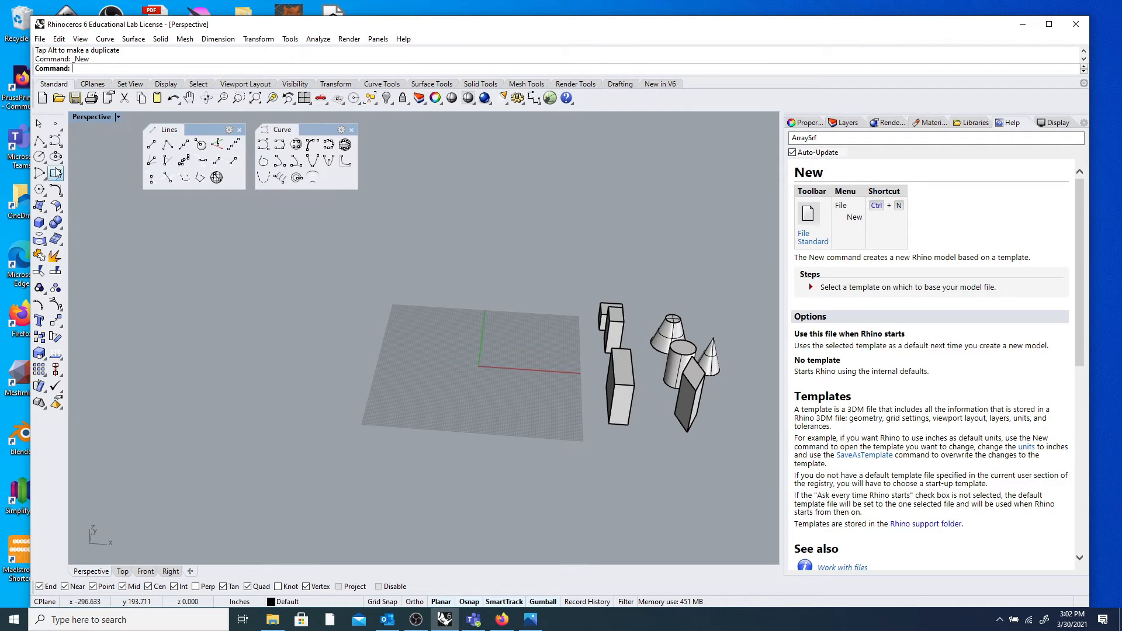
click(41, 157)
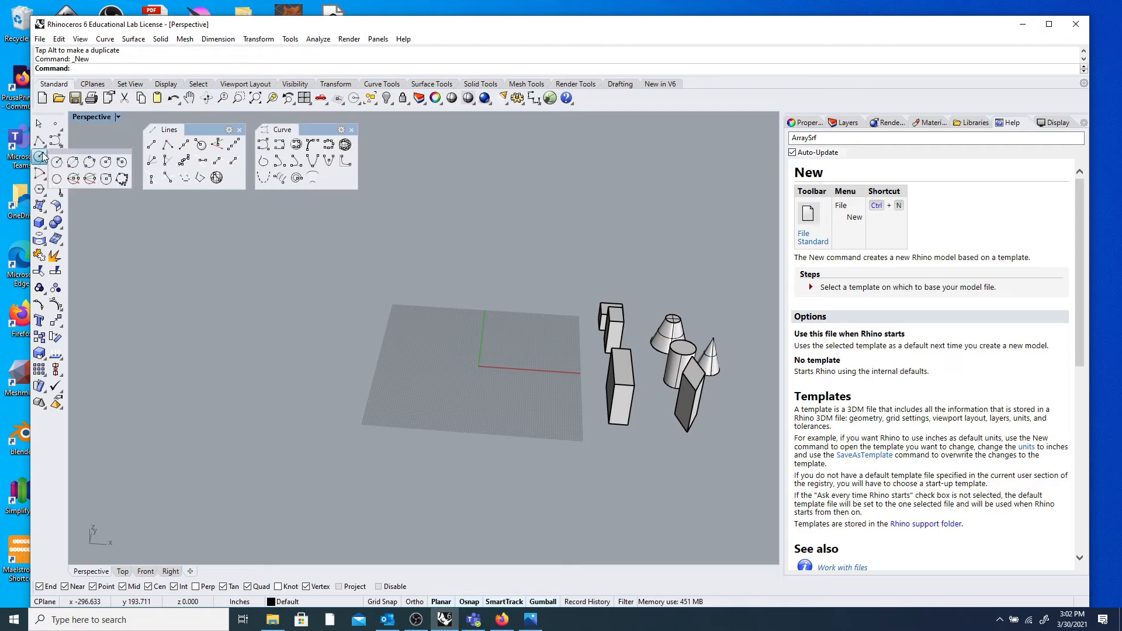
drag(61, 155, 160, 199)
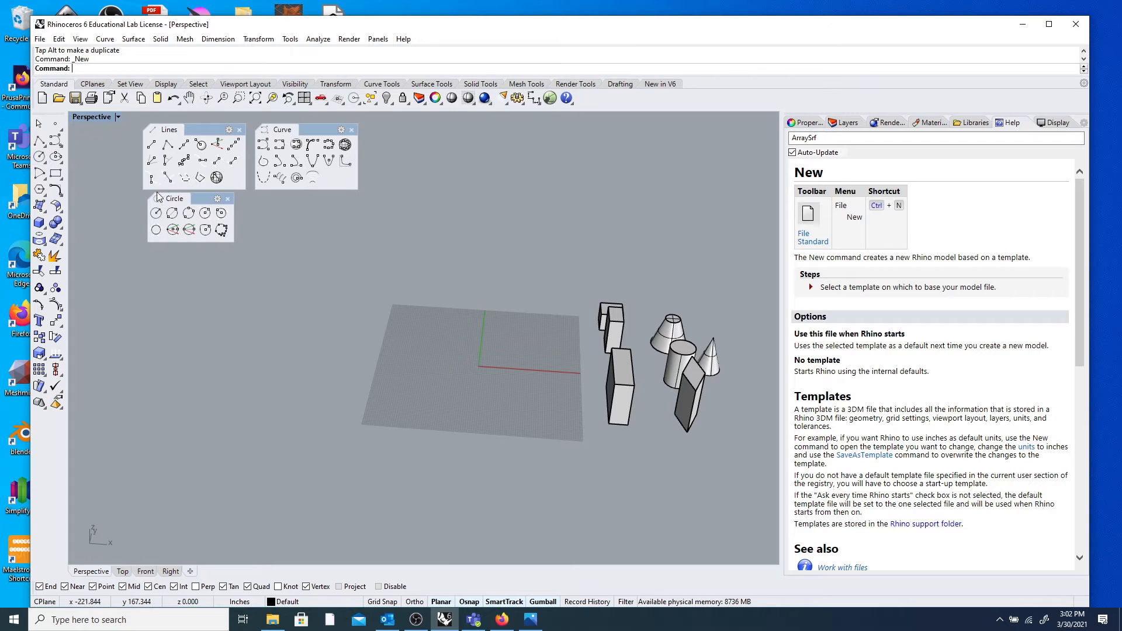
click(59, 162)
drag(96, 155, 272, 193)
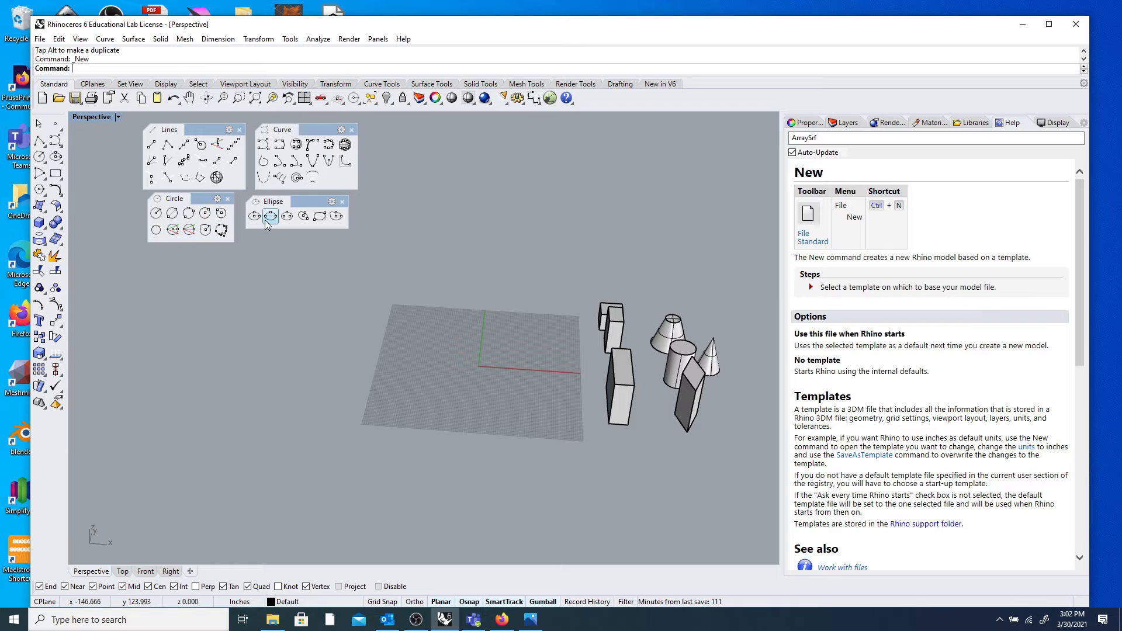
Float the Arc, Rectangle and Polygon flyouts, widening the Polygon palette to show all commands.
click(37, 173)
drag(71, 169, 97, 187)
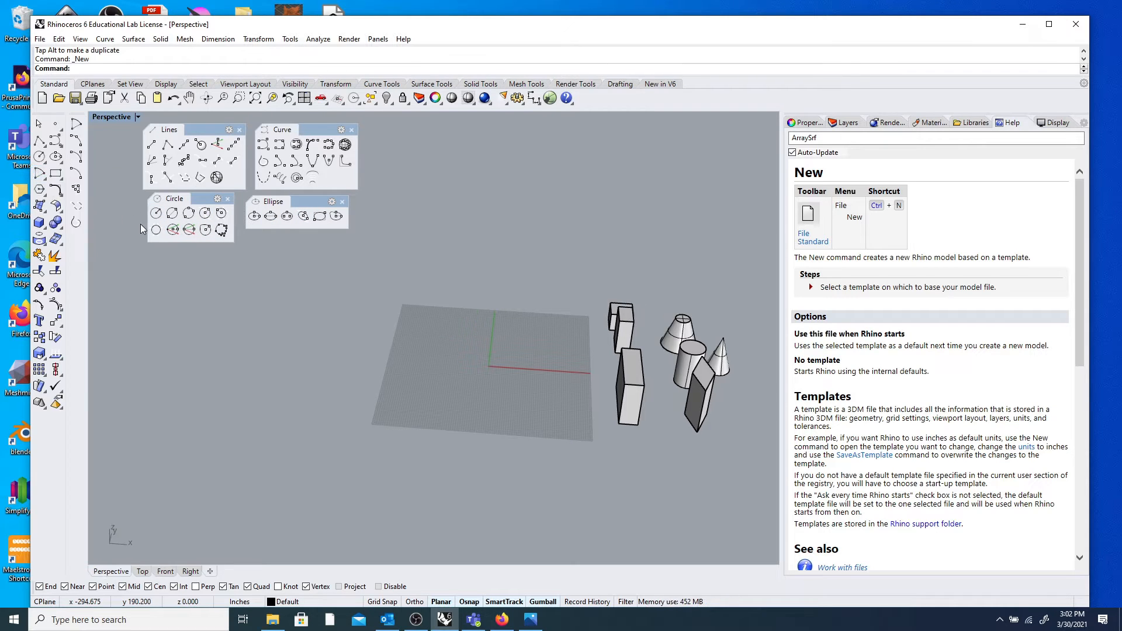
drag(77, 115, 217, 264)
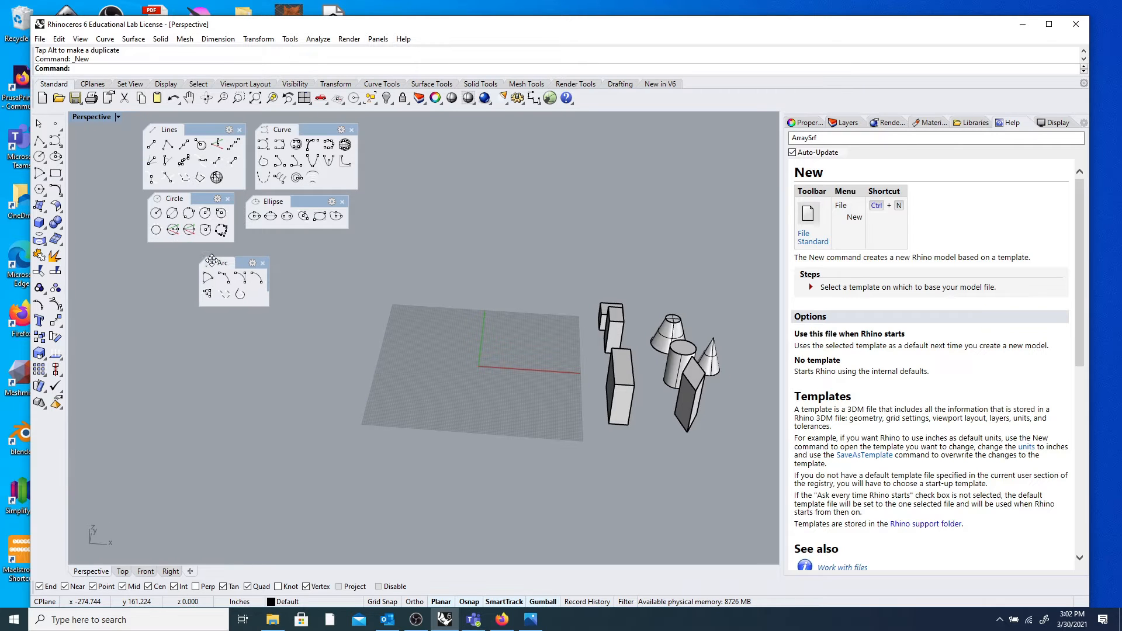
click(58, 173)
drag(86, 168, 307, 255)
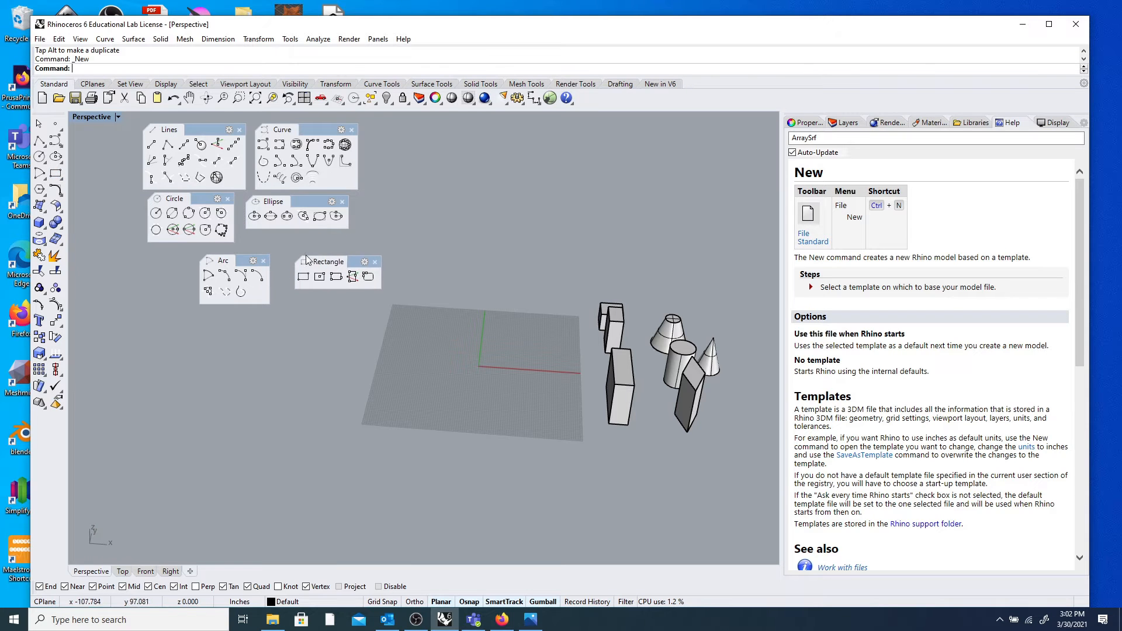
click(39, 191)
drag(102, 186, 395, 200)
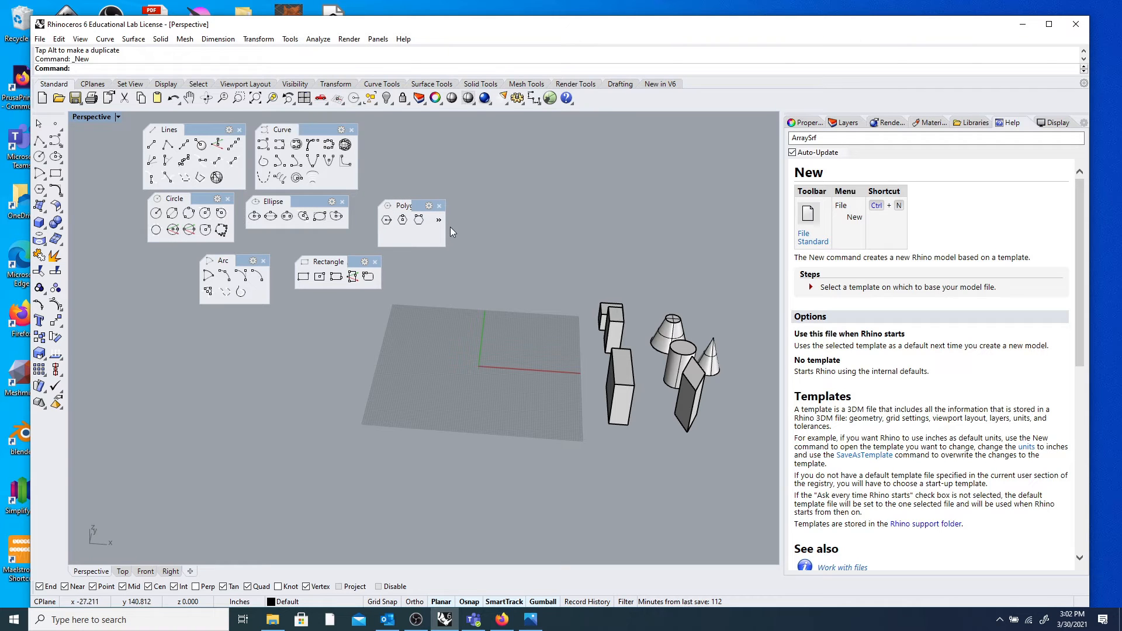
drag(447, 229, 464, 142)
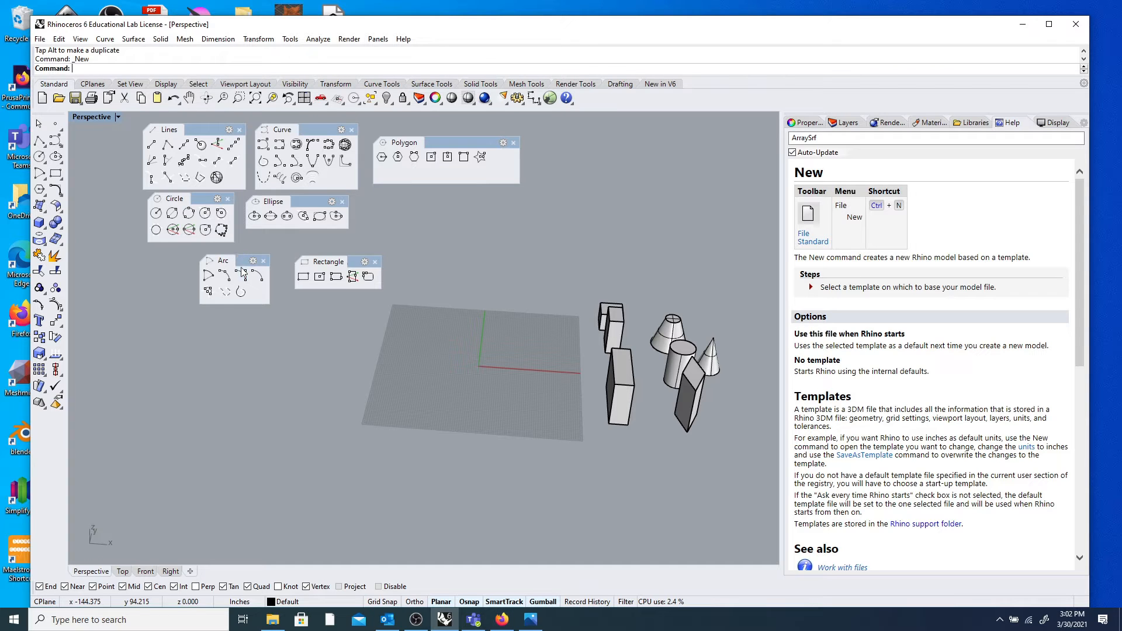
Arrange the floating palettes neatly, with the Arc palette under the Circle palette.
drag(241, 260, 176, 253)
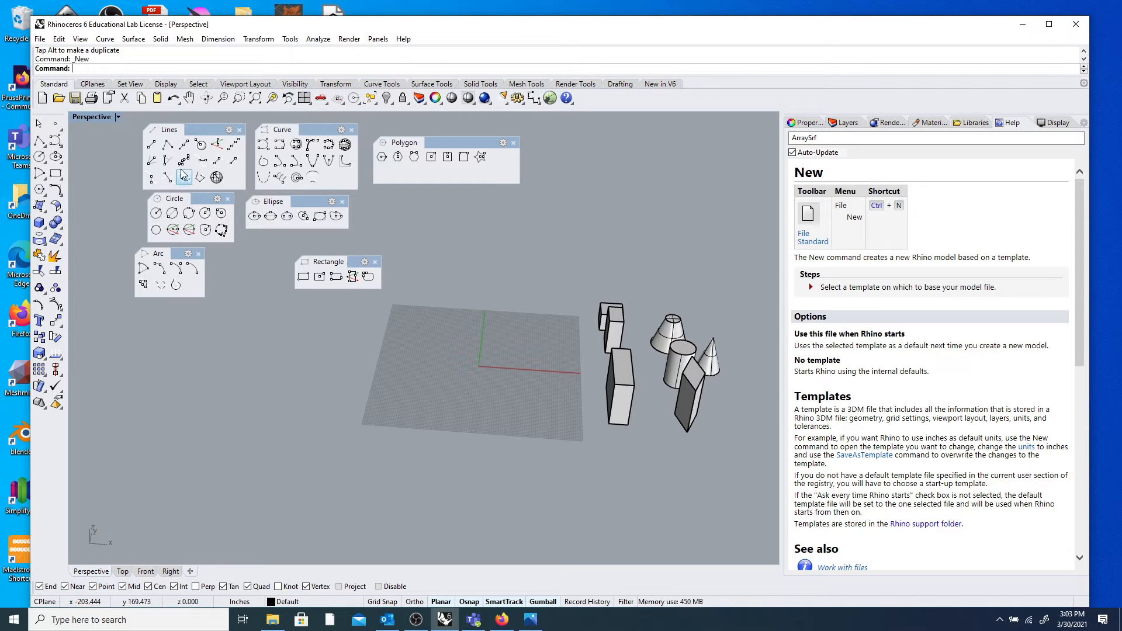
drag(186, 131, 161, 126)
drag(203, 196, 171, 194)
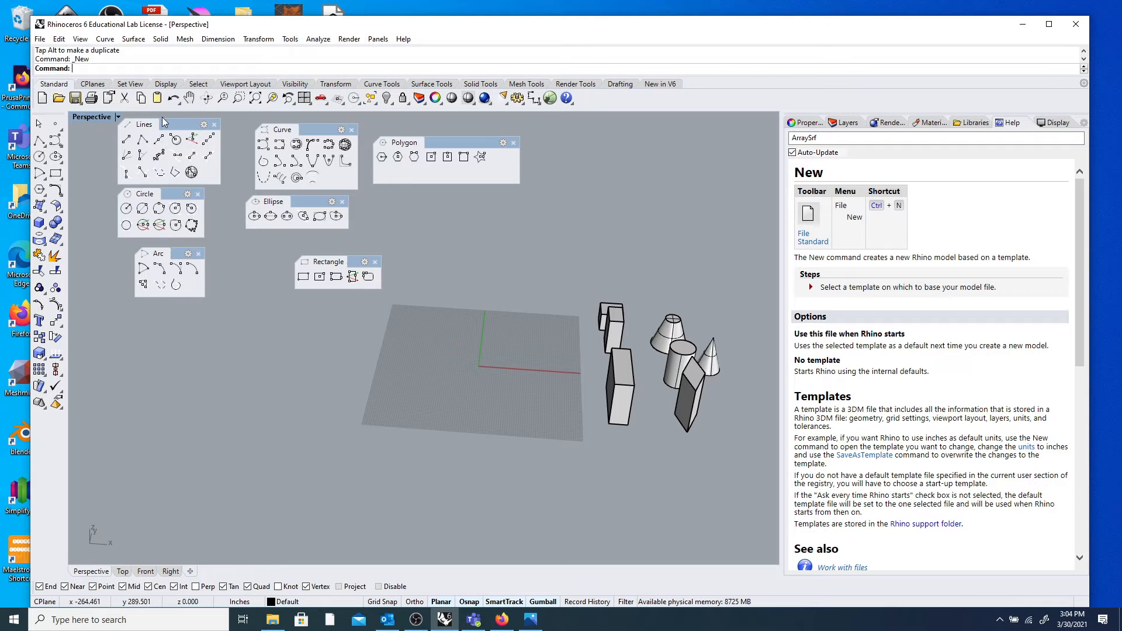
drag(170, 122, 176, 122)
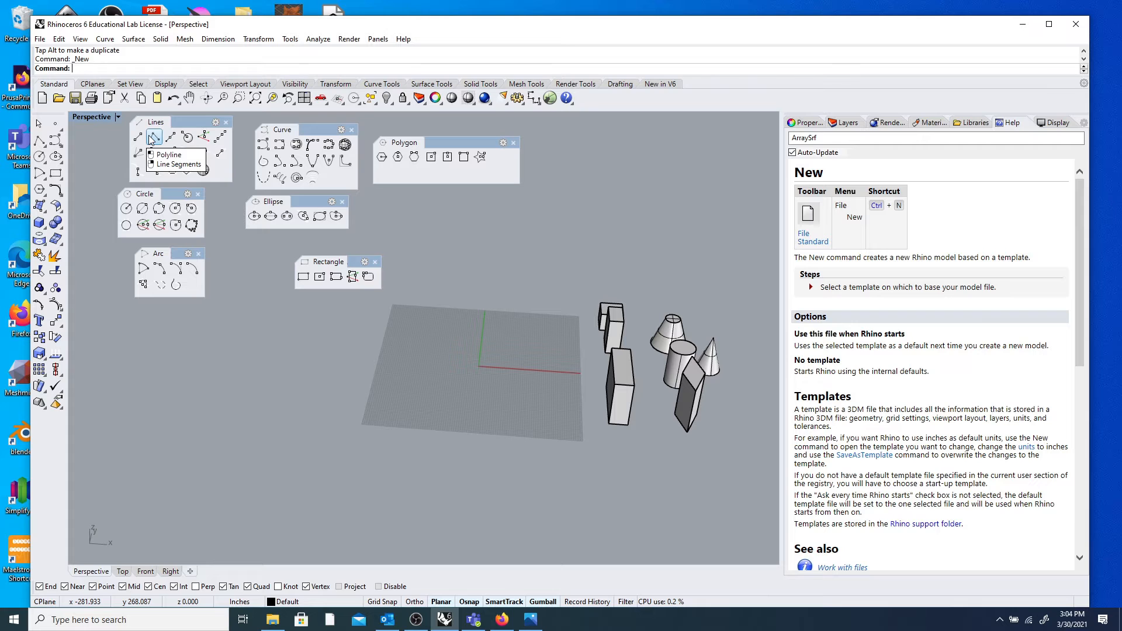
Start a Polyline and click a series of vertices across the grid.
click(154, 138)
scroll(482, 311, up, 8)
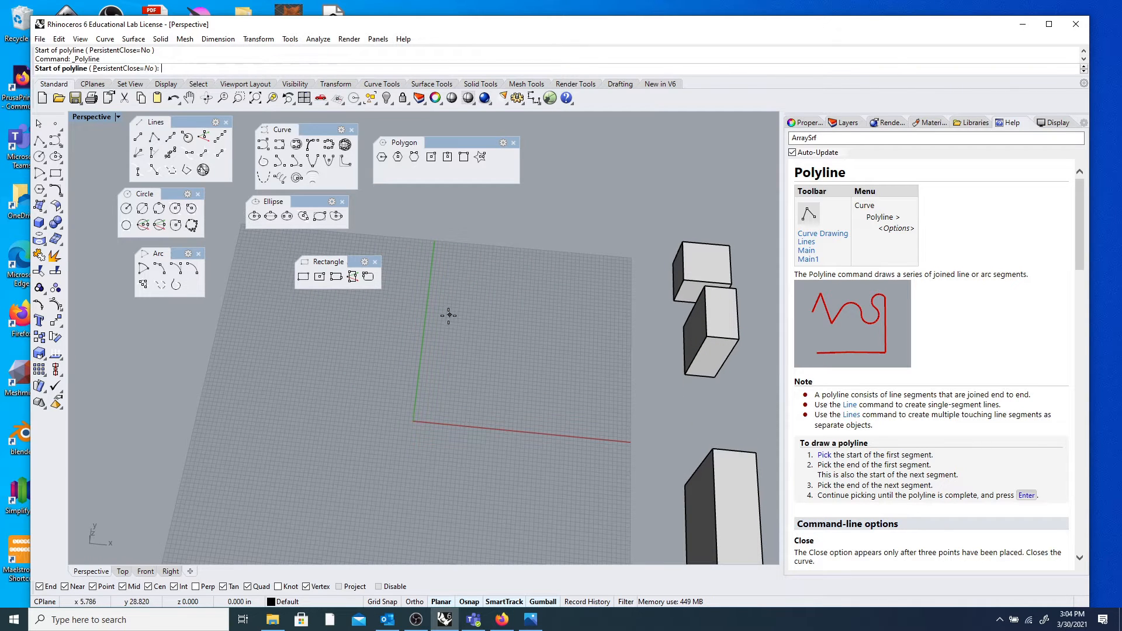
click(448, 316)
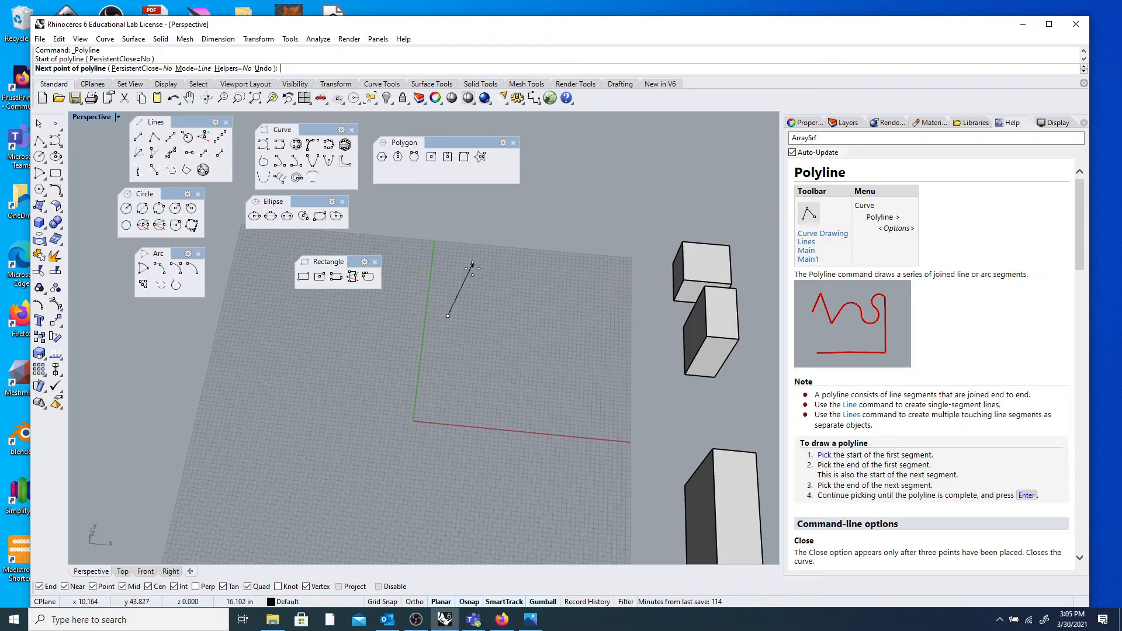
click(496, 276)
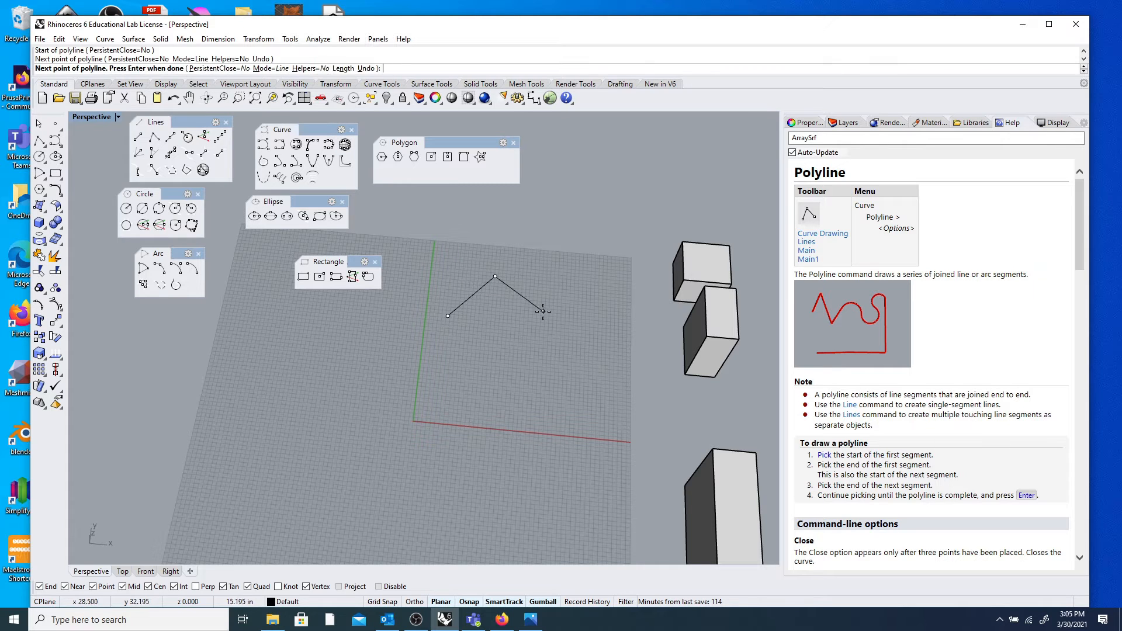
click(571, 312)
click(624, 310)
click(639, 387)
click(560, 388)
click(527, 351)
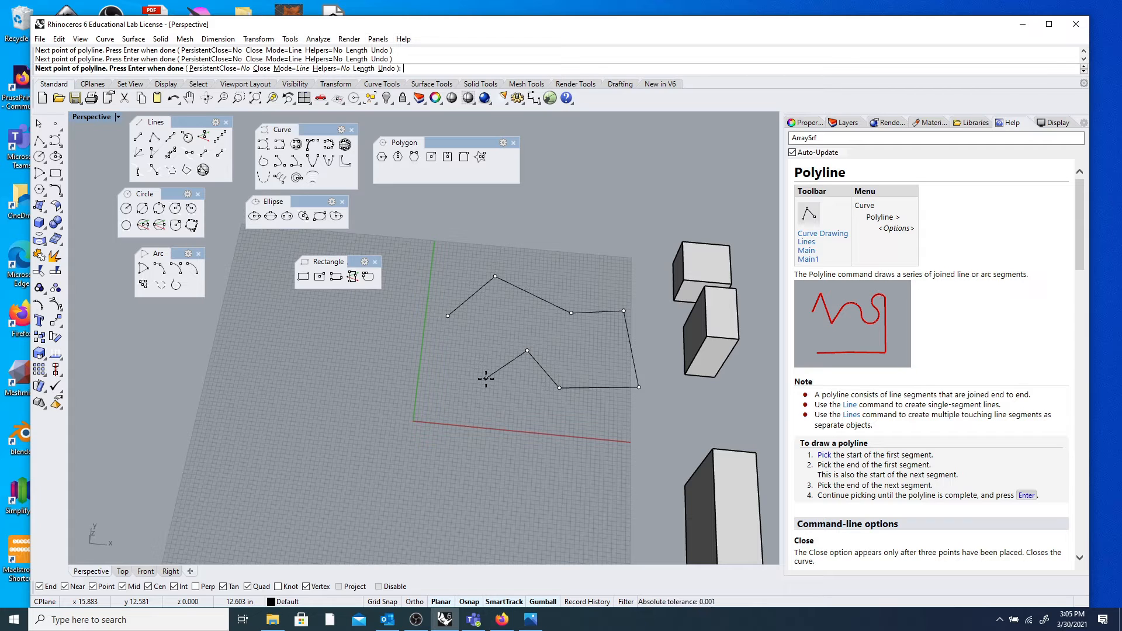
click(448, 315)
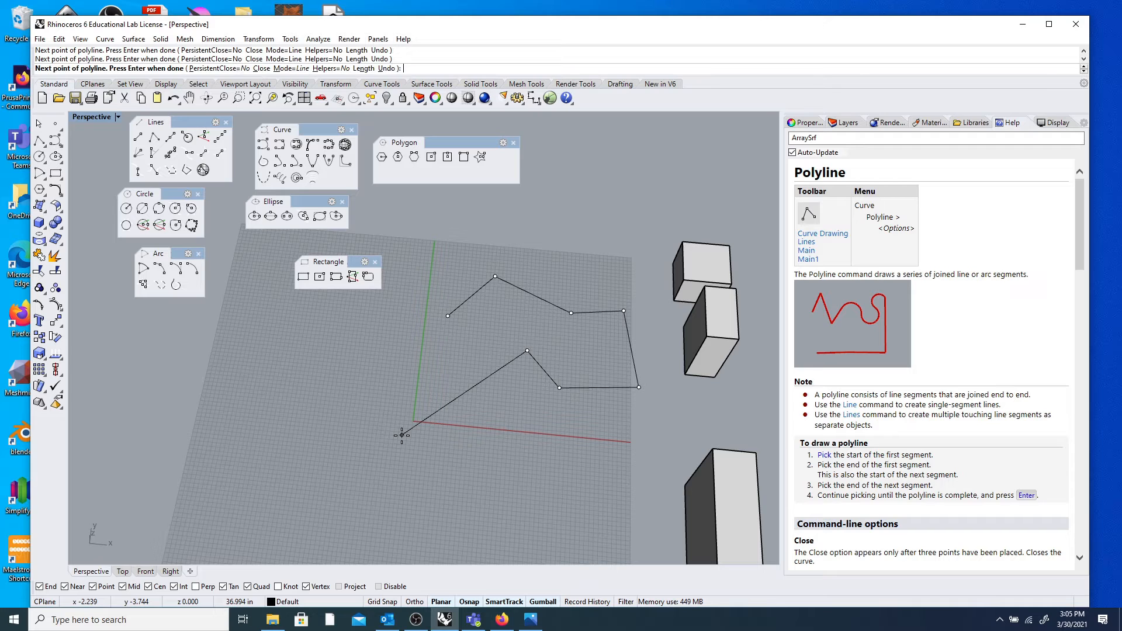
Add a segment exactly 2 inches long, then a vertex far left, and pan toward the start.
text(2)
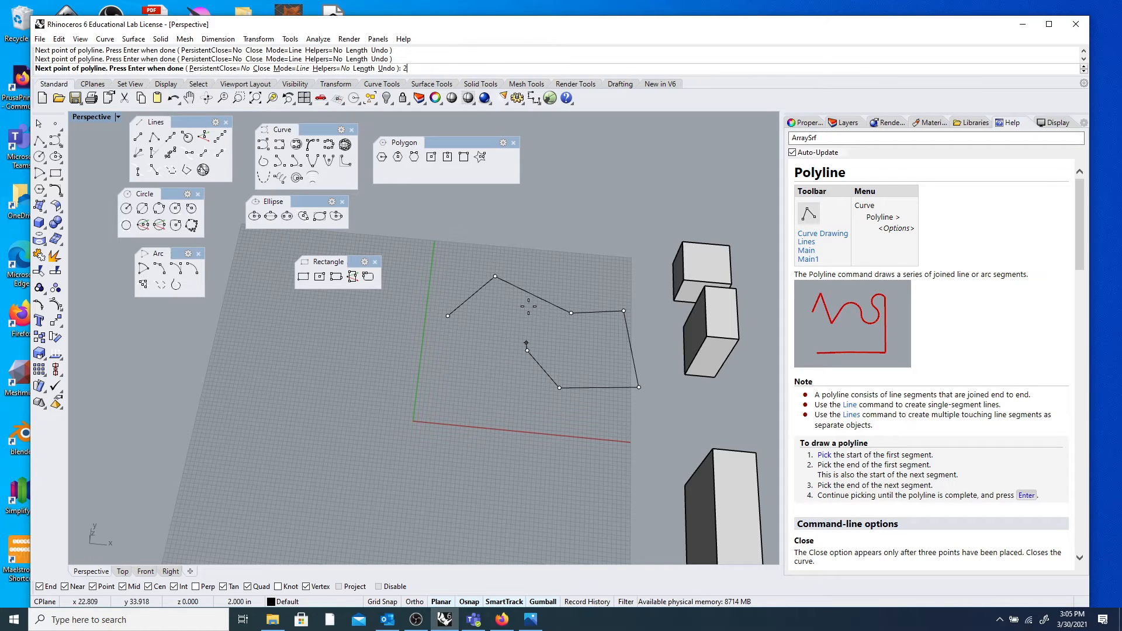
scroll(580, 350, up, 3)
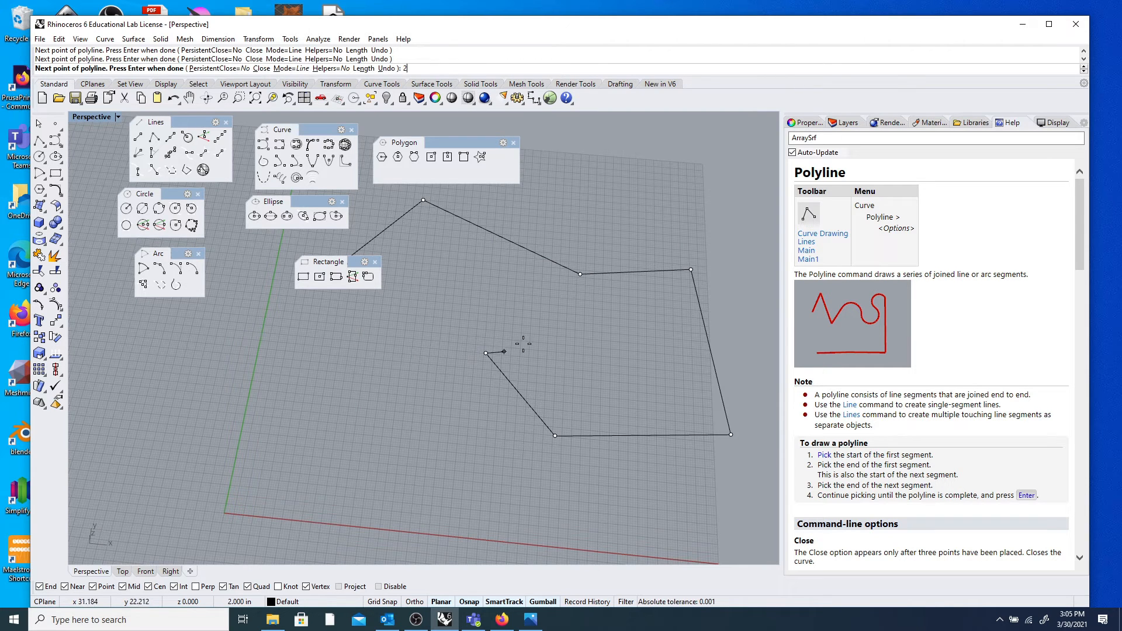
key(Return)
click(444, 367)
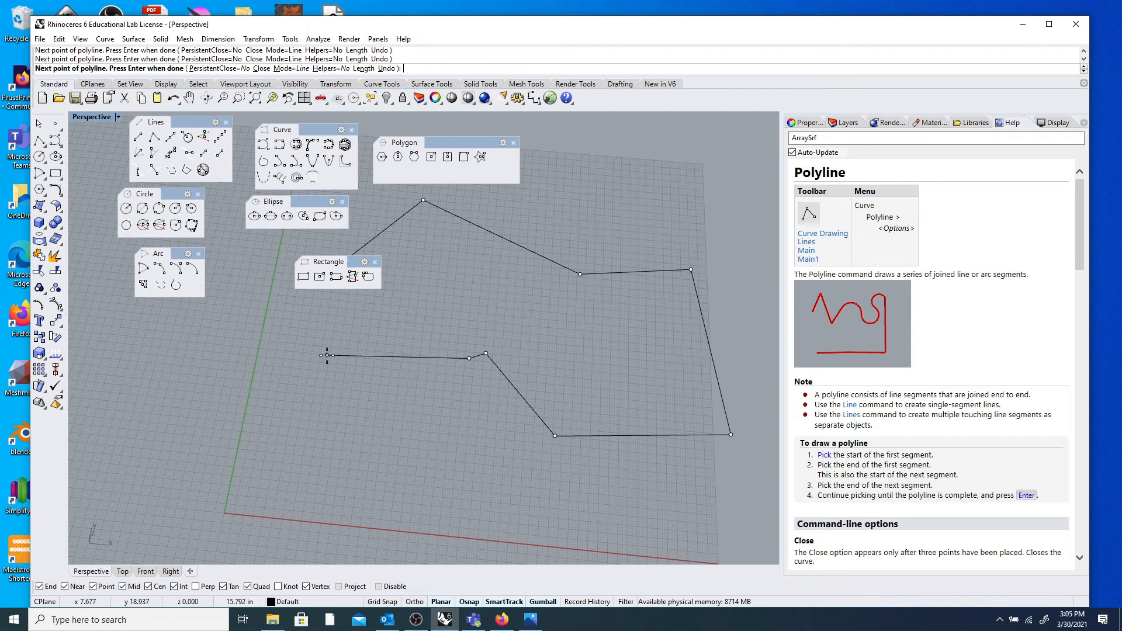
click(341, 421)
scroll(344, 339, down, 3)
scroll(340, 322, up, 2)
scroll(340, 326, down, 1)
scroll(340, 326, up, 4)
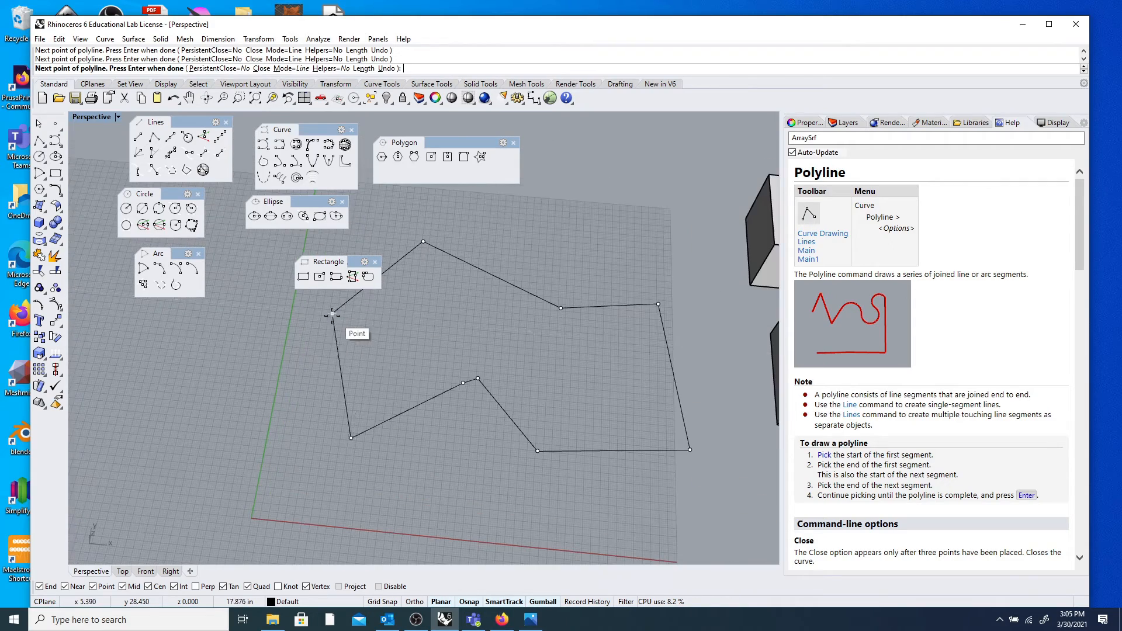
shift+right_drag(357, 327, 504, 506)
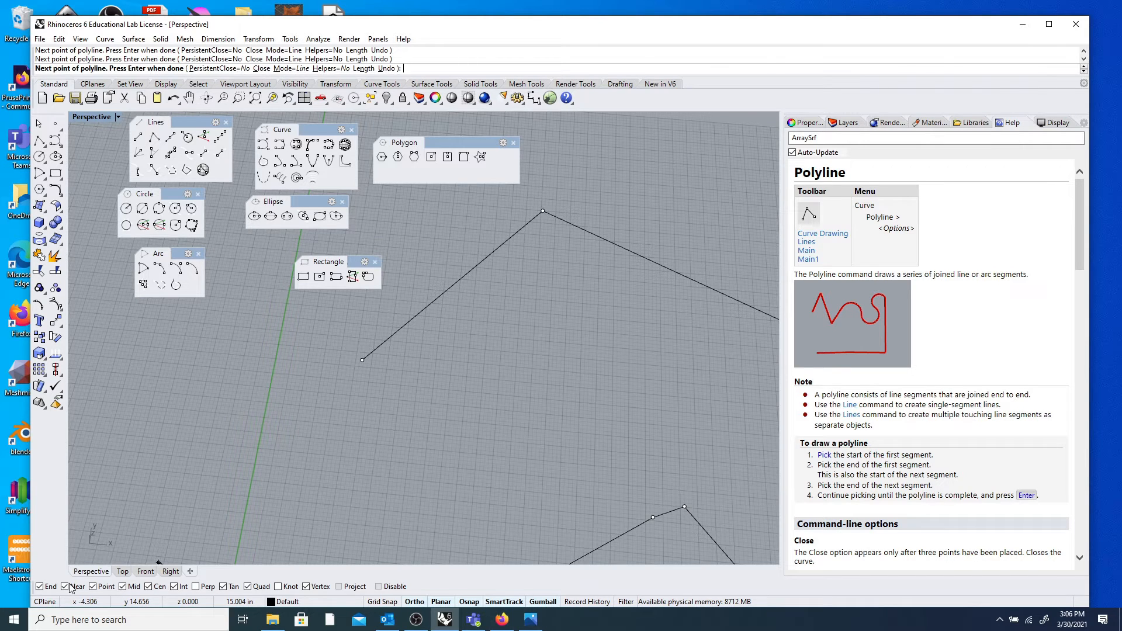
Close the polyline on its start point, then orbit the view and select the finished outline.
click(380, 587)
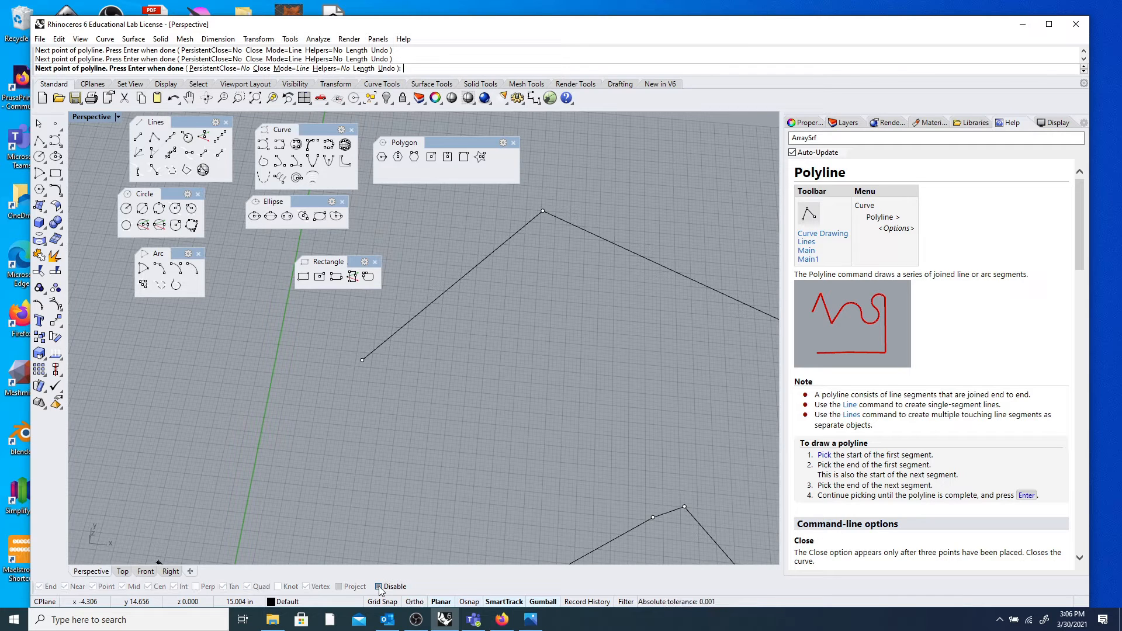
click(43, 587)
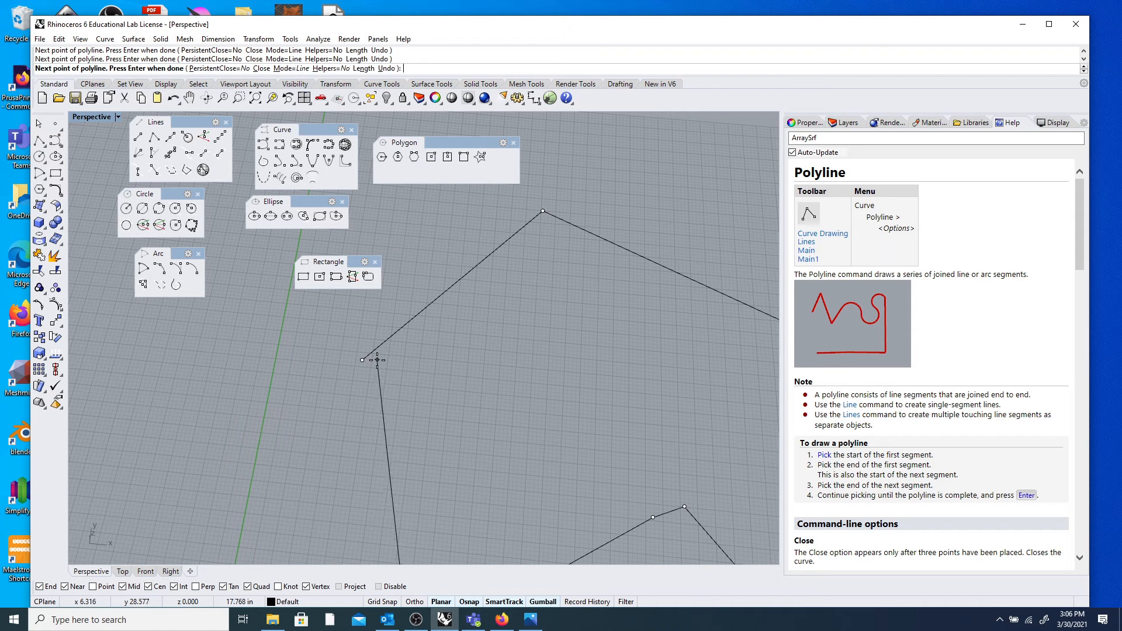
click(362, 359)
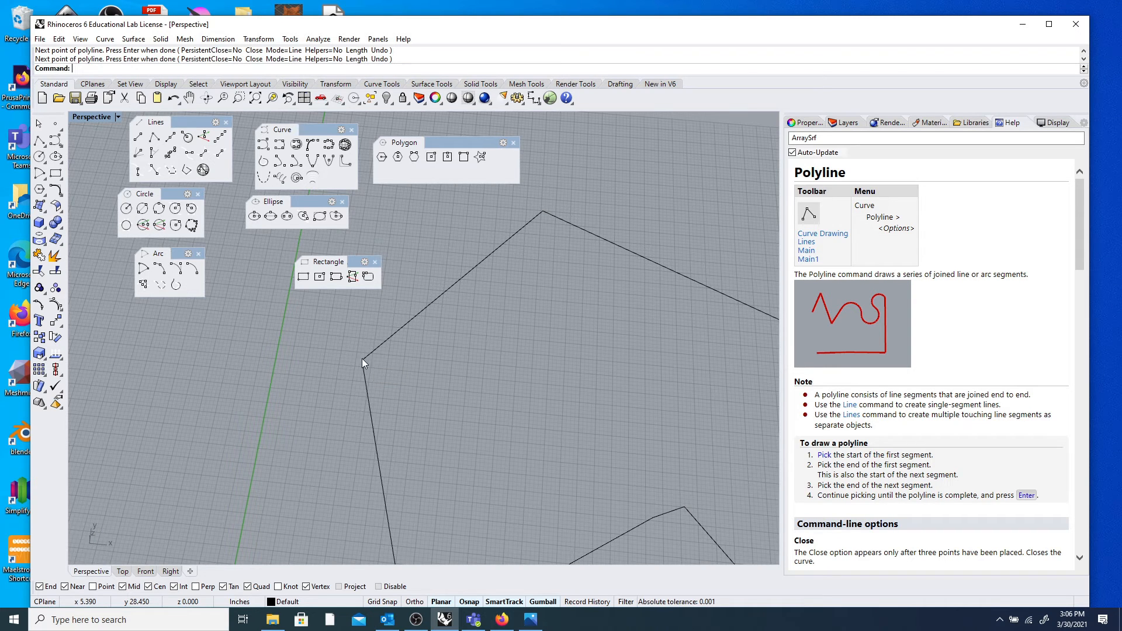
scroll(489, 342, down, 5)
scroll(532, 321, up, 3)
right_drag(532, 322, 538, 381)
click(538, 381)
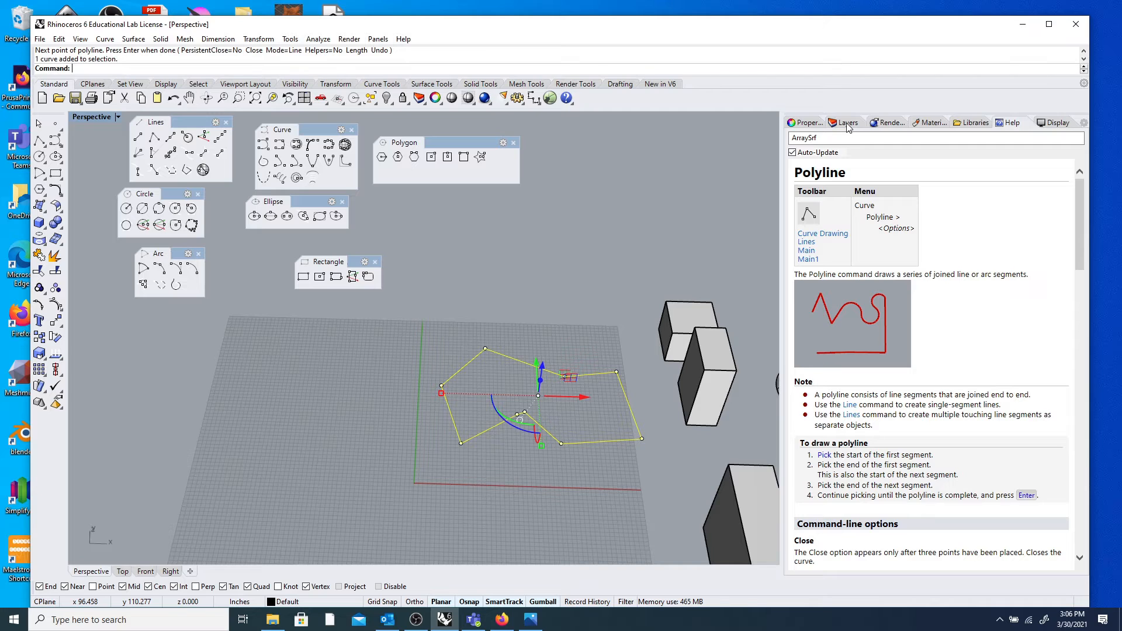
Inspect the closed outline's properties, deselect it, and start a new Polyline.
click(621, 346)
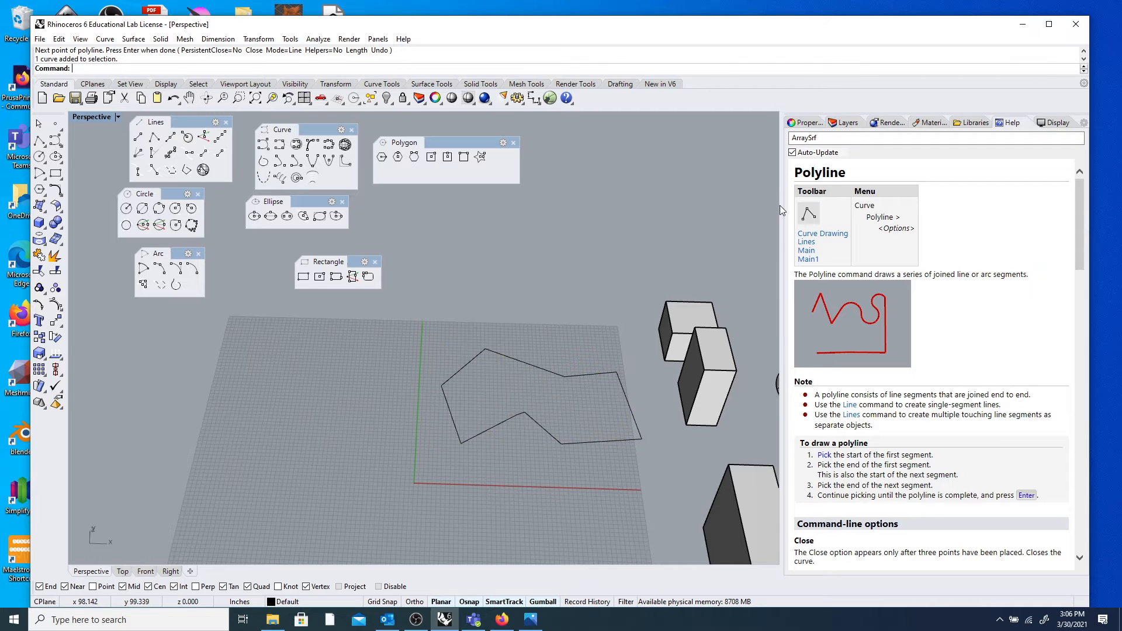
click(807, 123)
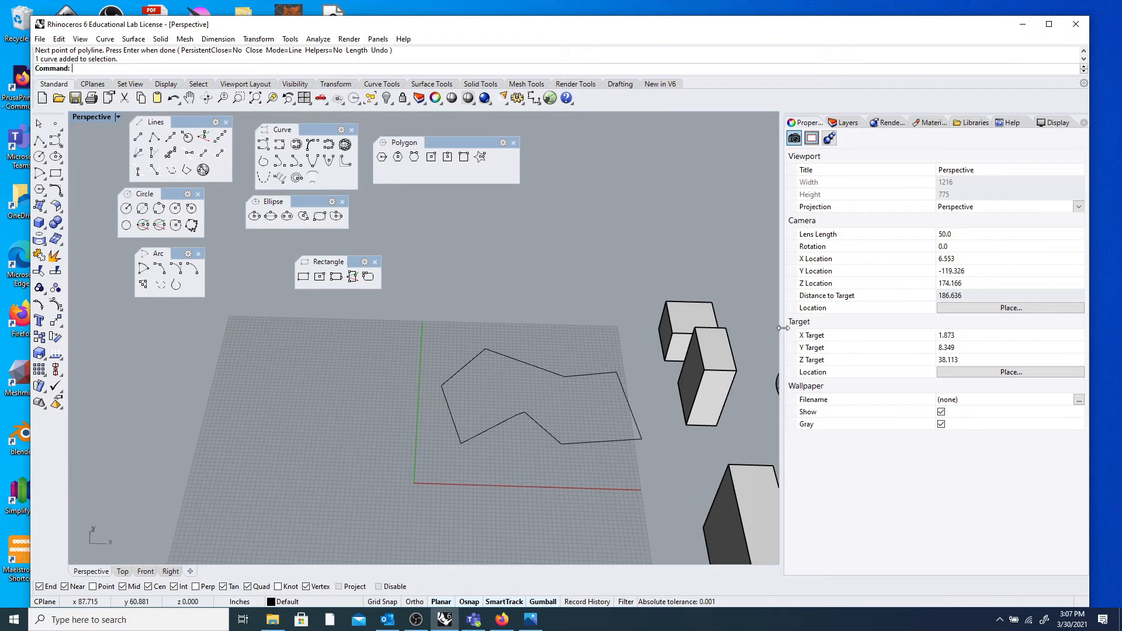
click(529, 363)
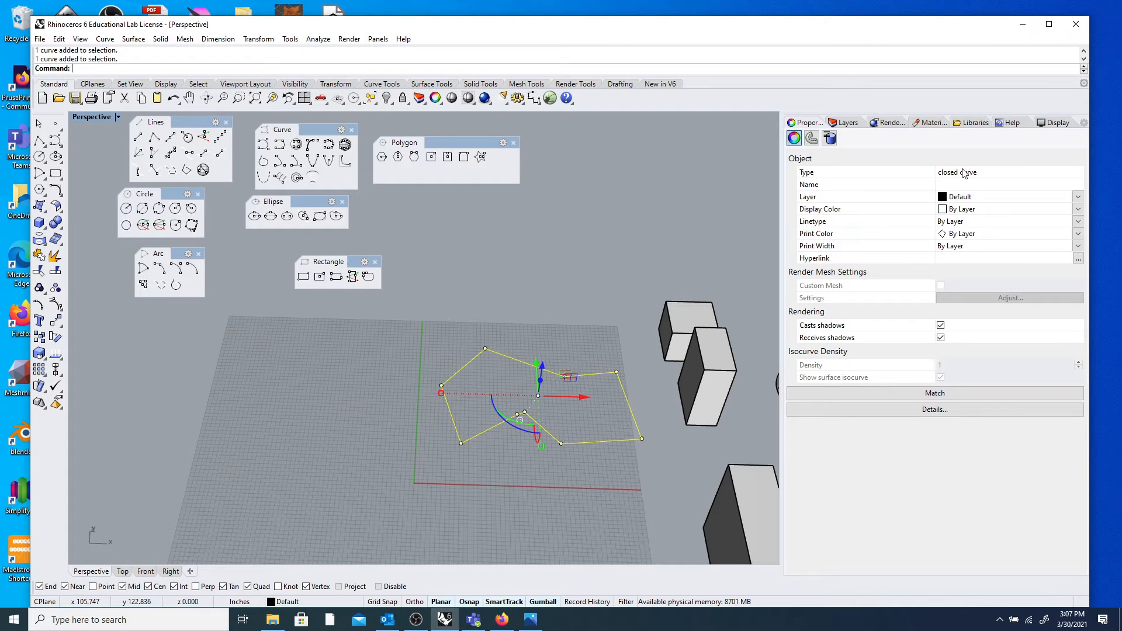
click(549, 336)
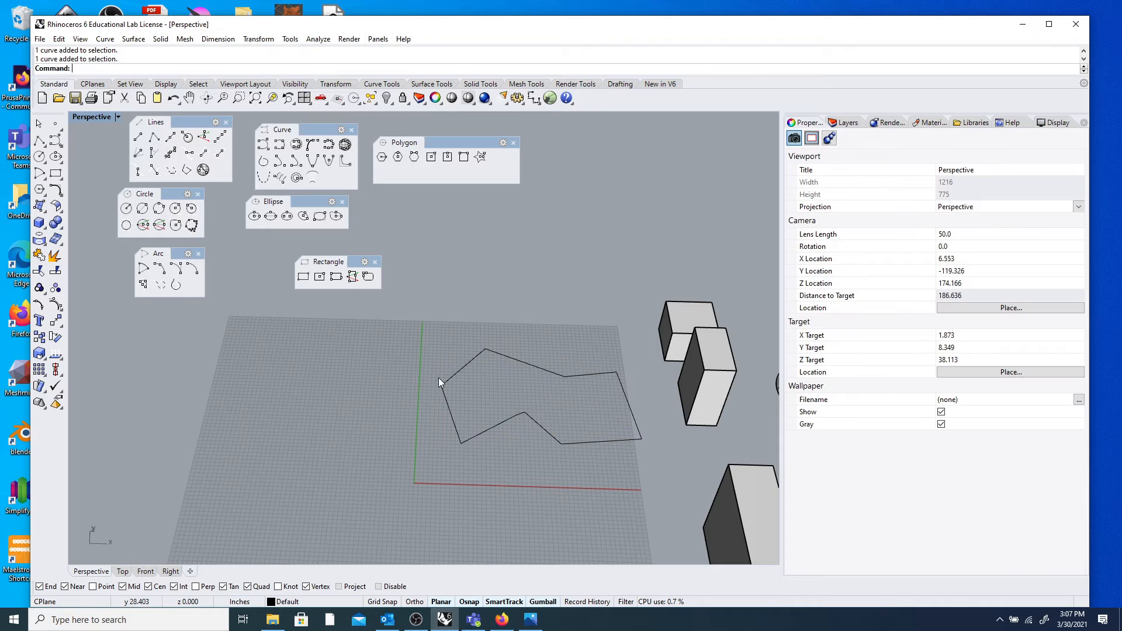
click(39, 140)
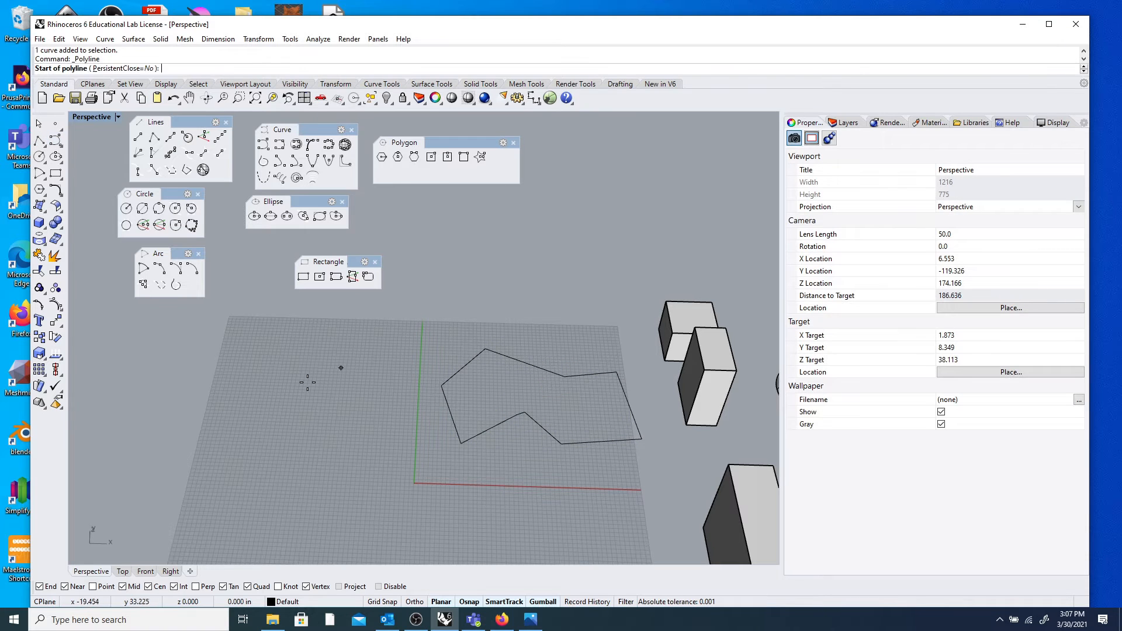
With object snapping disabled, click six polyline vertices left of the closed outline.
click(272, 403)
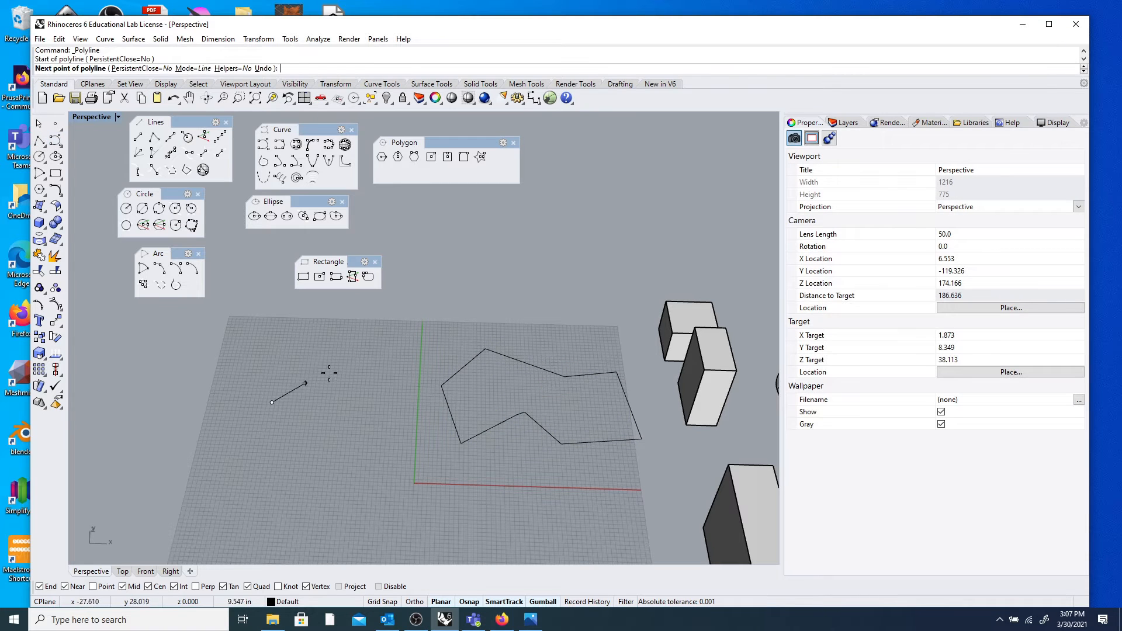
click(379, 587)
click(322, 353)
click(380, 388)
click(421, 436)
click(413, 483)
click(358, 499)
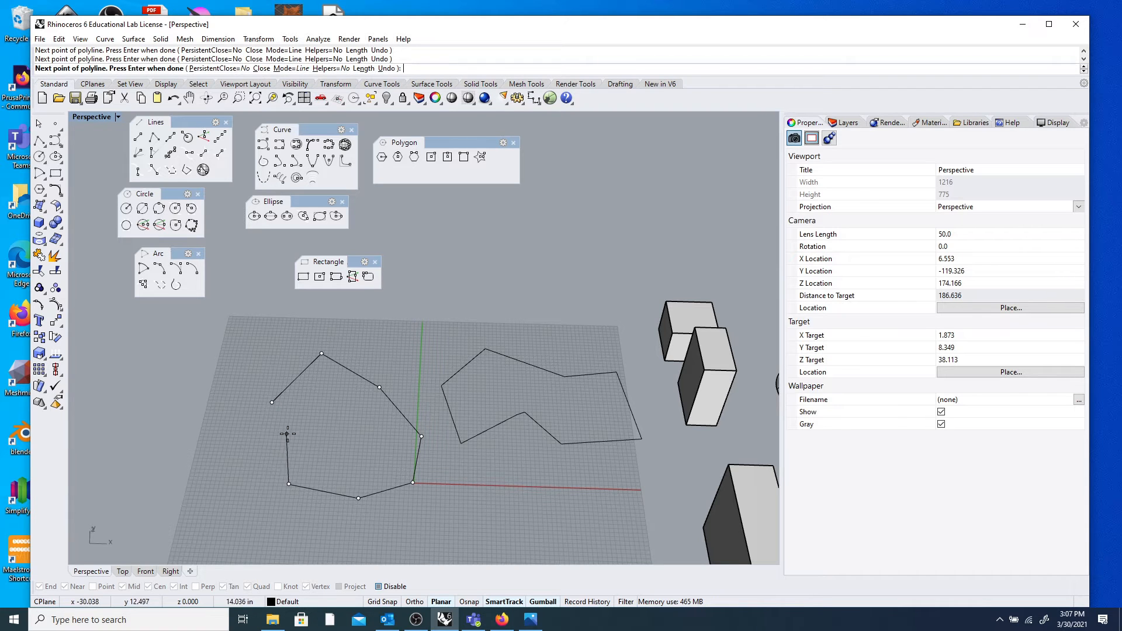
Zoom in on the start point, finish the polyline open, and select it to check it.
scroll(270, 402, up, 5)
scroll(271, 410, up, 6)
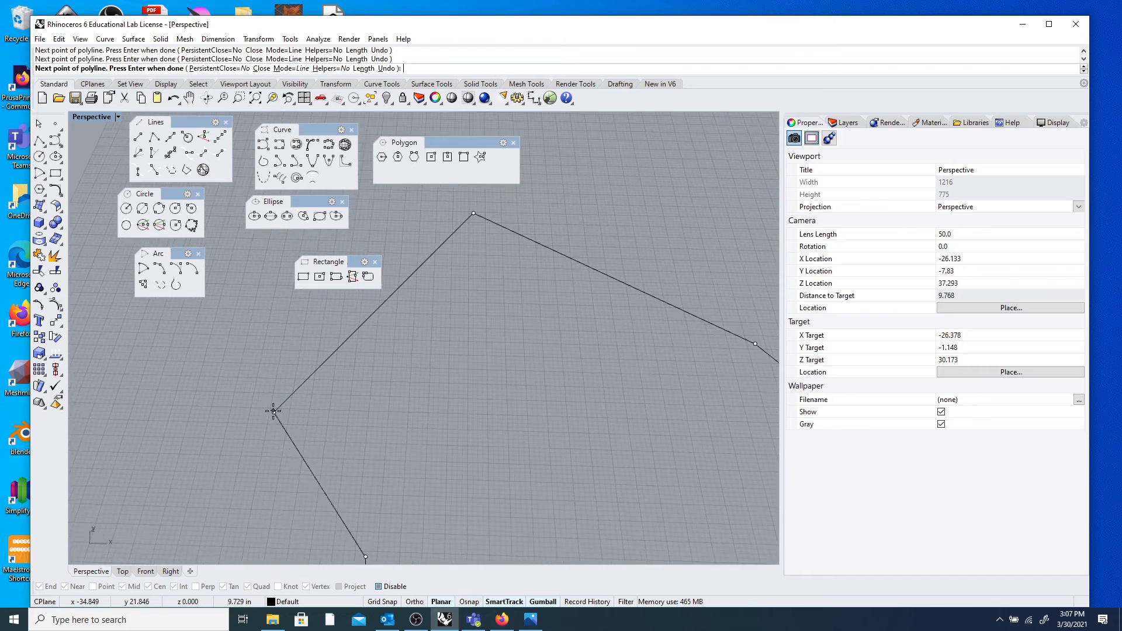
scroll(272, 412, up, 5)
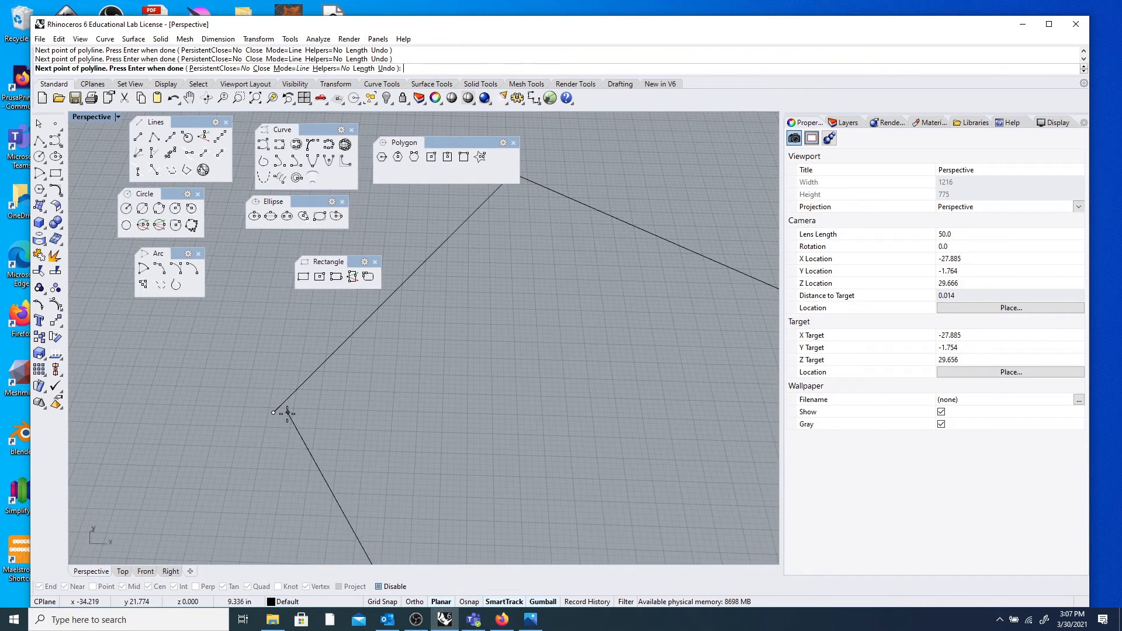
scroll(278, 412, up, 2)
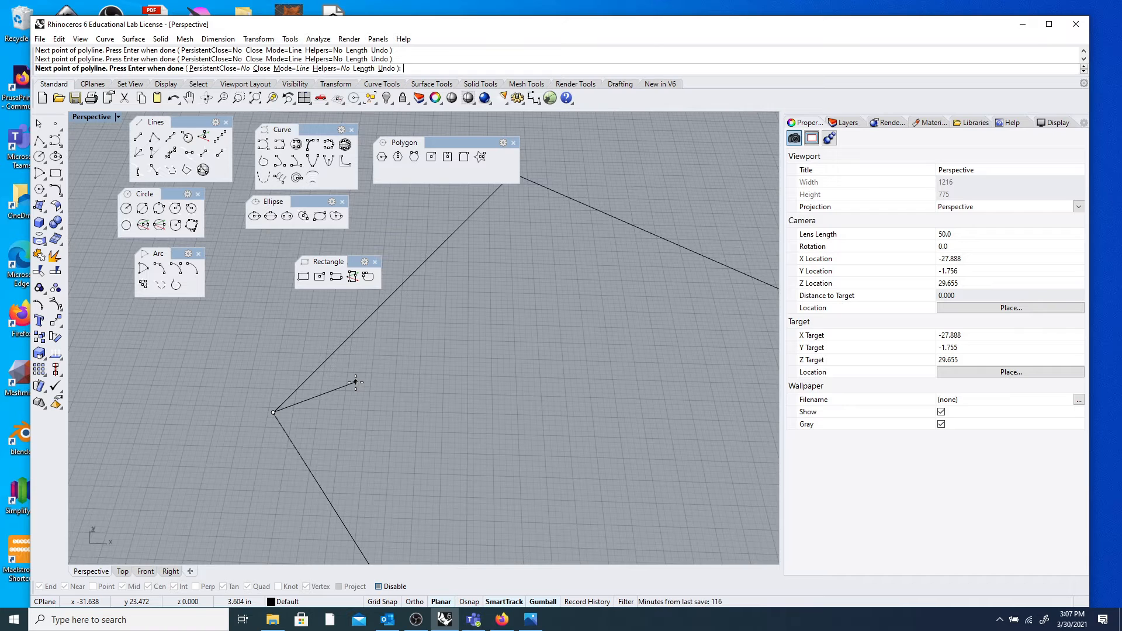
key(Return)
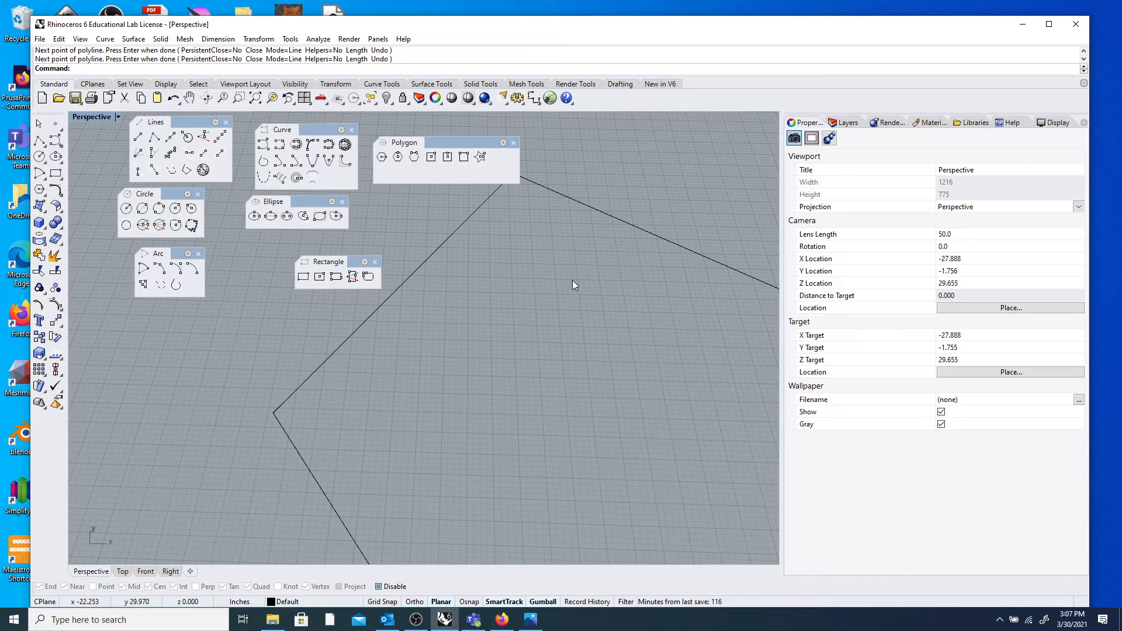
click(623, 220)
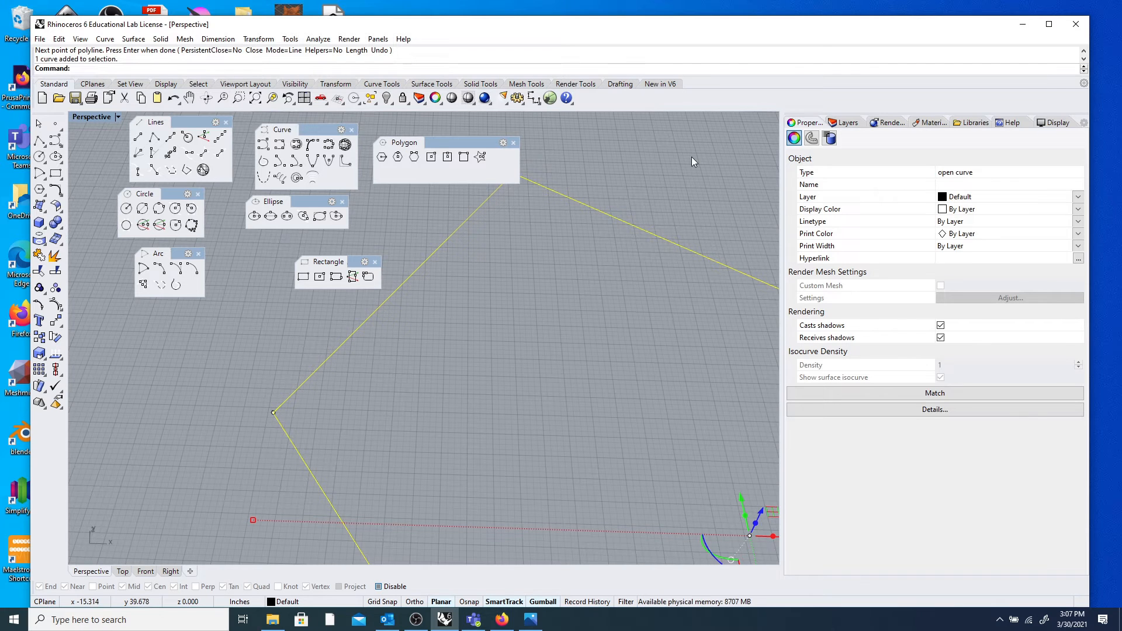
scroll(292, 403, down, 15)
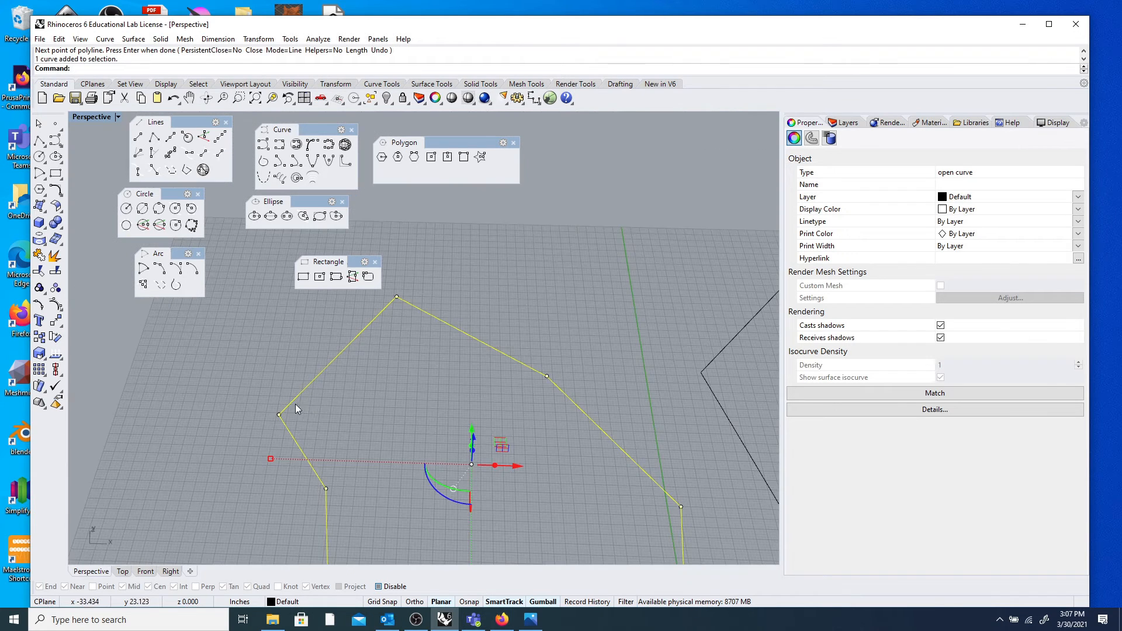
Zoom in on the open polyline's unjoined ends and delete the polyline.
scroll(295, 407, up, 18)
scroll(319, 412, up, 16)
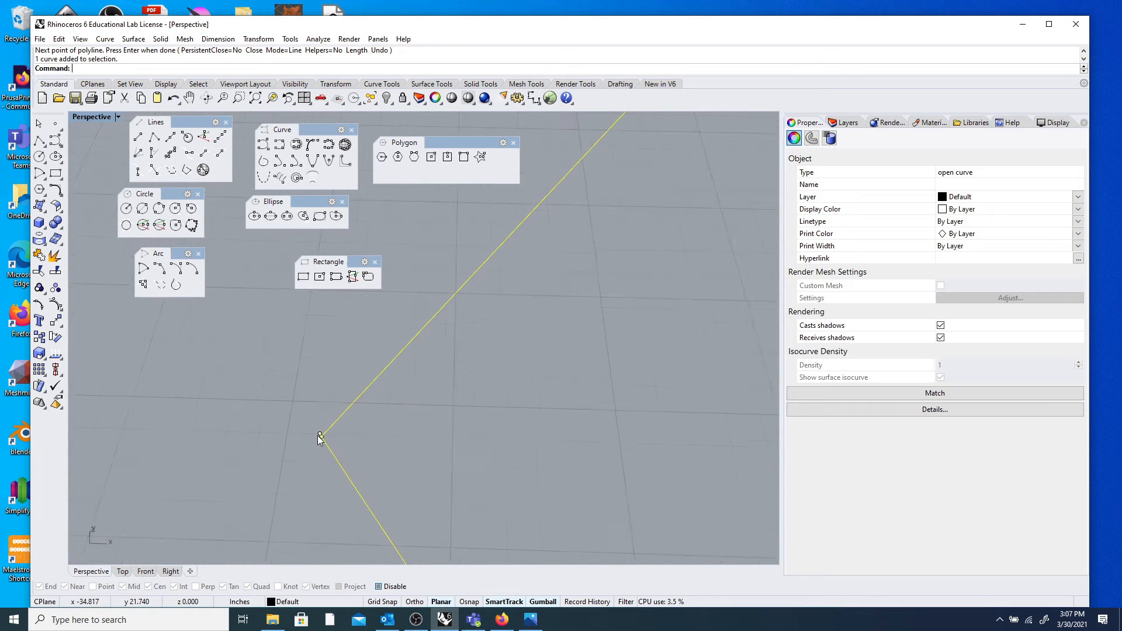
scroll(310, 426, up, 15)
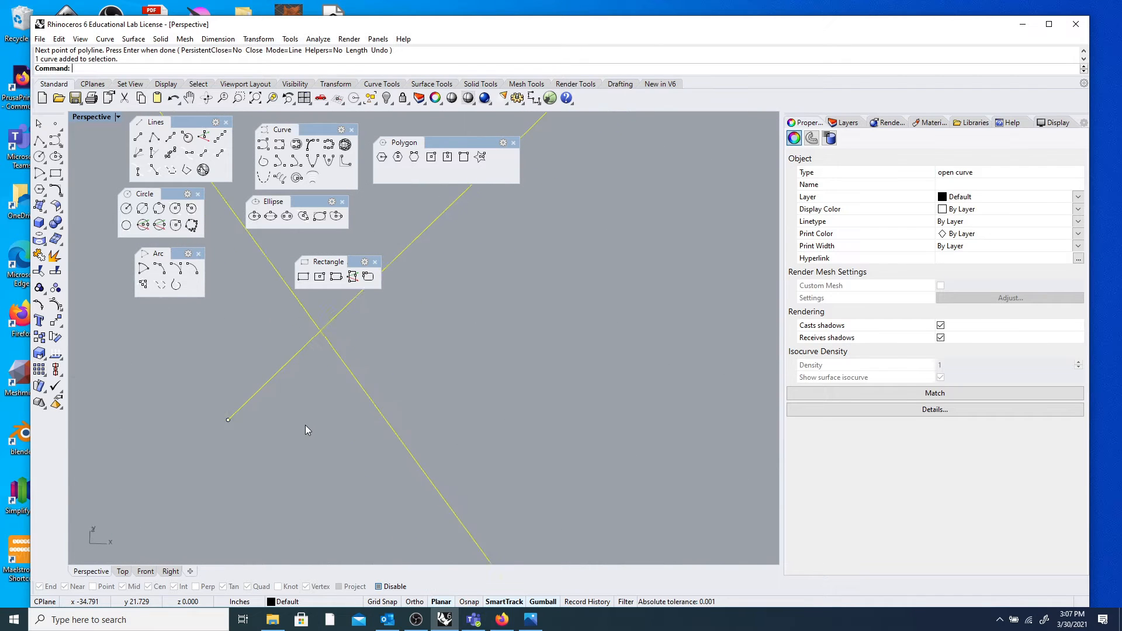
scroll(304, 421, down, 16)
scroll(304, 416, up, 7)
scroll(304, 418, down, 6)
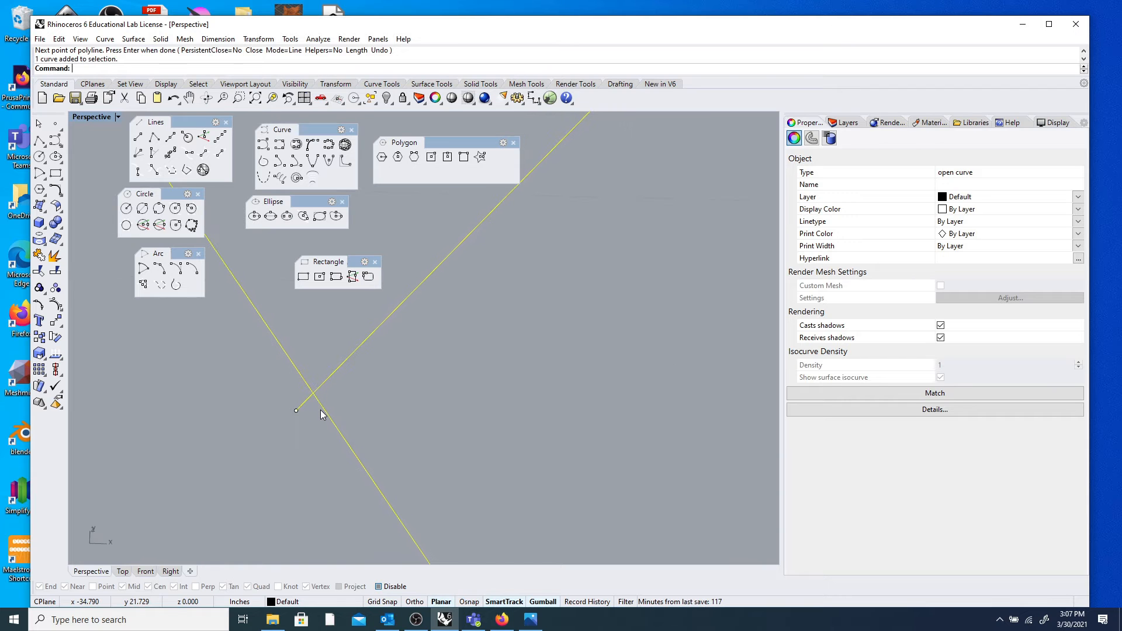
scroll(322, 389, down, 10)
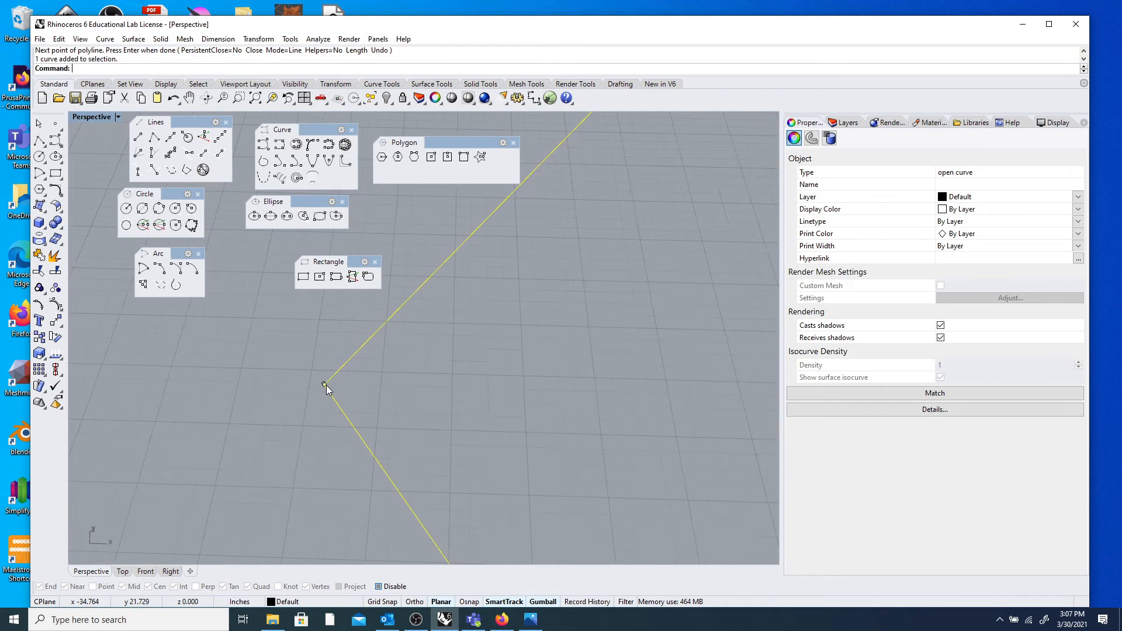
scroll(340, 383, down, 5)
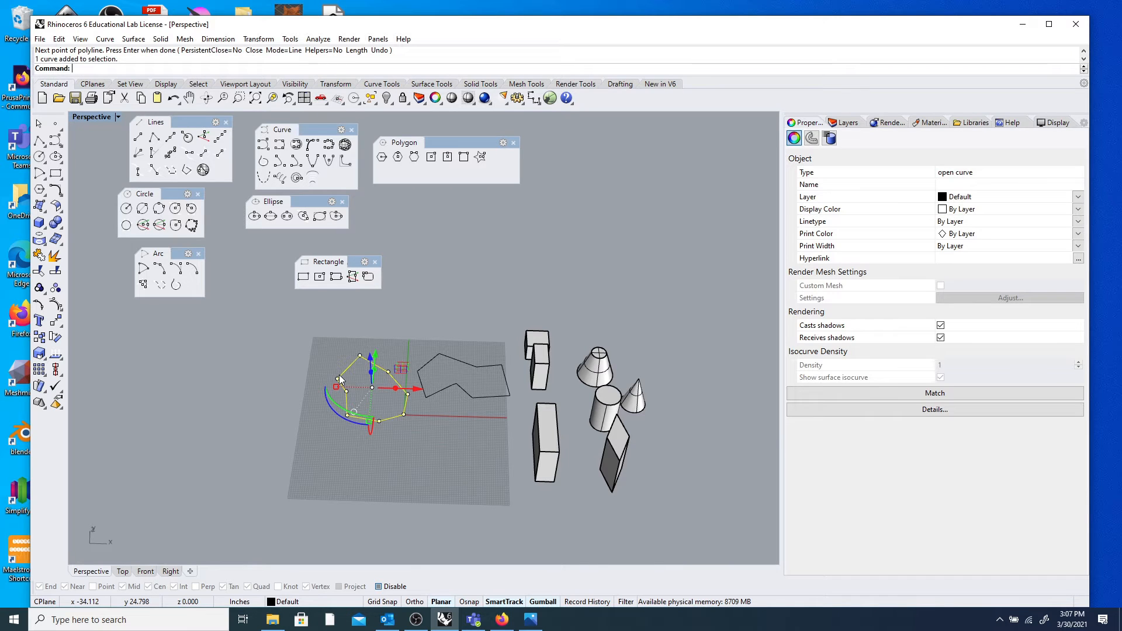
key(Delete)
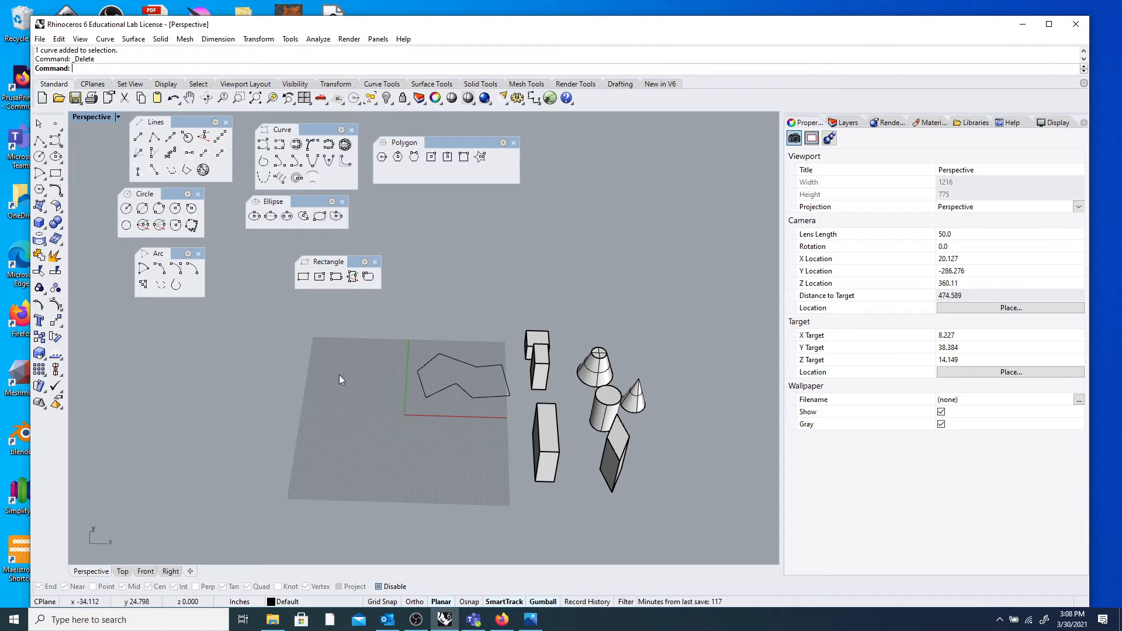
Zoom back out and check the remaining closed outline by selecting and deselecting it.
scroll(443, 367, up, 10)
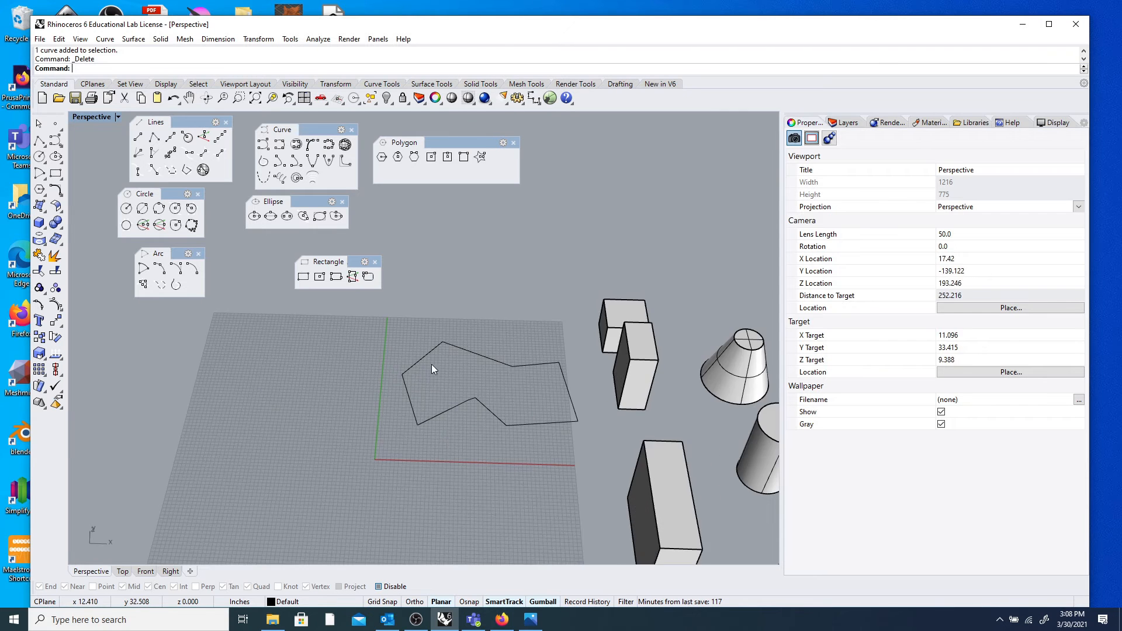
scroll(471, 365, down, 4)
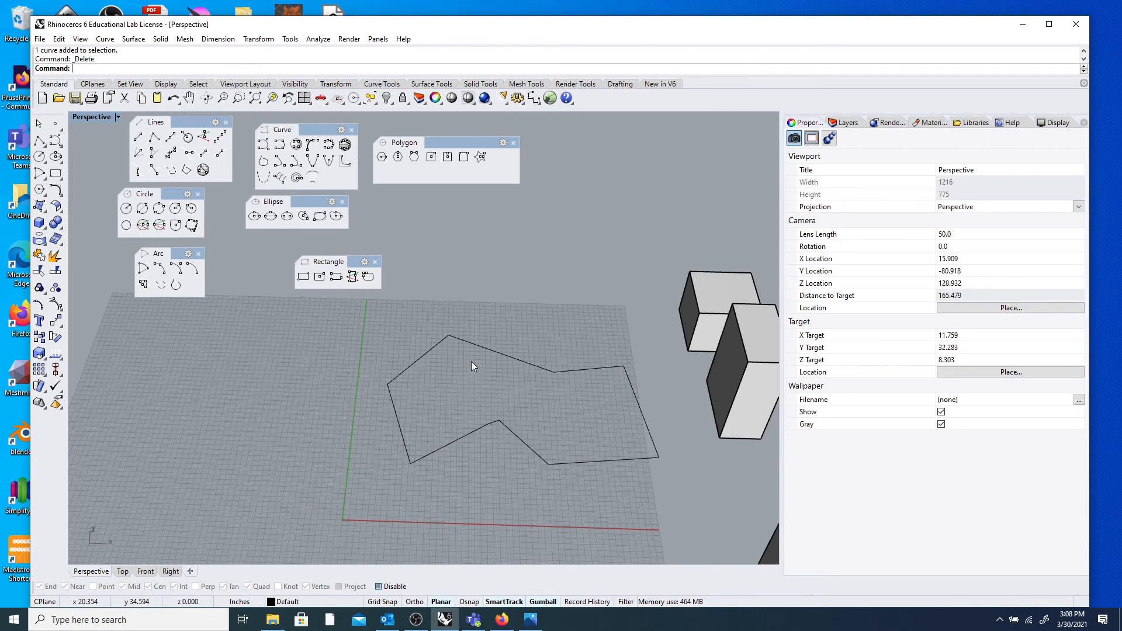
scroll(475, 363, up, 3)
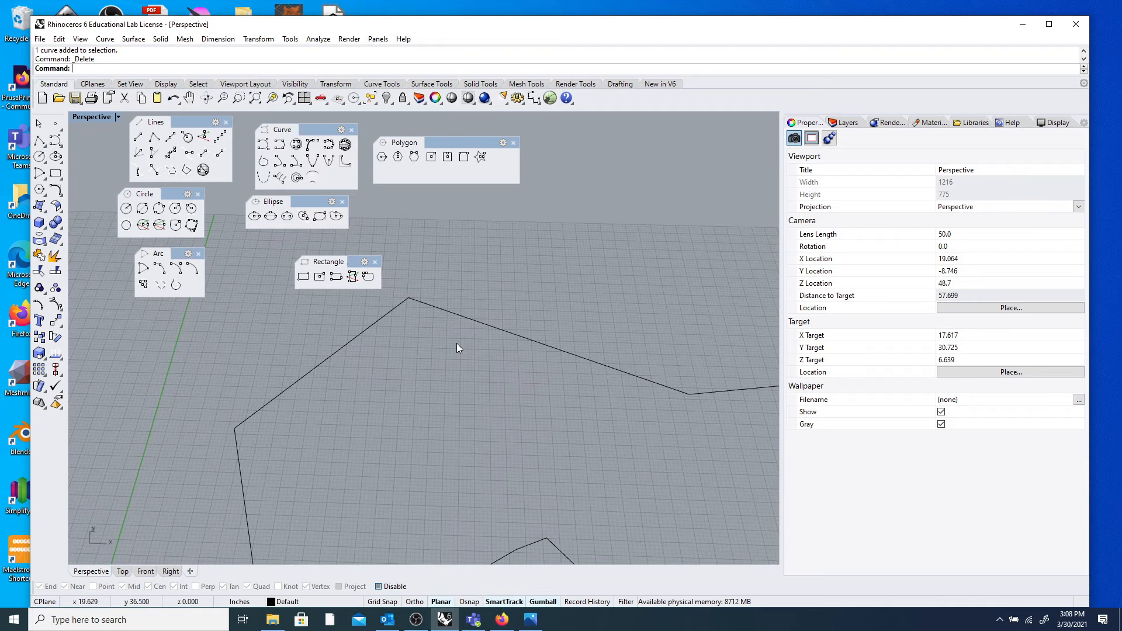
scroll(475, 346, down, 4)
click(501, 350)
click(500, 316)
scroll(504, 320, down, 1)
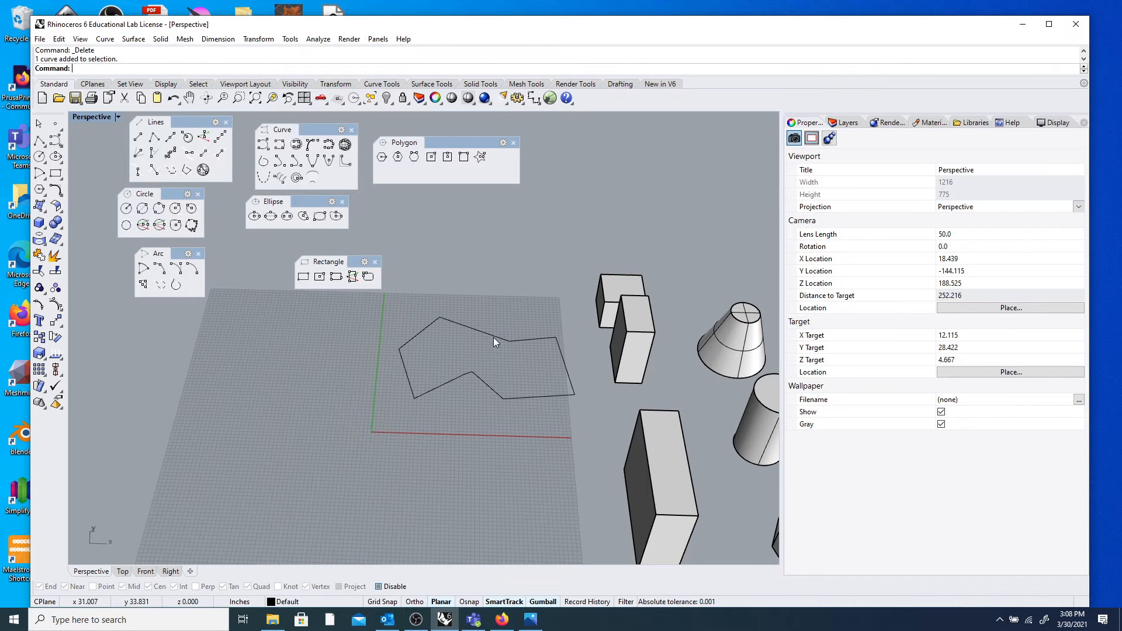
Select the closed outline and browse the Solid menu's Extrude Curve submenu options.
click(494, 337)
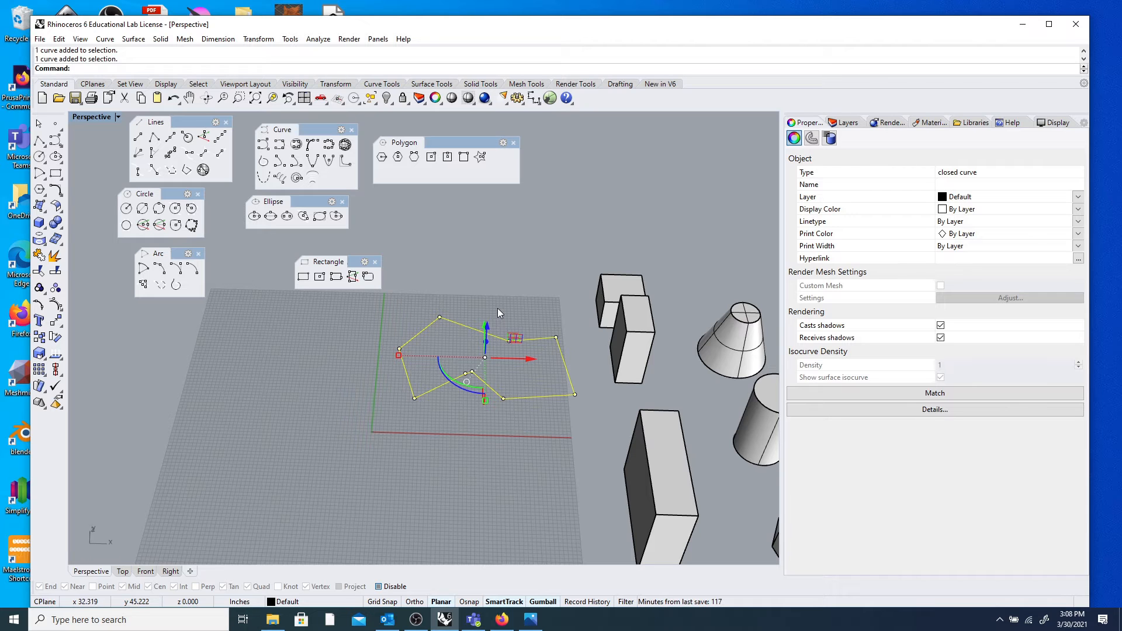
scroll(499, 304, up, 5)
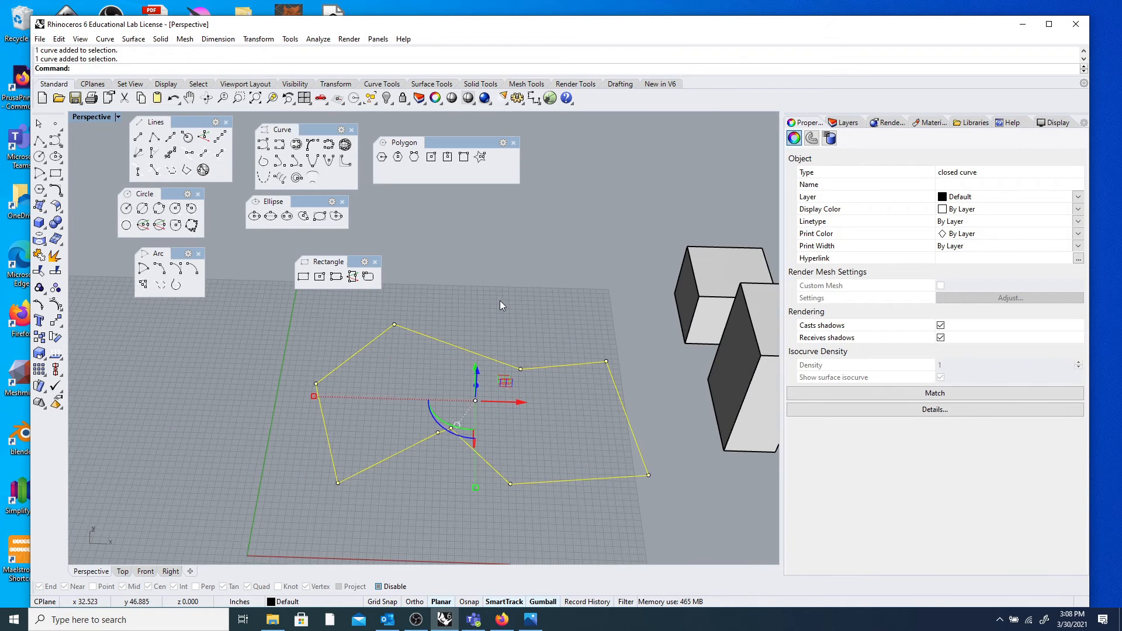
scroll(492, 307, down, 2)
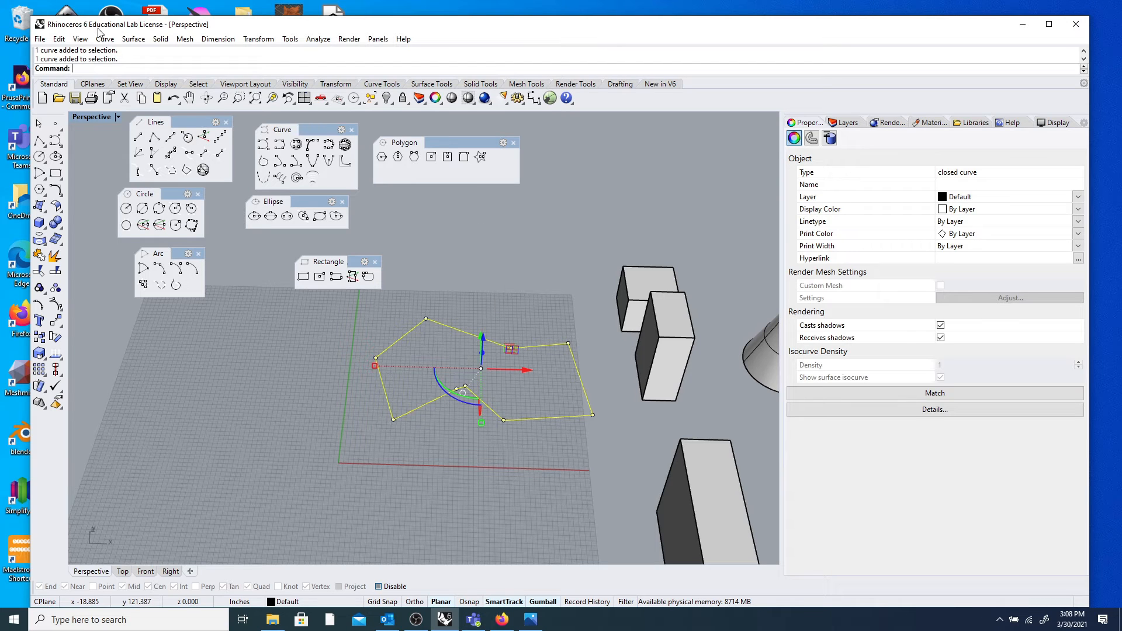
click(161, 39)
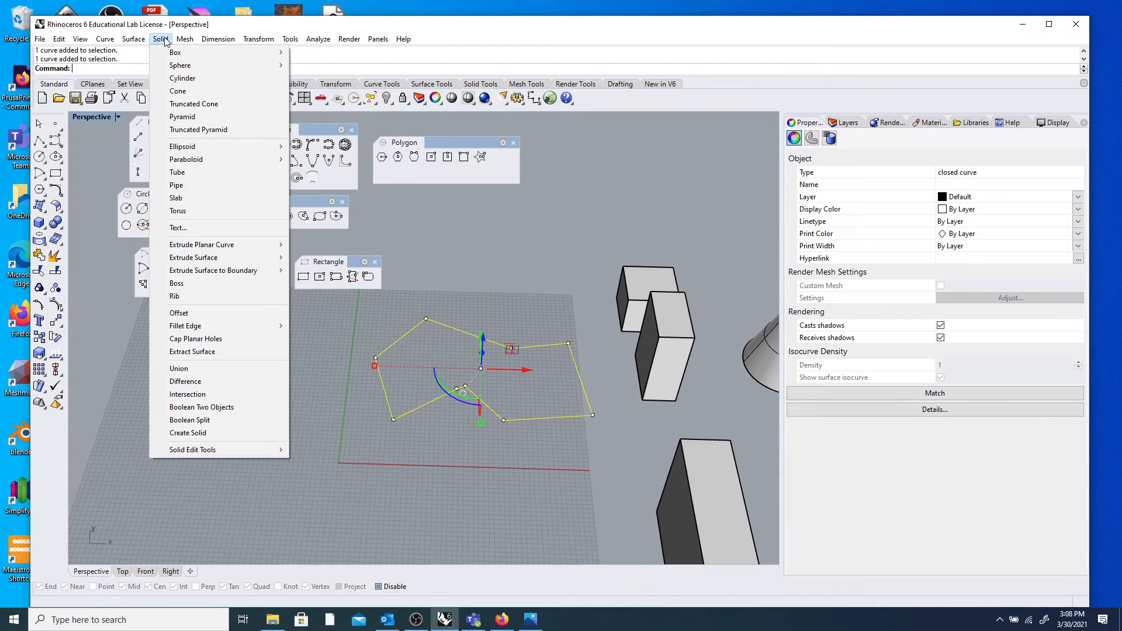
mouse_move(134, 40)
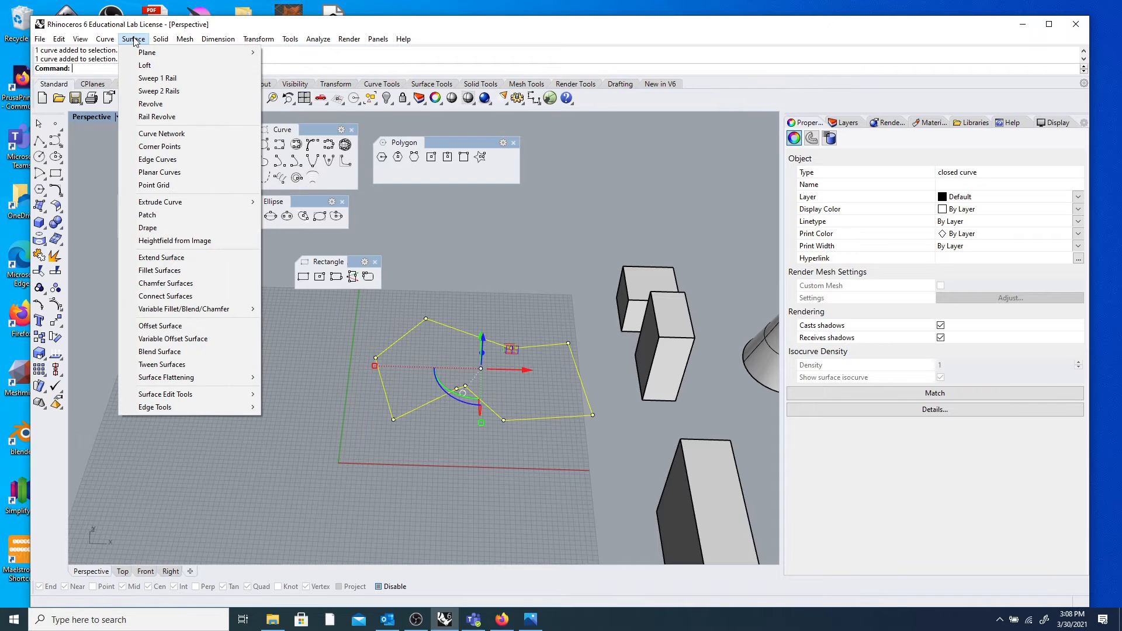
mouse_move(176, 205)
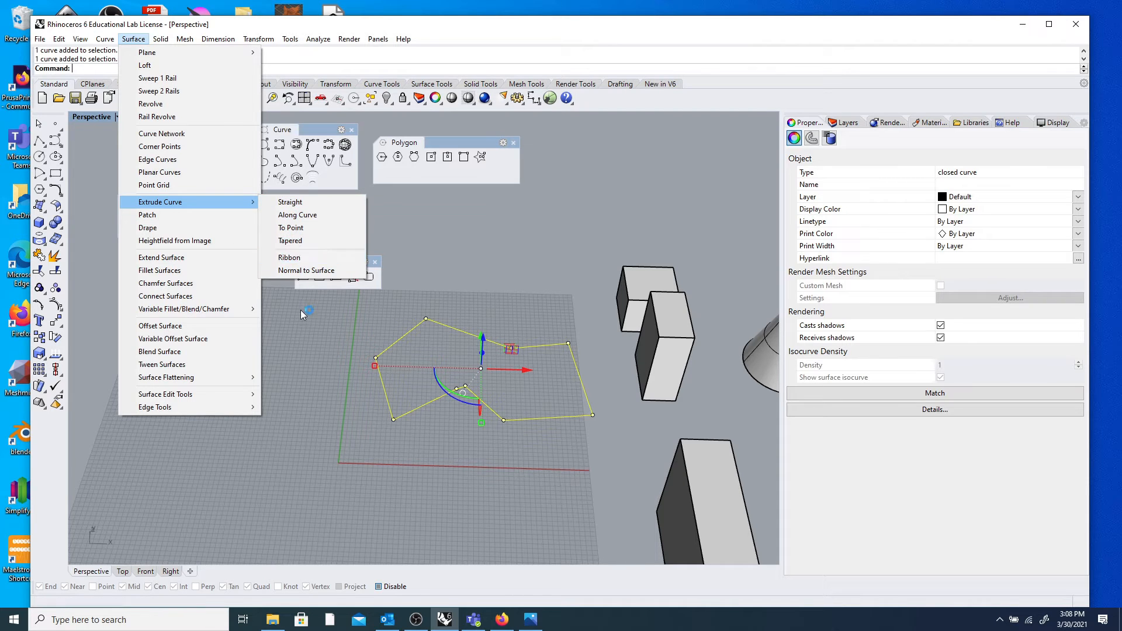
click(314, 319)
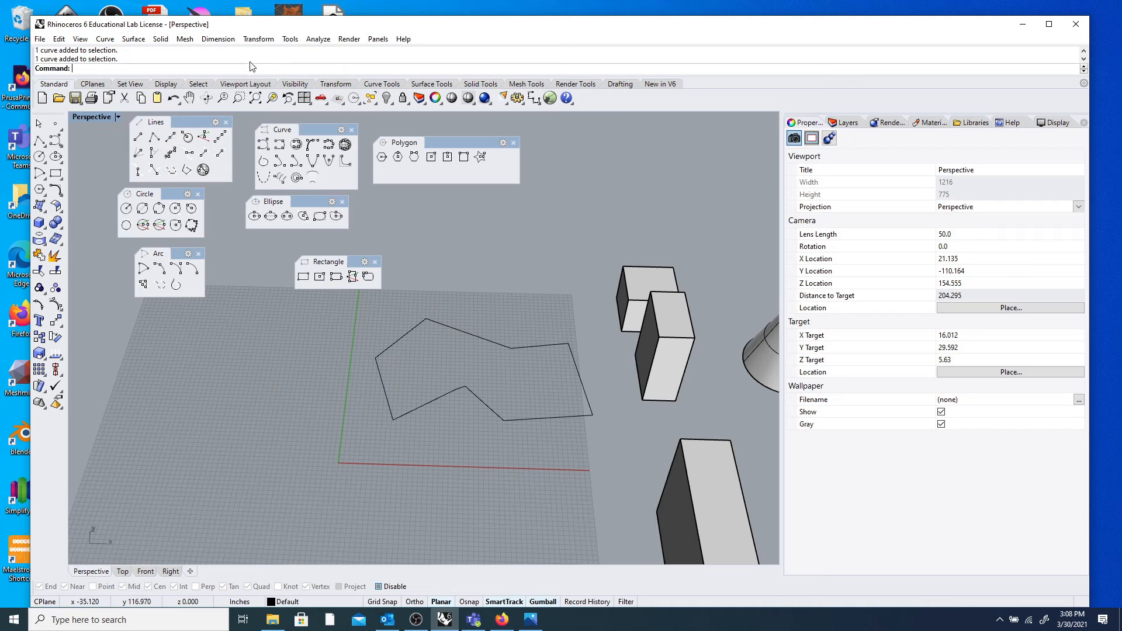
Run ExtrudeCrv from the typed 'Extrude' suggestion and pick the closed outline to extrude.
text(ExtrudeCrv)
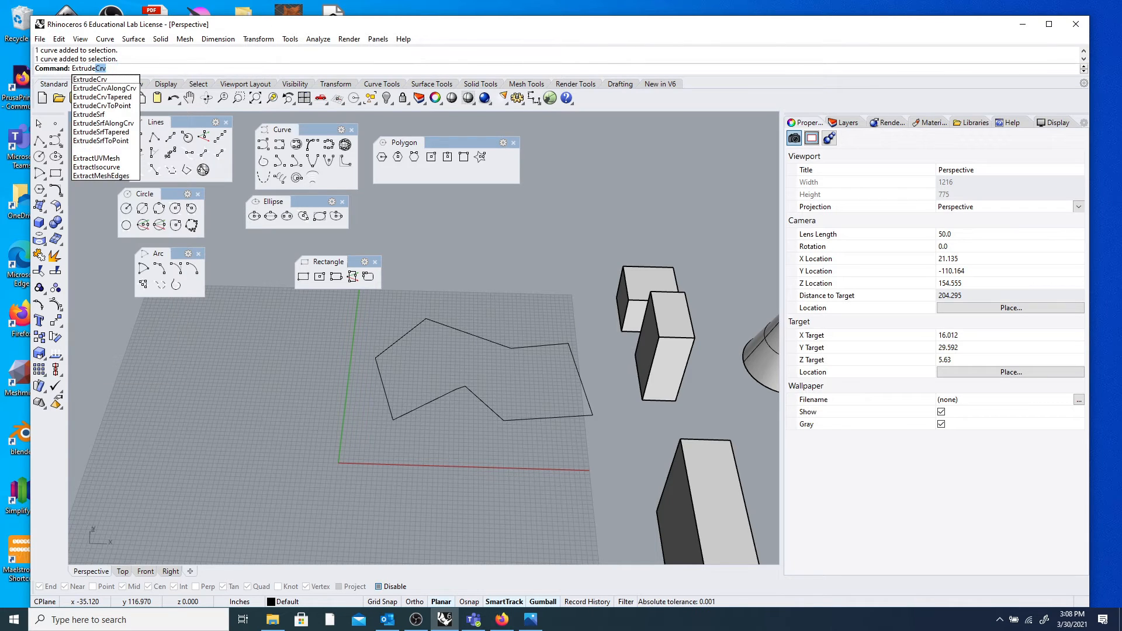
click(1009, 123)
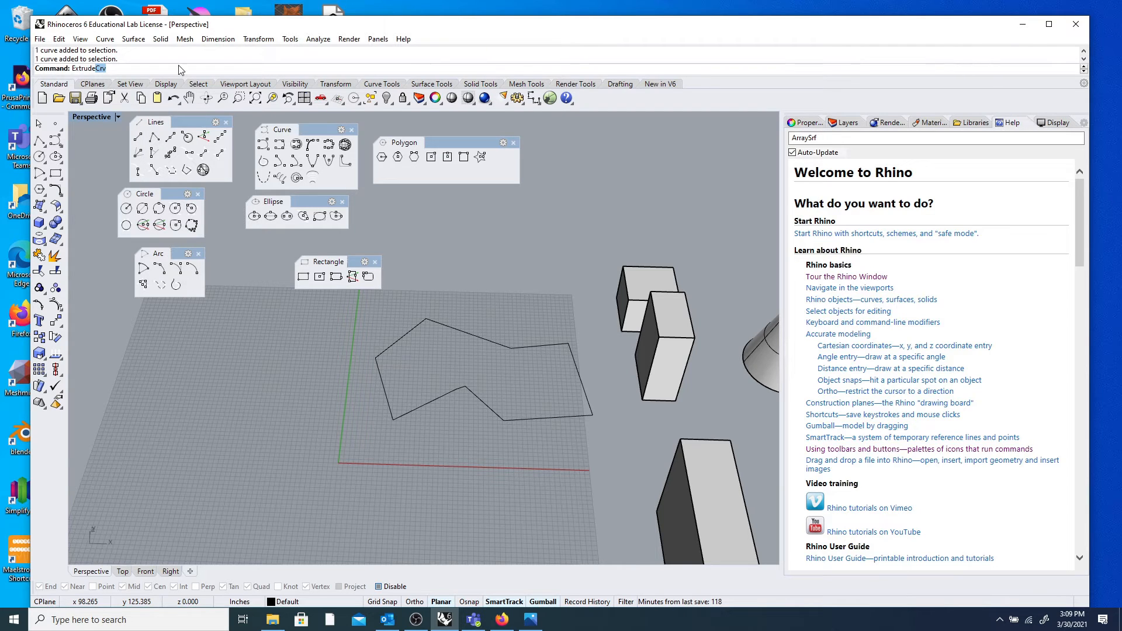
click(115, 69)
key(Return)
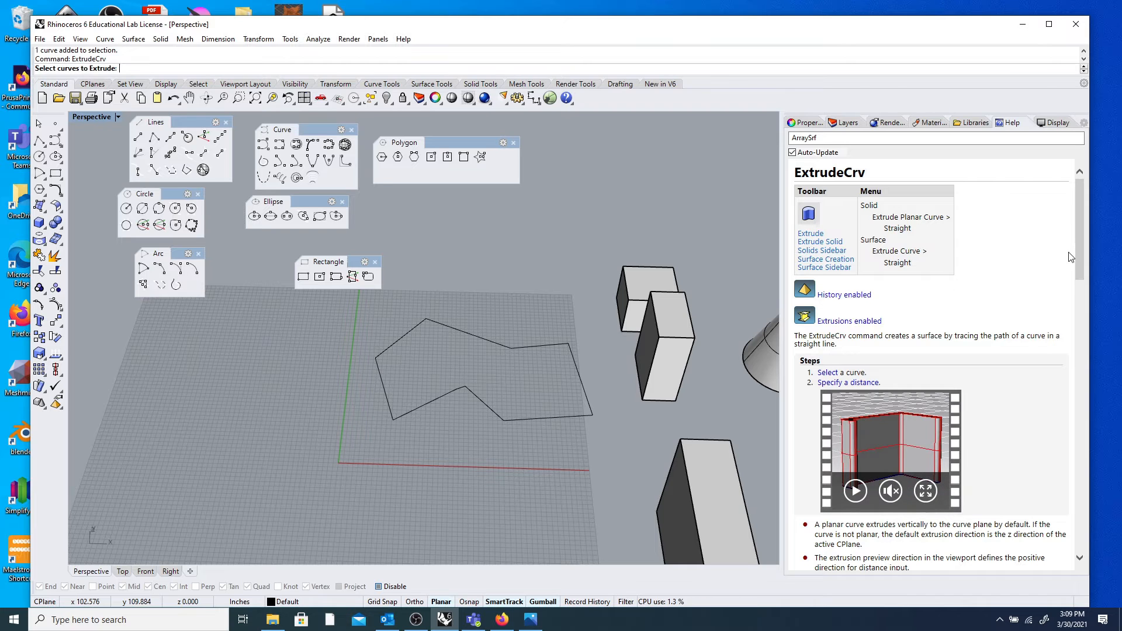
mouse_move(1080, 254)
mouse_down()
mouse_move(1084, 296)
mouse_move(1079, 240)
mouse_up()
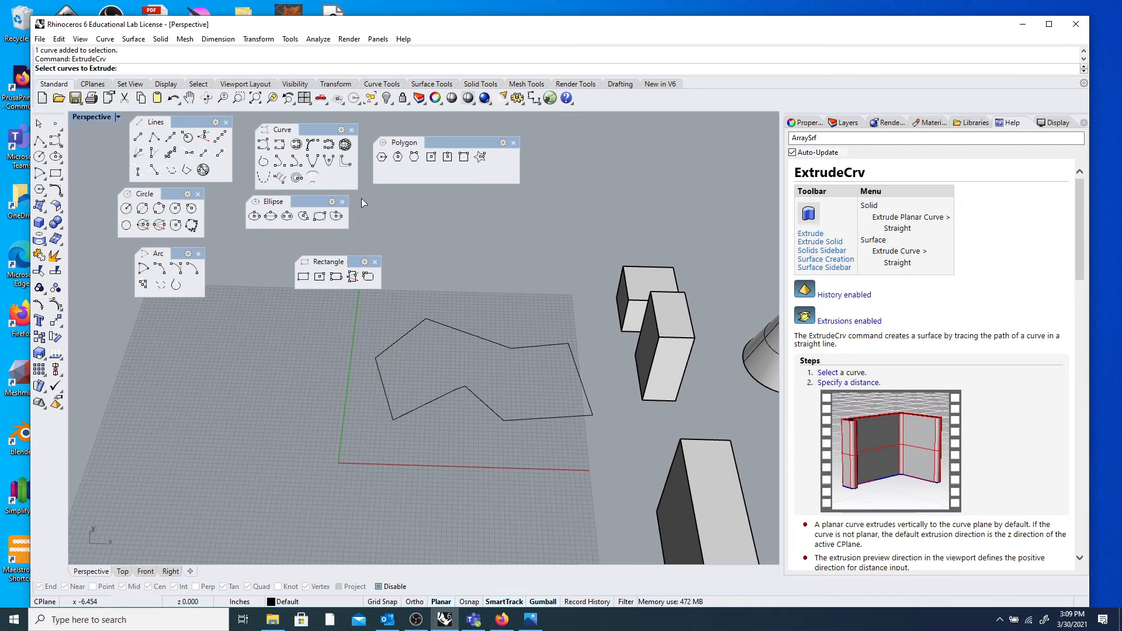
click(465, 332)
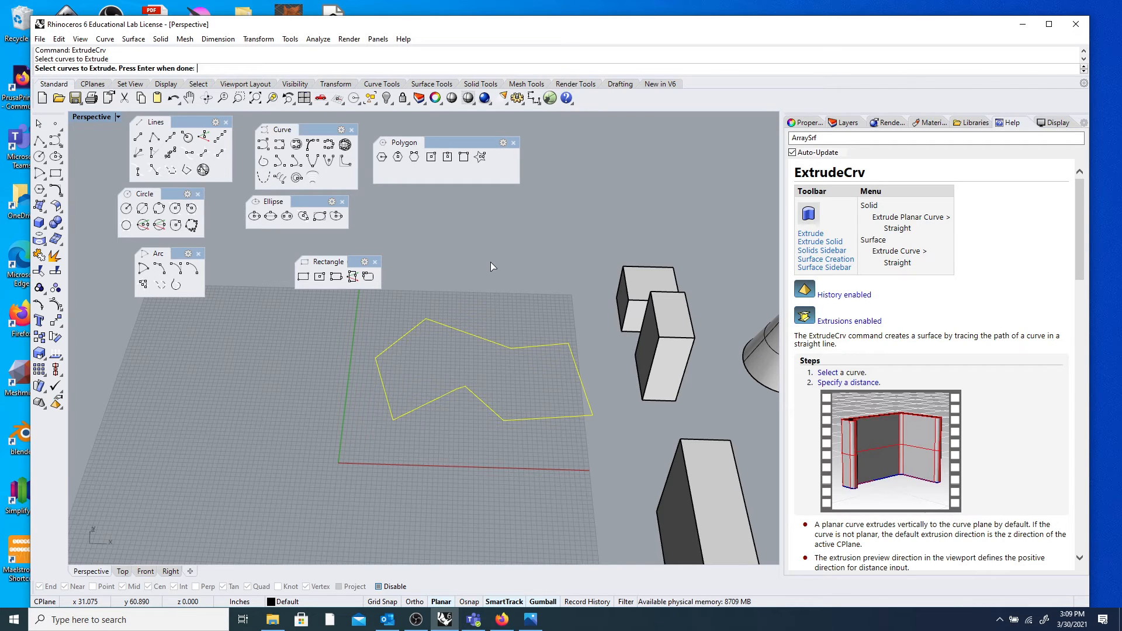
Extrude the outline one-sided as a closed solid 2 inches thick, after trying BothSides and Solid options.
key(Return)
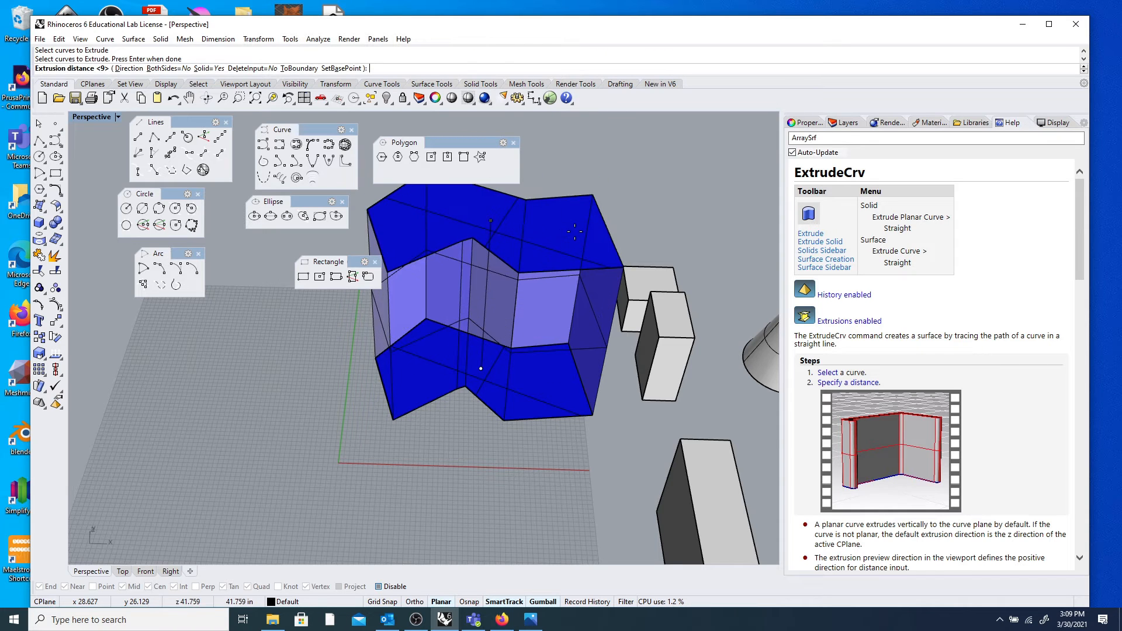
scroll(573, 231, down, 5)
scroll(546, 223, up, 5)
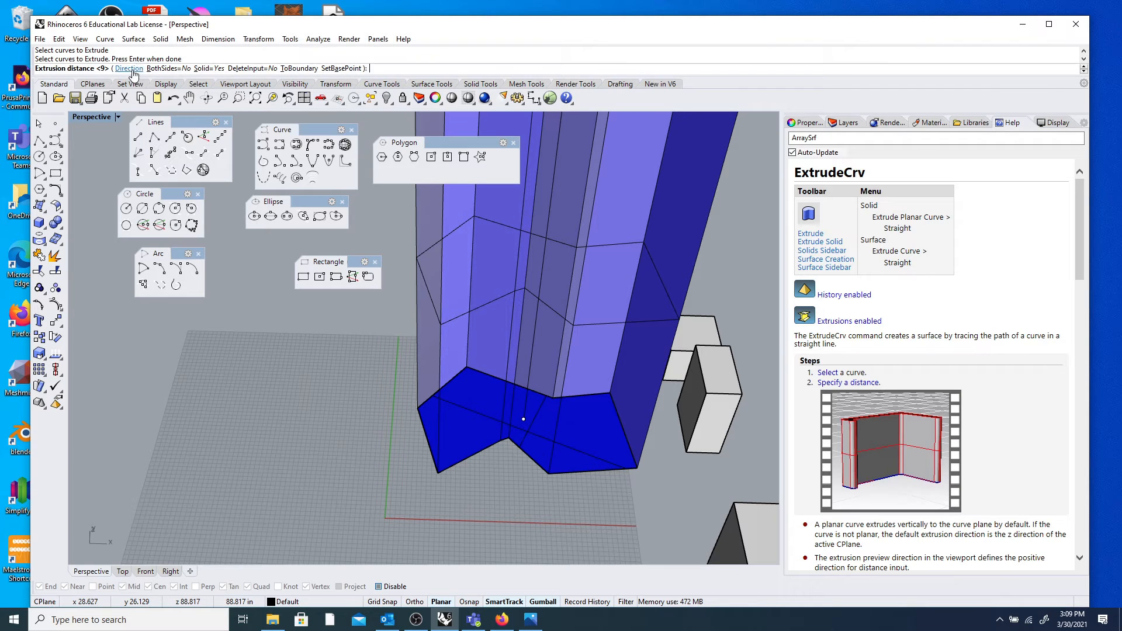
click(169, 68)
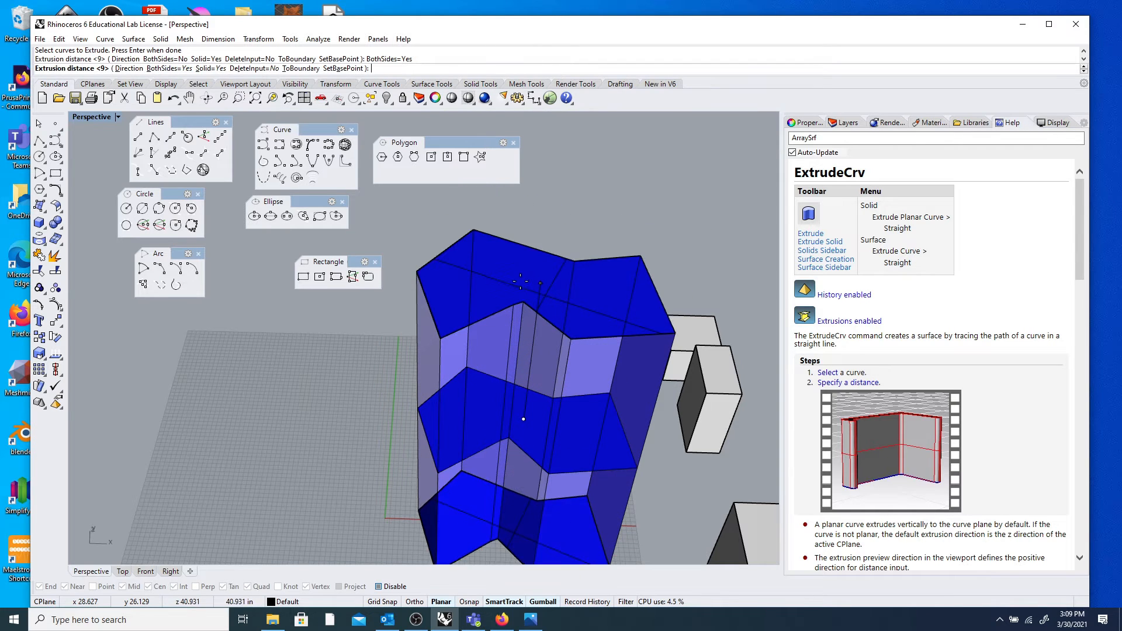
click(169, 69)
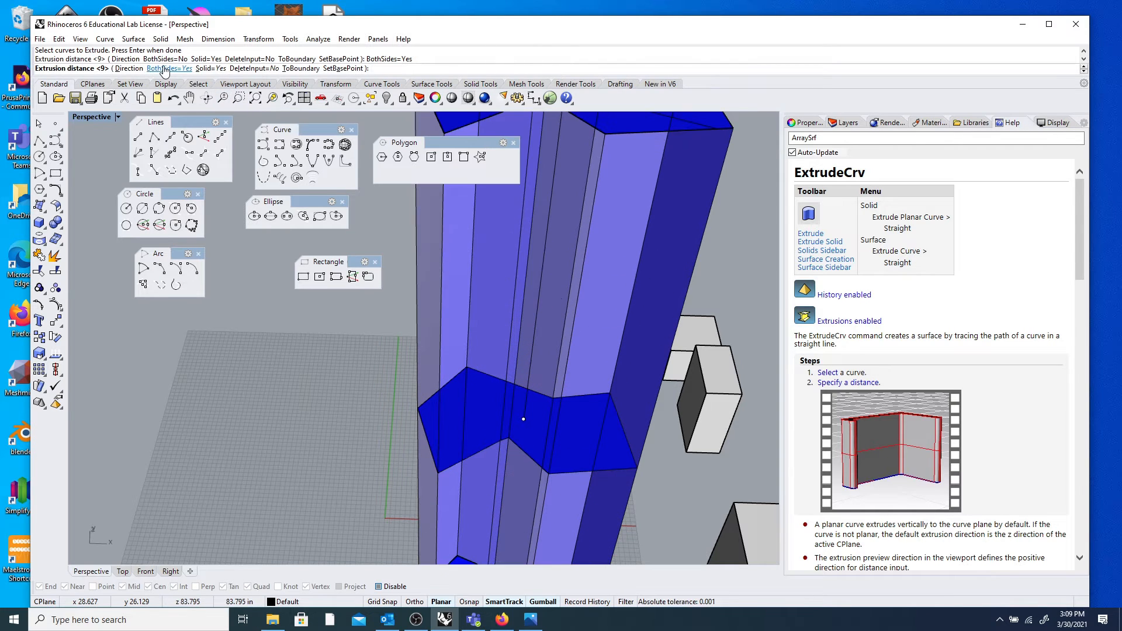
click(210, 69)
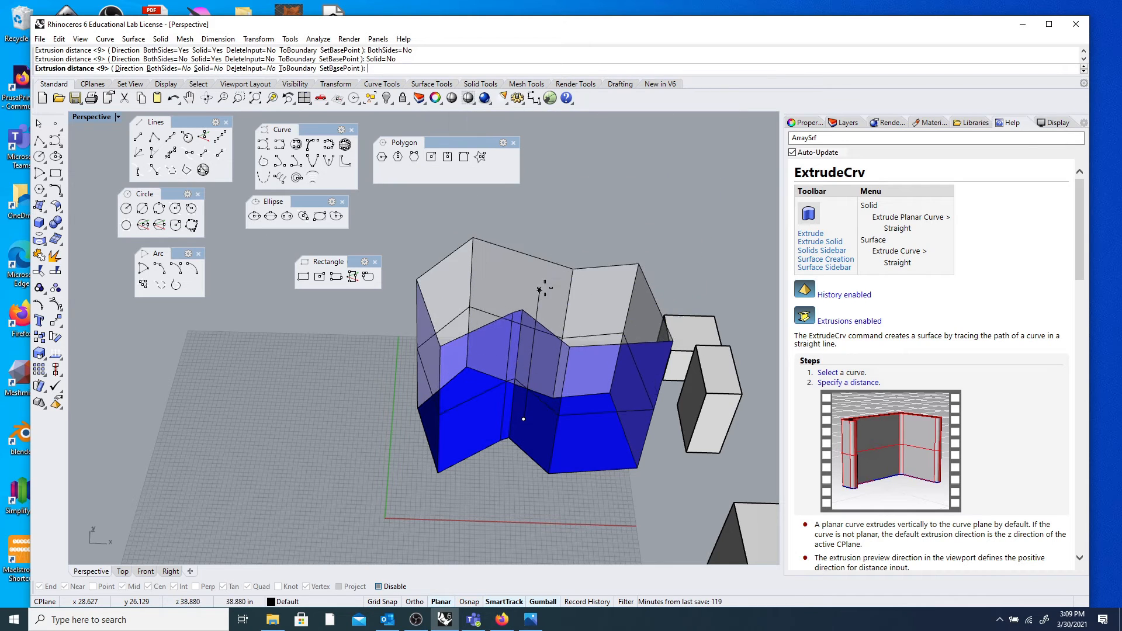
mouse_move(544, 276)
right_down()
mouse_move(530, 339)
mouse_move(534, 266)
mouse_move(556, 203)
mouse_move(529, 339)
mouse_move(544, 275)
right_up()
click(210, 68)
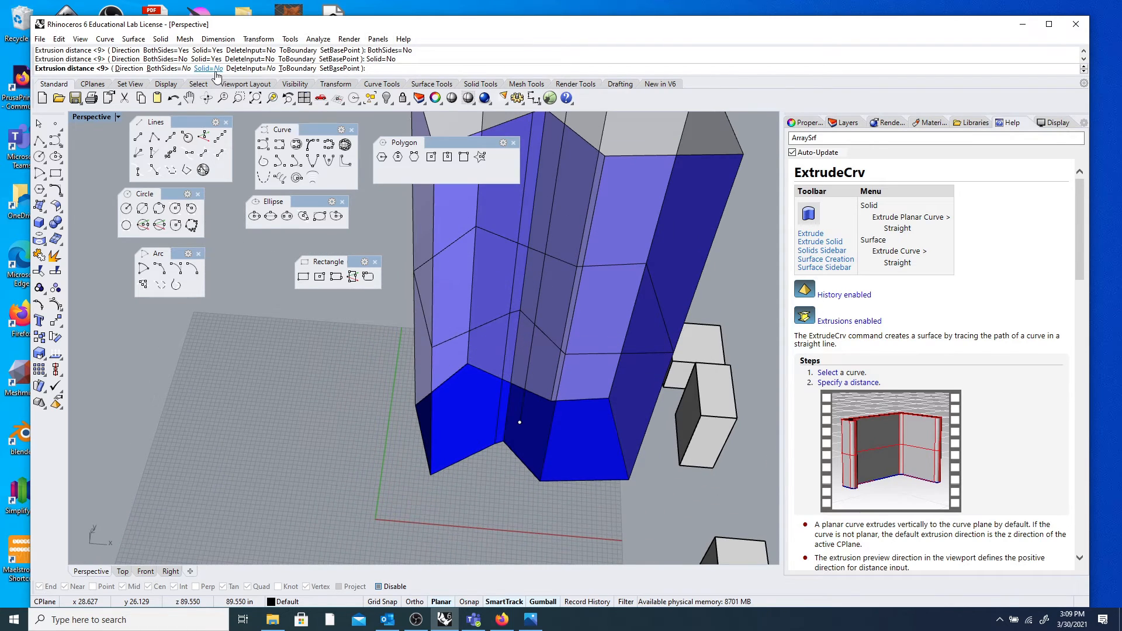
right_drag(563, 229, 573, 205)
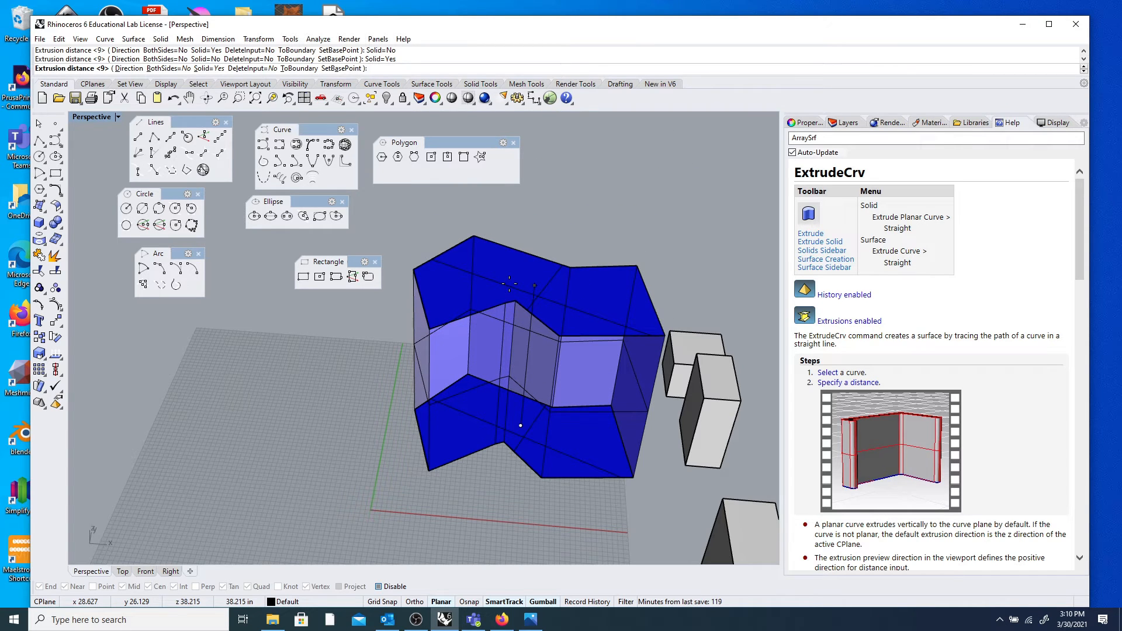
text(2)
key(Return)
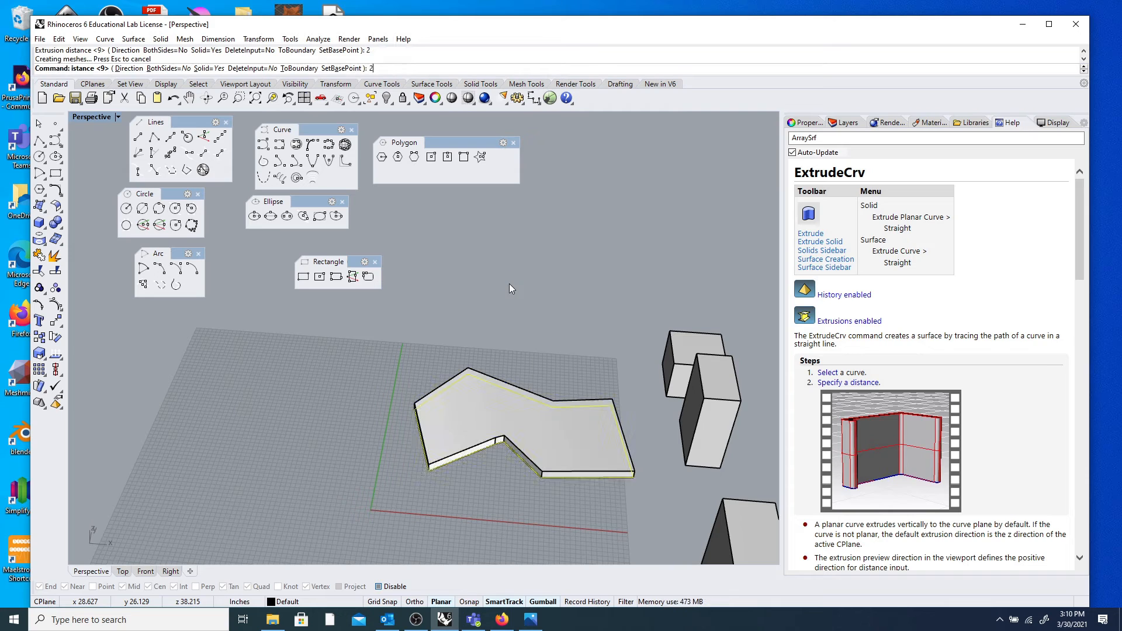
scroll(488, 447, up, 5)
scroll(489, 447, up, 4)
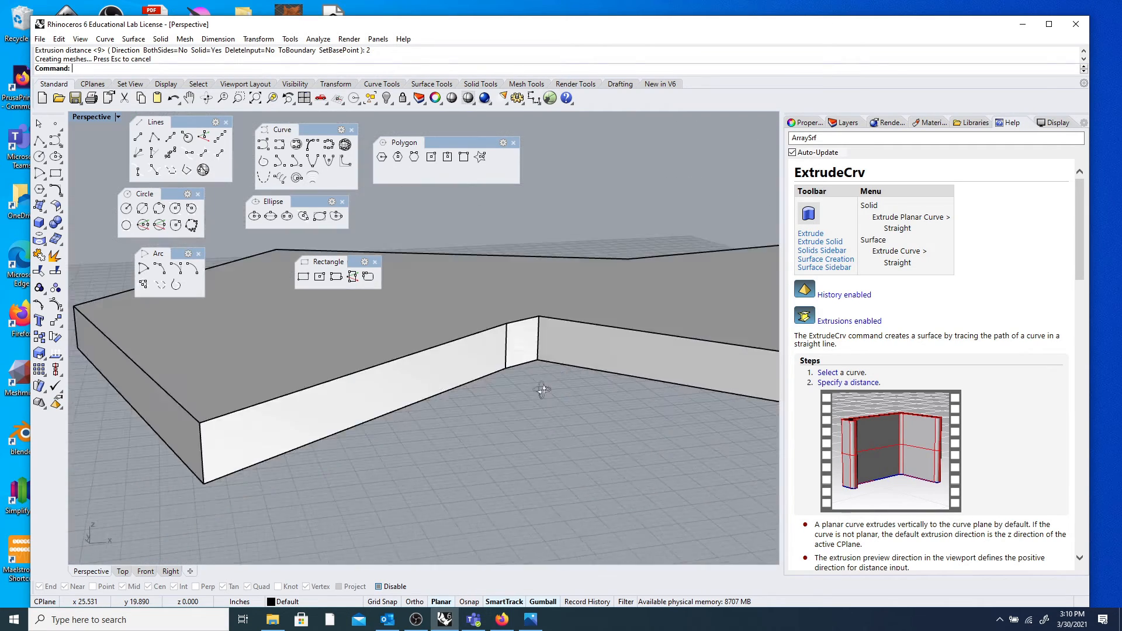
scroll(445, 380, down, 5)
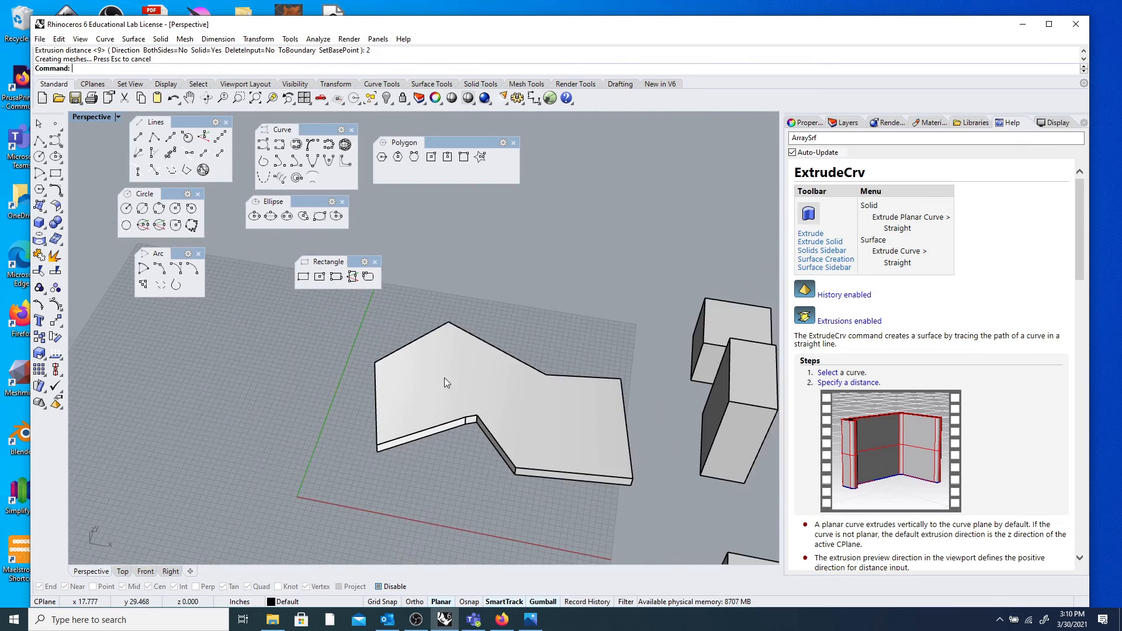
scroll(445, 381, up, 2)
click(444, 387)
scroll(237, 391, down, 3)
scroll(237, 391, down, 2)
click(234, 404)
right_drag(234, 404, 305, 374)
scroll(294, 440, down, 5)
scroll(294, 459, up, 4)
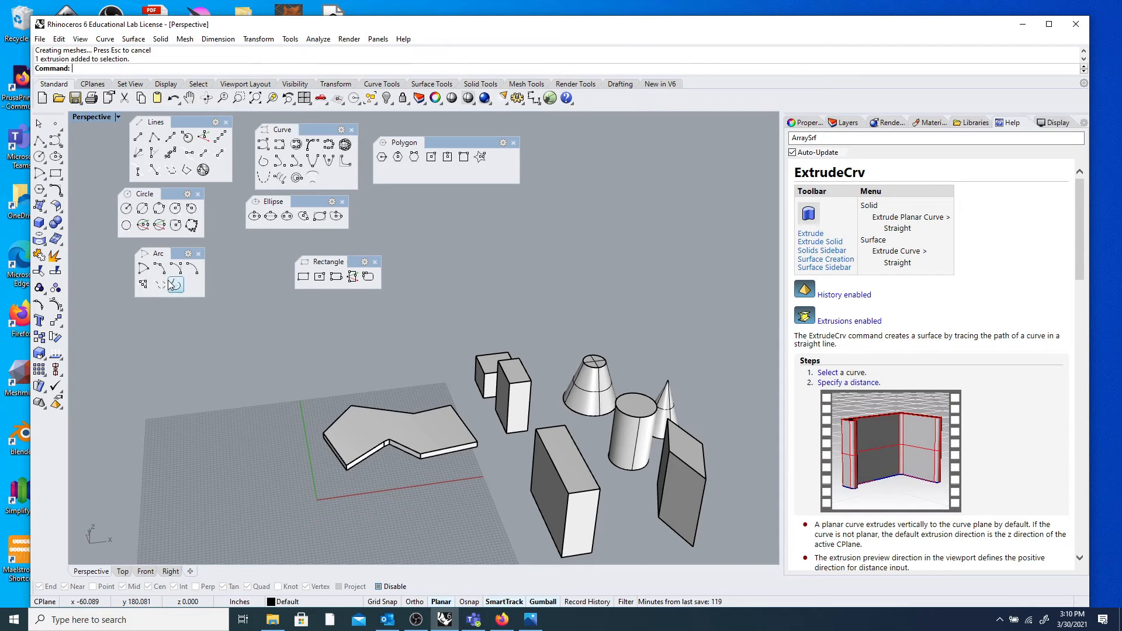
right_drag(367, 454, 386, 416)
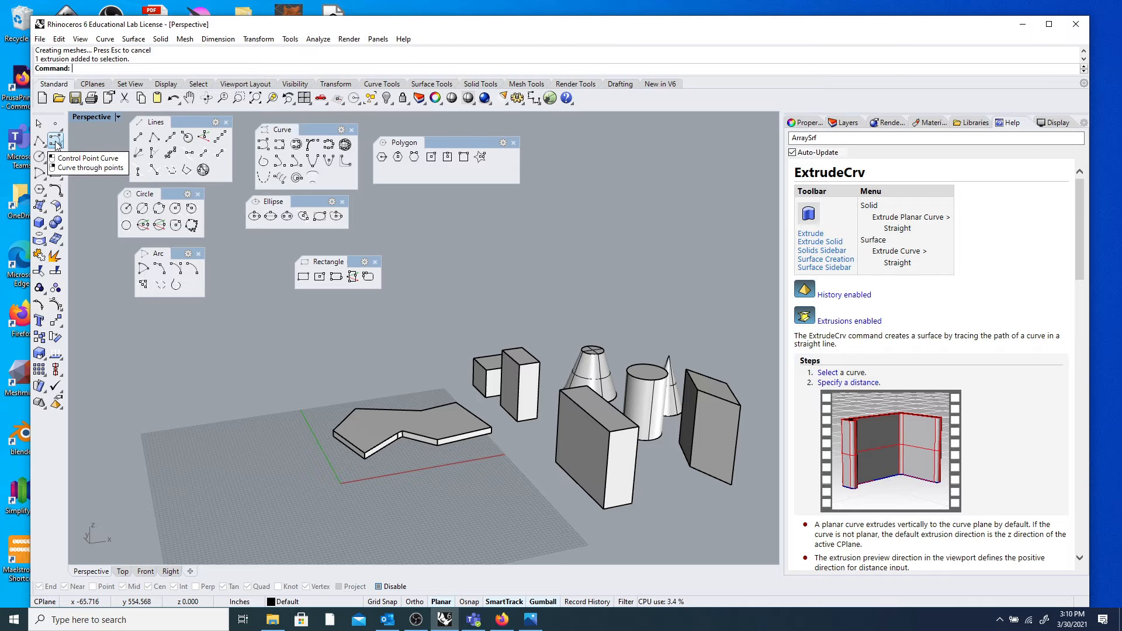
Start a control-point Curve and place its first four points rising to a wave crest.
click(57, 145)
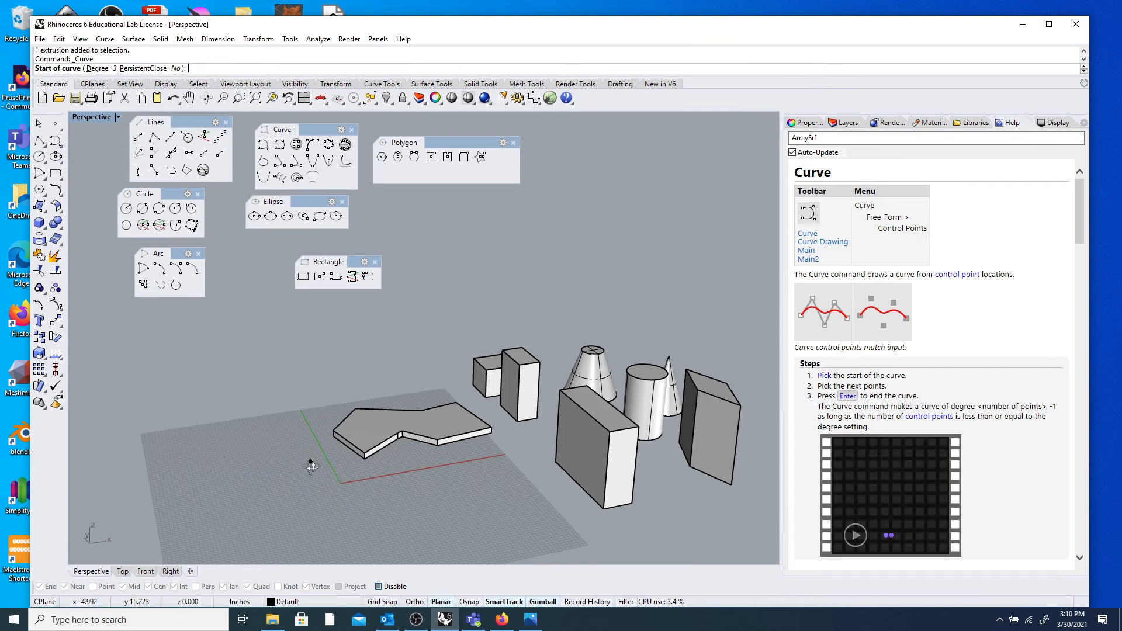
right_drag(310, 461, 268, 493)
scroll(262, 492, down, 5)
scroll(243, 504, up, 5)
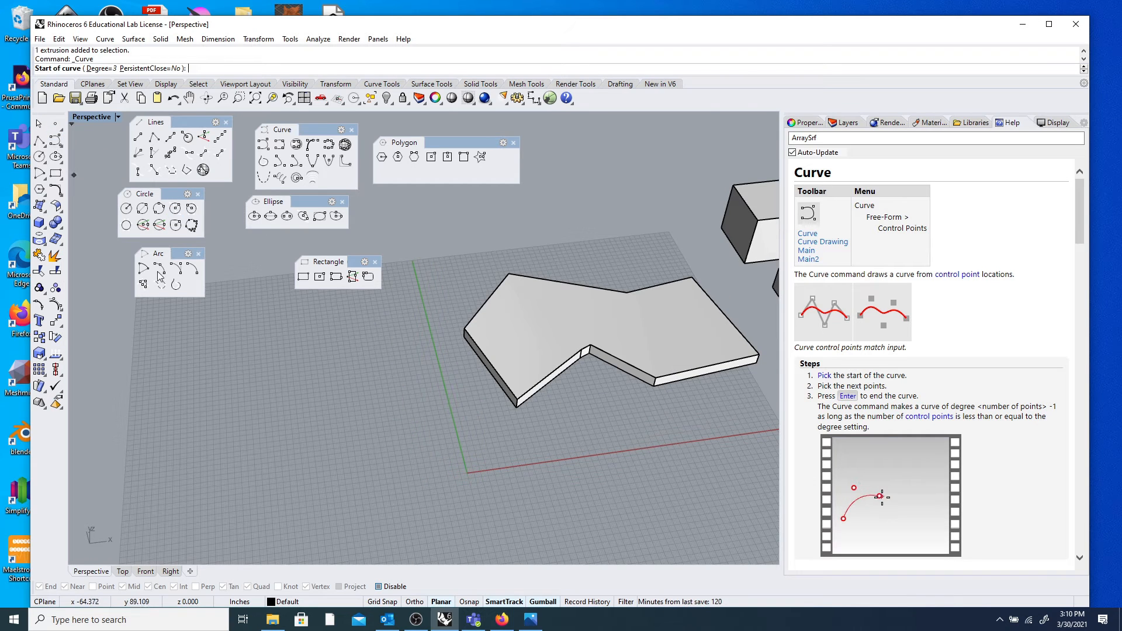
click(194, 476)
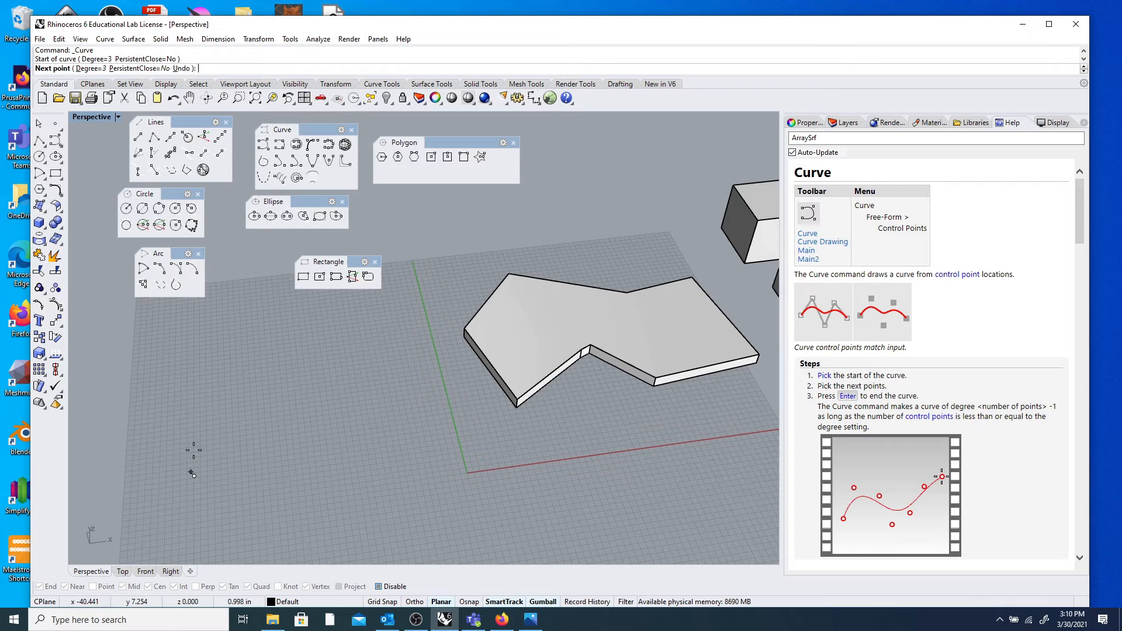
click(226, 396)
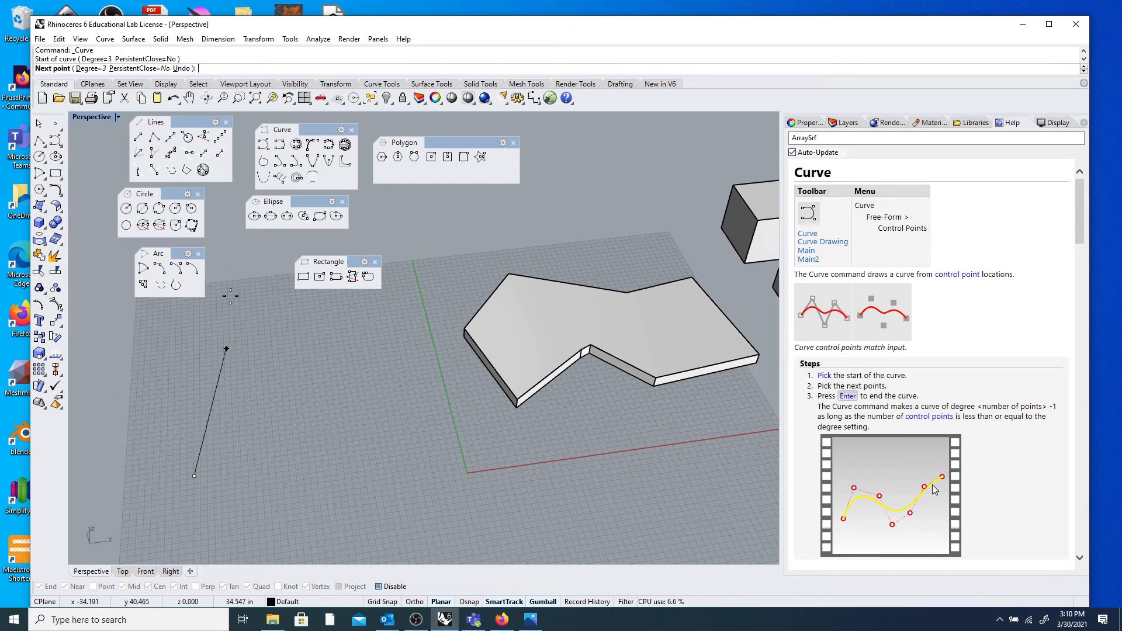
click(224, 378)
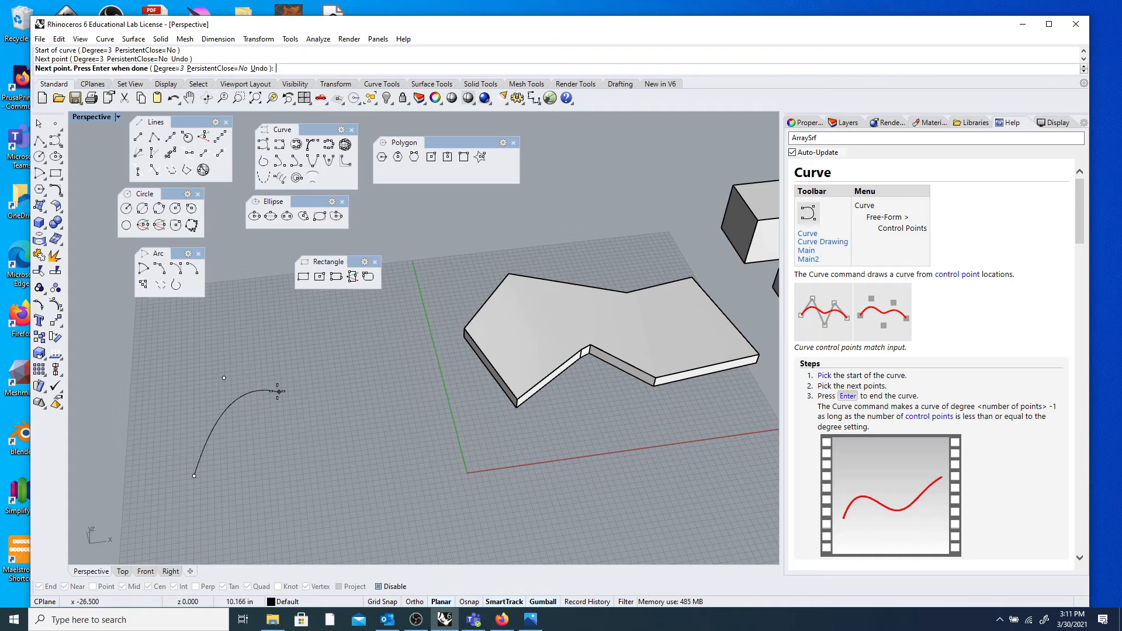
click(240, 380)
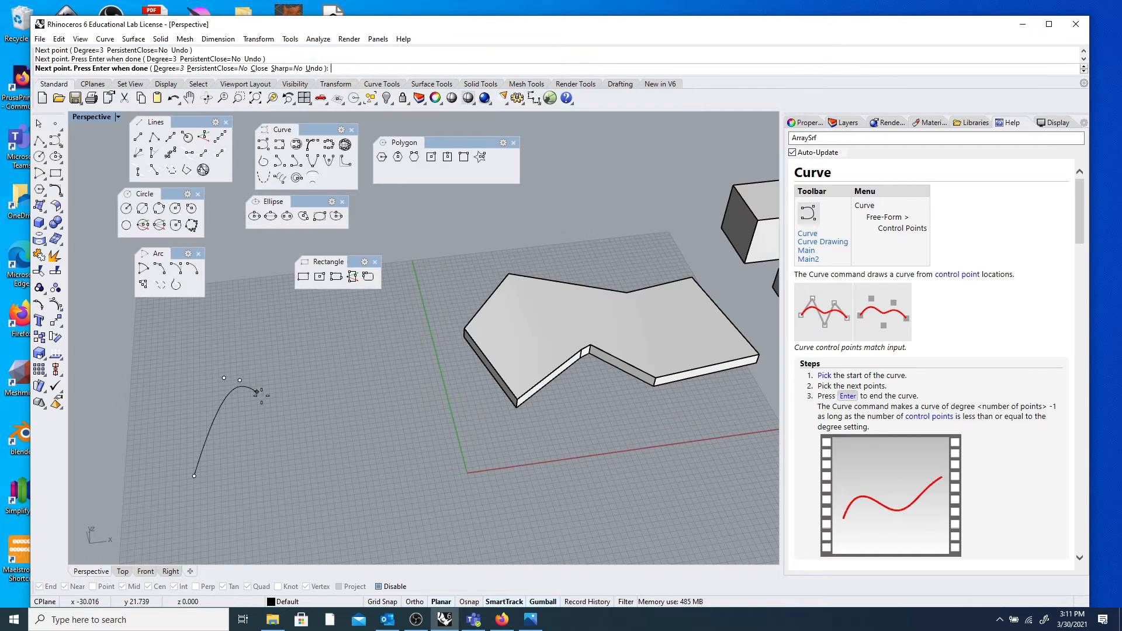
Continue the wave with six more control points toward the slab and finish the curve.
click(256, 386)
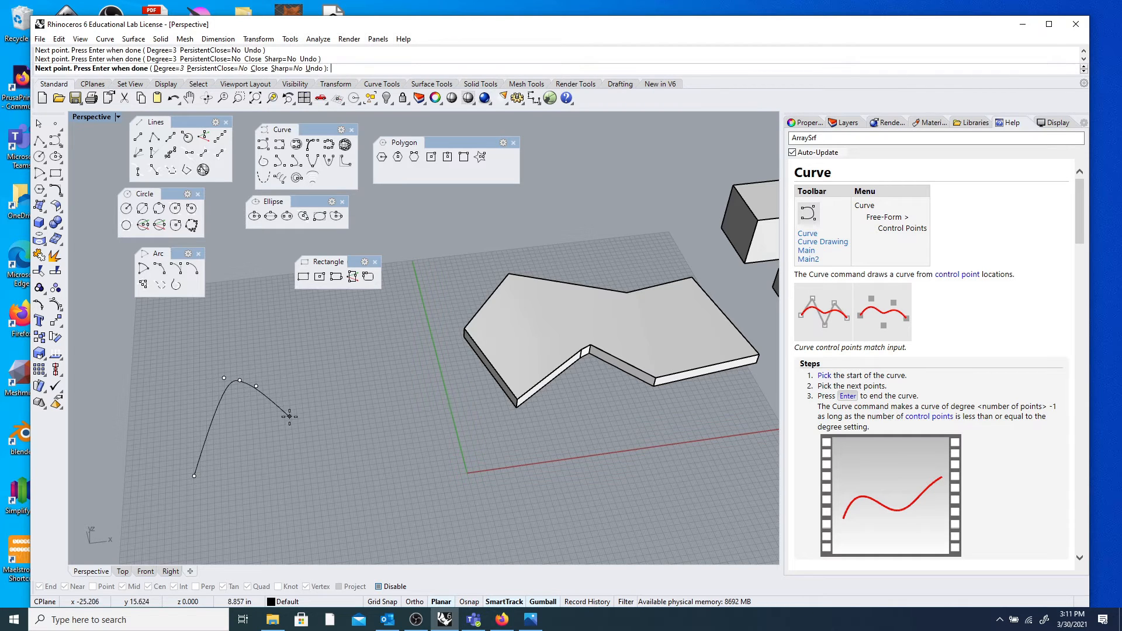
click(268, 400)
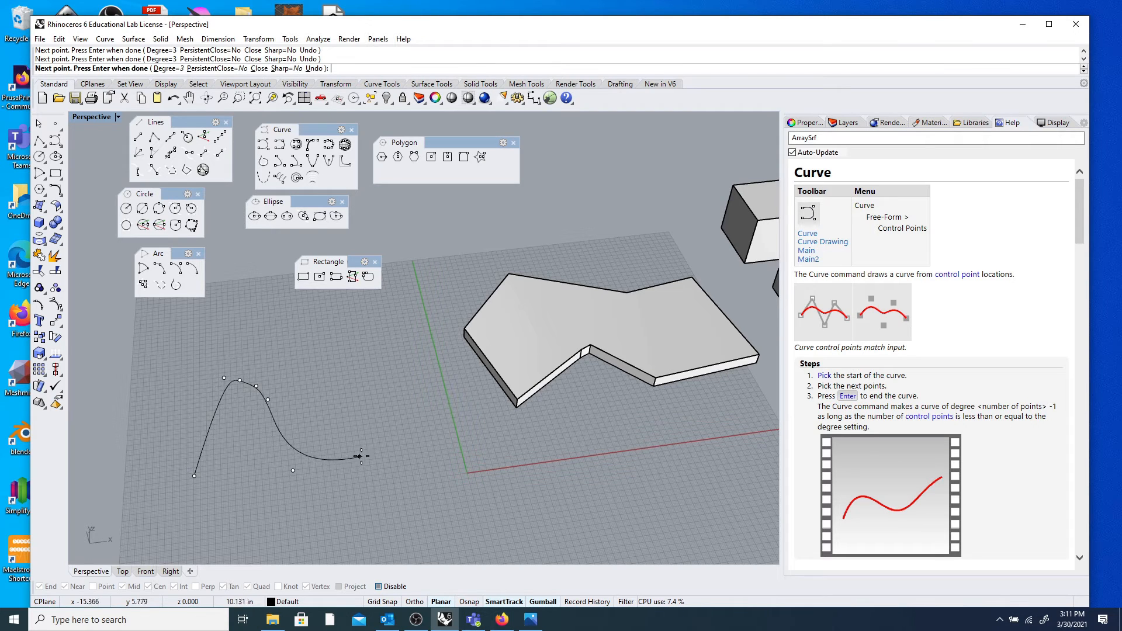
click(361, 372)
click(426, 359)
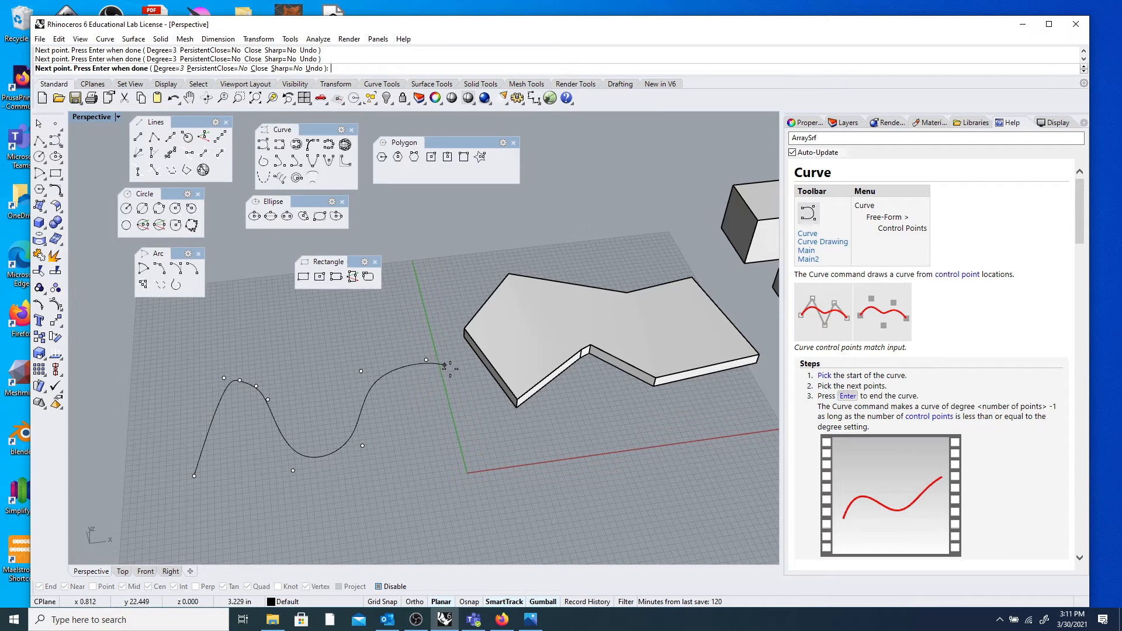
click(468, 426)
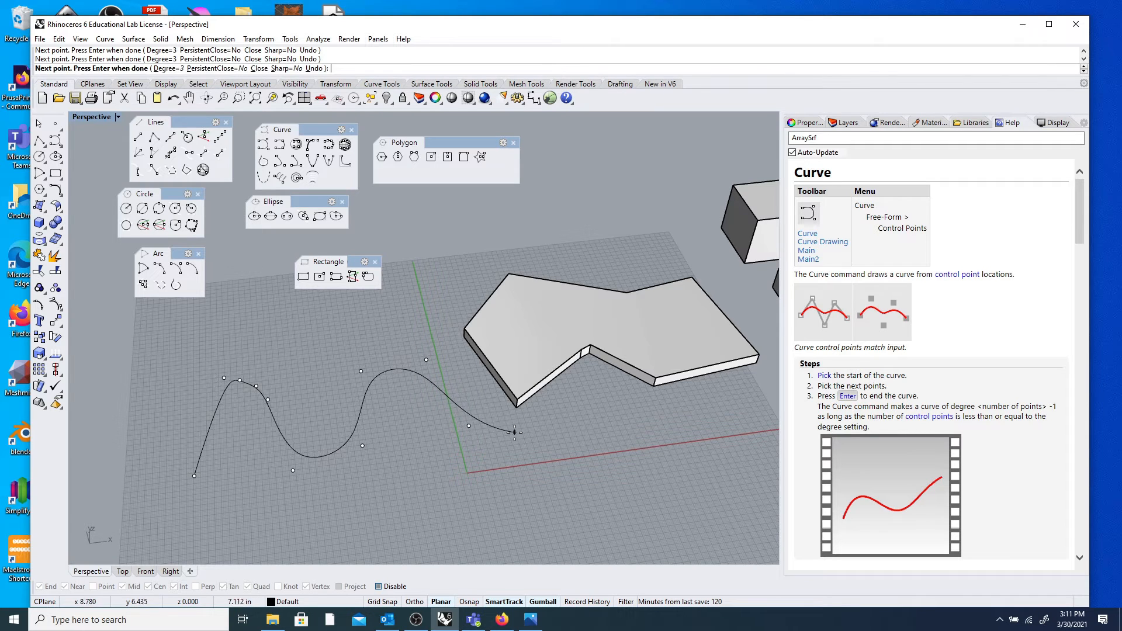
click(515, 432)
key(Return)
Delete the trial wavy curve and start a new control-point Curve.
scroll(524, 419, down, 8)
right_drag(522, 420, 430, 433)
scroll(430, 433, up, 6)
click(430, 432)
key(Delete)
click(55, 141)
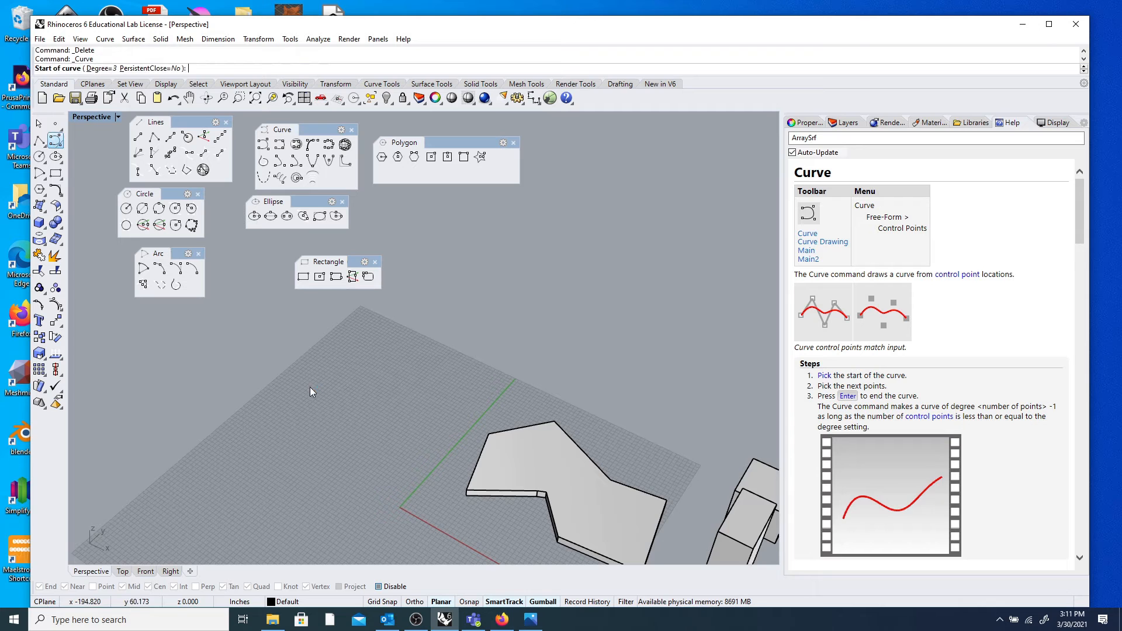
Draw a gentle wavy control-point curve through nine points across the grid.
right_drag(310, 388, 349, 429)
scroll(350, 428, down, 8)
scroll(359, 456, up, 3)
click(348, 487)
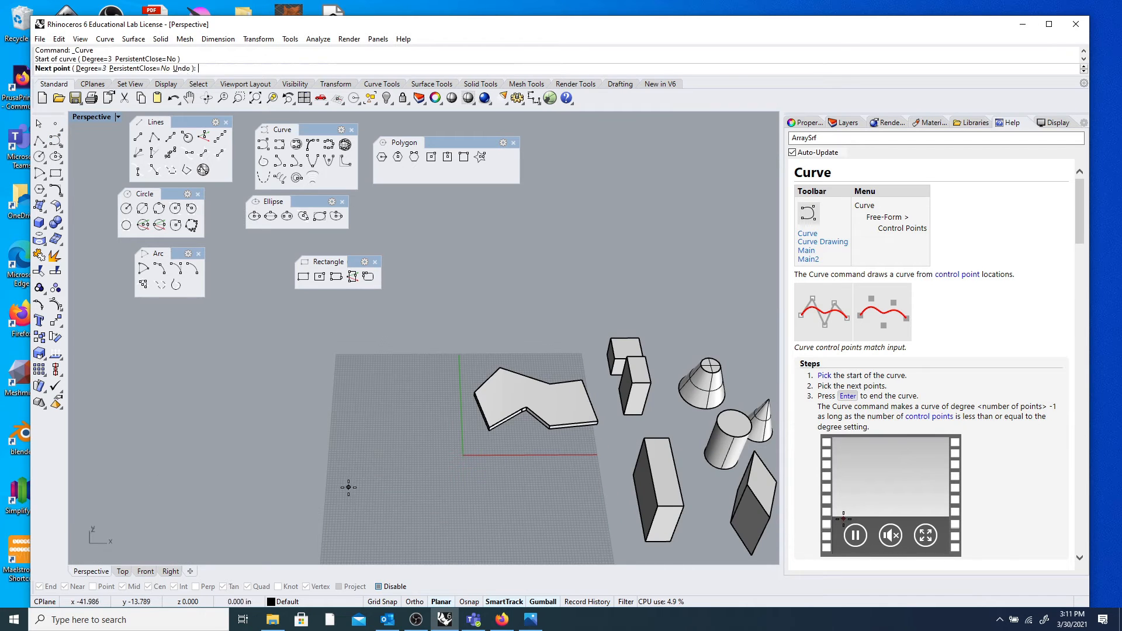
click(367, 470)
click(410, 472)
click(429, 485)
click(452, 489)
click(479, 485)
click(494, 474)
click(507, 467)
click(526, 467)
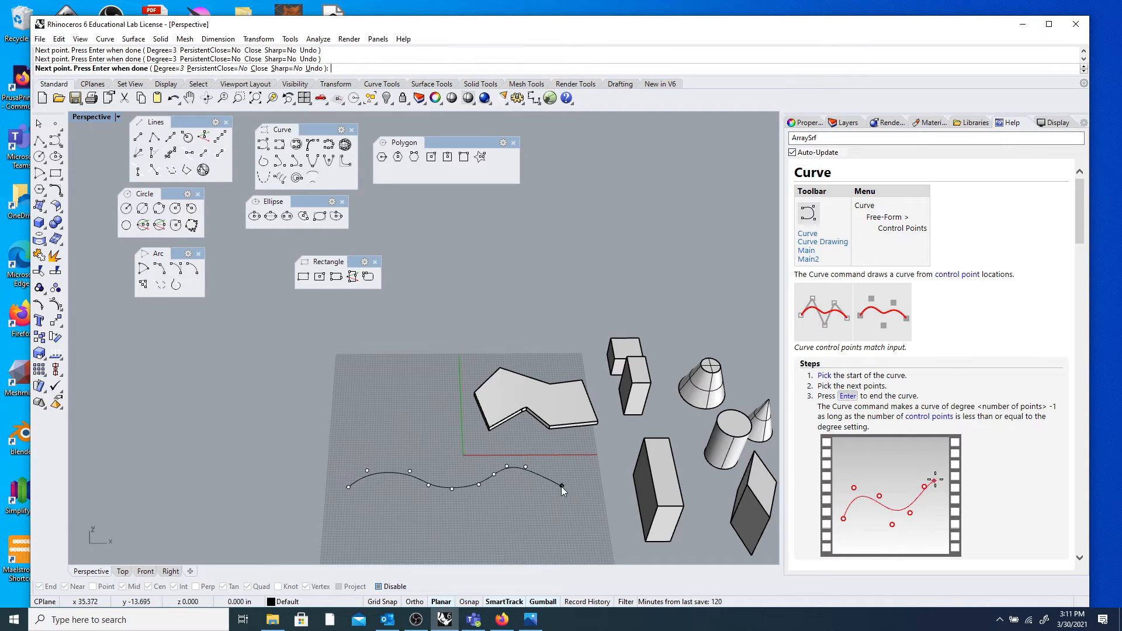
key(Return)
Draw a single-segment straight polyline from the grid toward the slab.
click(39, 141)
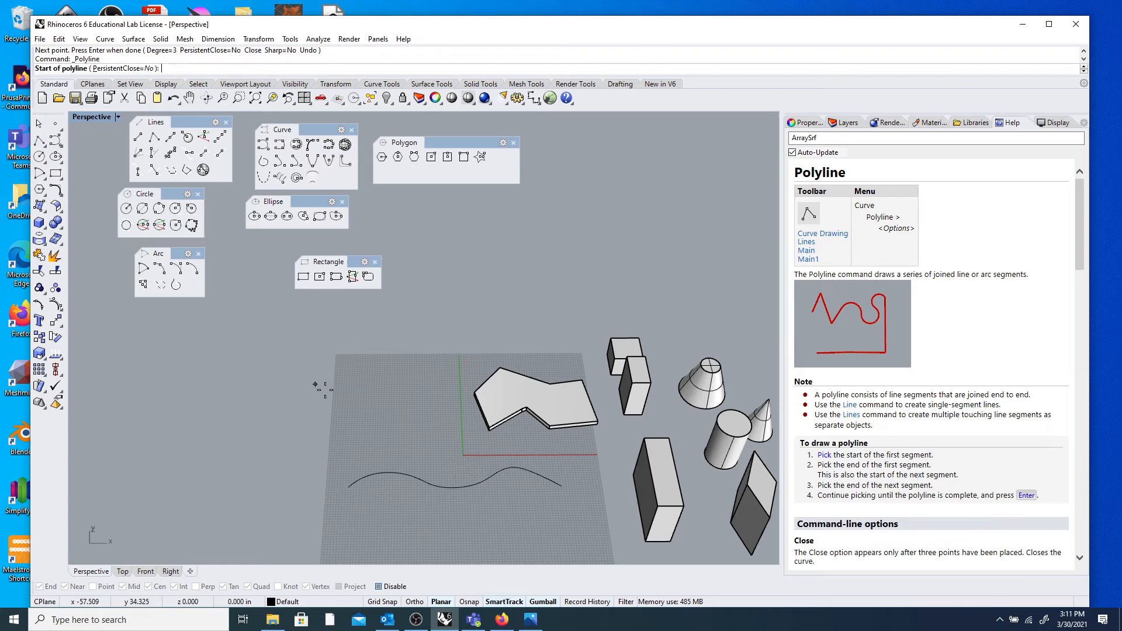
click(349, 424)
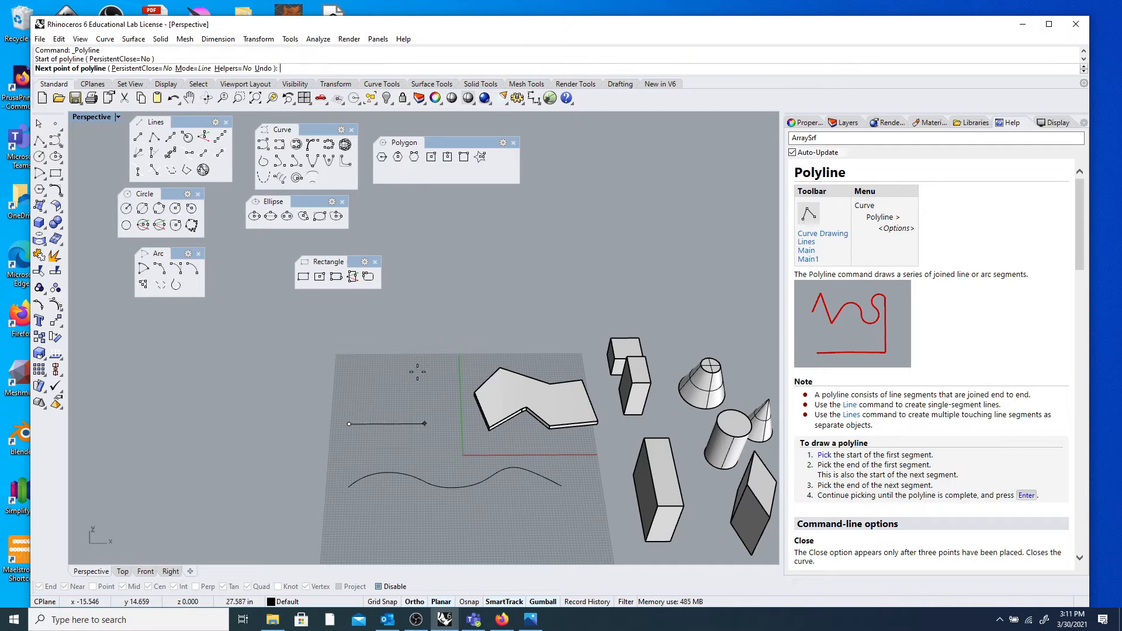
click(465, 363)
key(Return)
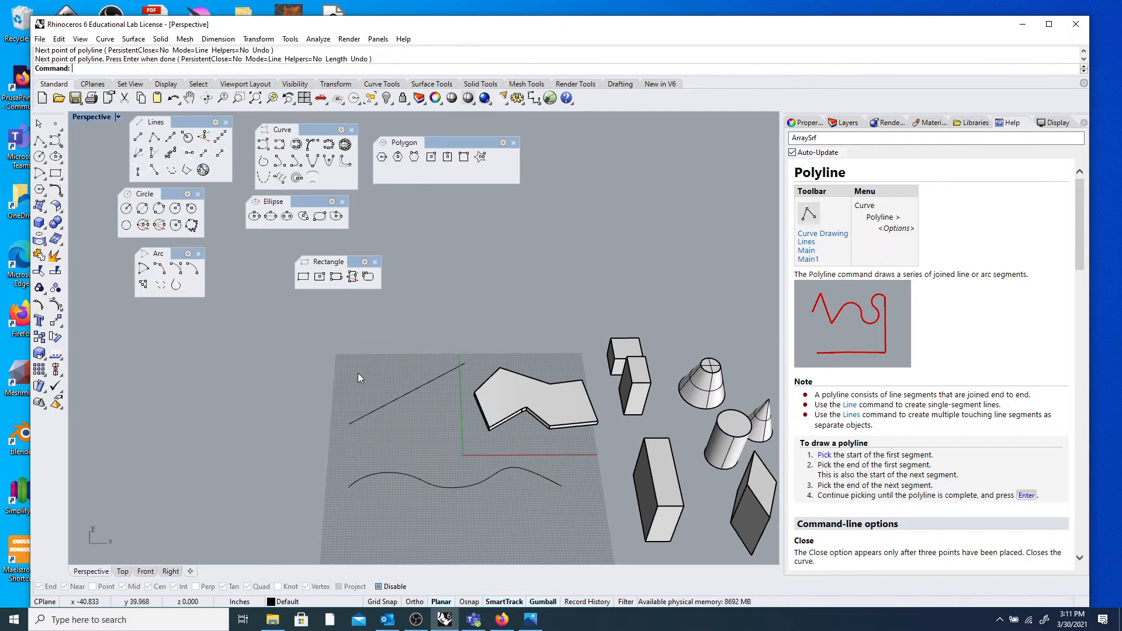
scroll(361, 378, down, 8)
scroll(363, 399, up, 11)
mouse_move(368, 400)
right_down()
mouse_move(449, 398)
mouse_move(379, 405)
right_up()
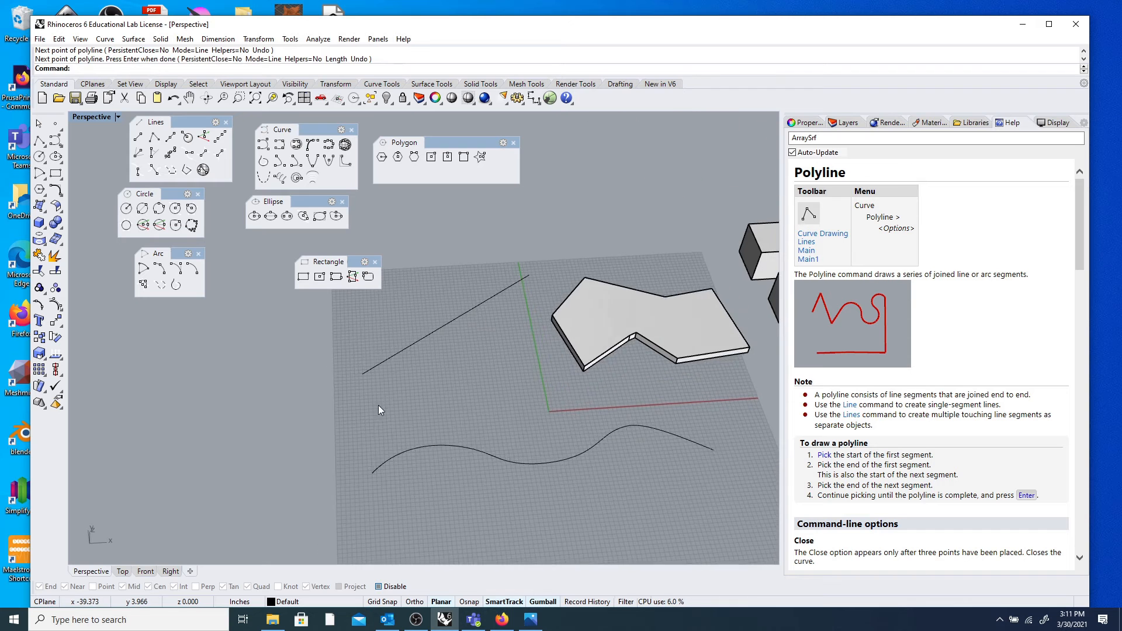
scroll(388, 385, down, 8)
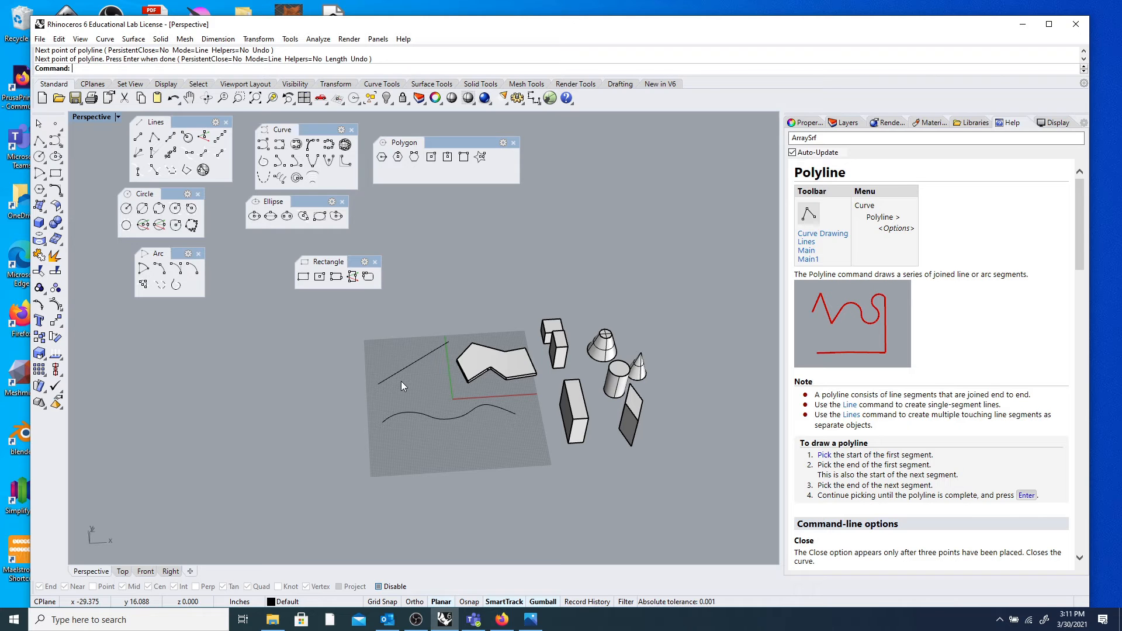
scroll(400, 373, down, 3)
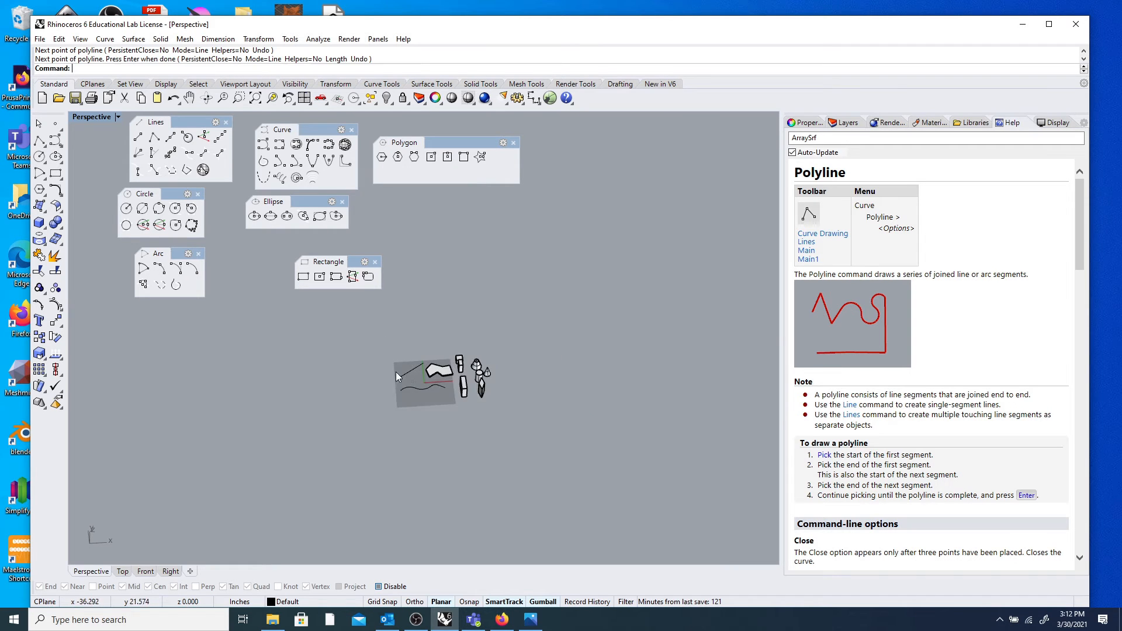
scroll(454, 387, up, 8)
mouse_move(497, 437)
right_down()
mouse_move(497, 386)
mouse_move(497, 424)
right_up()
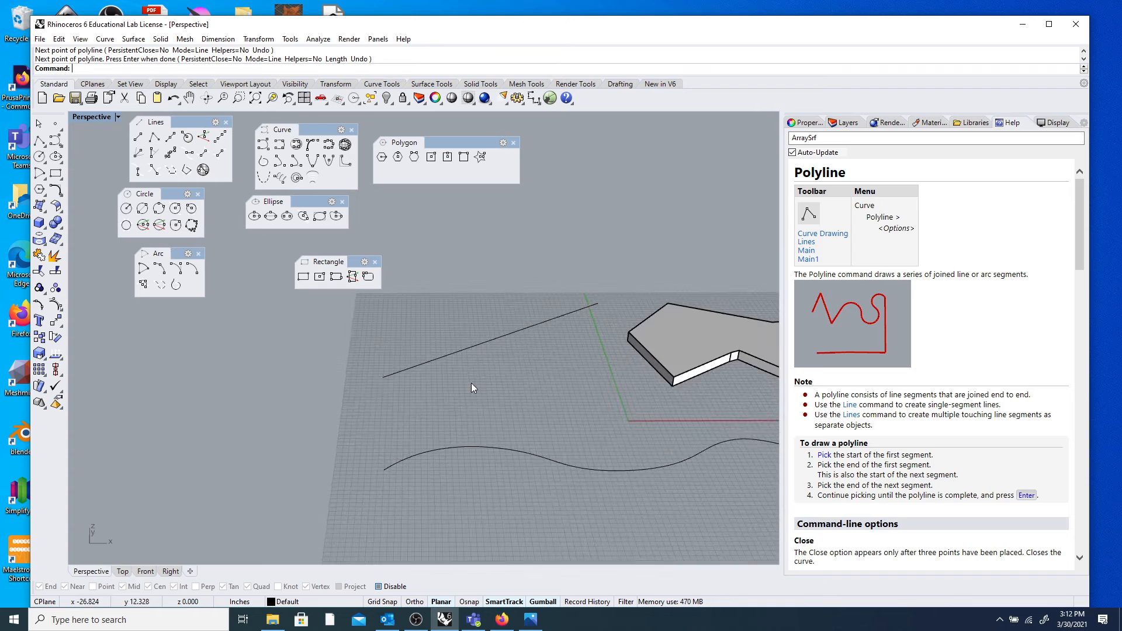
scroll(475, 382, down, 4)
right_drag(475, 383, 574, 431)
click(482, 412)
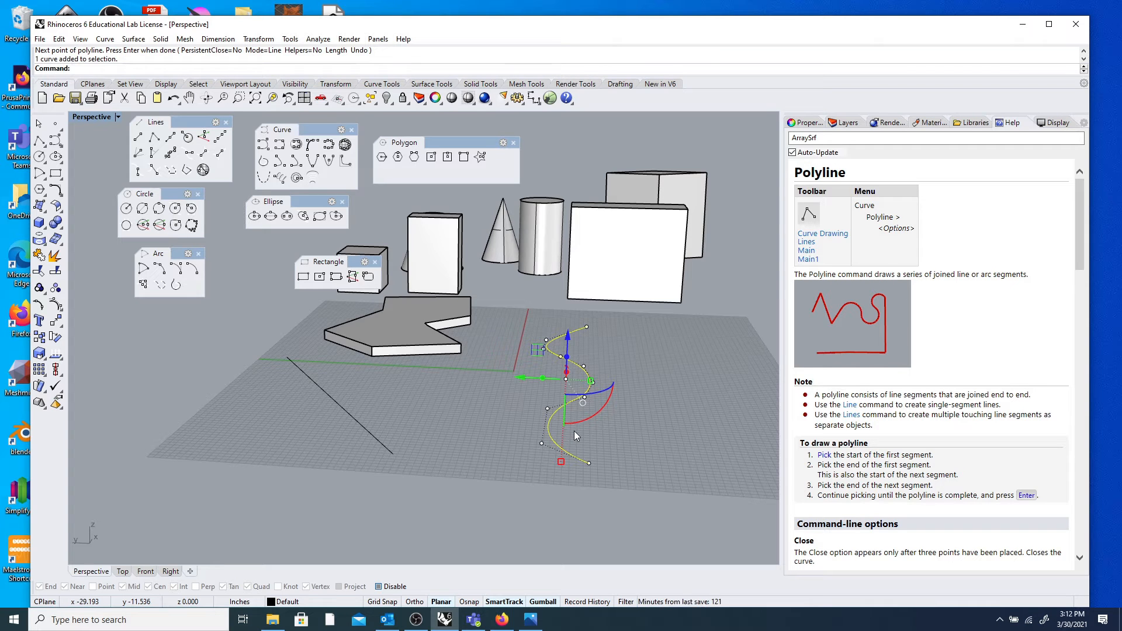
drag(599, 412, 528, 409)
click(647, 385)
right_drag(652, 412, 492, 438)
right_drag(584, 367, 518, 405)
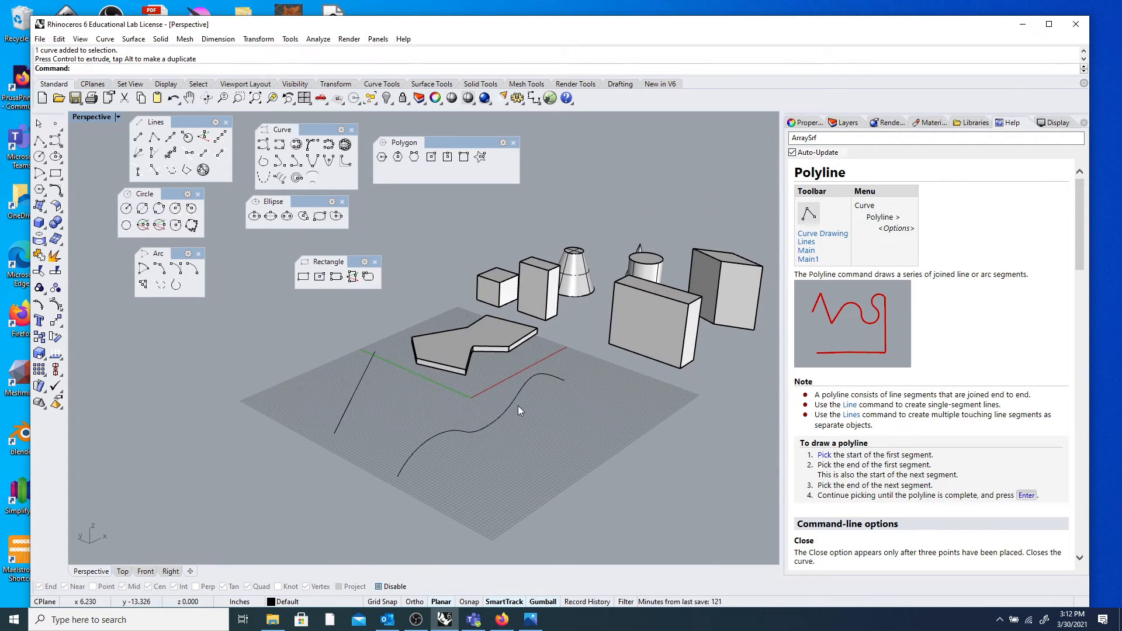
right_drag(611, 363, 497, 425)
scroll(257, 451, up, 6)
right_drag(293, 461, 400, 352)
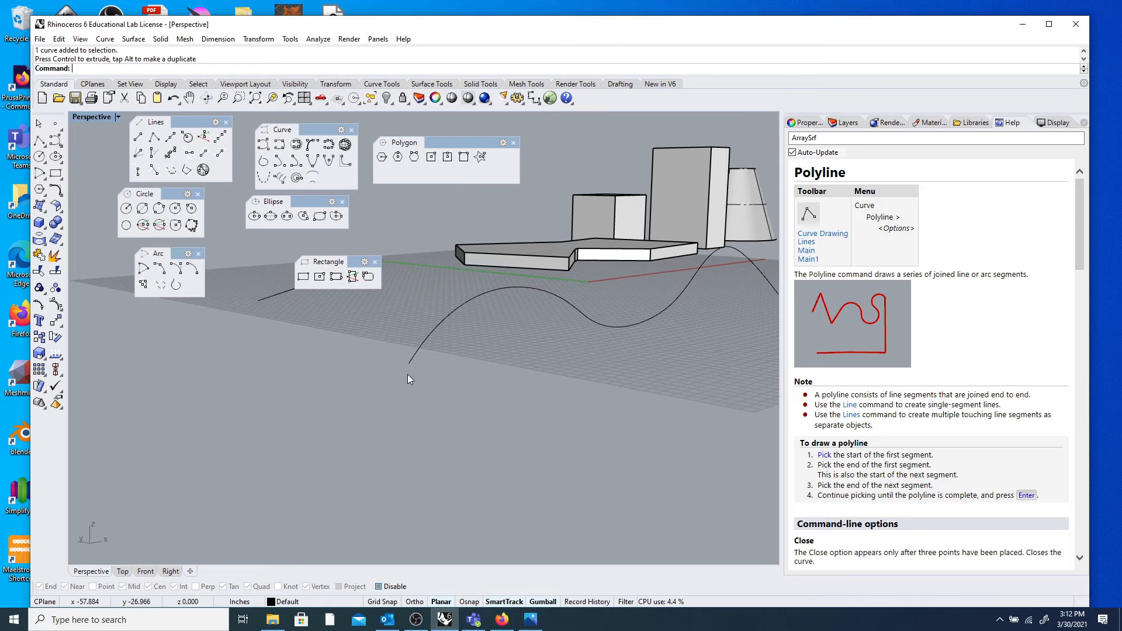
scroll(409, 359, down, 3)
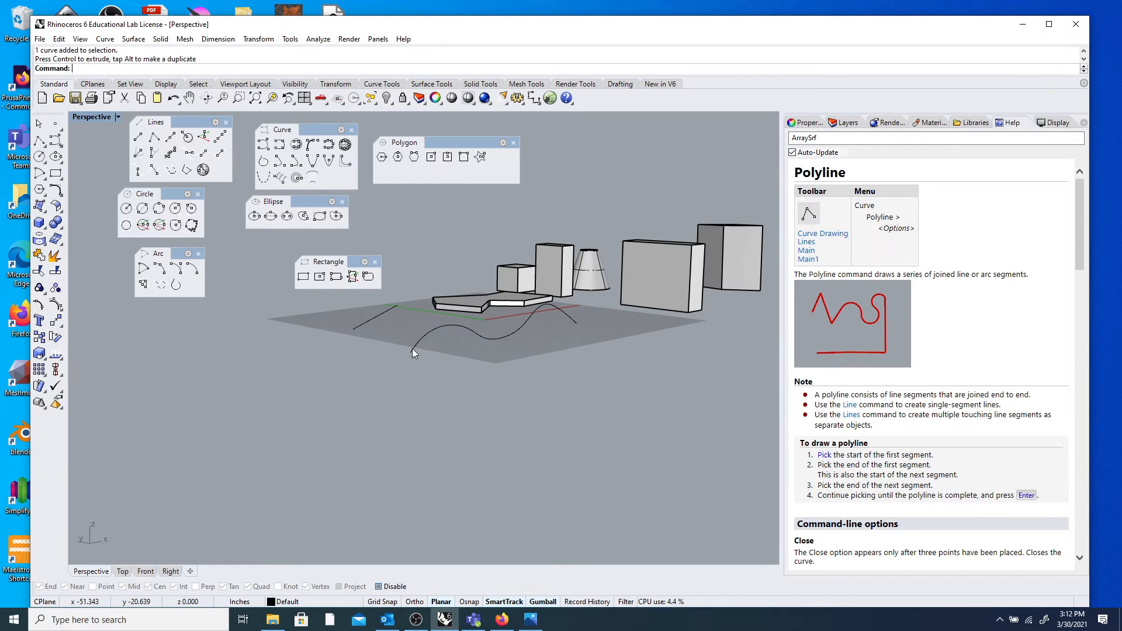
right_drag(513, 359, 401, 401)
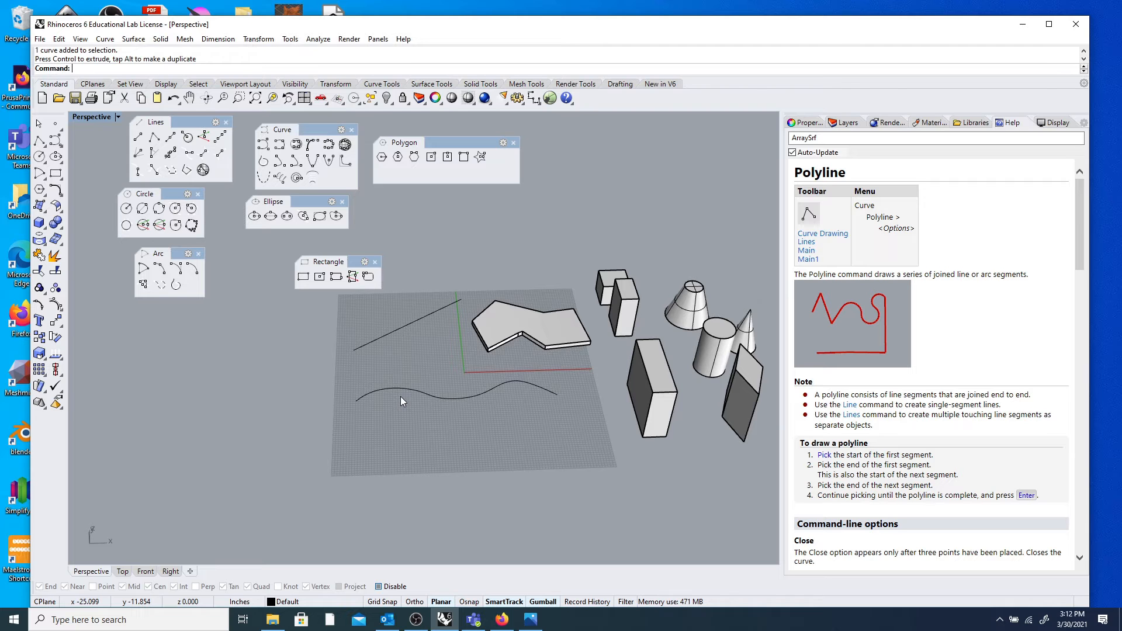
right_drag(422, 406, 465, 398)
scroll(419, 365, up, 4)
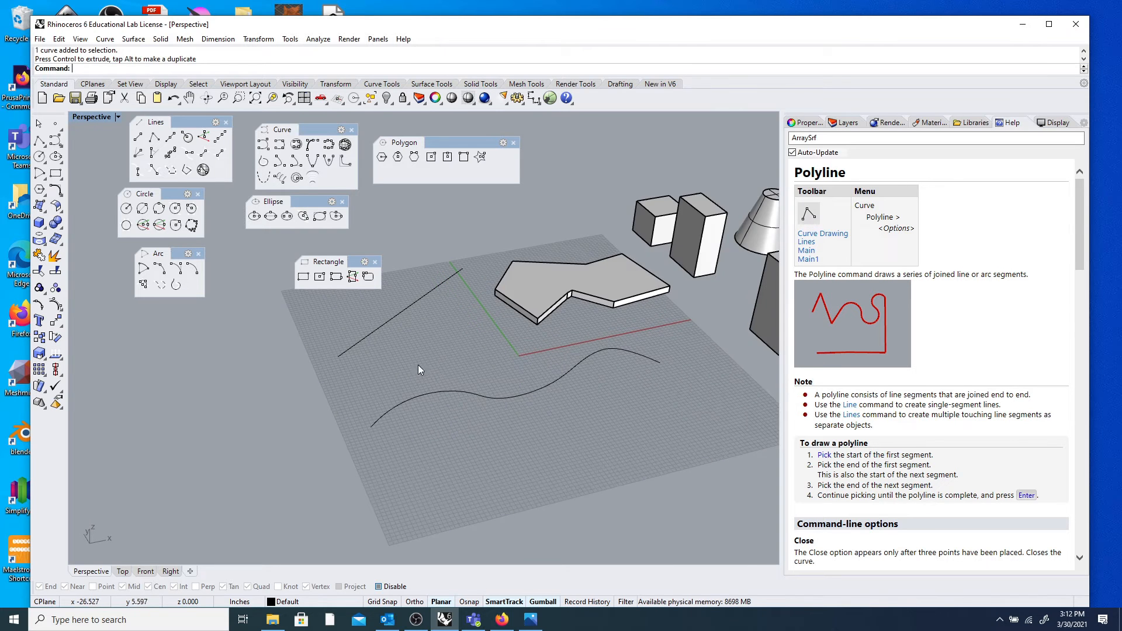
scroll(432, 365, down, 4)
right_drag(467, 373, 474, 391)
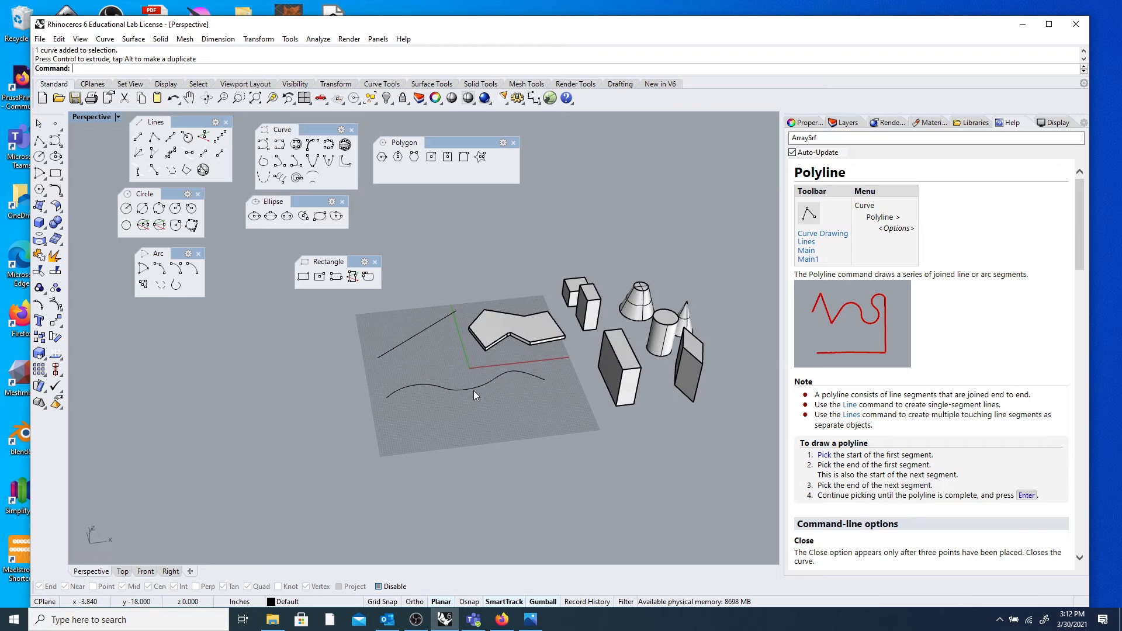
scroll(523, 379, up, 4)
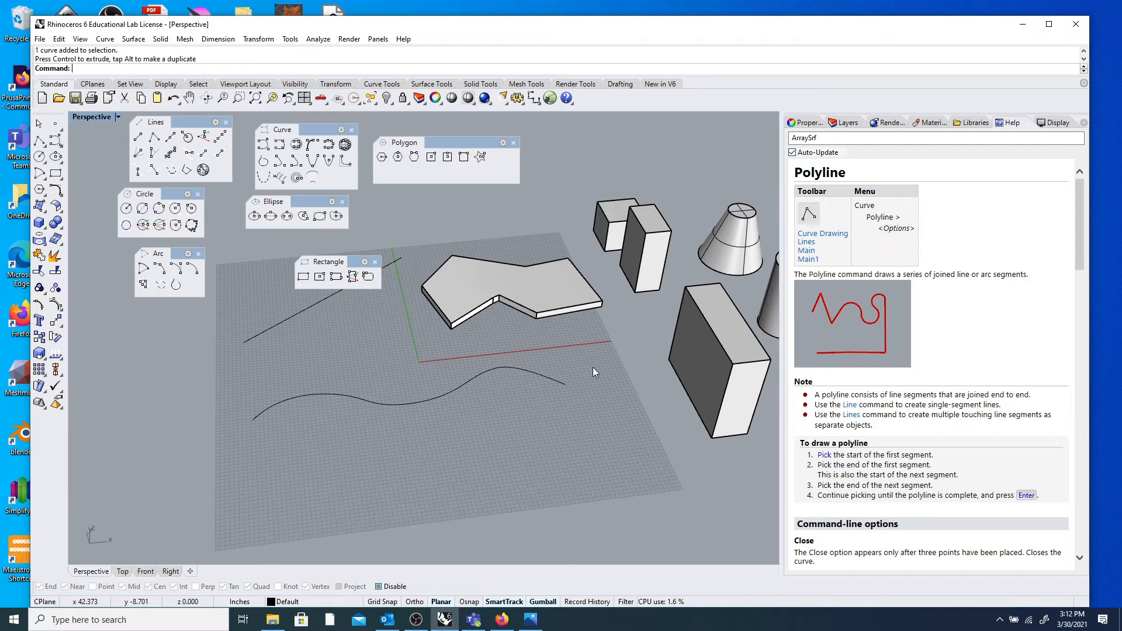
right_drag(588, 341, 653, 356)
click(672, 345)
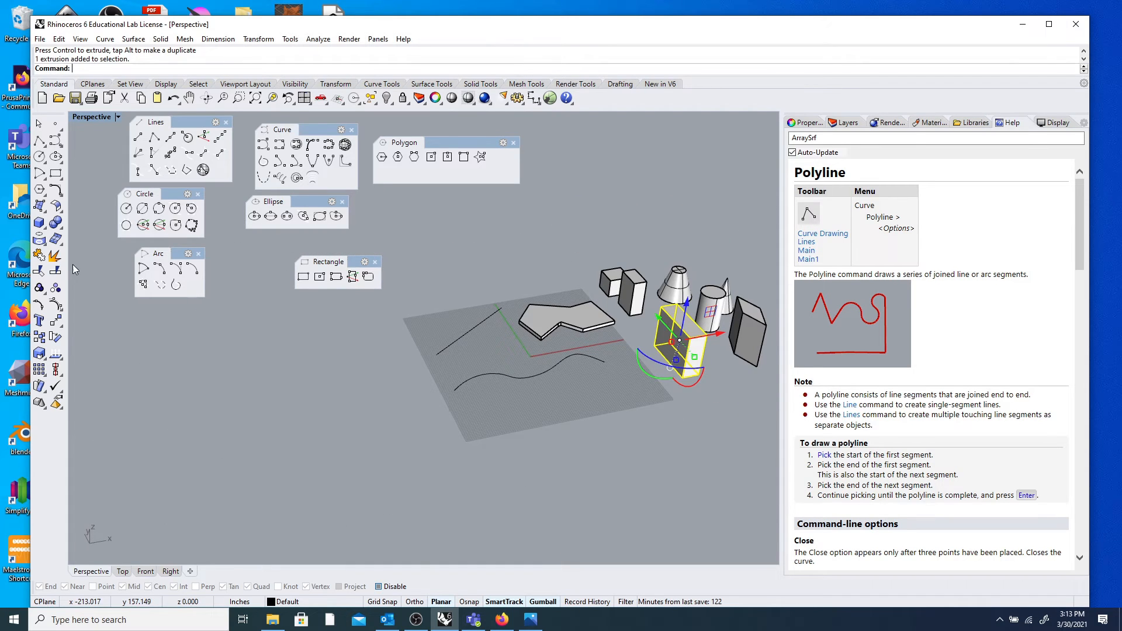
Turn object snapping back on, abandoning the first Move attempt.
click(55, 321)
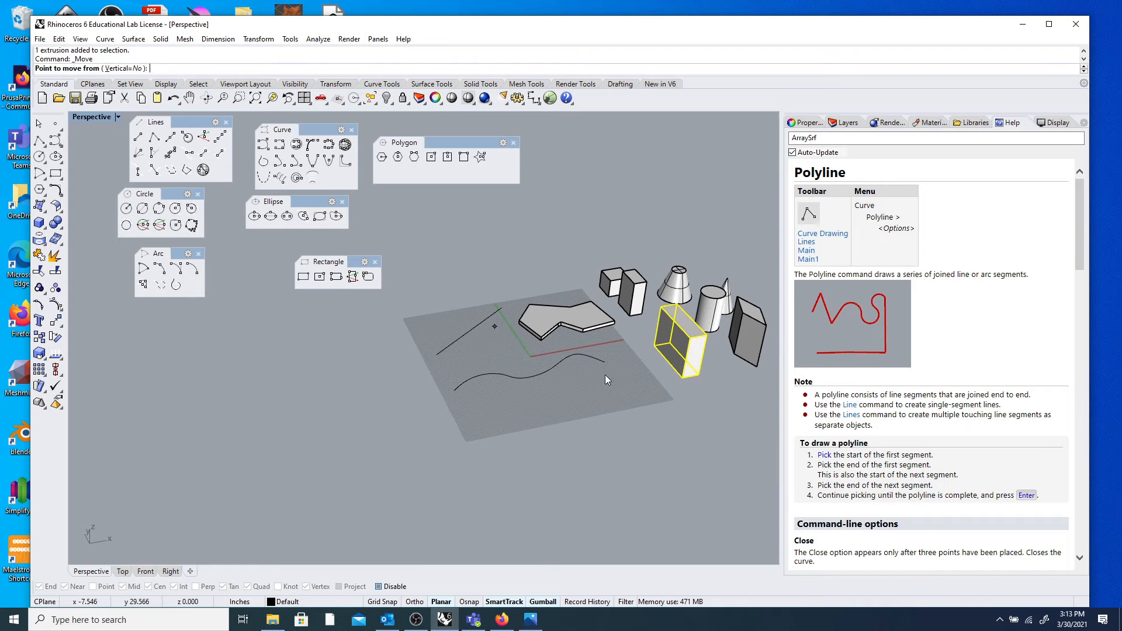
scroll(641, 351, up, 5)
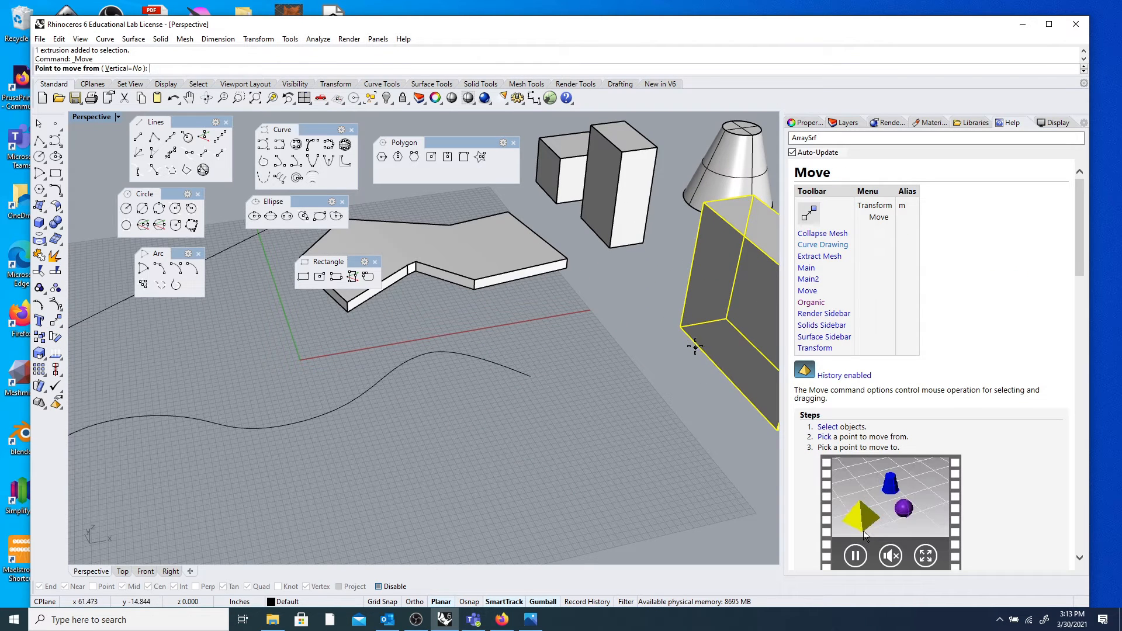
click(378, 587)
key(Escape)
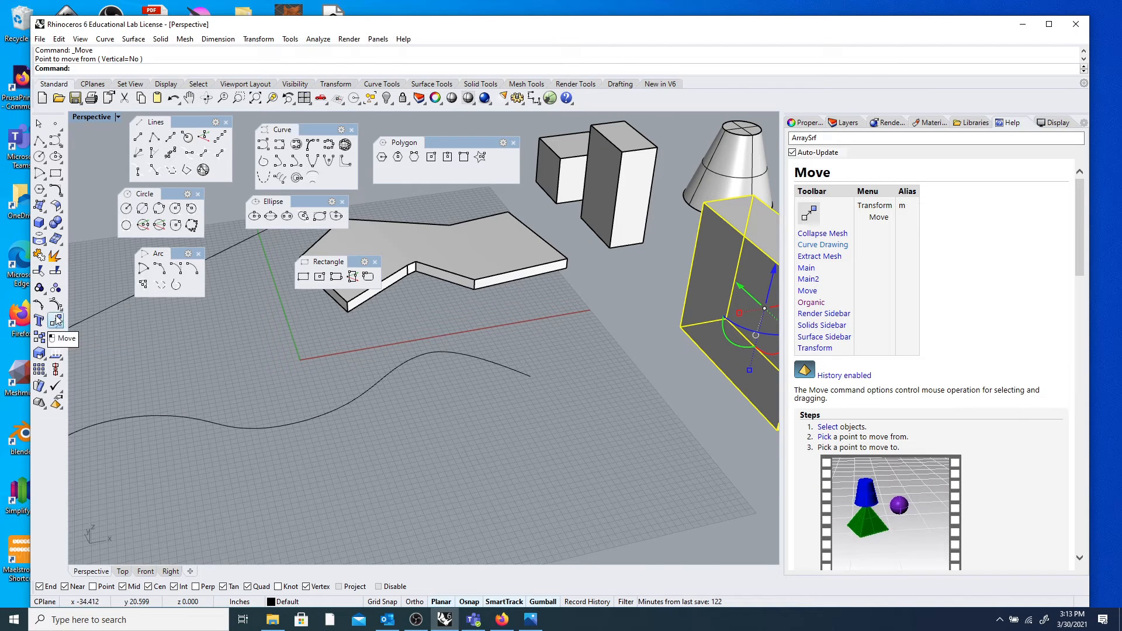
click(110, 335)
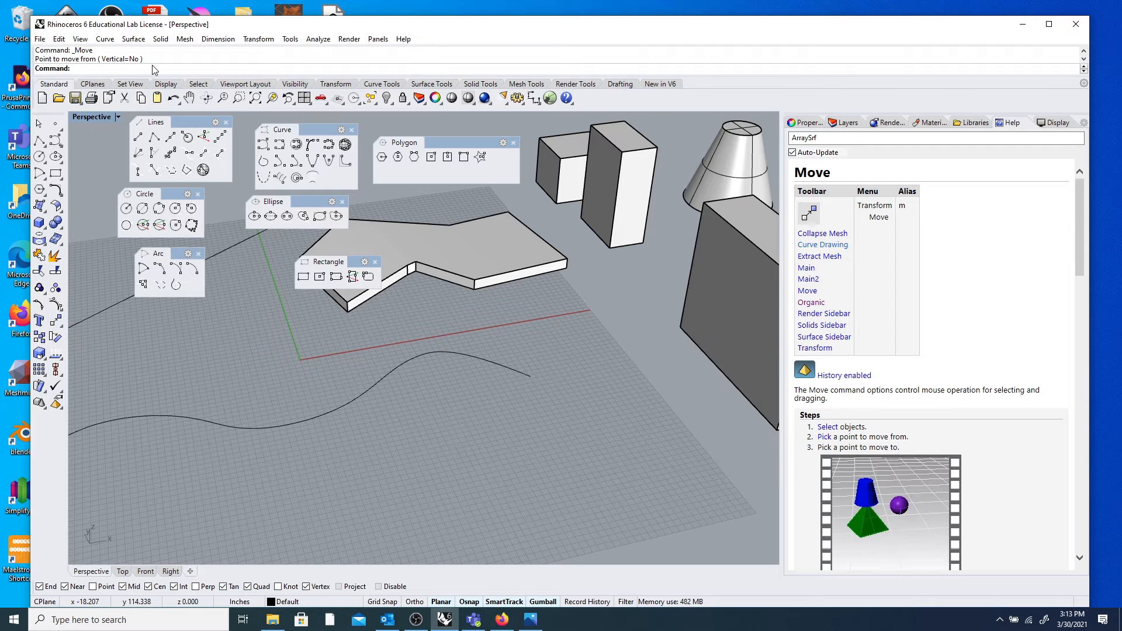
Move the tall box from its midpoint onto the wavy curve's end point.
key(Return)
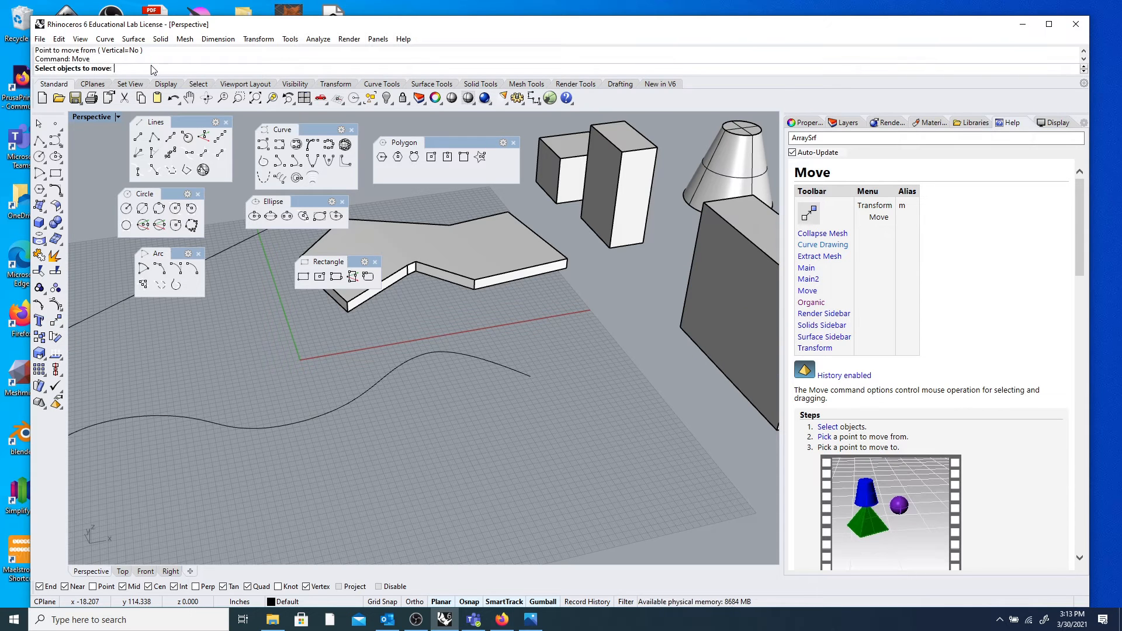
mouse_move(864, 534)
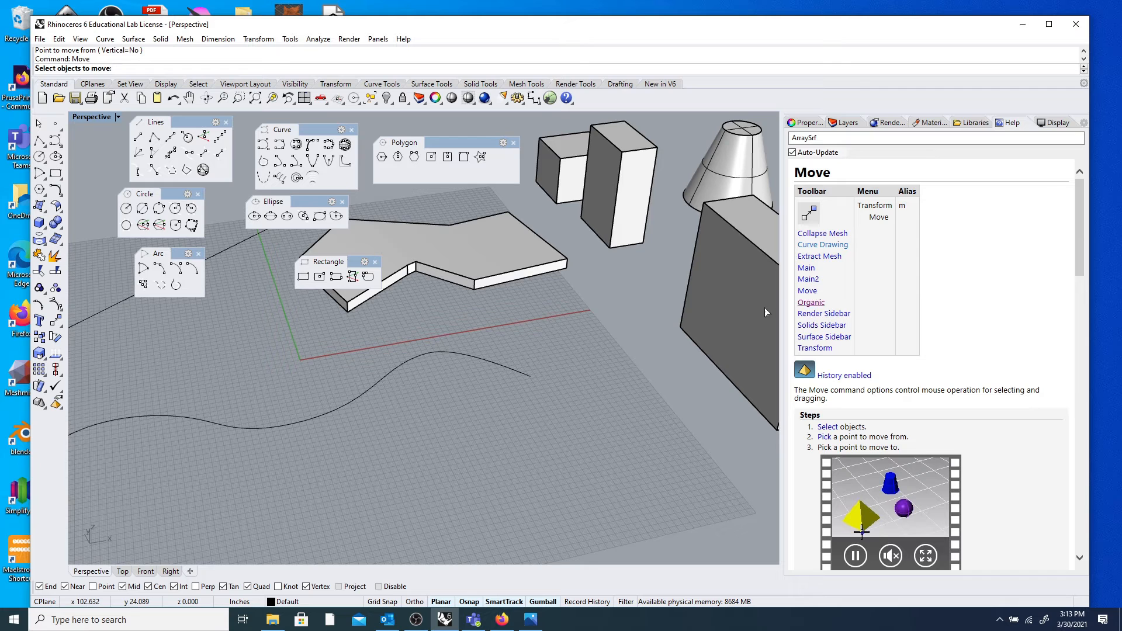
scroll(673, 262, down, 4)
scroll(704, 293, up, 2)
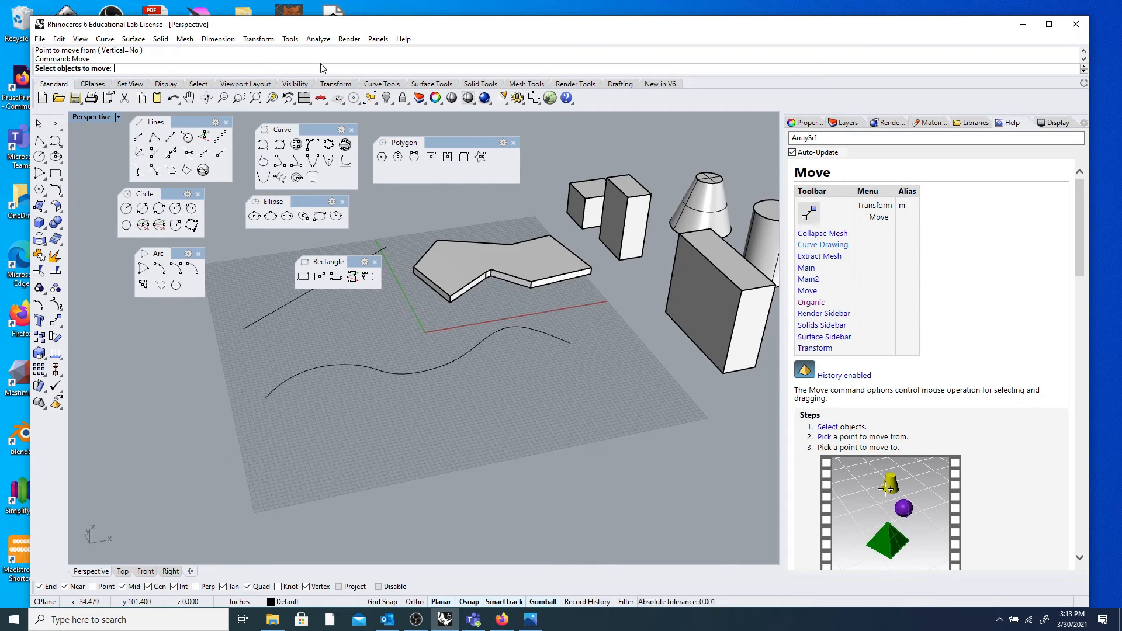
click(693, 301)
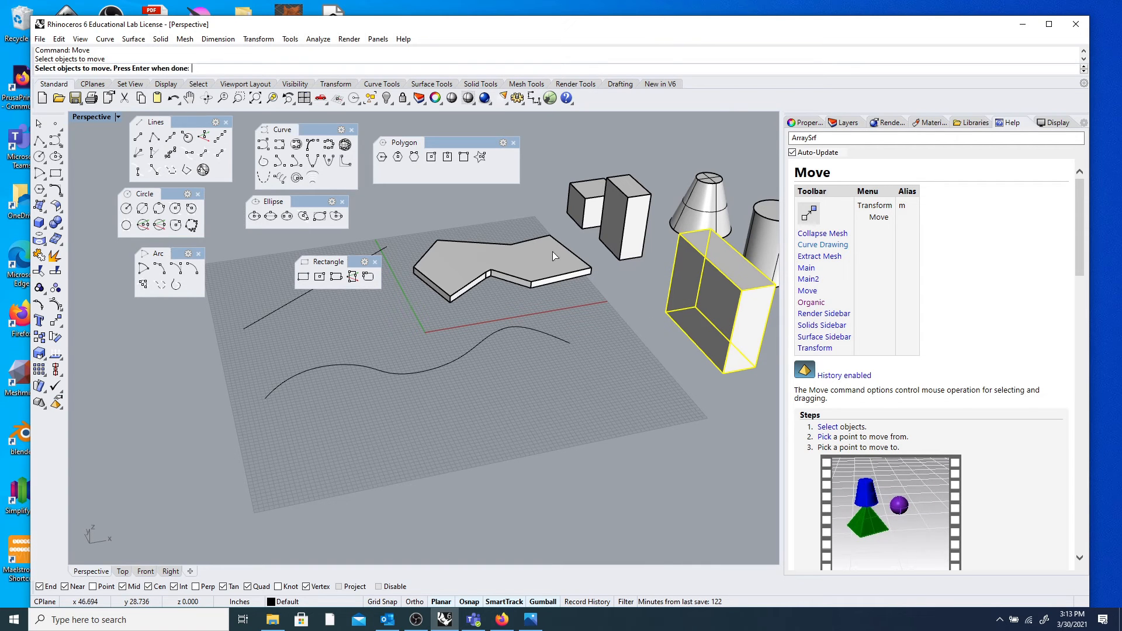
key(Return)
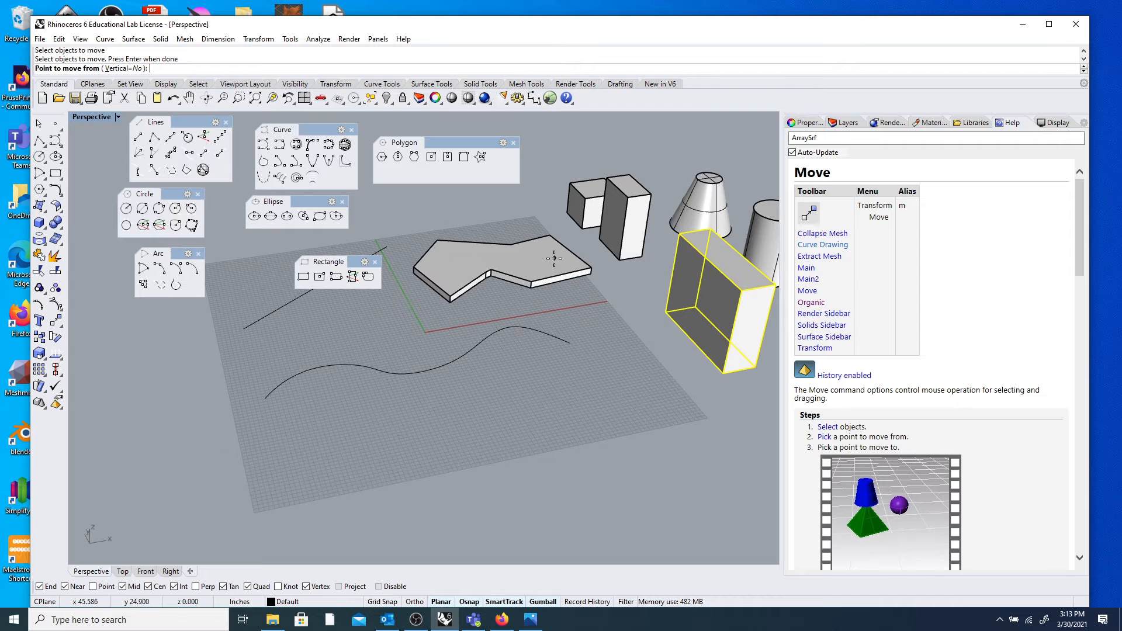
click(691, 339)
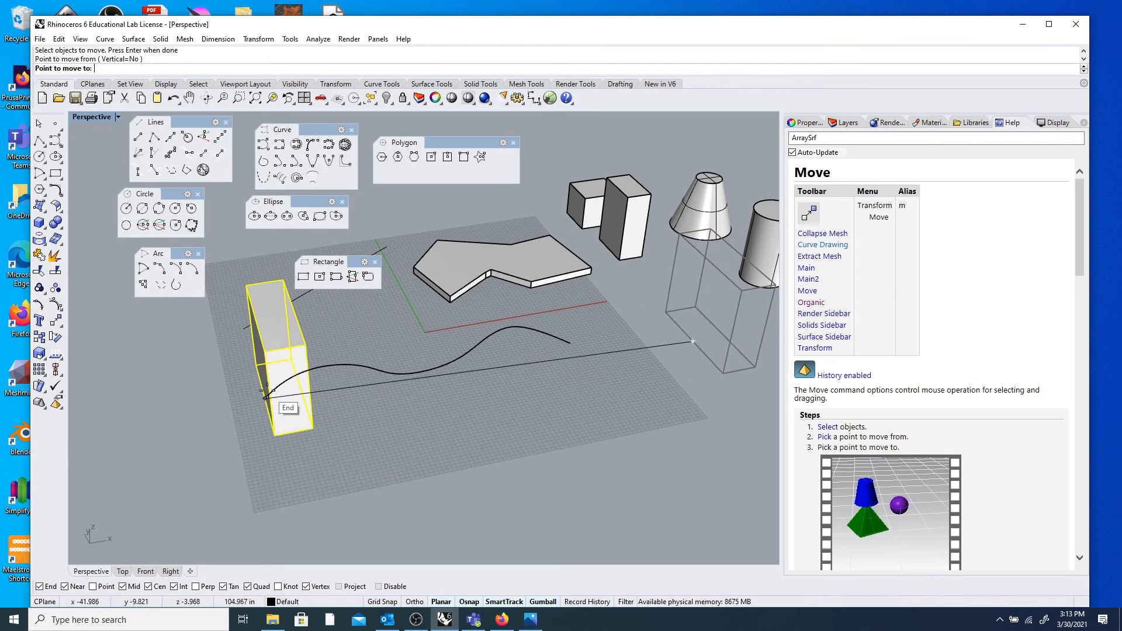
scroll(351, 392, up, 6)
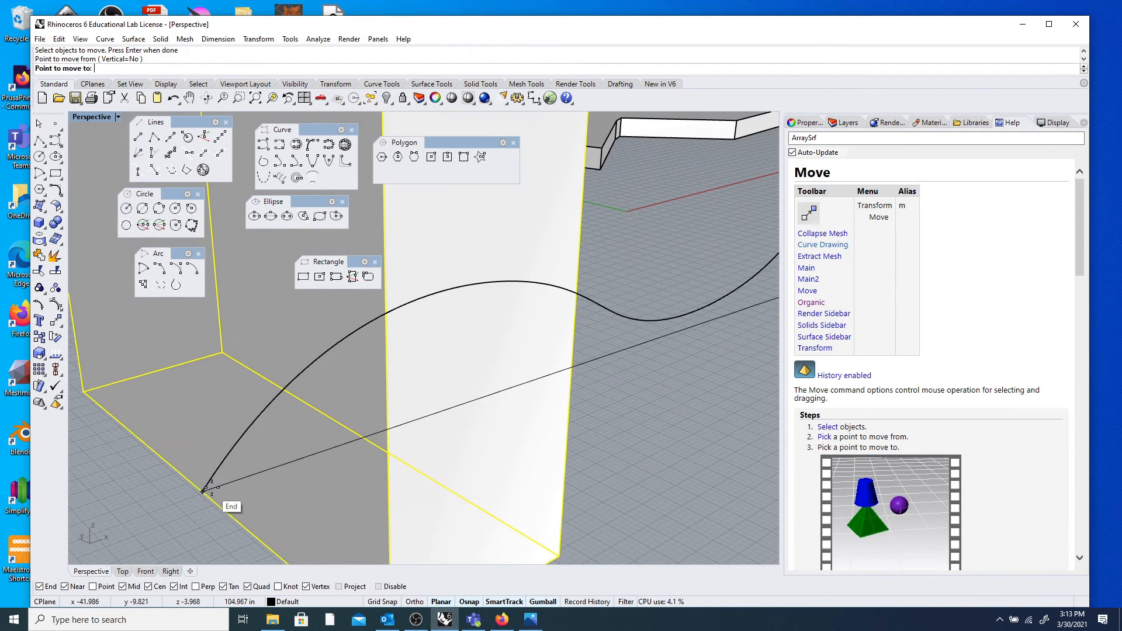
scroll(203, 491, up, 5)
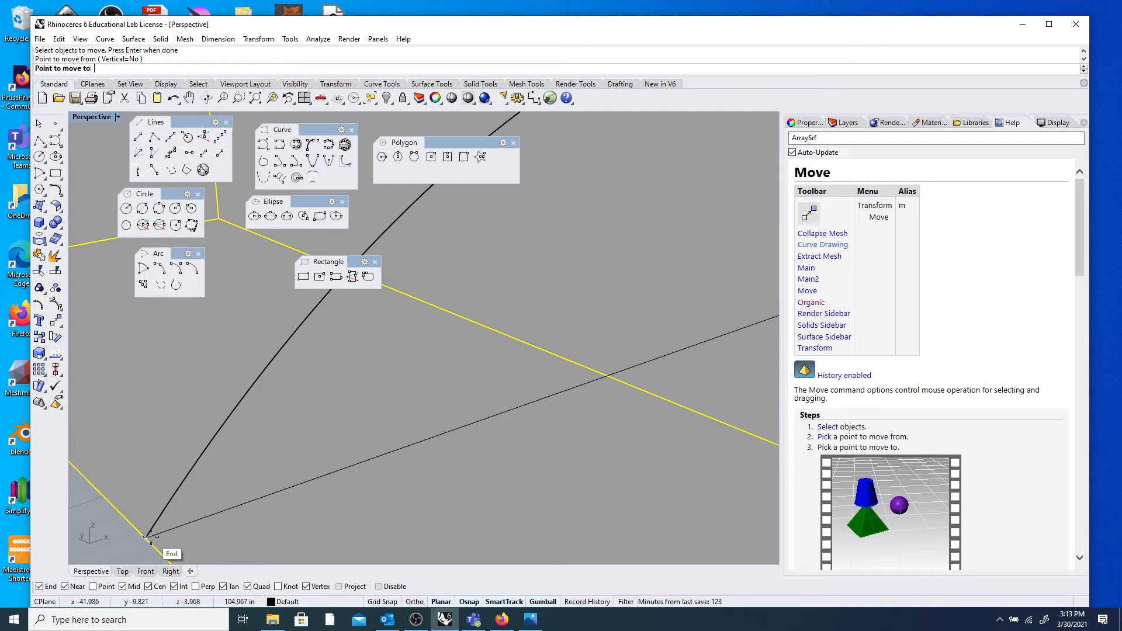
click(151, 536)
scroll(184, 449, down, 6)
right_drag(287, 444, 233, 374)
scroll(346, 452, up, 4)
scroll(348, 450, down, 7)
scroll(234, 374, up, 2)
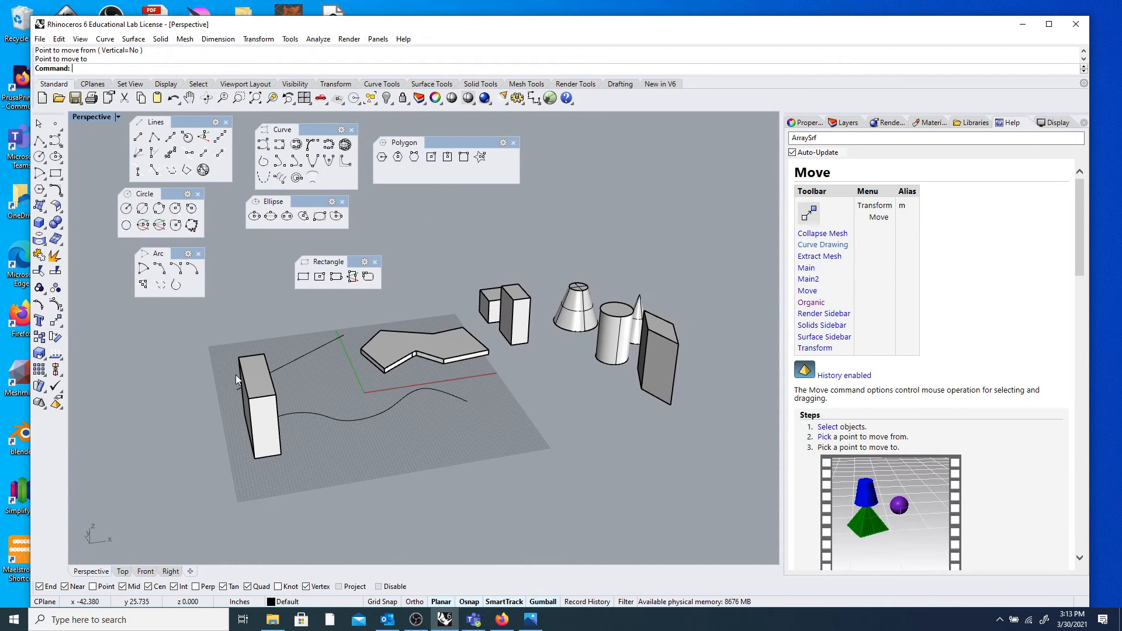
click(92, 84)
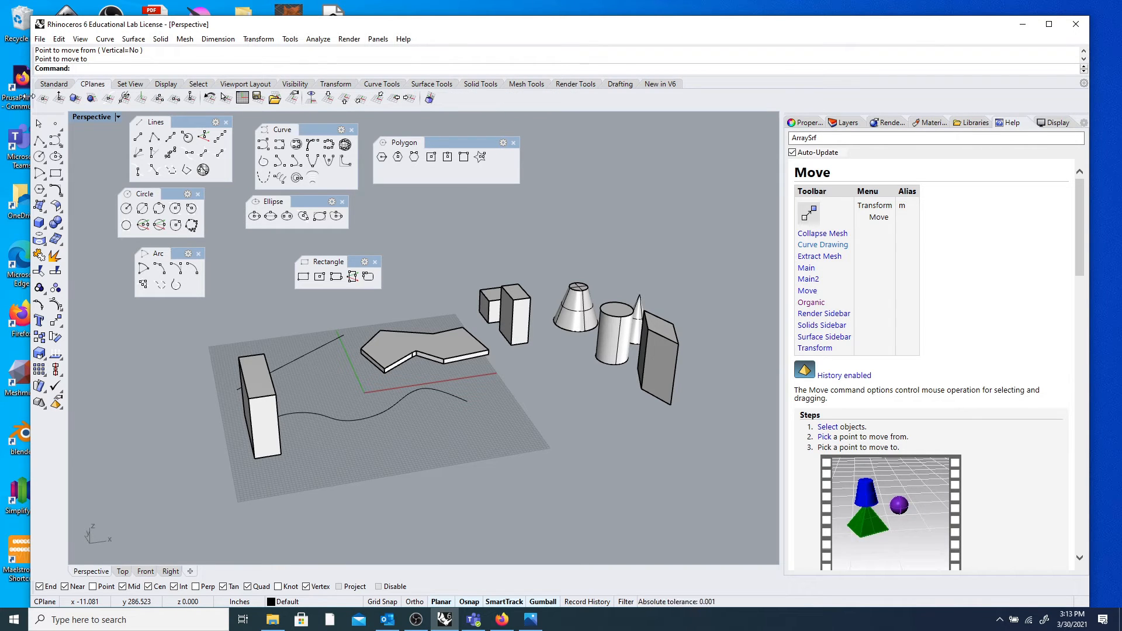
Align the Perspective construction plane upright to the tall box's face with CPlane Object.
click(78, 98)
right_drag(149, 408, 271, 403)
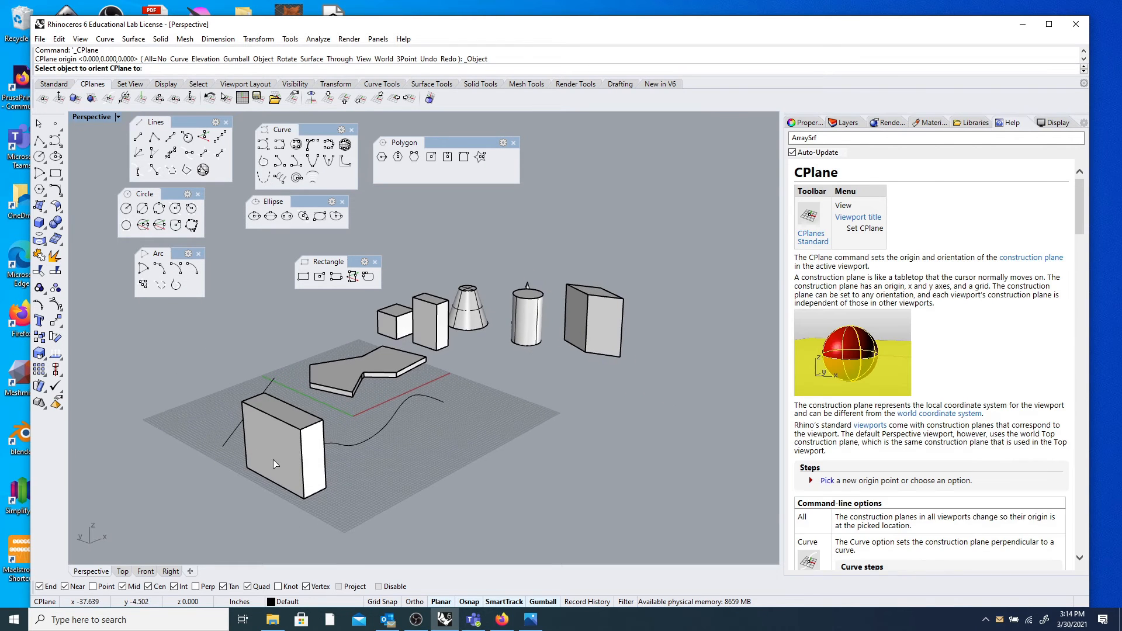
click(275, 458)
right_drag(275, 457, 314, 414)
scroll(286, 447, up, 5)
Drag the tall box a short distance along one gumball axis.
click(314, 414)
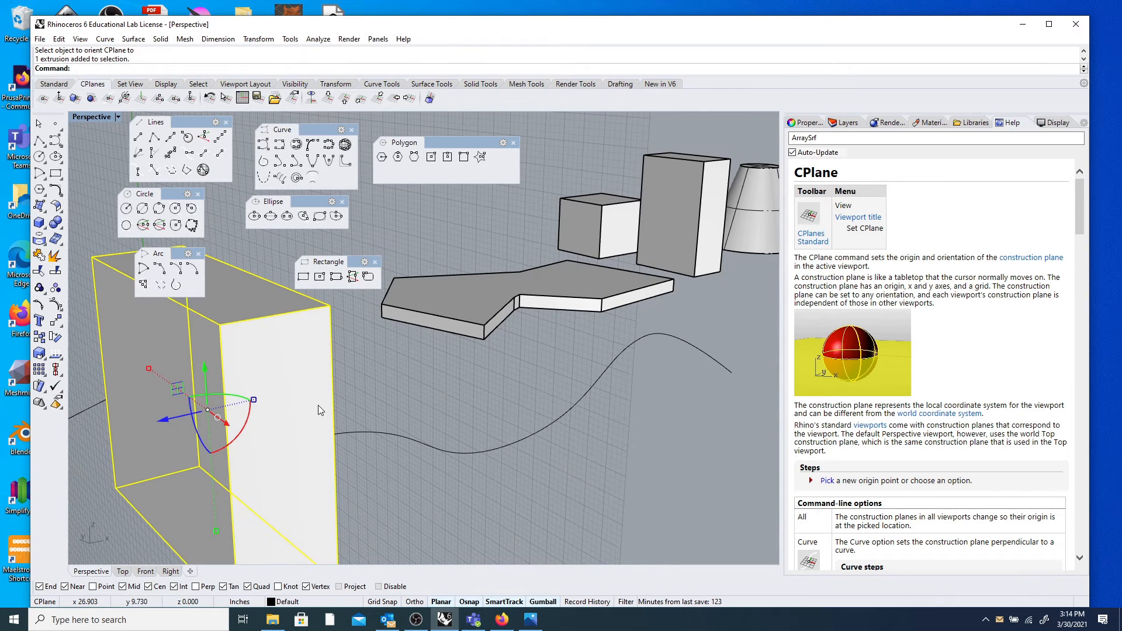
scroll(317, 407, down, 5)
drag(239, 417, 482, 358)
click(426, 478)
right_drag(280, 474, 291, 395)
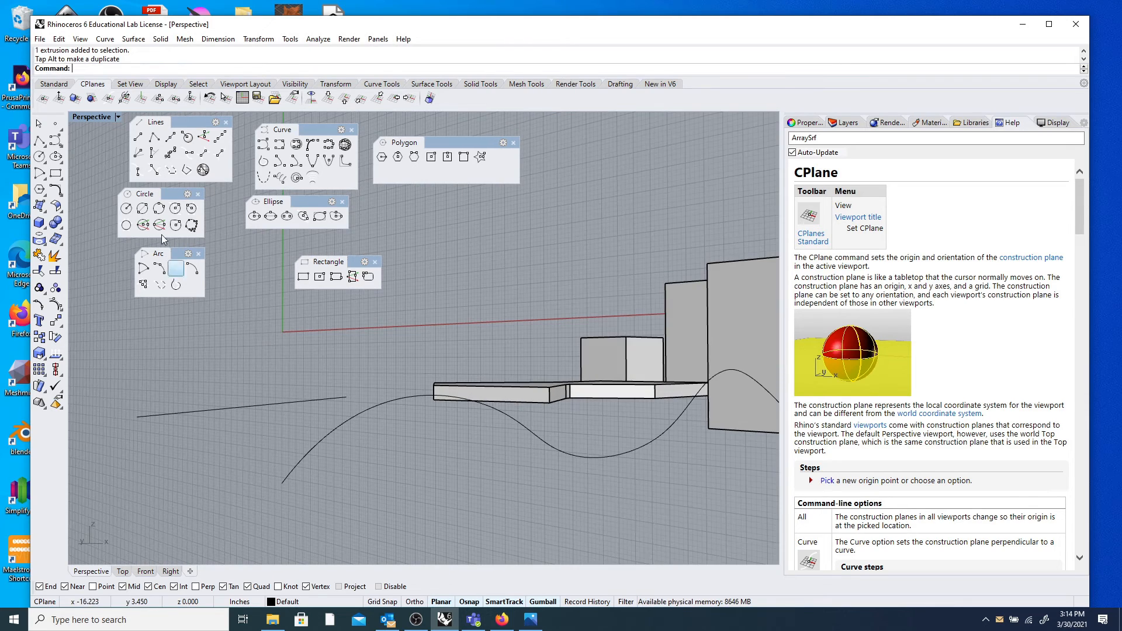
Draw a circle centred on the wavy curve's end point.
click(39, 156)
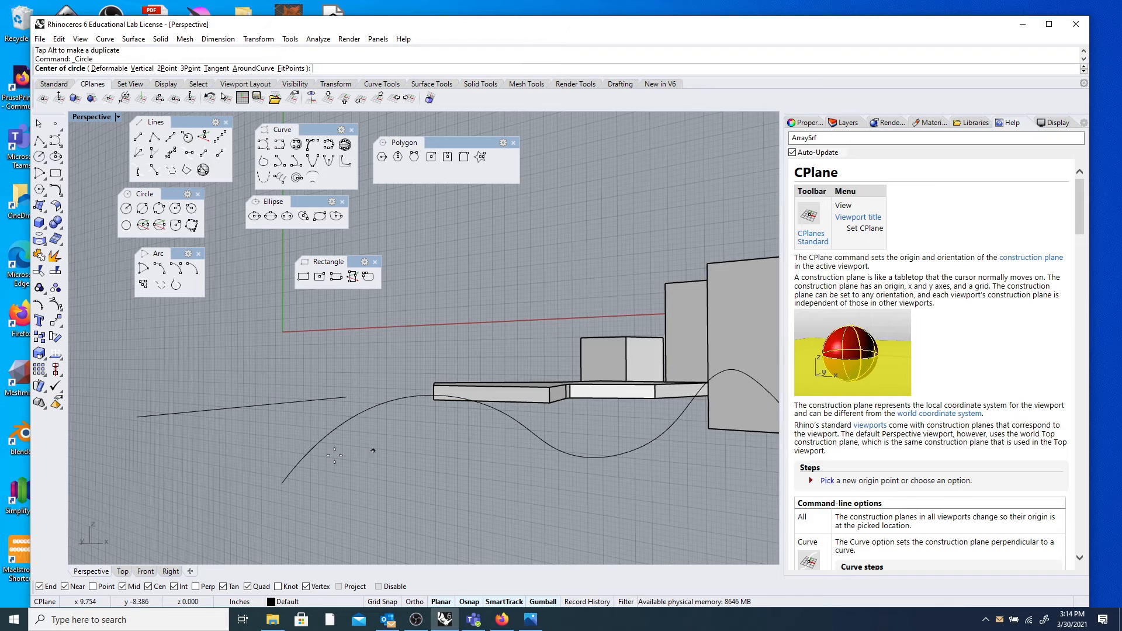
click(279, 483)
click(338, 483)
right_drag(338, 483, 310, 427)
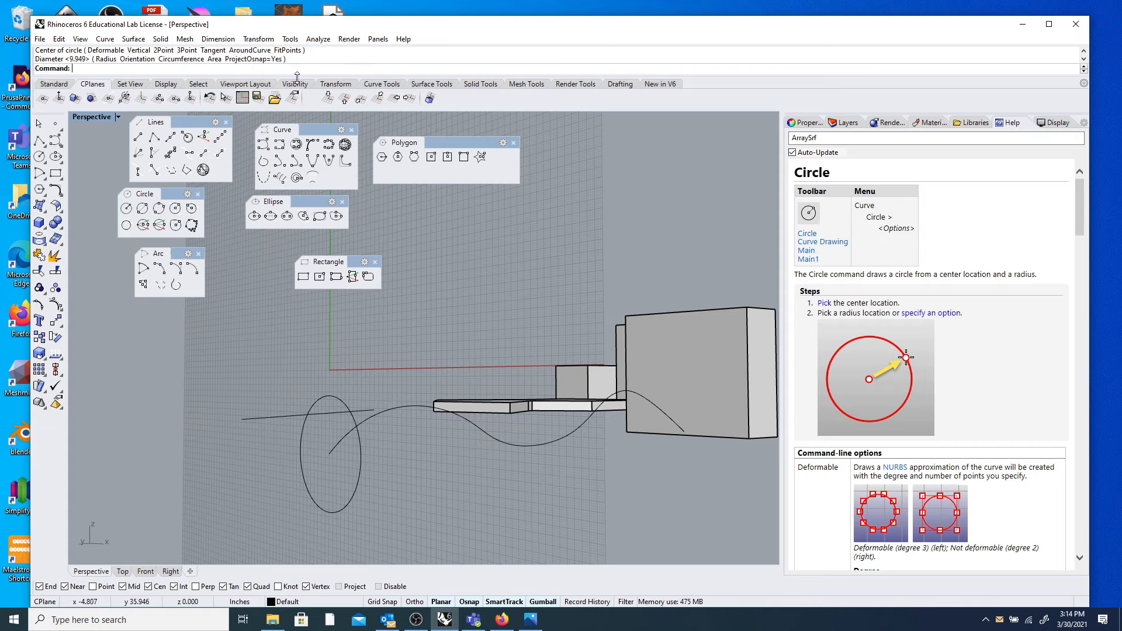
right_drag(359, 201, 322, 387)
Delete the ellipse and place a star polygon's centre at the wavy curve's end.
click(322, 387)
key(Delete)
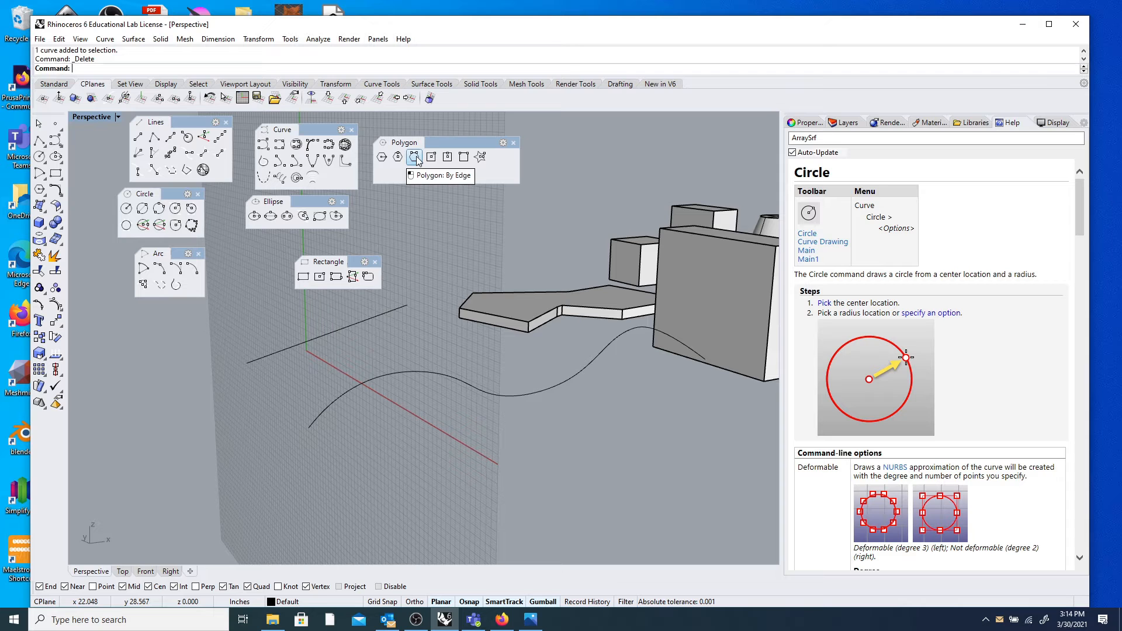
click(480, 157)
click(309, 428)
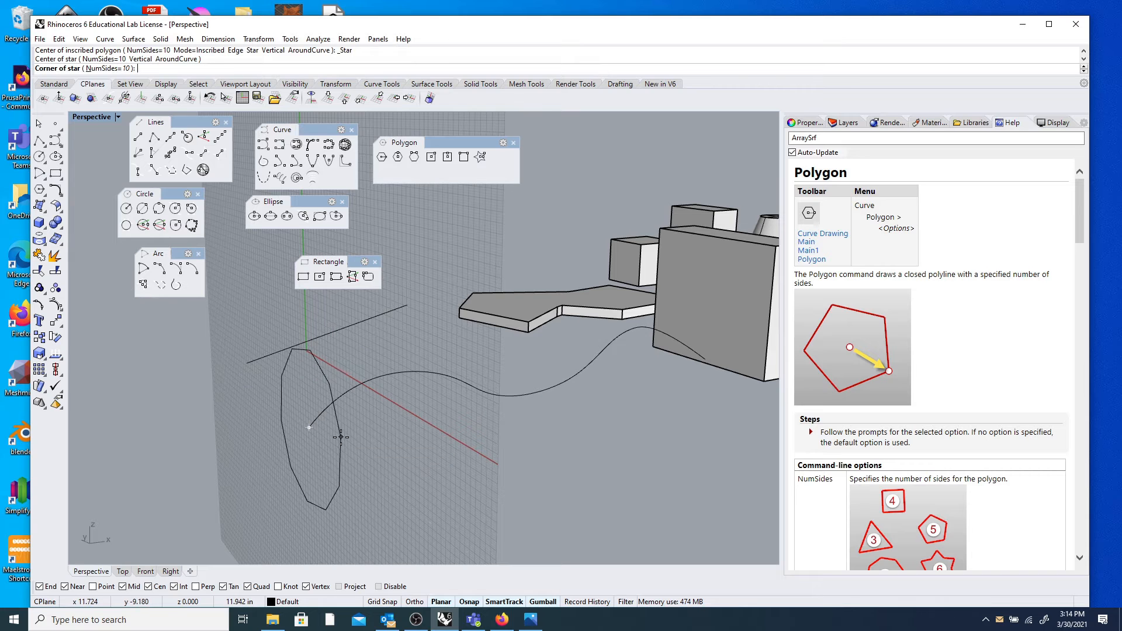
Finish the 10-point star by setting its outer and inner radii.
click(347, 443)
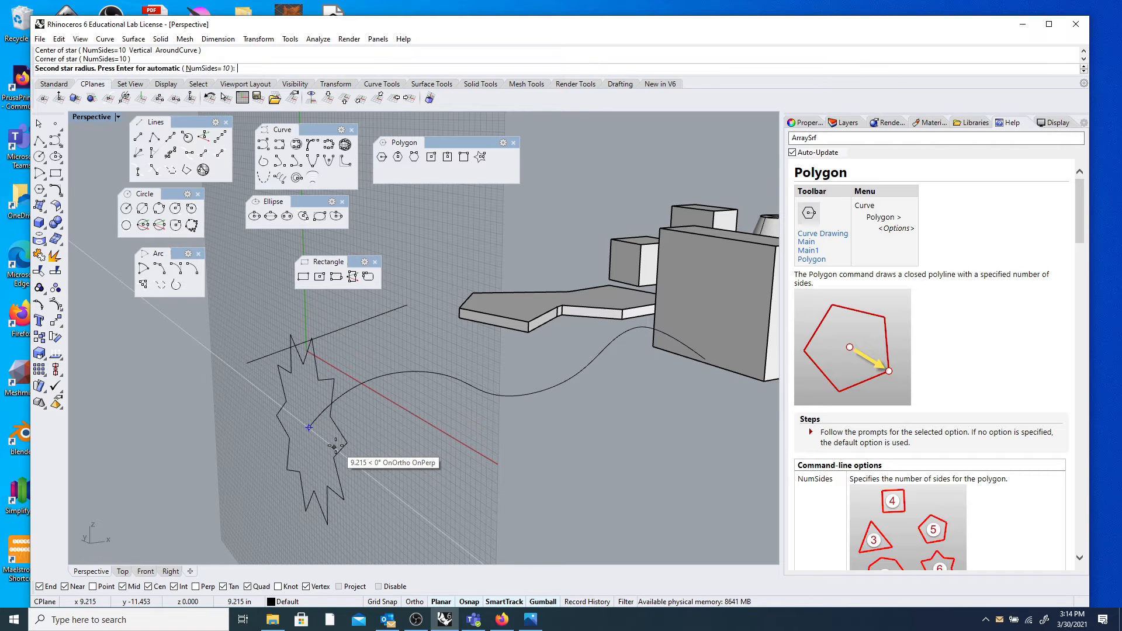
click(326, 444)
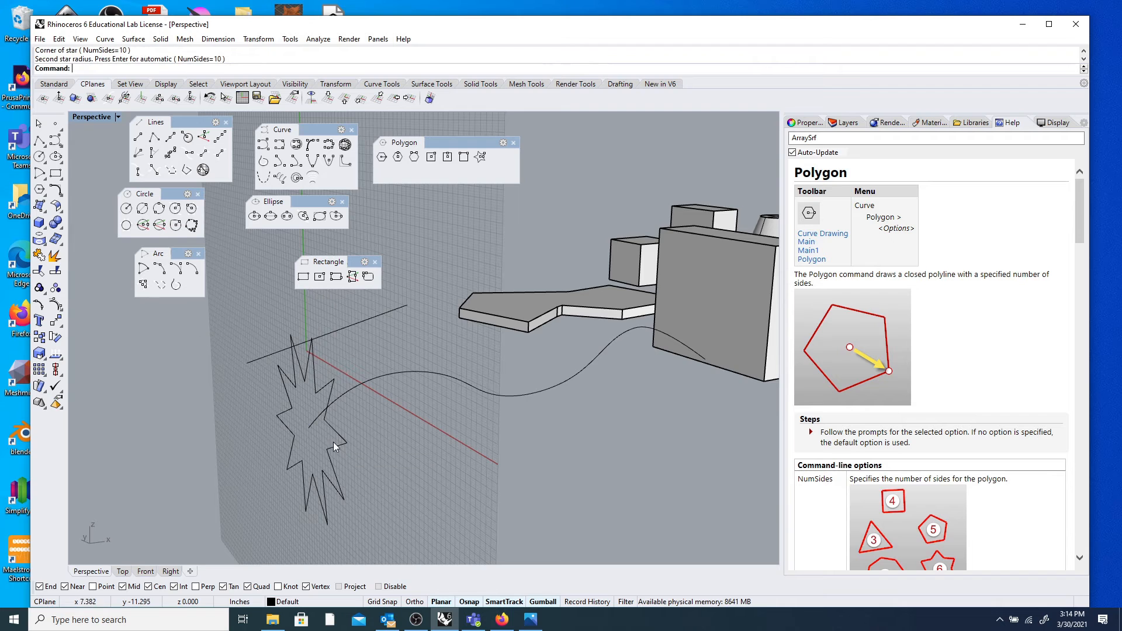
scroll(362, 418, down, 5)
scroll(362, 415, up, 3)
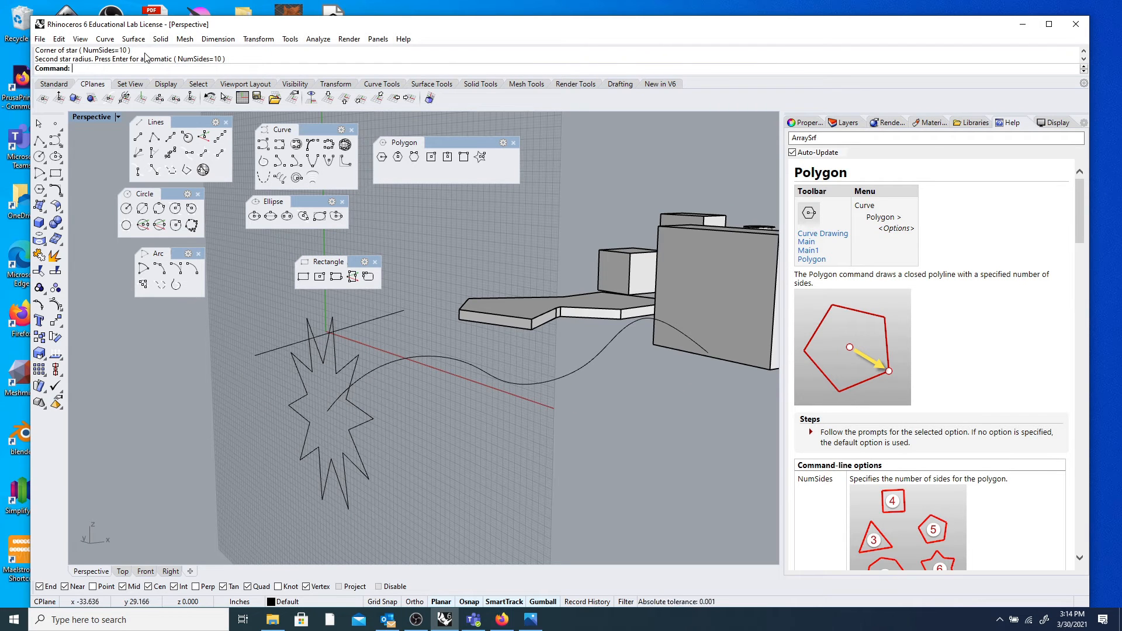
Extrude the star along the wavy curve as a trial surface.
click(135, 40)
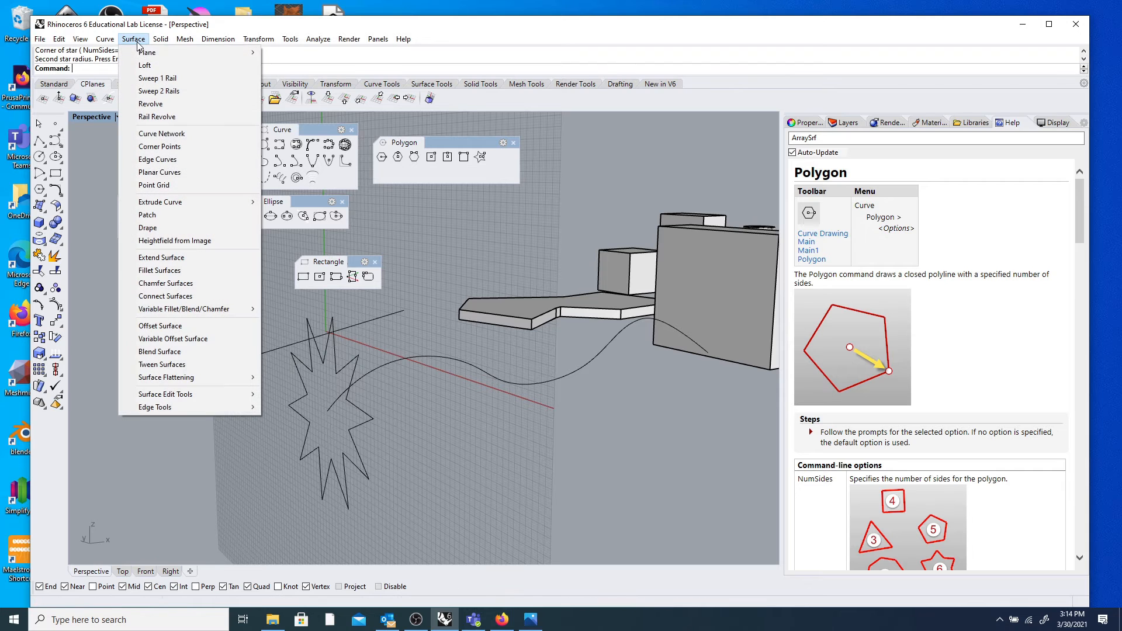
mouse_move(190, 204)
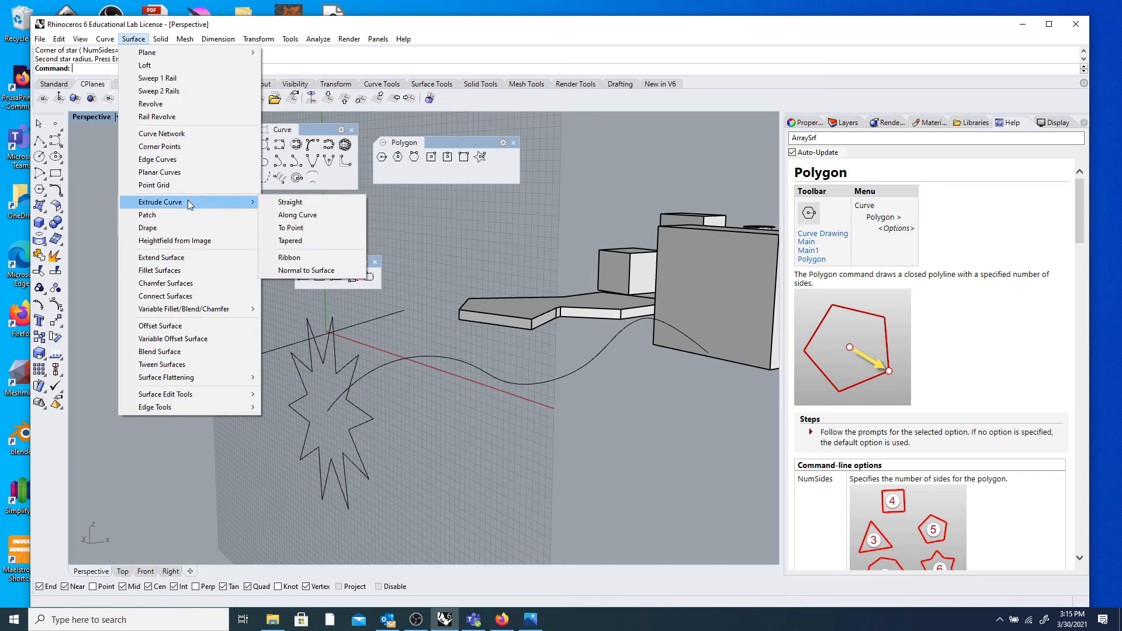
click(298, 216)
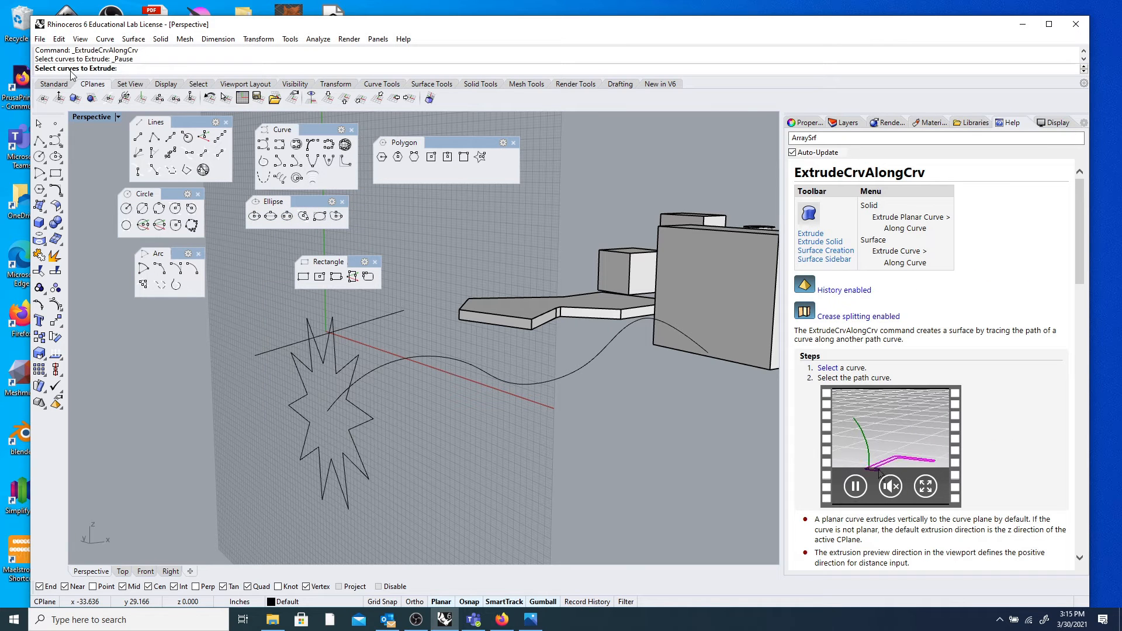
click(356, 356)
mouse_move(382, 363)
right_down()
mouse_move(352, 383)
mouse_move(372, 379)
right_up()
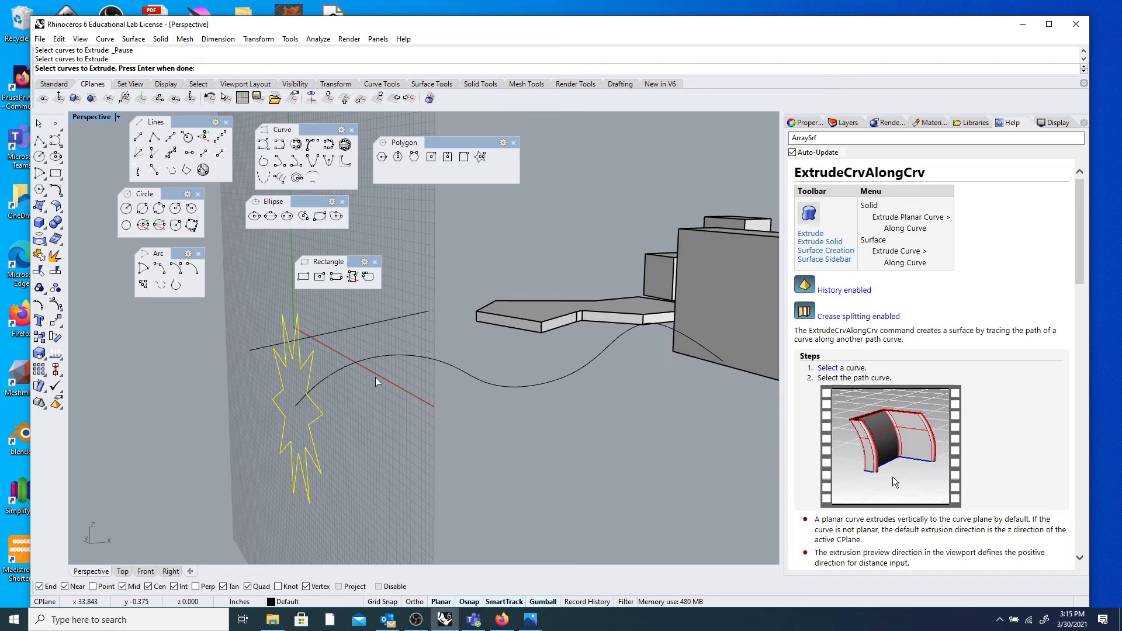
key(Return)
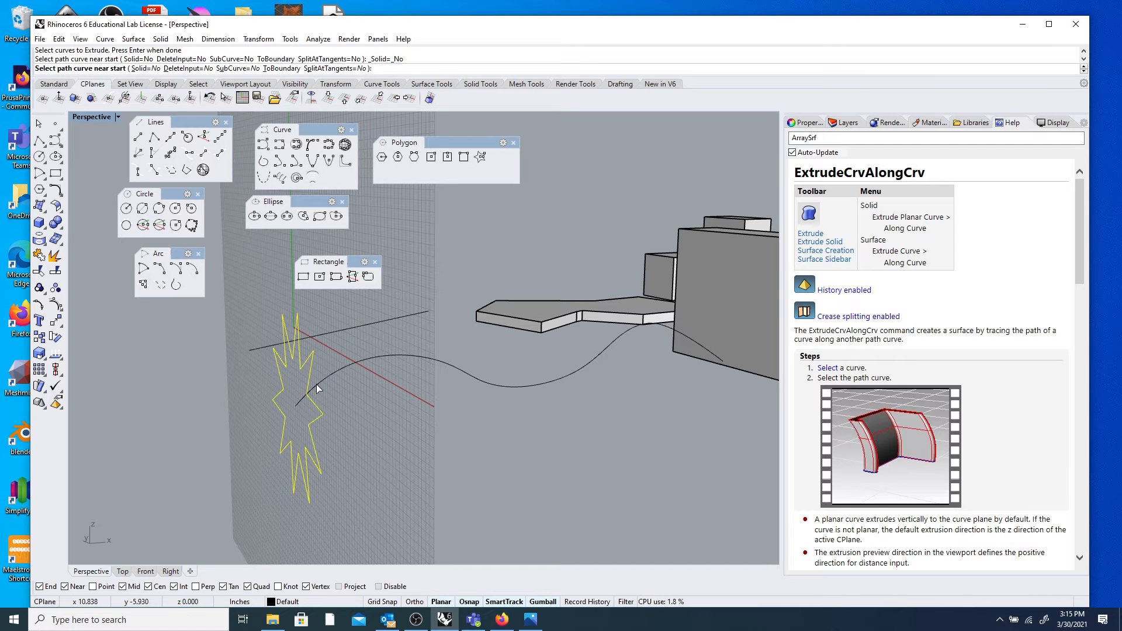
right_drag(317, 384, 409, 375)
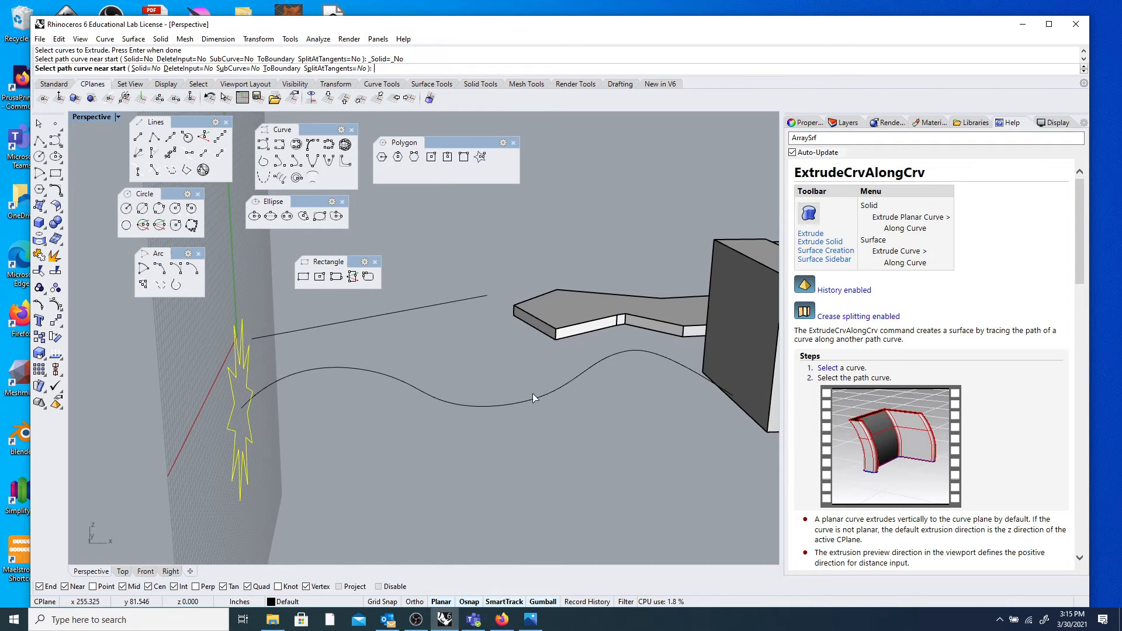
right_drag(453, 438, 386, 410)
click(371, 403)
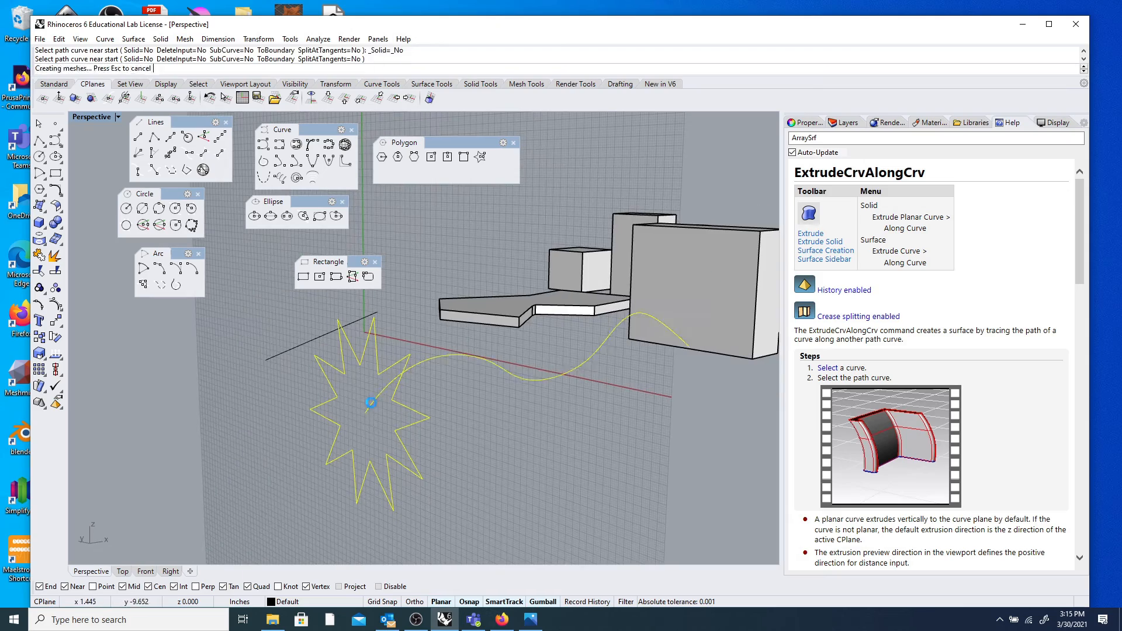
mouse_move(467, 403)
right_down()
mouse_move(462, 428)
mouse_move(304, 395)
mouse_move(347, 368)
mouse_move(466, 414)
mouse_move(579, 426)
mouse_move(593, 383)
mouse_move(562, 377)
mouse_move(571, 403)
mouse_move(564, 356)
mouse_move(630, 316)
mouse_move(520, 313)
mouse_move(557, 294)
mouse_move(483, 305)
mouse_move(549, 311)
mouse_move(480, 332)
right_up()
Delete the trial star extrusion surfaces.
scroll(571, 403, up, 4)
scroll(517, 309, up, 3)
scroll(549, 311, down, 5)
click(518, 314)
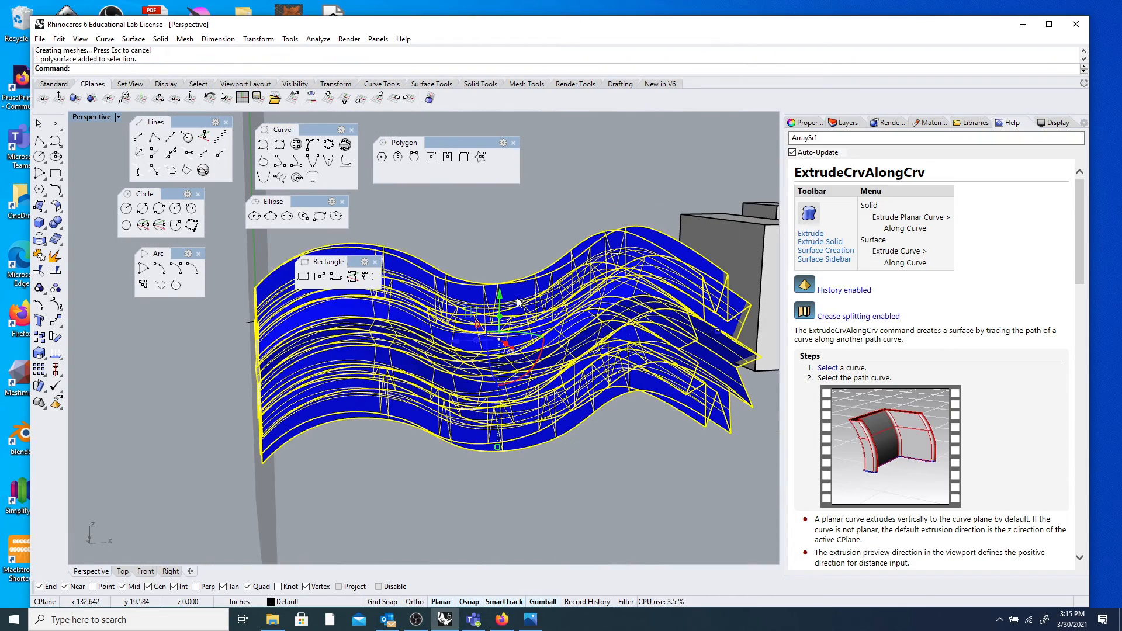
key(Delete)
right_drag(388, 333, 390, 339)
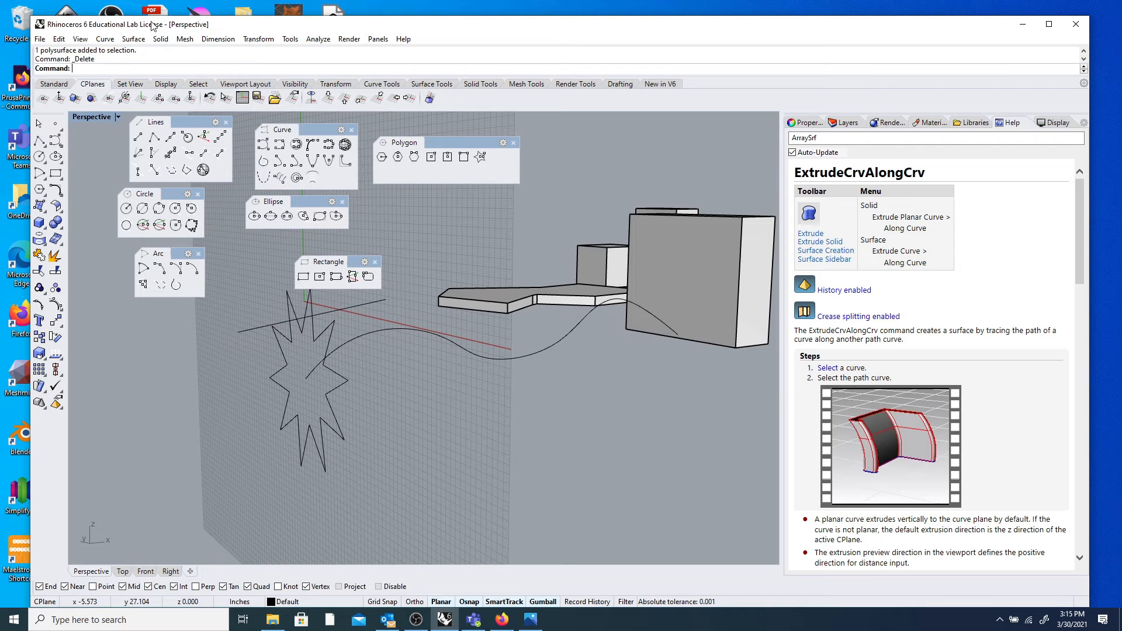
Extrude the star along the wavy curve with Solid=Yes, using the recent-commands list.
click(132, 39)
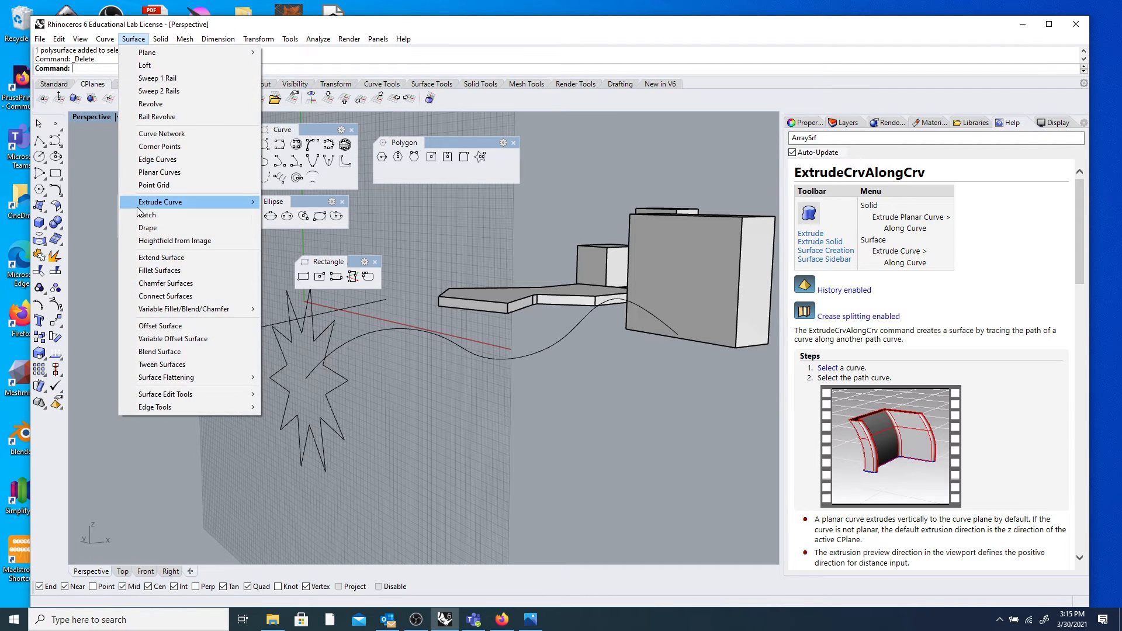
mouse_move(159, 205)
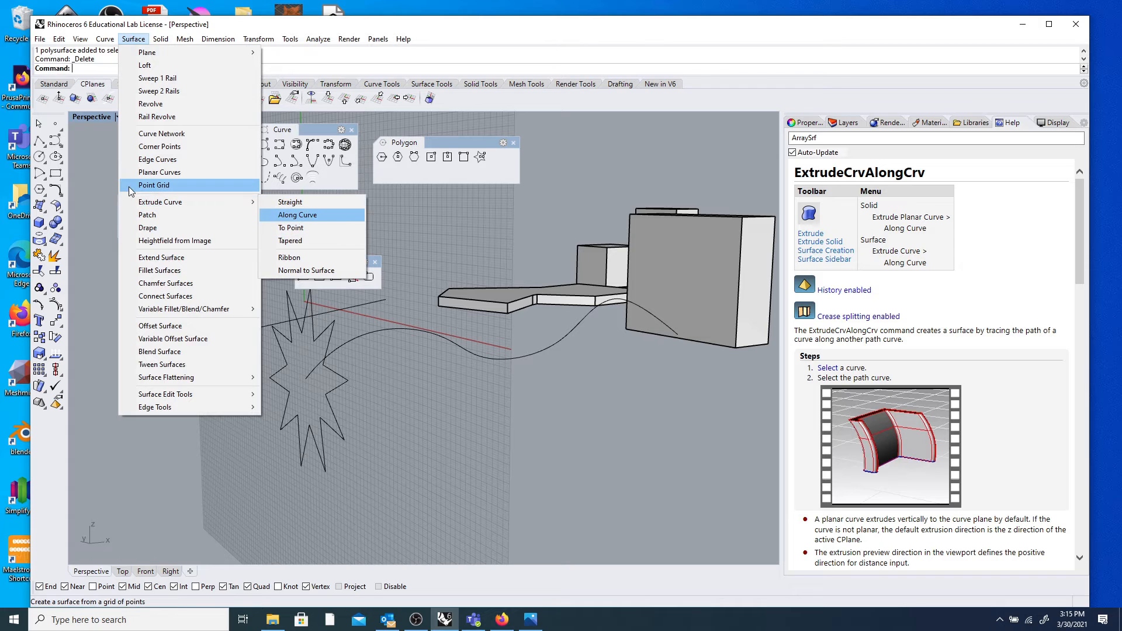
click(101, 119)
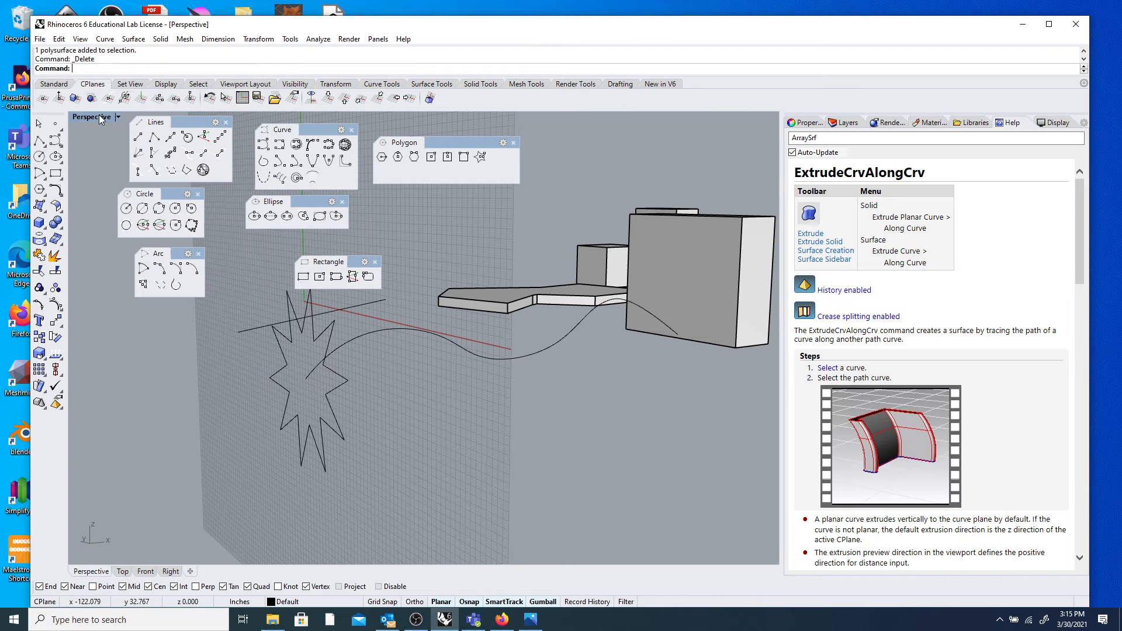
right_click(123, 69)
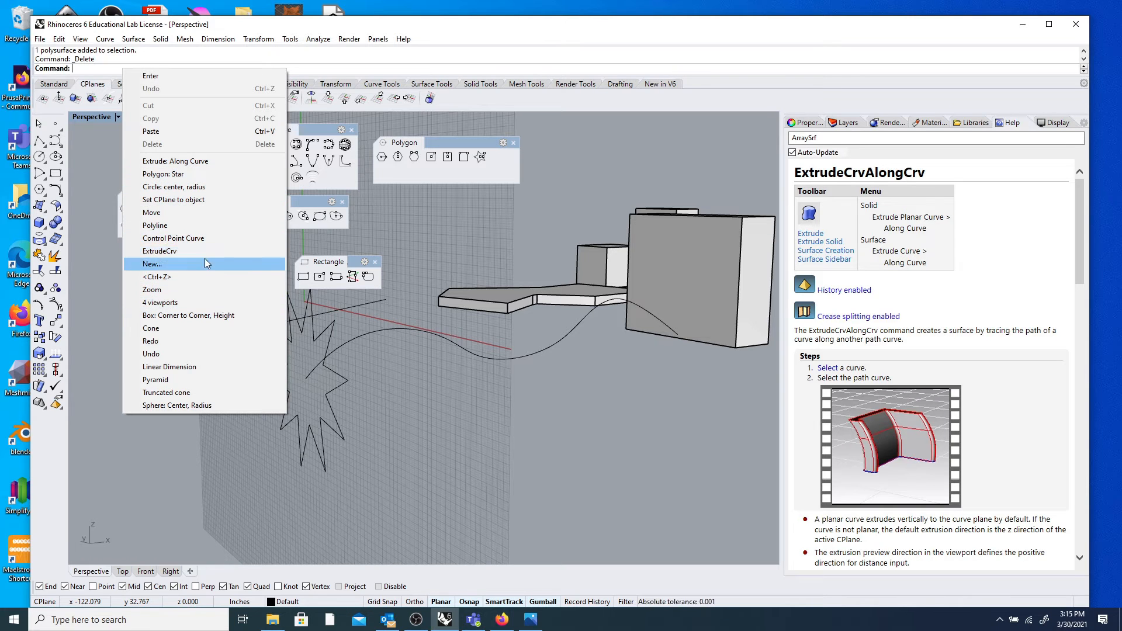
click(243, 160)
click(337, 334)
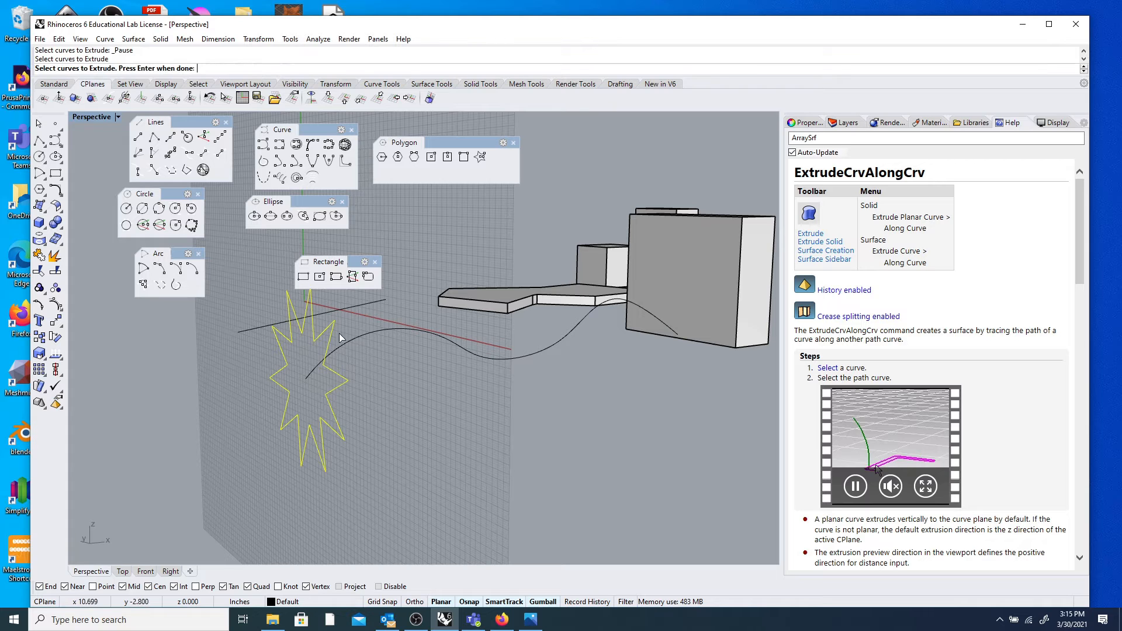
key(Return)
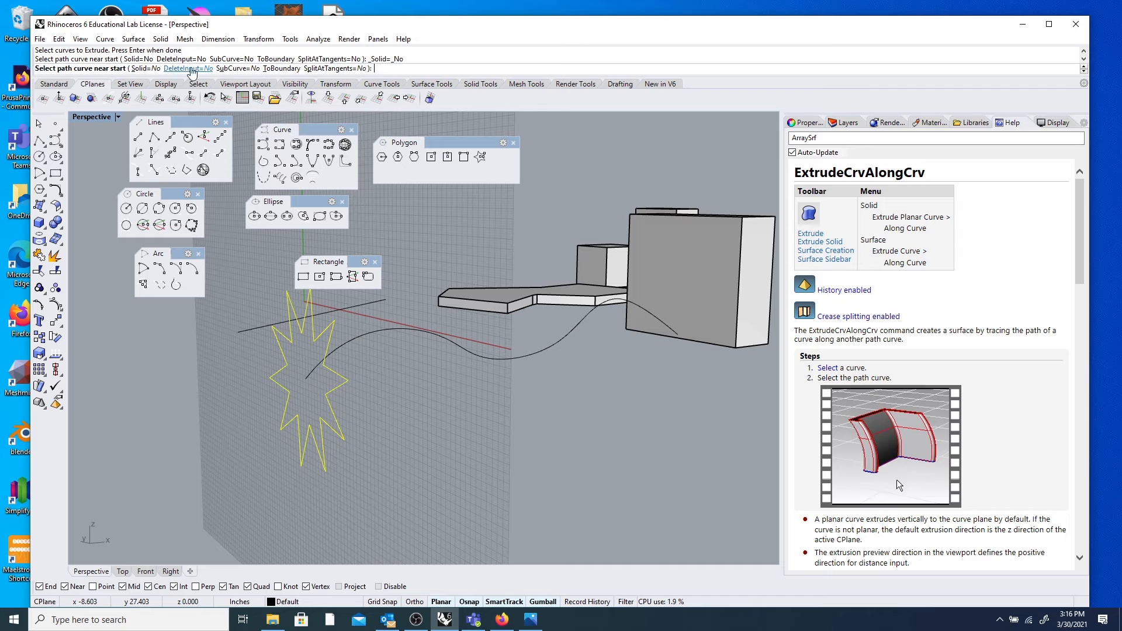
click(147, 69)
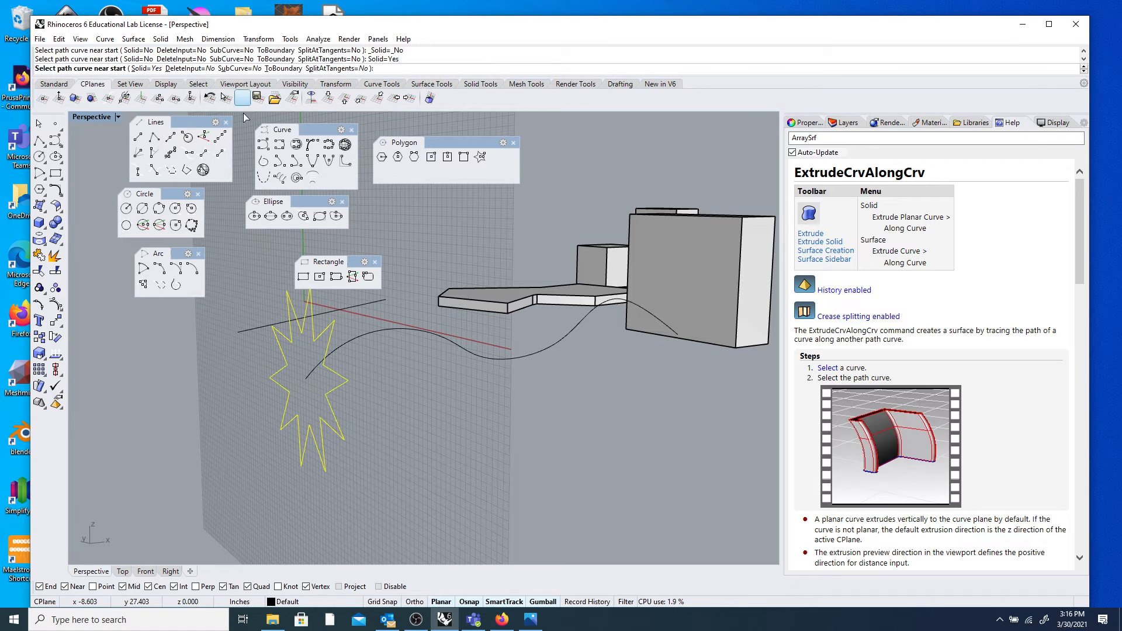
click(309, 374)
Slide the wavy star solid along the X axis with the gumball's red arrow.
scroll(432, 393, down, 5)
right_drag(434, 395, 462, 403)
scroll(479, 353, up, 4)
click(445, 353)
scroll(445, 353, down, 6)
right_drag(445, 354, 494, 367)
mouse_move(459, 386)
mouse_down()
mouse_move(513, 399)
mouse_move(607, 395)
mouse_up()
click(657, 351)
mouse_move(658, 350)
right_down()
mouse_move(275, 387)
mouse_move(363, 381)
right_up()
scroll(269, 386, up, 8)
scroll(367, 381, down, 8)
scroll(367, 381, down, 4)
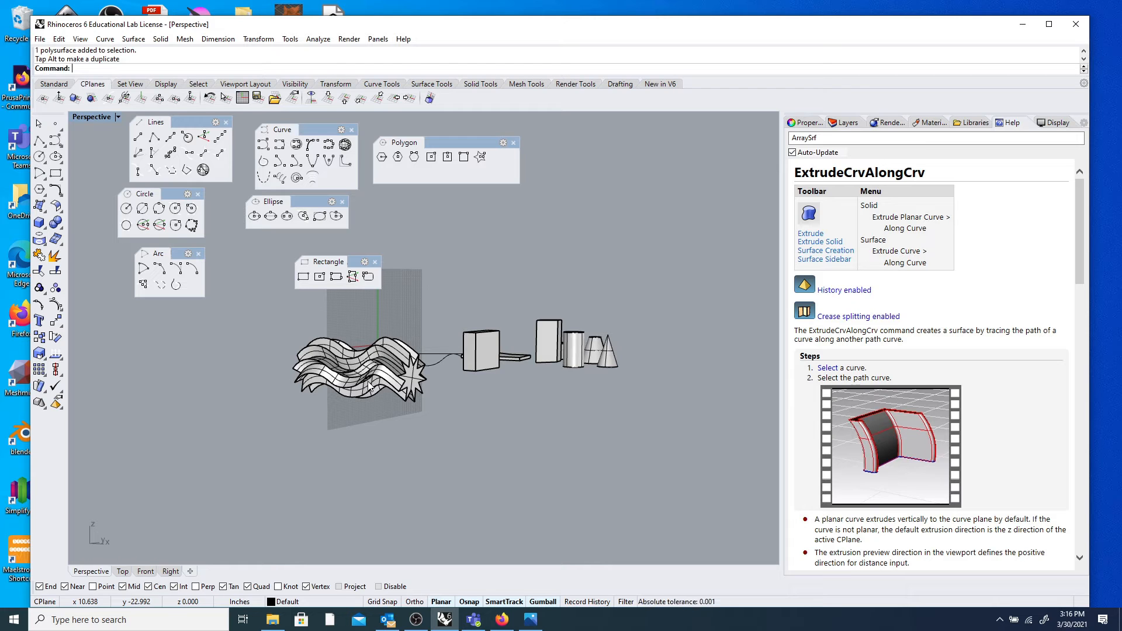
Move the star curve to the straight line's end point.
mouse_move(357, 340)
right_down()
mouse_move(405, 349)
mouse_move(350, 360)
mouse_move(321, 352)
mouse_move(318, 371)
mouse_move(380, 373)
right_up()
click(381, 373)
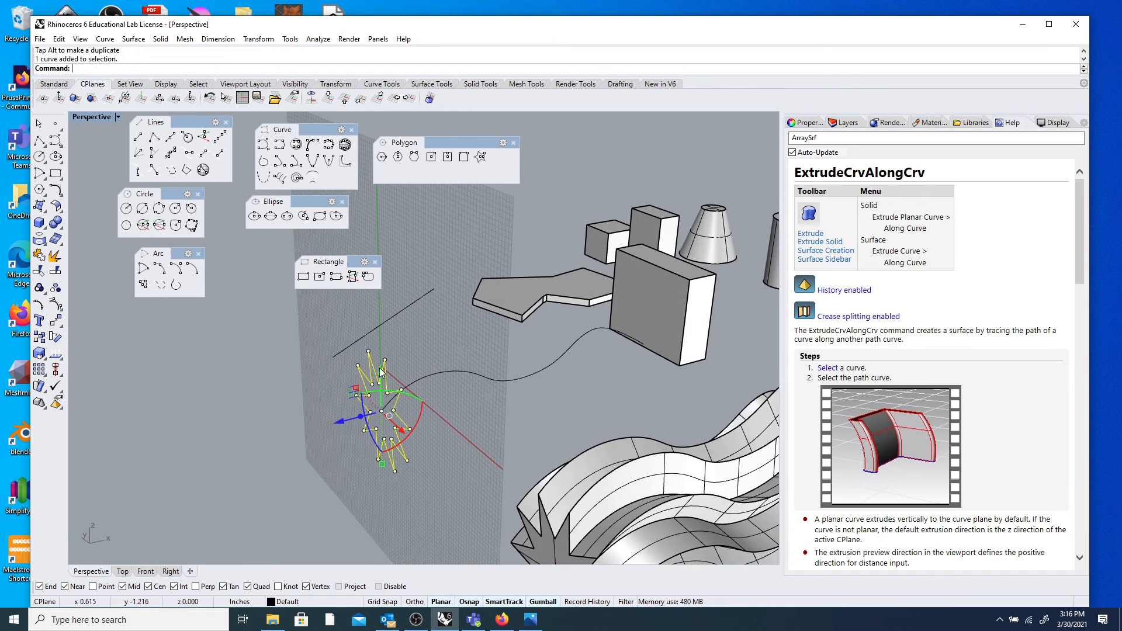
click(56, 321)
click(388, 424)
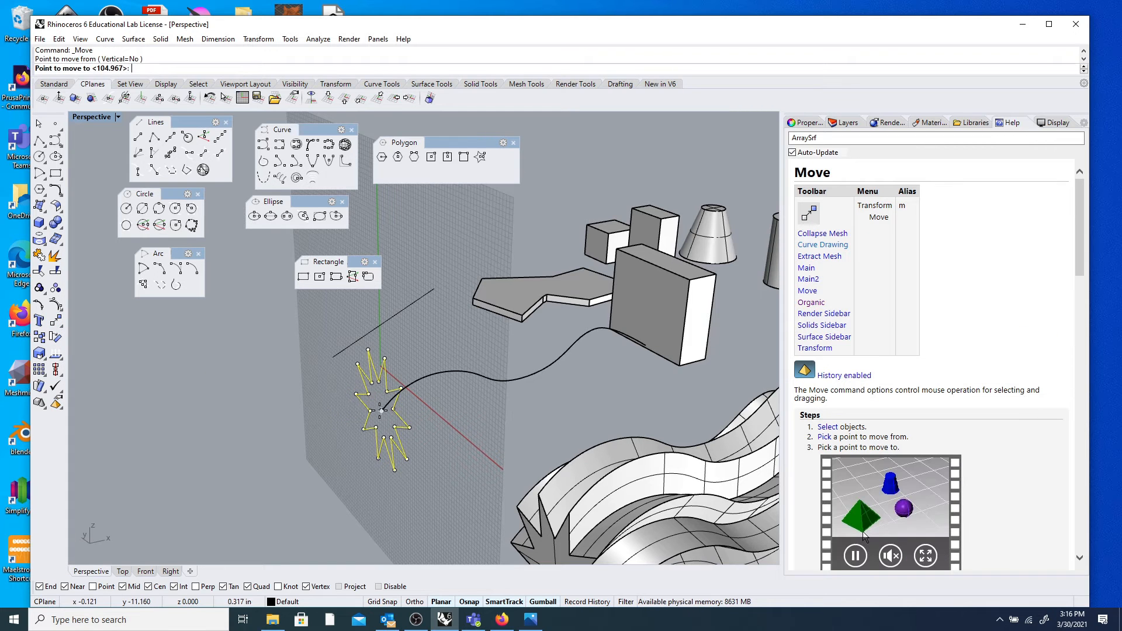
click(342, 365)
right_drag(386, 362, 402, 360)
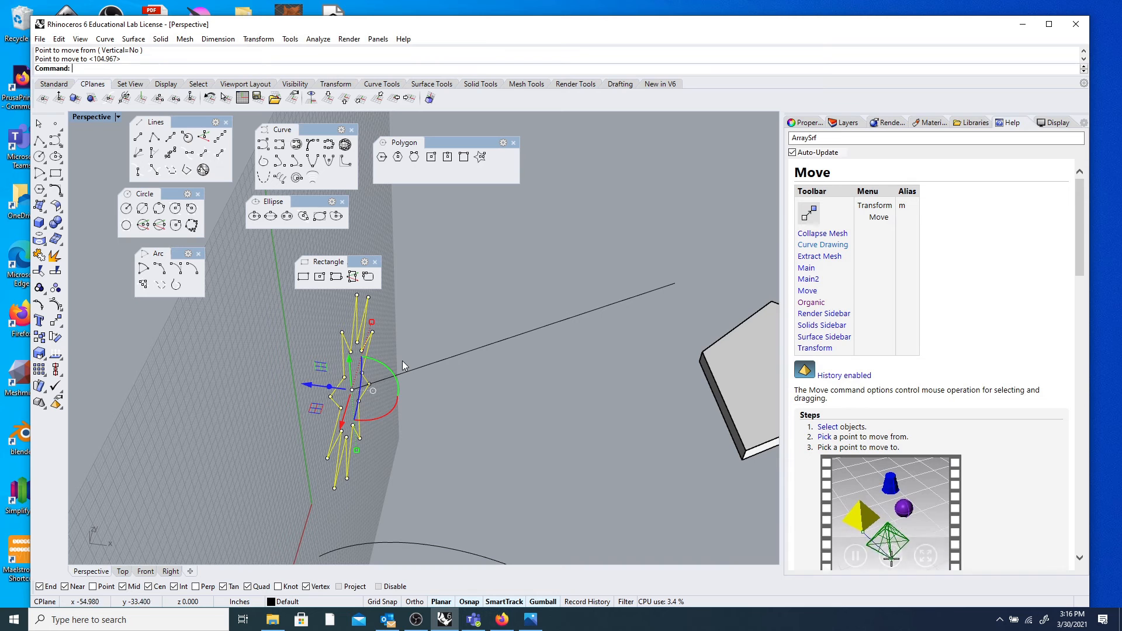
Extrude the star along the straight line, then delete that trial surface.
right_click(311, 70)
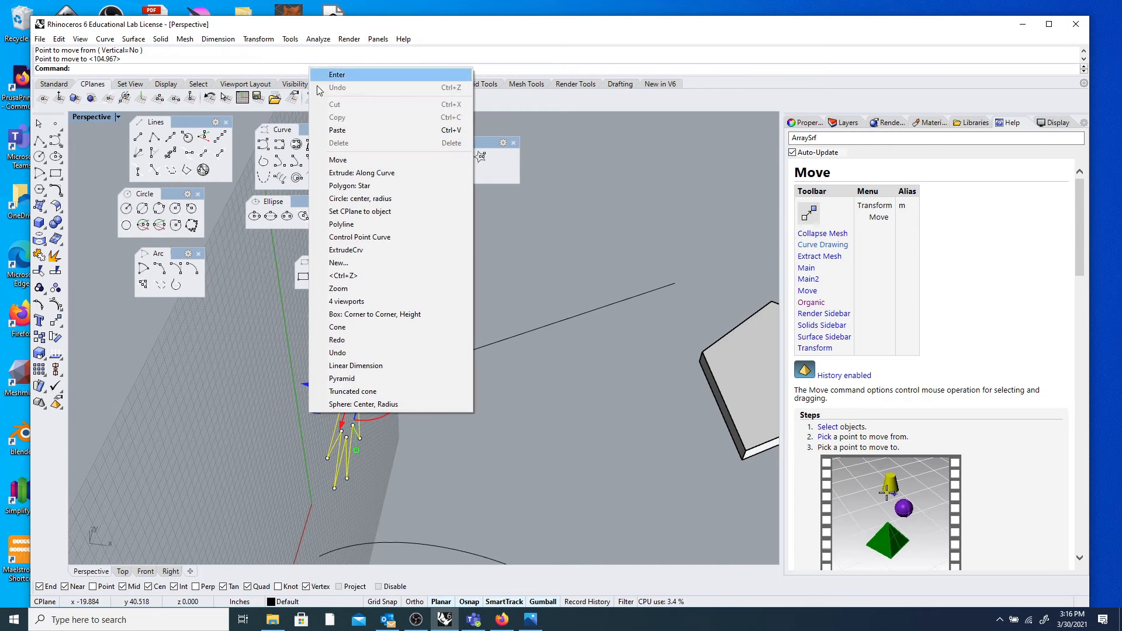
click(370, 177)
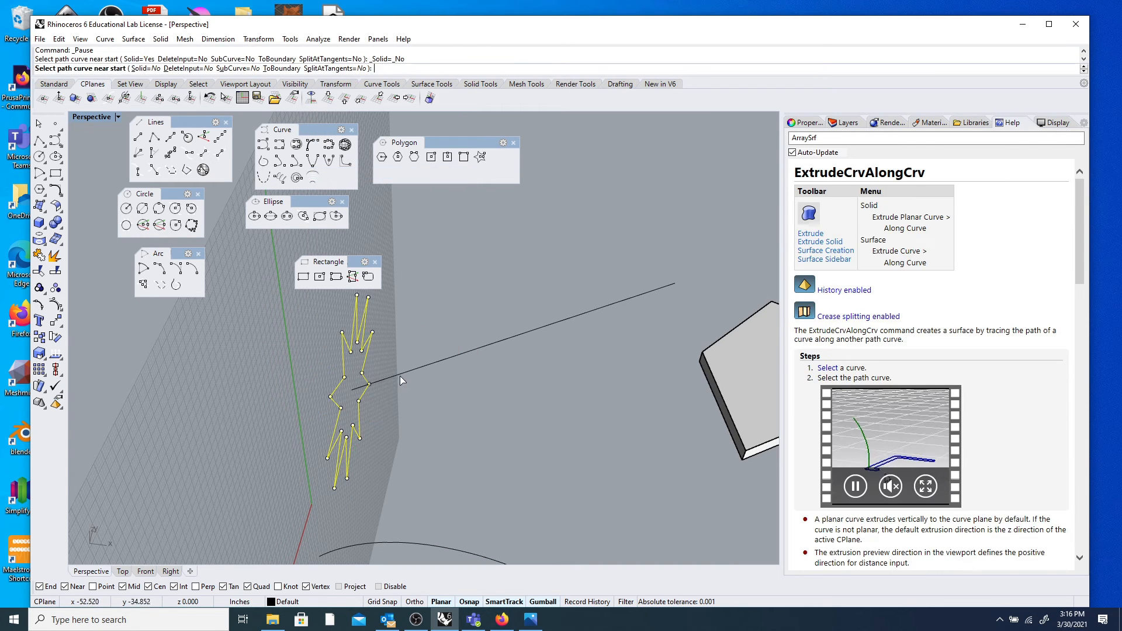
click(398, 376)
scroll(531, 314, down, 4)
right_drag(441, 310, 508, 294)
scroll(380, 334, up, 7)
scroll(490, 287, down, 6)
click(545, 296)
key(Delete)
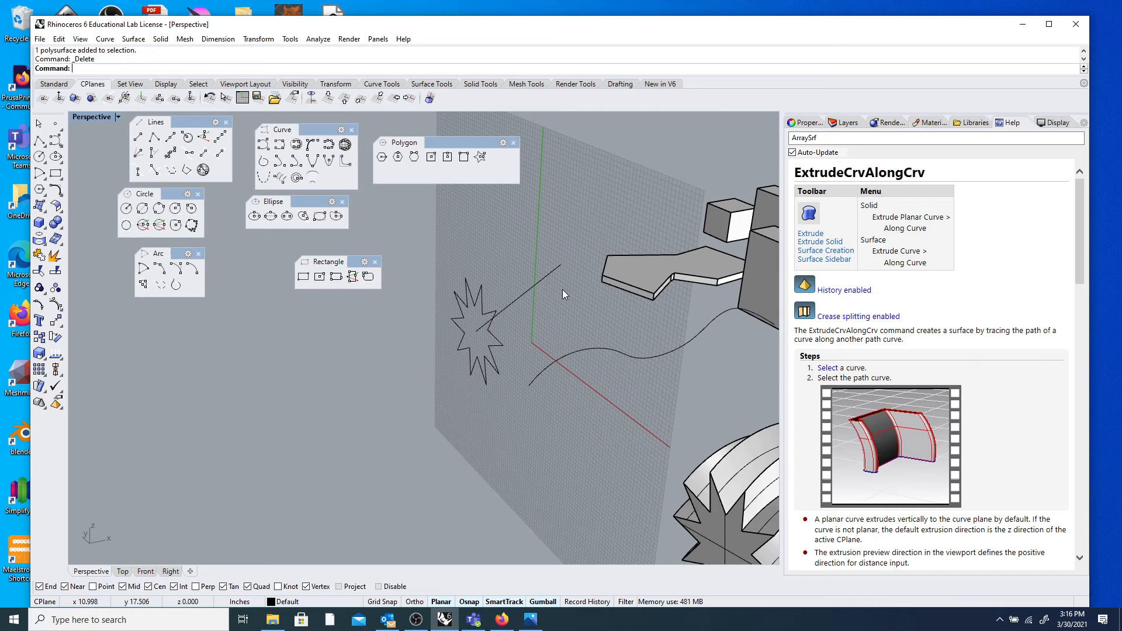
scroll(563, 290, down, 2)
right_drag(562, 290, 554, 308)
scroll(553, 308, down, 6)
scroll(556, 304, up, 4)
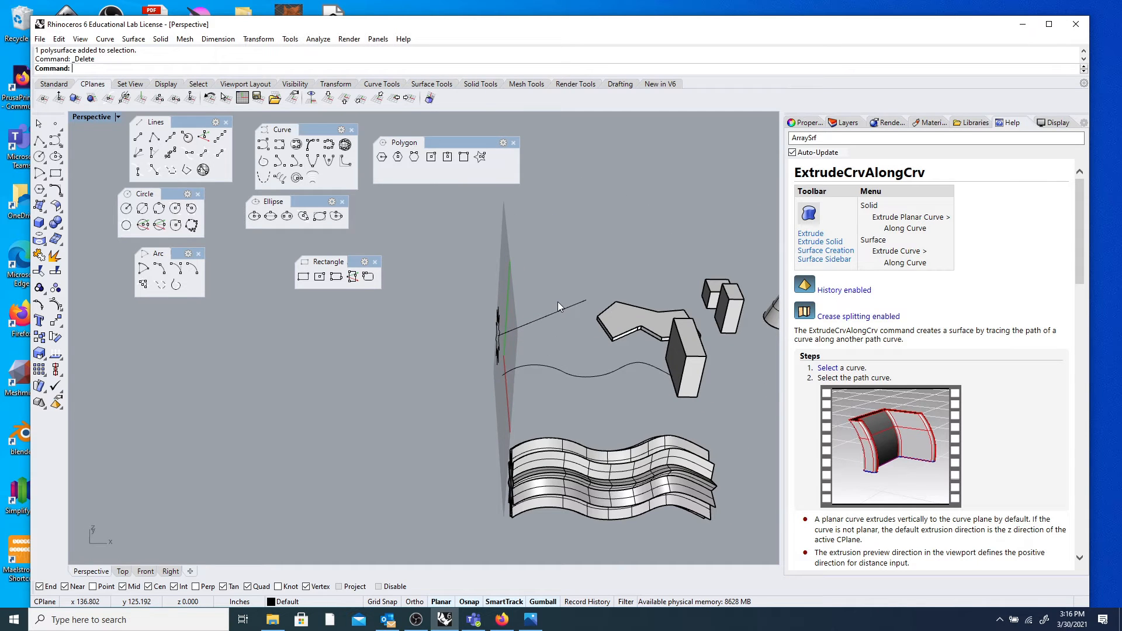
scroll(509, 266, down, 5)
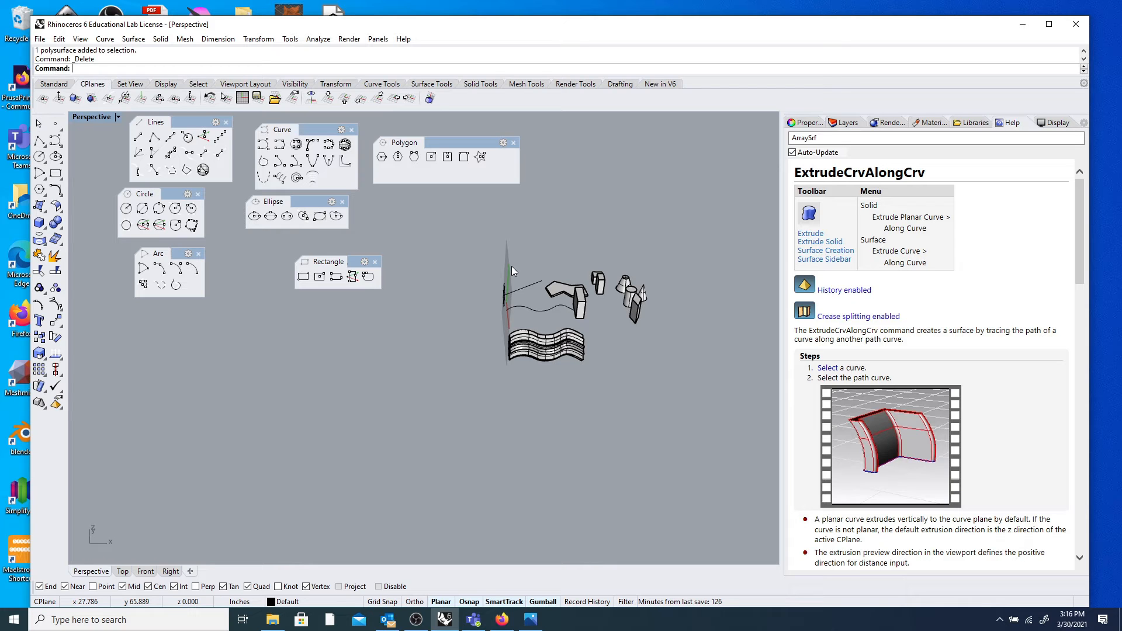
scroll(513, 269, up, 5)
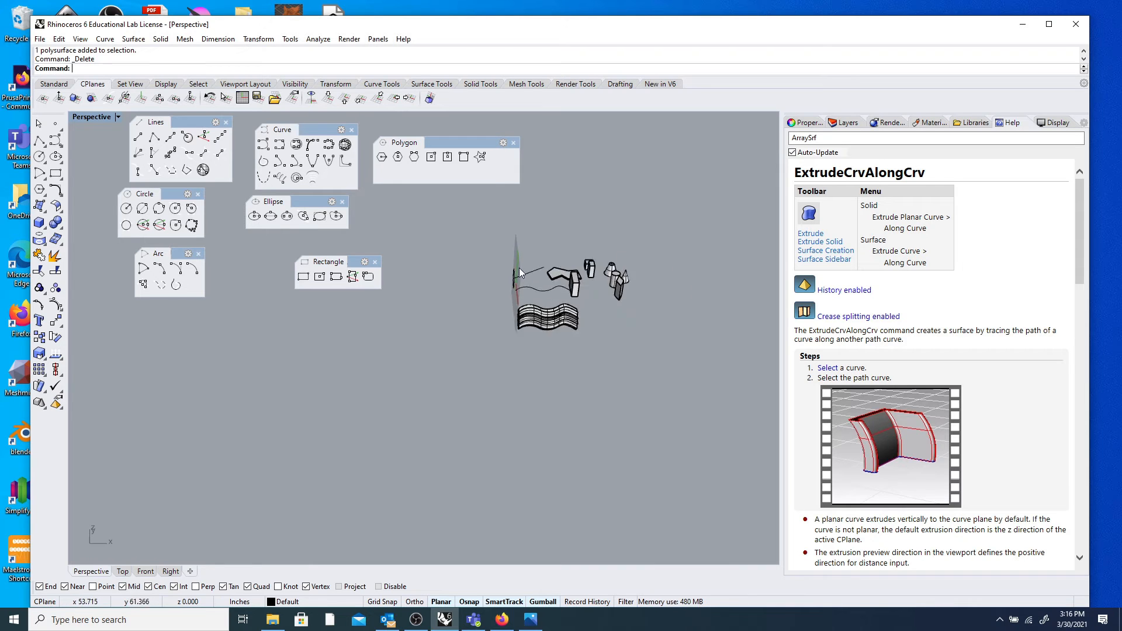
right_drag(514, 274, 553, 304)
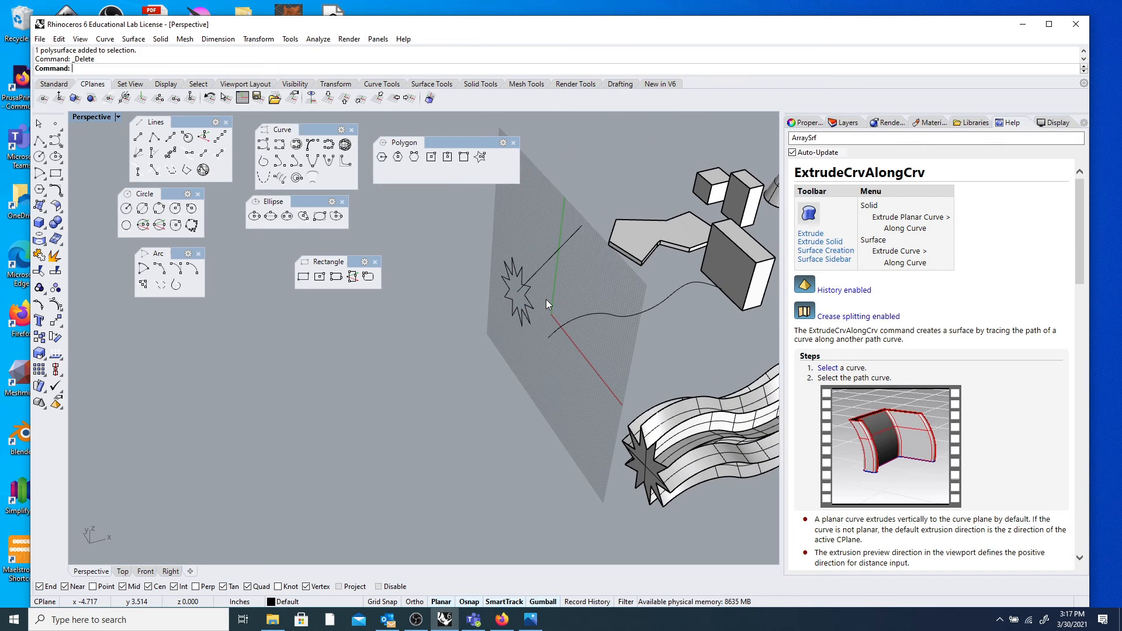
scroll(583, 269, down, 5)
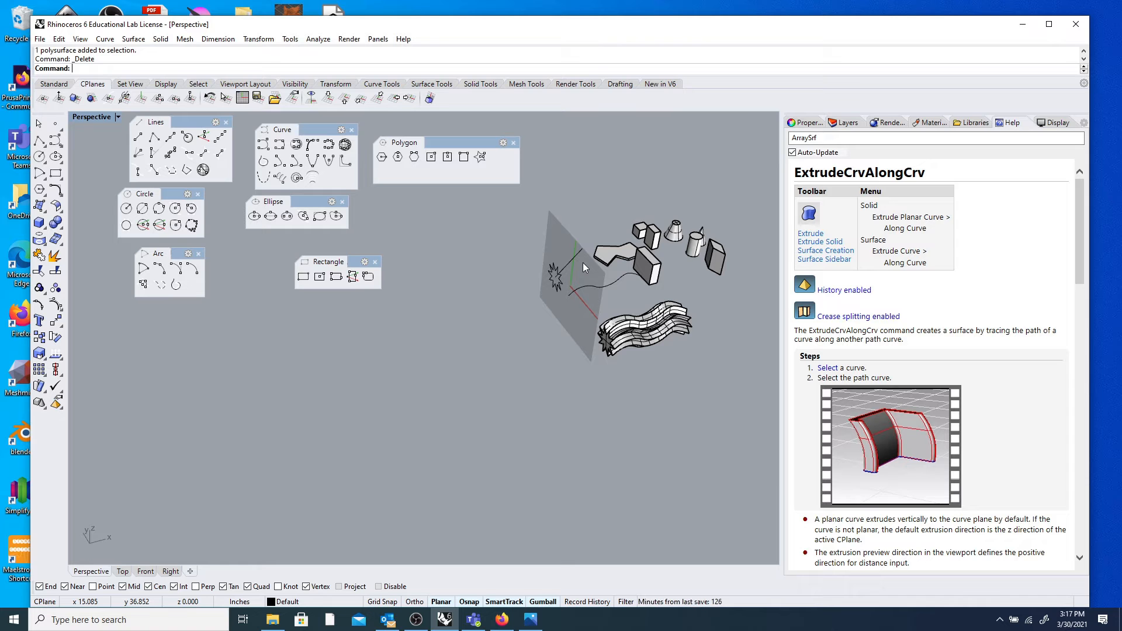
scroll(576, 260, up, 5)
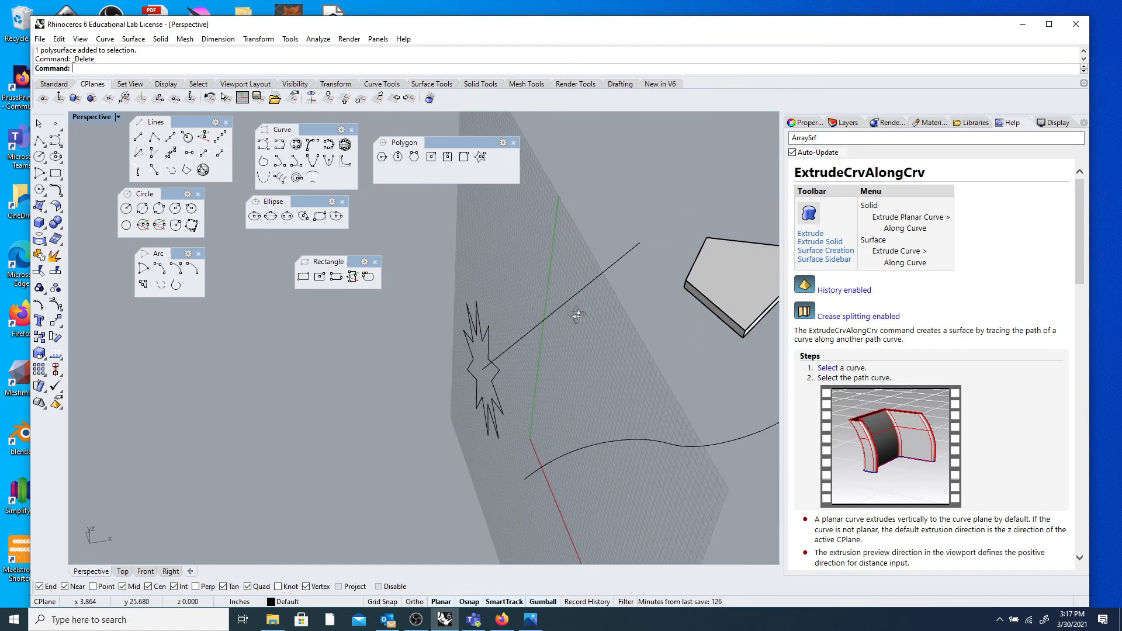
scroll(576, 307, down, 4)
right_drag(590, 287, 420, 285)
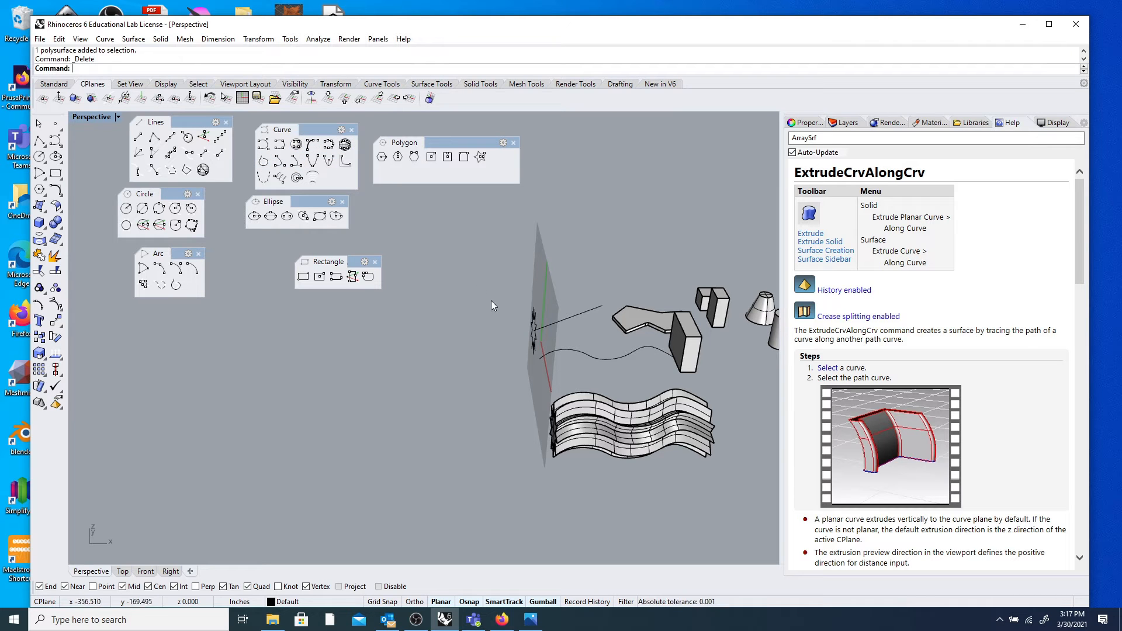
click(330, 145)
Disable object snaps and try sketching onto the wavy surface, ending without a curve.
scroll(672, 421, up, 5)
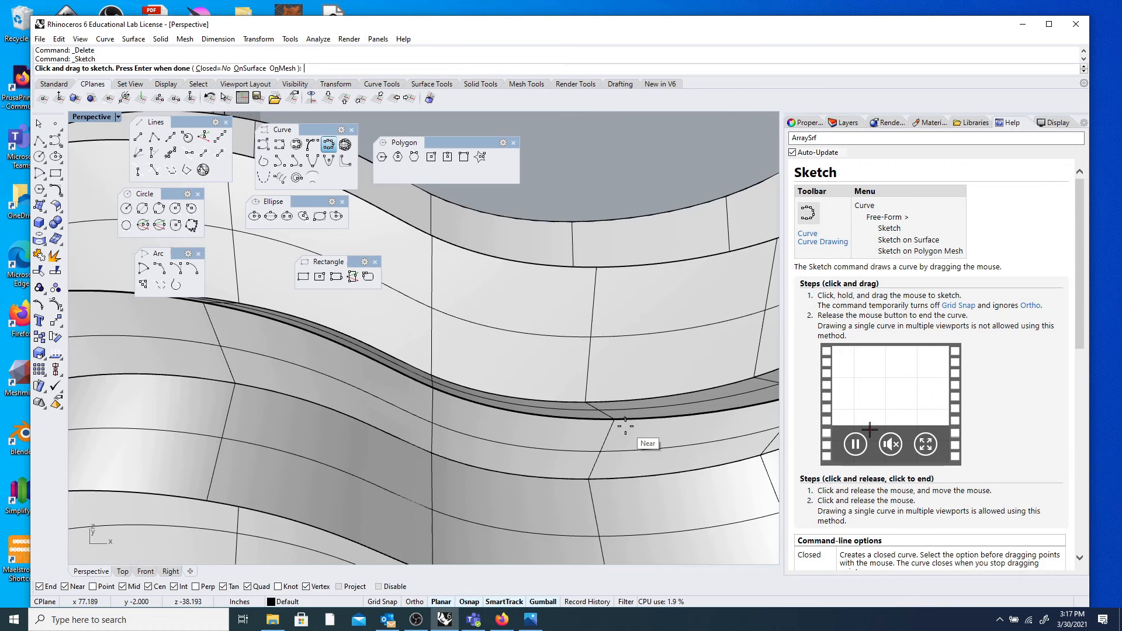
scroll(589, 444, up, 3)
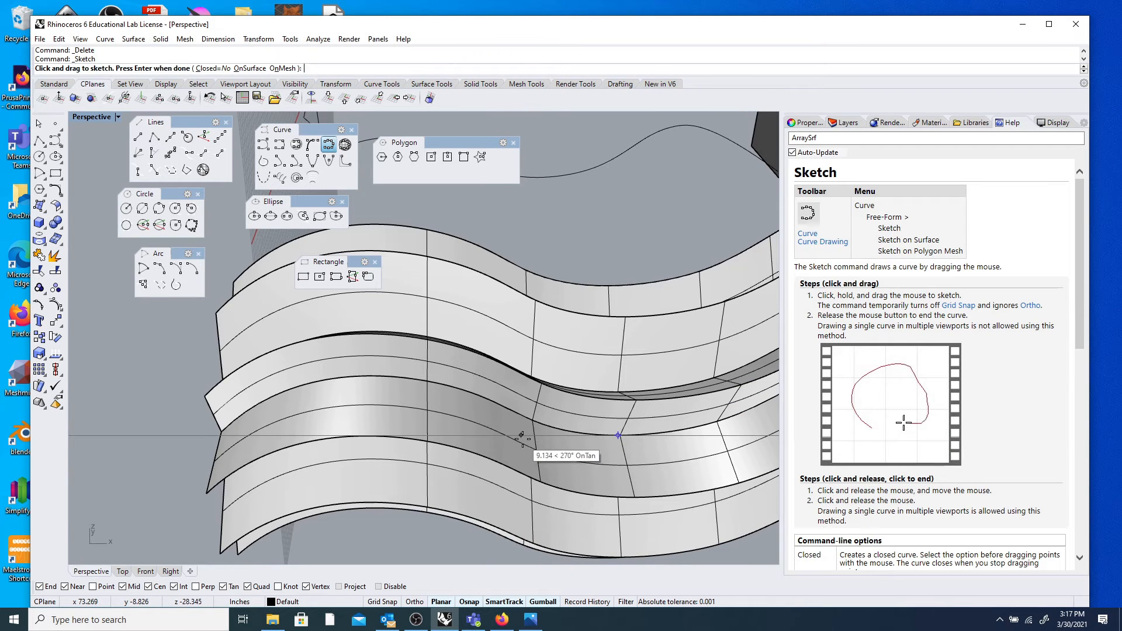
click(387, 586)
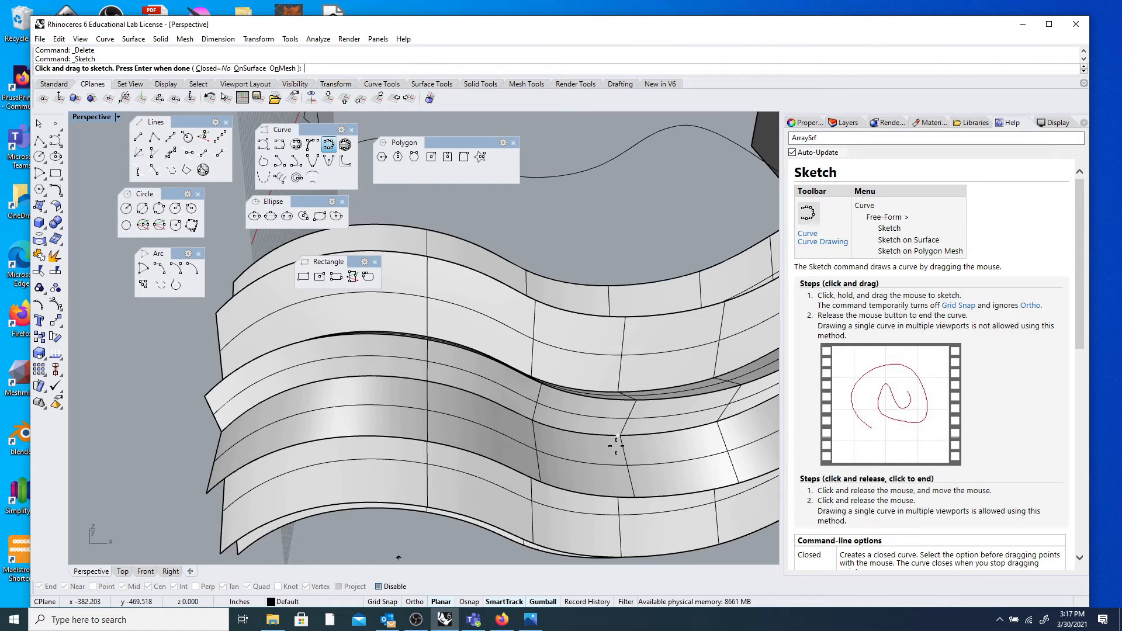
click(249, 69)
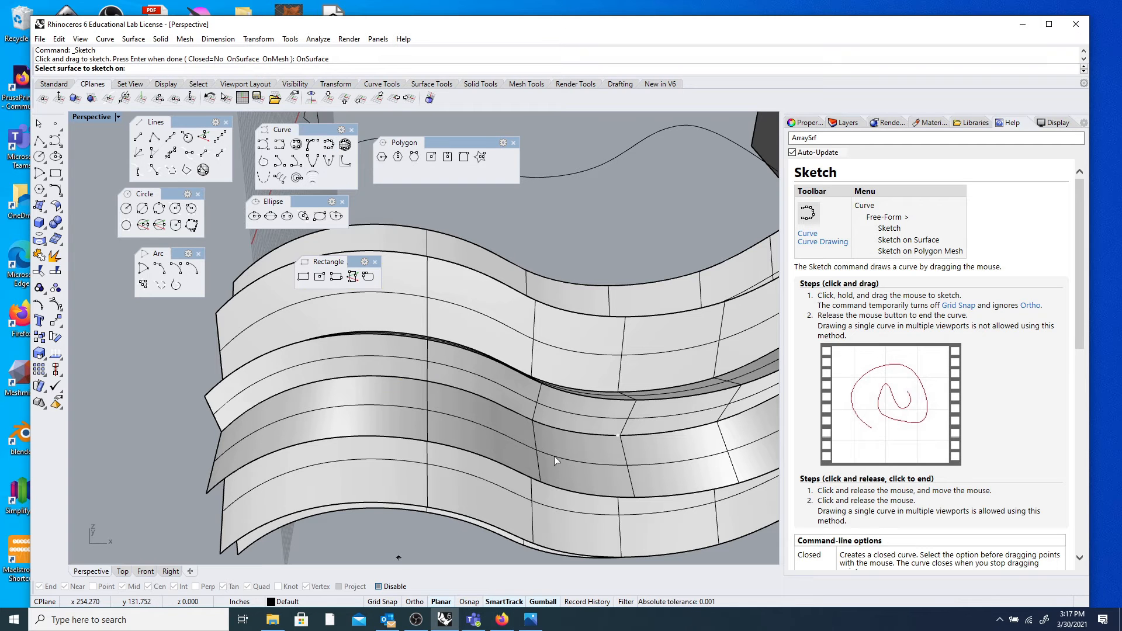
click(574, 462)
right_drag(574, 463, 576, 435)
scroll(576, 436, up, 5)
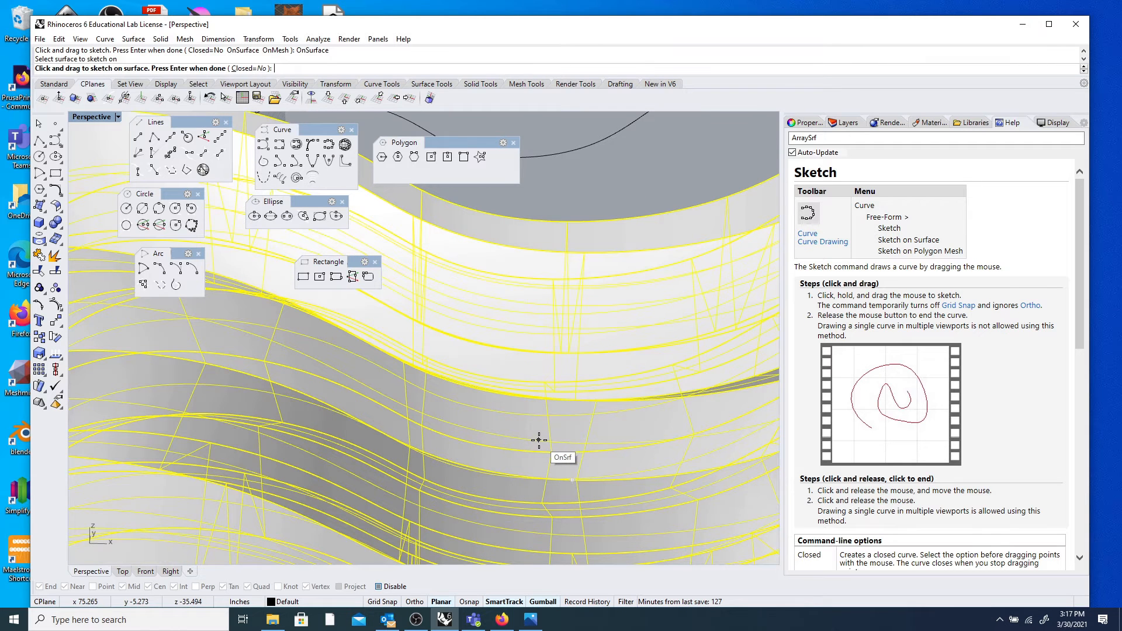
key(Return)
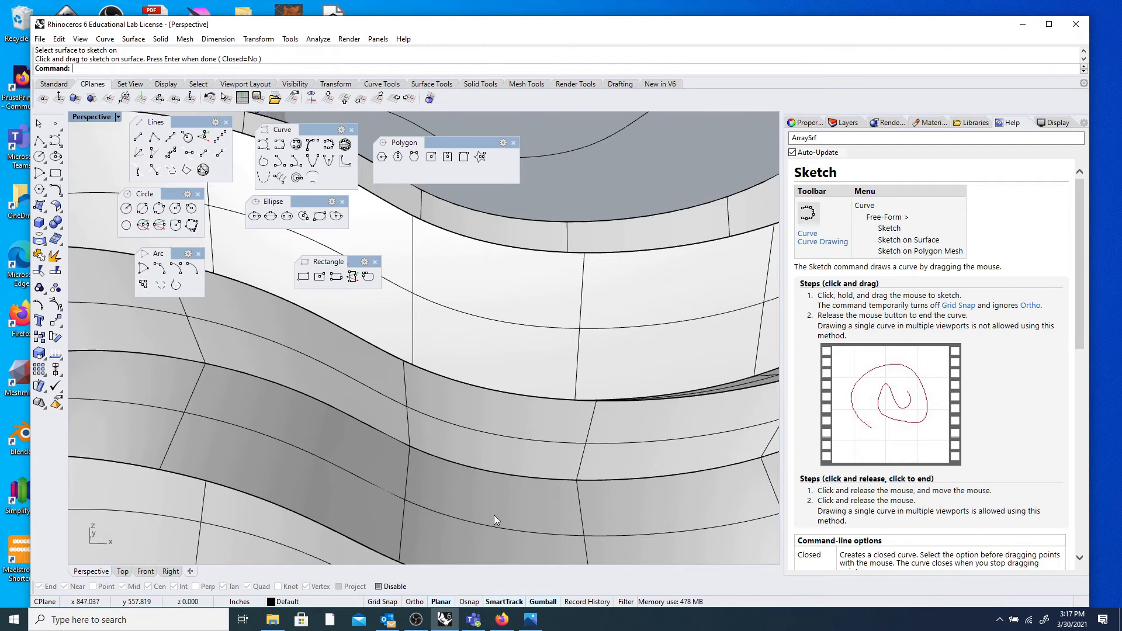
Nudge the wavy star polysurface slightly and view its star-shaped end.
key(Return)
key(Return)
click(510, 454)
mouse_move(484, 507)
mouse_down()
mouse_move(522, 477)
mouse_move(564, 485)
mouse_move(435, 509)
mouse_move(474, 491)
mouse_move(480, 501)
mouse_move(525, 494)
mouse_up()
scroll(525, 494, down, 9)
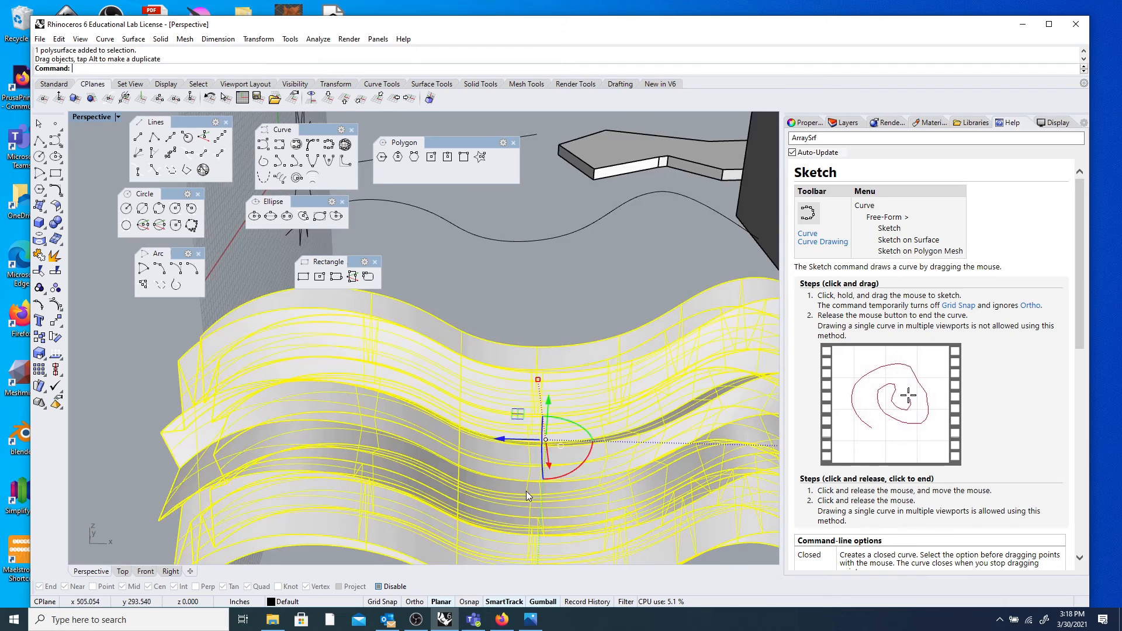
key(Escape)
scroll(519, 491, up, 6)
right_drag(525, 484, 547, 462)
scroll(567, 430, down, 9)
scroll(608, 399, up, 6)
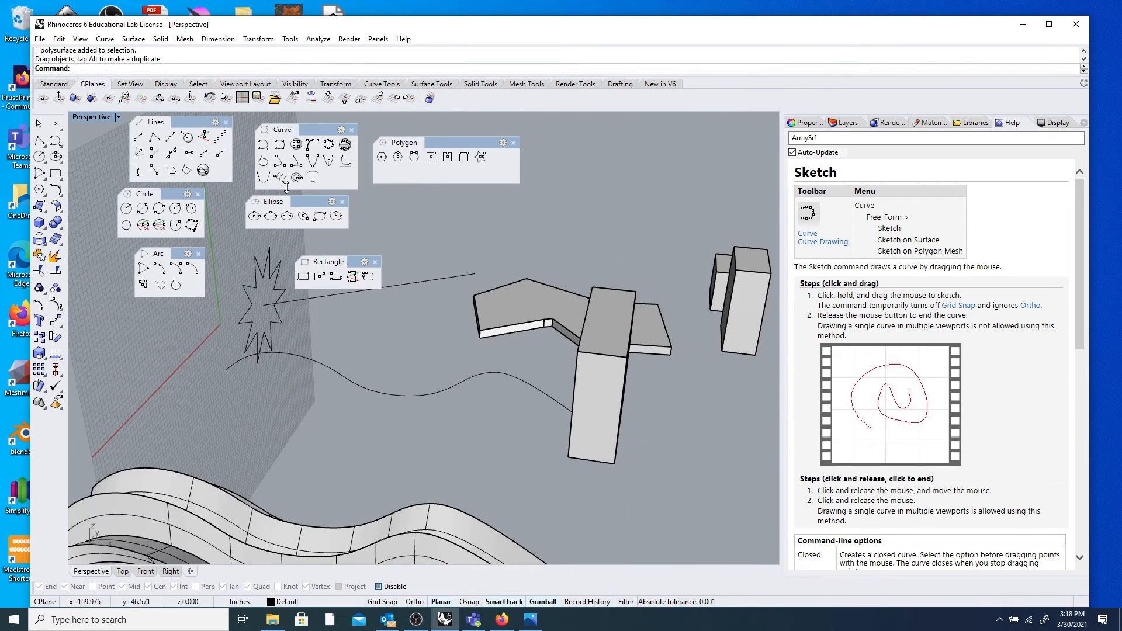
mouse_move(169, 375)
right_down()
mouse_move(213, 459)
mouse_move(215, 404)
right_up()
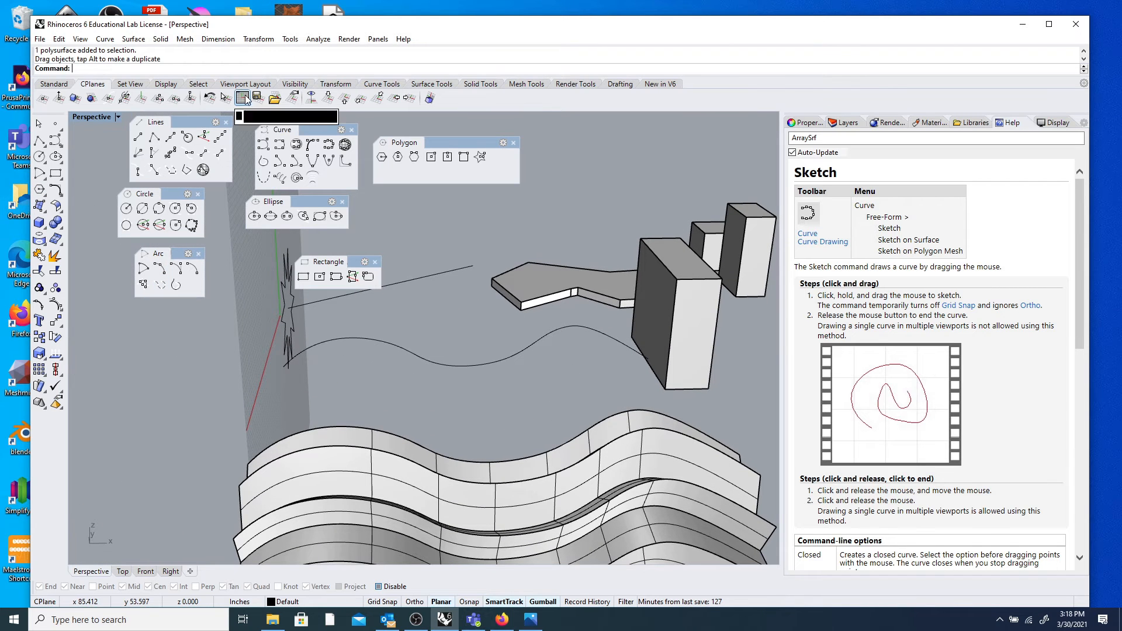
Show the Standard toolbar and switch to the four-viewport layout with reset views.
click(46, 85)
click(304, 98)
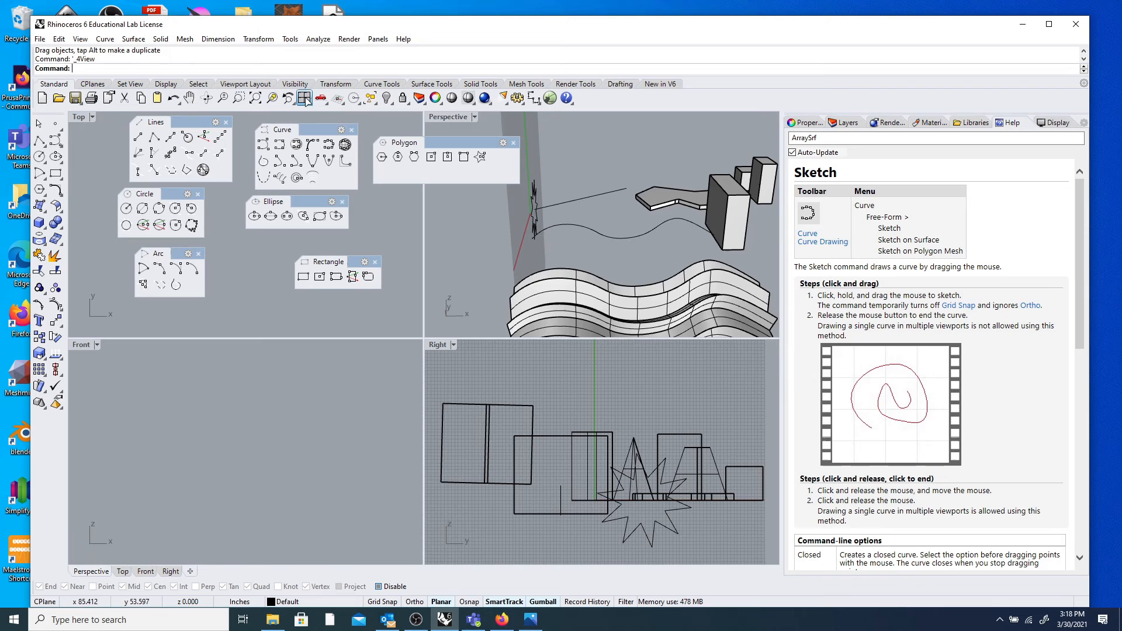
right_click(553, 190)
Extrude the wavy curve straight 2 inches into a standing wavy surface with ExtrudeCrv.
scroll(611, 210, up, 3)
mouse_move(611, 209)
right_down()
mouse_move(608, 227)
mouse_move(615, 206)
right_up()
scroll(615, 206, up, 4)
click(617, 266)
text(ExtrudeCrv)
key(Return)
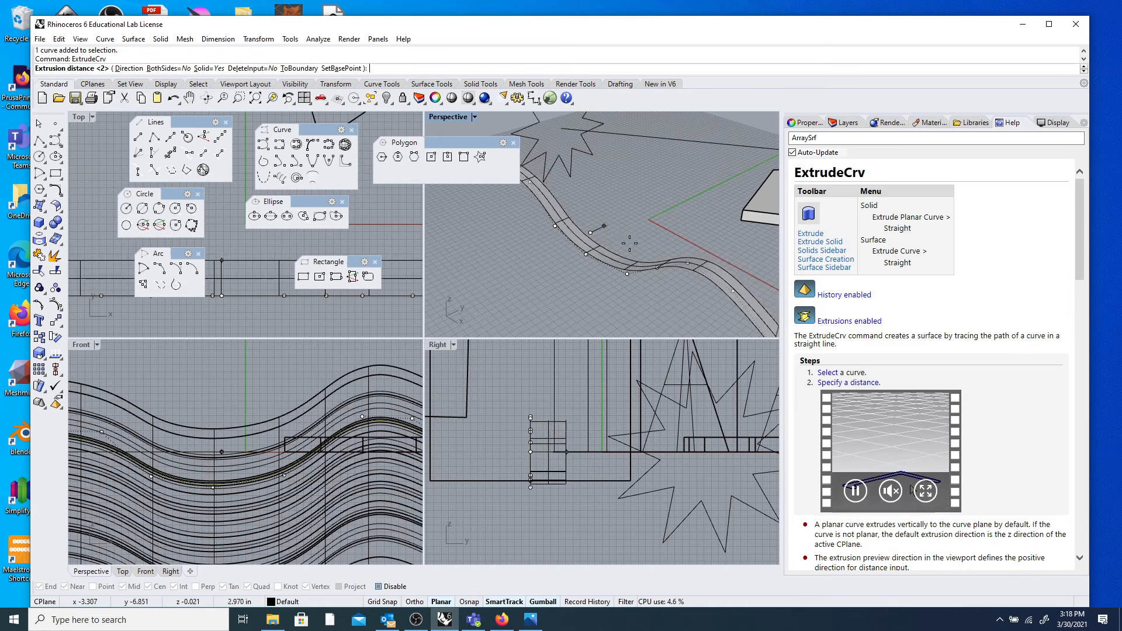
click(504, 323)
scroll(506, 239, down, 5)
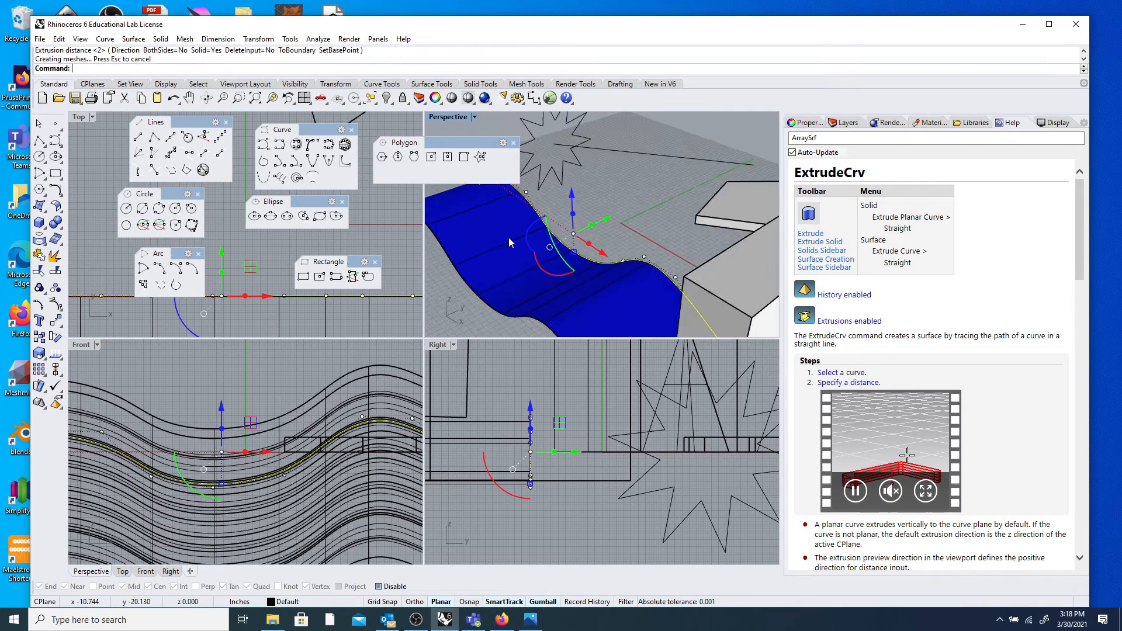
right_drag(504, 241, 535, 249)
scroll(507, 262, up, 4)
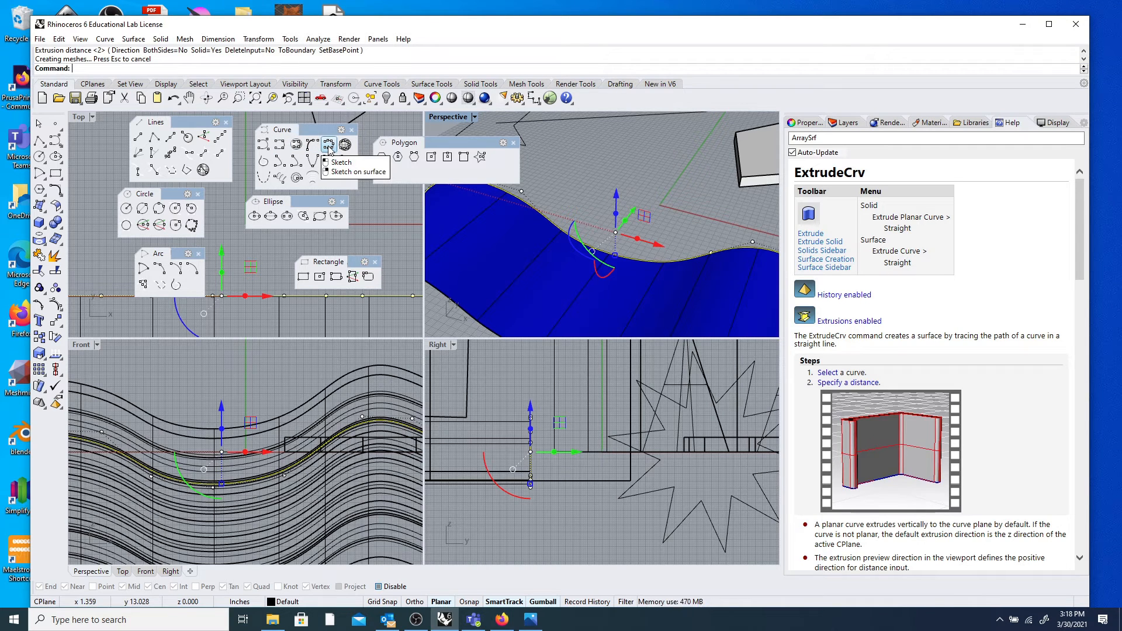
Draw a freehand curve across the blue standing wavy surface using Sketch on Surface.
right_click(328, 147)
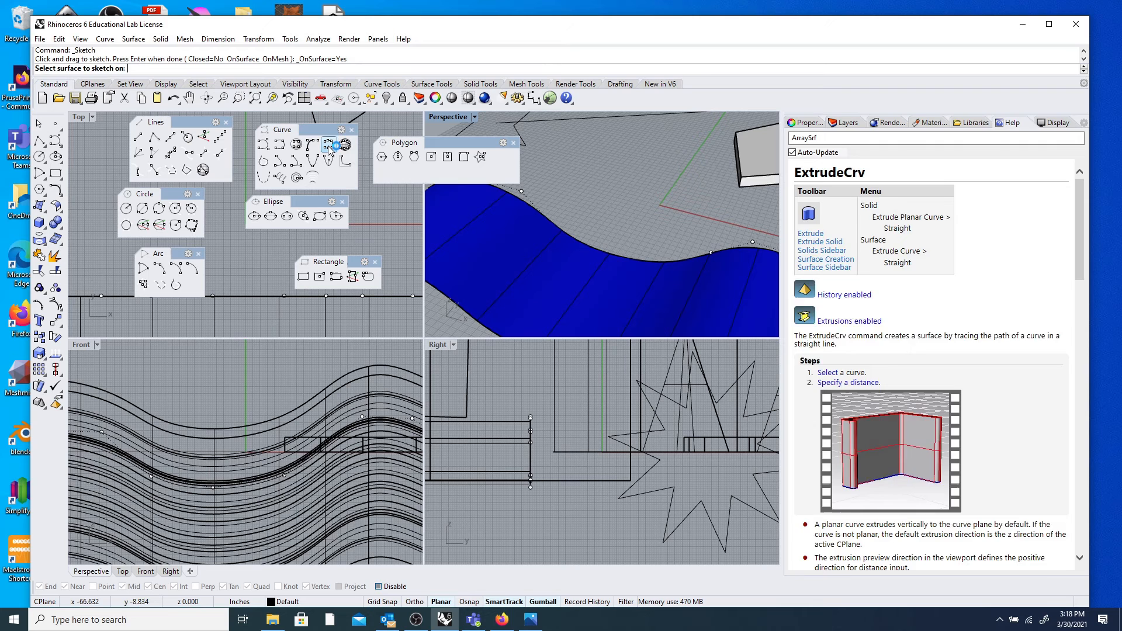
click(542, 264)
click(515, 287)
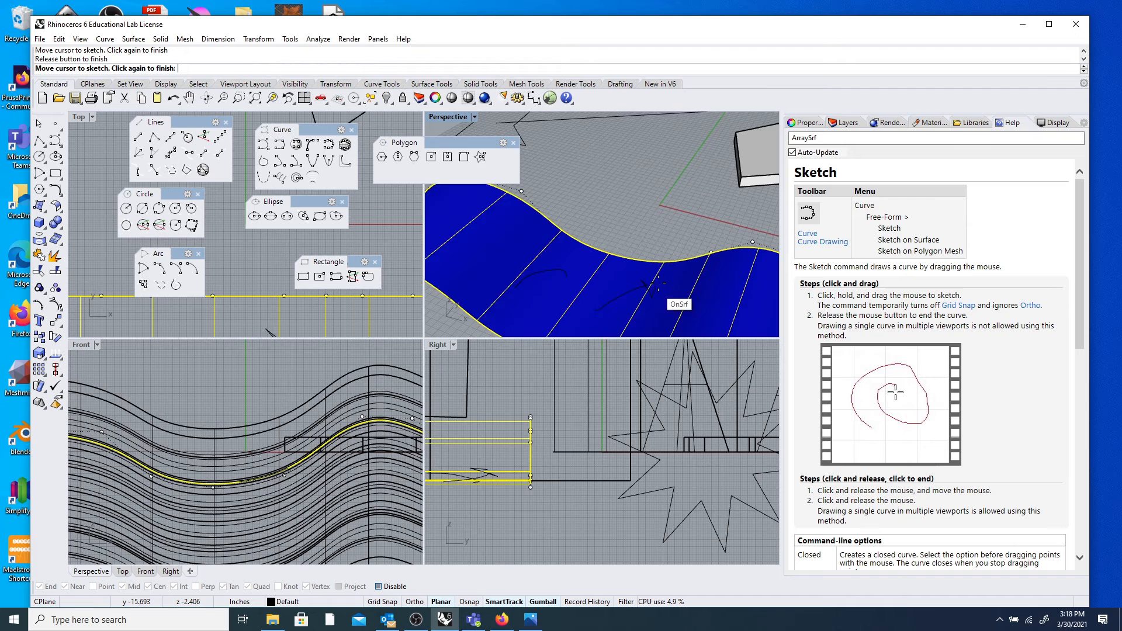
right_drag(658, 285, 669, 166)
right_drag(700, 129, 663, 162)
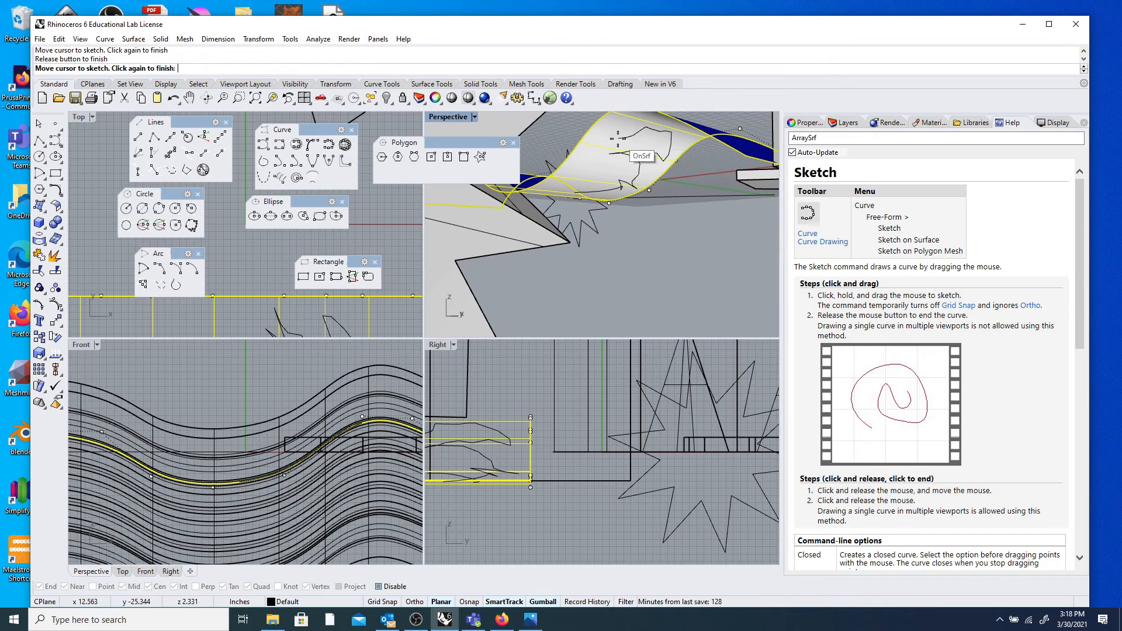
click(591, 181)
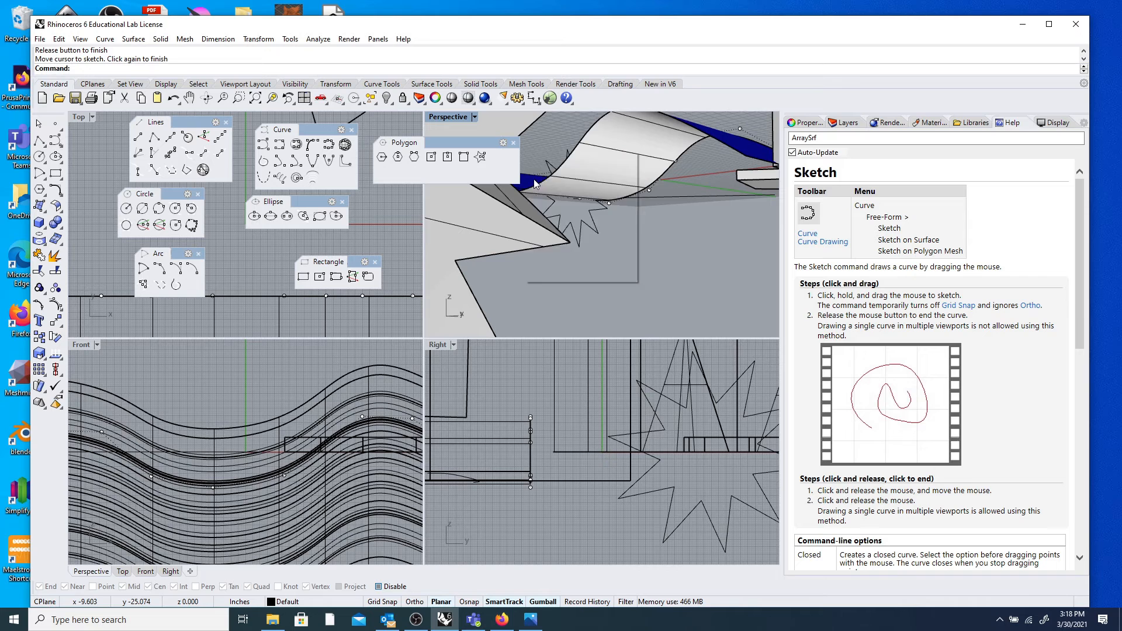
right_click(518, 152)
click(571, 130)
mouse_move(532, 155)
right_down()
mouse_move(574, 179)
mouse_move(561, 199)
right_up()
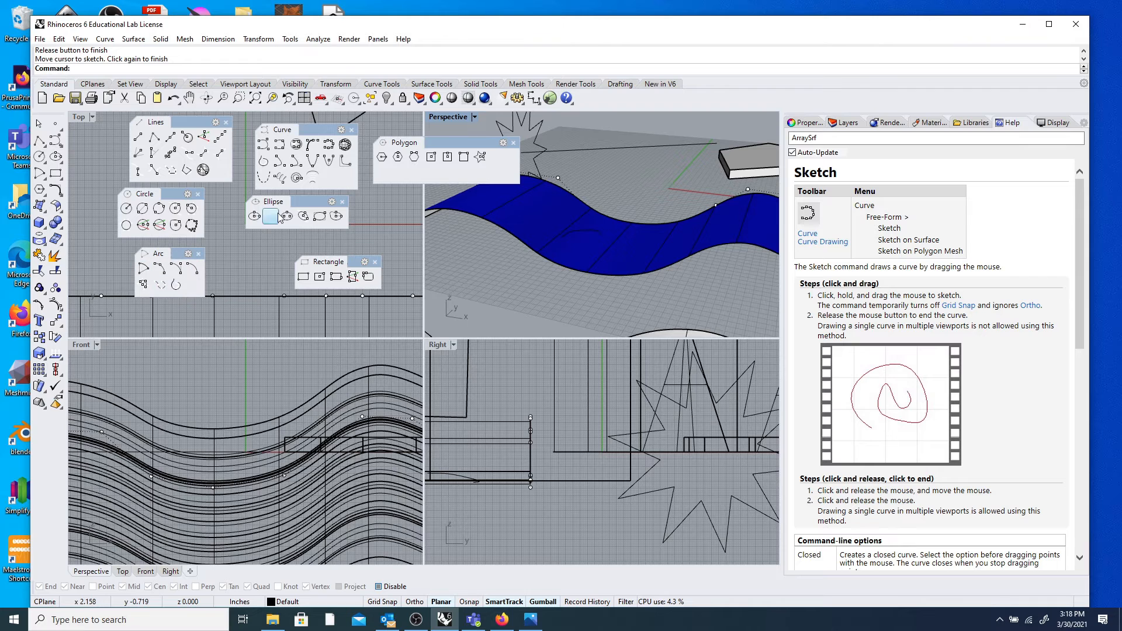
Draw a helix coil by picking its axis start, axis end and radius.
click(285, 181)
scroll(568, 210, down, 3)
right_drag(568, 210, 620, 216)
scroll(646, 186, up, 4)
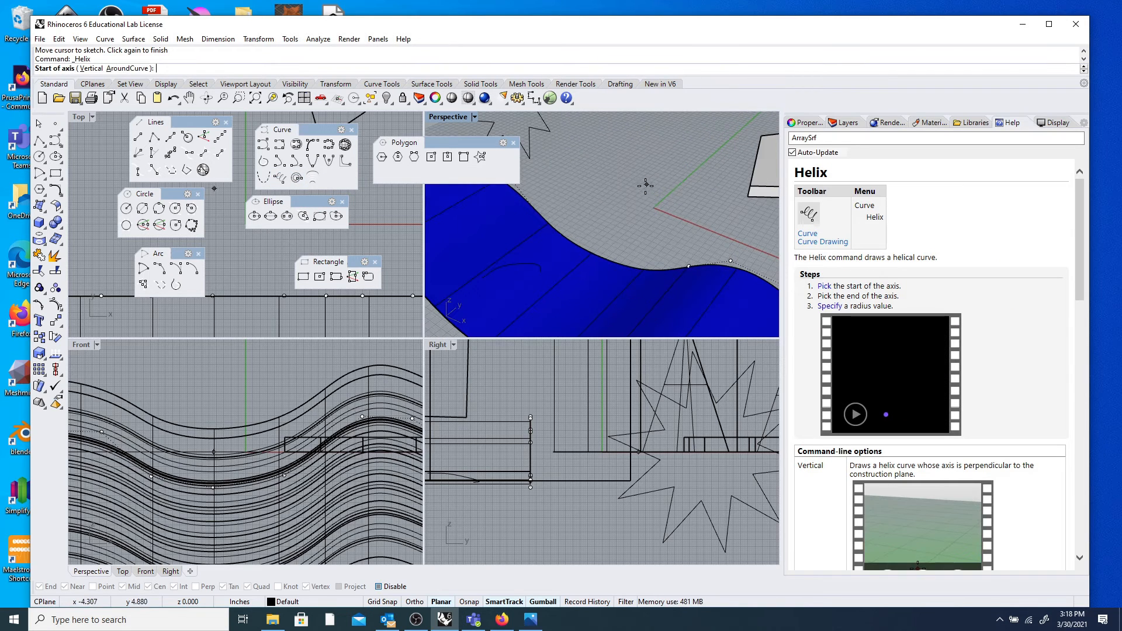
click(636, 193)
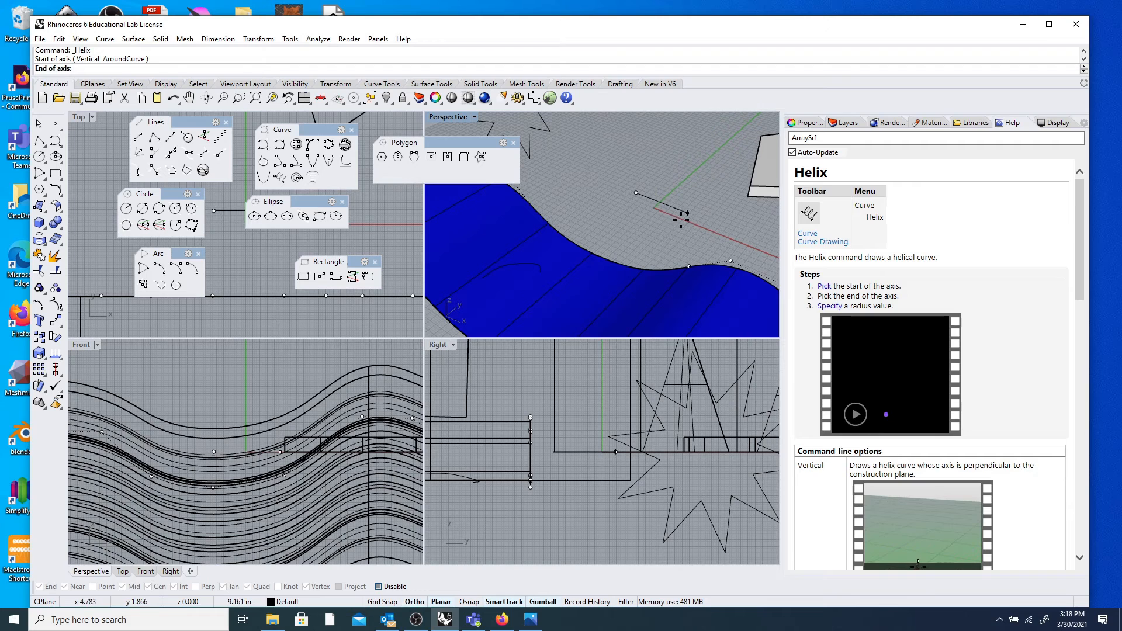
click(669, 212)
scroll(678, 193, down, 3)
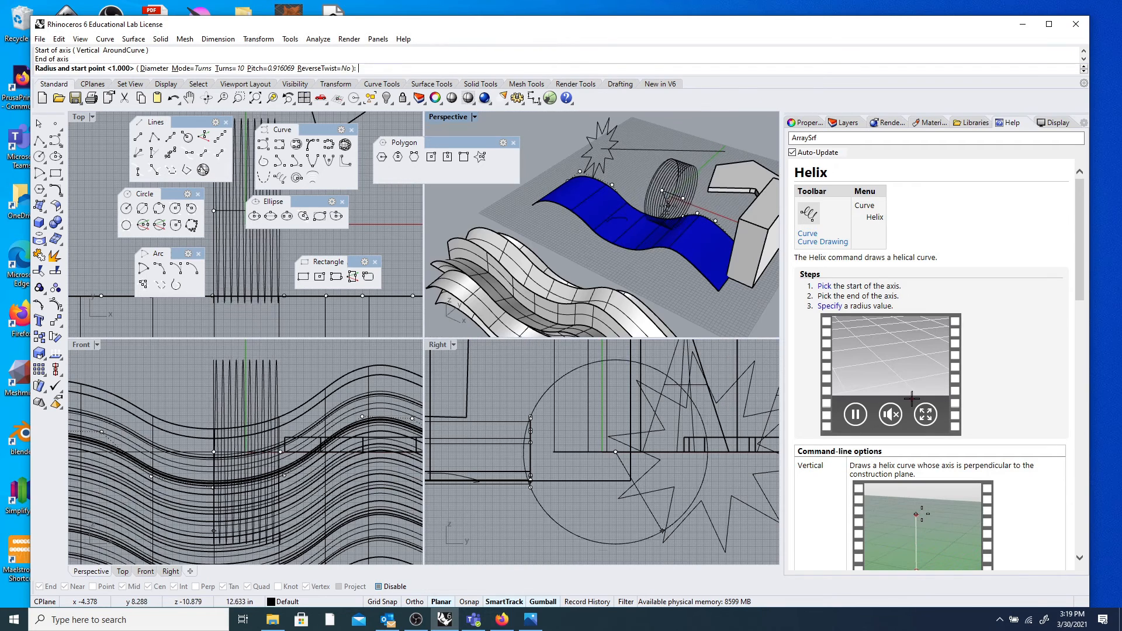
click(661, 201)
mouse_move(639, 166)
right_down()
mouse_move(667, 179)
mouse_move(640, 165)
right_up()
scroll(640, 165, up, 6)
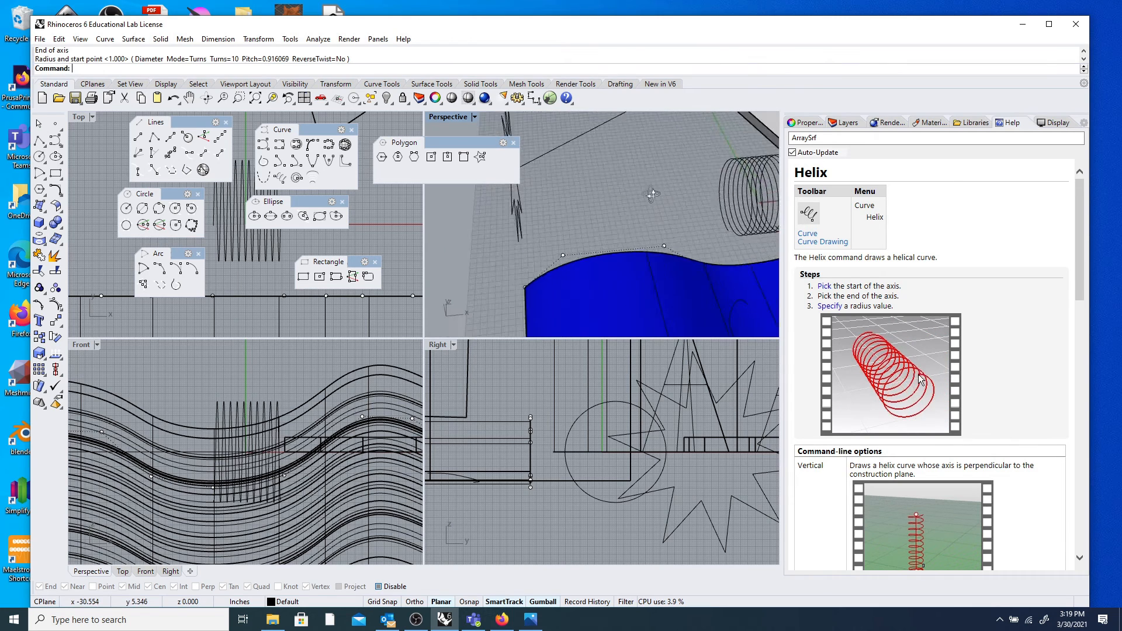
With object snaps on, move the star curve onto the end of the coil.
click(507, 222)
right_drag(507, 222, 512, 186)
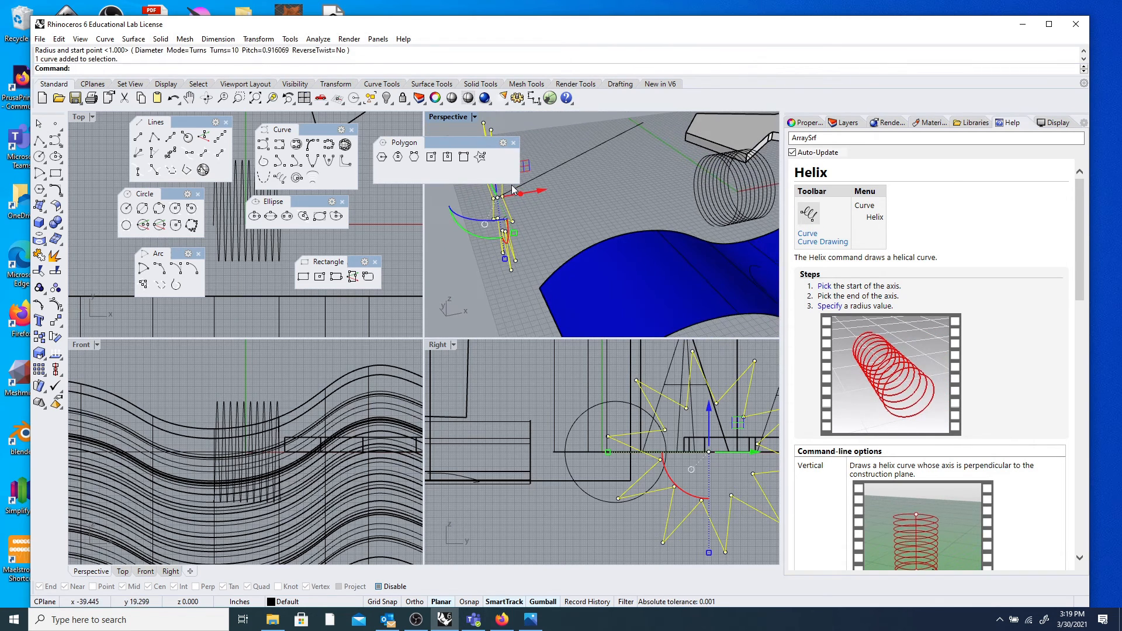
click(56, 320)
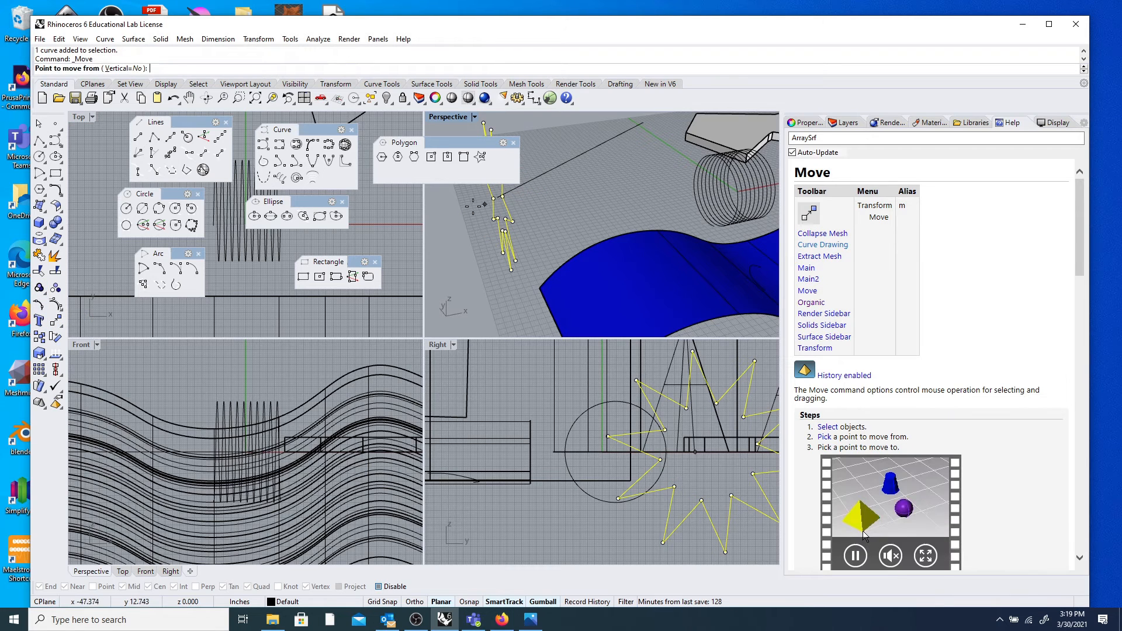
click(380, 587)
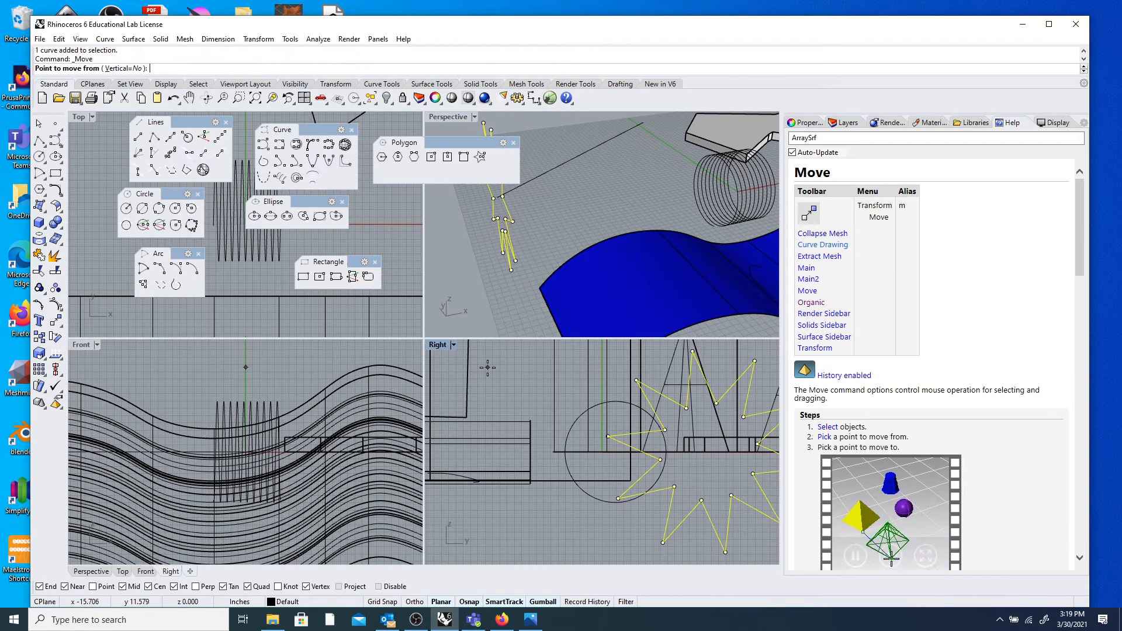
click(493, 198)
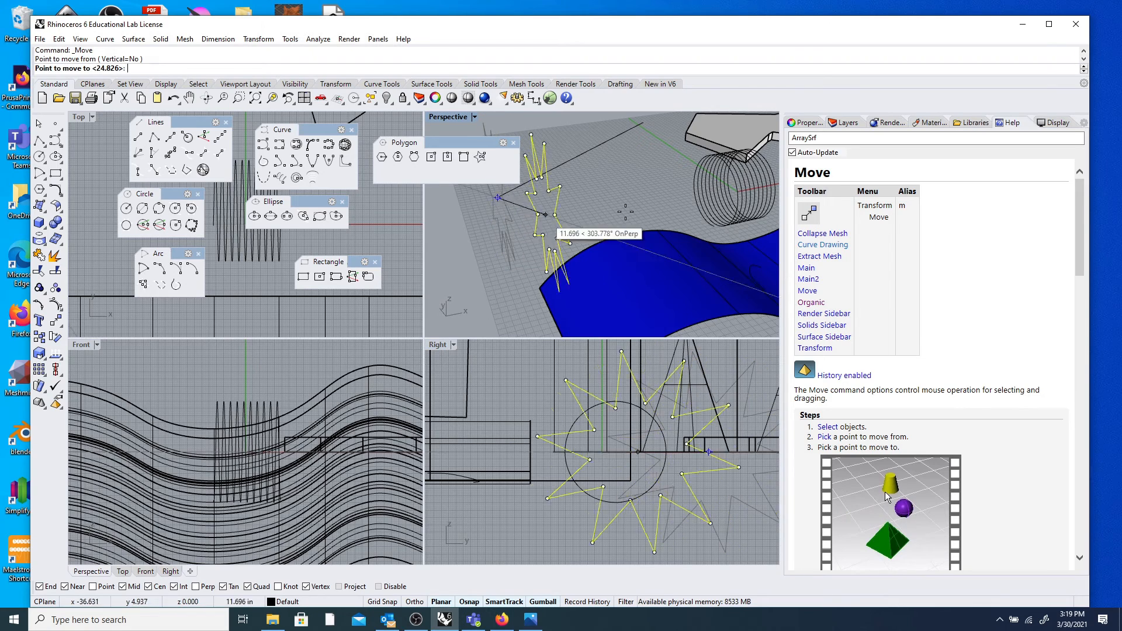
click(707, 220)
scroll(707, 228, down, 3)
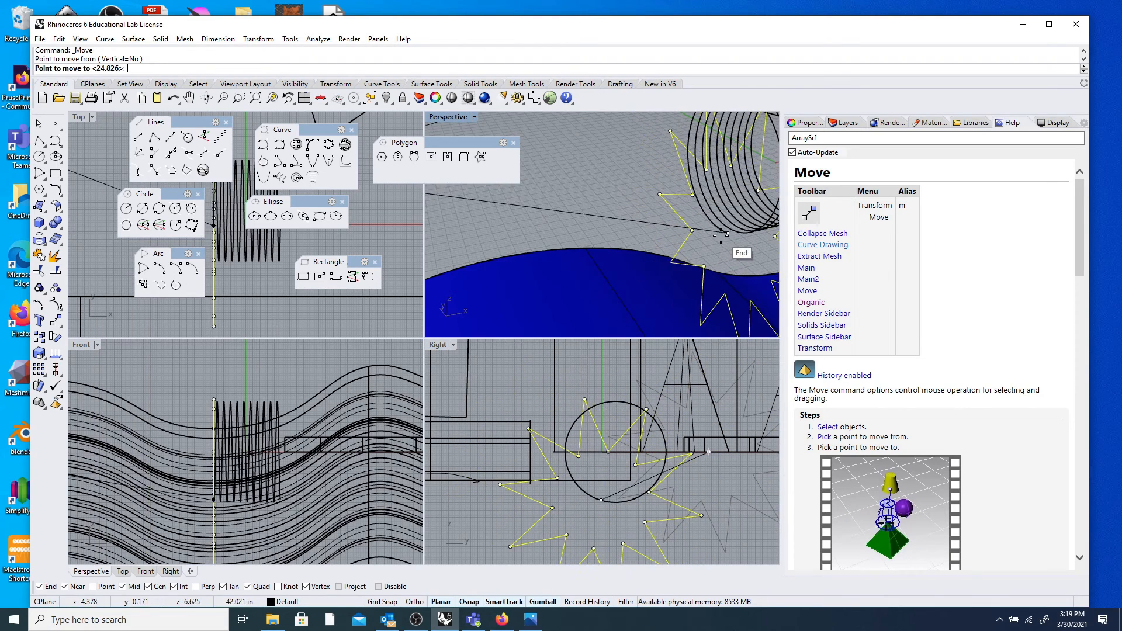
right_drag(694, 231, 693, 269)
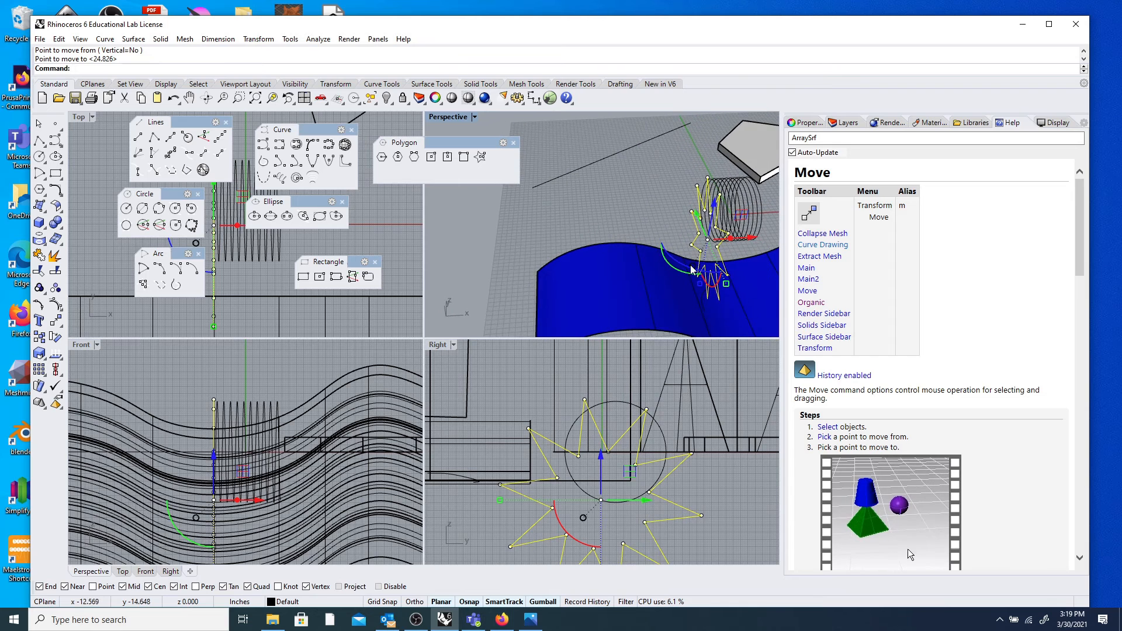
drag(727, 266, 663, 294)
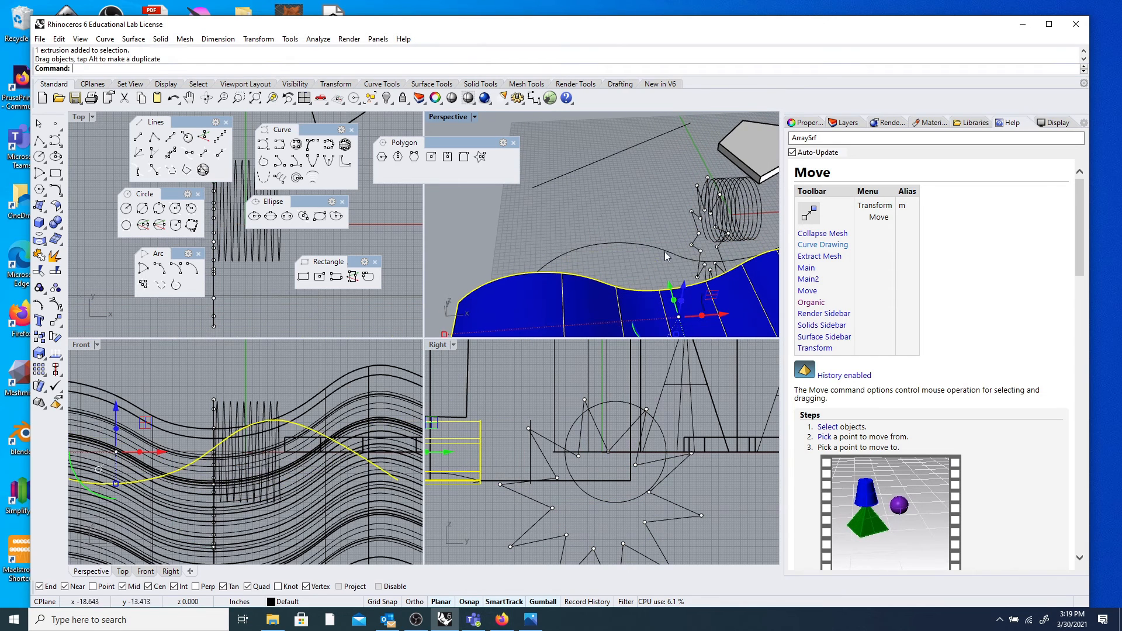
Rotate the star curve 90° with the gumball so it stands upright.
click(695, 245)
drag(685, 270, 734, 265)
click(639, 197)
right_drag(636, 199, 696, 167)
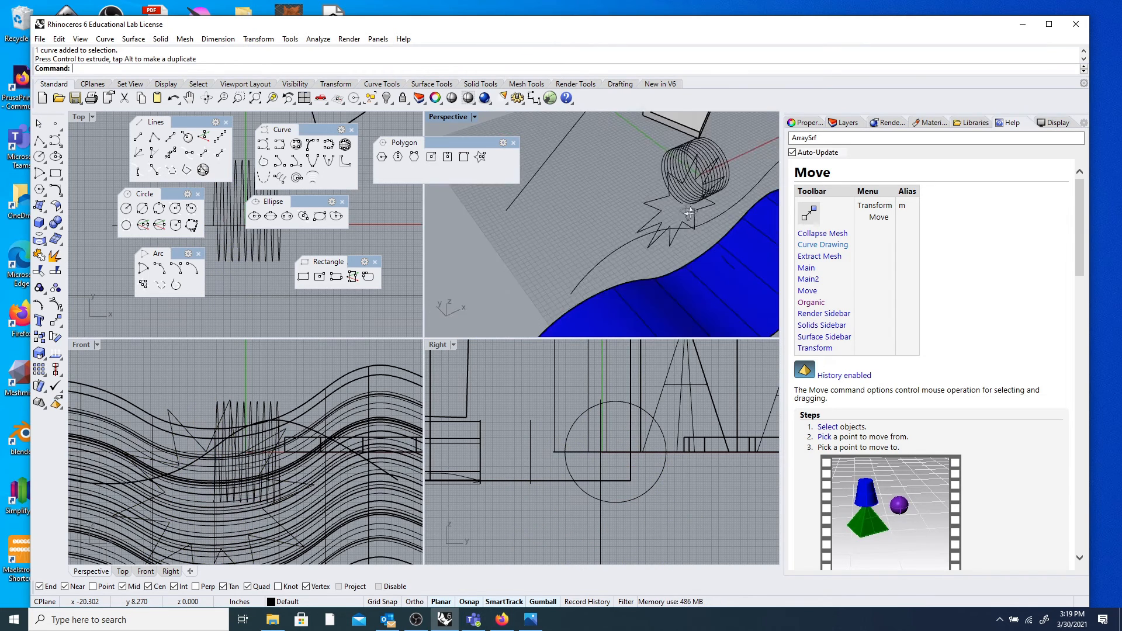
scroll(714, 143, up, 6)
right_click(399, 68)
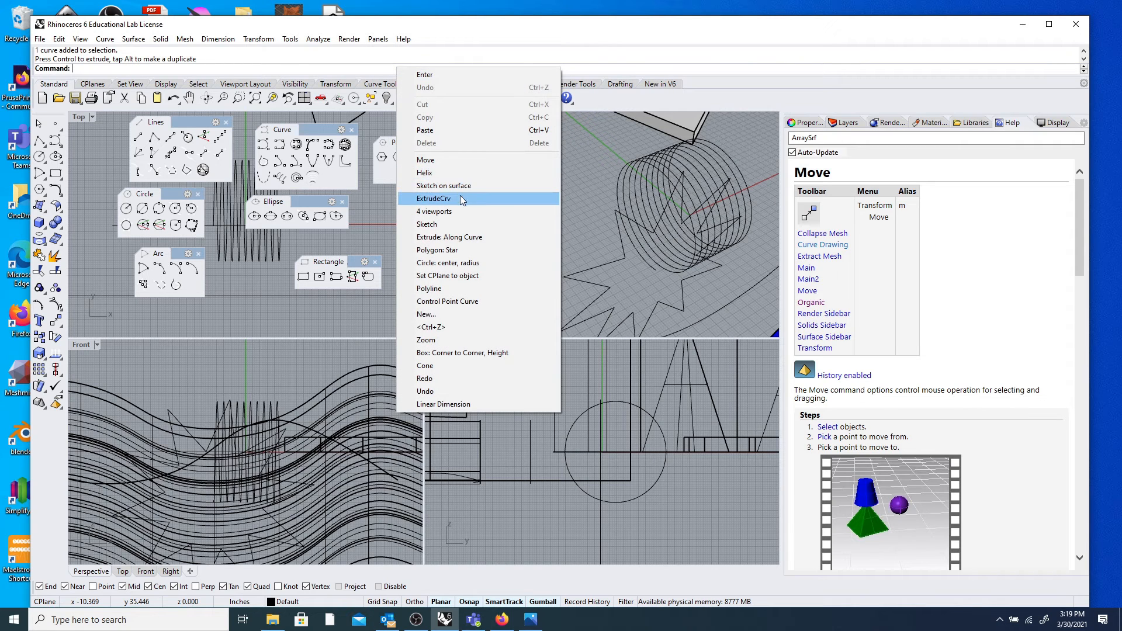
click(462, 238)
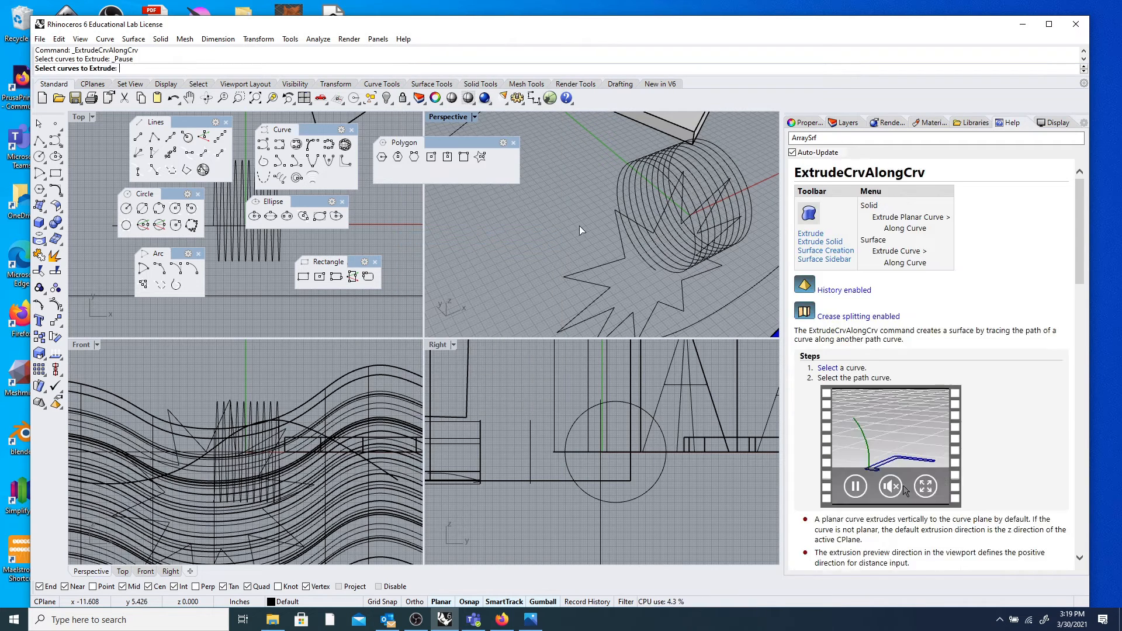
click(604, 273)
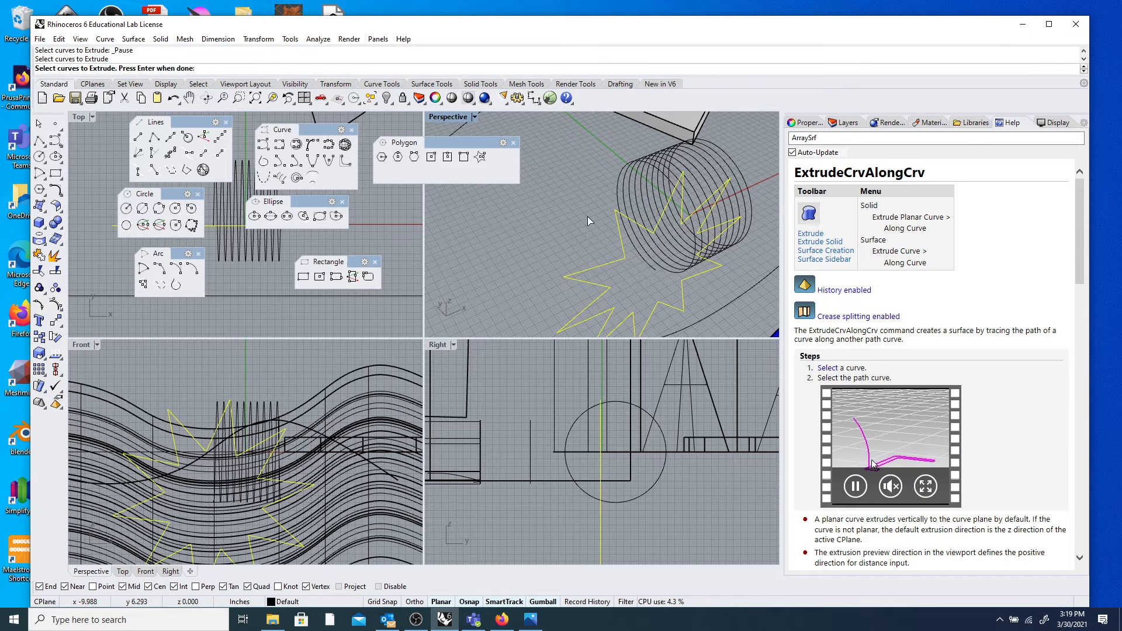
key(Return)
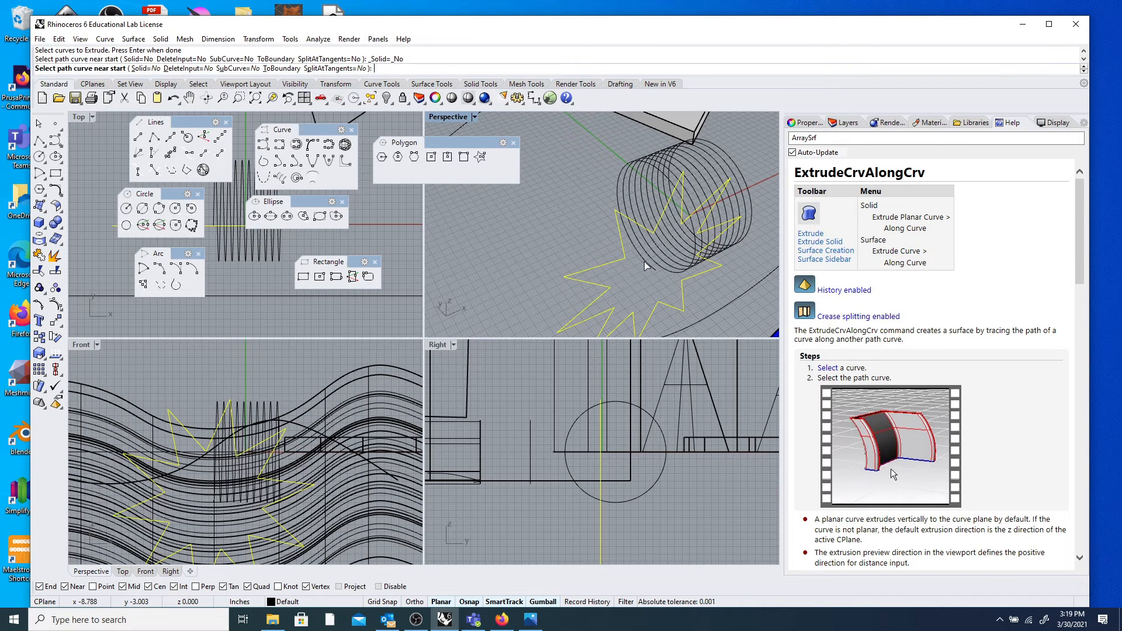
click(143, 69)
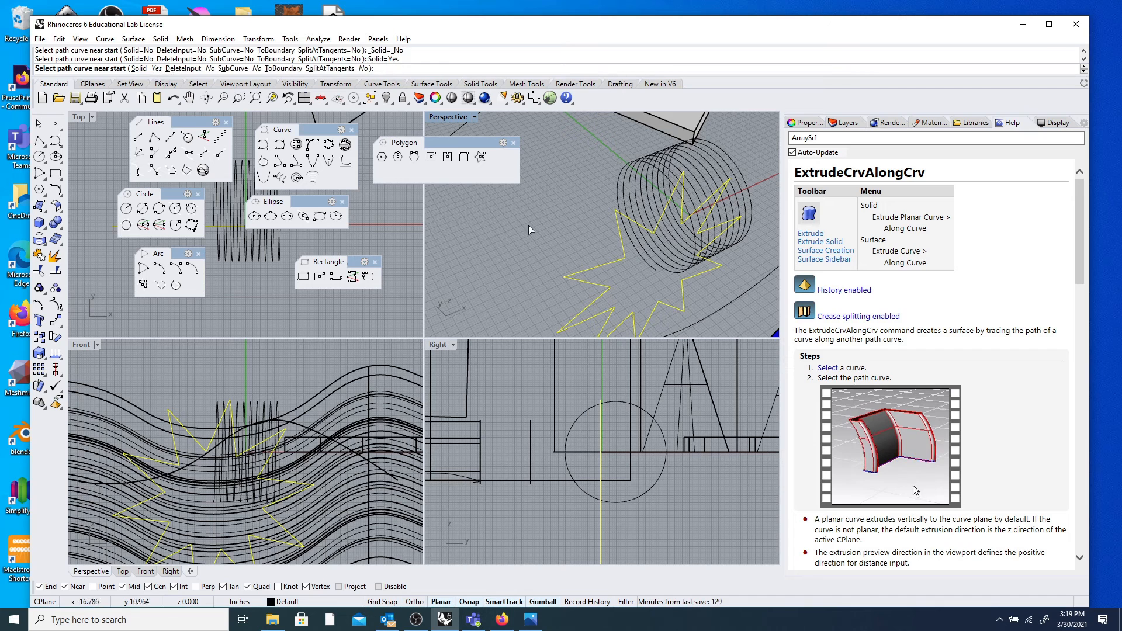
click(650, 265)
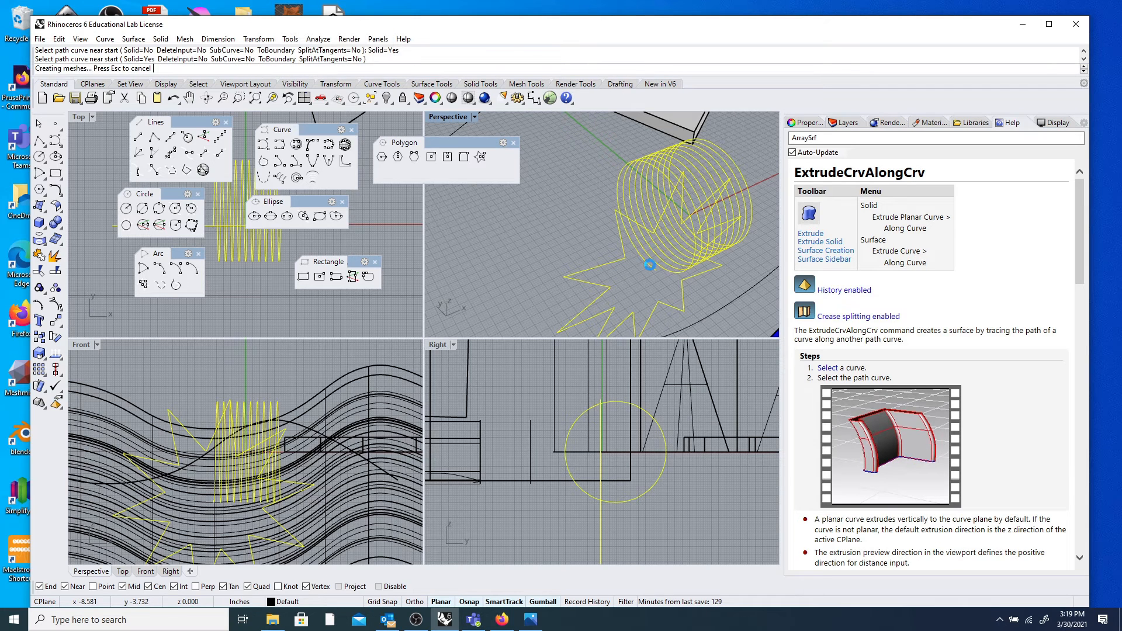
scroll(576, 206, down, 6)
right_drag(626, 222, 696, 197)
scroll(691, 229, up, 8)
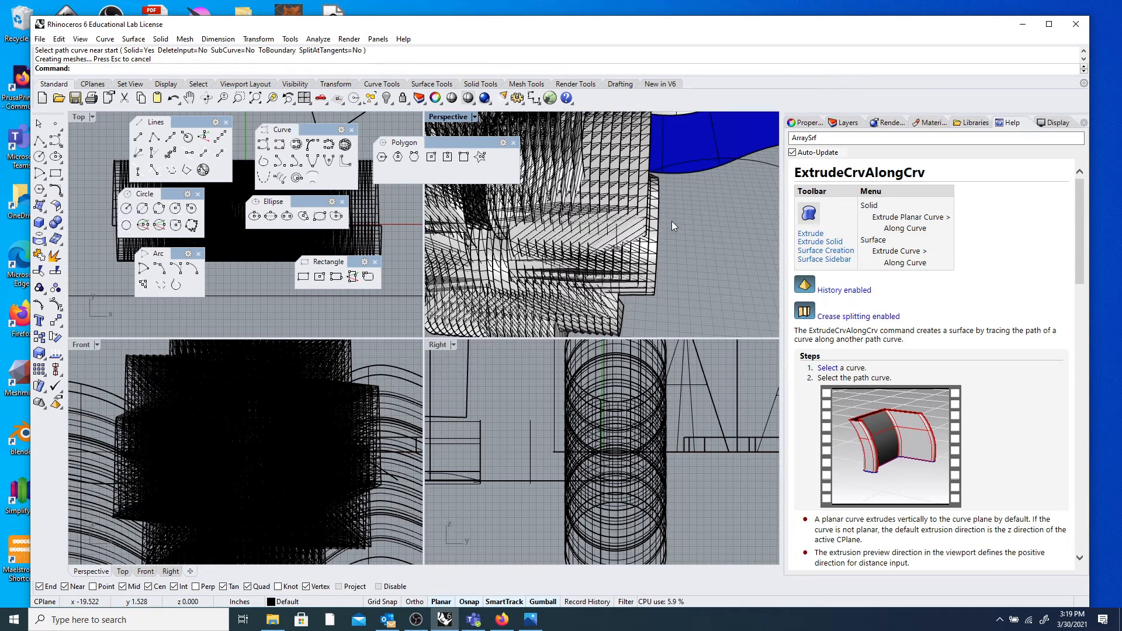
right_drag(668, 218, 577, 230)
click(583, 220)
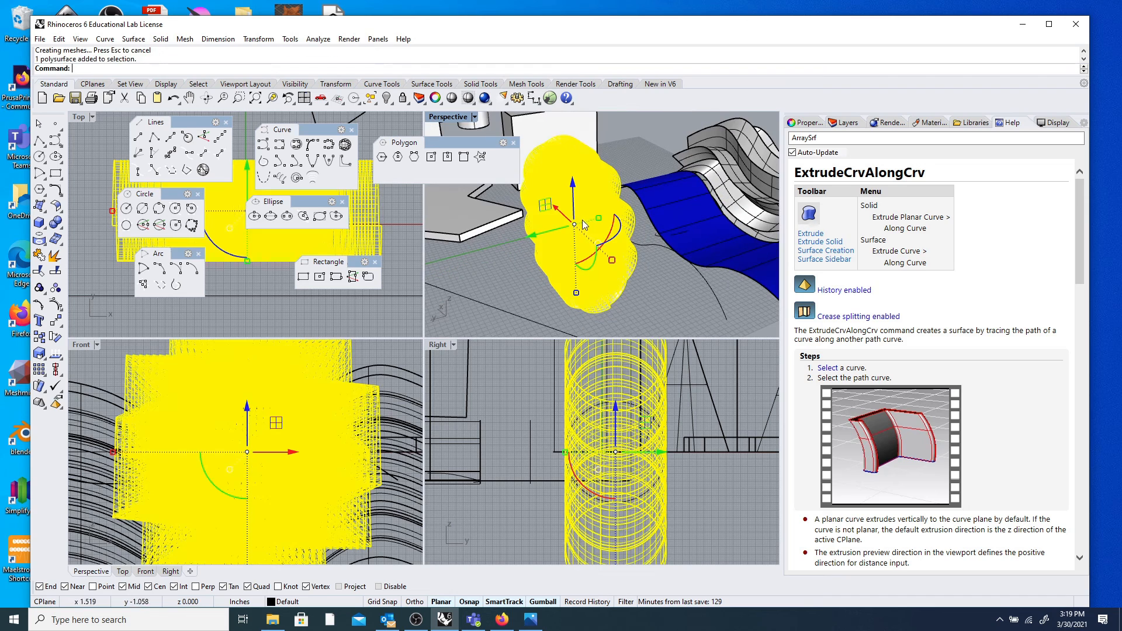
key(Delete)
right_drag(617, 240, 578, 225)
scroll(577, 225, up, 7)
scroll(587, 310, down, 7)
right_drag(608, 293, 474, 243)
scroll(539, 289, down, 8)
scroll(475, 244, up, 4)
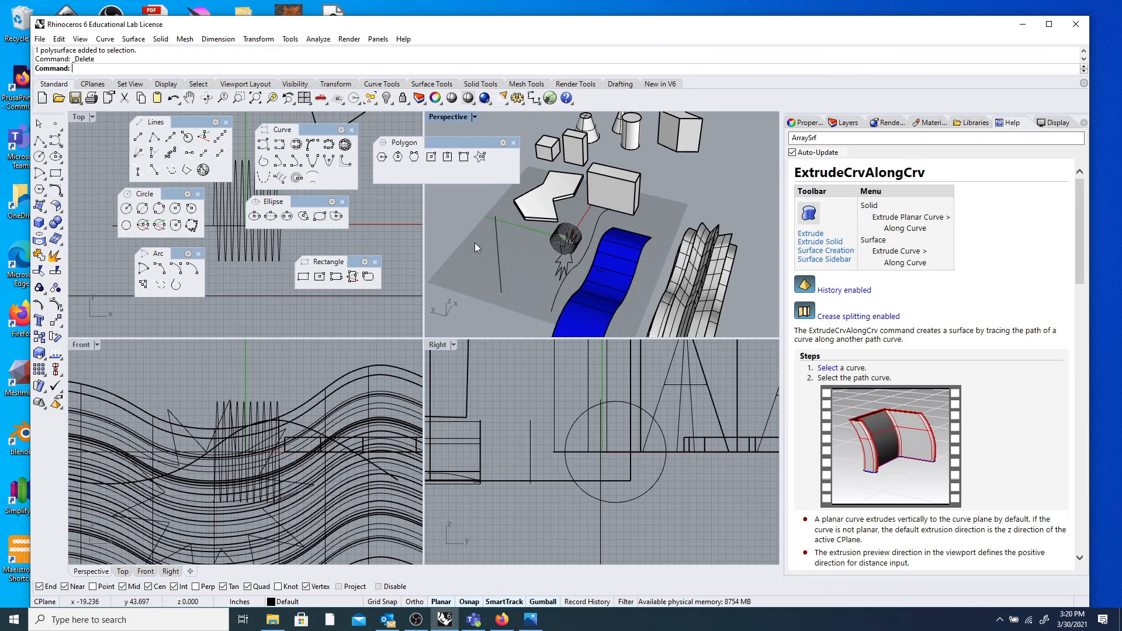
right_click(210, 71)
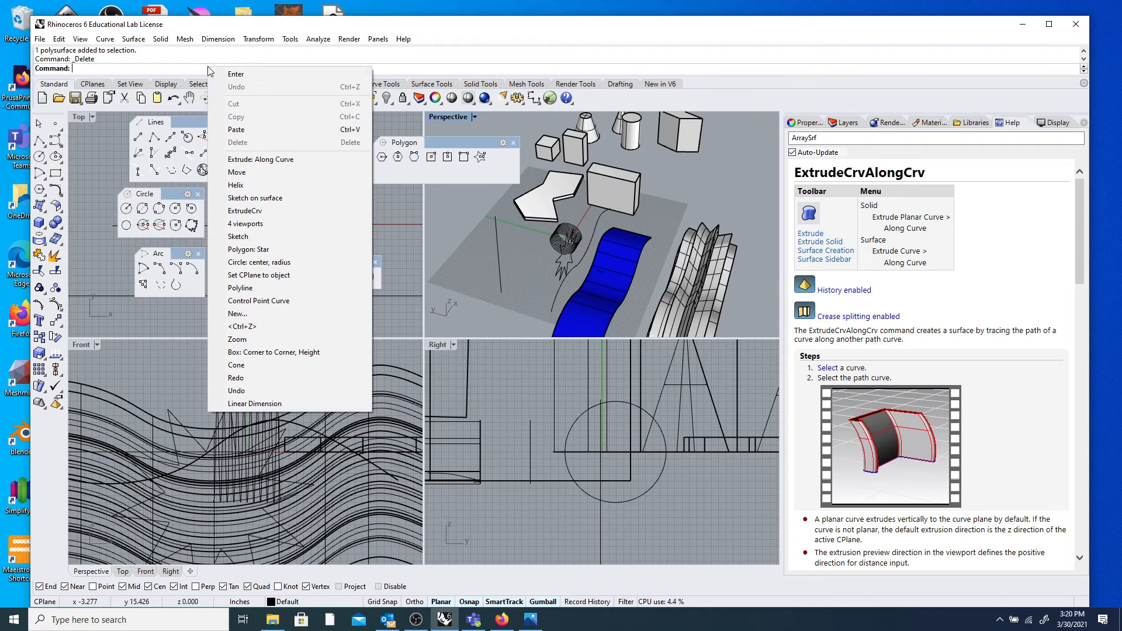
Place the new helix's axis start and end points horizontally beside the slab.
click(261, 185)
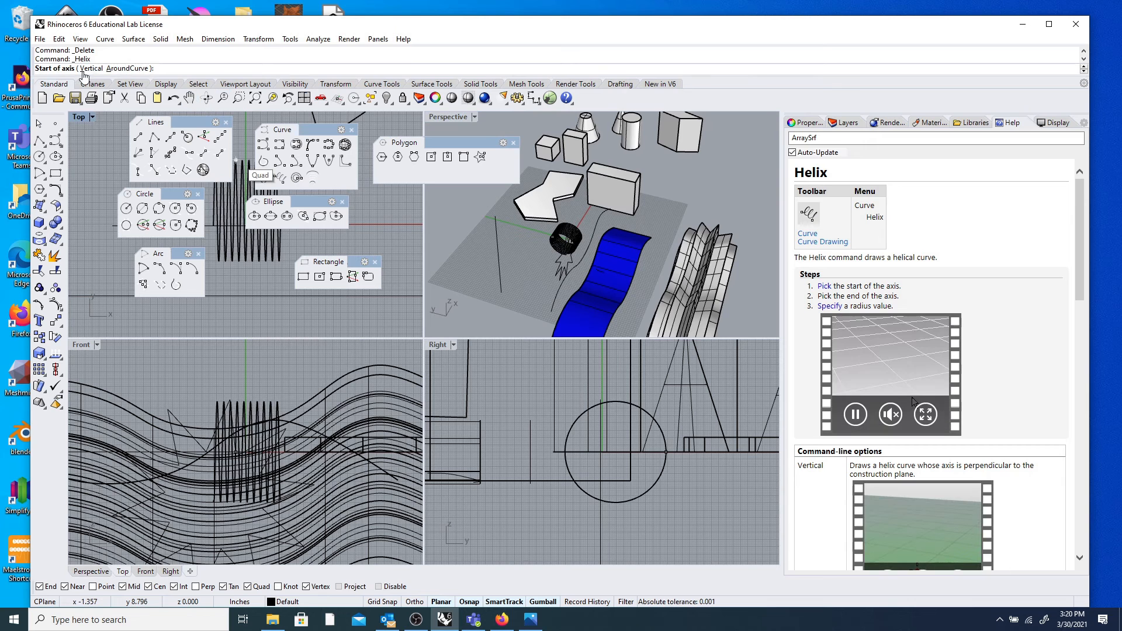
scroll(490, 230, up, 2)
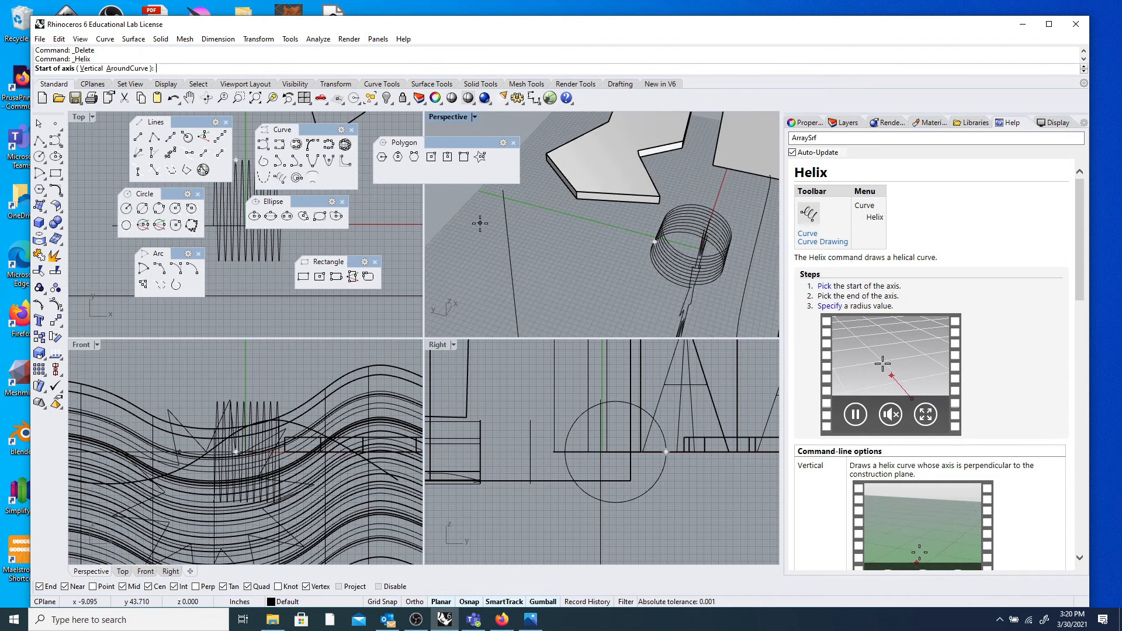
click(480, 223)
scroll(551, 233, down, 3)
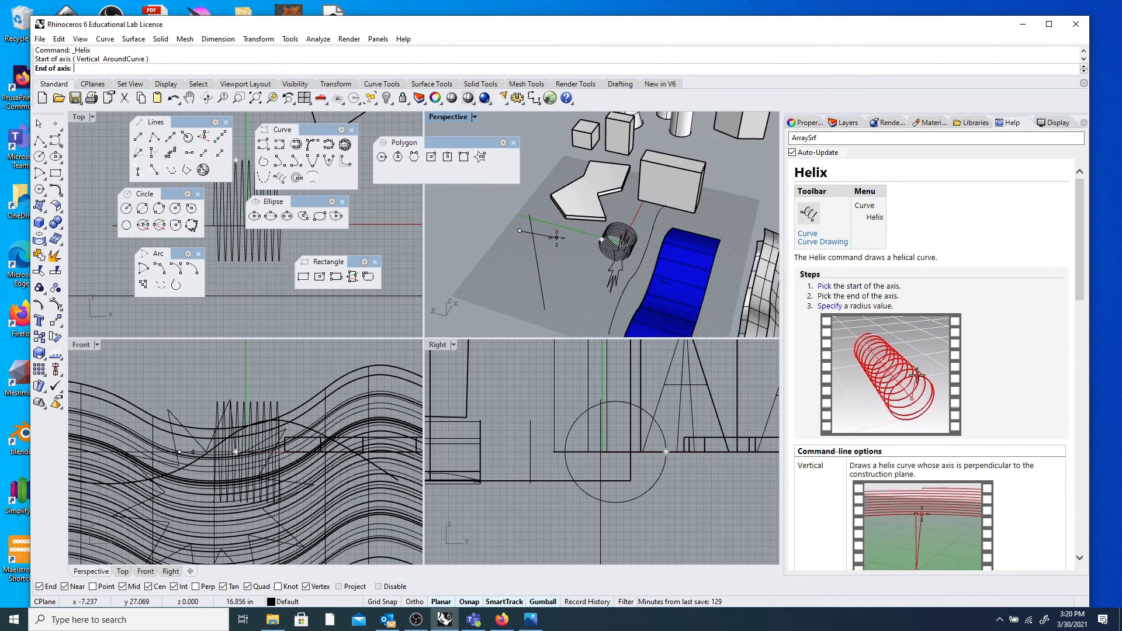
scroll(534, 245, down, 4)
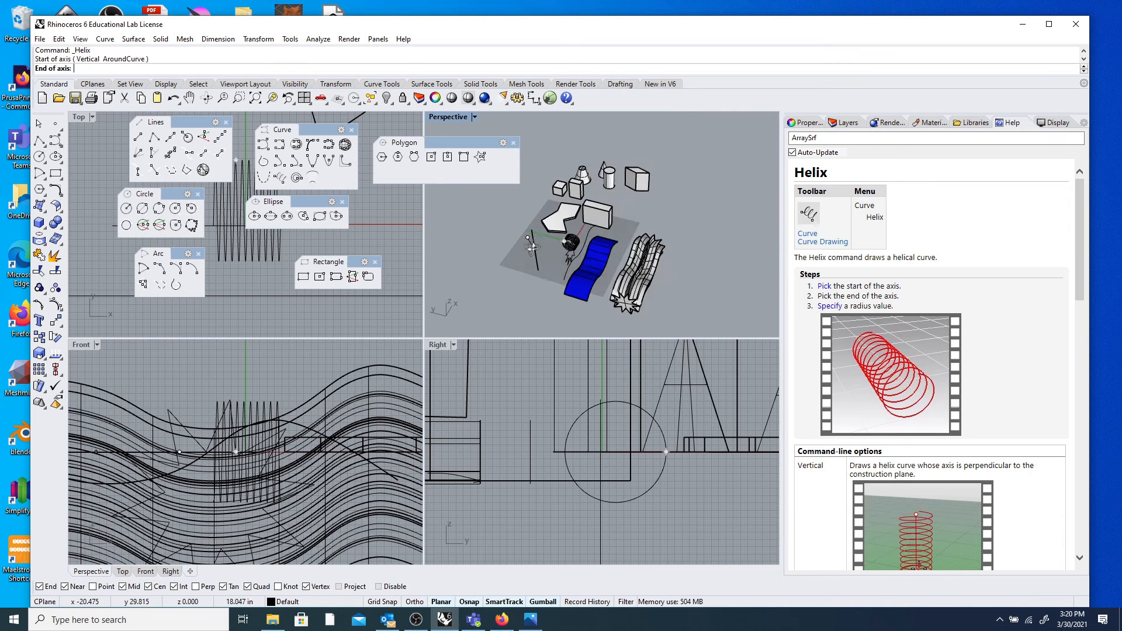
click(448, 286)
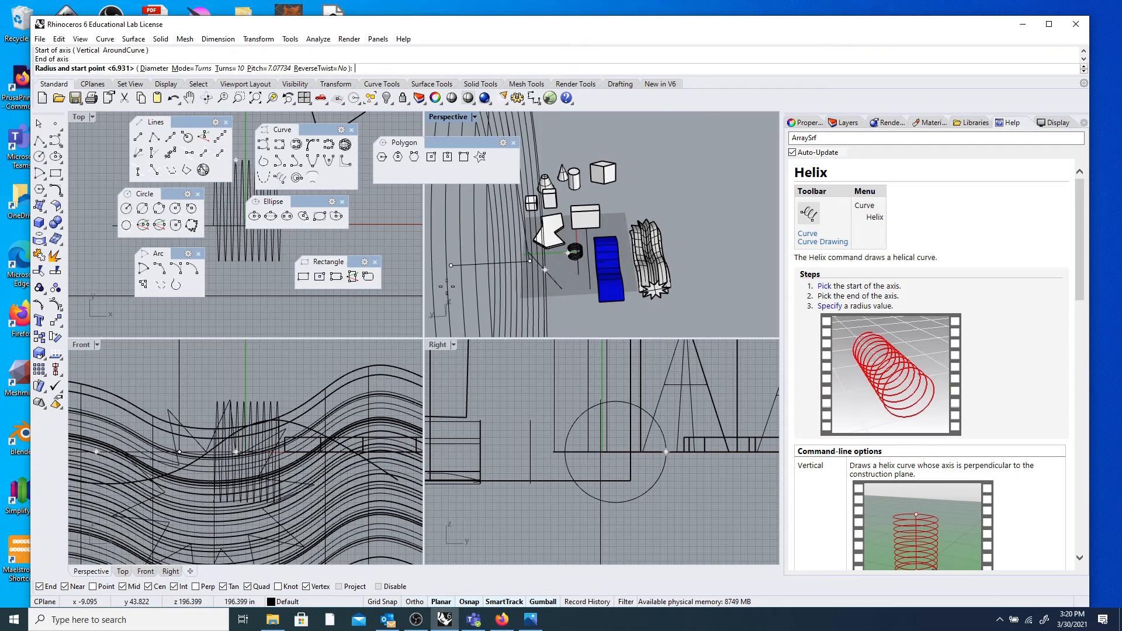
scroll(539, 238, up, 4)
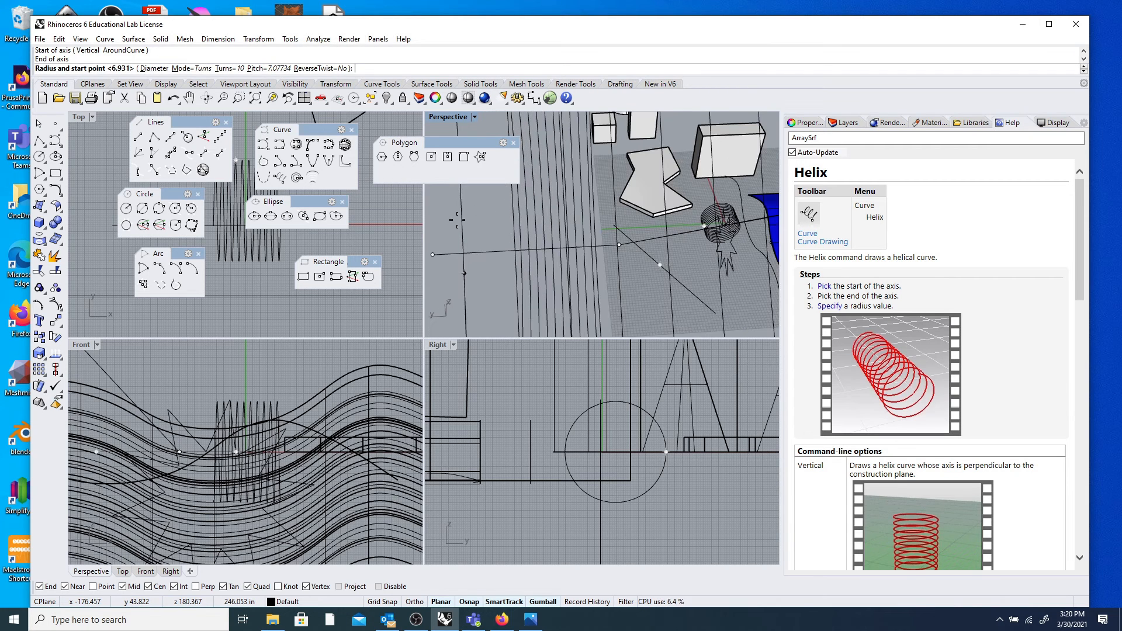
Give the helix 4 turns and fix its radius at 6.931 (pitch 17.6934).
click(230, 68)
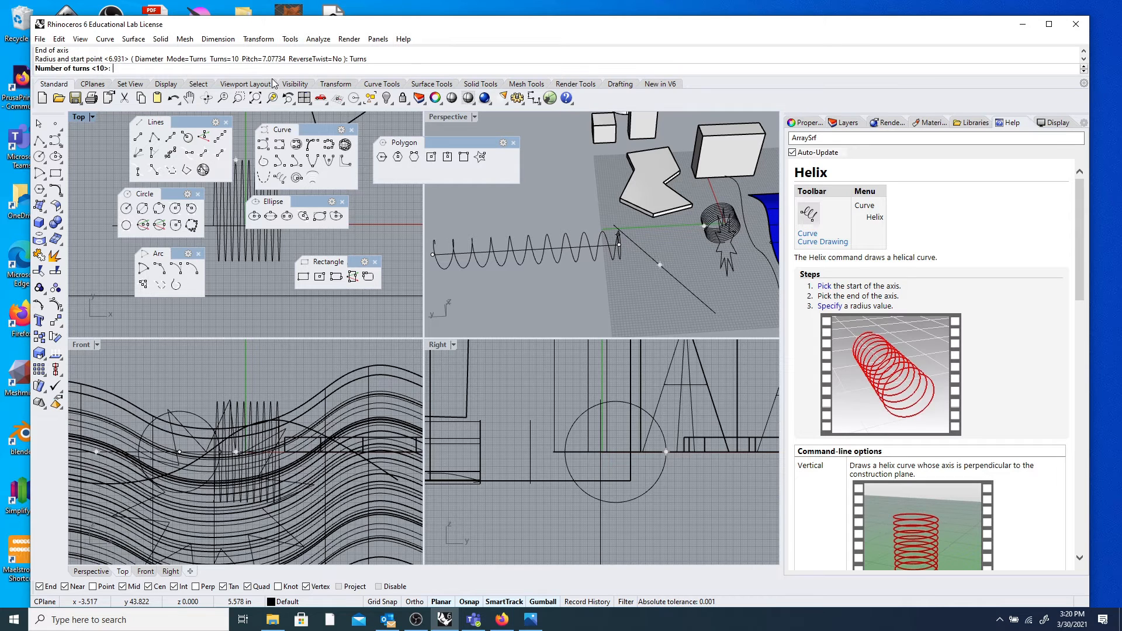
text(4)
key(Return)
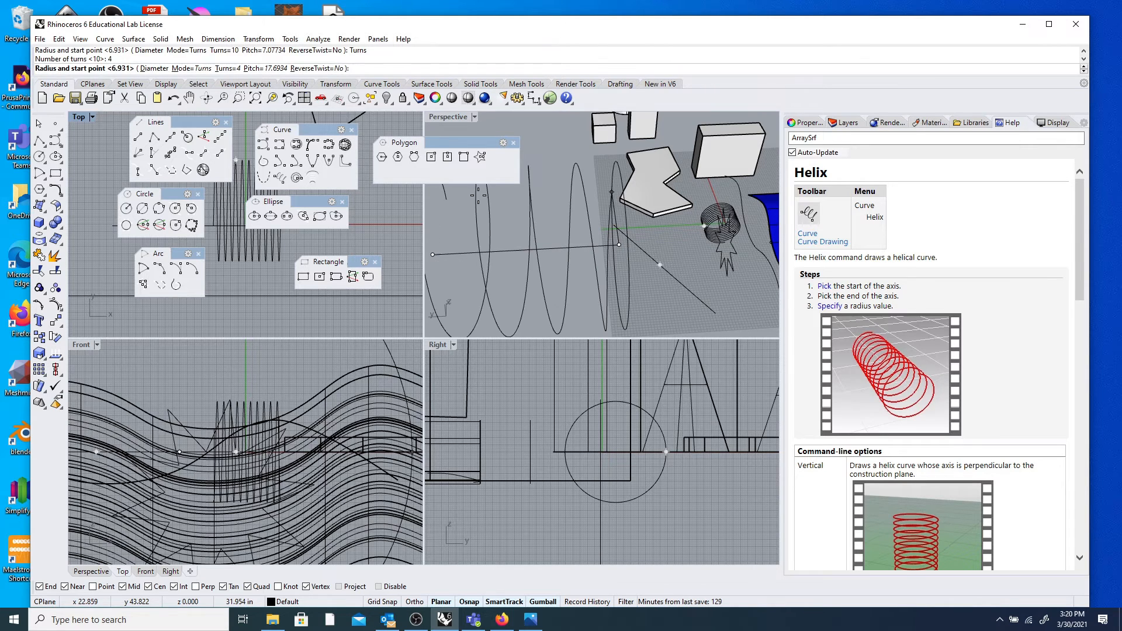
scroll(495, 259, up, 6)
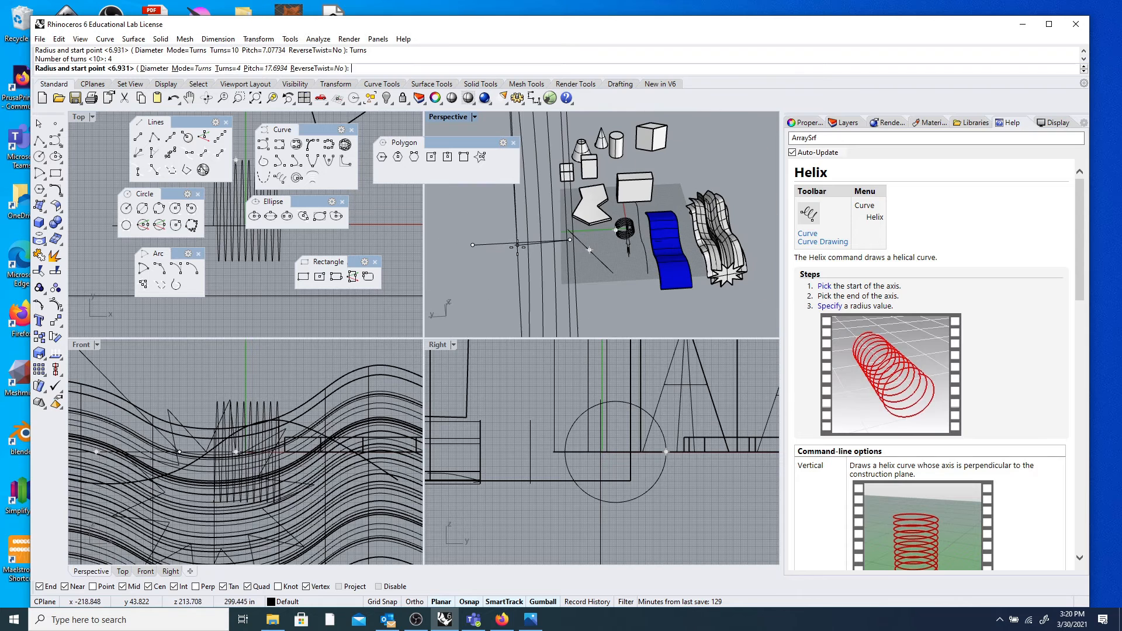
scroll(568, 258, down, 10)
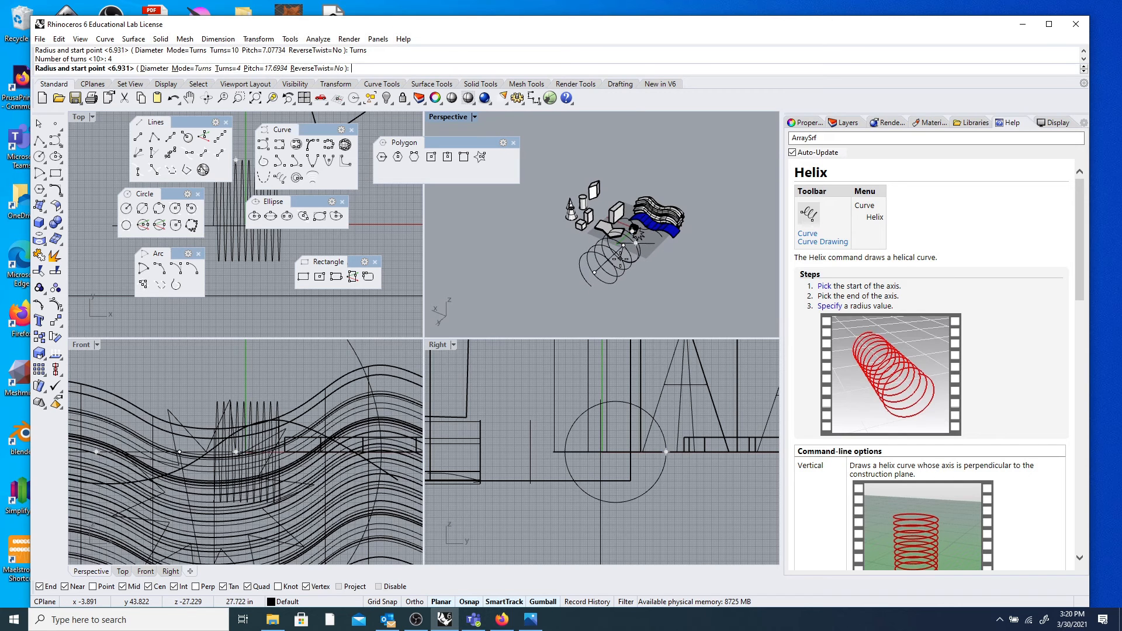
click(626, 265)
scroll(646, 276, down, 3)
right_drag(646, 276, 570, 294)
Drag the new helix left and down to reposition it.
scroll(672, 263, up, 3)
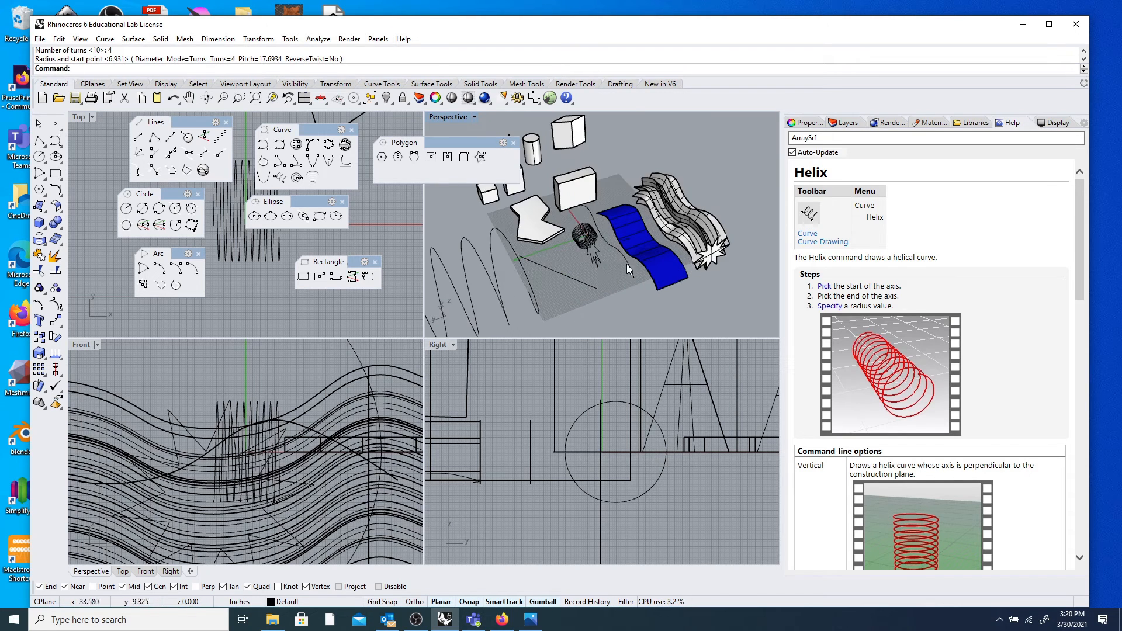
click(606, 269)
scroll(593, 275, up, 2)
scroll(591, 269, down, 3)
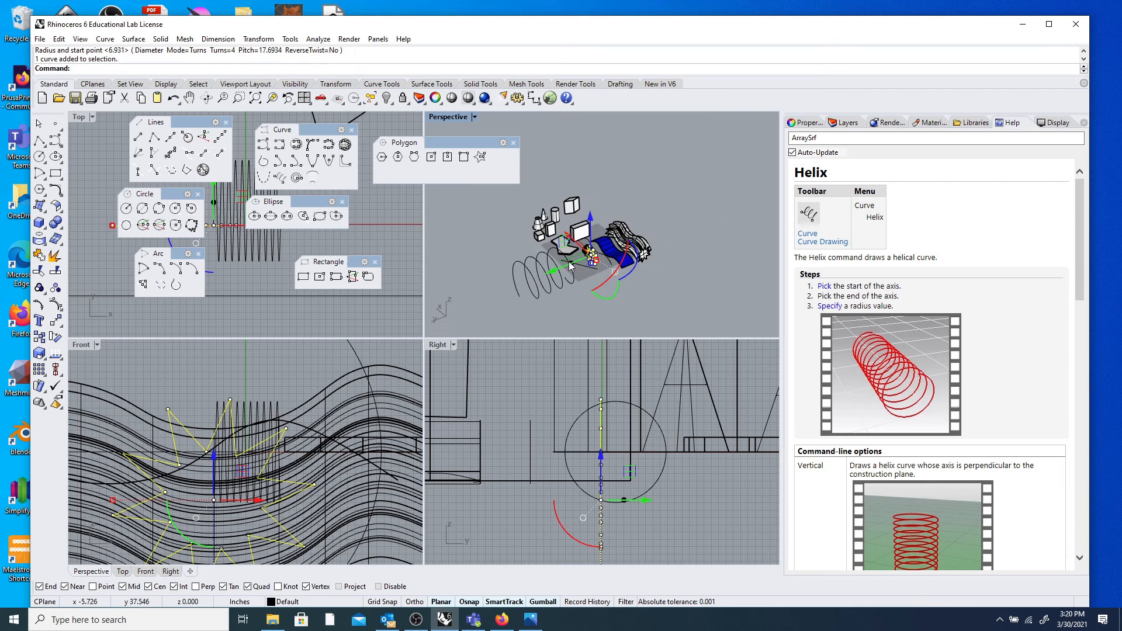
drag(543, 272, 461, 314)
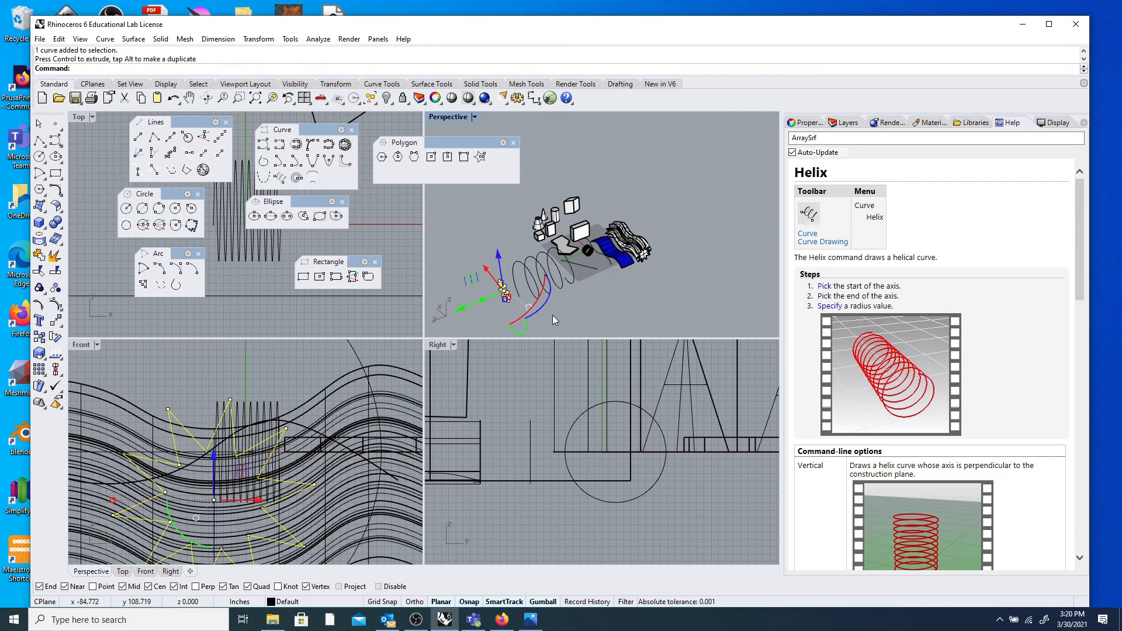
key(Escape)
Rotate the star curve with the gumball.
scroll(541, 274, up, 5)
scroll(541, 274, down, 4)
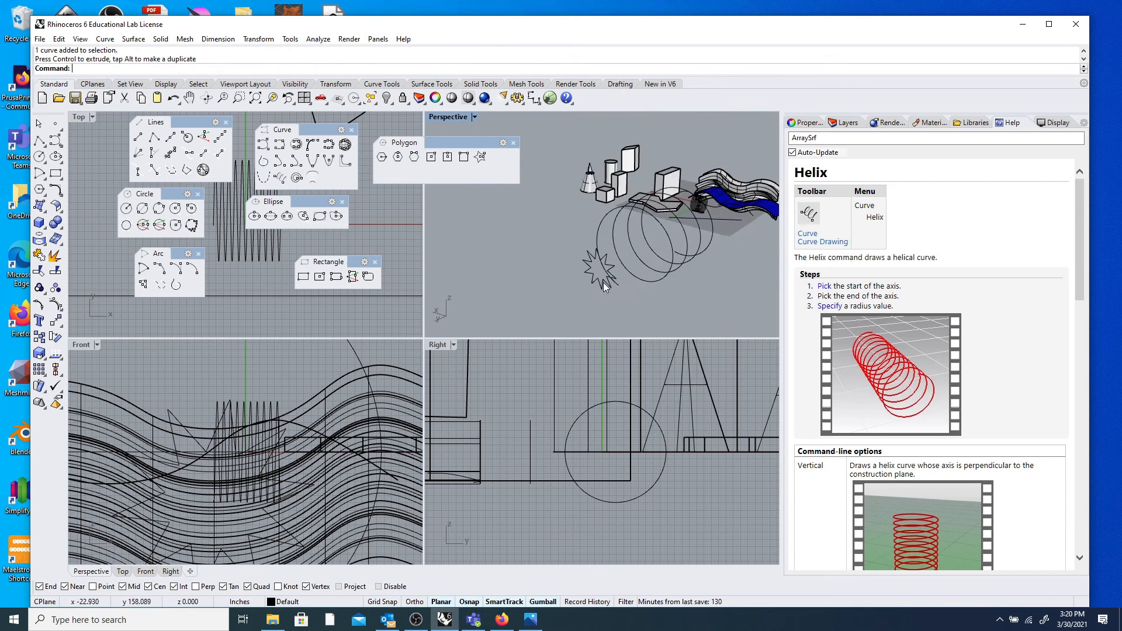
click(592, 286)
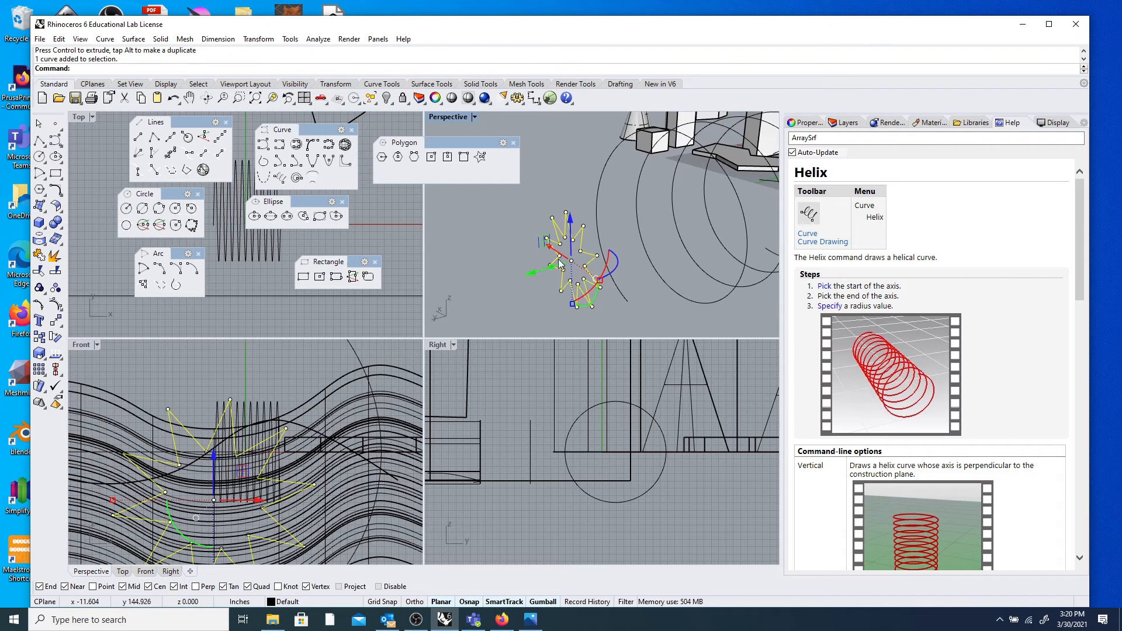
drag(614, 274, 597, 237)
click(532, 236)
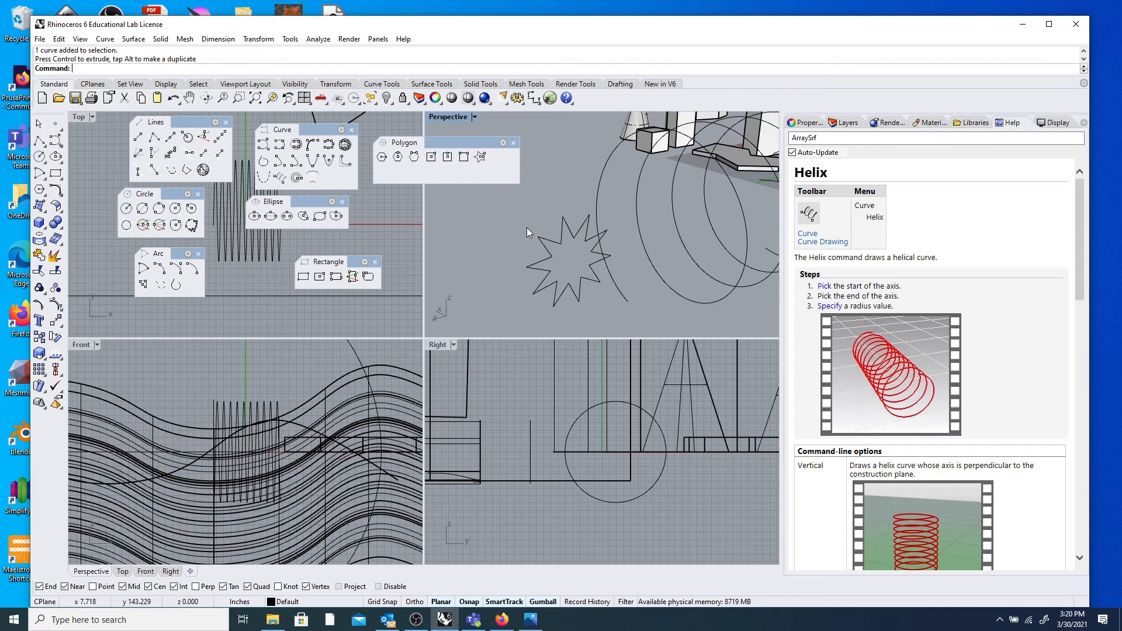
scroll(528, 234, down, 7)
right_drag(542, 240, 589, 250)
scroll(590, 250, up, 5)
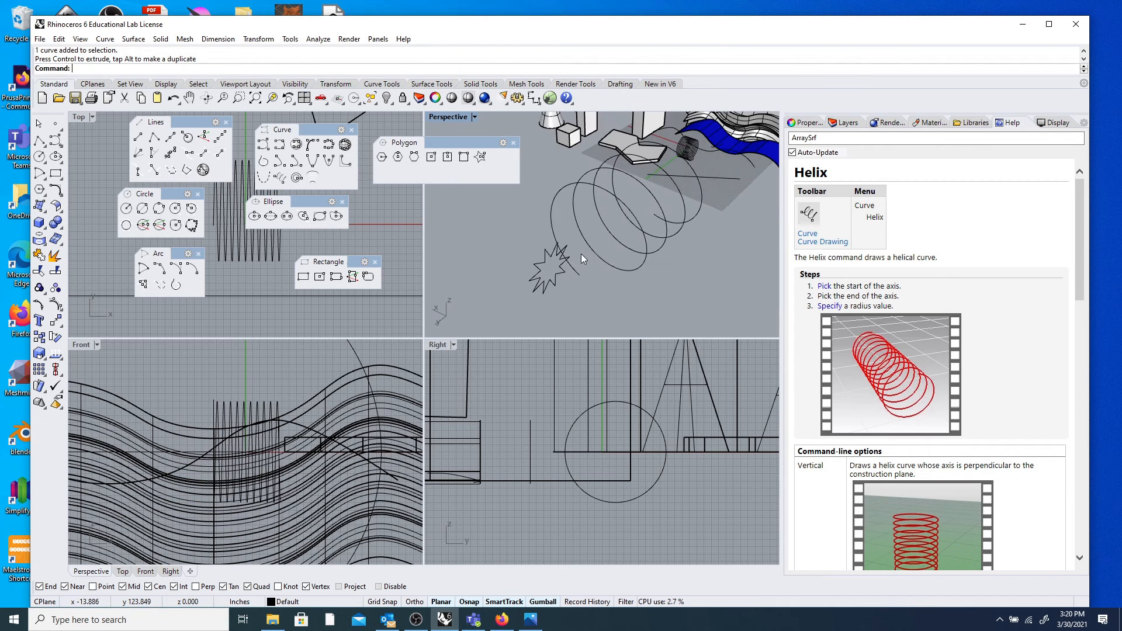
scroll(599, 231, down, 5)
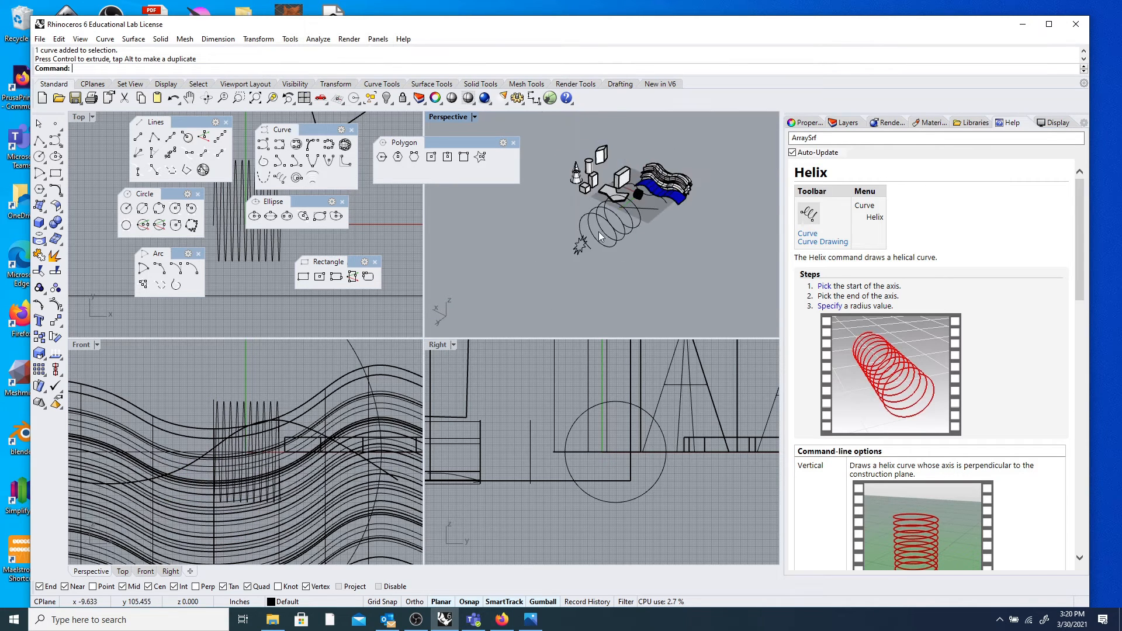
scroll(592, 234, up, 2)
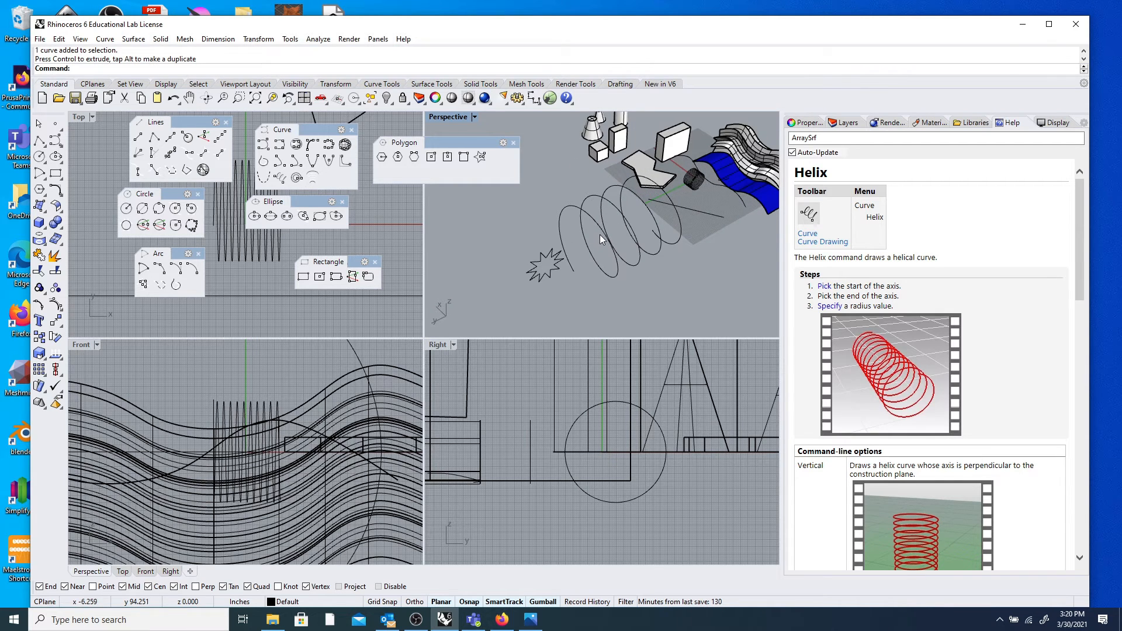
scroll(602, 239, down, 2)
scroll(602, 240, up, 4)
Move the star 42.021 inches so one vertex snaps onto the helix end point.
click(554, 245)
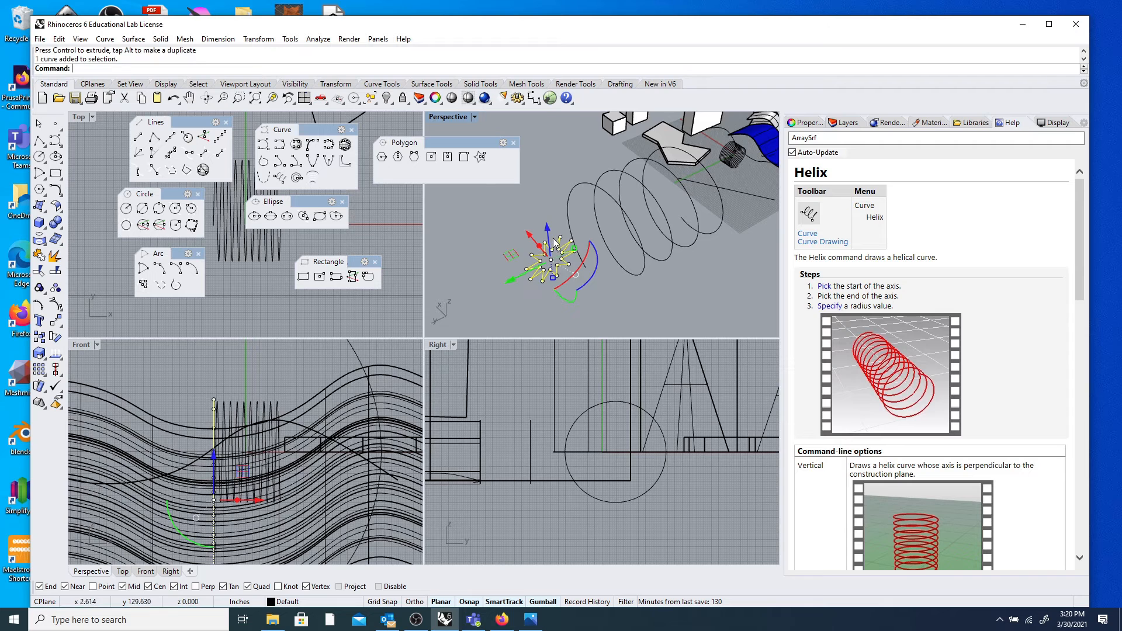
click(56, 322)
scroll(569, 266, up, 2)
scroll(568, 266, up, 2)
key(Escape)
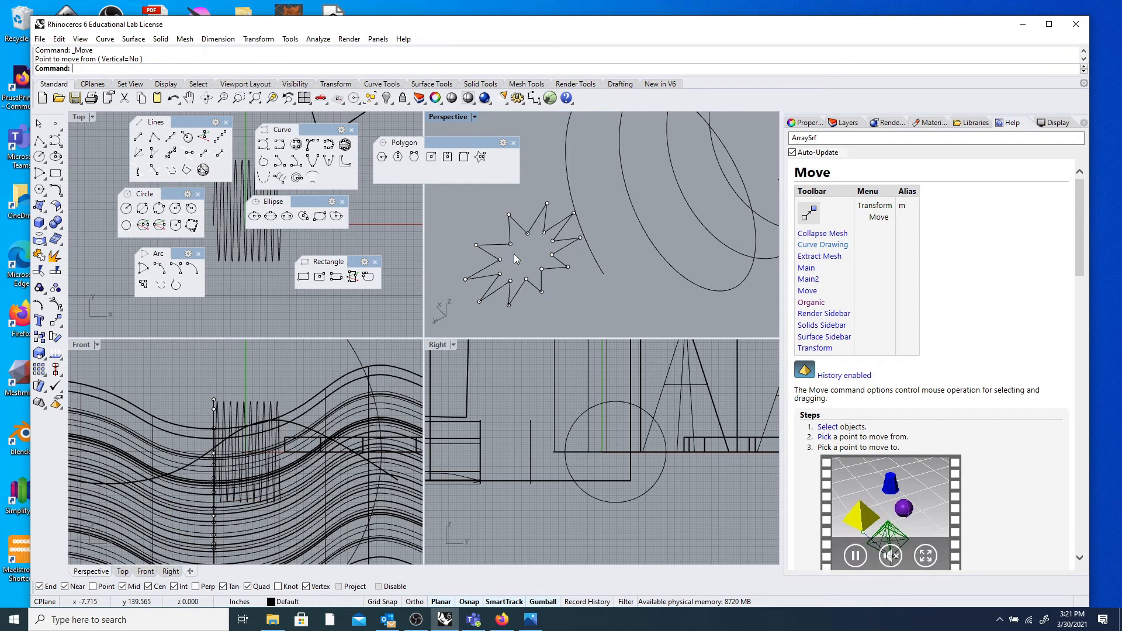
scroll(500, 267, down, 4)
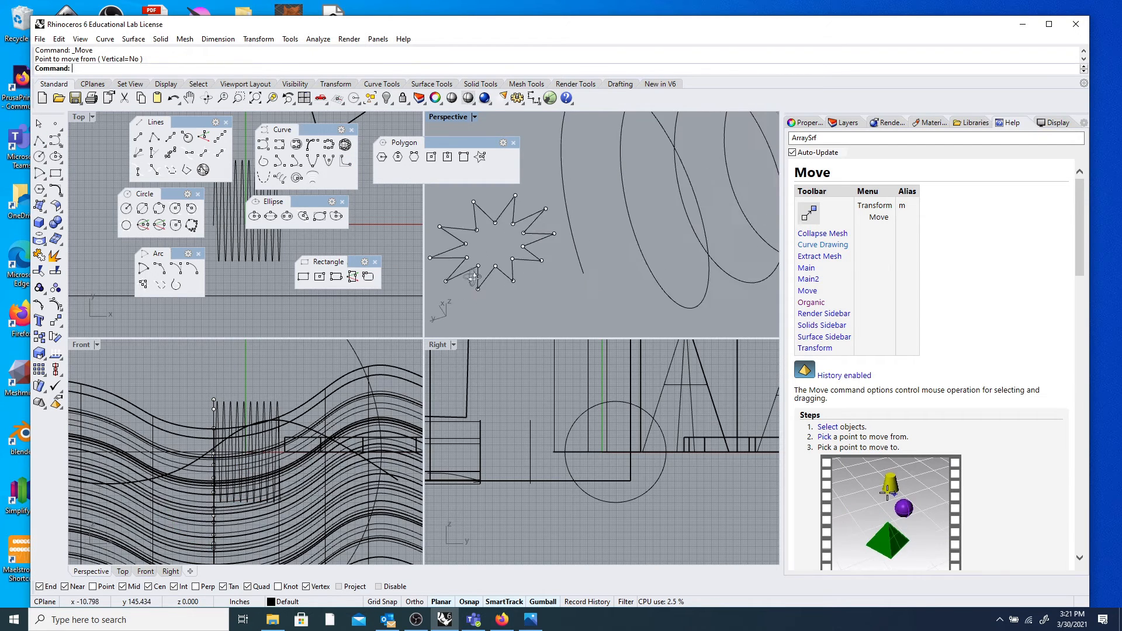
click(488, 241)
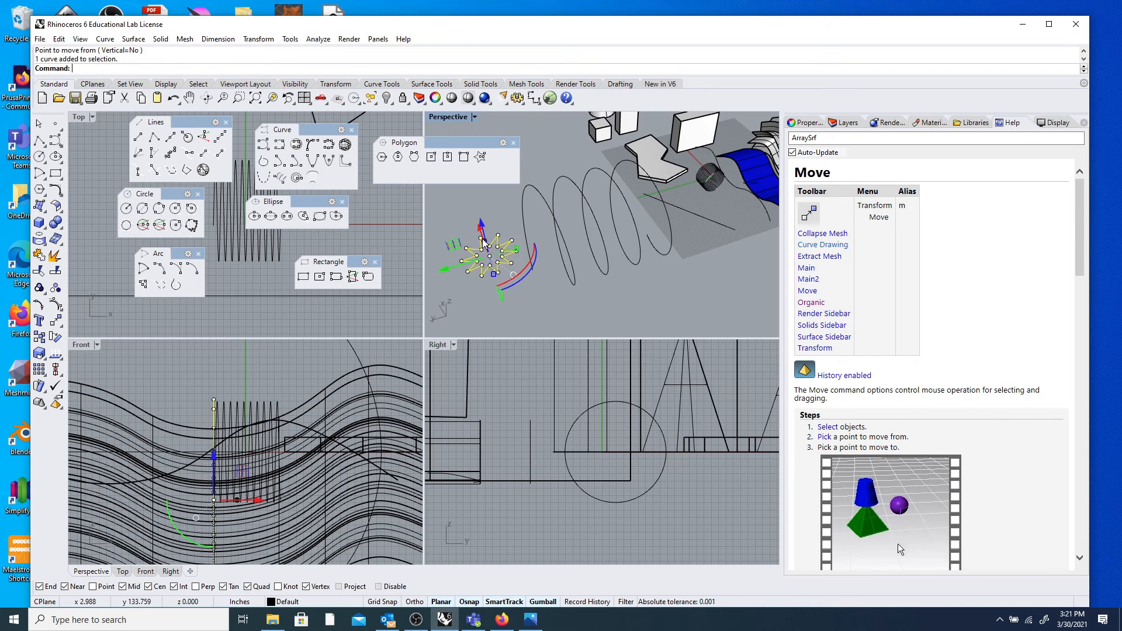
click(54, 304)
scroll(468, 263, up, 4)
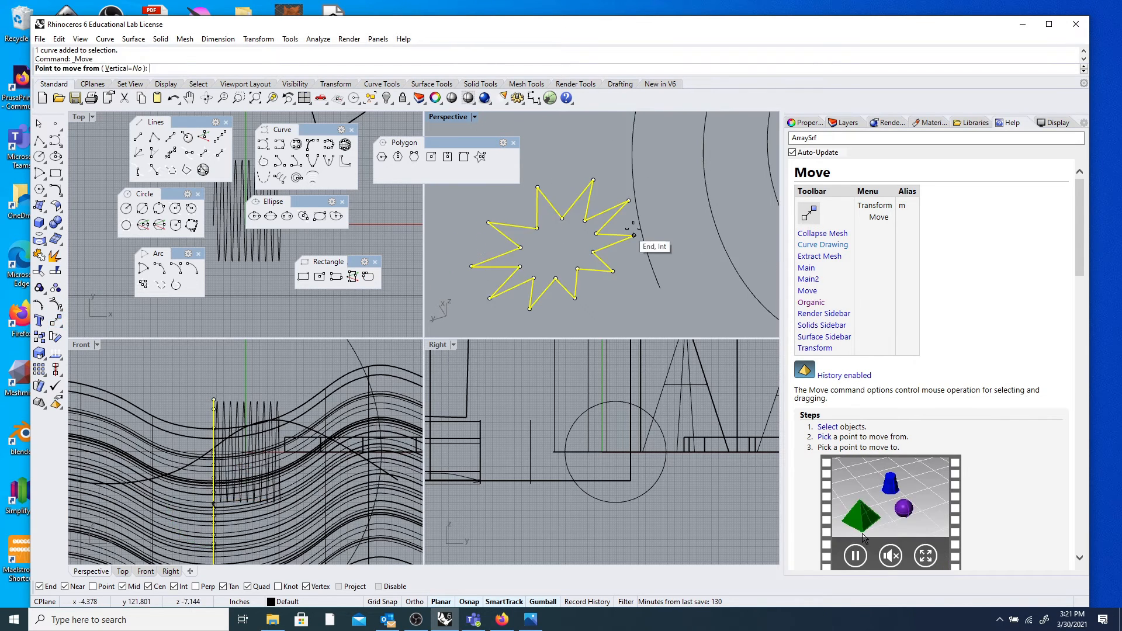
click(634, 236)
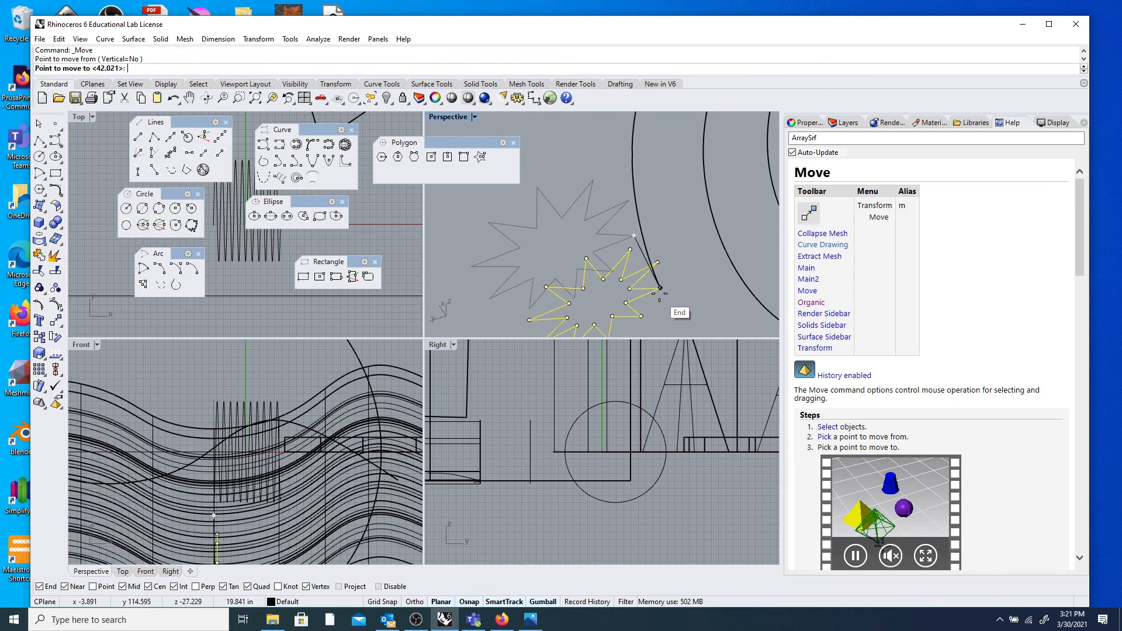
click(660, 287)
scroll(581, 219, down, 5)
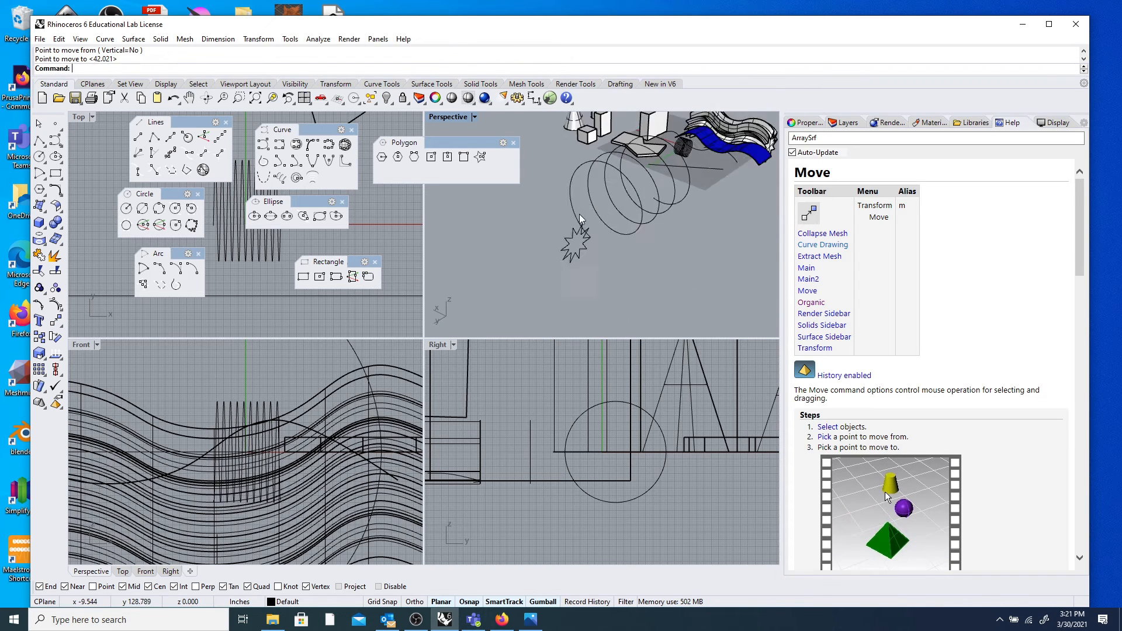
scroll(581, 219, up, 2)
Sweep the star along the four-turn helix as a solid with Extrude Along Curve.
right_click(452, 68)
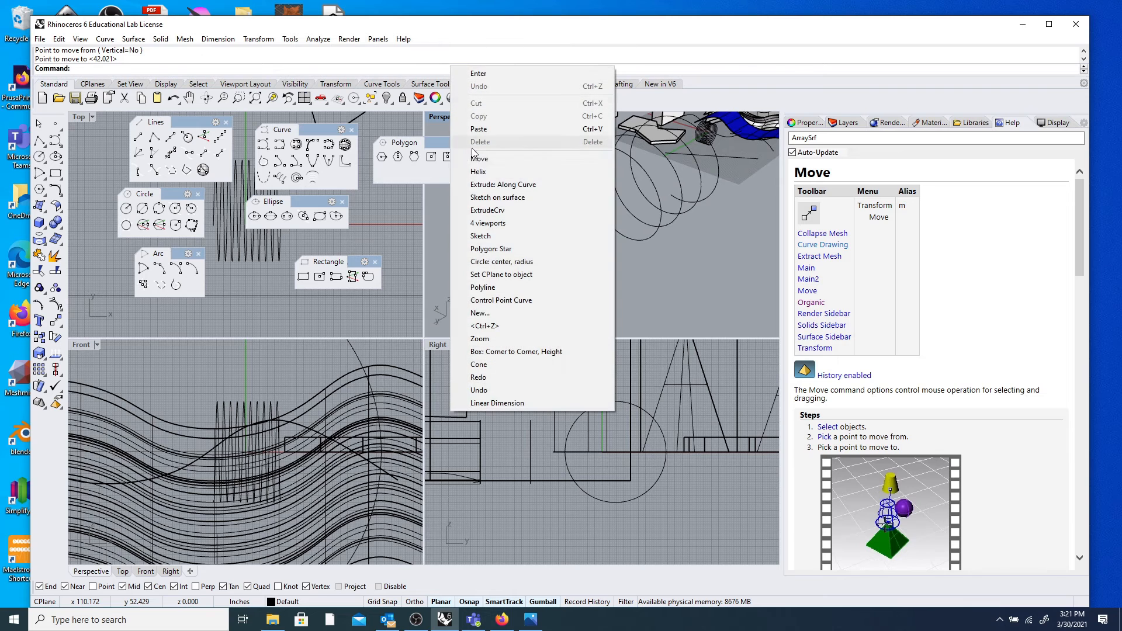
click(519, 184)
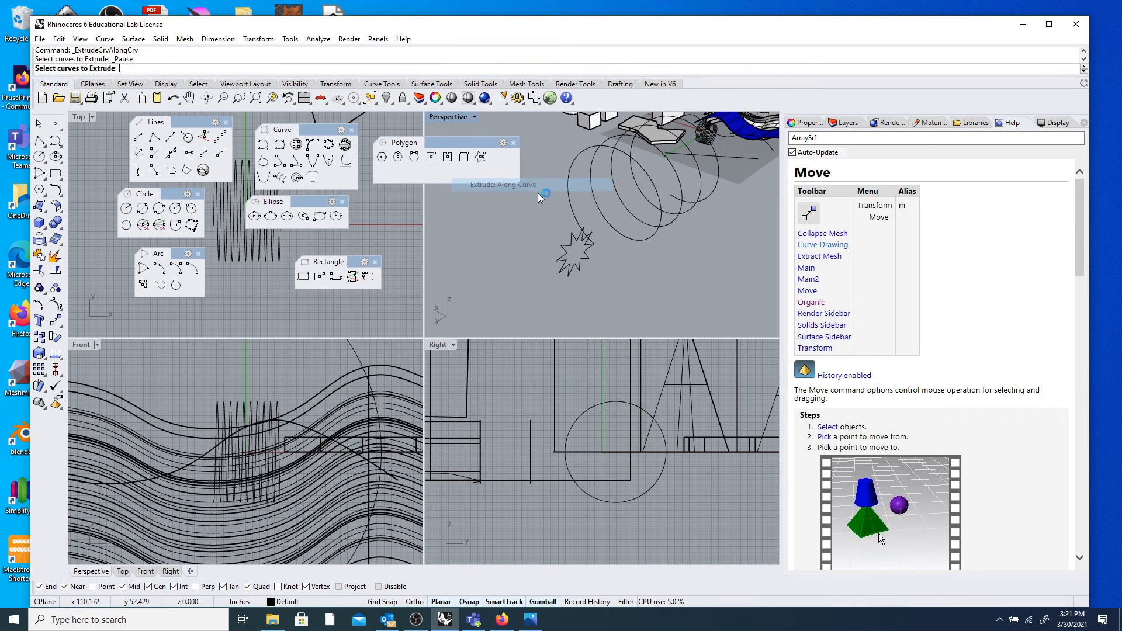
click(570, 245)
key(Return)
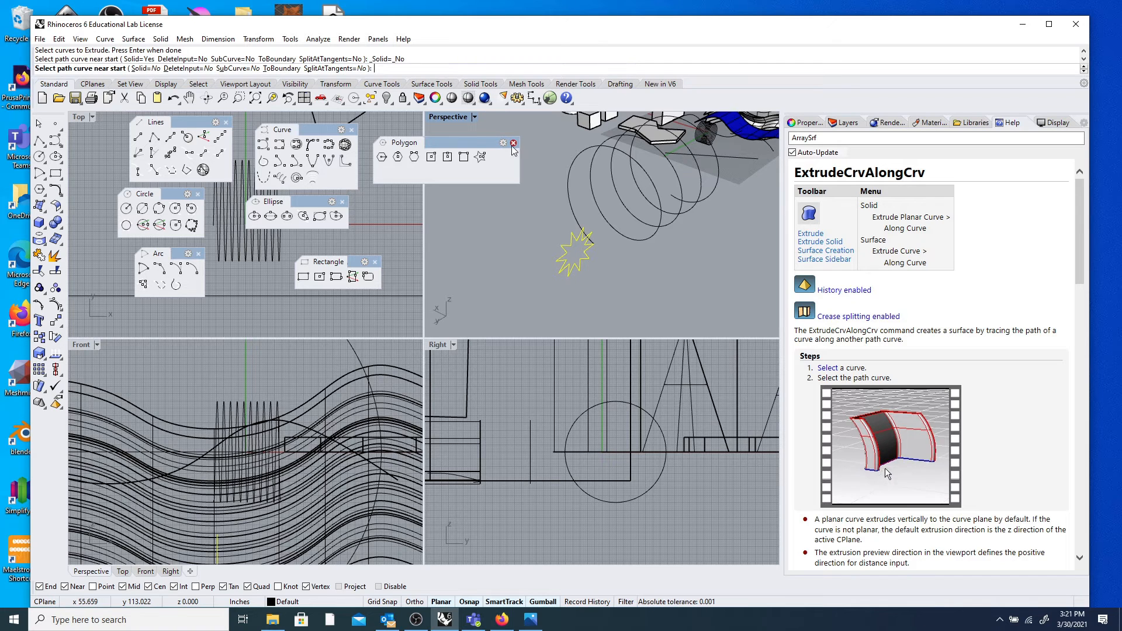
click(143, 68)
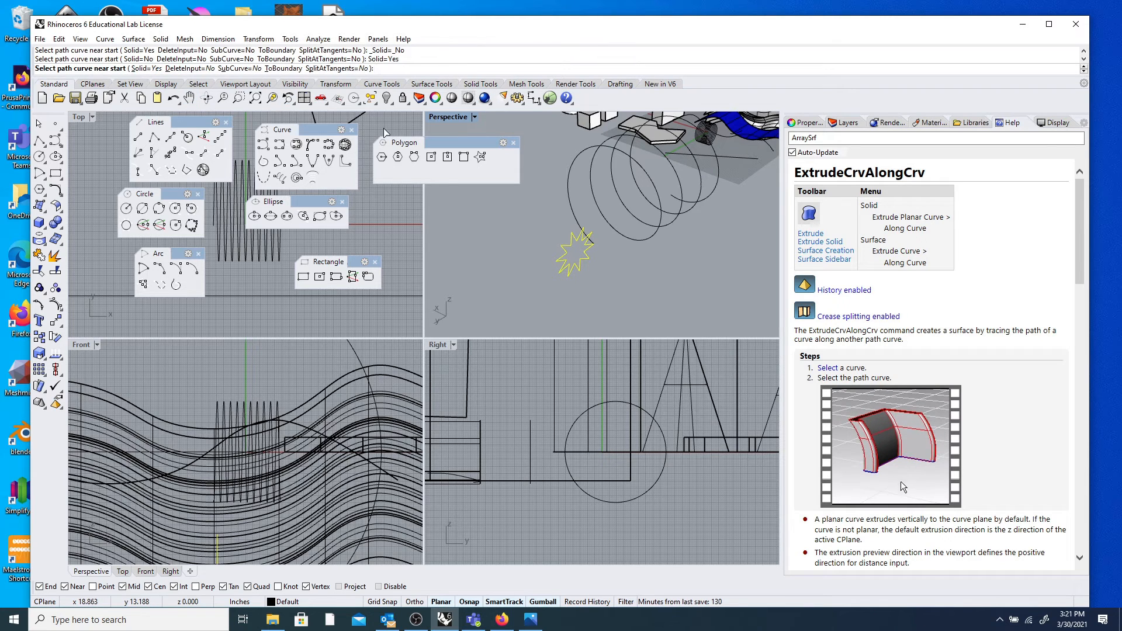
click(576, 228)
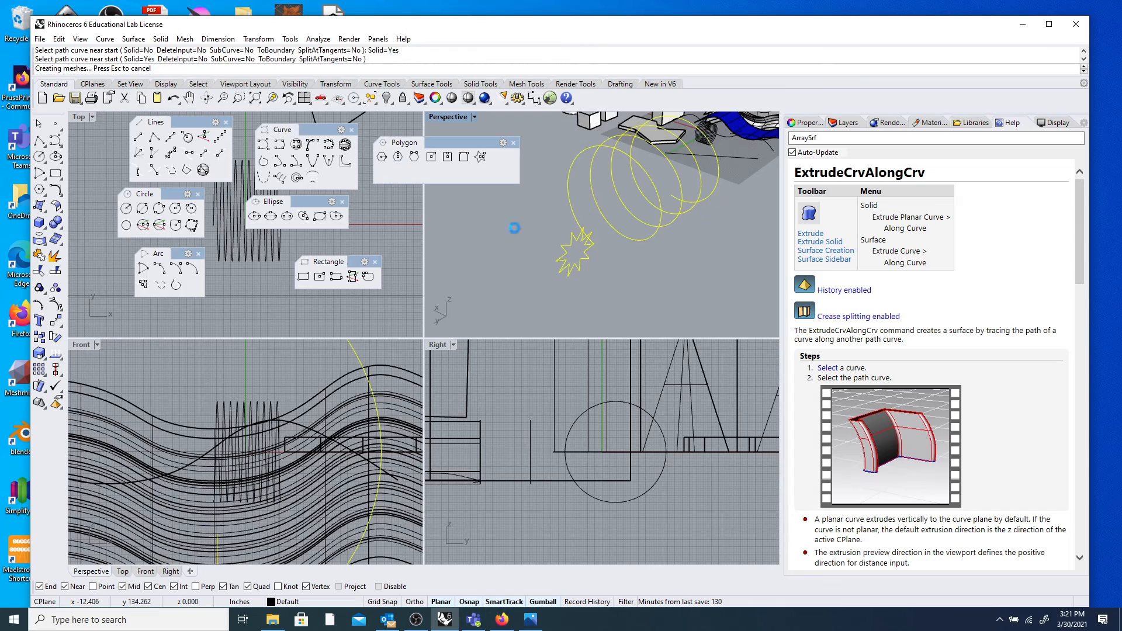
Inspect the coiled solid from new angles, then select the wavy surface array.
scroll(539, 240, down, 3)
scroll(543, 234, up, 10)
right_drag(540, 244, 518, 277)
scroll(552, 232, down, 6)
right_drag(590, 273, 546, 252)
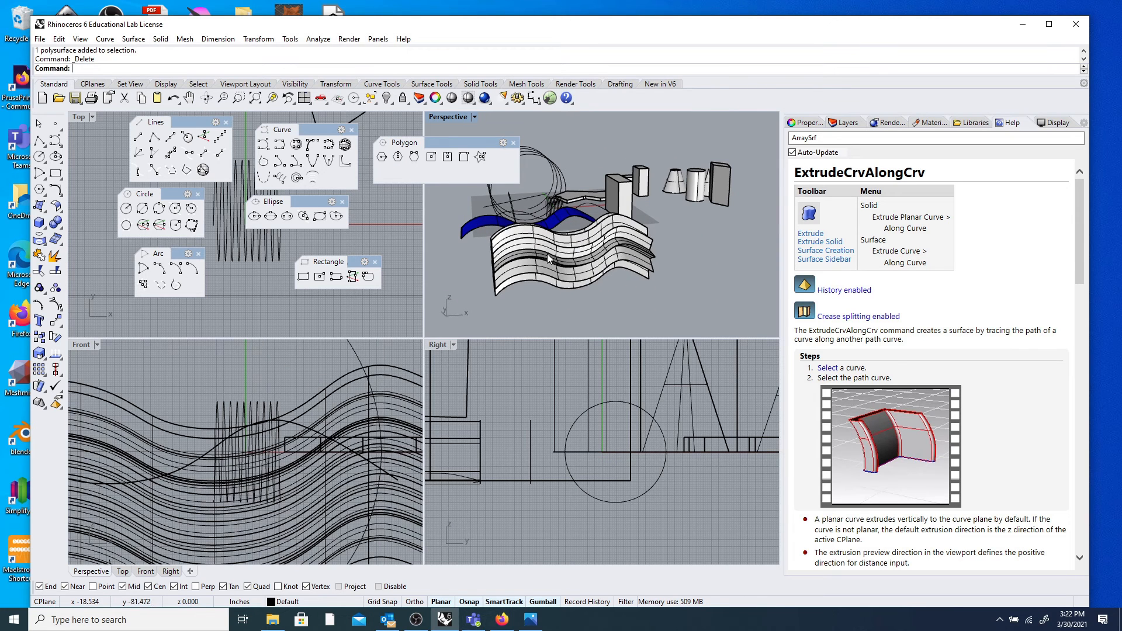
click(546, 252)
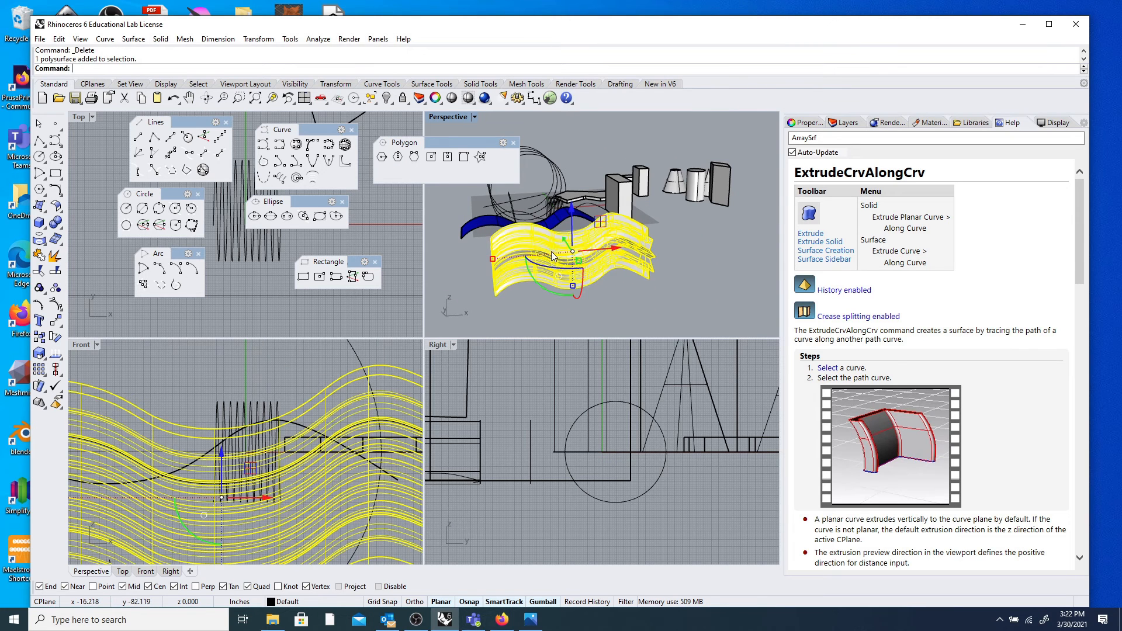
Add a linear dimension reading 77.36 along the base of the wavy surfaces.
click(218, 38)
click(223, 54)
scroll(491, 292, up, 5)
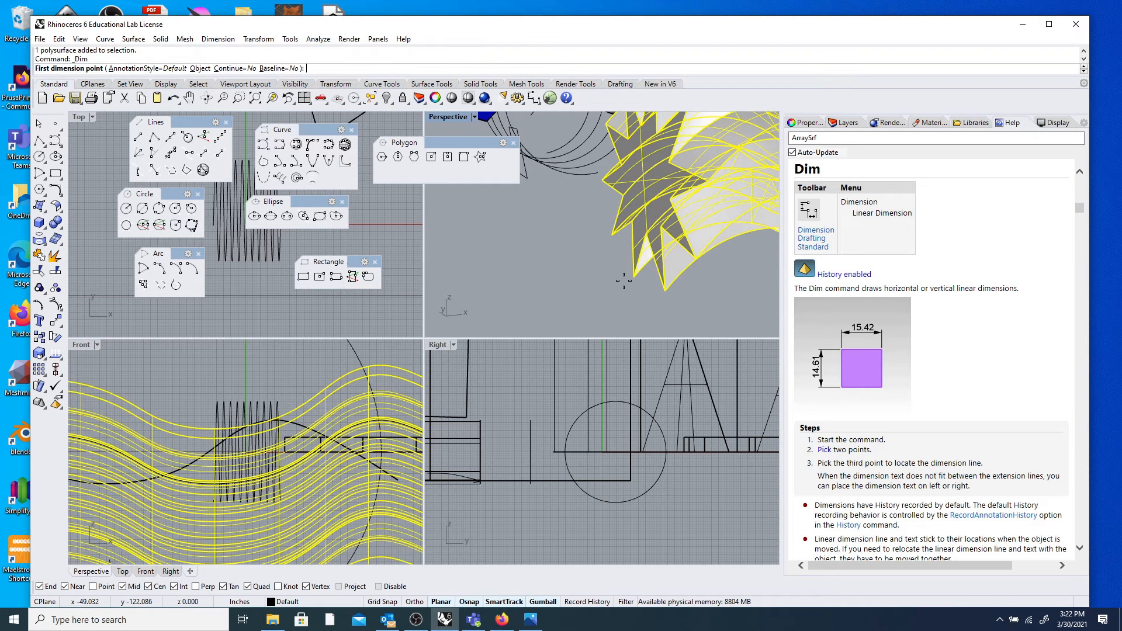
click(623, 282)
scroll(608, 283, down, 5)
scroll(607, 285, up, 5)
click(606, 286)
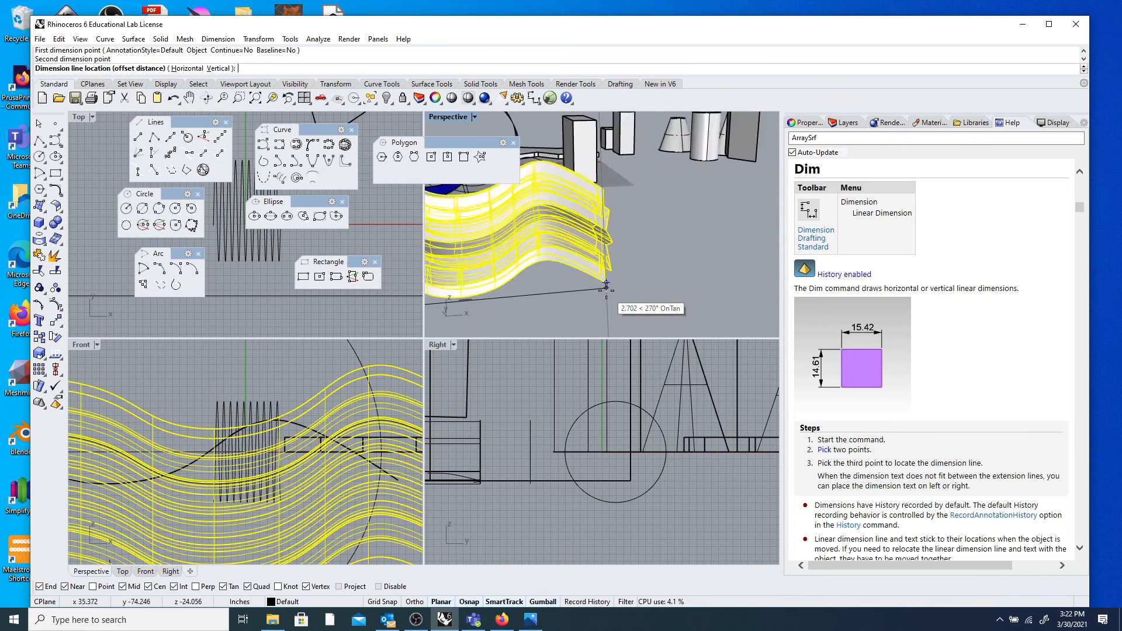
scroll(606, 286, down, 5)
click(534, 312)
scroll(537, 313, up, 5)
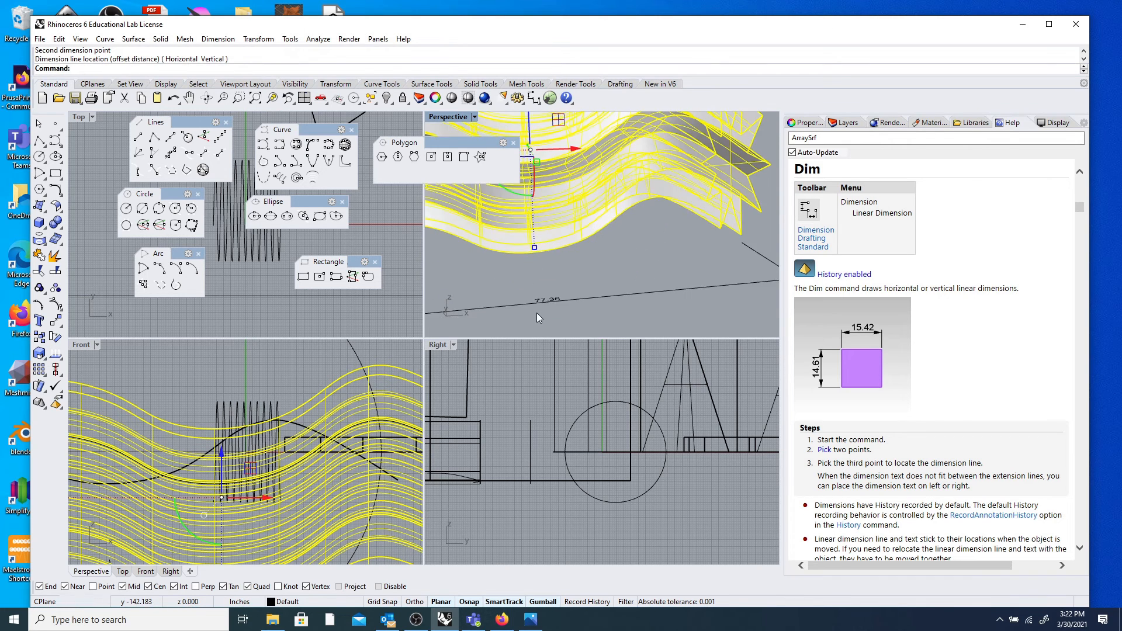
scroll(546, 285, down, 5)
scroll(551, 287, up, 5)
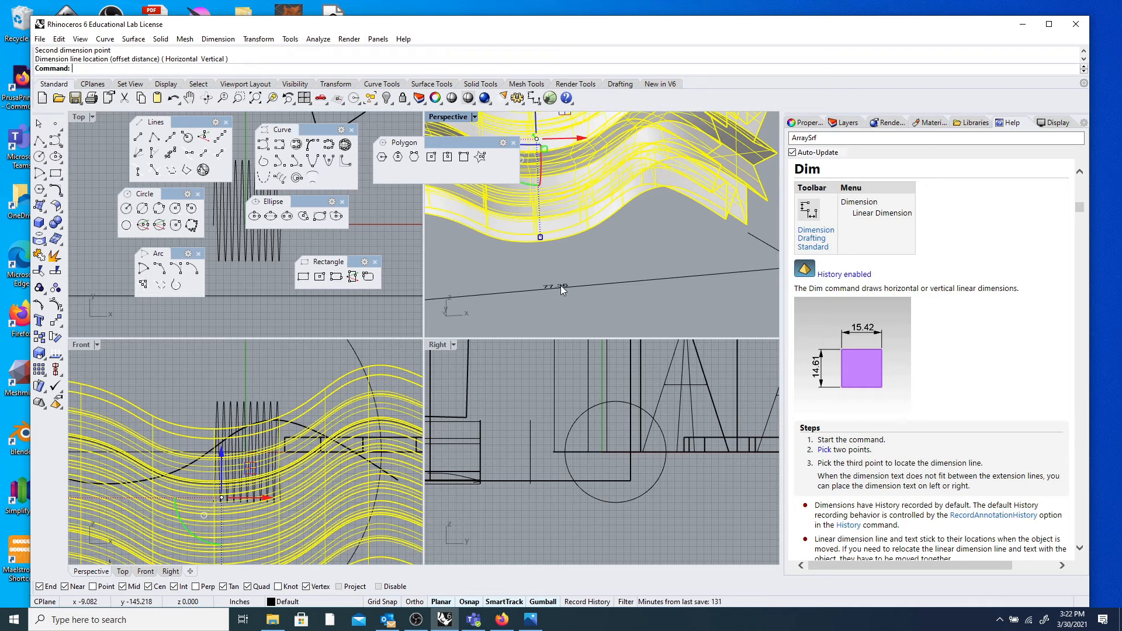
scroll(605, 260, down, 6)
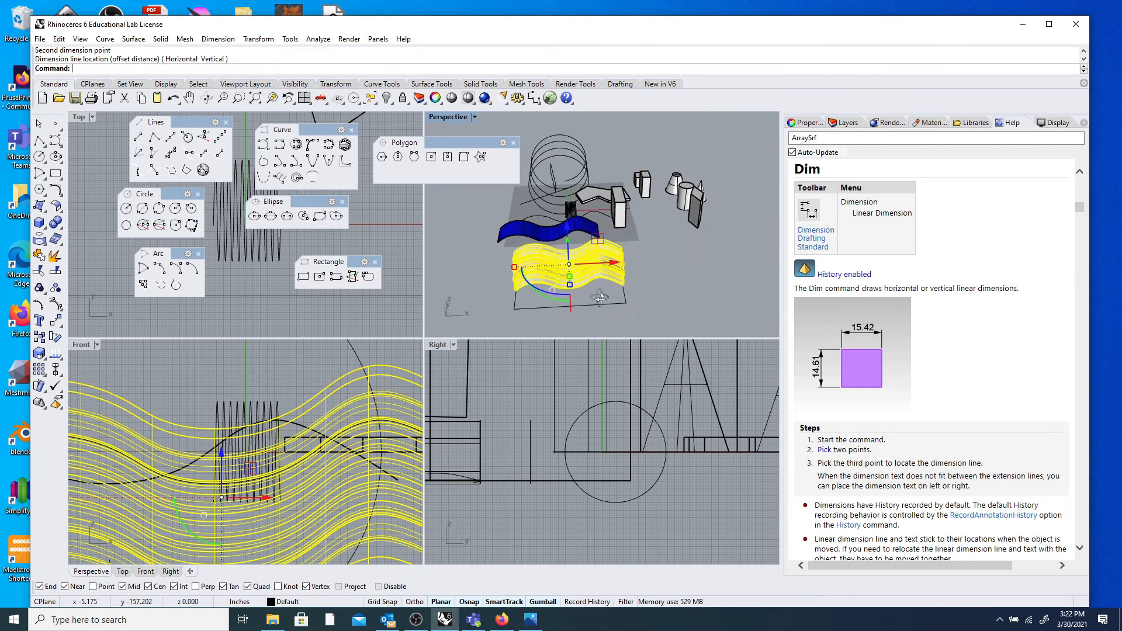
Deselect the wavy surface array and orbit to view the whole model.
click(673, 255)
scroll(602, 269, up, 8)
scroll(601, 269, down, 8)
right_drag(601, 269, 626, 257)
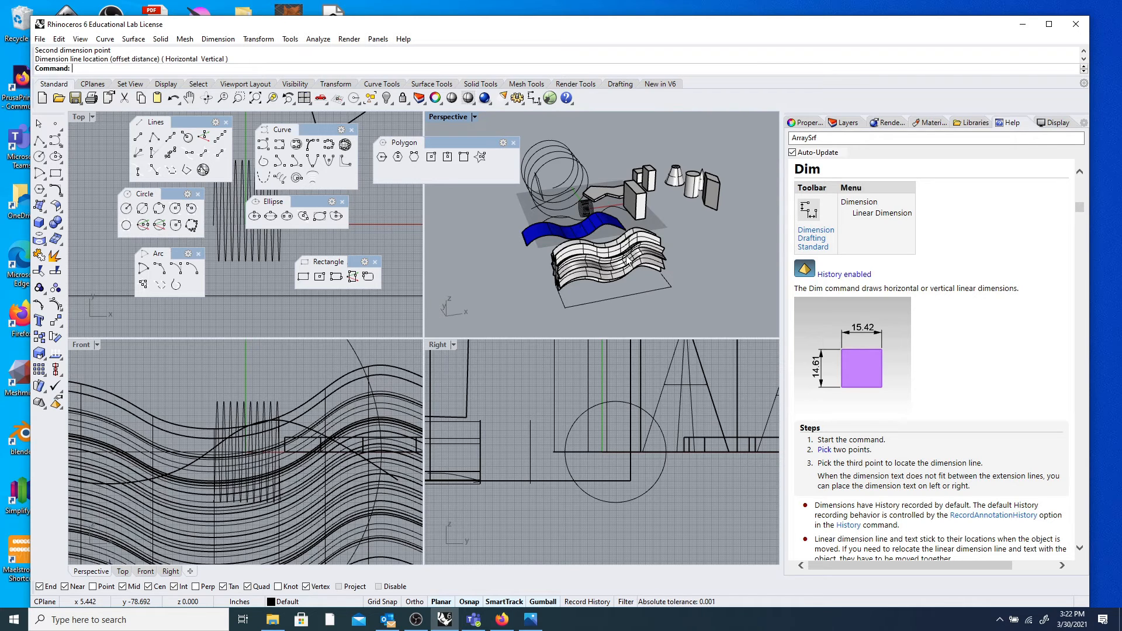
scroll(608, 266, up, 3)
scroll(604, 266, up, 2)
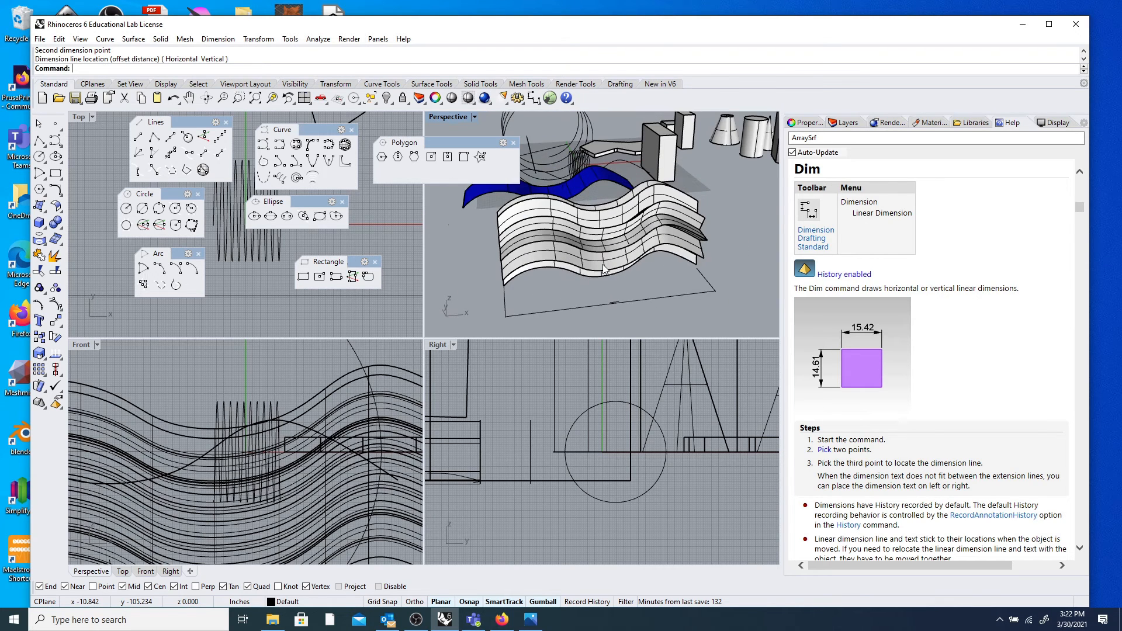
scroll(605, 268, down, 1)
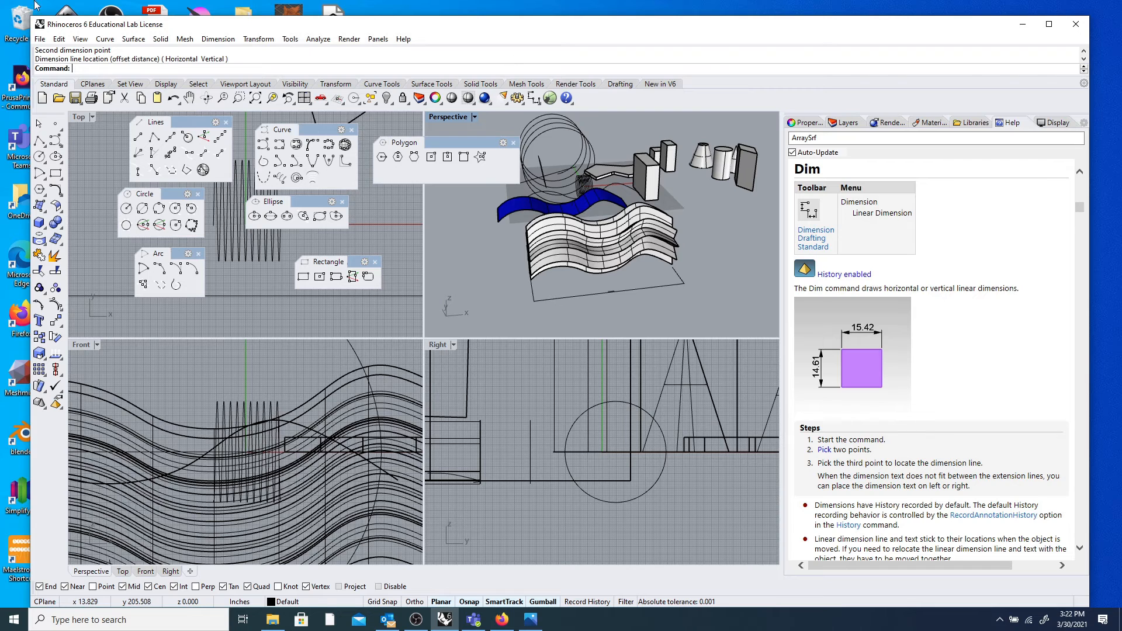
Change the document's model units from inches to Millimeters in File Properties.
click(42, 39)
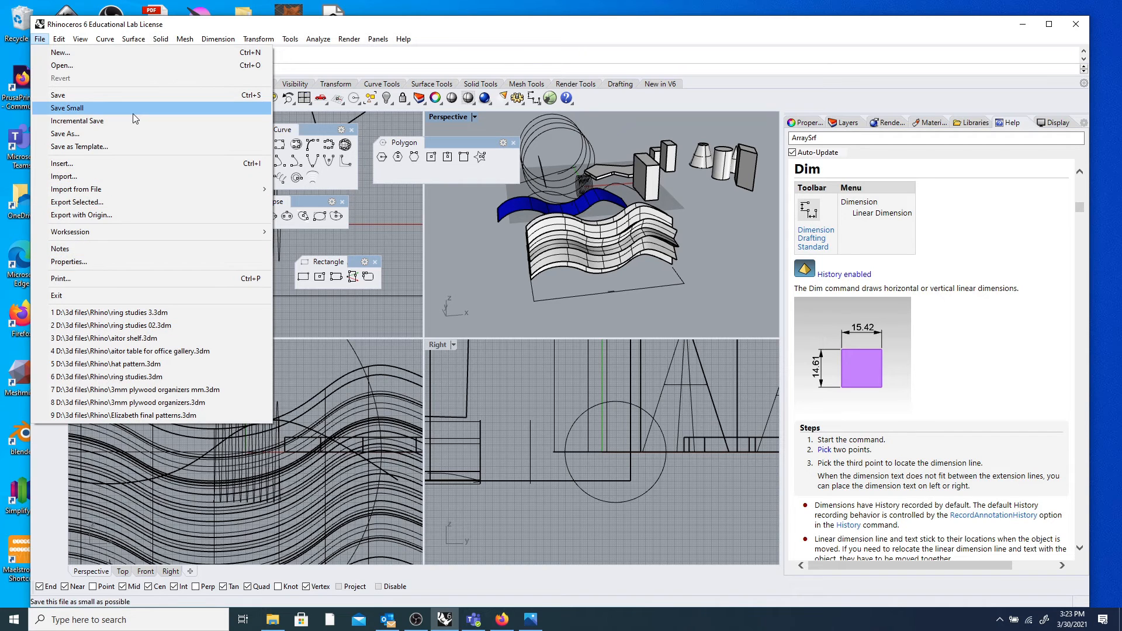
click(137, 263)
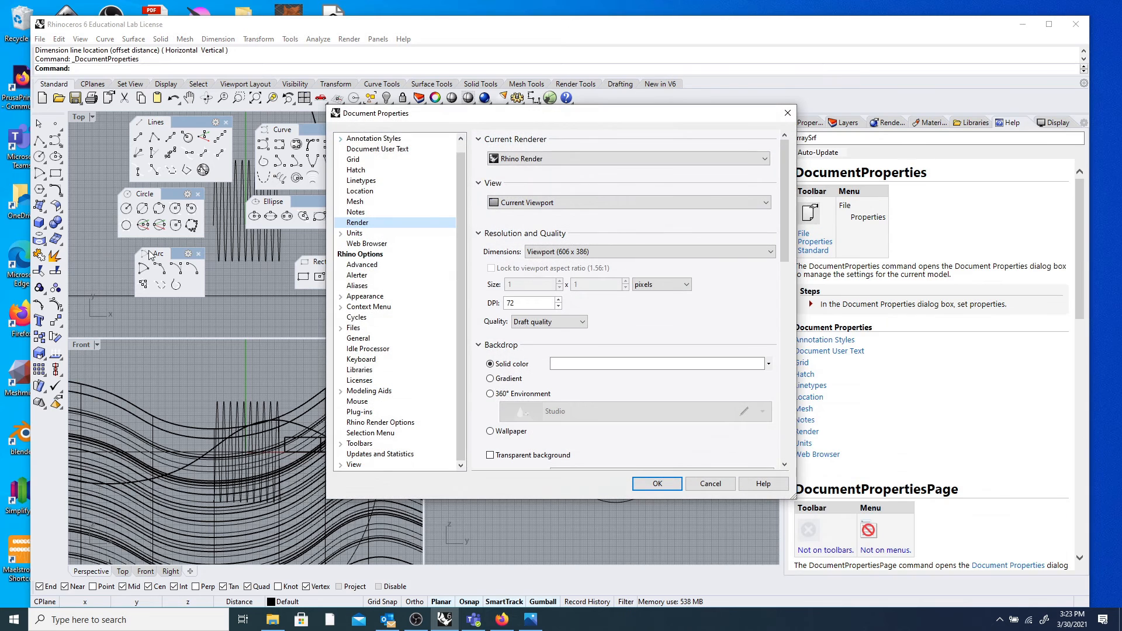
click(355, 233)
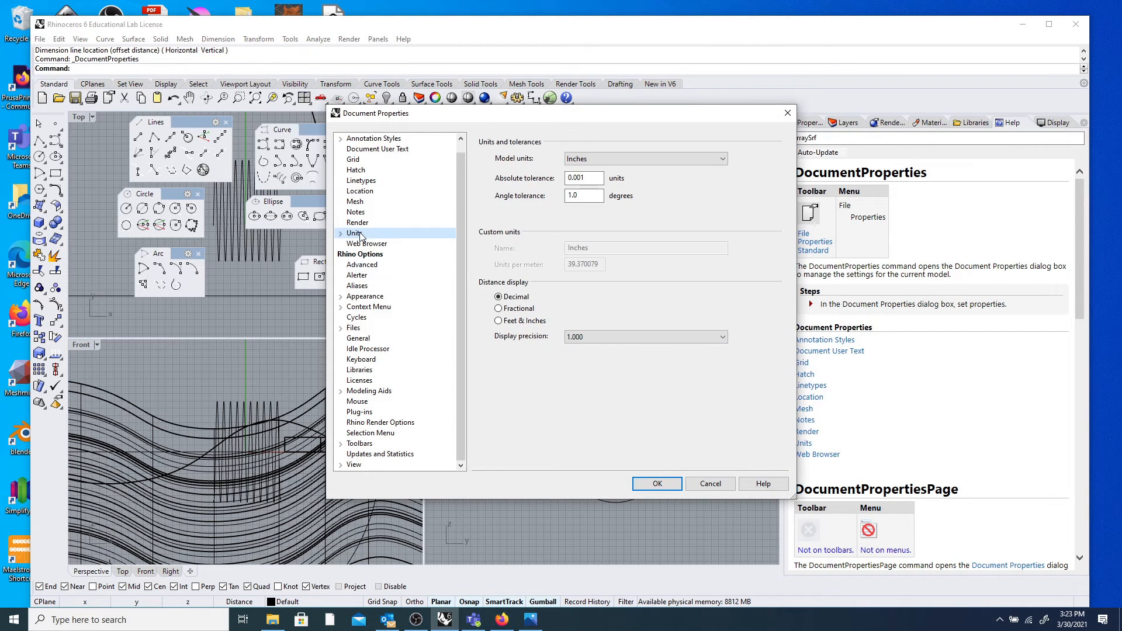
click(648, 158)
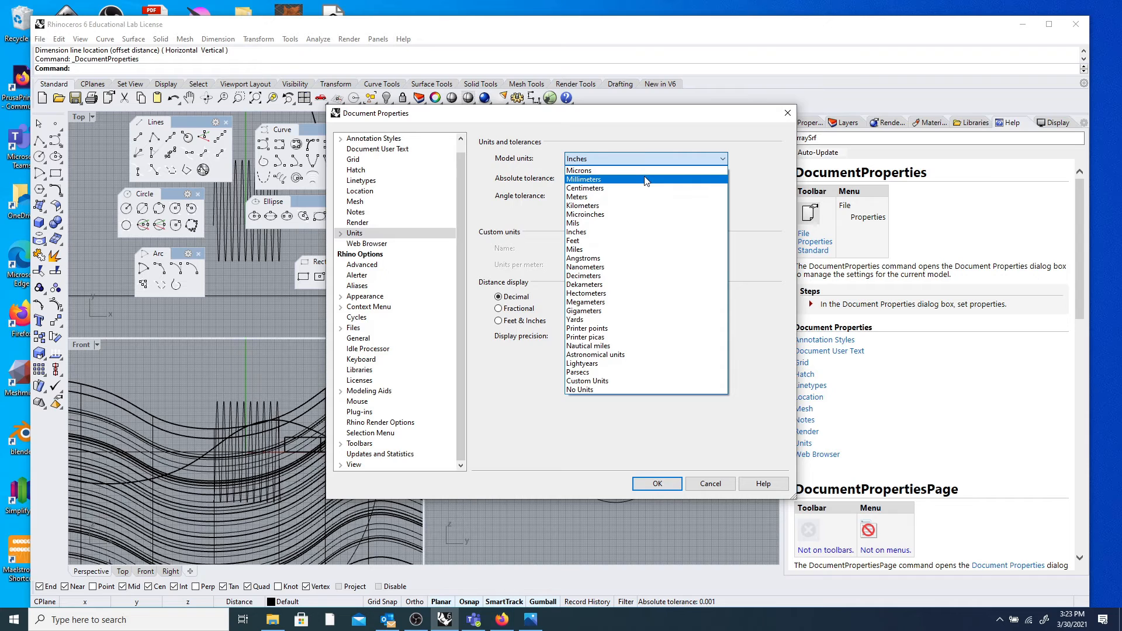
click(645, 179)
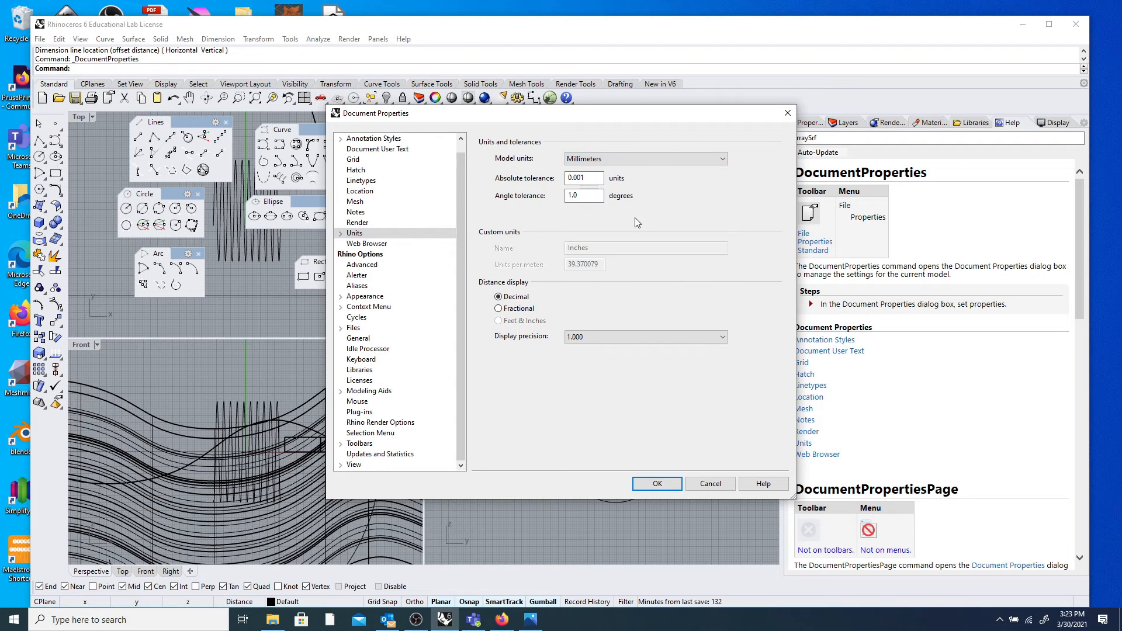
click(657, 484)
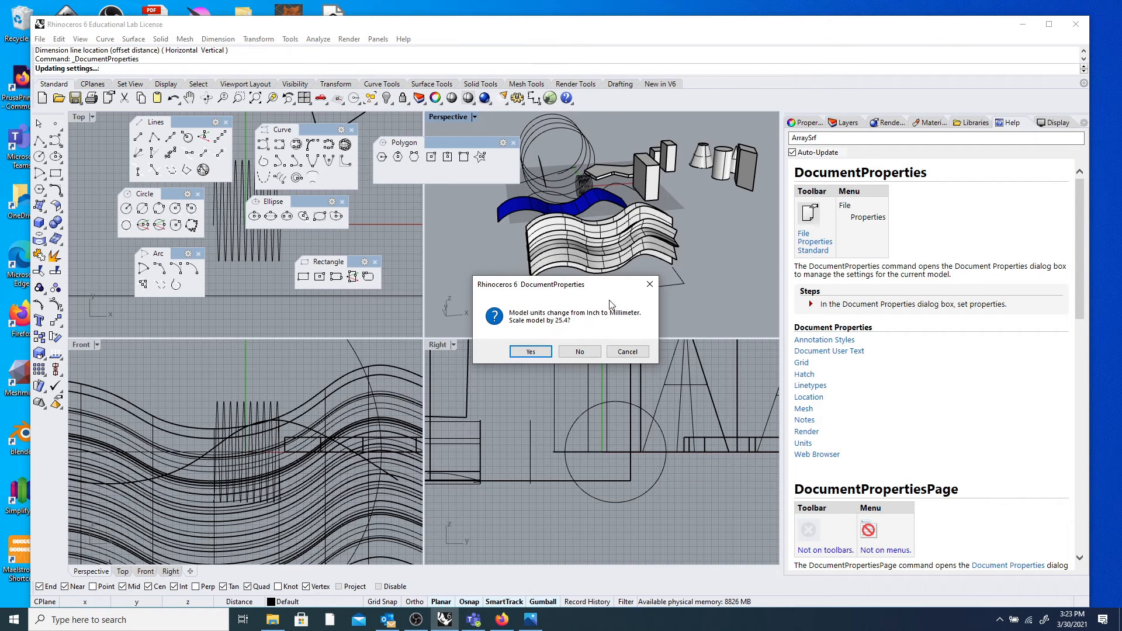
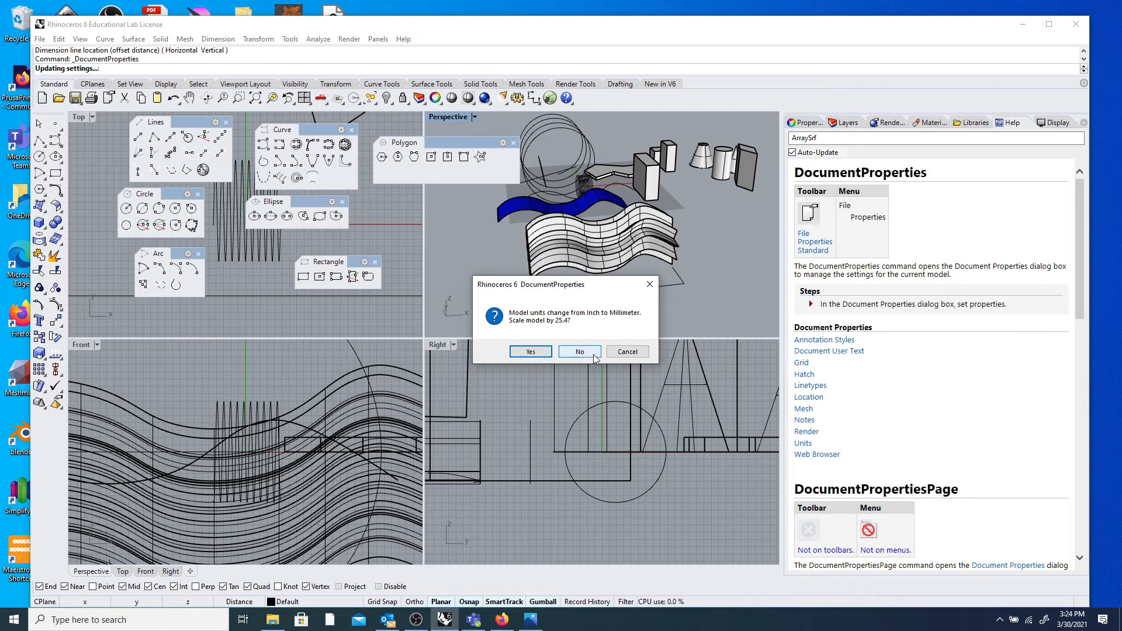
Decline scaling the geometry by 25.4 when switching units to millimetres, then tilt the view.
click(595, 352)
scroll(596, 271, down, 5)
scroll(596, 271, up, 8)
right_drag(597, 267, 596, 286)
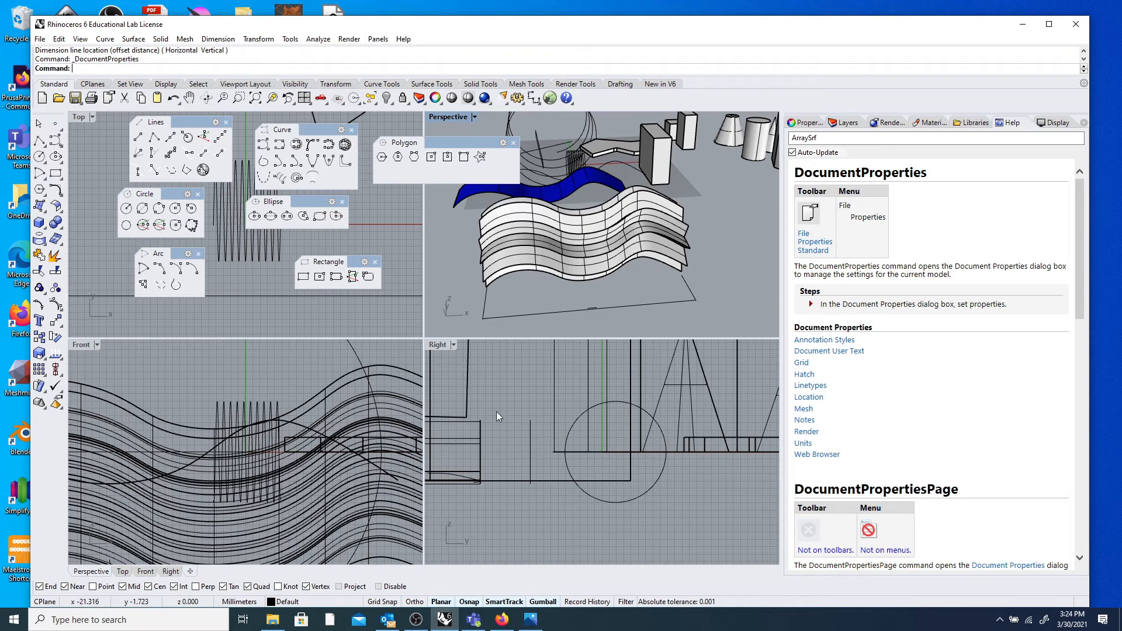
scroll(629, 292, down, 5)
scroll(613, 311, up, 6)
scroll(588, 258, down, 2)
scroll(599, 264, up, 3)
right_drag(577, 245, 655, 250)
scroll(655, 250, down, 5)
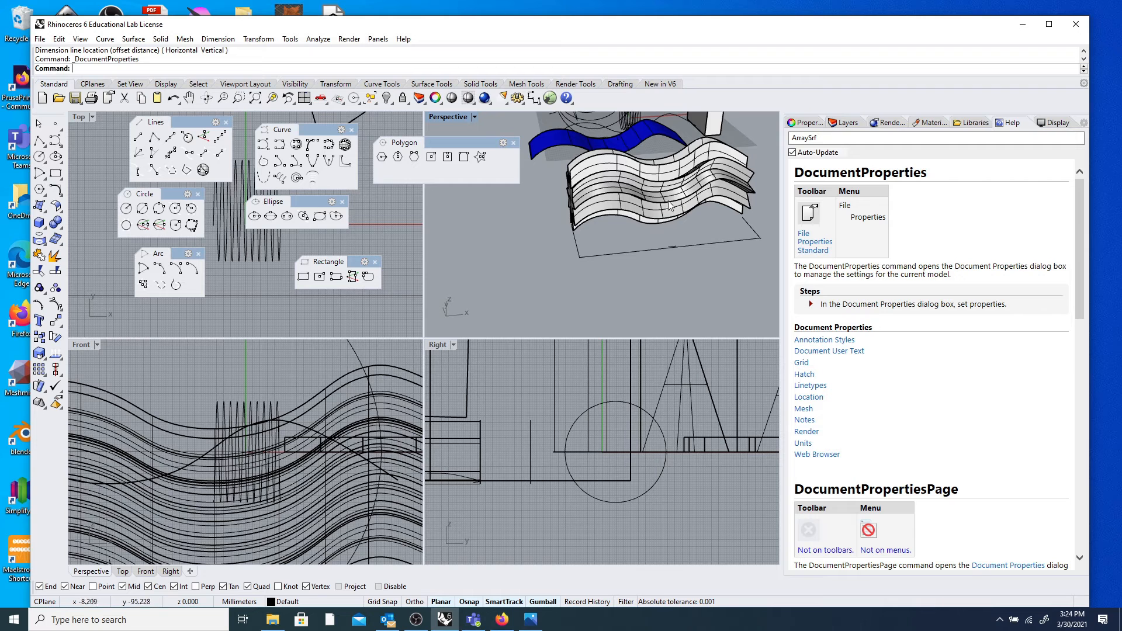
scroll(679, 205, down, 3)
scroll(678, 206, up, 6)
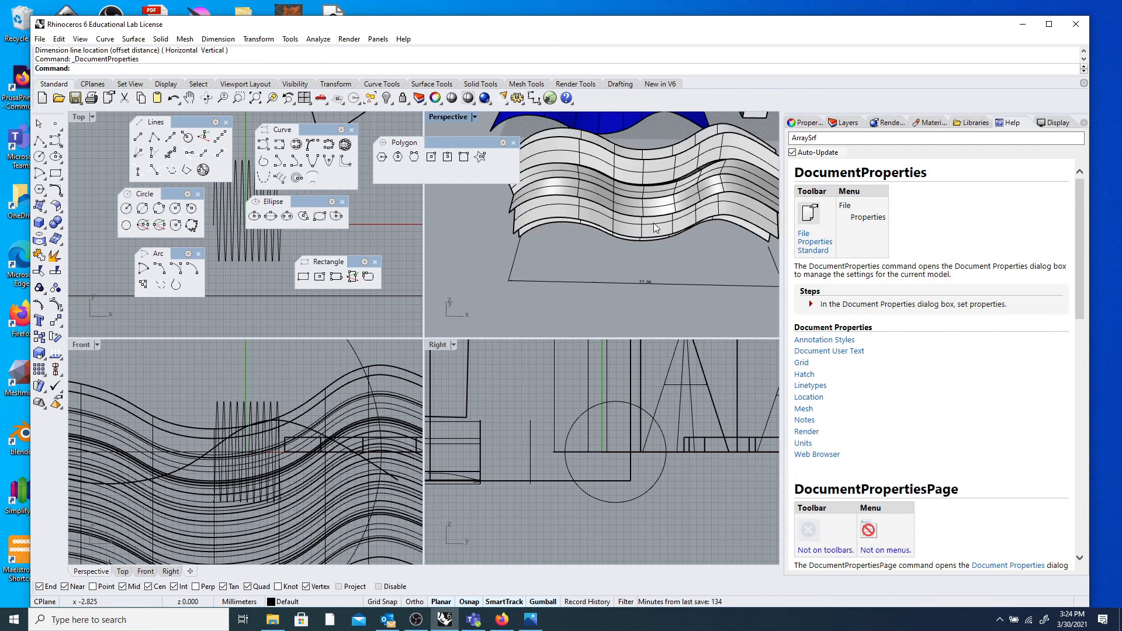
right_drag(721, 202, 706, 205)
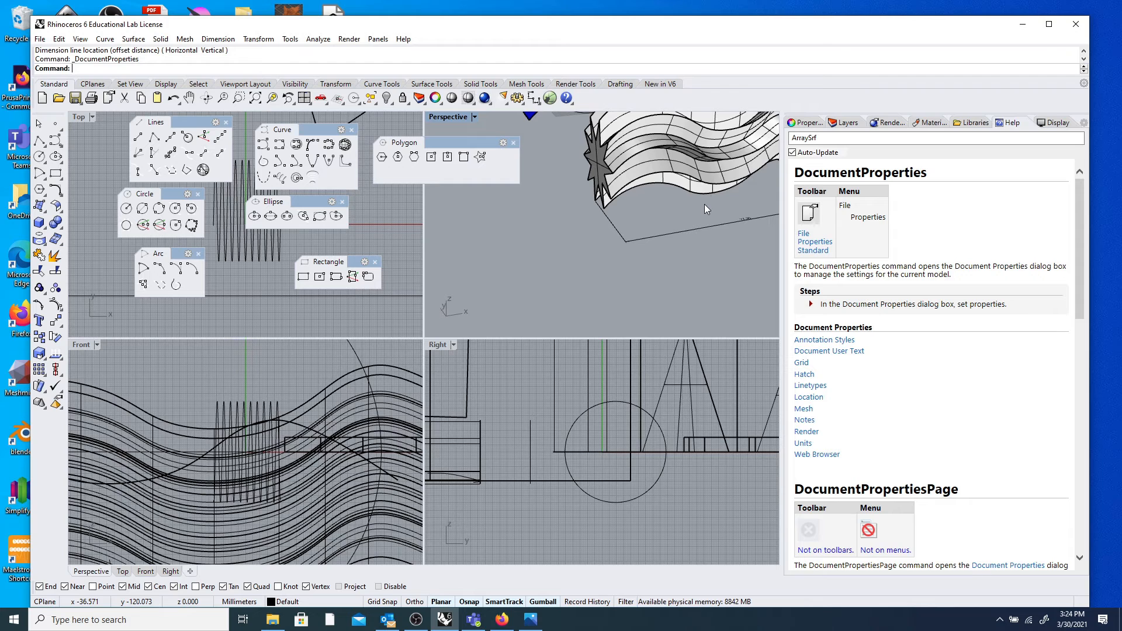
click(226, 121)
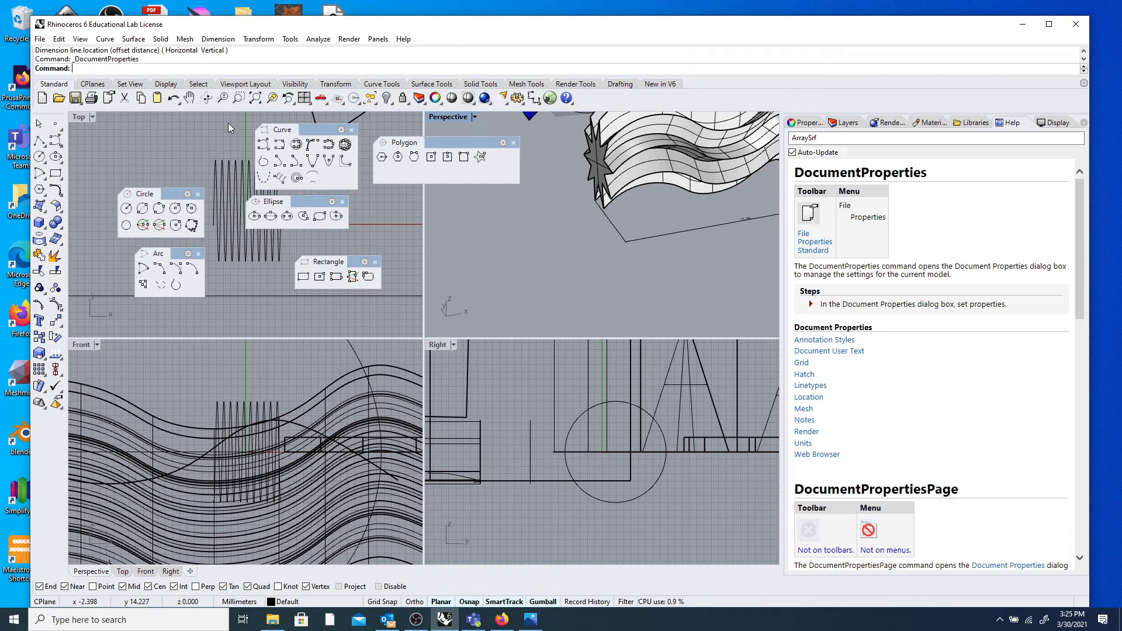
Close the floating Circle, Curve, Ellipse, Arc, Rectangle and Polygon toolbars.
click(198, 194)
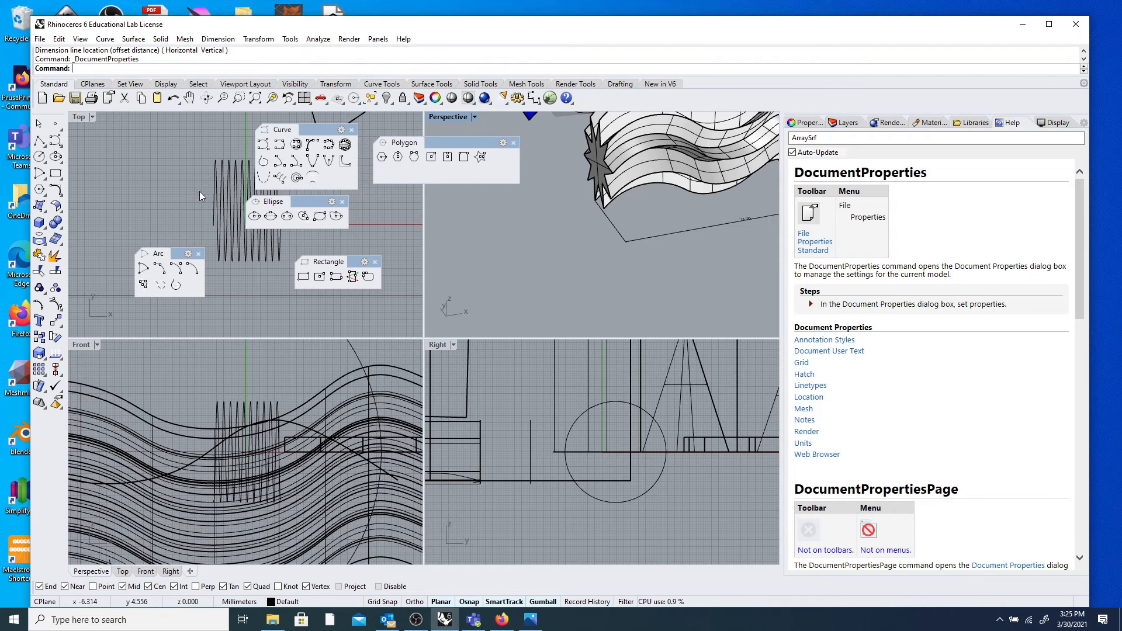
click(352, 130)
click(342, 201)
click(200, 253)
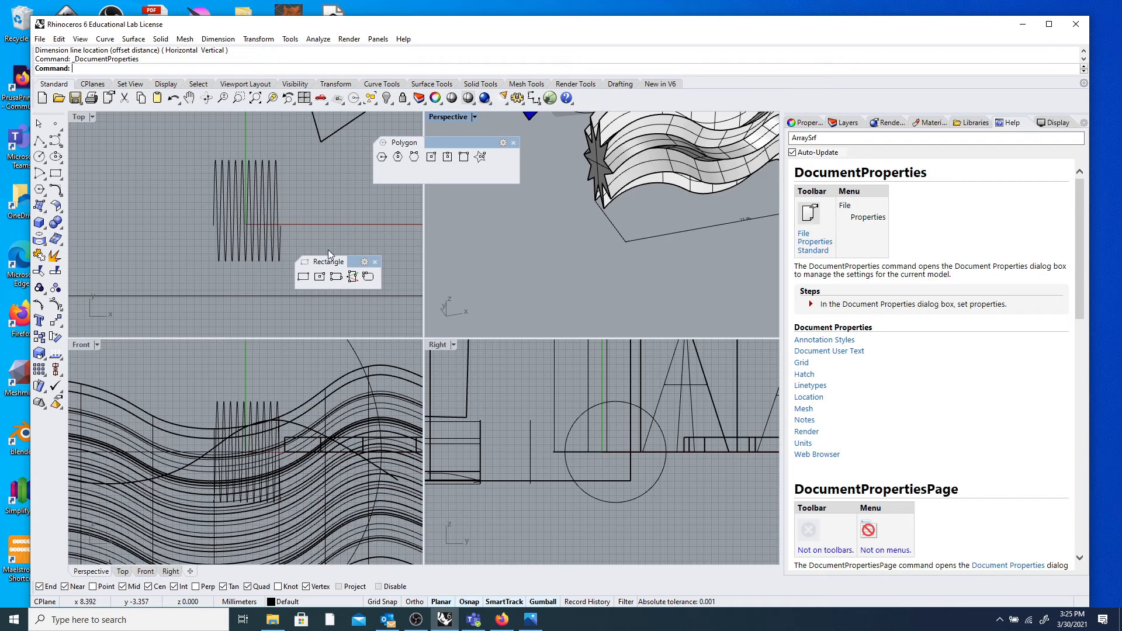
click(375, 262)
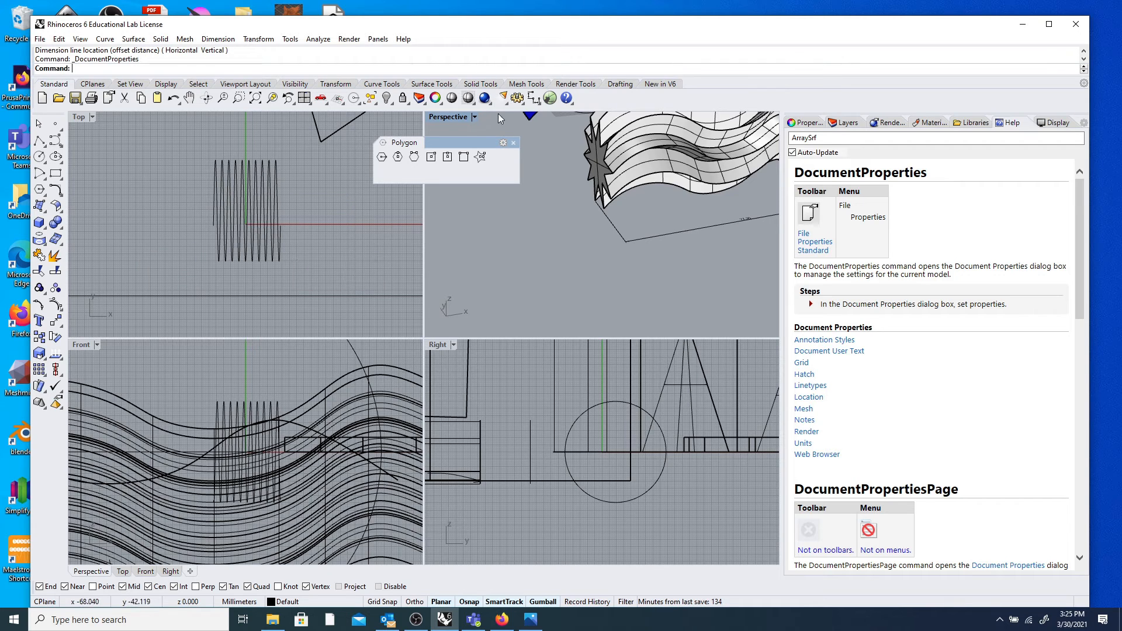
click(514, 143)
Recentre the Perspective view and bring OBS Studio to the front.
scroll(535, 253, down, 3)
shift+right_drag(536, 253, 467, 305)
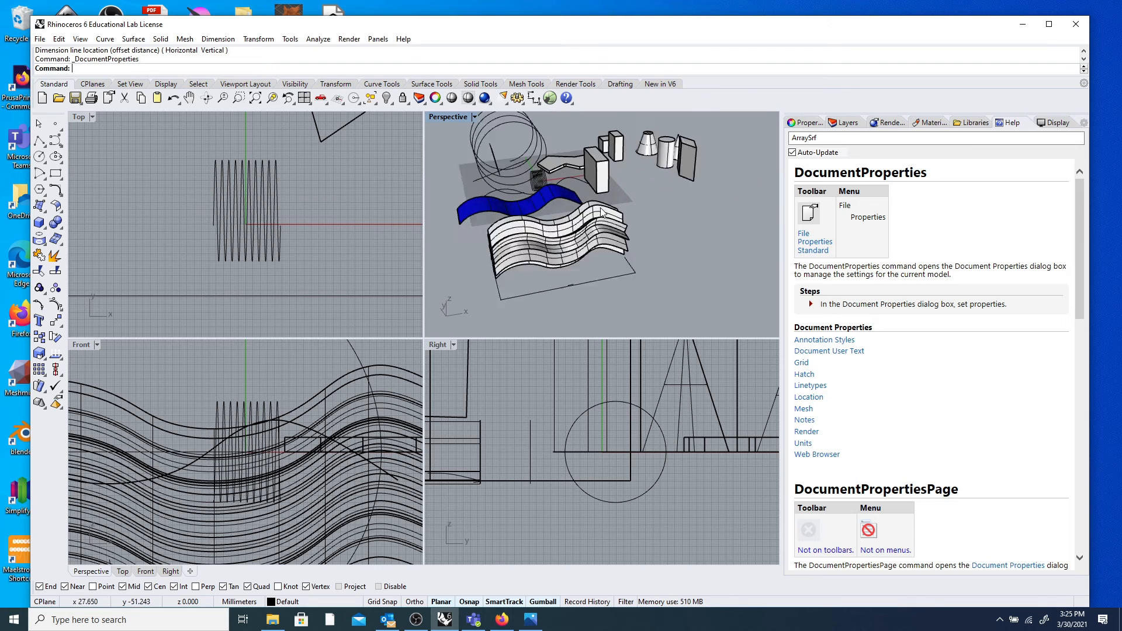
scroll(561, 275, up, 3)
right_drag(561, 275, 569, 351)
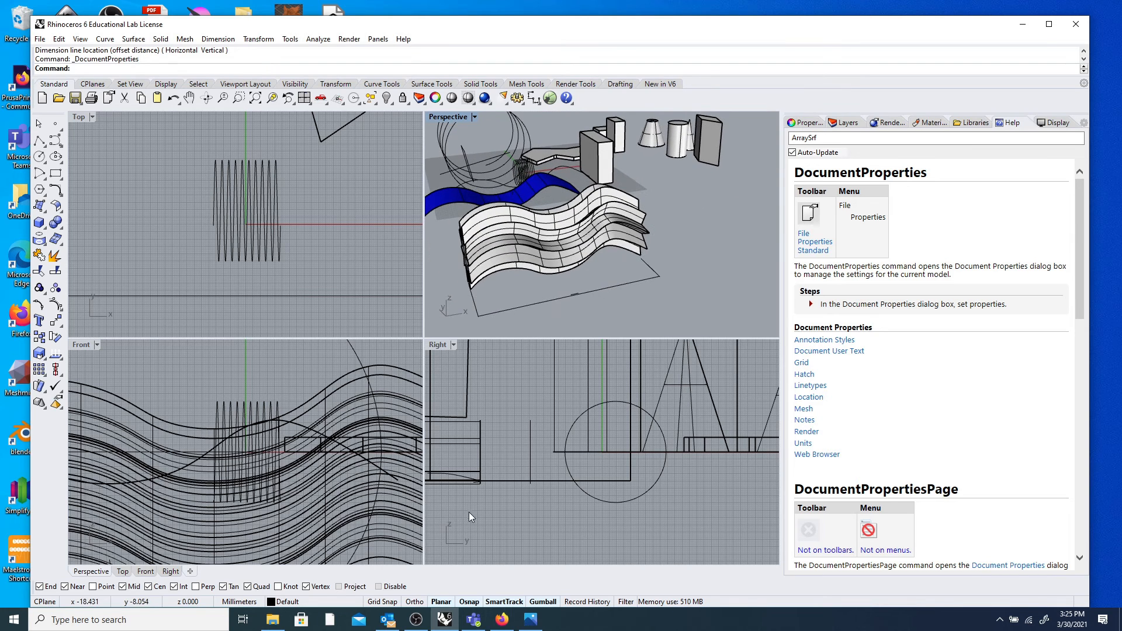
click(416, 621)
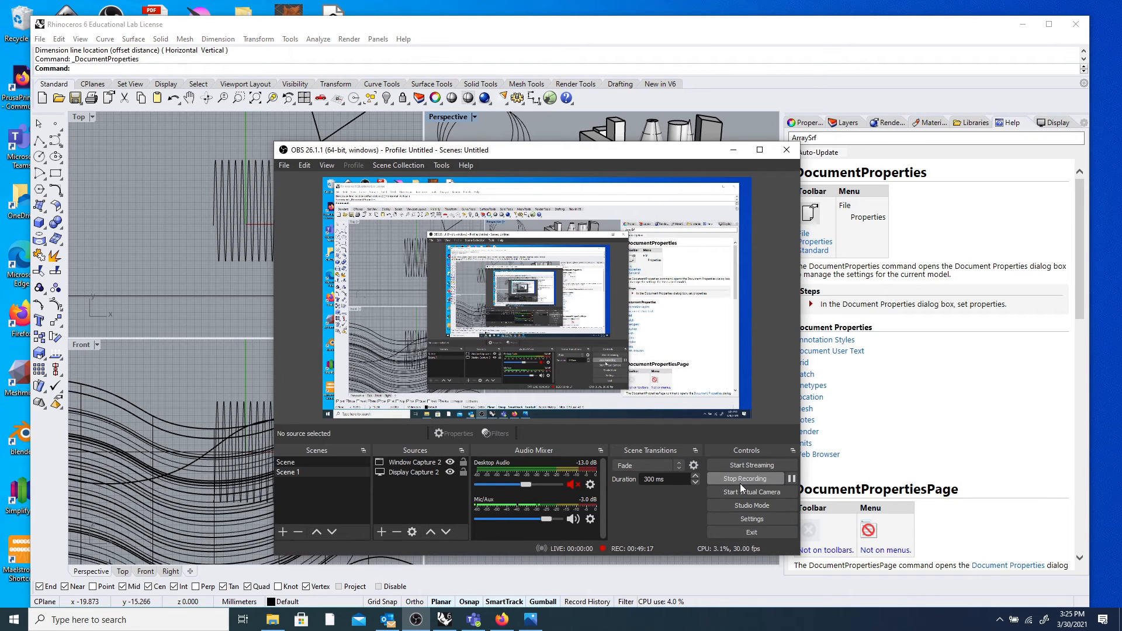
Minimise OBS Studio and orbit the Rhino Perspective view of the model.
click(731, 150)
right_drag(496, 276, 582, 230)
scroll(562, 275, up, 5)
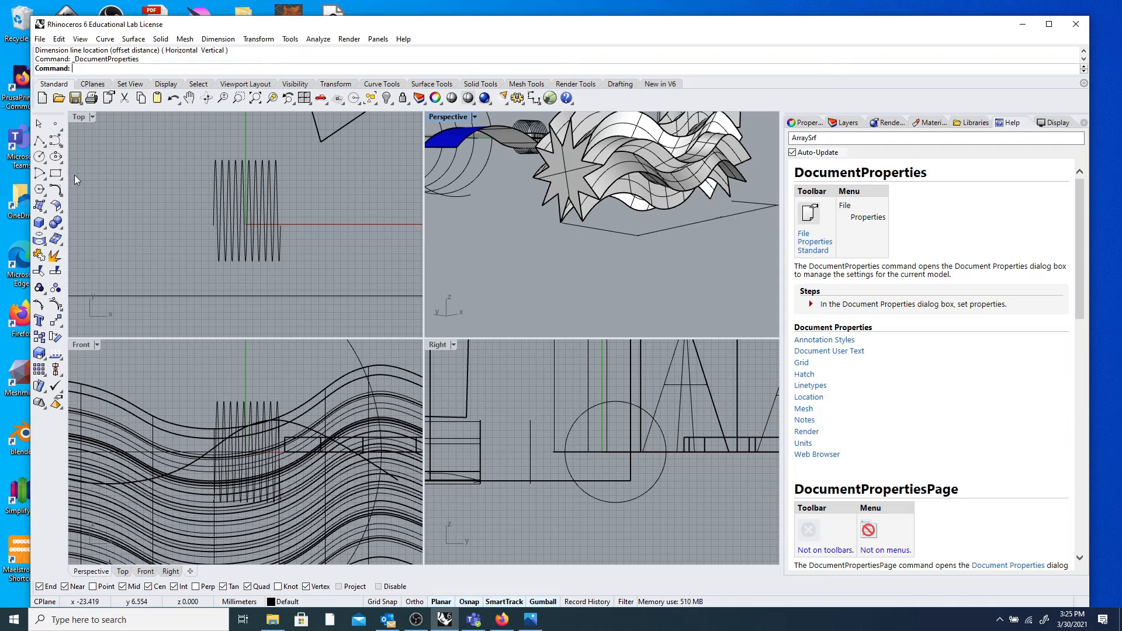
Start the Scale command and look it up under the Transform menu.
text(Scale)
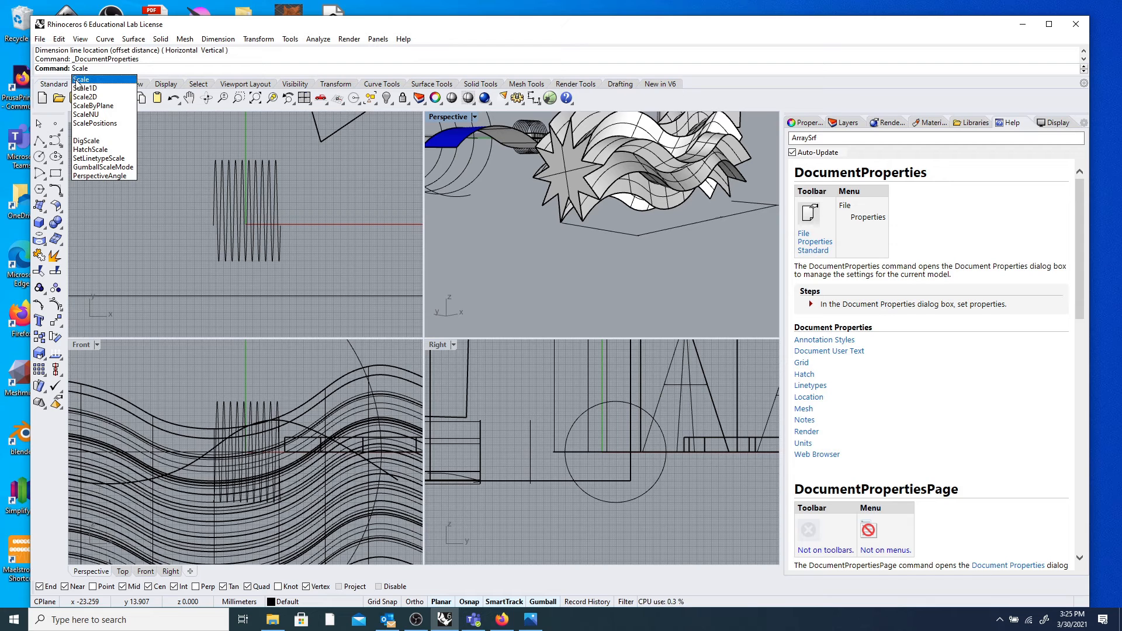
click(77, 81)
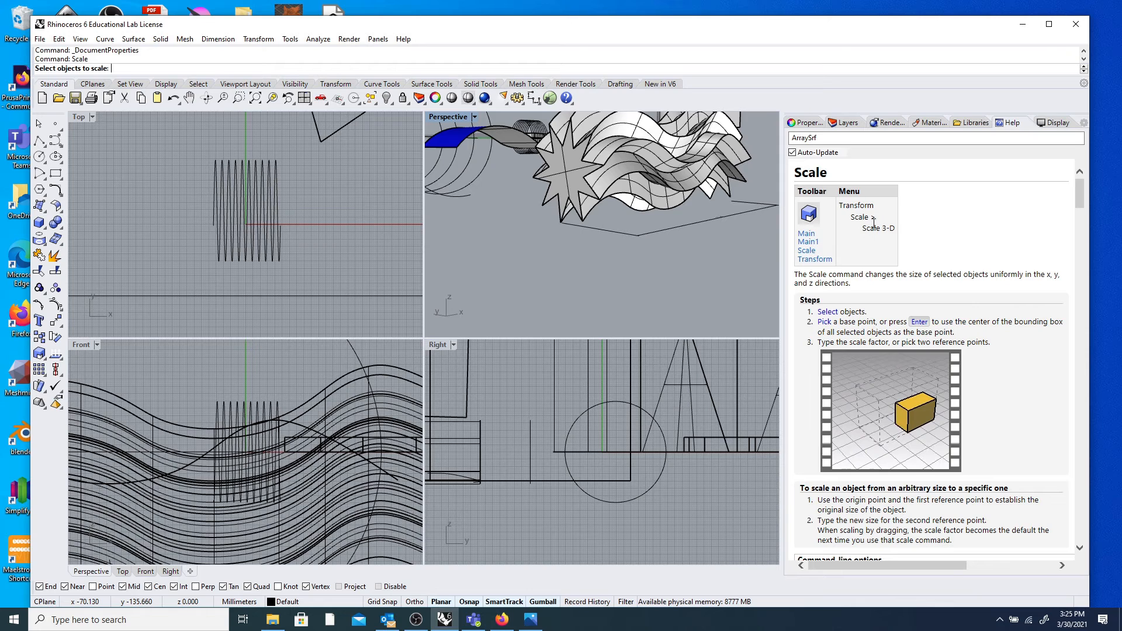
drag(842, 206, 887, 225)
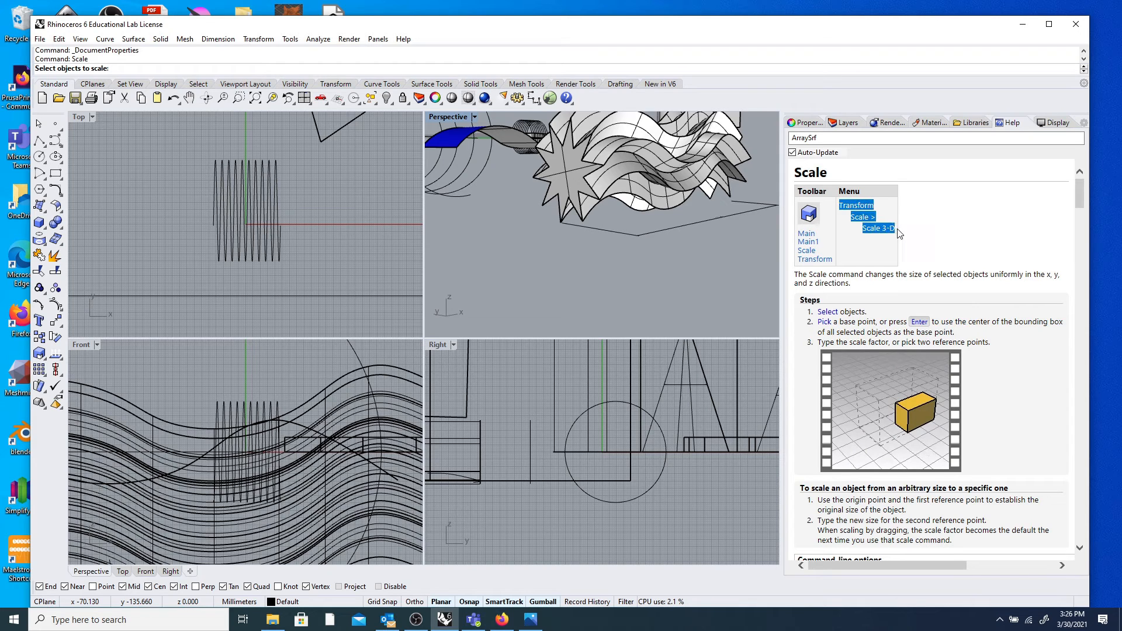
click(893, 241)
click(258, 39)
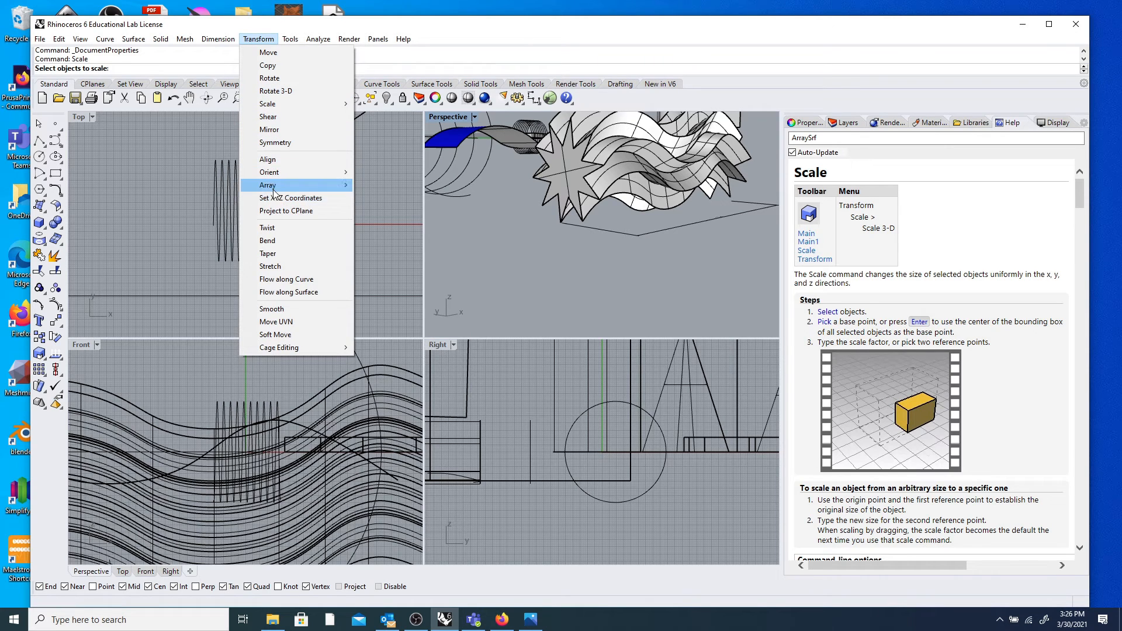
mouse_move(280, 104)
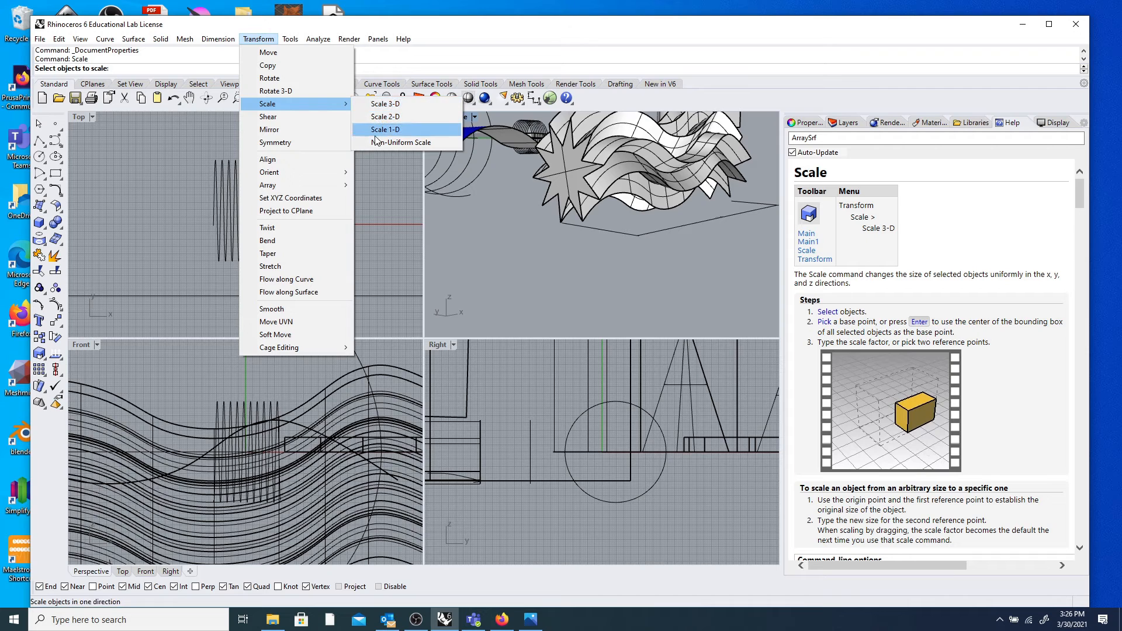
click(467, 31)
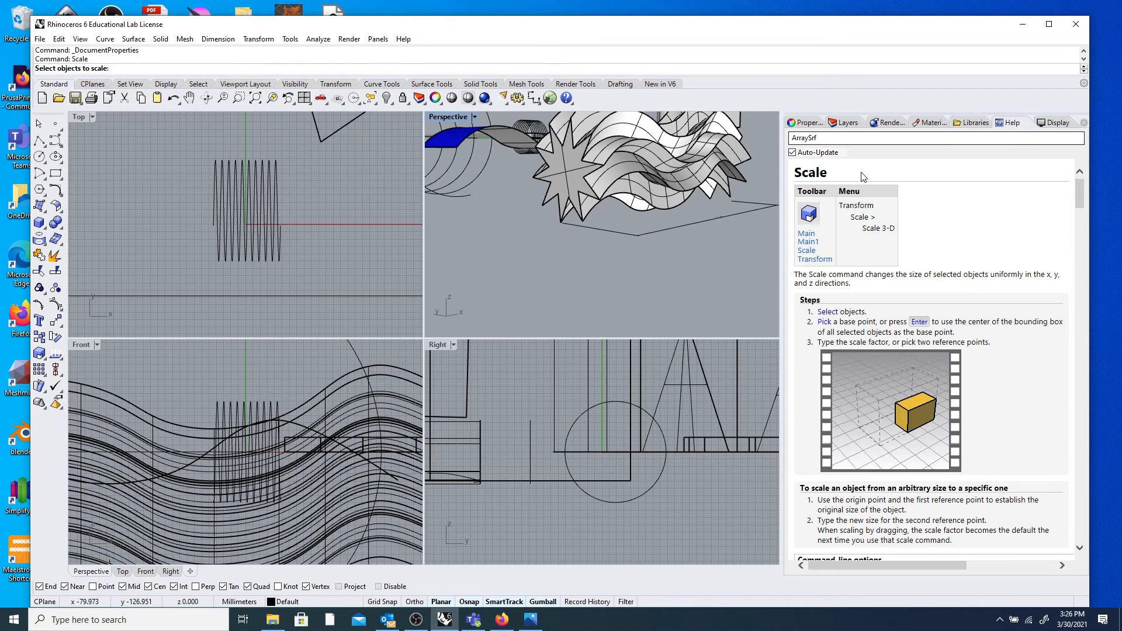
Replace the Help search text 'ArraySrf' with 'sca'.
drag(838, 139, 790, 139)
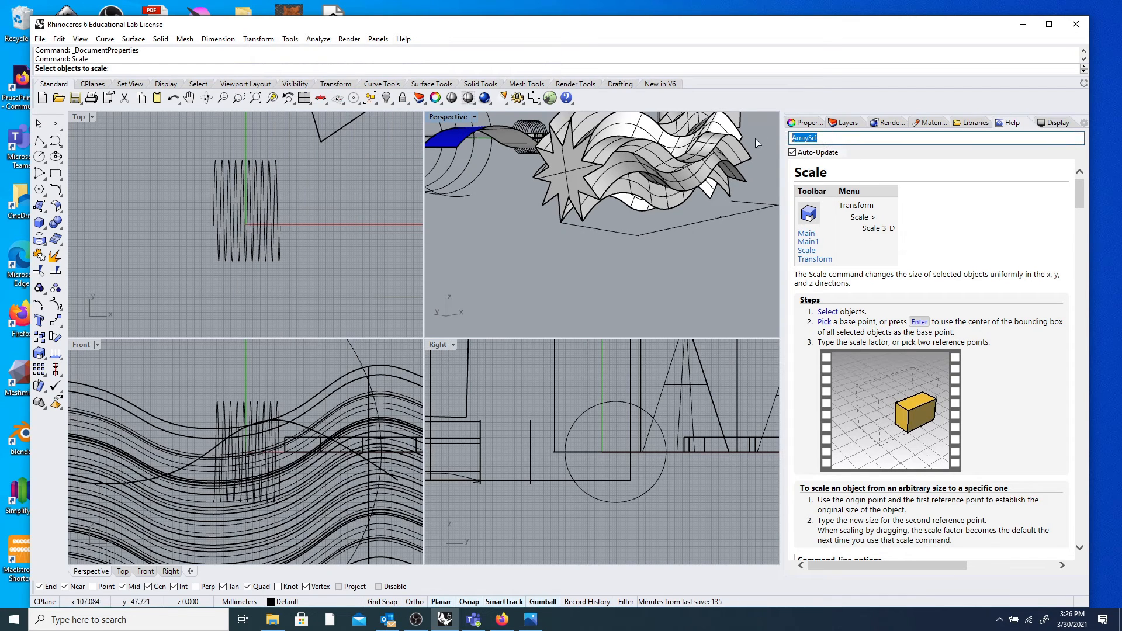
key(BackSpace)
text(scale)
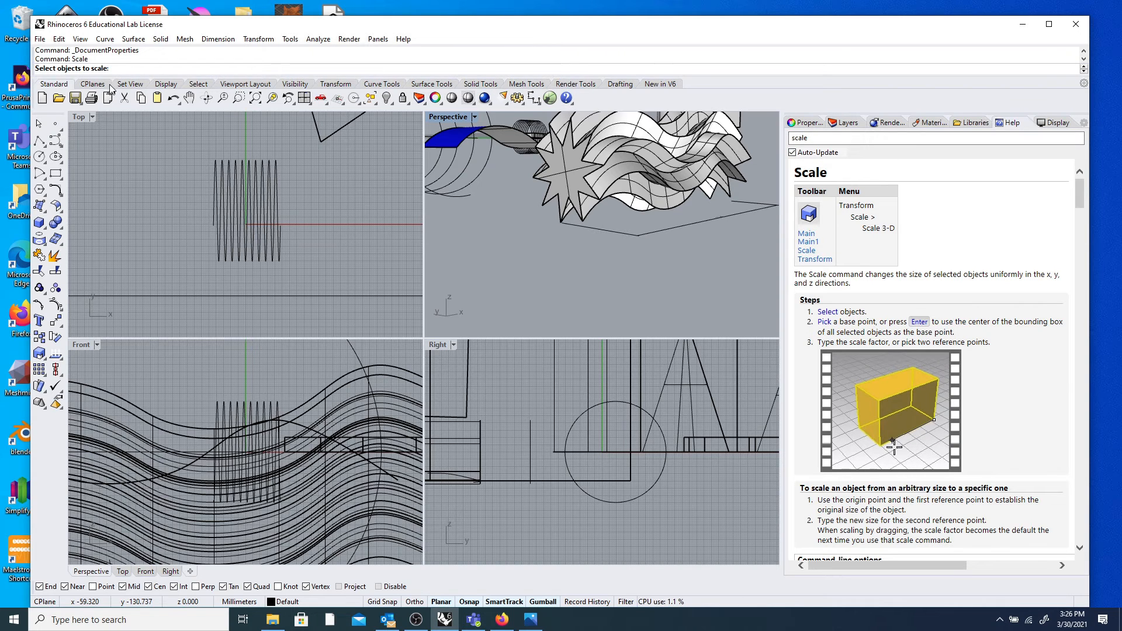
Pick the wavy surface for scaling and set the base point at its corner.
click(628, 164)
key(Return)
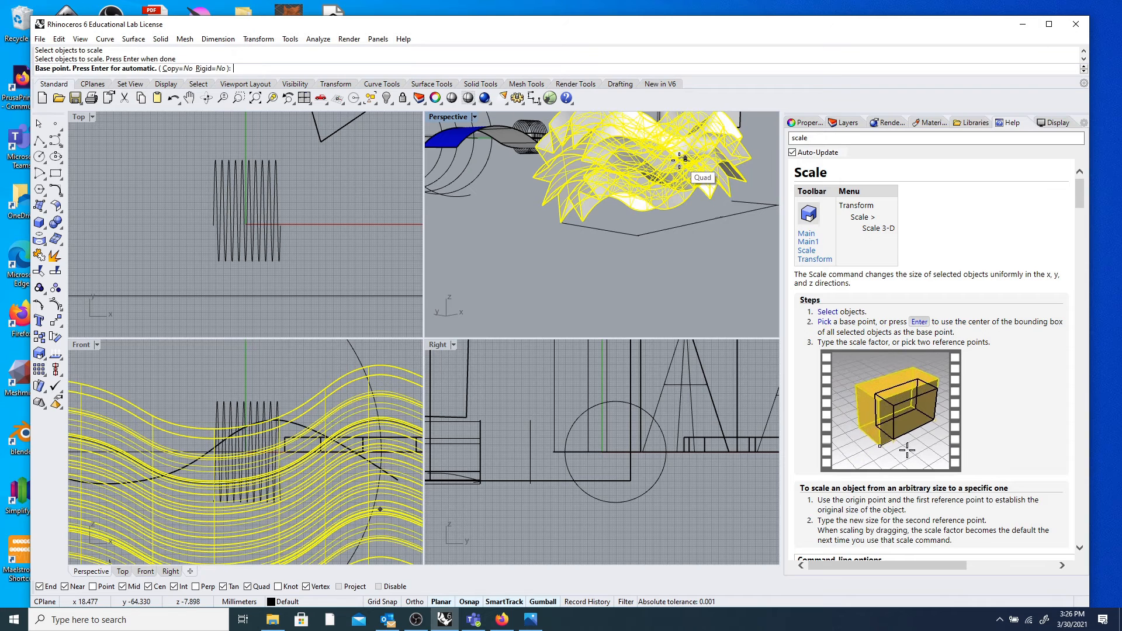
right_drag(678, 147, 608, 262)
scroll(541, 273, up, 5)
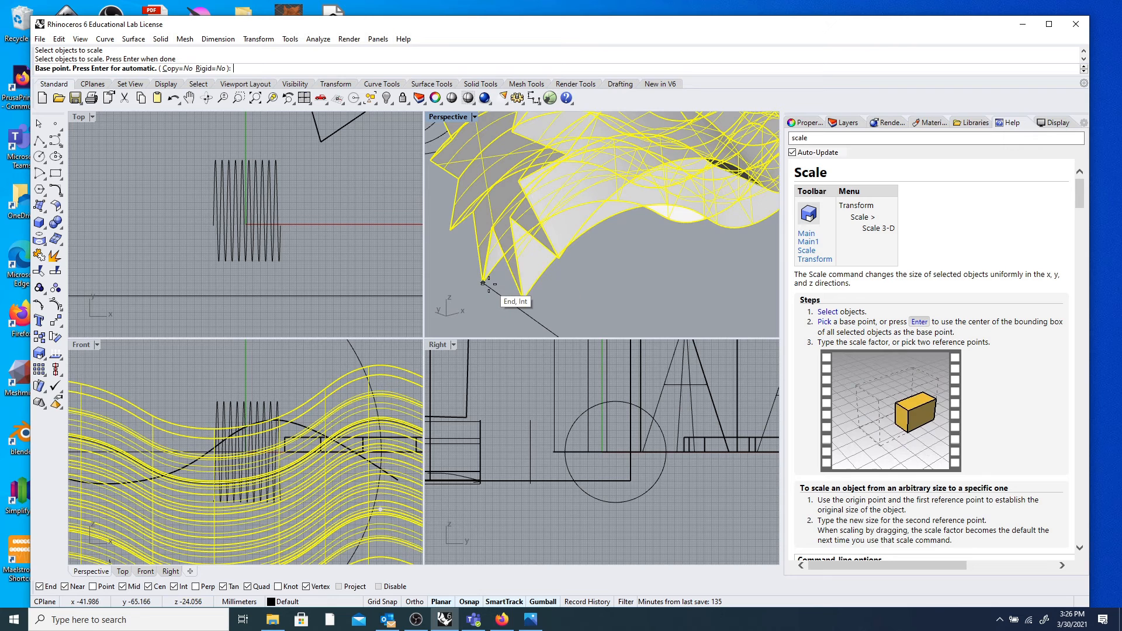
click(485, 283)
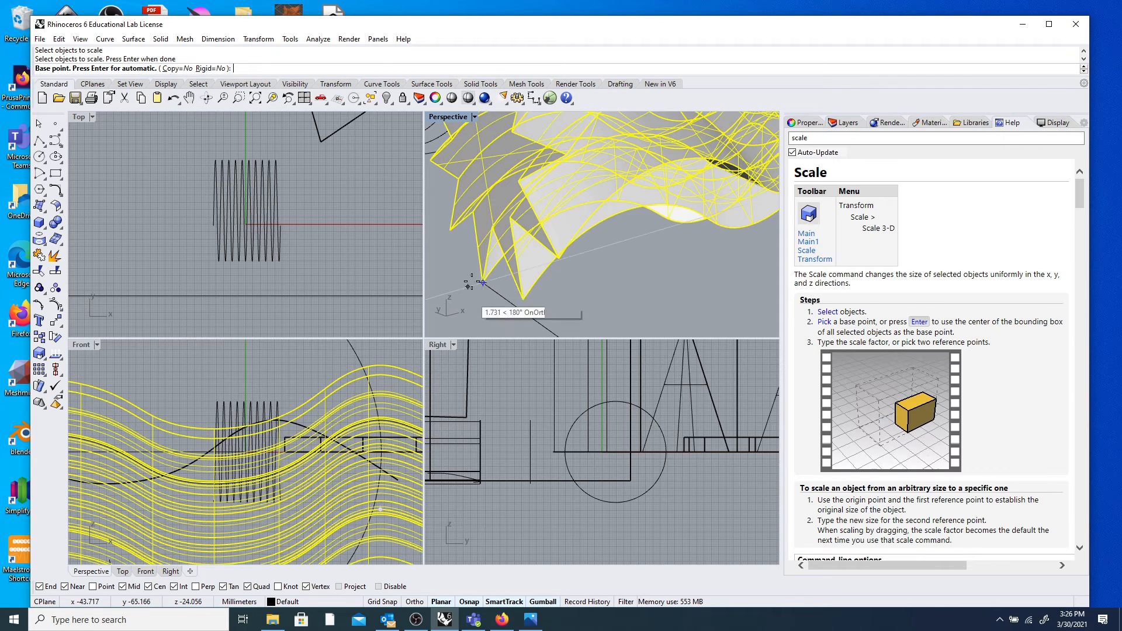
scroll(513, 308, down, 5)
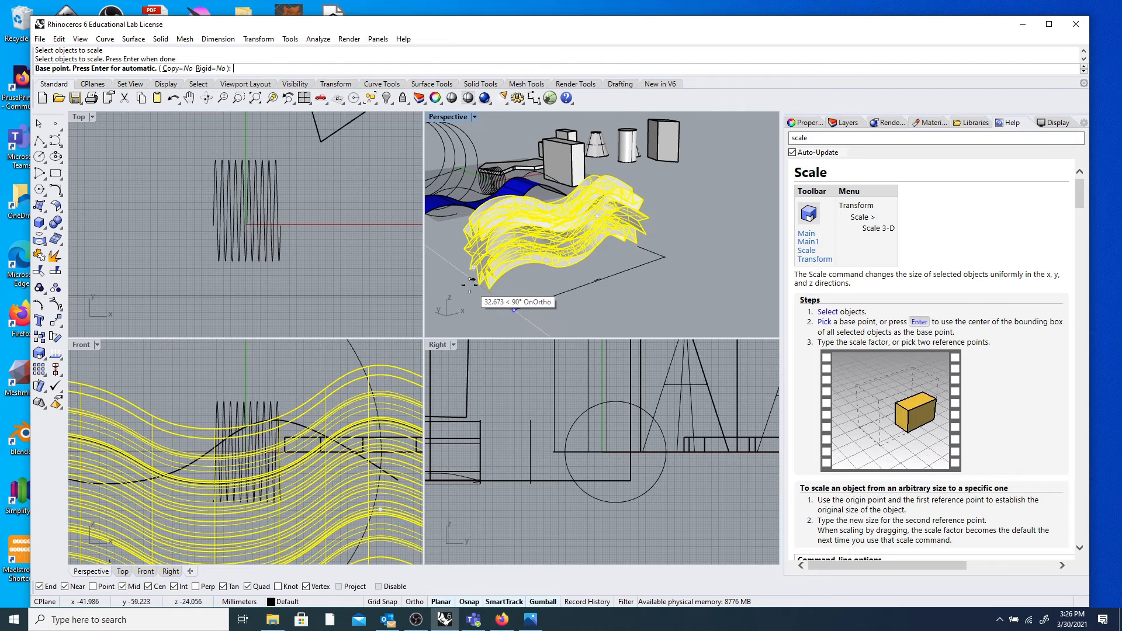
scroll(482, 279, up, 3)
click(488, 287)
Enlarge the wavy surface by a scale factor of 5.
scroll(513, 252, down, 5)
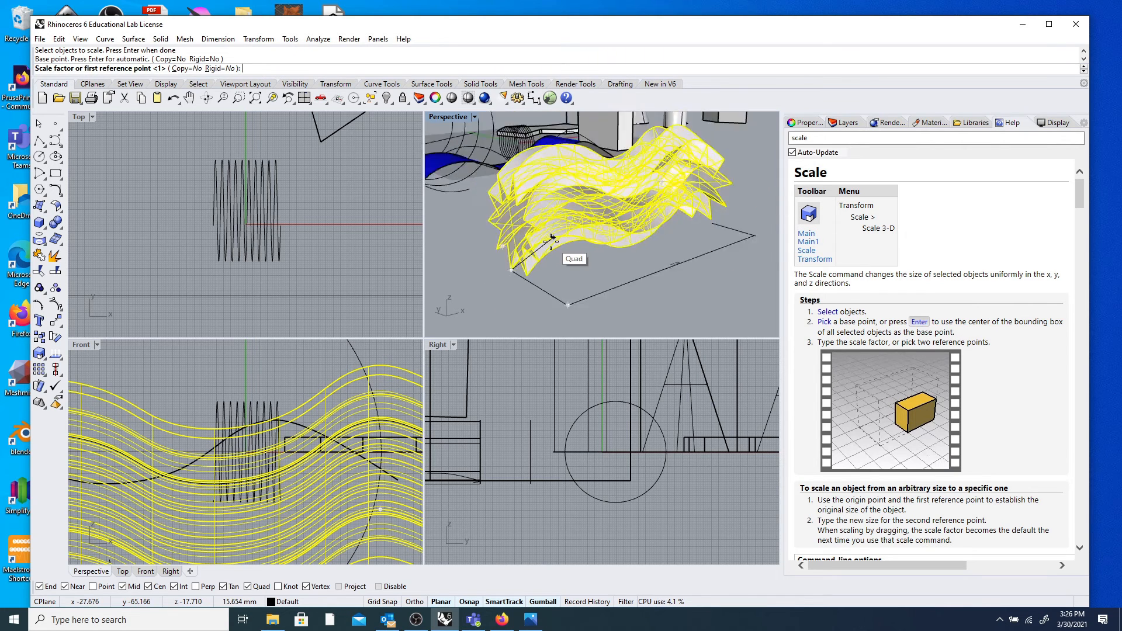
scroll(571, 232, up, 5)
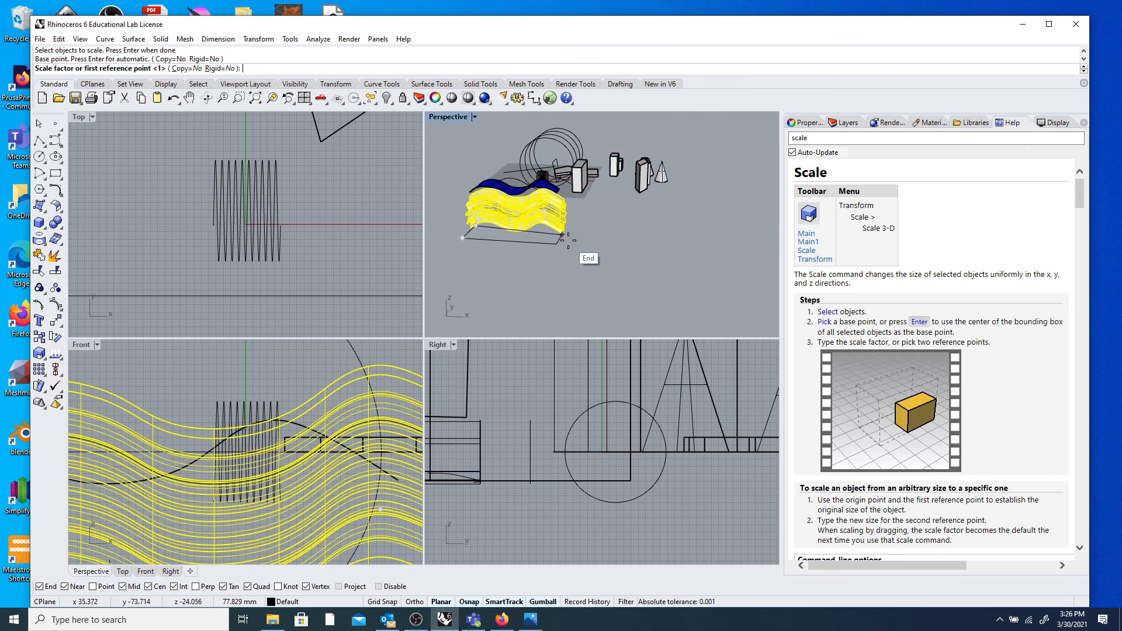
scroll(571, 232, up, 2)
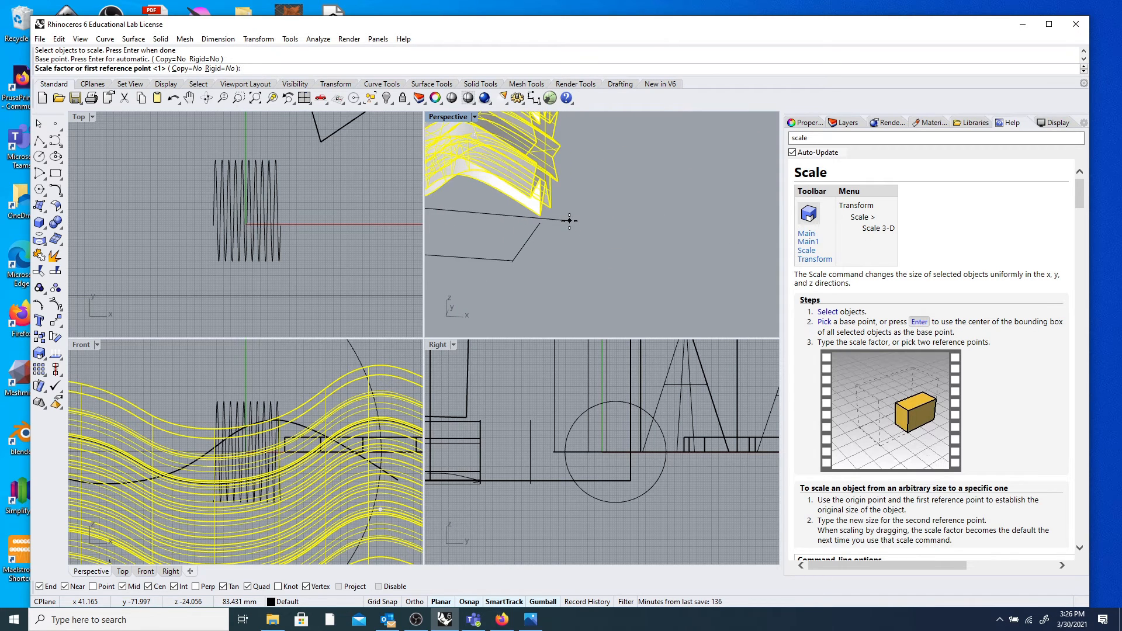
scroll(567, 223, down, 4)
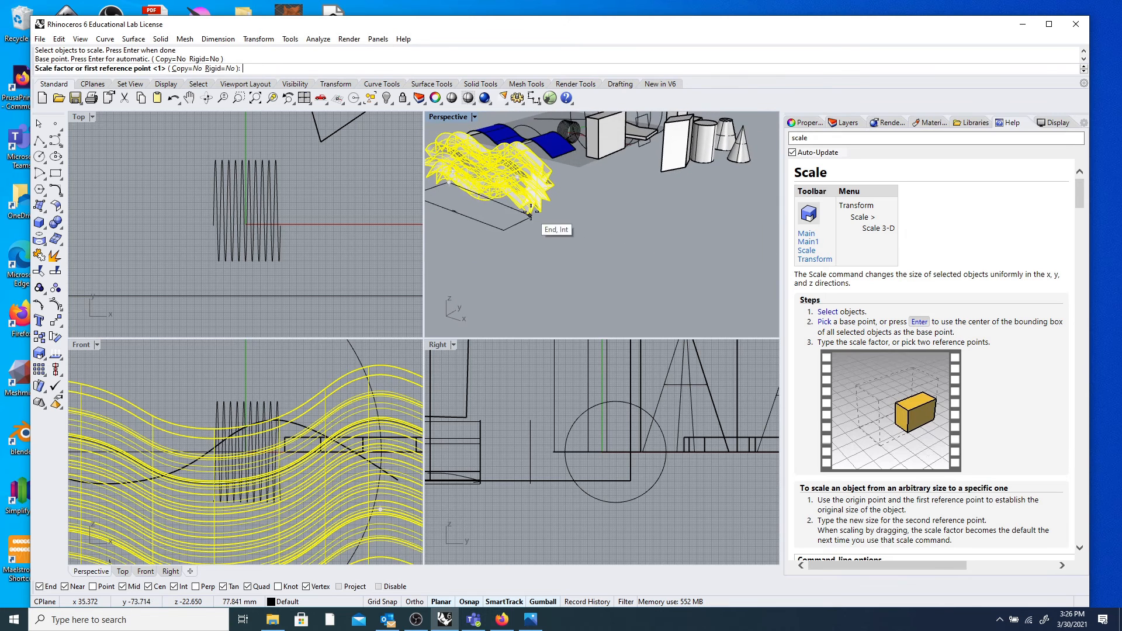
scroll(530, 215, up, 5)
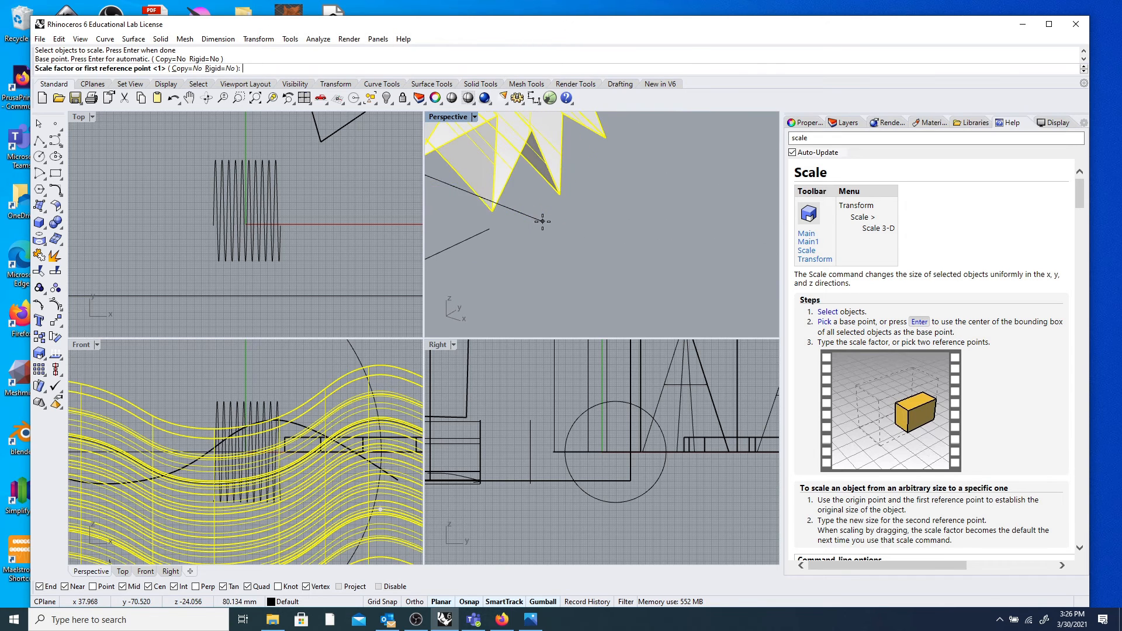
click(494, 213)
scroll(497, 216, down, 5)
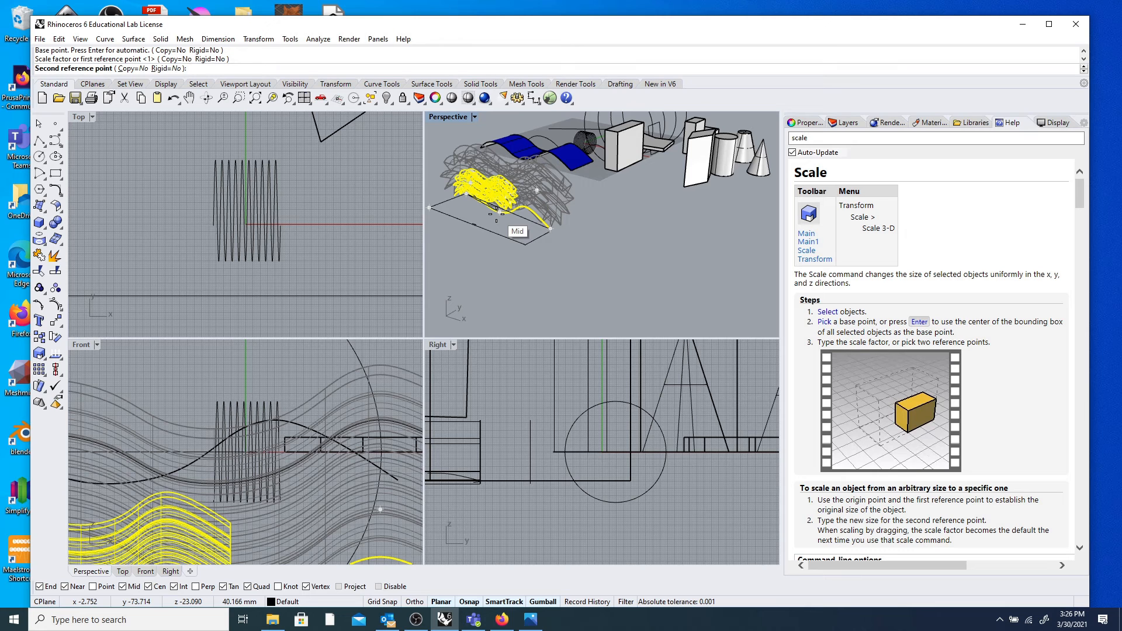
text(5)
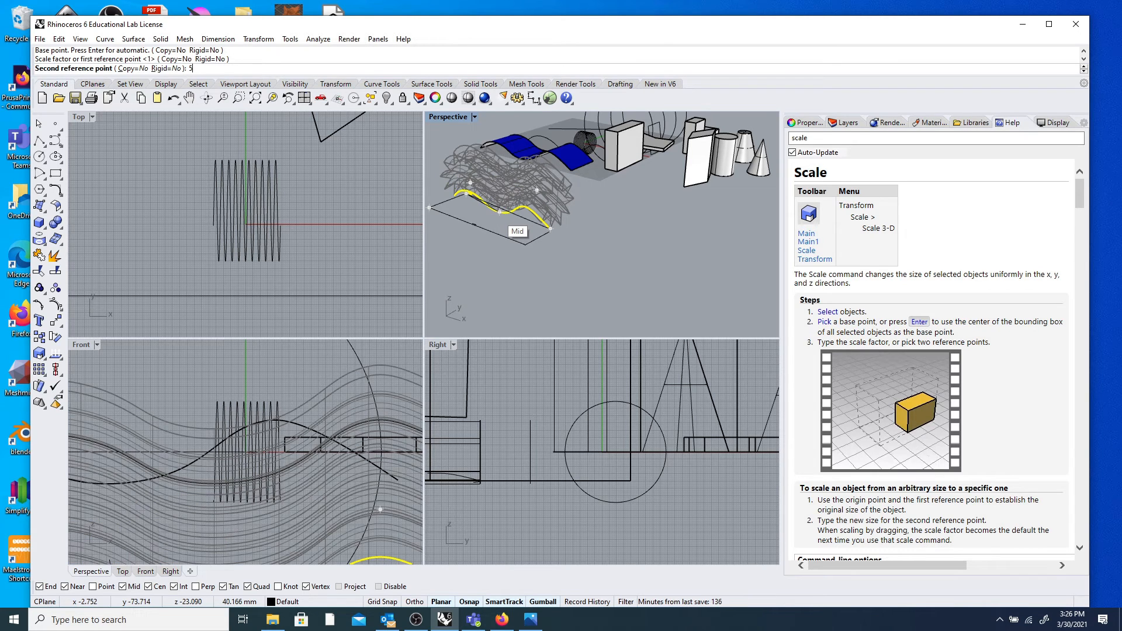
key(Return)
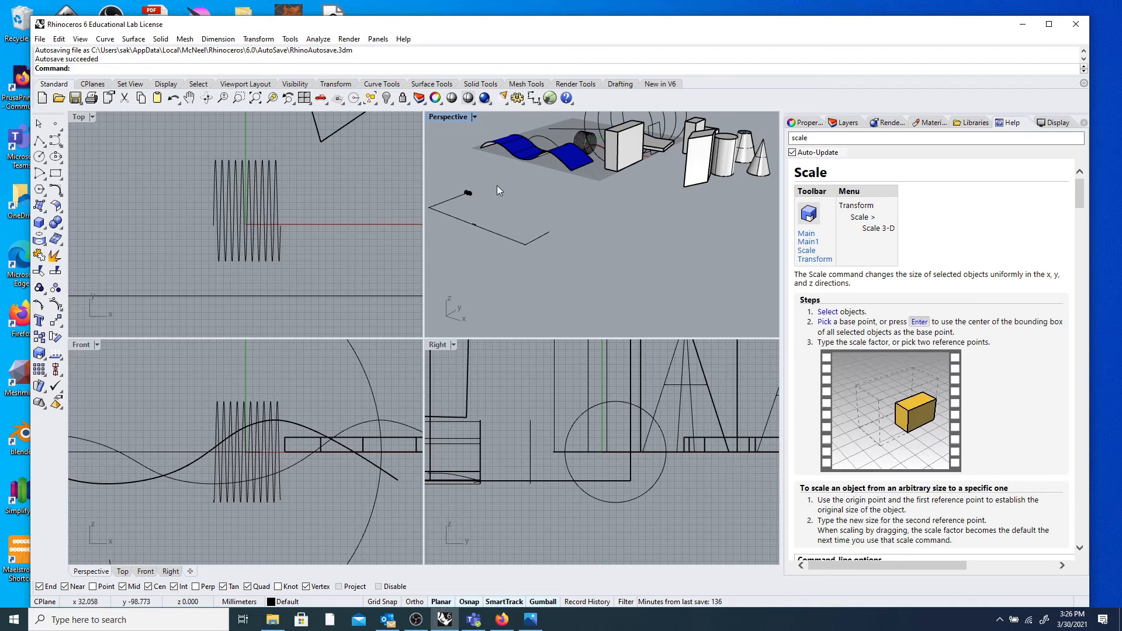
scroll(468, 199, down, 8)
scroll(473, 207, up, 8)
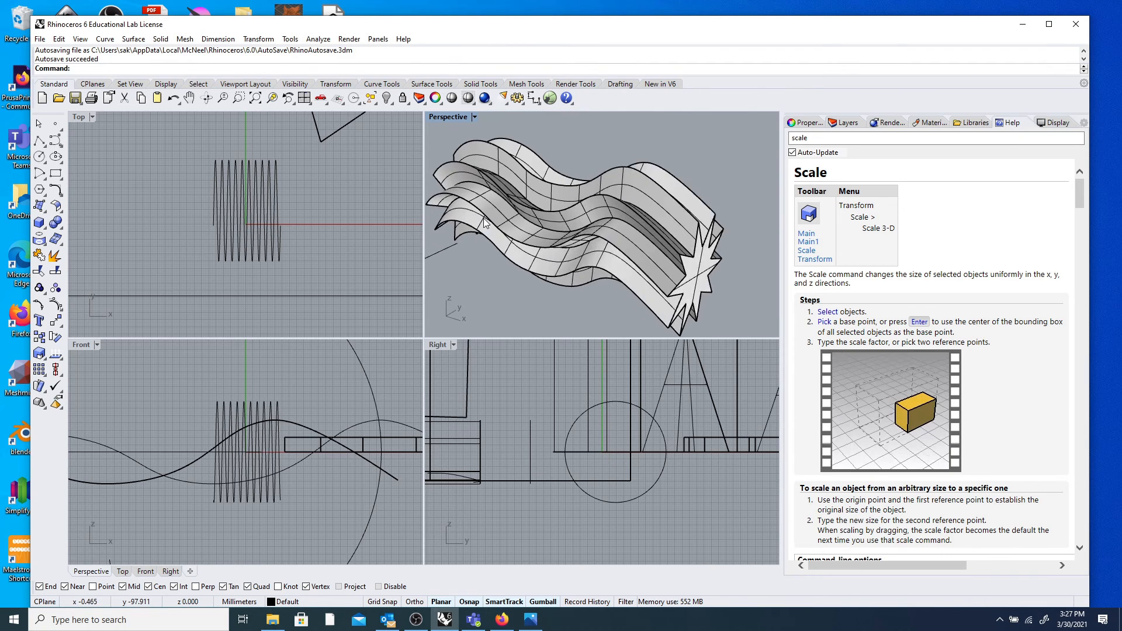
scroll(461, 257, up, 5)
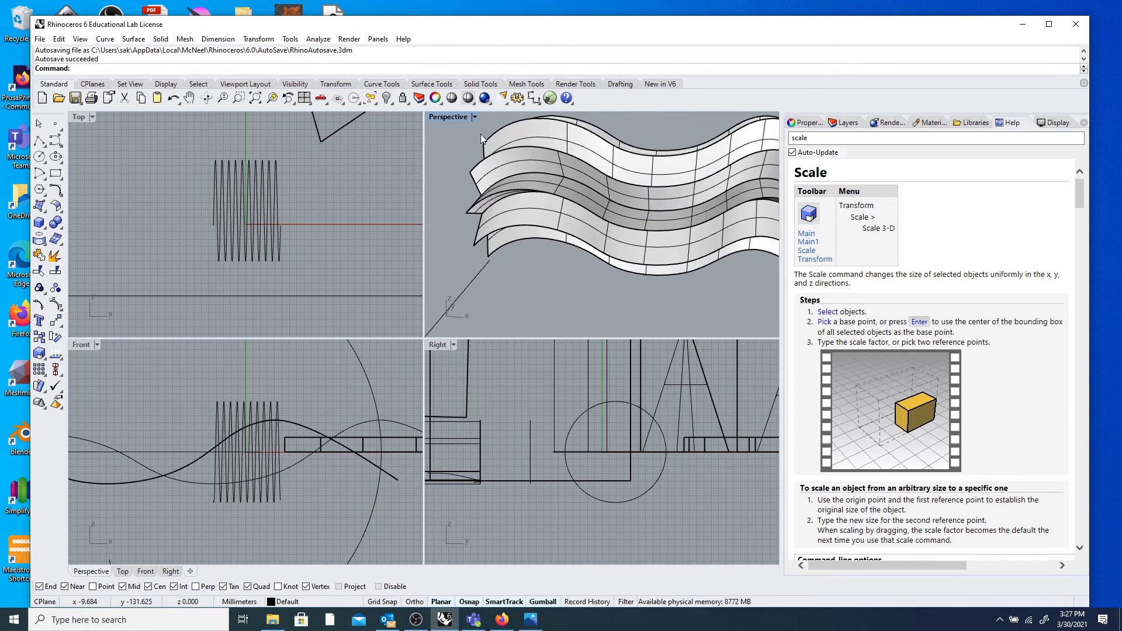
click(218, 38)
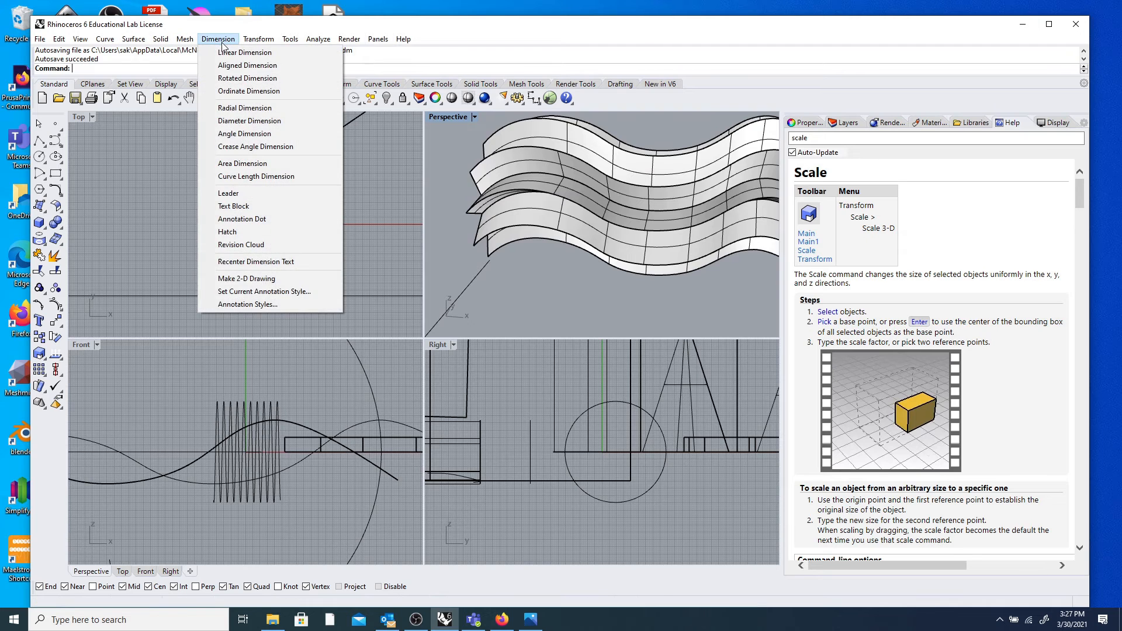
Place a 4.97 linear dimension from the edge to the star edge of the wavy object.
click(222, 53)
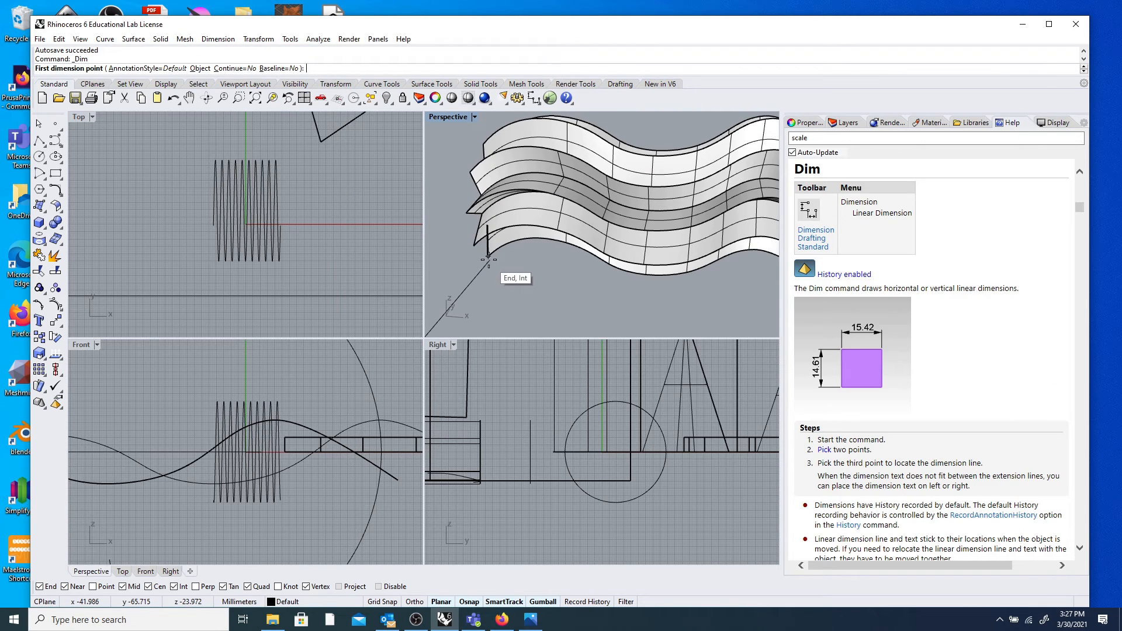
click(489, 256)
scroll(491, 320, down, 3)
scroll(709, 328, up, 4)
right_drag(709, 328, 666, 327)
scroll(681, 325, down, 2)
scroll(691, 316, down, 3)
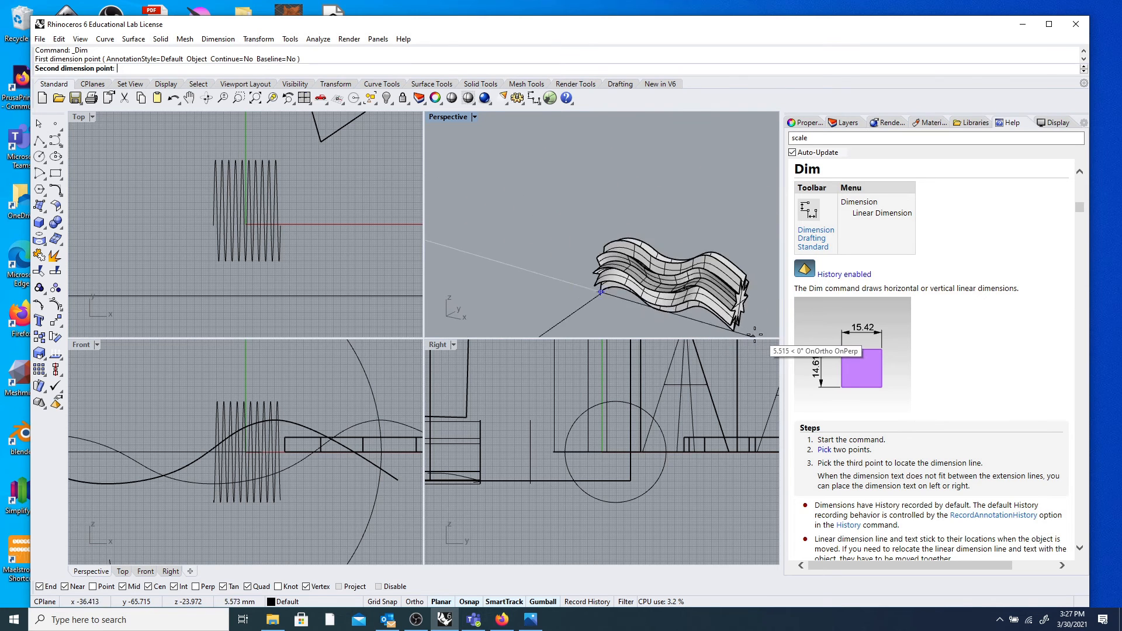
scroll(734, 333, up, 5)
click(735, 333)
scroll(608, 331, down, 3)
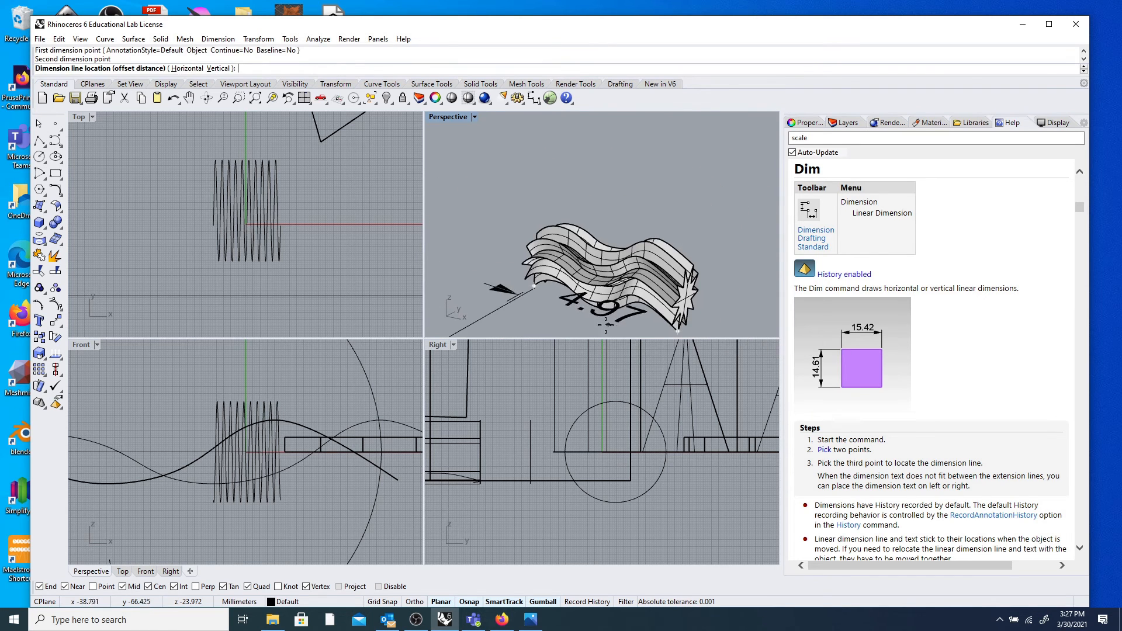
right_drag(571, 332, 565, 335)
scroll(565, 333, up, 8)
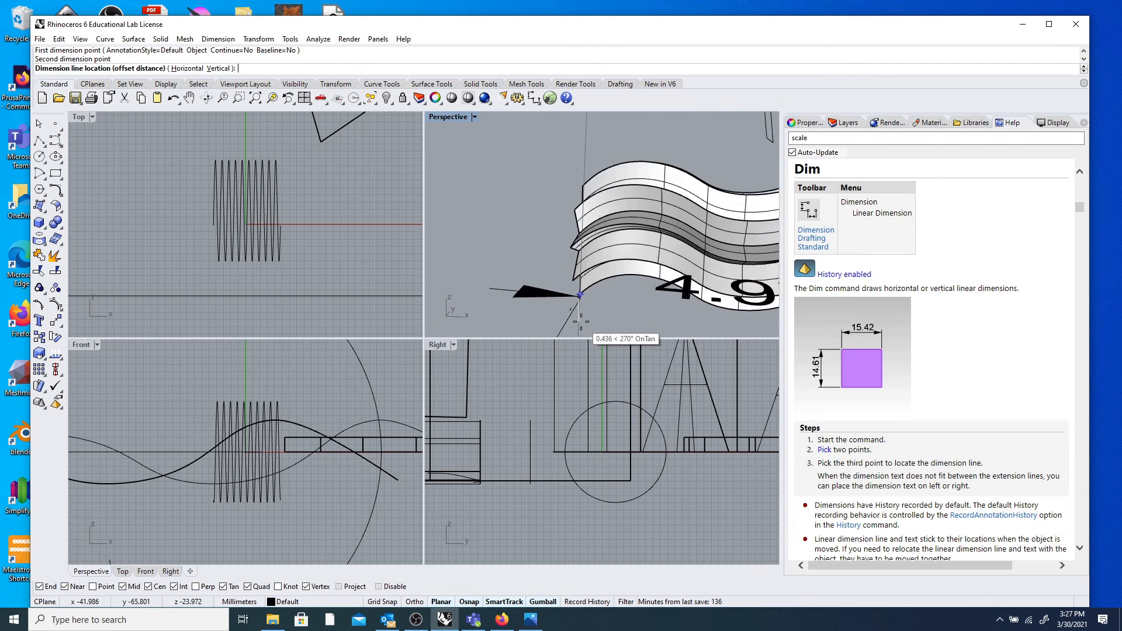
scroll(580, 325, up, 8)
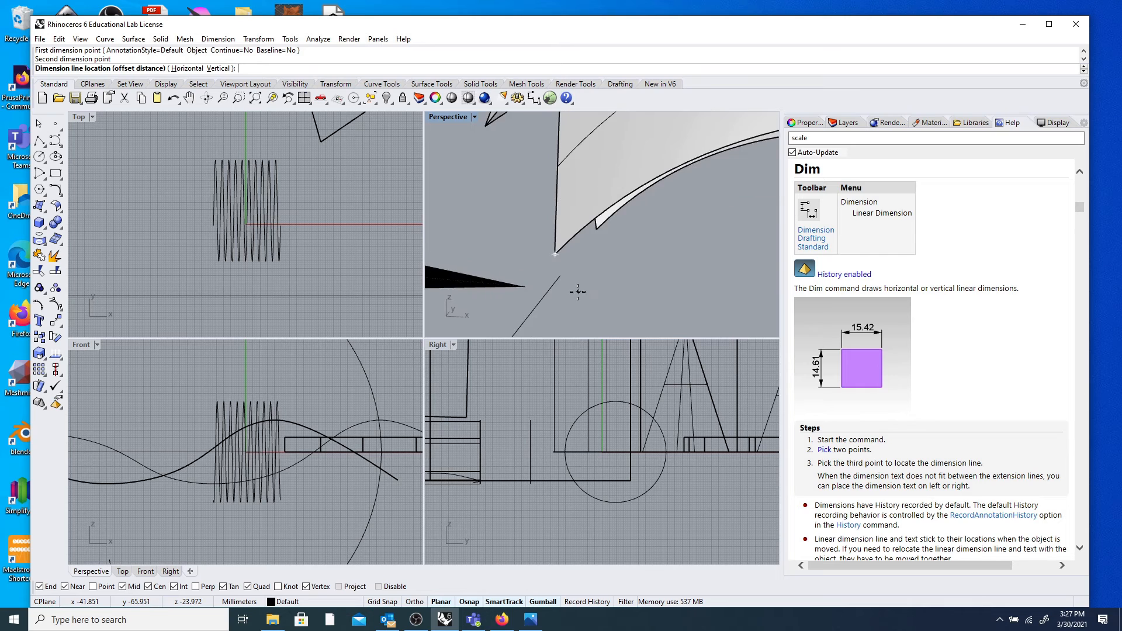
scroll(604, 270, down, 10)
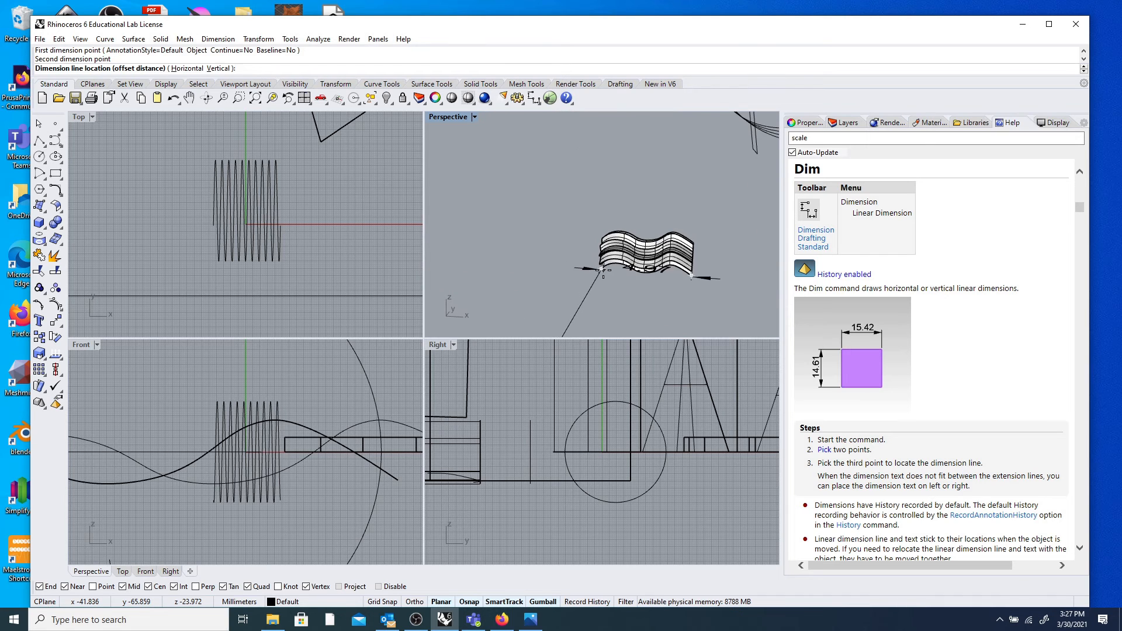
scroll(622, 285, up, 3)
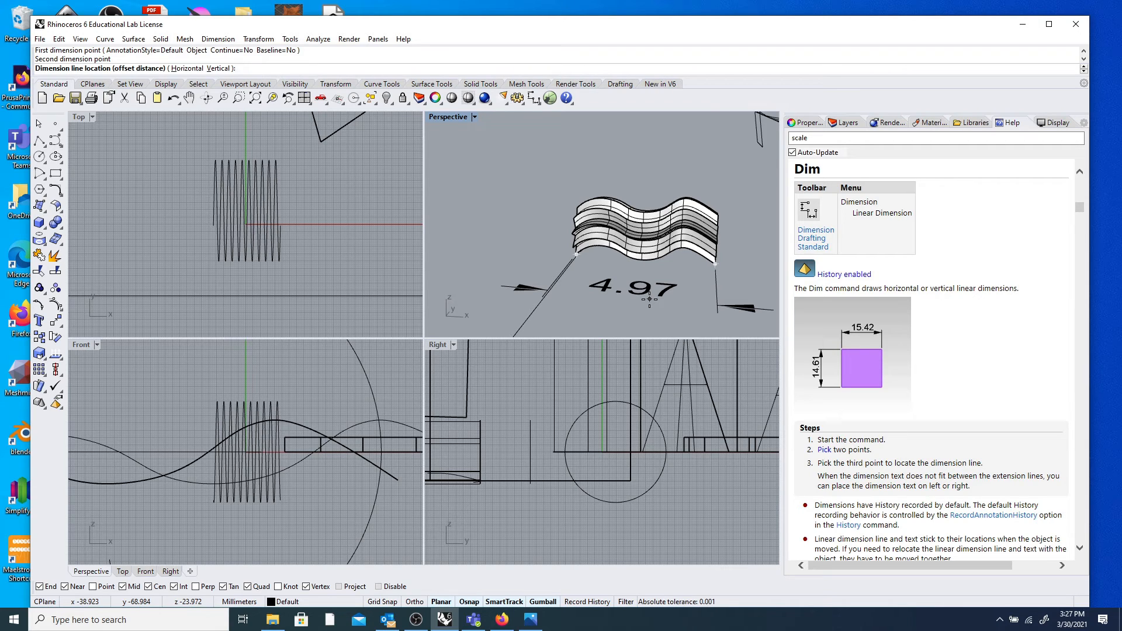
click(650, 299)
Orbit around the wavy object toward the grey box.
scroll(654, 252, down, 6)
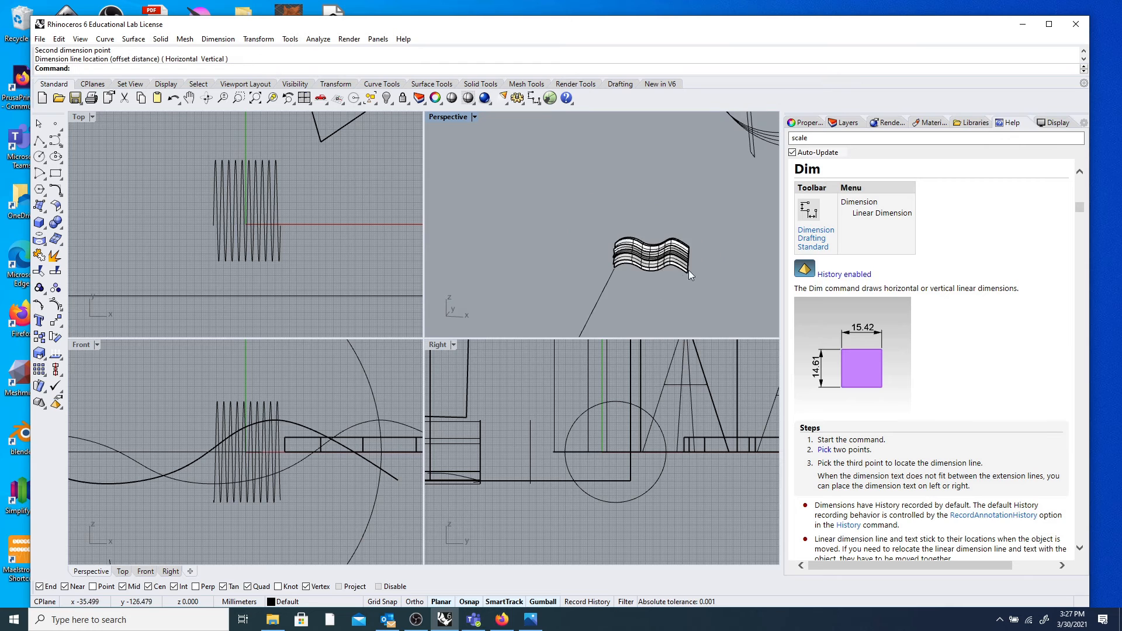
mouse_move(657, 247)
right_down()
mouse_move(471, 265)
mouse_move(643, 264)
mouse_move(602, 272)
mouse_move(621, 293)
right_up()
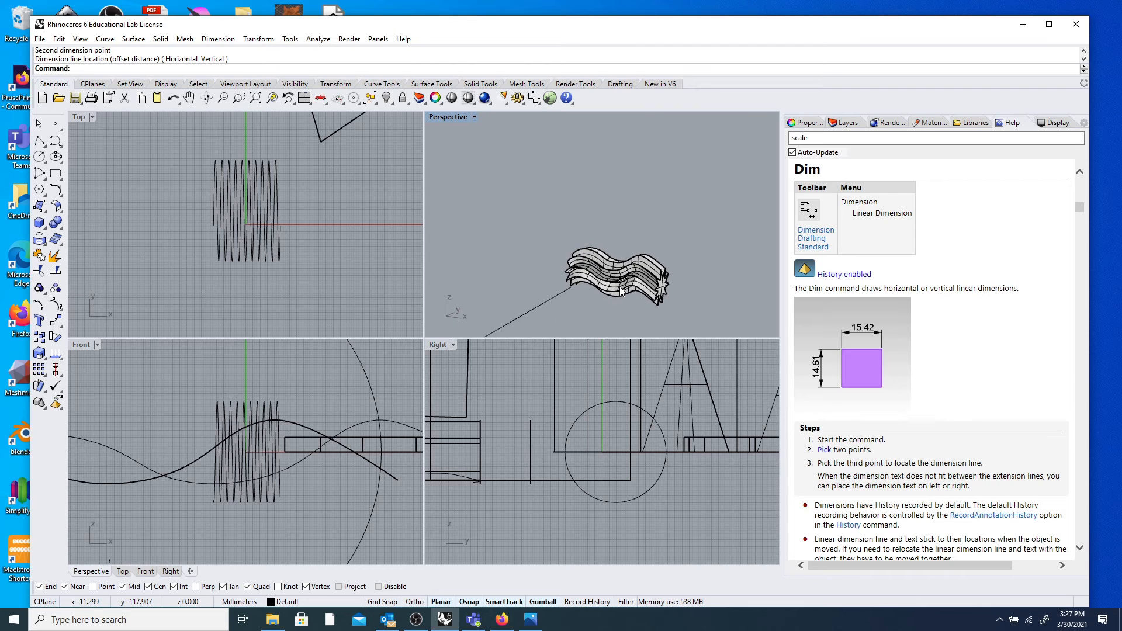
scroll(620, 296, down, 3)
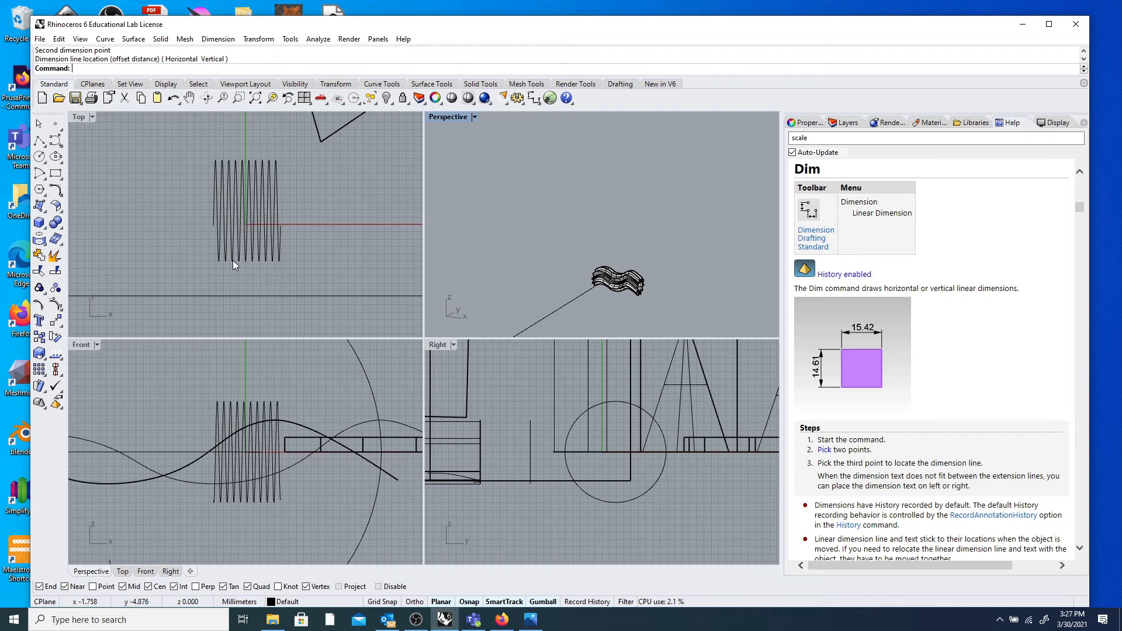
scroll(563, 262, down, 12)
right_drag(641, 263, 585, 275)
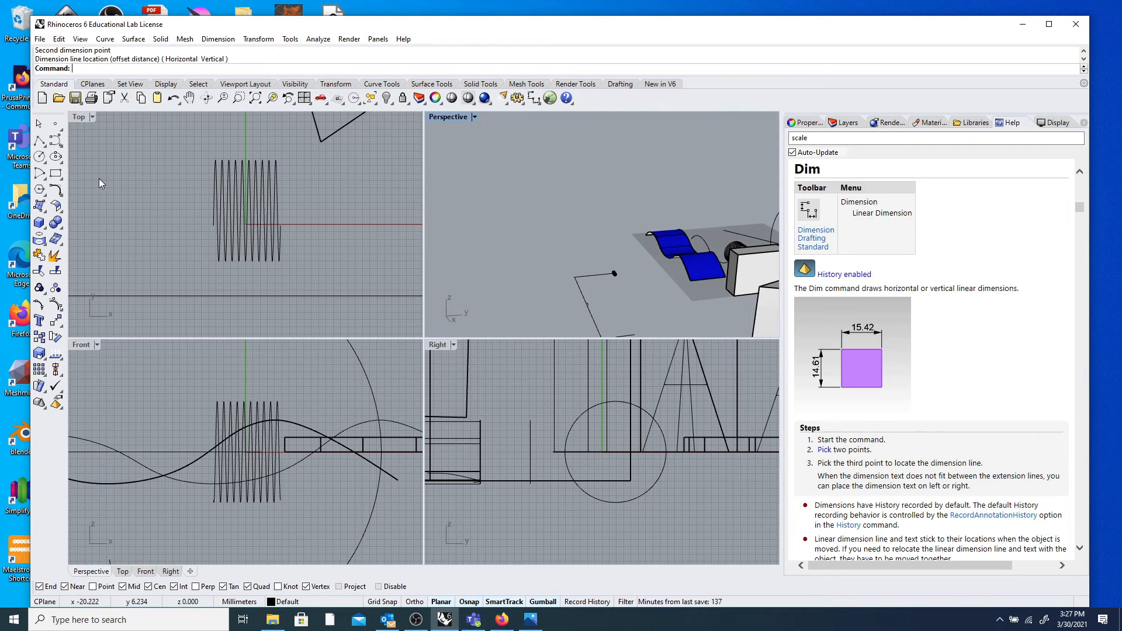
scroll(619, 180, down, 9)
right_drag(619, 180, 644, 217)
scroll(647, 222, up, 9)
scroll(644, 216, up, 5)
scroll(638, 222, down, 7)
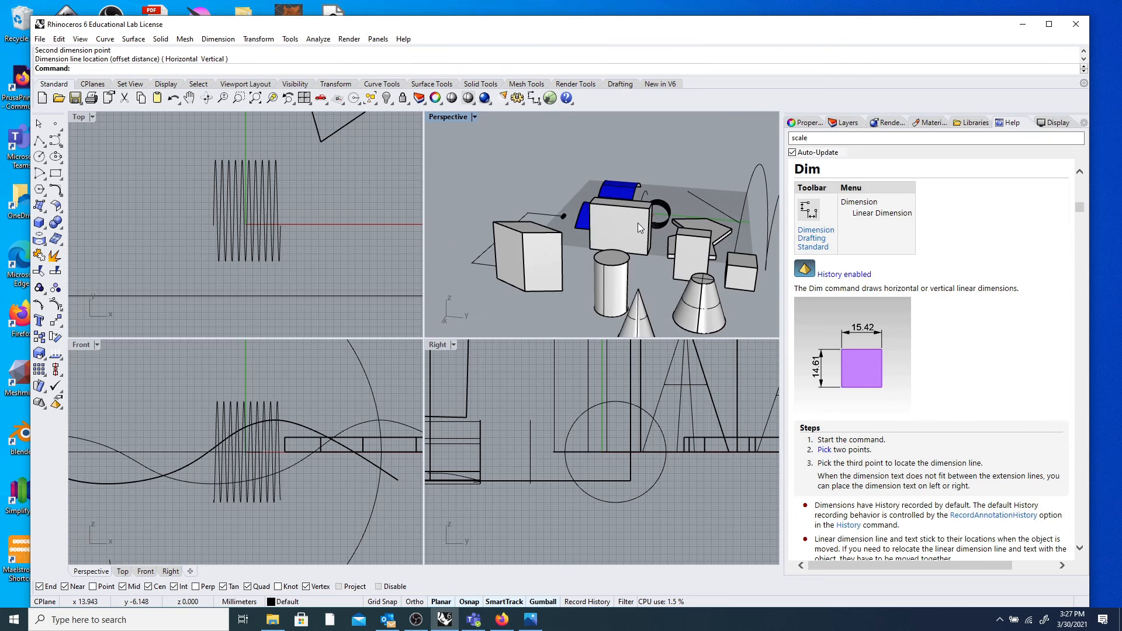
right_drag(638, 223, 618, 230)
scroll(618, 229, up, 8)
scroll(585, 225, down, 6)
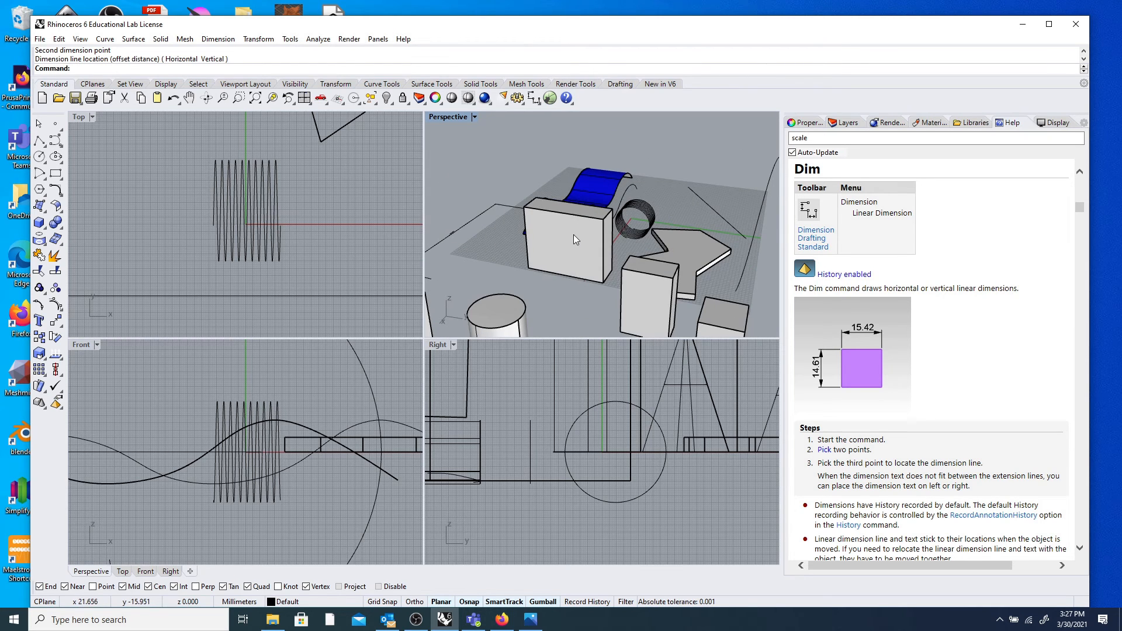
Select the grey box a few times, then clear the selection.
click(575, 233)
click(506, 239)
scroll(505, 234, up, 4)
click(555, 235)
key(Escape)
click(508, 230)
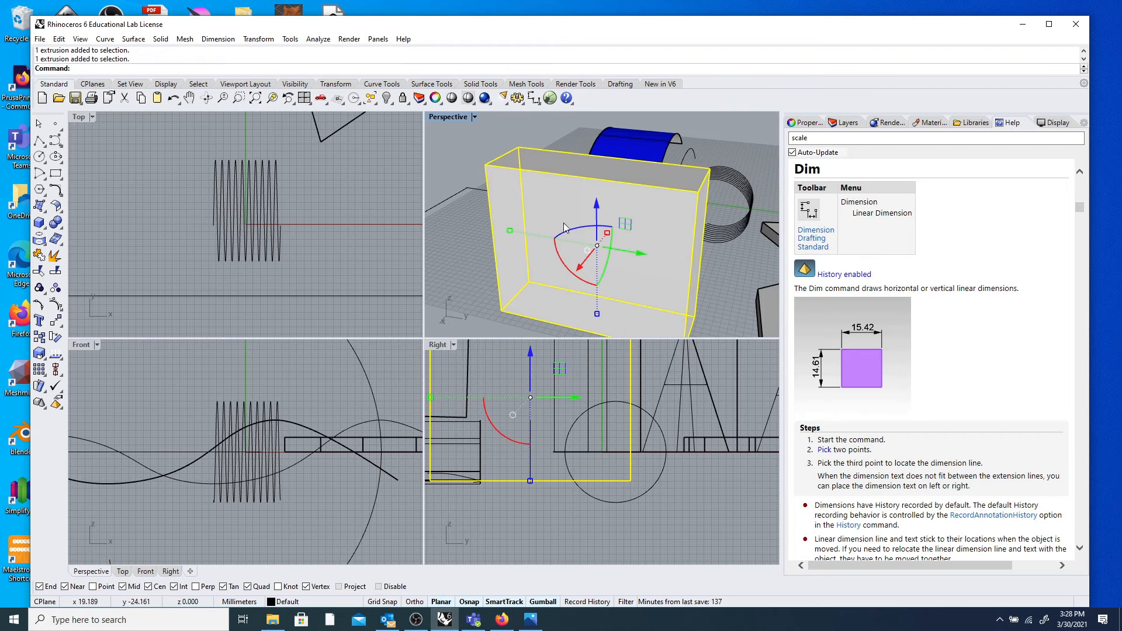
click(481, 218)
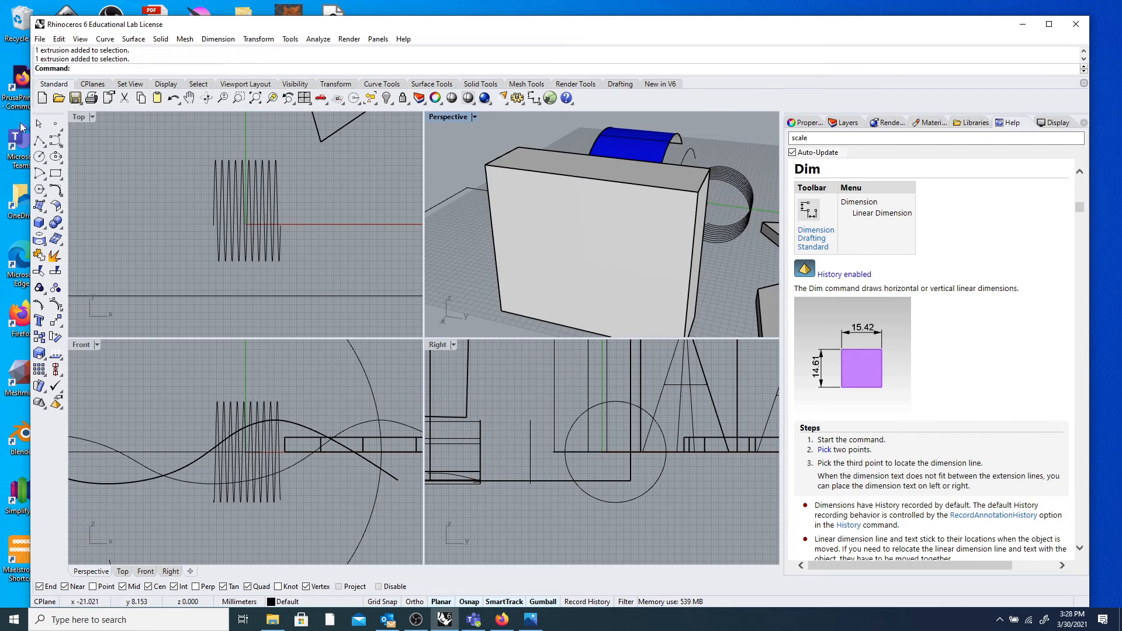
Draw a polyline between opposite corners of the box's front face.
click(38, 140)
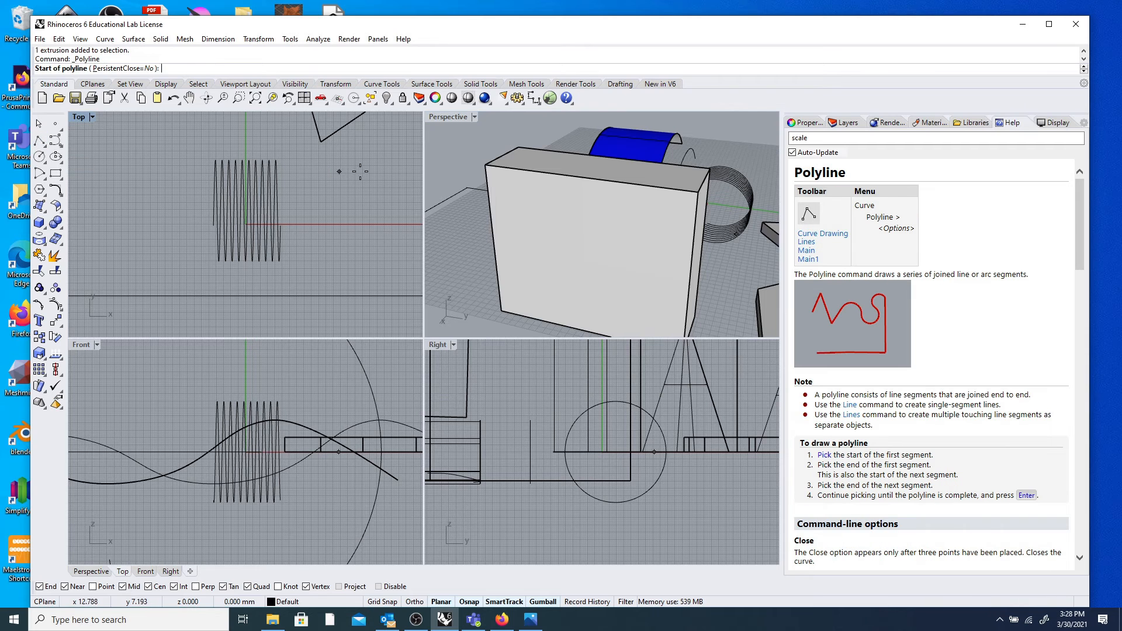
click(487, 166)
scroll(527, 234, down, 5)
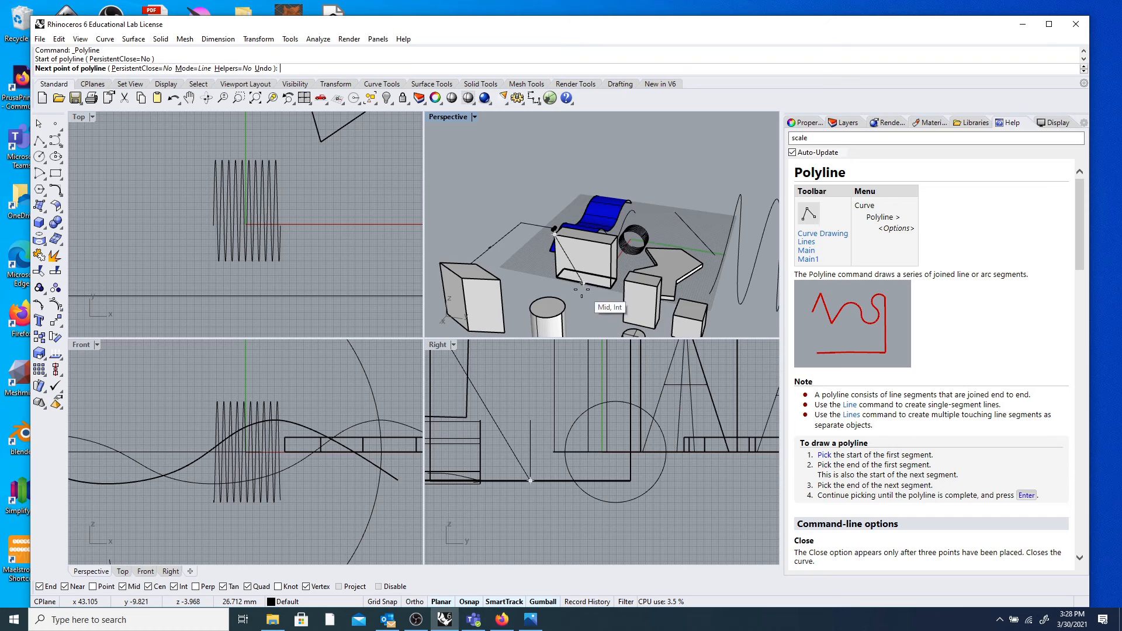
scroll(582, 289, up, 6)
click(650, 315)
key(Return)
scroll(682, 289, down, 5)
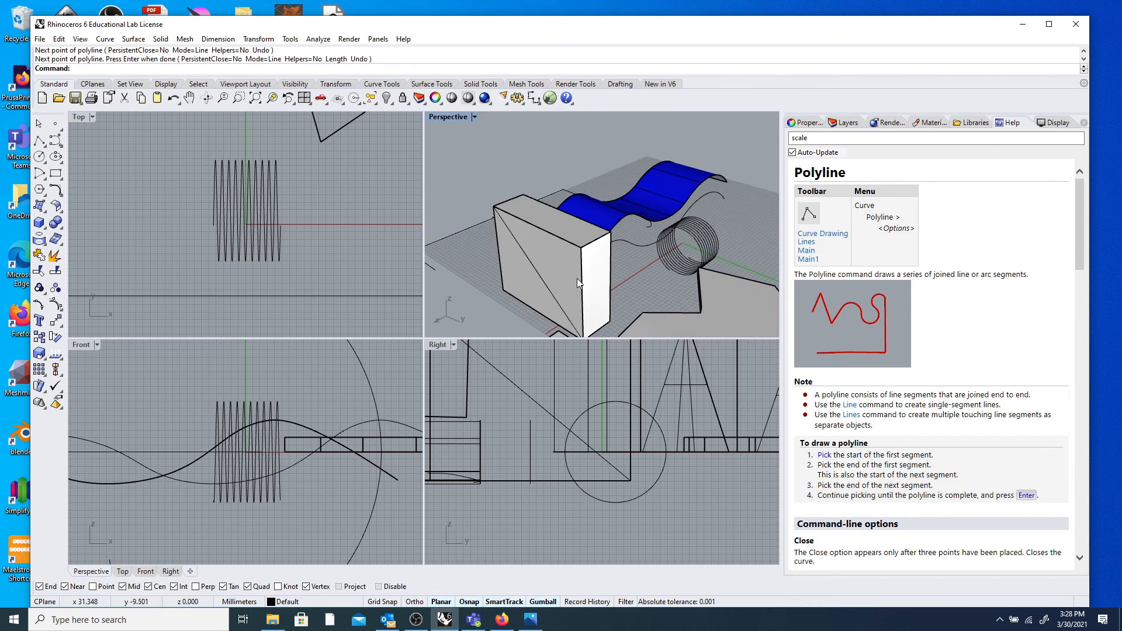
click(539, 272)
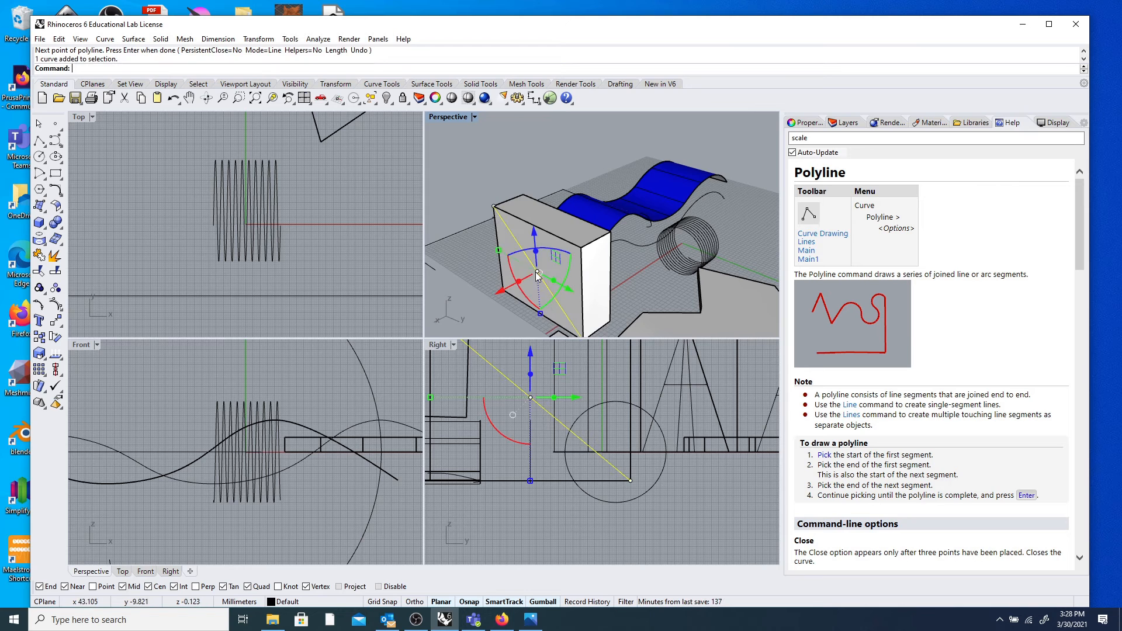
key(Escape)
click(40, 157)
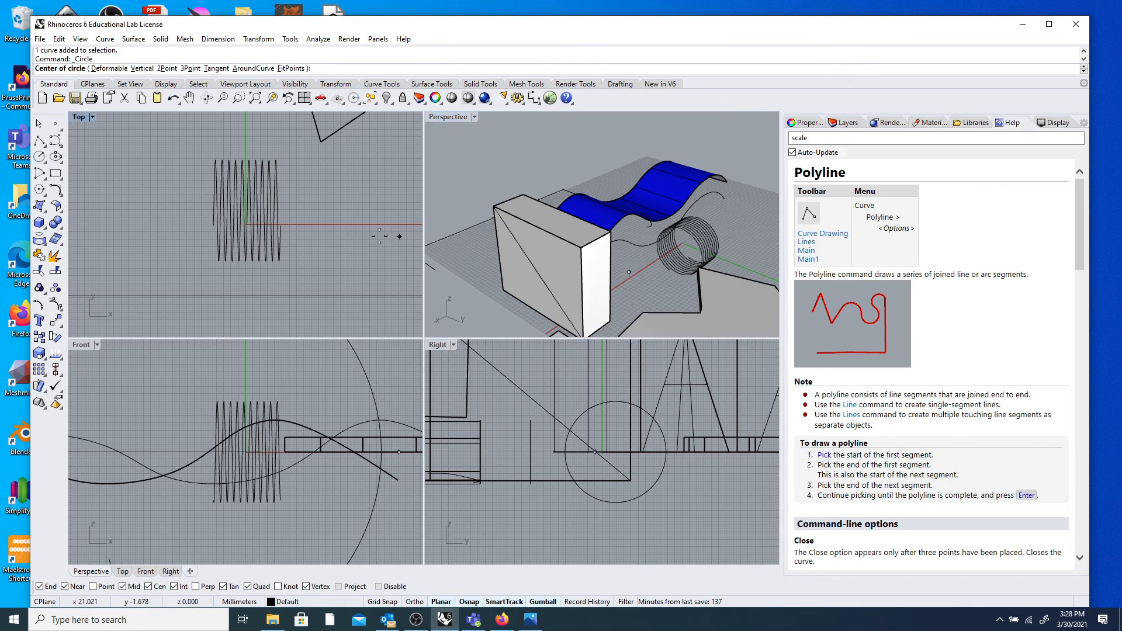
Draw a trial circle on the diagonal, inspect it, and delete it.
click(537, 272)
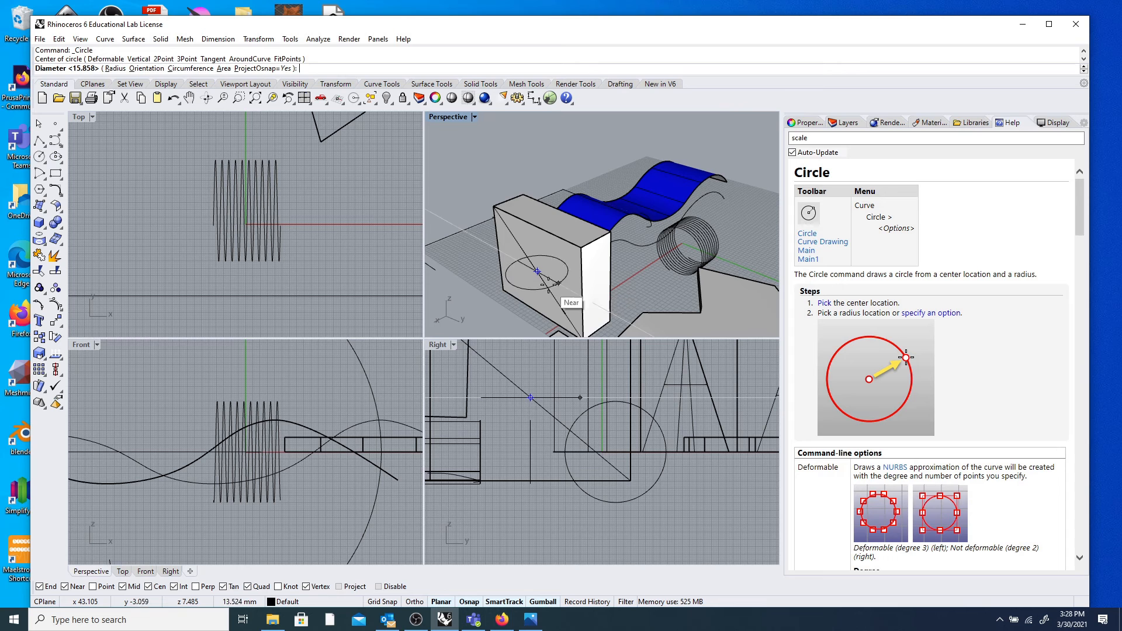
click(550, 278)
right_drag(550, 281, 533, 297)
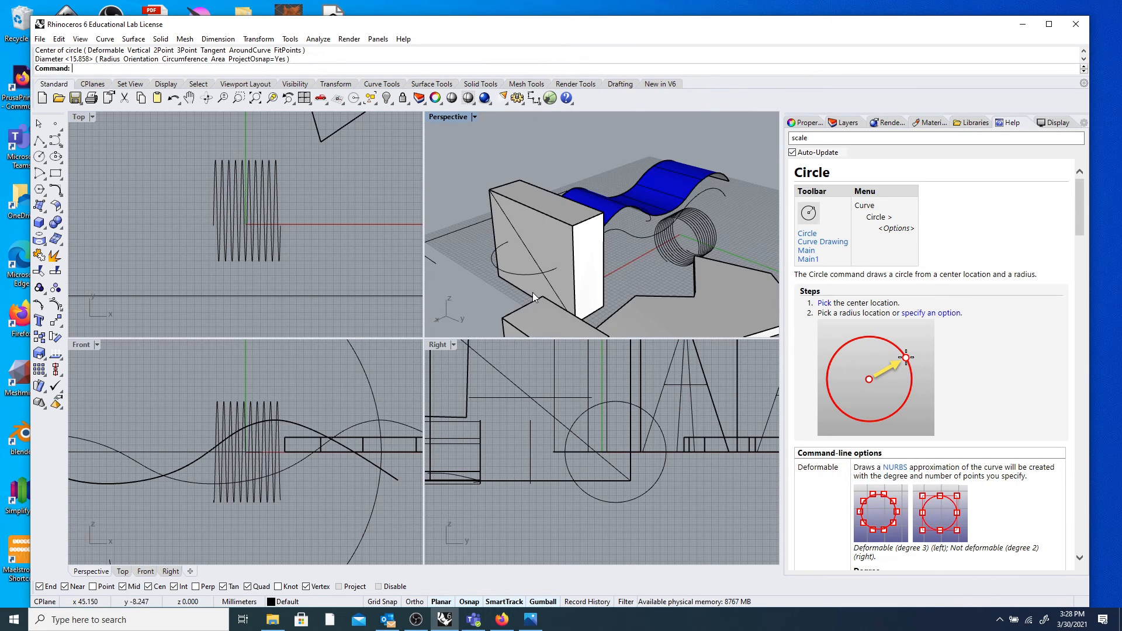
click(507, 271)
key(Delete)
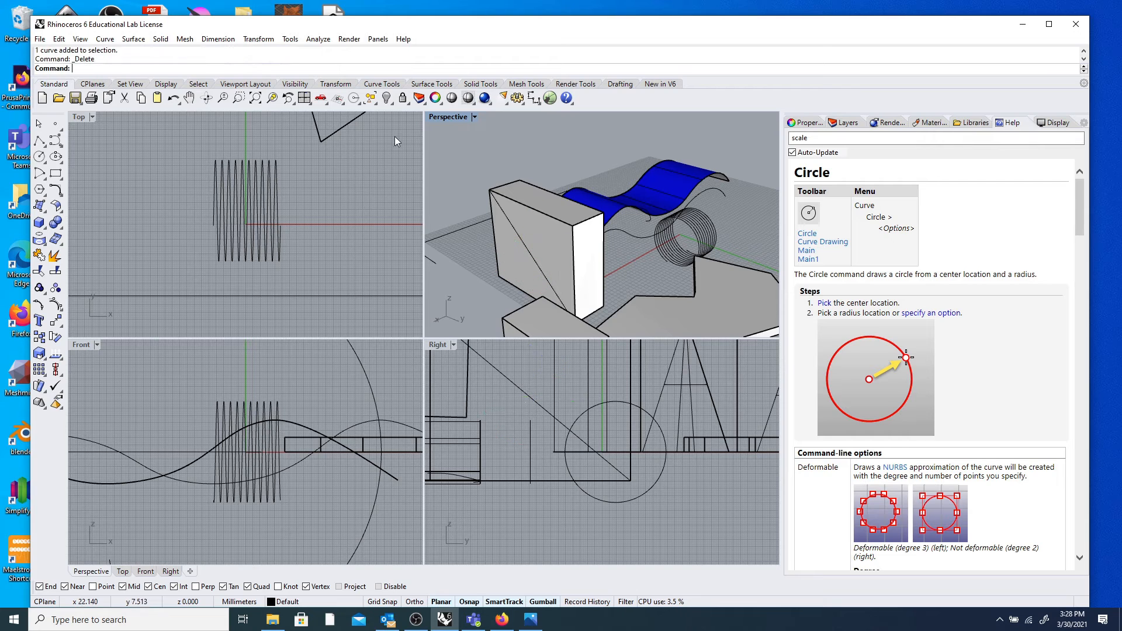
Align the construction plane to the grey box.
click(93, 85)
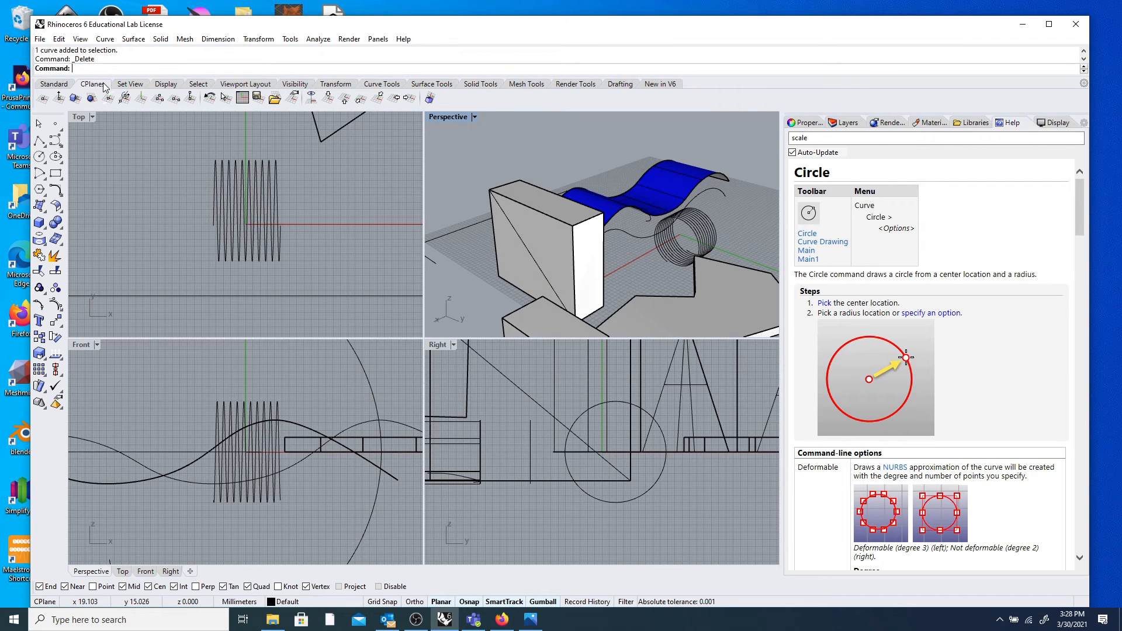
click(74, 98)
click(547, 241)
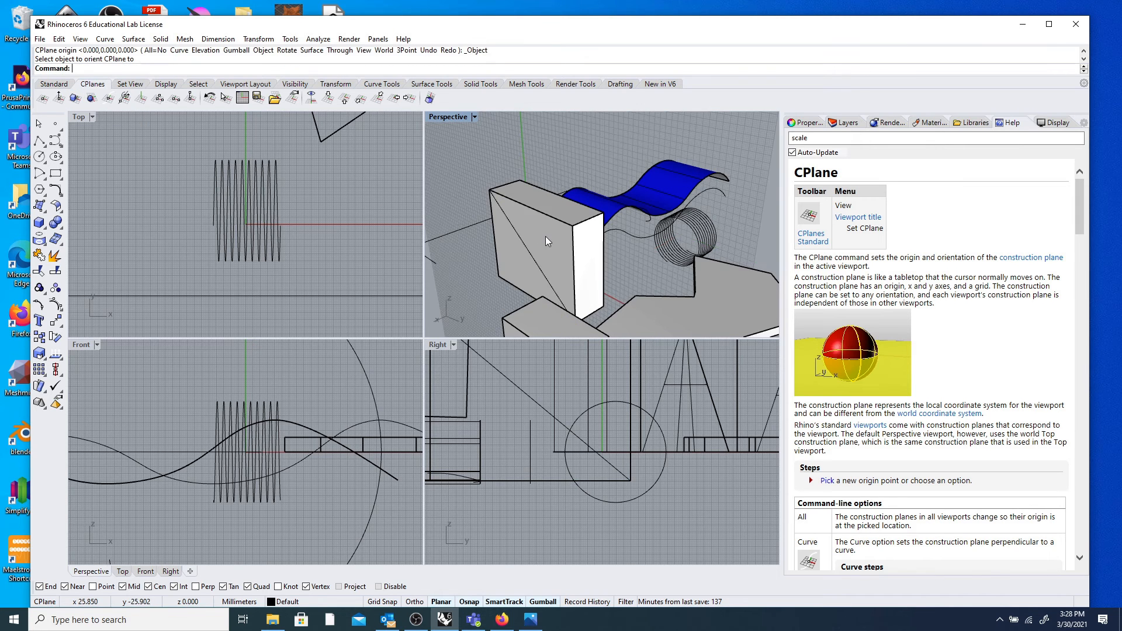
scroll(566, 254, up, 5)
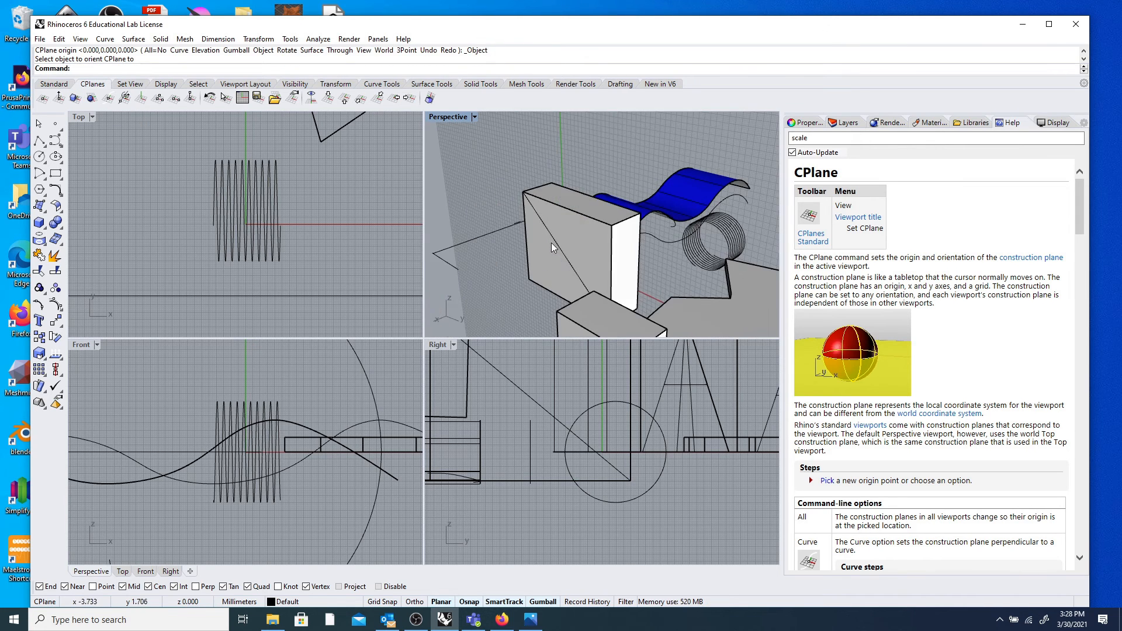
Draw a 16.879-diameter circle centred on the diagonal's midpoint on the box face.
click(39, 157)
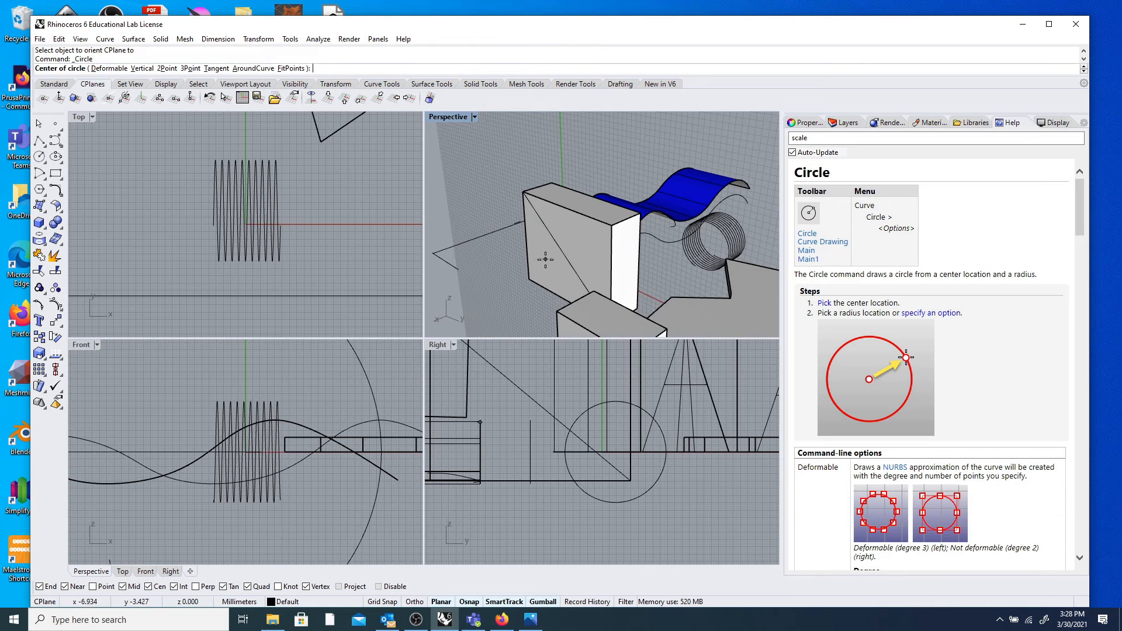
click(564, 259)
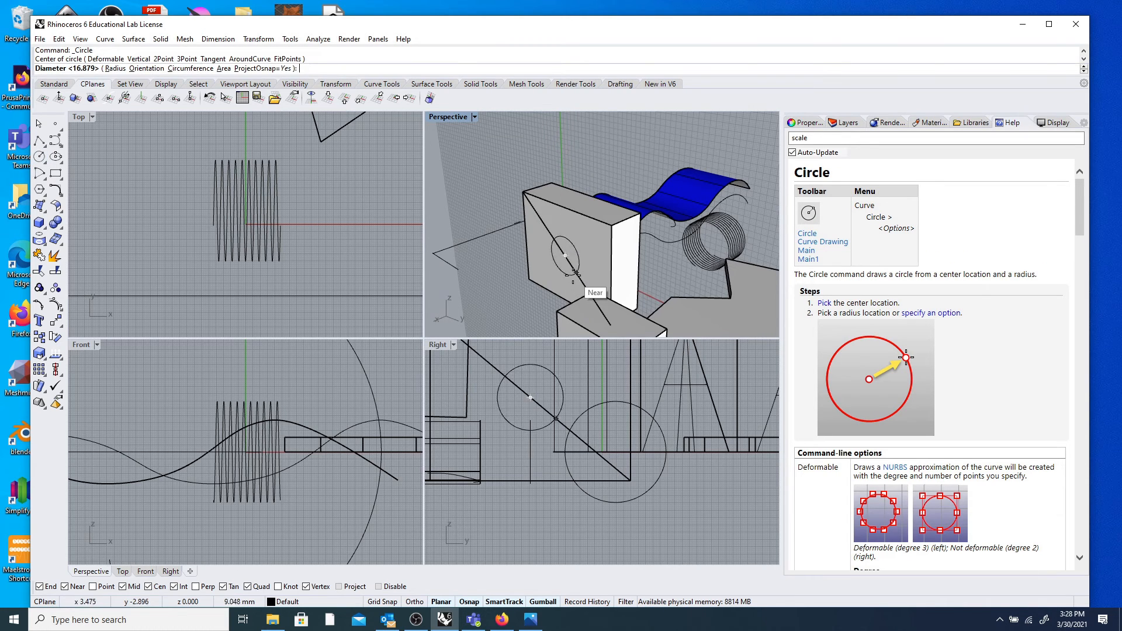
click(584, 265)
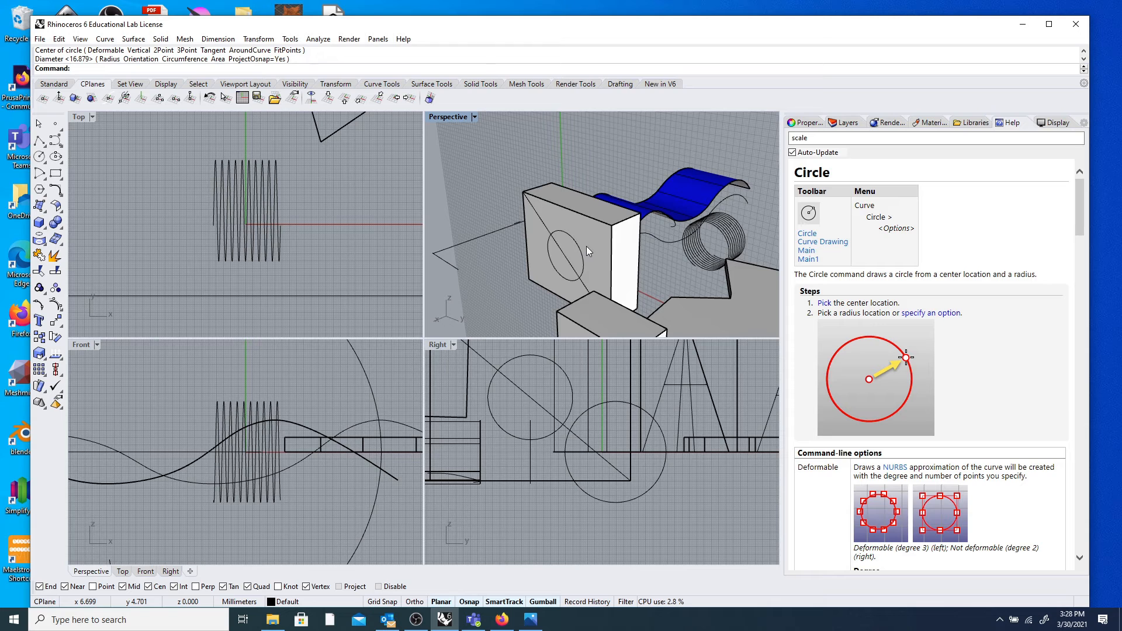
right_drag(587, 246, 533, 194)
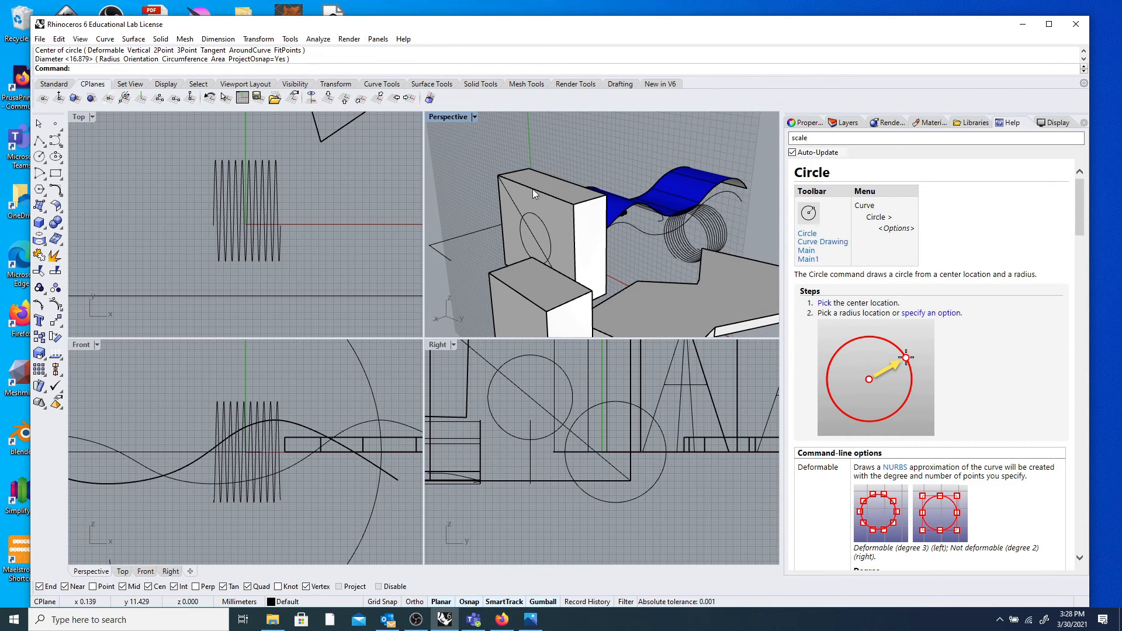
Reset the viewports to the 4View layout and orbit the scene.
click(65, 86)
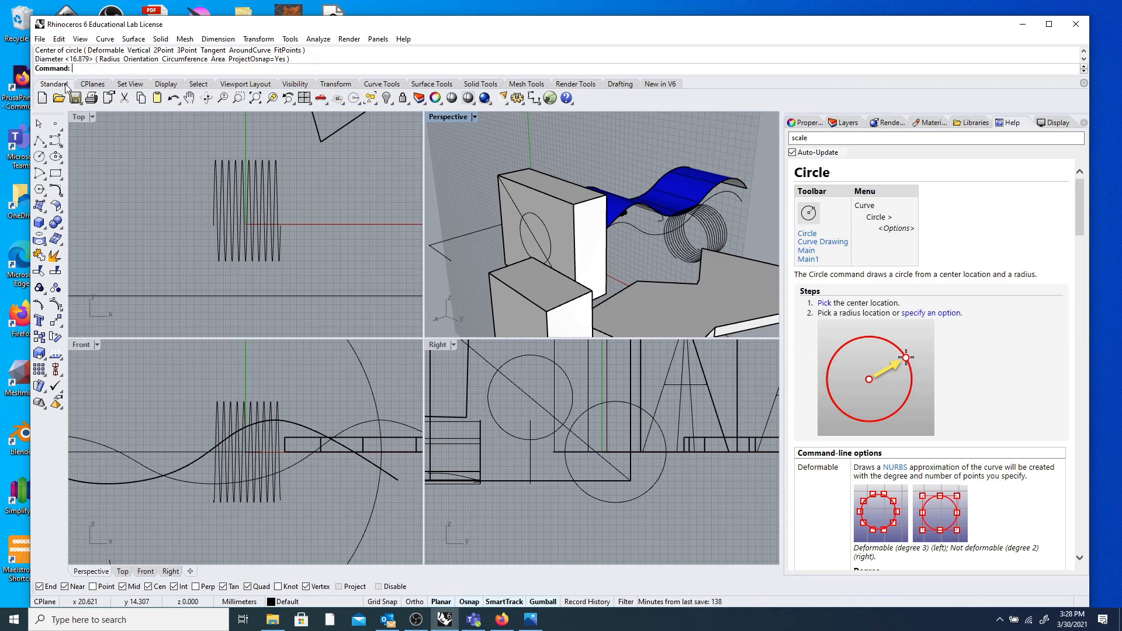
click(304, 98)
click(305, 98)
scroll(581, 185, down, 7)
right_drag(690, 196, 554, 224)
scroll(551, 221, up, 10)
Delete the circle and redraw it centred on the diagonal's midpoint.
click(549, 222)
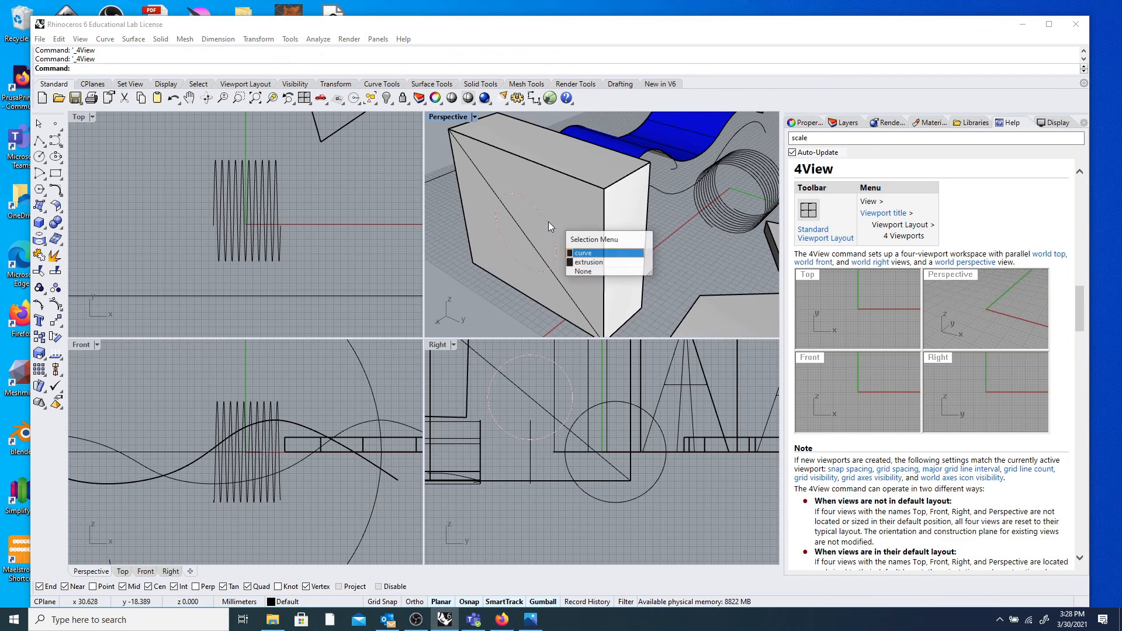
key(Delete)
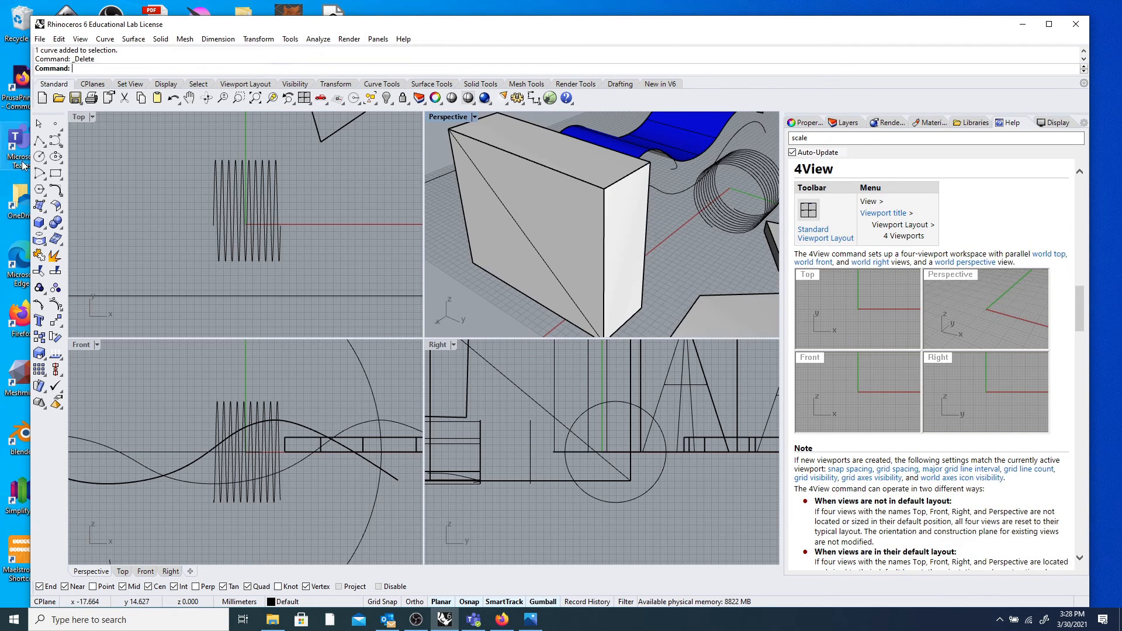
click(39, 157)
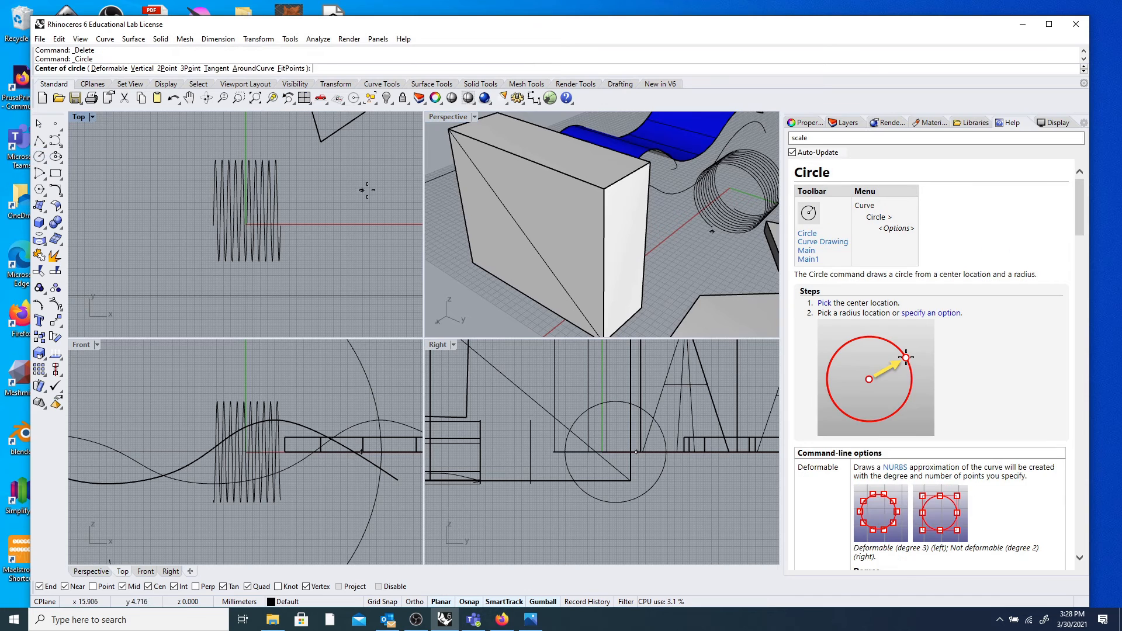
click(529, 240)
click(574, 294)
right_drag(574, 294, 475, 269)
Rotate the new circle 90° with the gumball so it lies on the box face.
click(494, 250)
drag(514, 236, 519, 190)
scroll(499, 266, down, 5)
key(Escape)
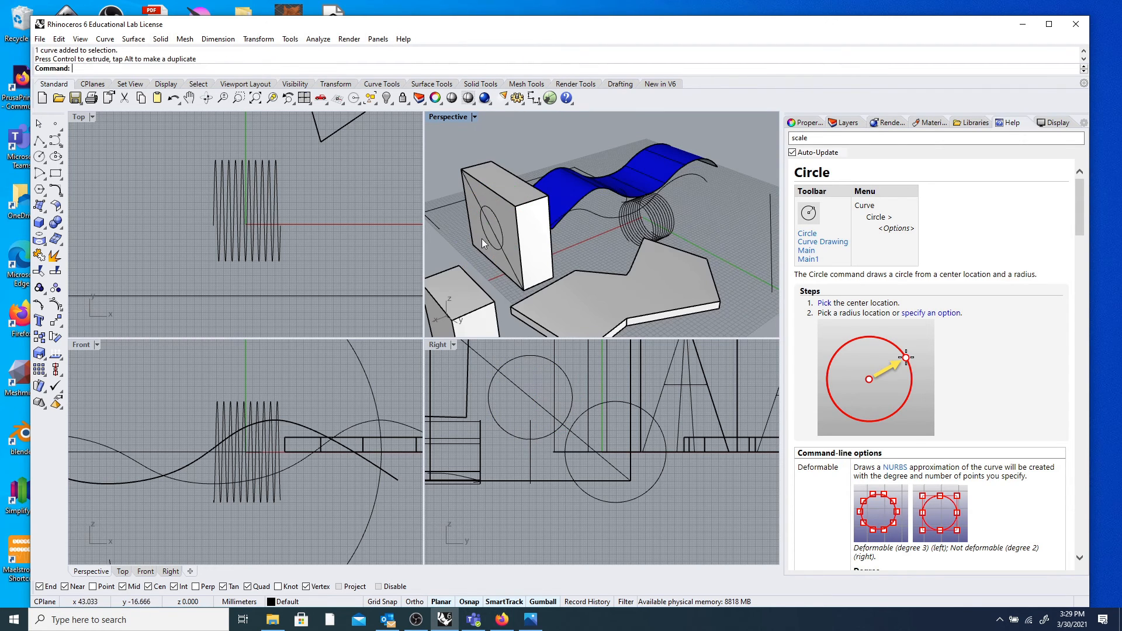
scroll(491, 234, up, 3)
Extrude the circle with ExtrudeCrv into a 21.346-long cylinder.
click(500, 213)
scroll(513, 212, down, 3)
text(ExtrudeCrv)
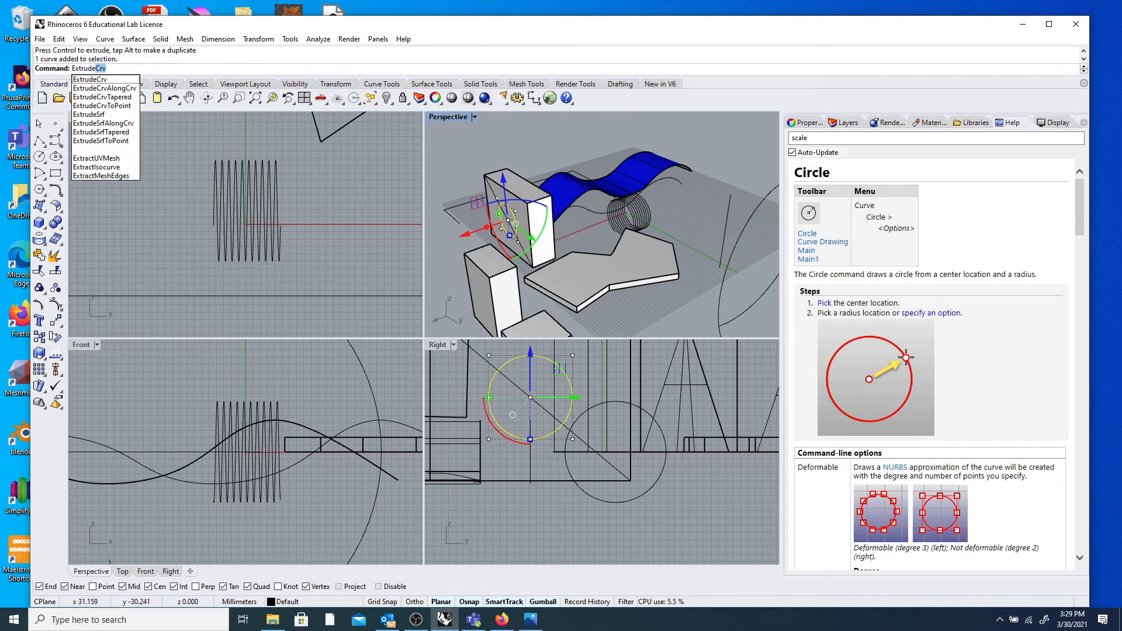
key(Return)
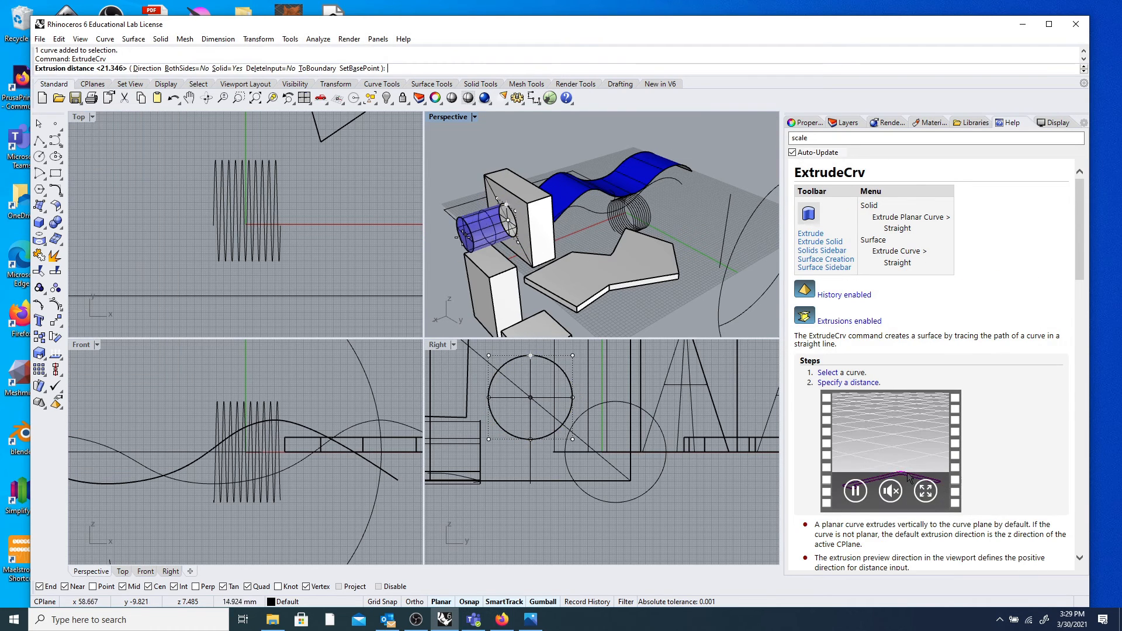
click(447, 249)
scroll(446, 246, down, 6)
right_drag(446, 246, 735, 225)
click(450, 218)
scroll(477, 252, up, 6)
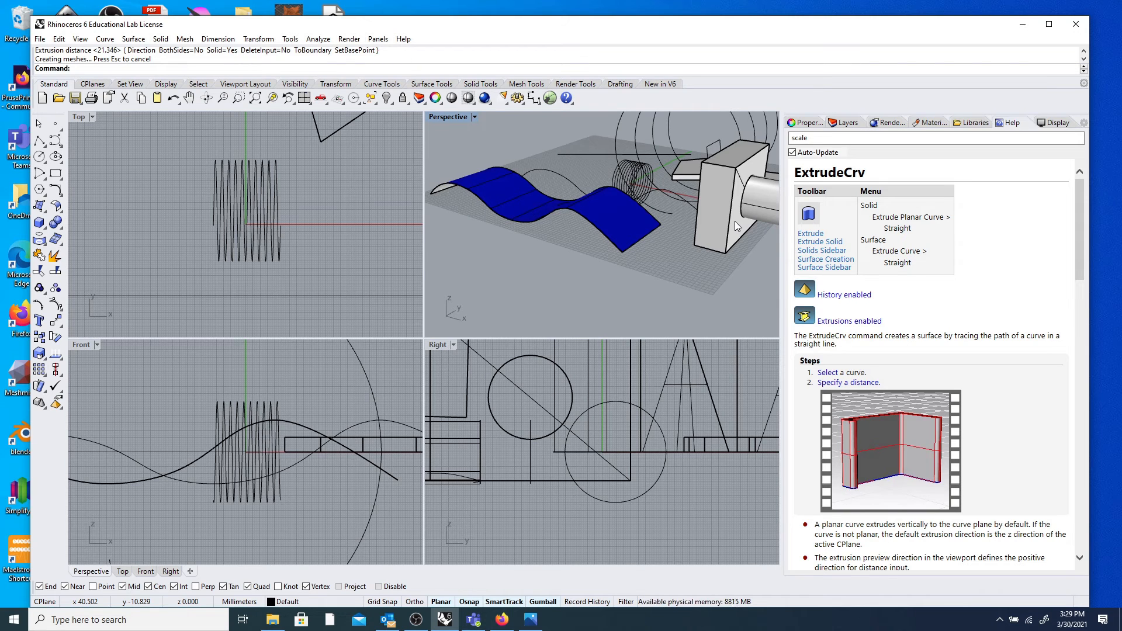
Delete the extruded cylinder.
right_drag(735, 234, 636, 275)
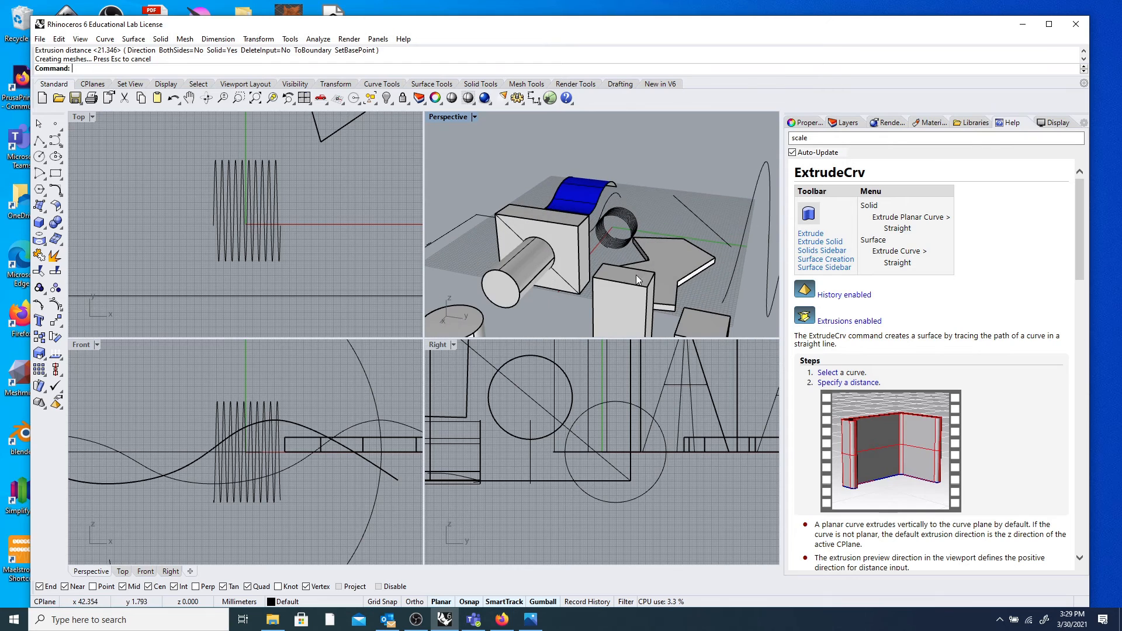
click(528, 261)
key(Delete)
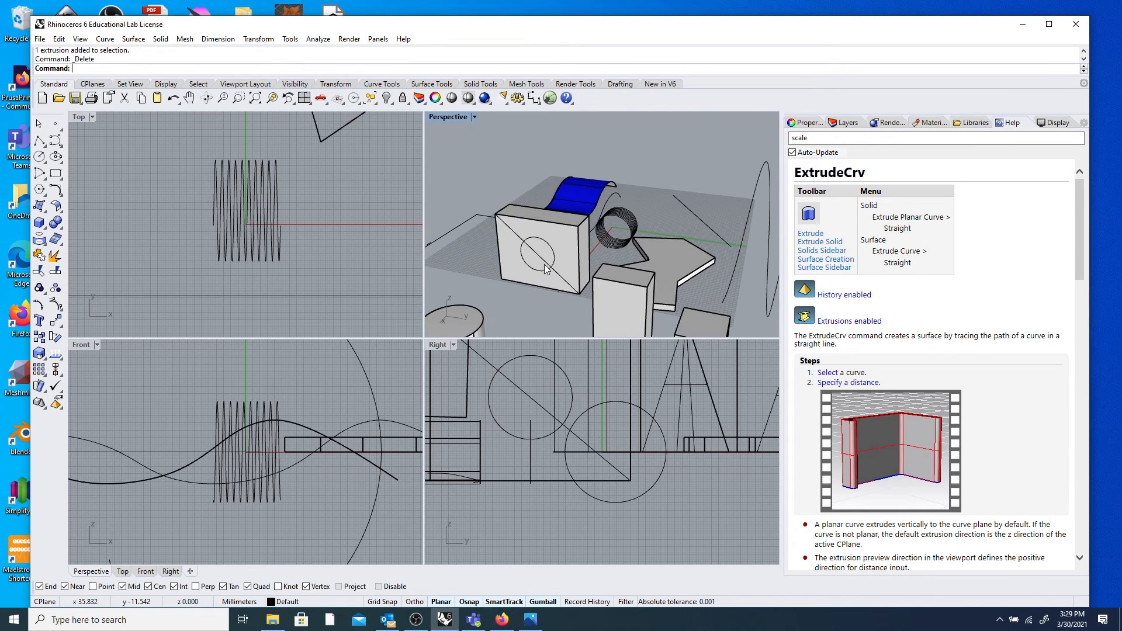
Delete the box's diagonal line, picking it out from the overlapping objects.
click(555, 251)
click(608, 287)
click(464, 251)
click(527, 243)
key(Delete)
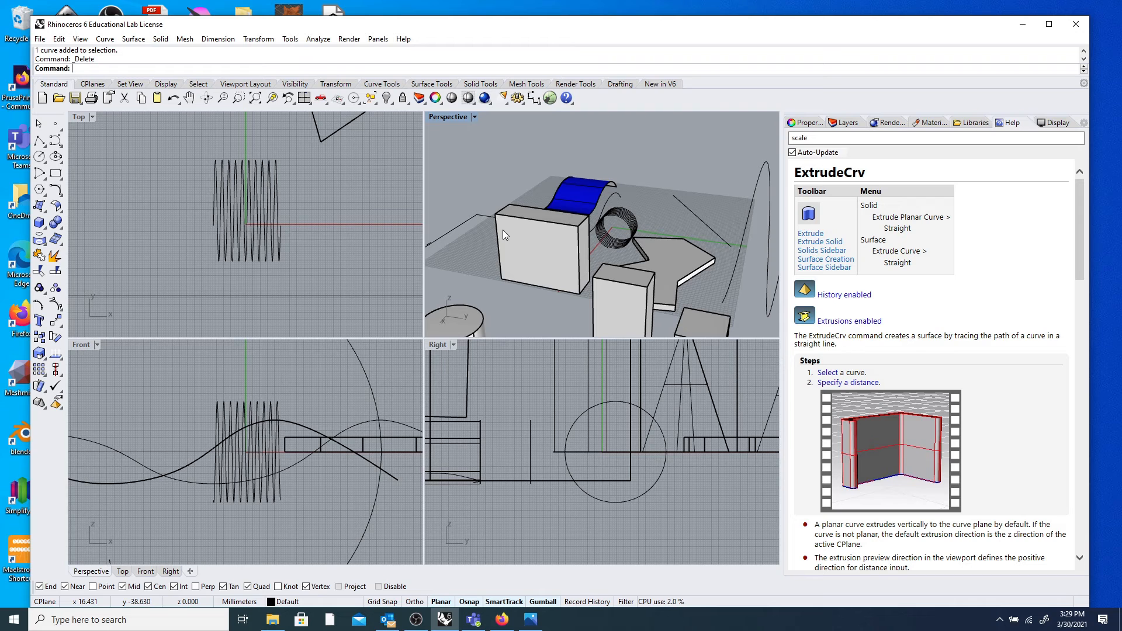
Delete both helix curves and the thin stray curve near the box.
scroll(496, 216, down, 8)
right_drag(497, 217, 469, 240)
scroll(488, 190, up, 8)
scroll(500, 192, down, 4)
click(715, 248)
key(Delete)
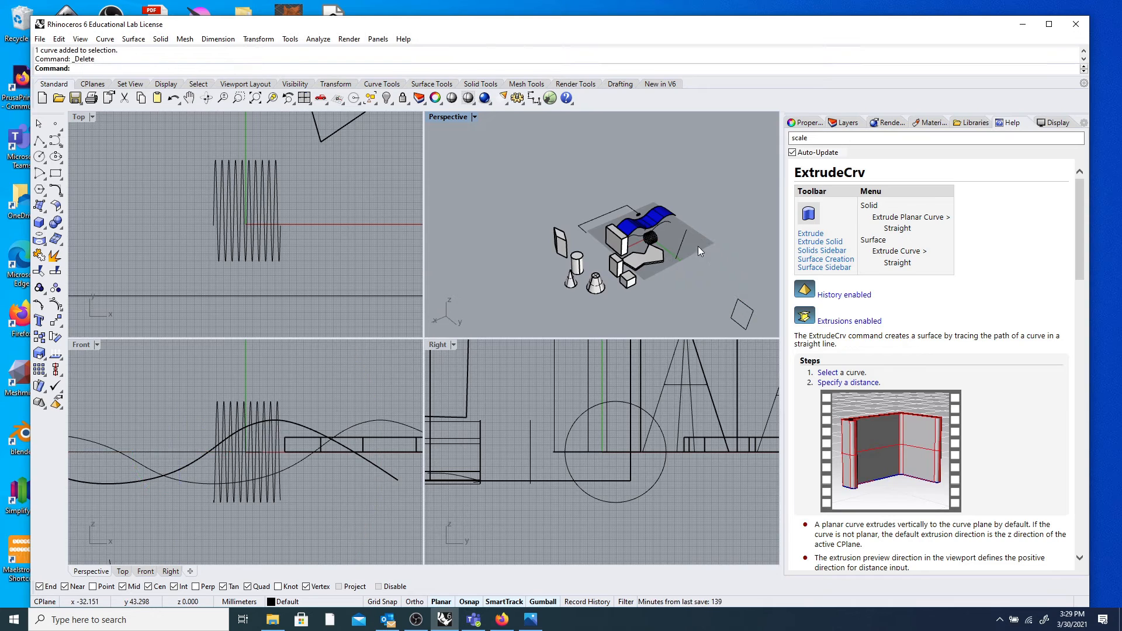
click(686, 241)
key(Delete)
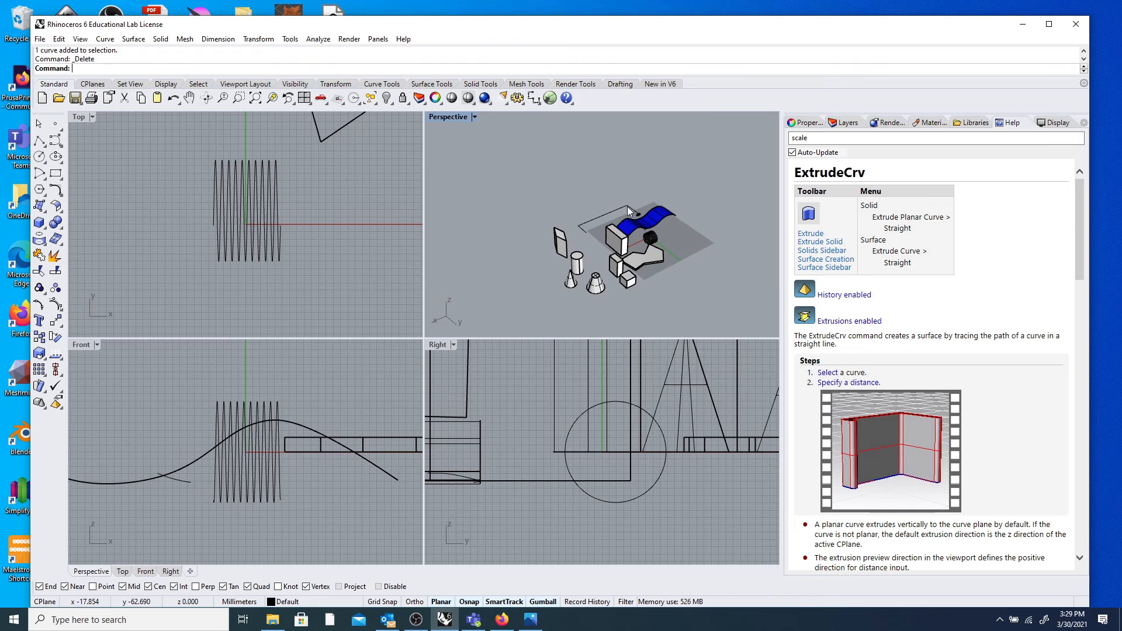
scroll(626, 206, up, 4)
click(701, 303)
key(Delete)
Delete the blue wavy surface, the small arc and the linear dimension.
click(672, 258)
key(Delete)
click(678, 268)
key(Delete)
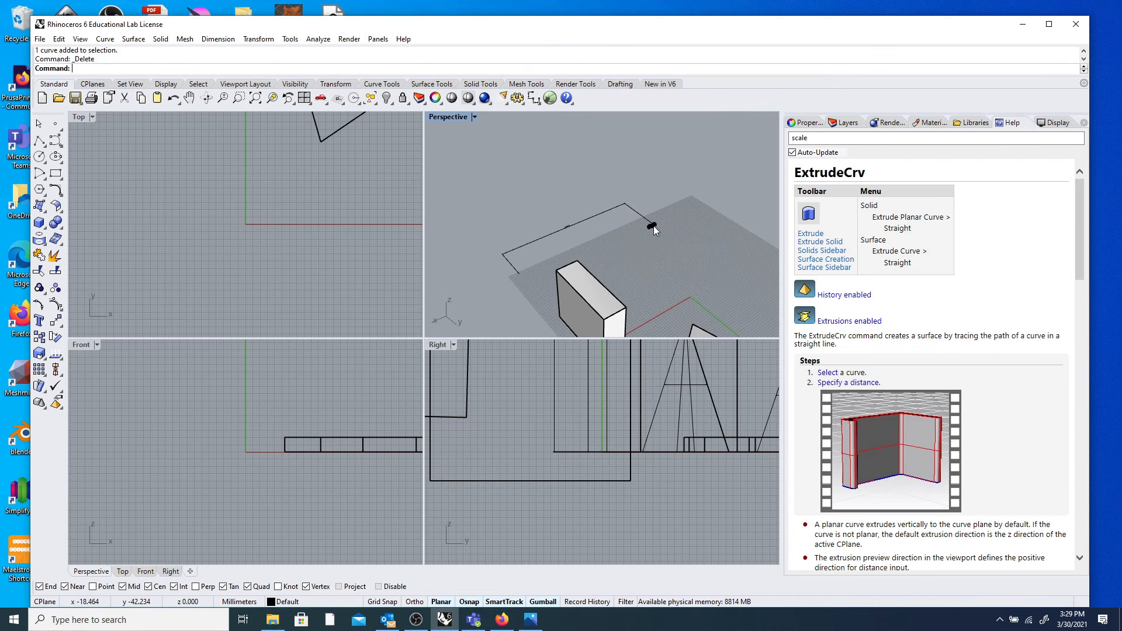
click(646, 219)
key(Delete)
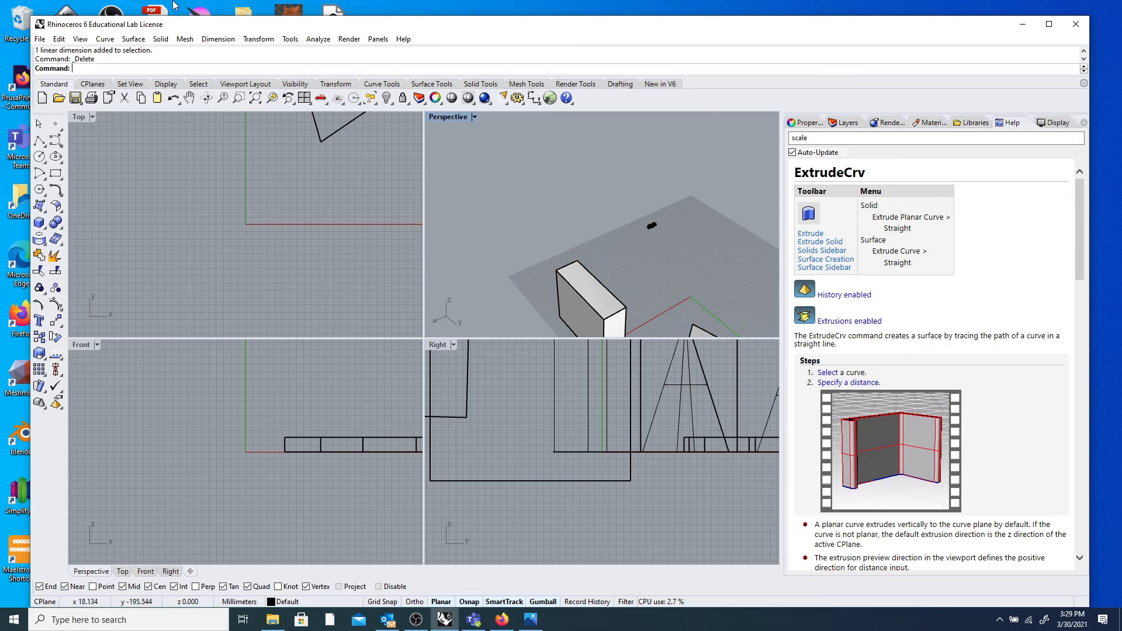
click(421, 621)
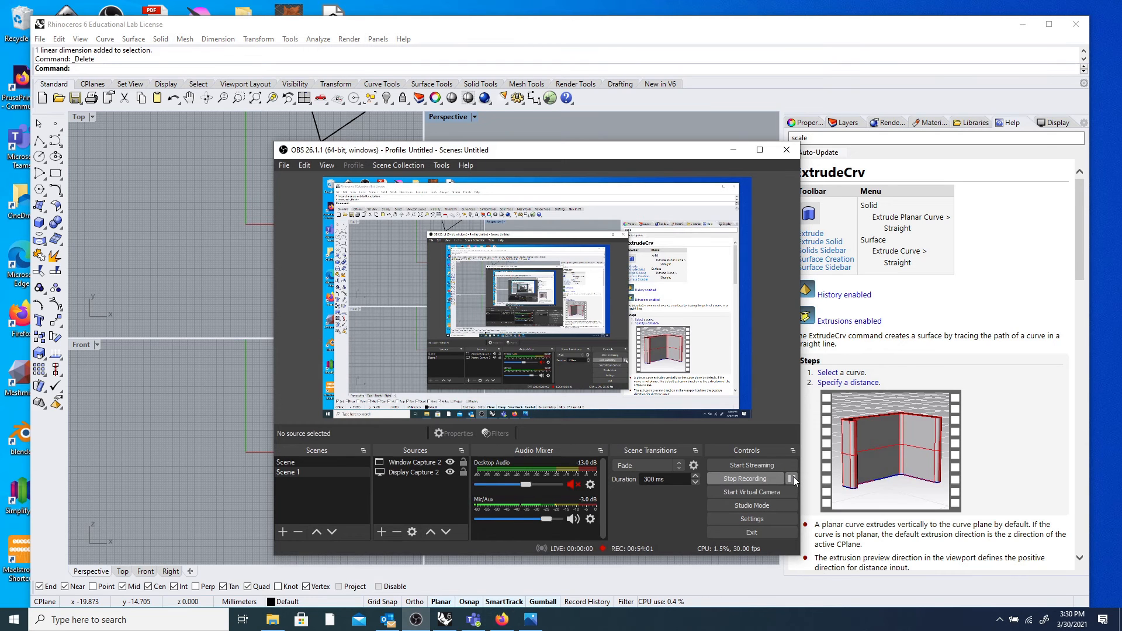
Pause the OBS recording, minimise OBS, maximise Rhino and finish placing the splopped objects.
click(792, 478)
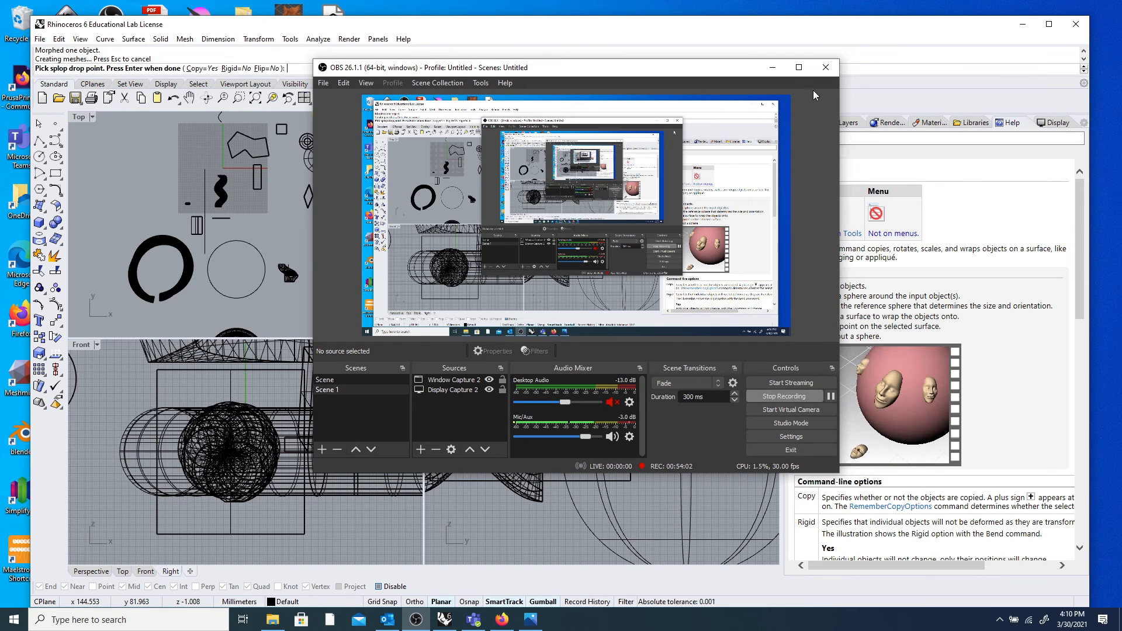
click(773, 67)
click(1050, 24)
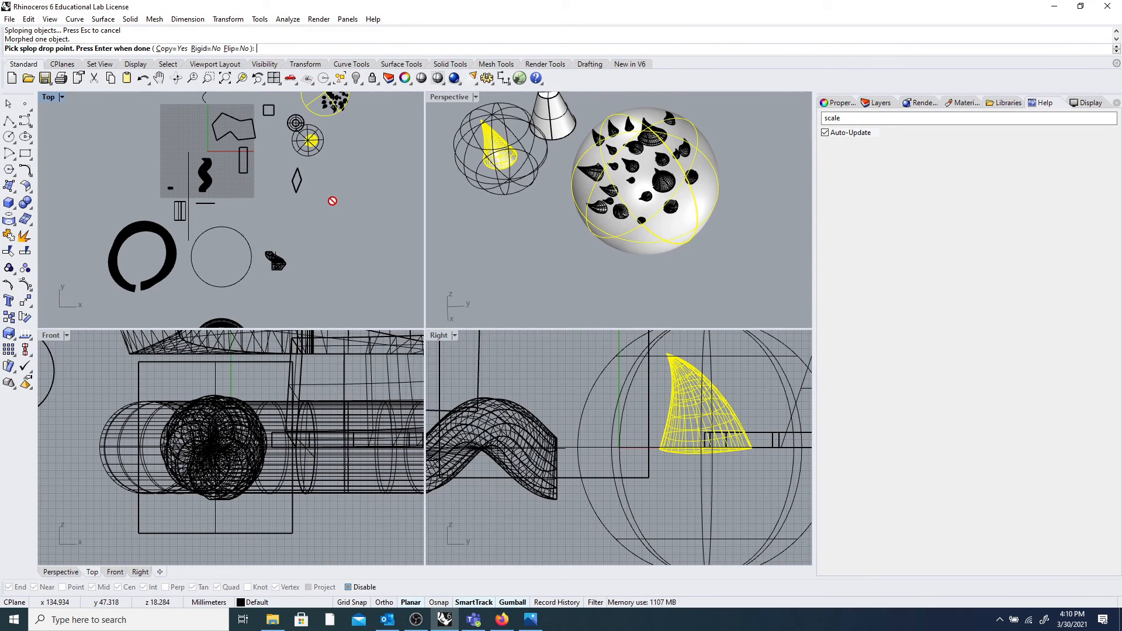
key(Return)
scroll(355, 214, down, 8)
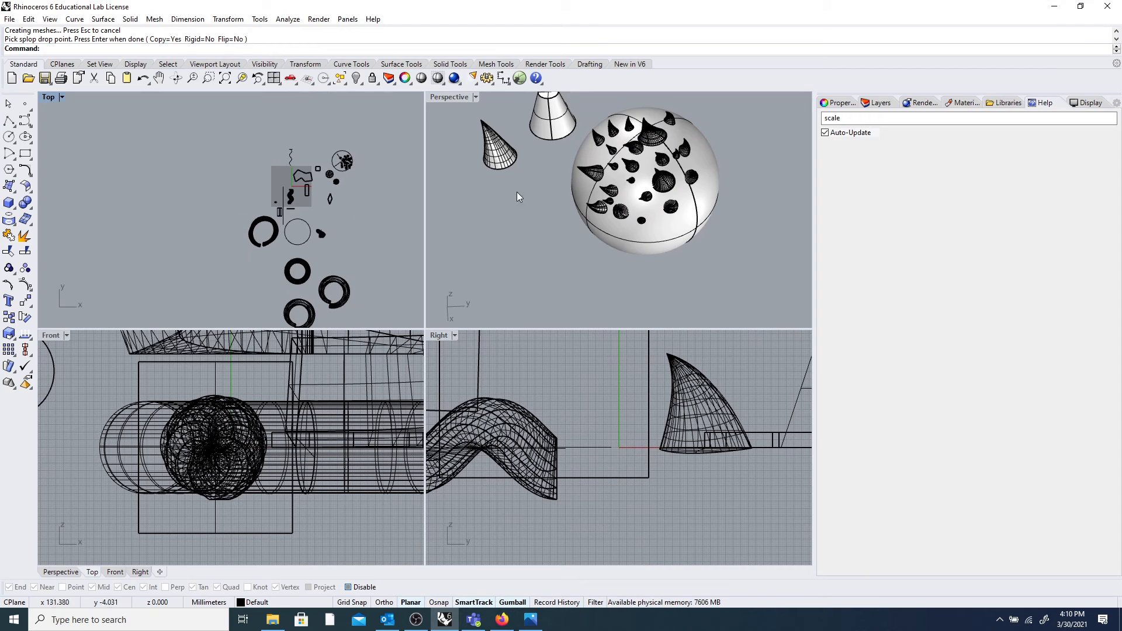
Window-select every object in the scene and hide them all.
scroll(561, 186, down, 10)
scroll(562, 186, down, 7)
right_drag(518, 177, 711, 171)
scroll(600, 219, up, 8)
right_drag(595, 225, 687, 228)
scroll(742, 212, up, 14)
scroll(738, 210, down, 5)
scroll(567, 147, down, 20)
right_drag(544, 145, 579, 153)
drag(531, 117, 718, 221)
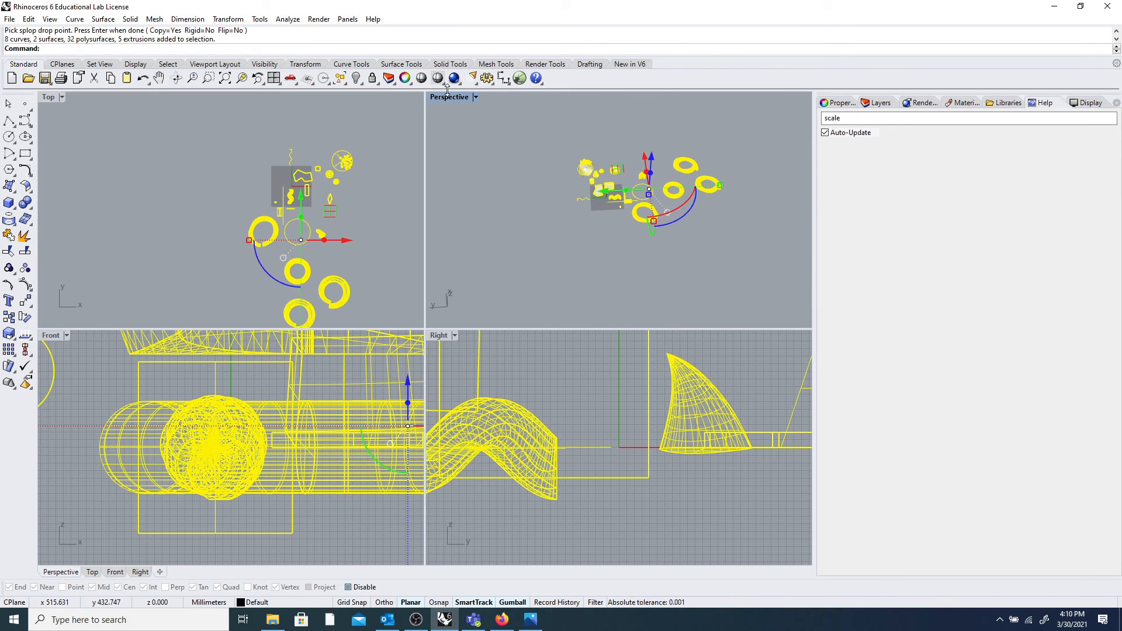
click(356, 78)
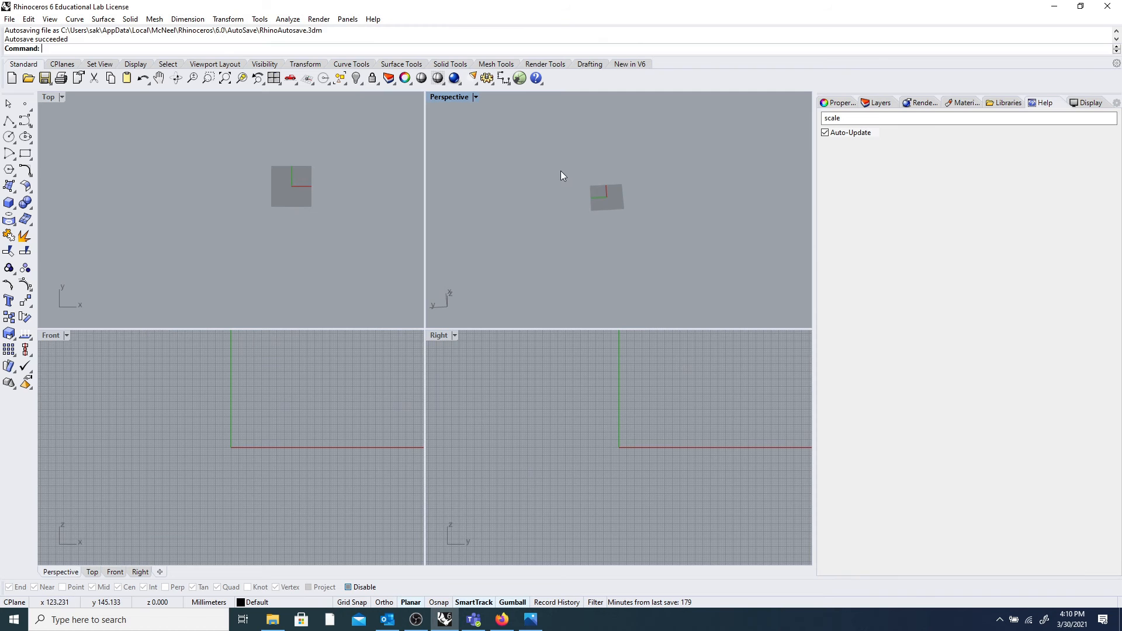
Reset the viewports with 4View and maximise the Perspective view.
scroll(627, 199, up, 3)
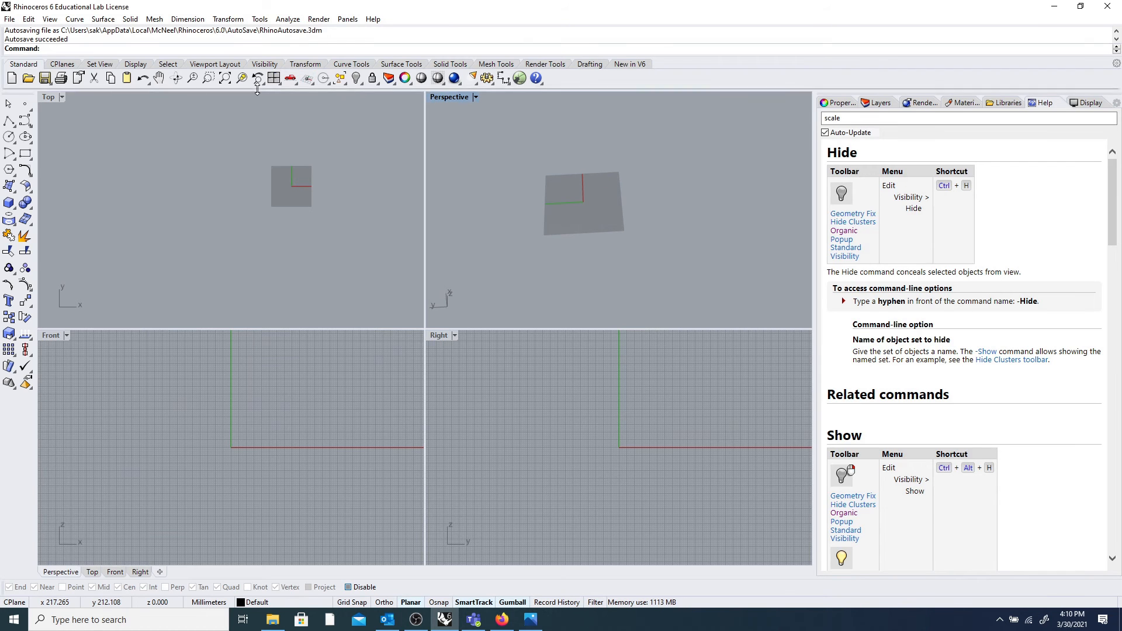
click(274, 78)
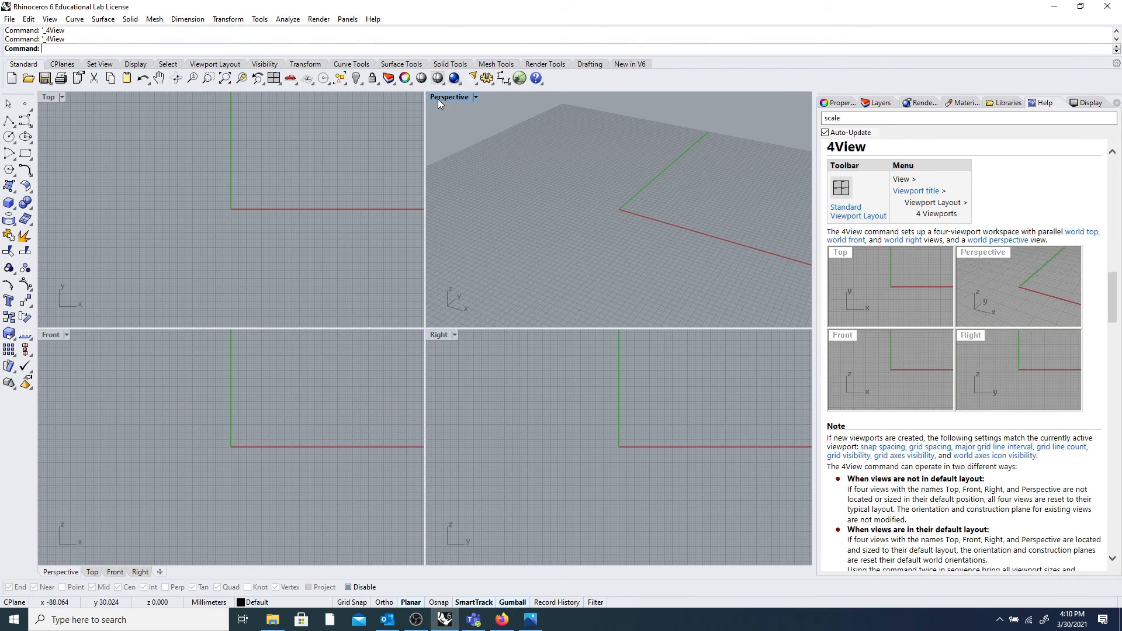
double_click(439, 98)
right_drag(417, 250, 408, 254)
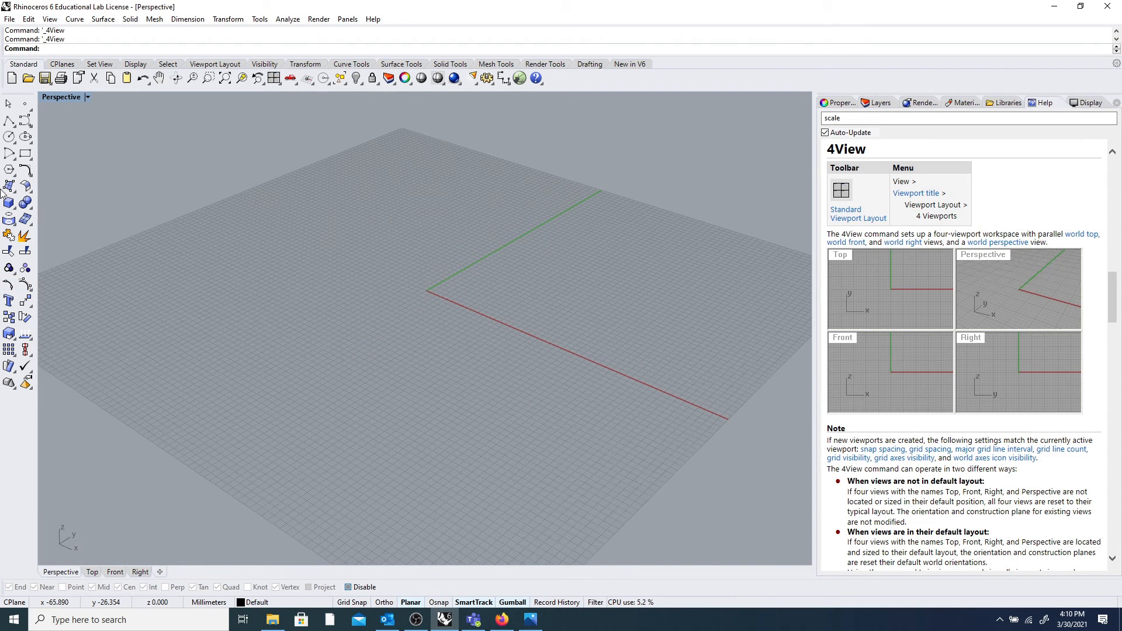
Start the Star polygon tool from the left toolbar's polygon flyout.
click(8, 136)
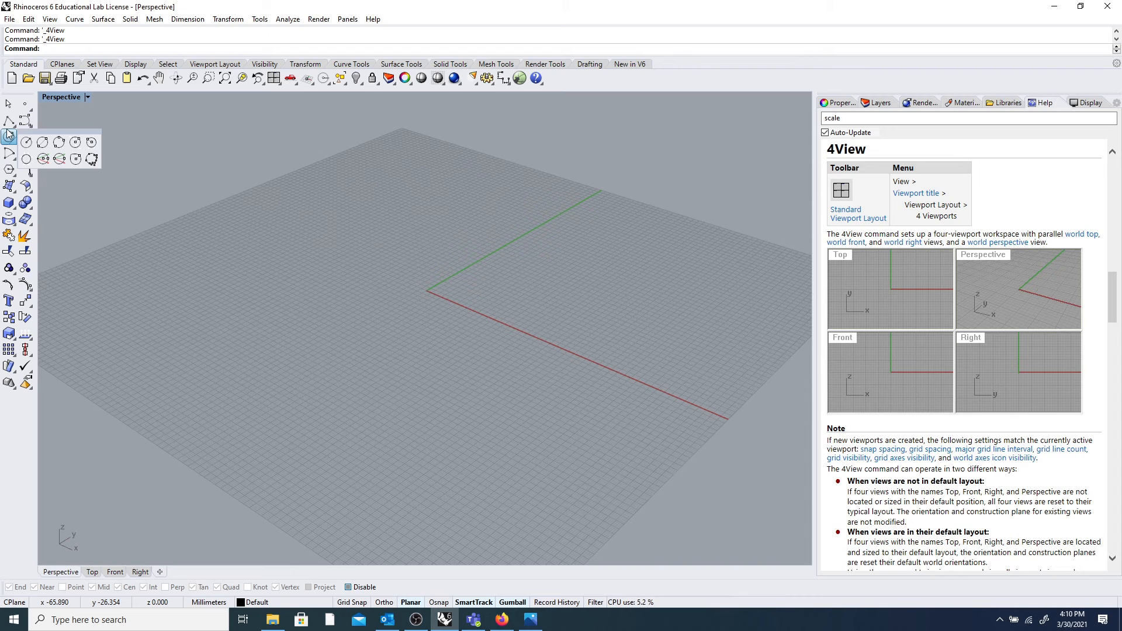
click(11, 171)
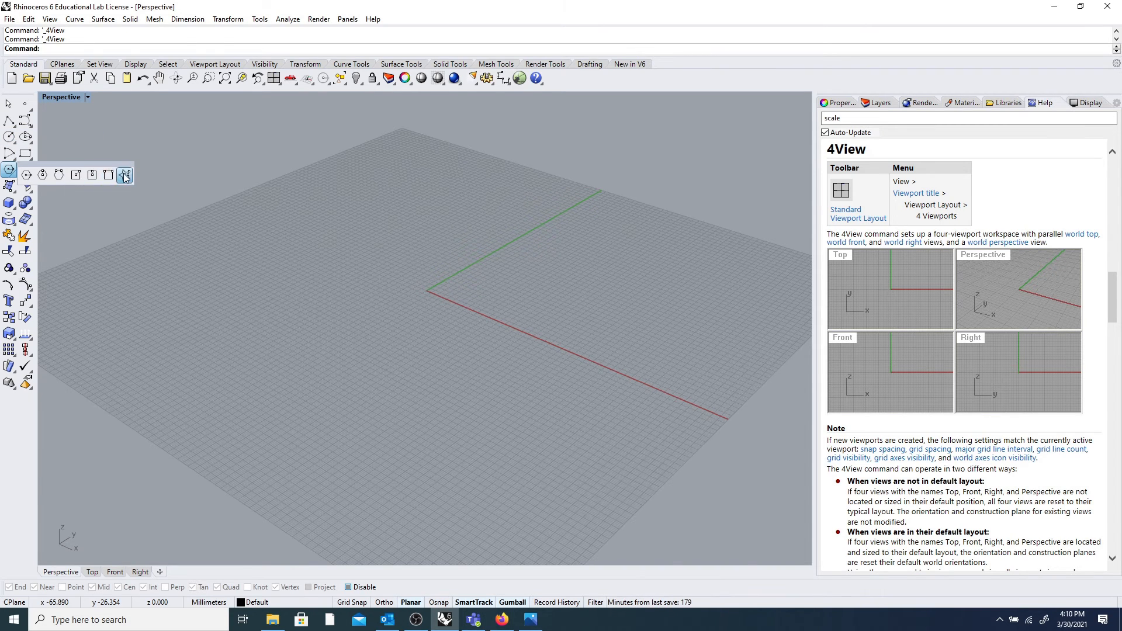
click(125, 175)
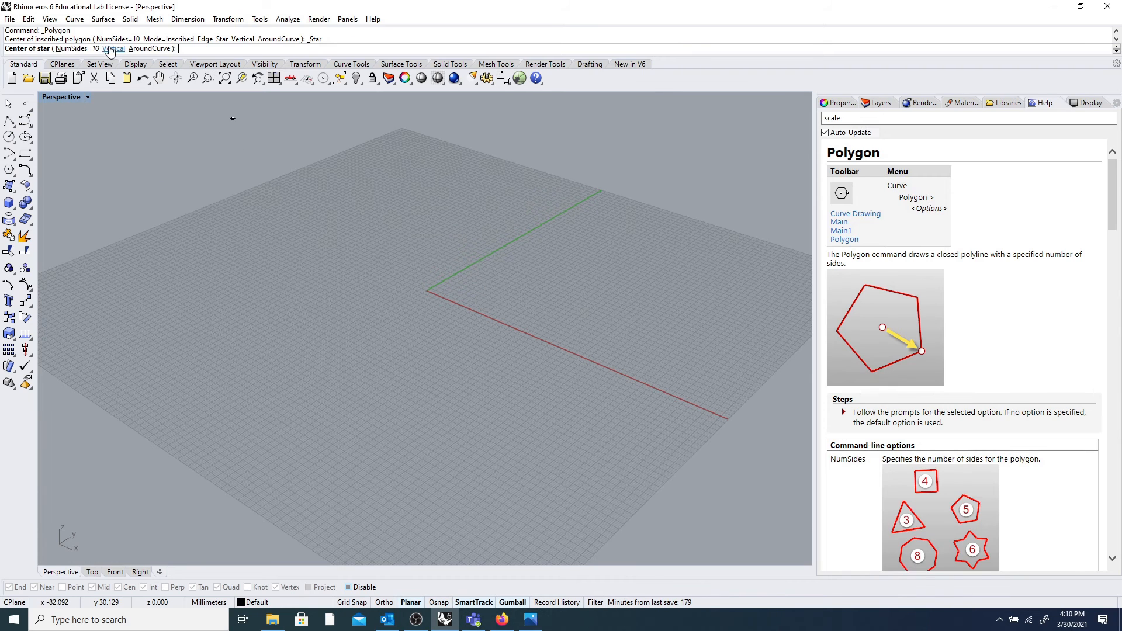
Draw a five-pointed star near the grid origin.
click(73, 48)
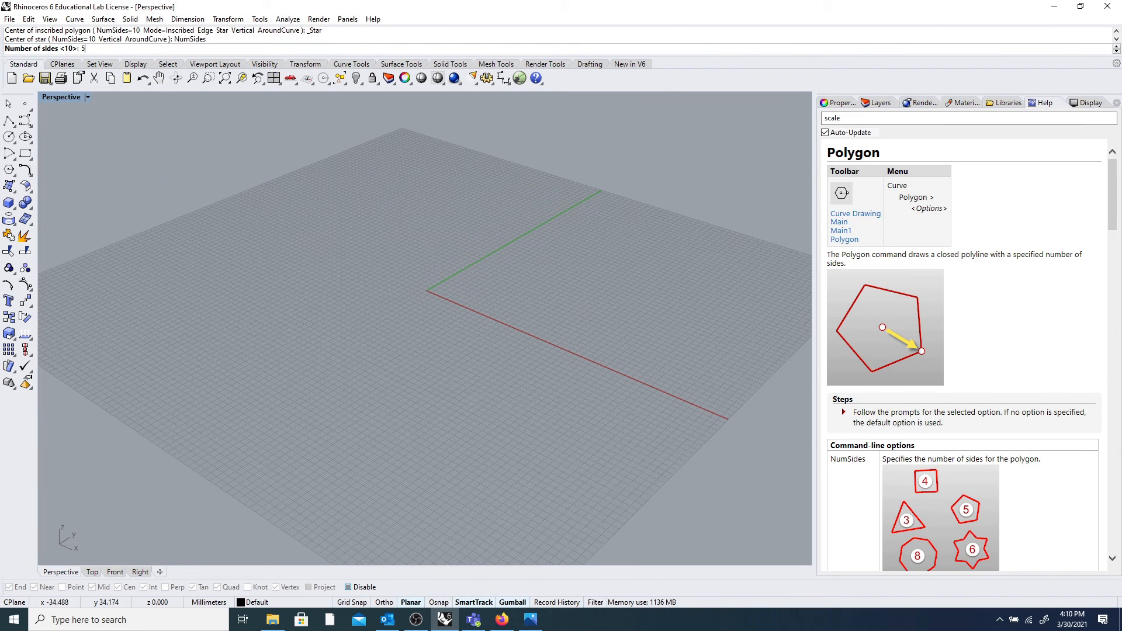
text(5)
key(Return)
click(395, 272)
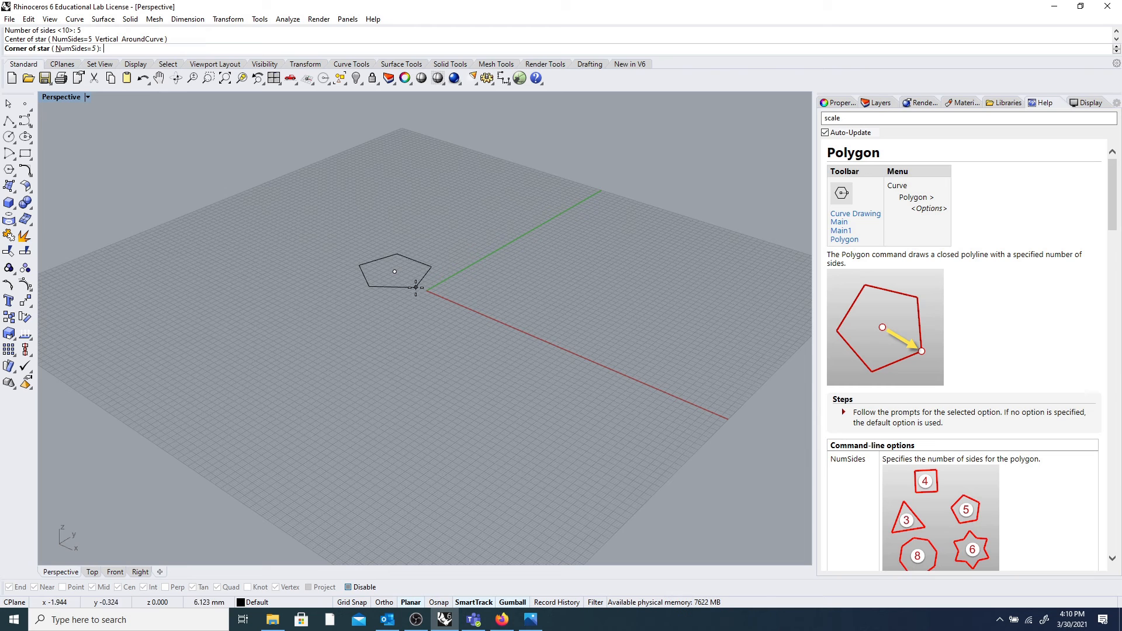
click(383, 304)
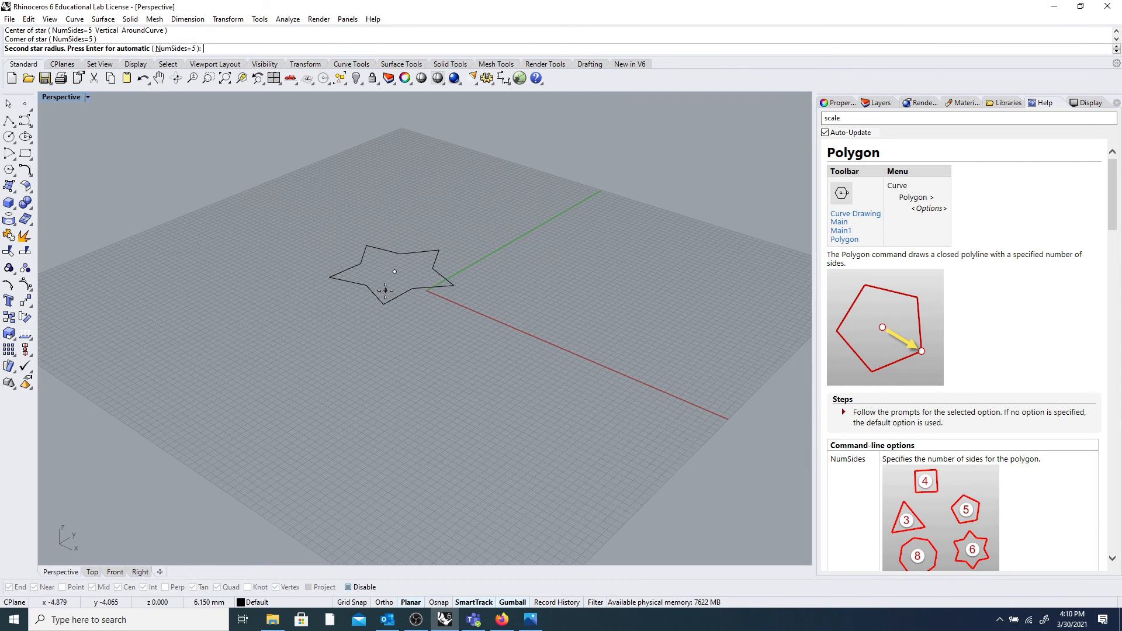
click(387, 291)
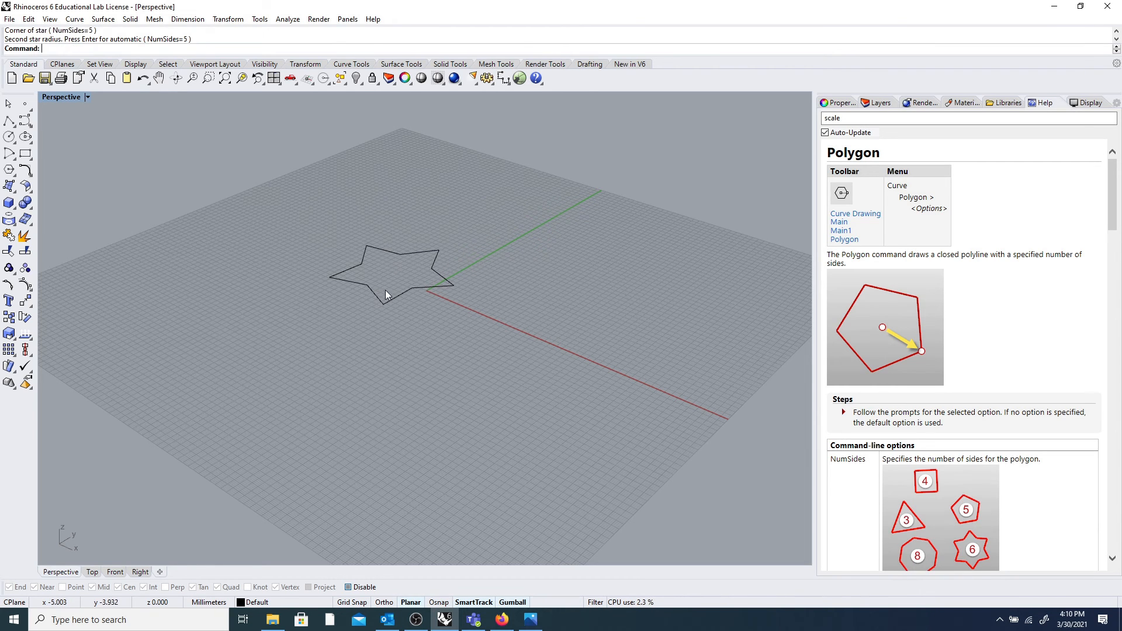
click(390, 257)
click(492, 197)
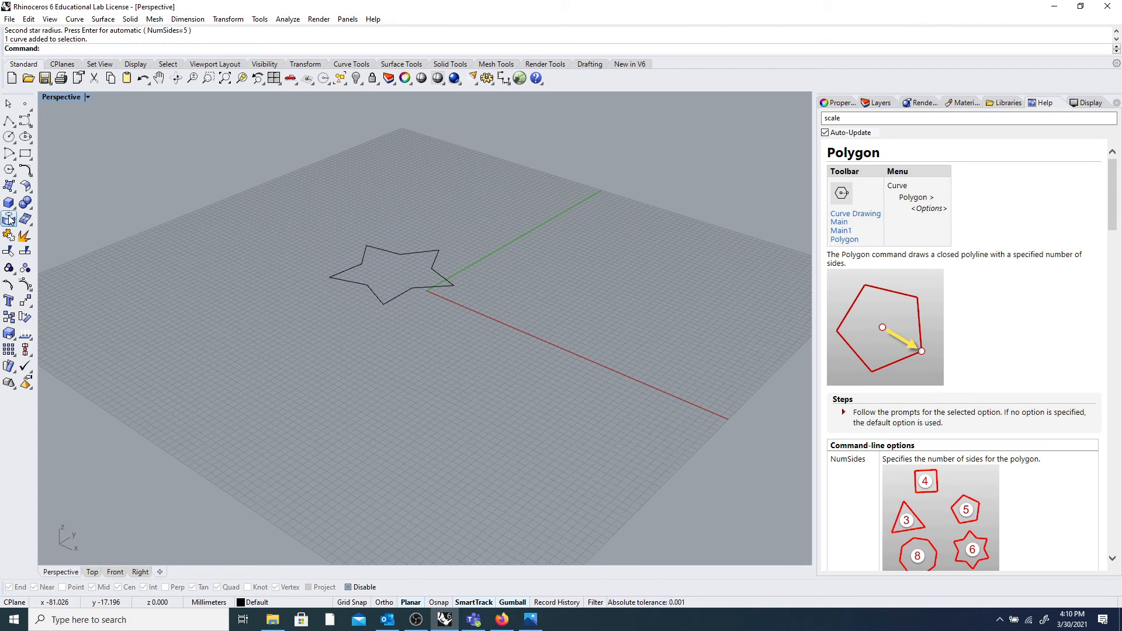
Draw a larger eight-pointed star to the right of the first one.
click(9, 170)
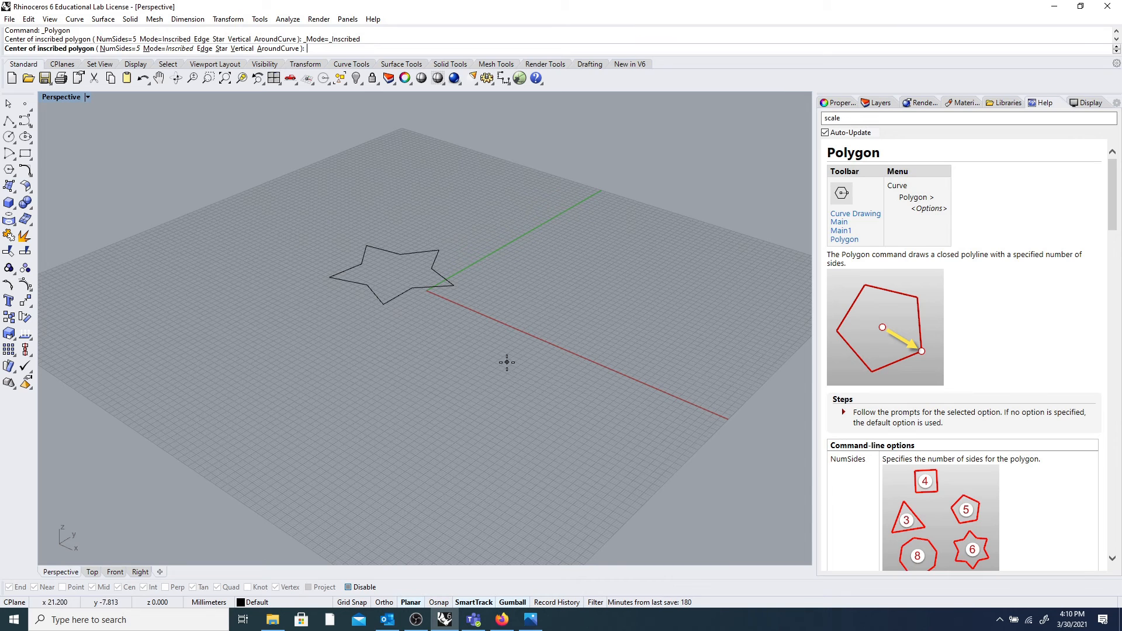
click(10, 171)
click(121, 176)
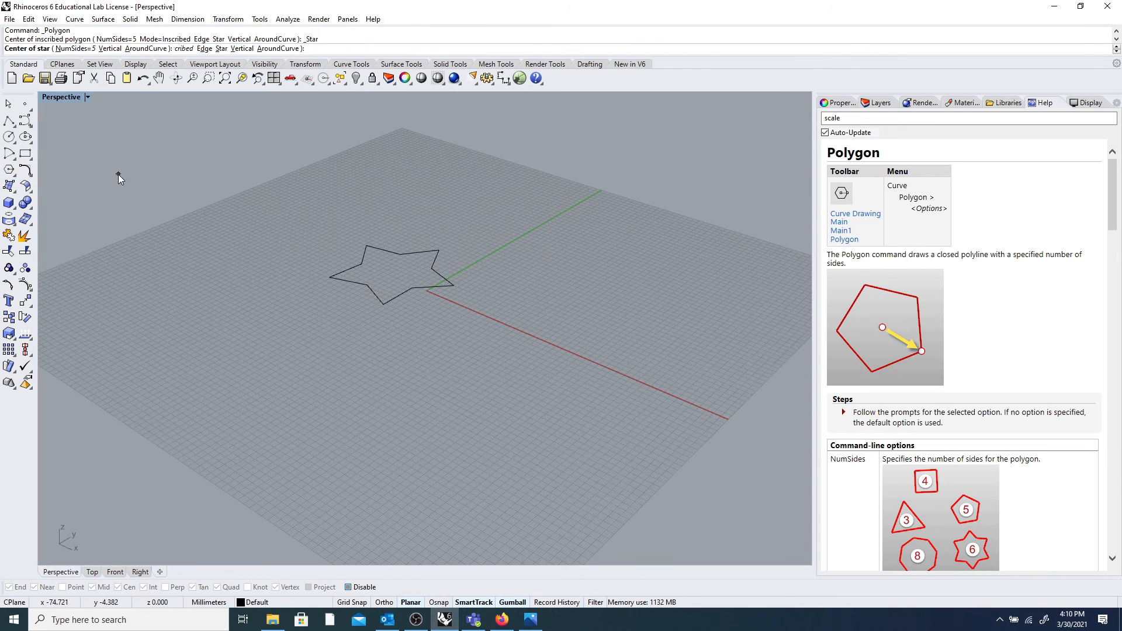
click(65, 48)
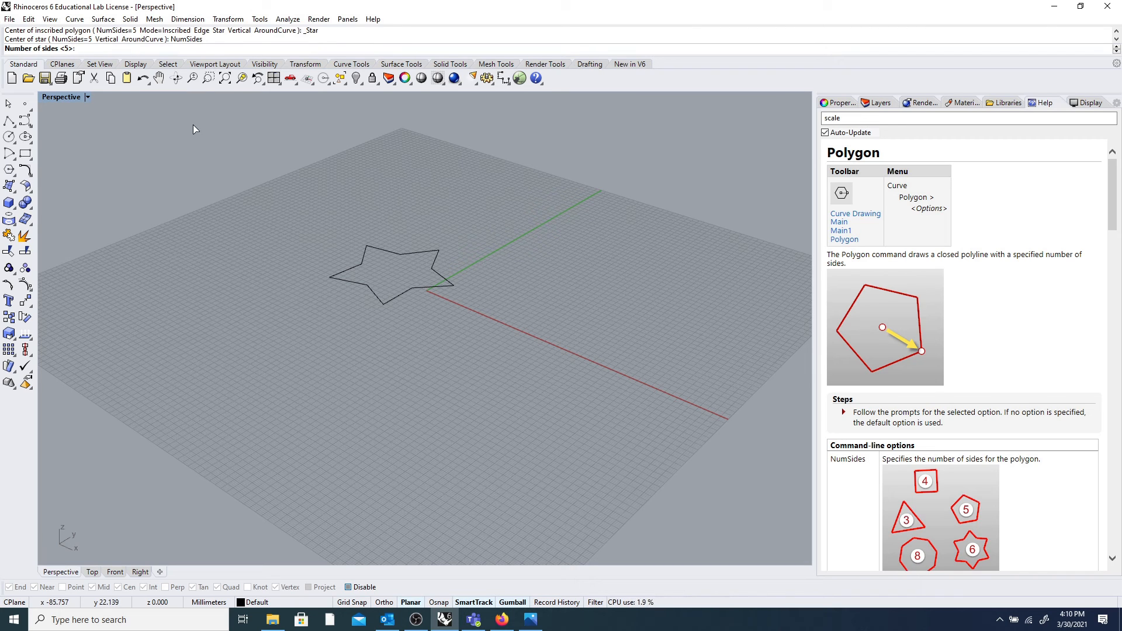
text(8)
key(Return)
click(572, 280)
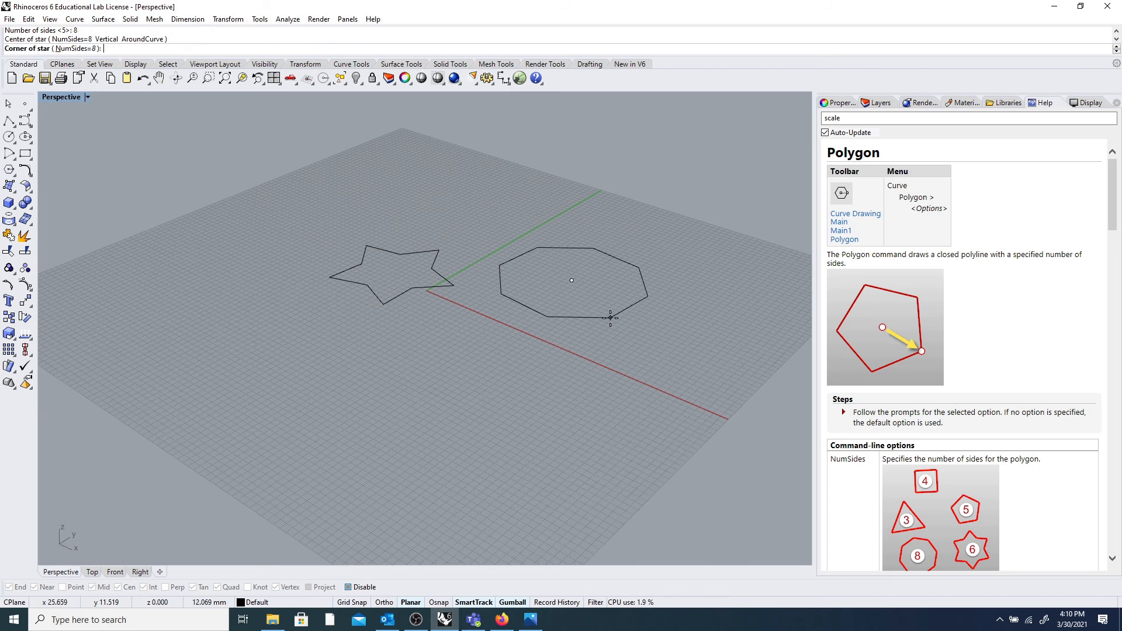
click(611, 319)
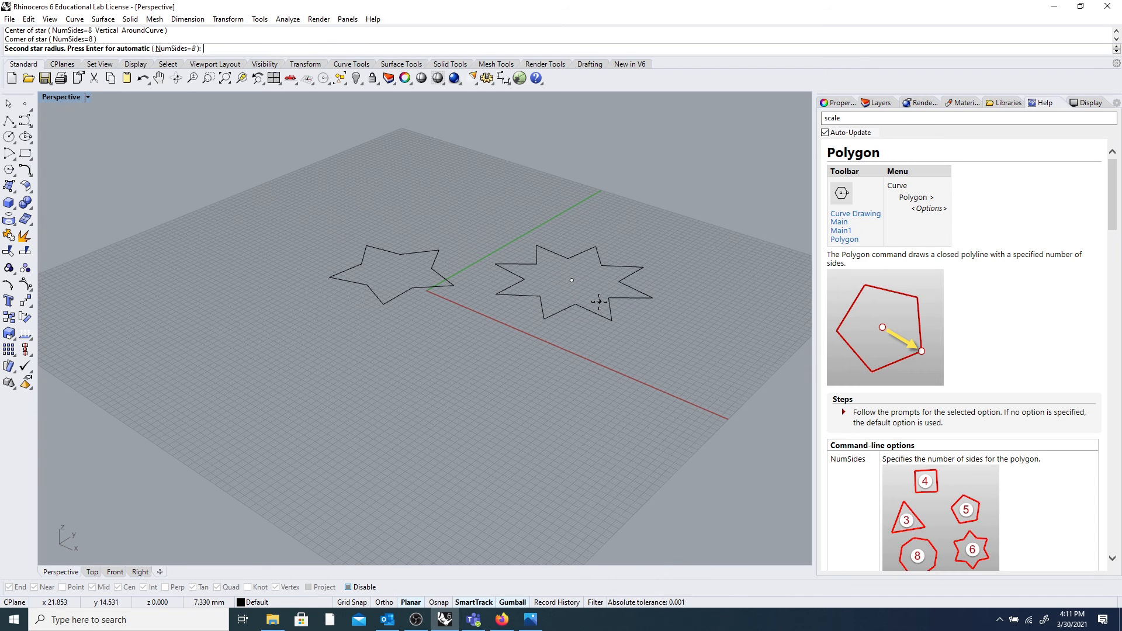
click(599, 302)
right_drag(599, 301, 542, 273)
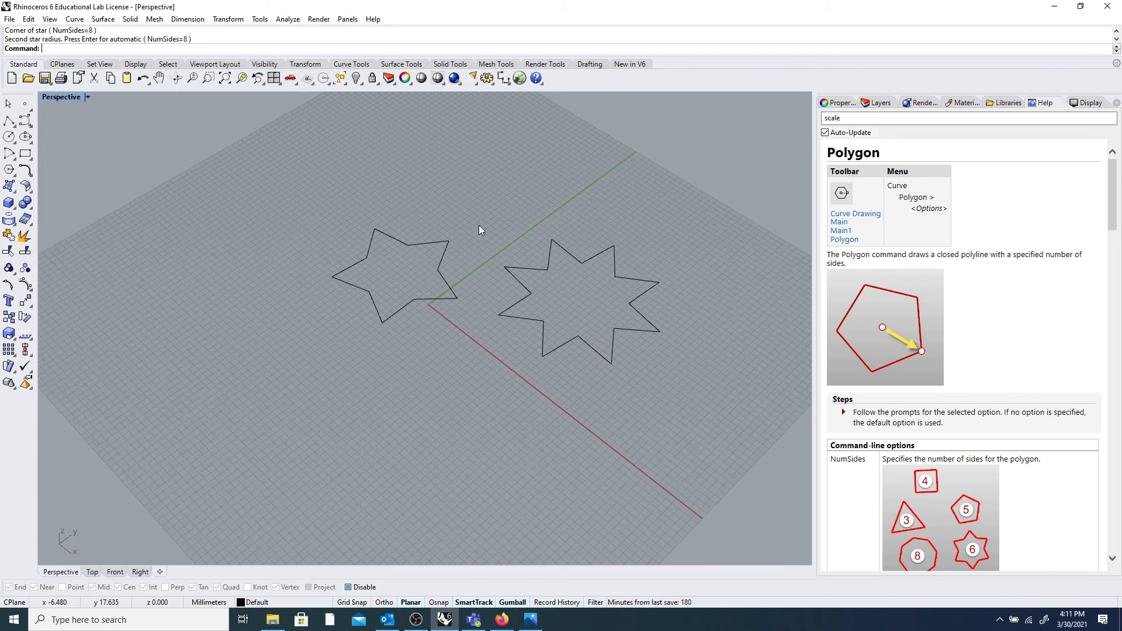
text(Ext)
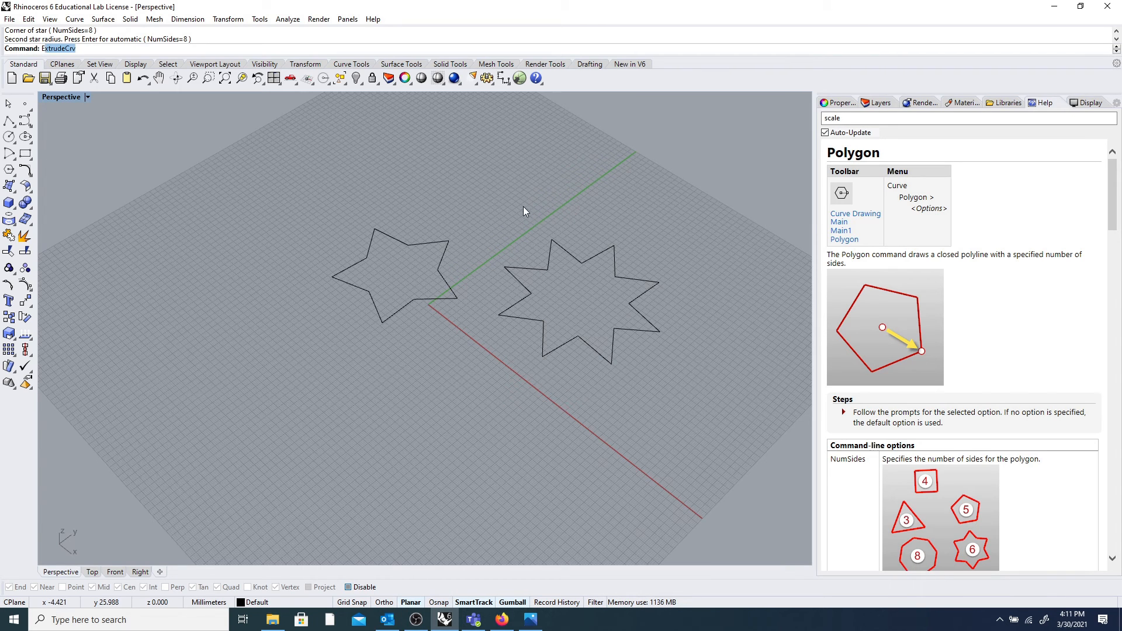
text(rude)
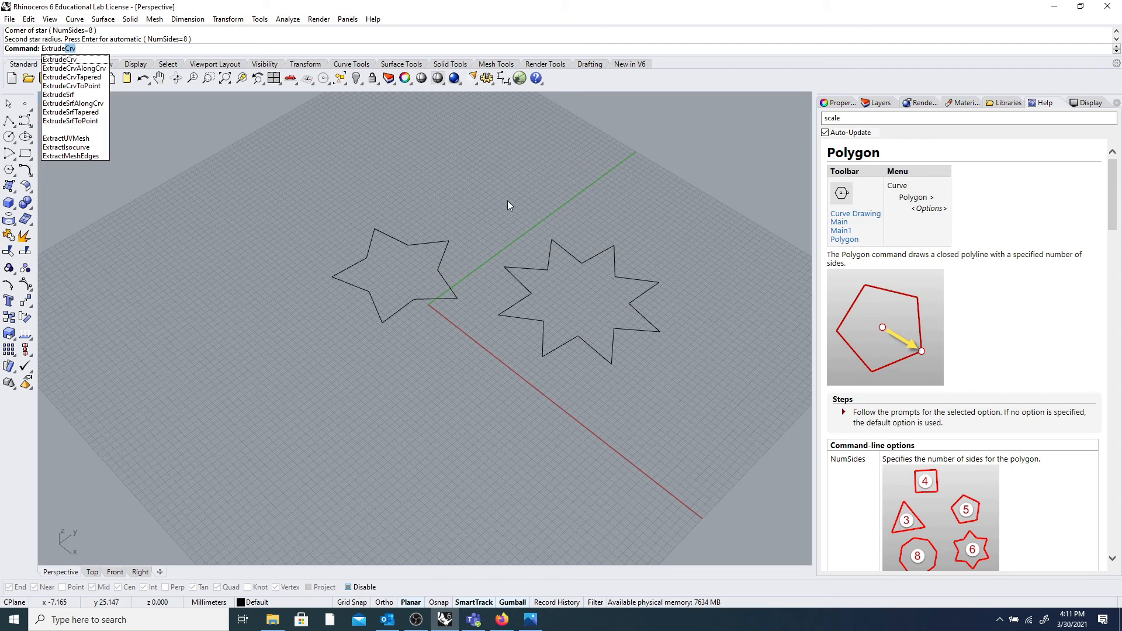
Extrude the five-point star curve to a picked height, forming a solid star prism.
click(92, 61)
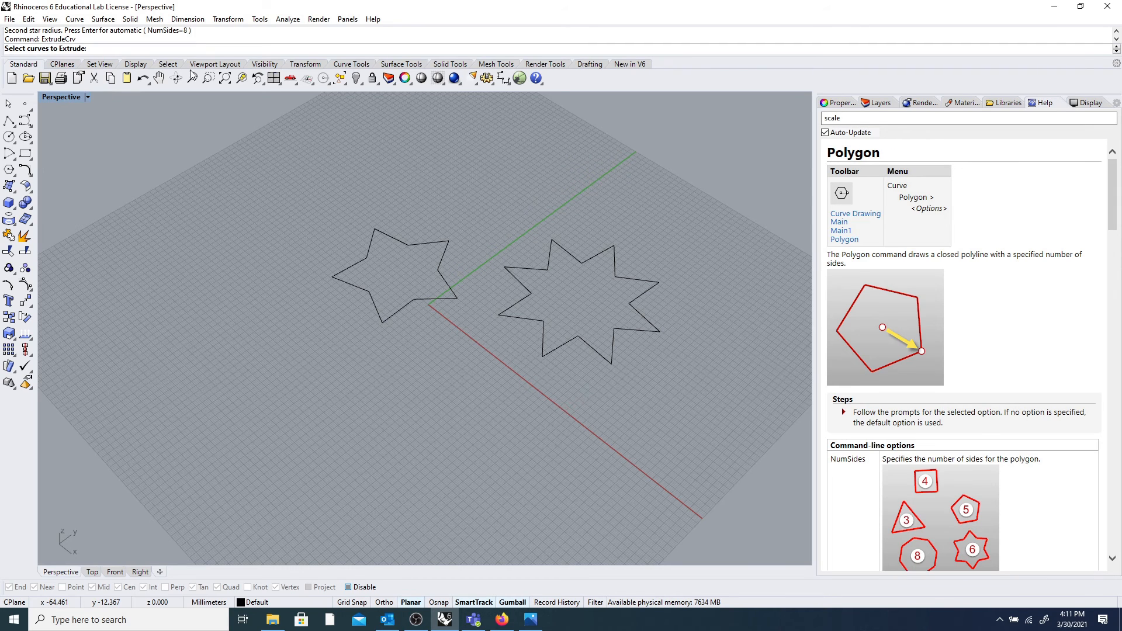
click(412, 239)
key(Return)
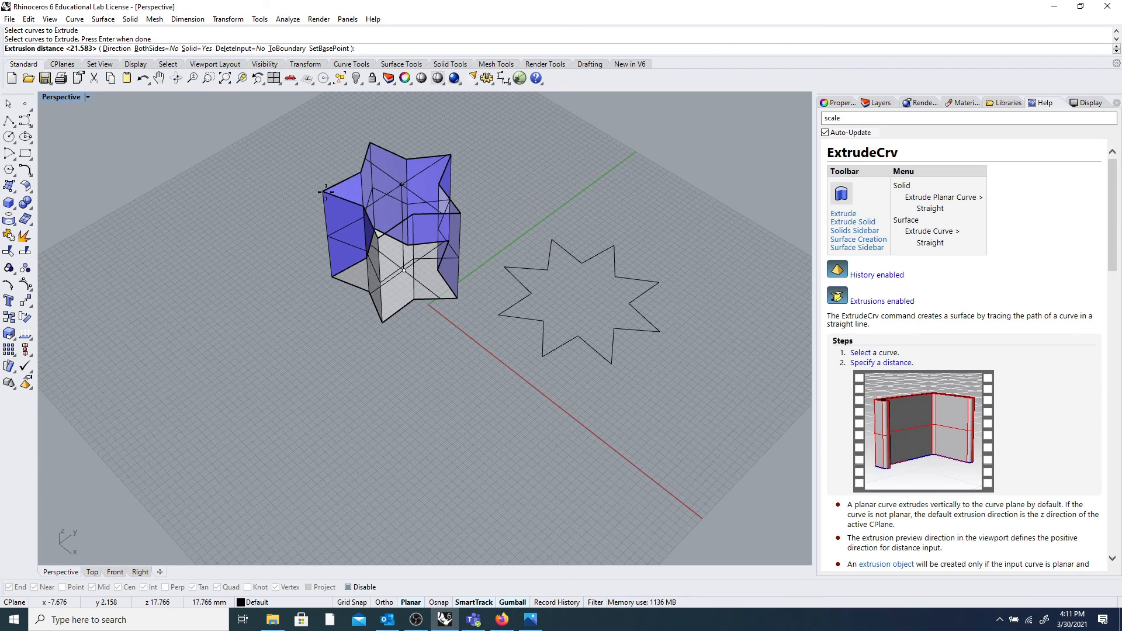
click(326, 192)
mouse_move(326, 195)
right_down()
mouse_move(326, 213)
mouse_move(243, 151)
mouse_move(493, 196)
mouse_move(476, 201)
right_up()
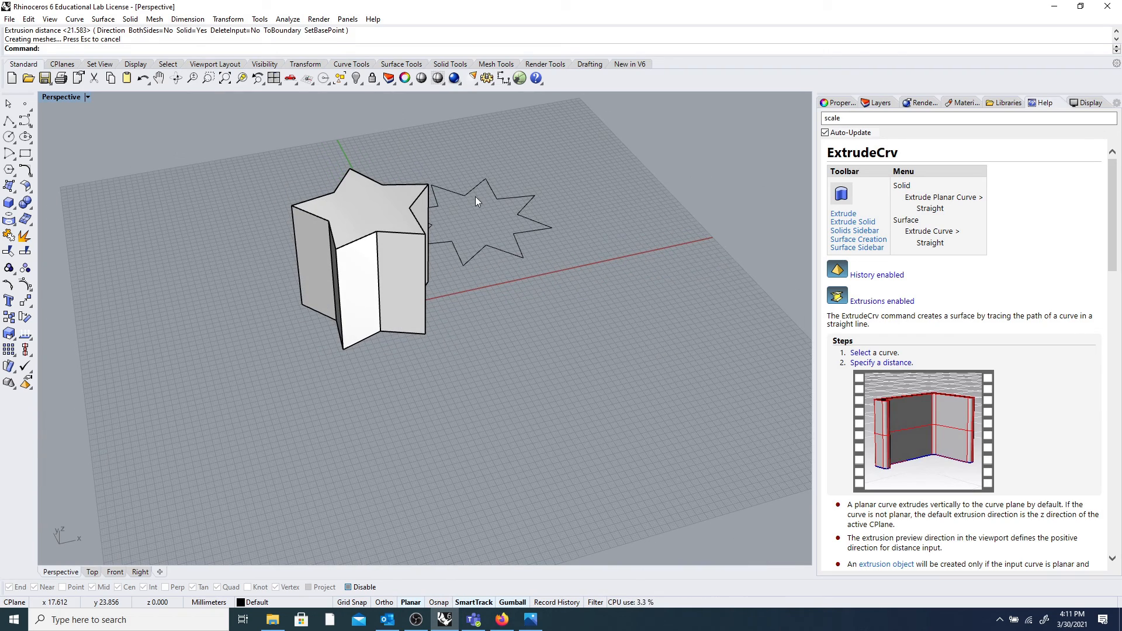
scroll(475, 196, down, 5)
scroll(555, 237, up, 5)
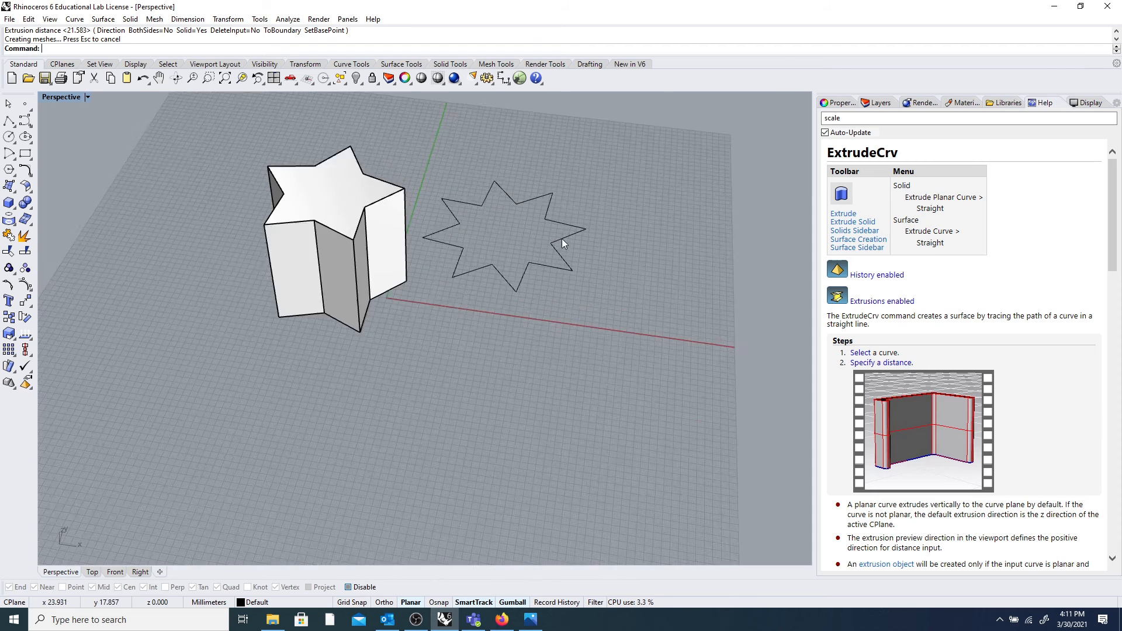
click(559, 257)
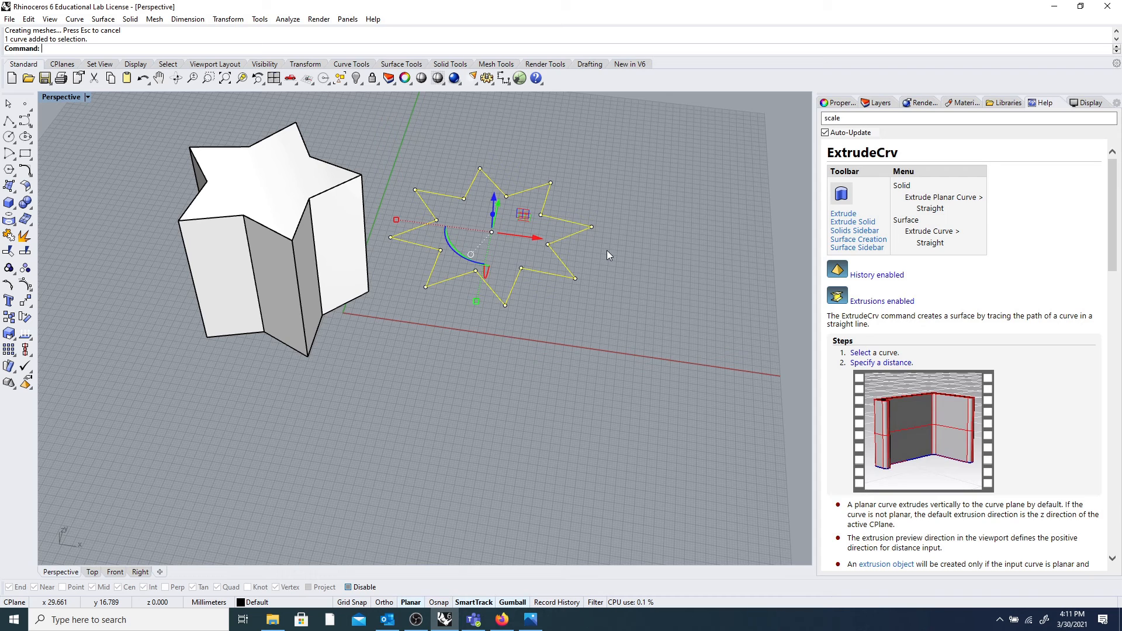
click(622, 167)
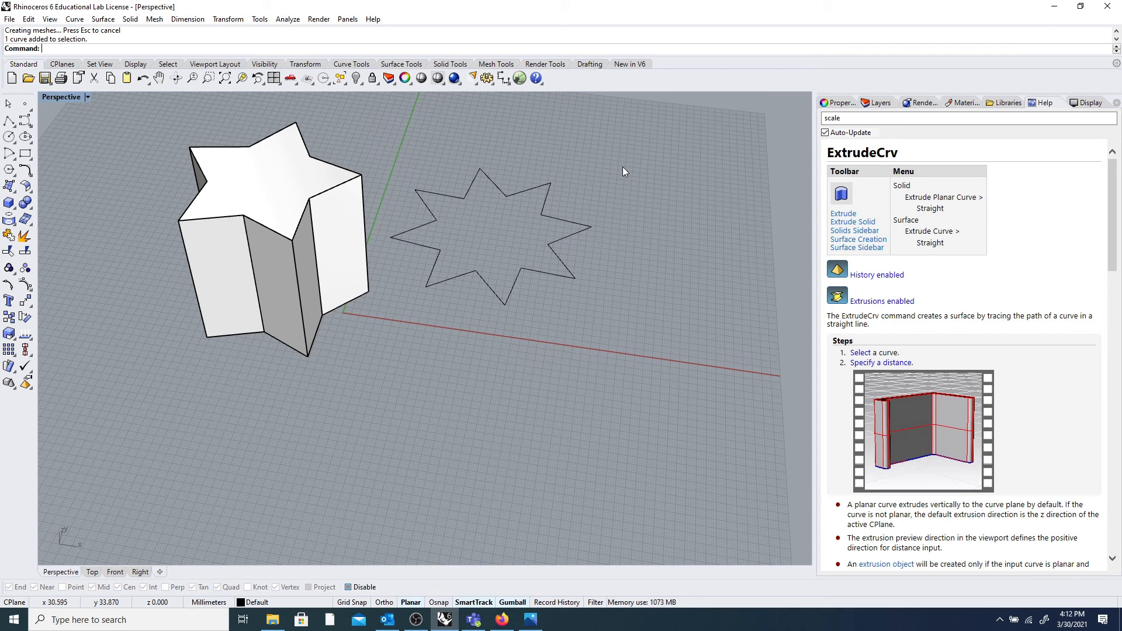
Pull the eight-point star up into walls with the Gumball, then undo it.
click(549, 185)
right_drag(521, 167, 519, 177)
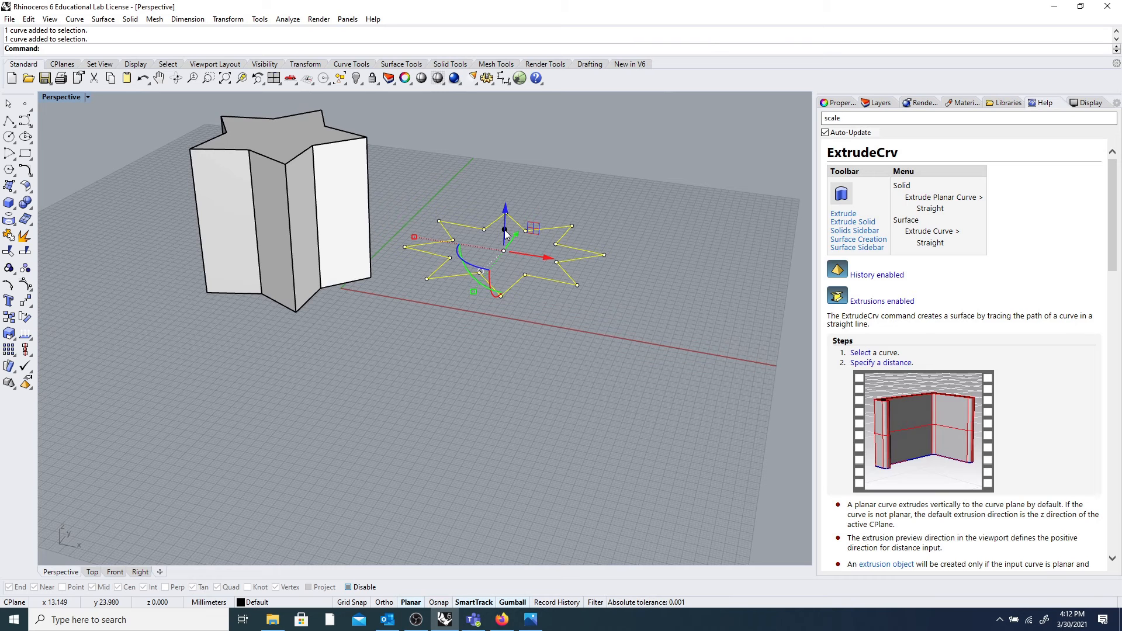
drag(505, 234, 511, 167)
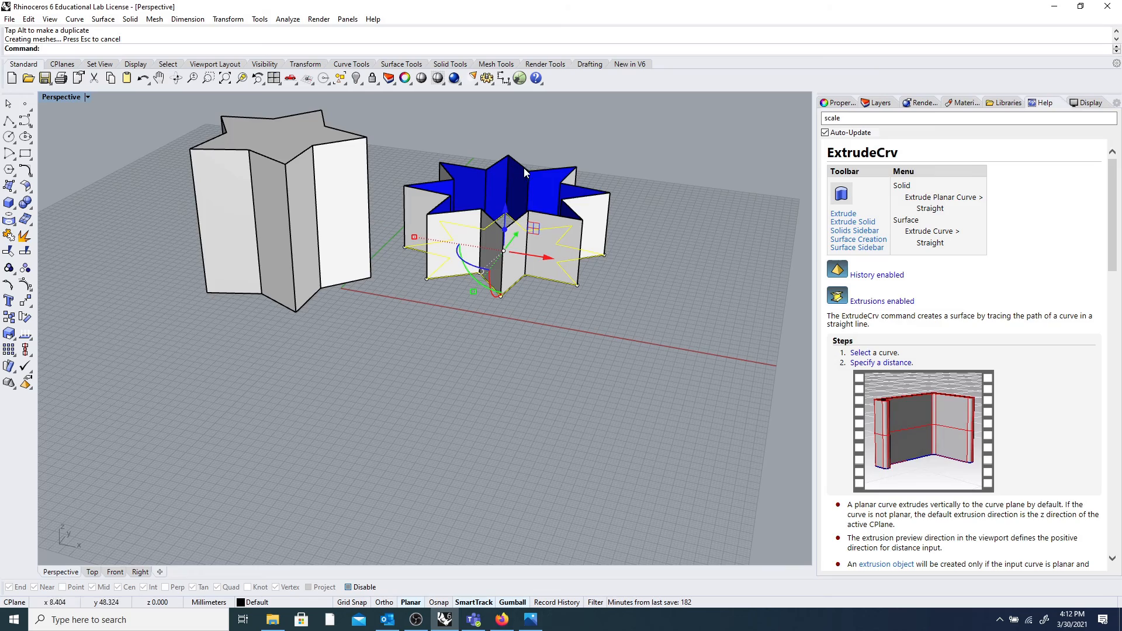
right_drag(526, 167, 537, 217)
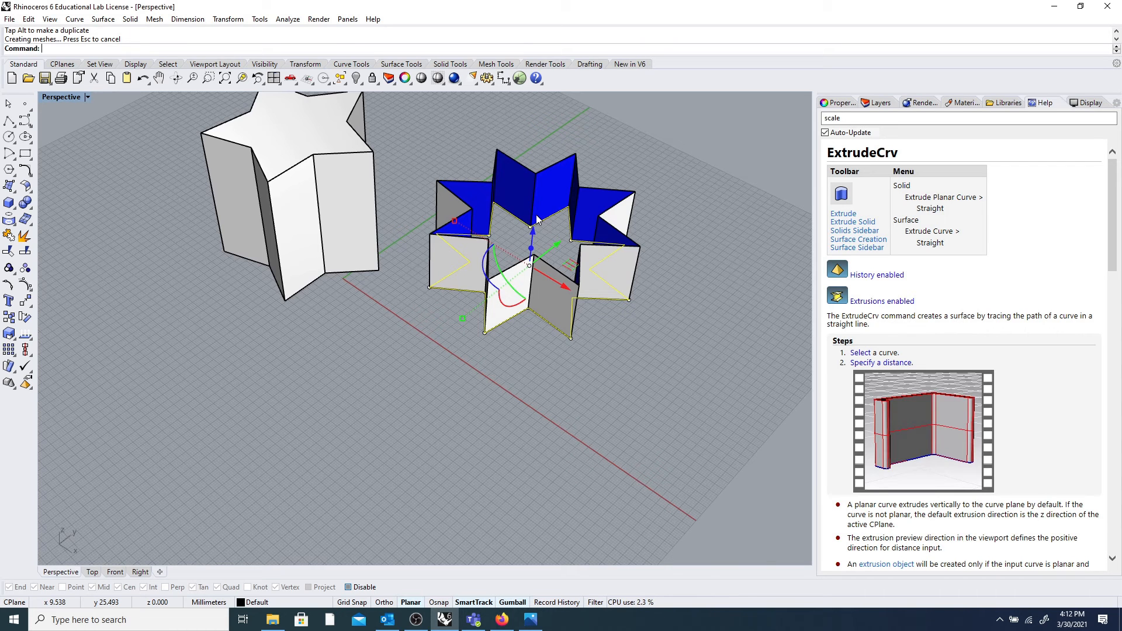
key(ctrl+z)
Pull the eight-point star up into open star walls again and check both stars.
right_drag(547, 260, 483, 276)
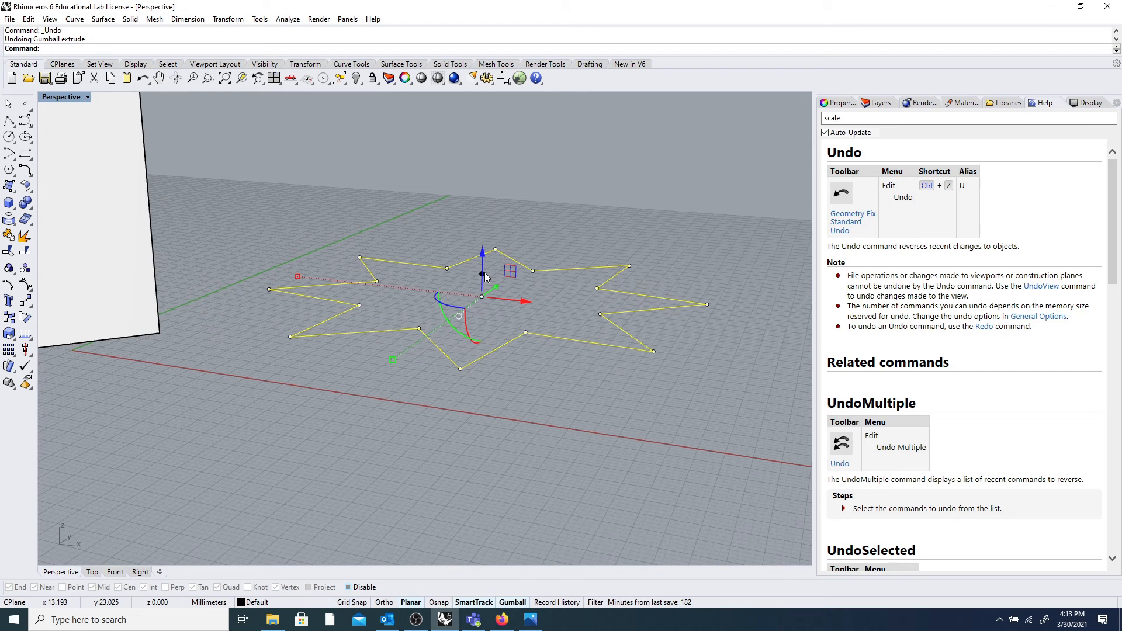
drag(485, 275, 502, 146)
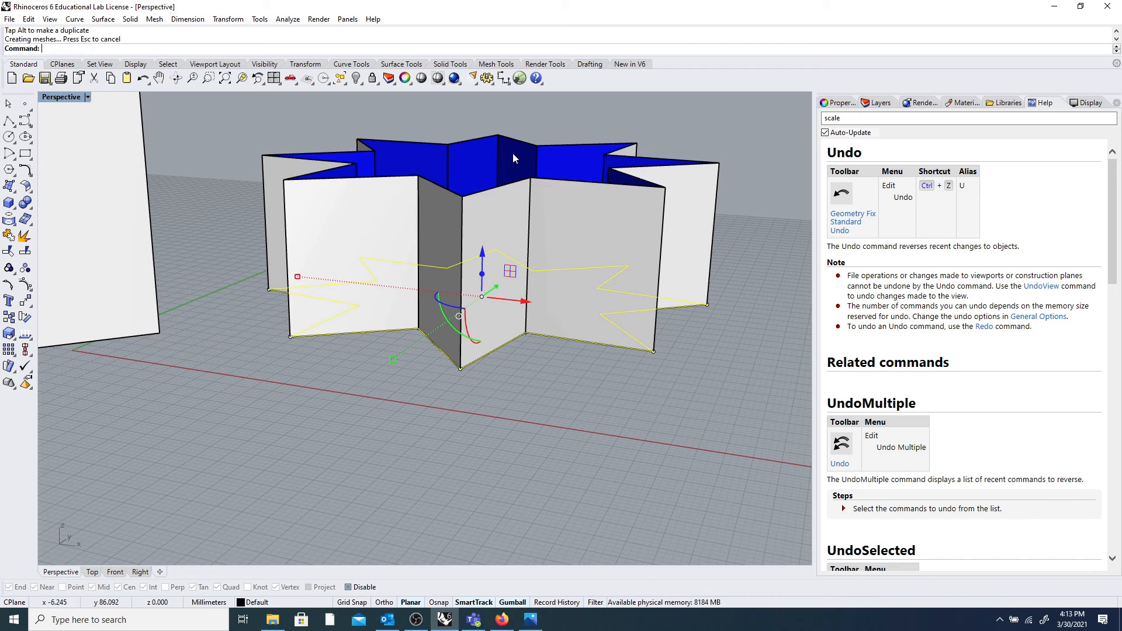
right_drag(549, 167, 532, 257)
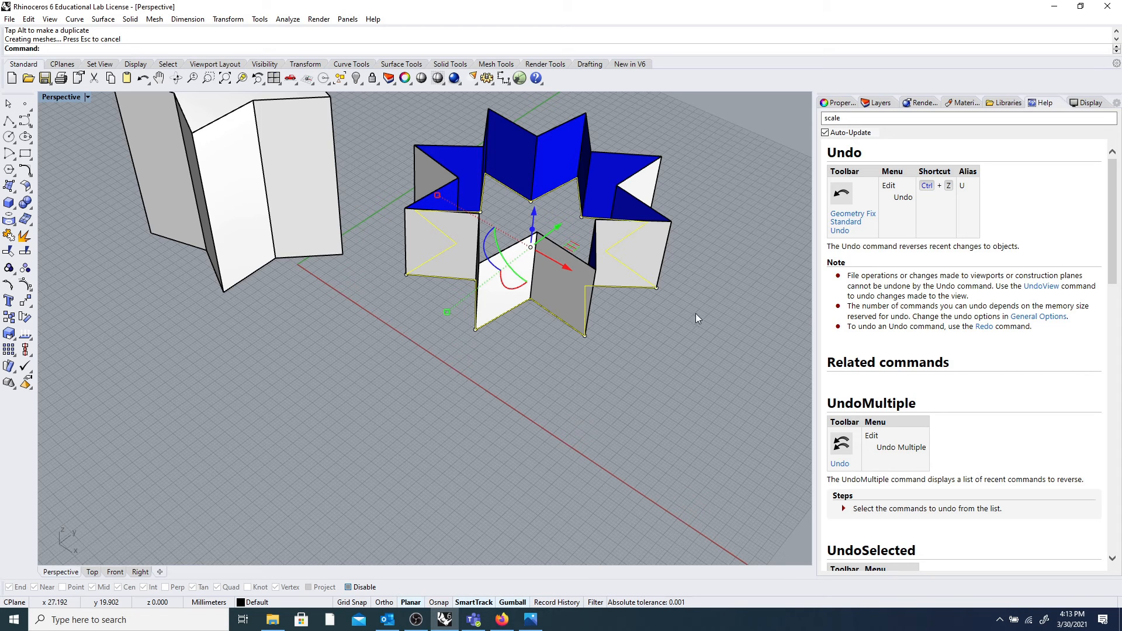
click(701, 213)
scroll(685, 212, down, 5)
scroll(664, 219, up, 3)
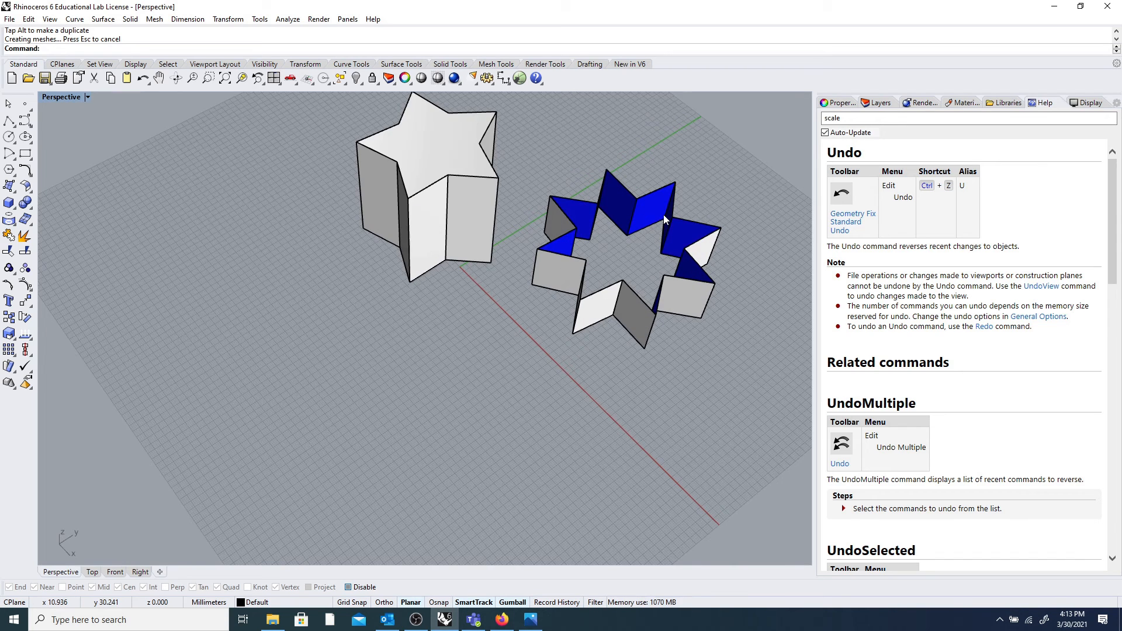
right_drag(672, 196, 675, 176)
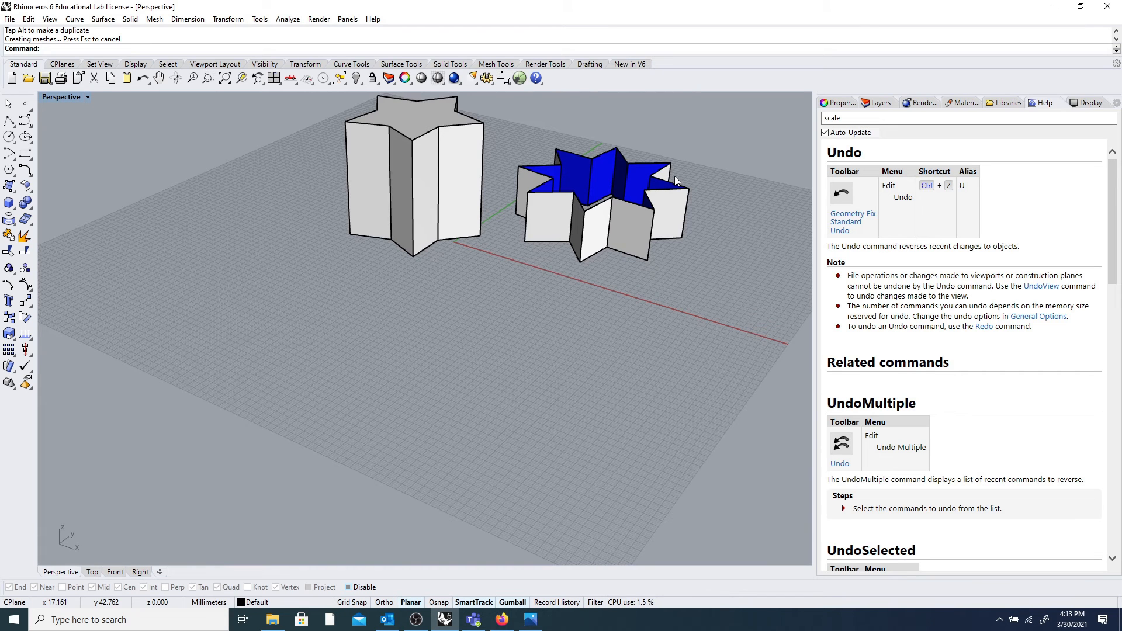
right_drag(699, 168, 672, 192)
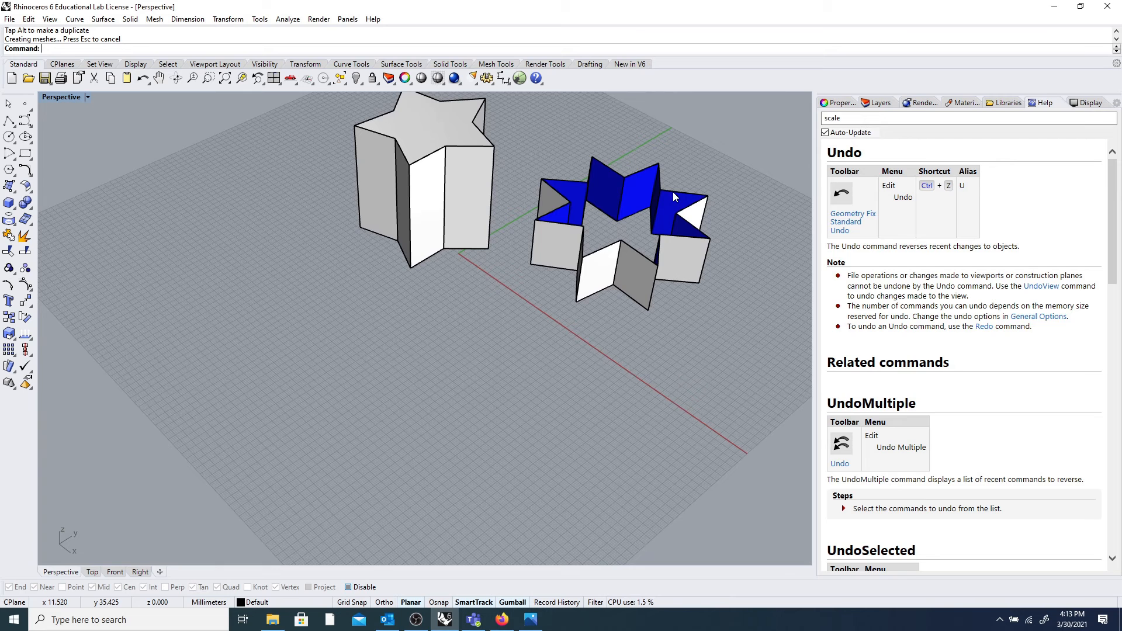
click(637, 183)
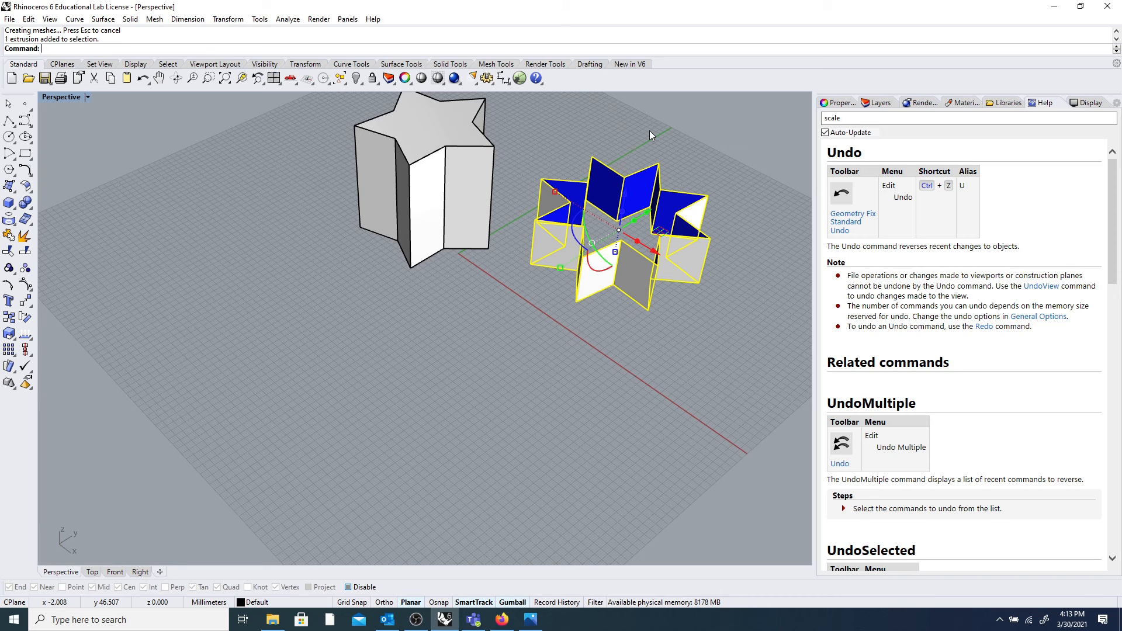
Cap the open star extrusion and view the solid's object properties.
text(cap)
key(Return)
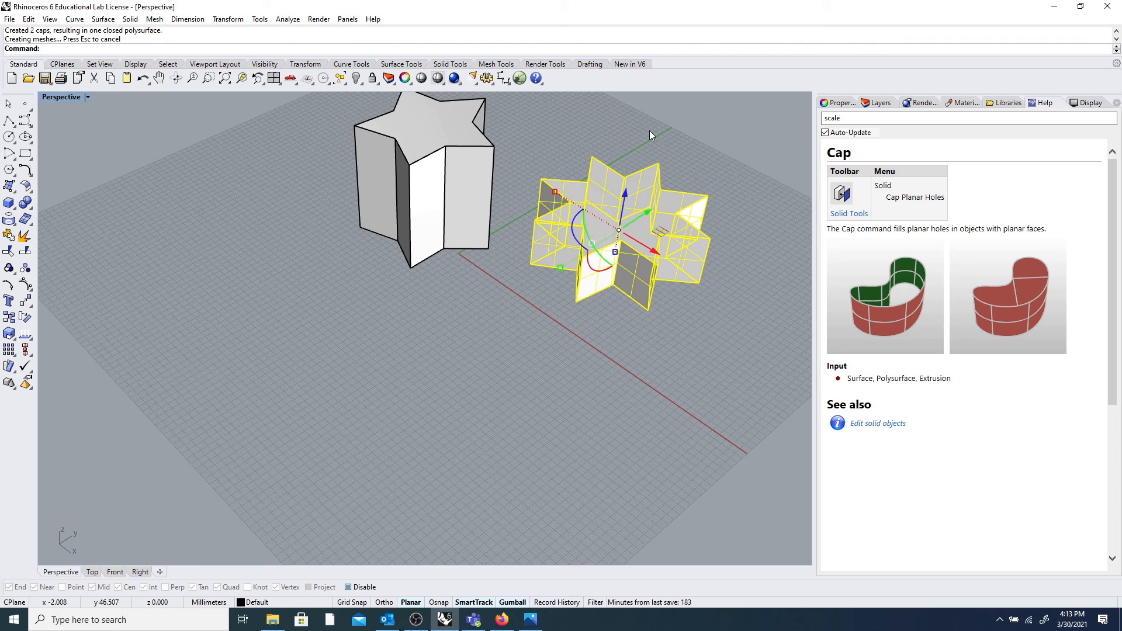
click(688, 157)
click(685, 194)
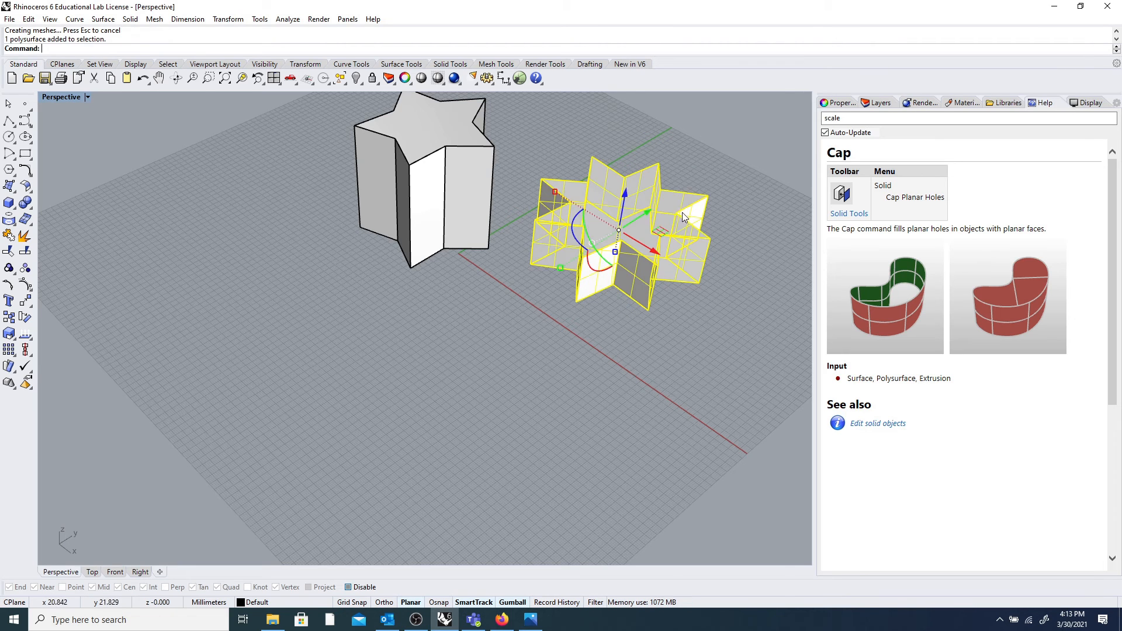
click(831, 101)
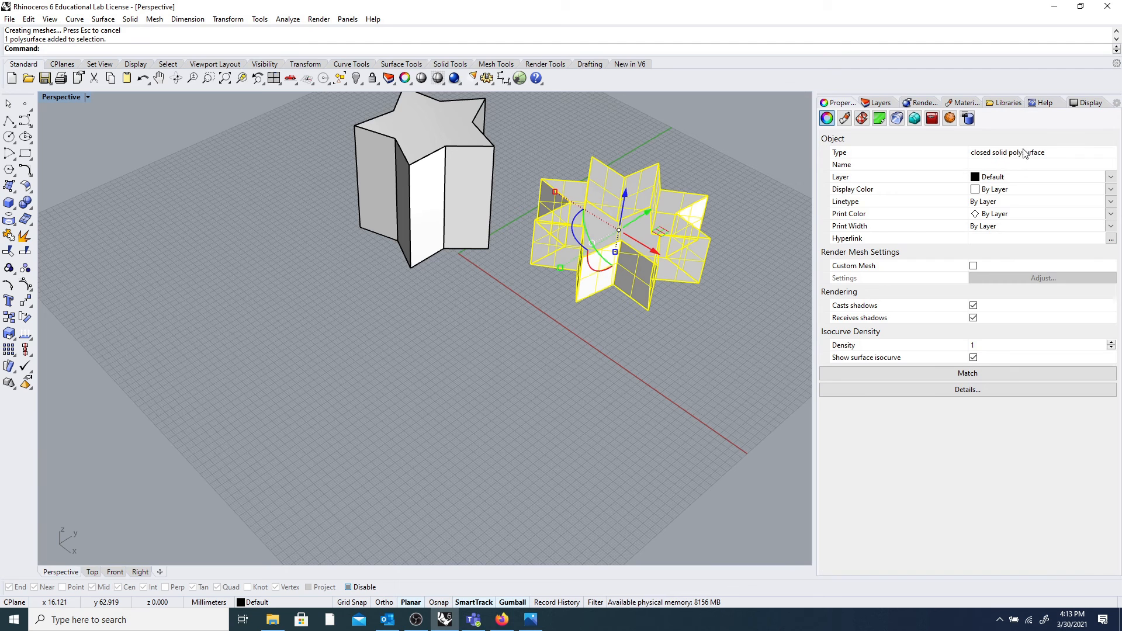
Undo the caps, then cap the star extrusion again.
key(ctrl+z)
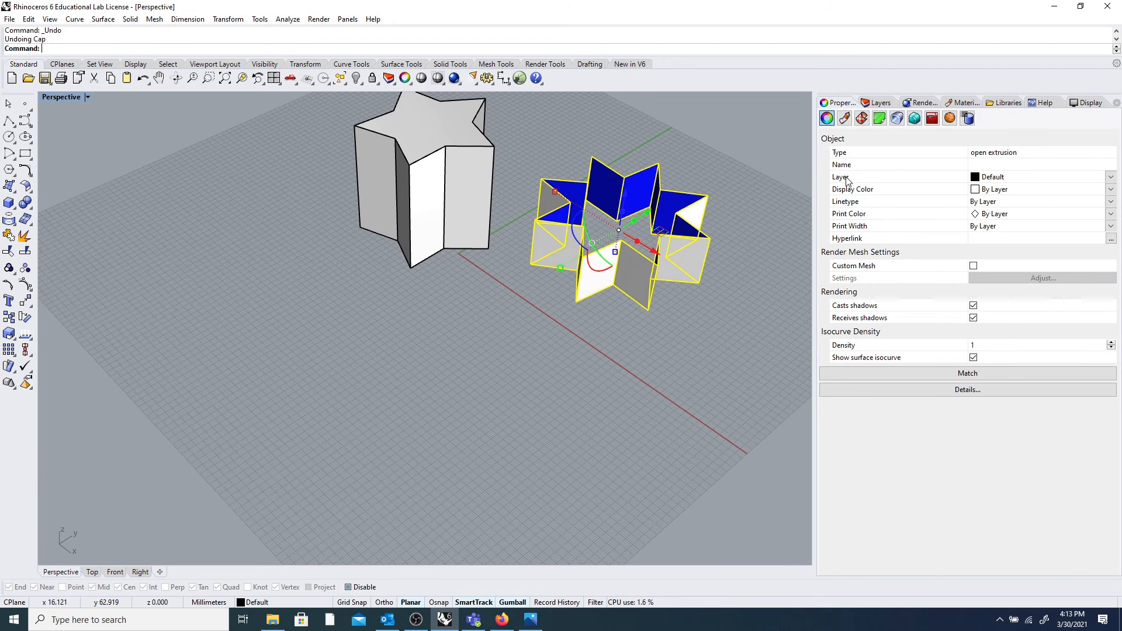
click(739, 209)
click(695, 219)
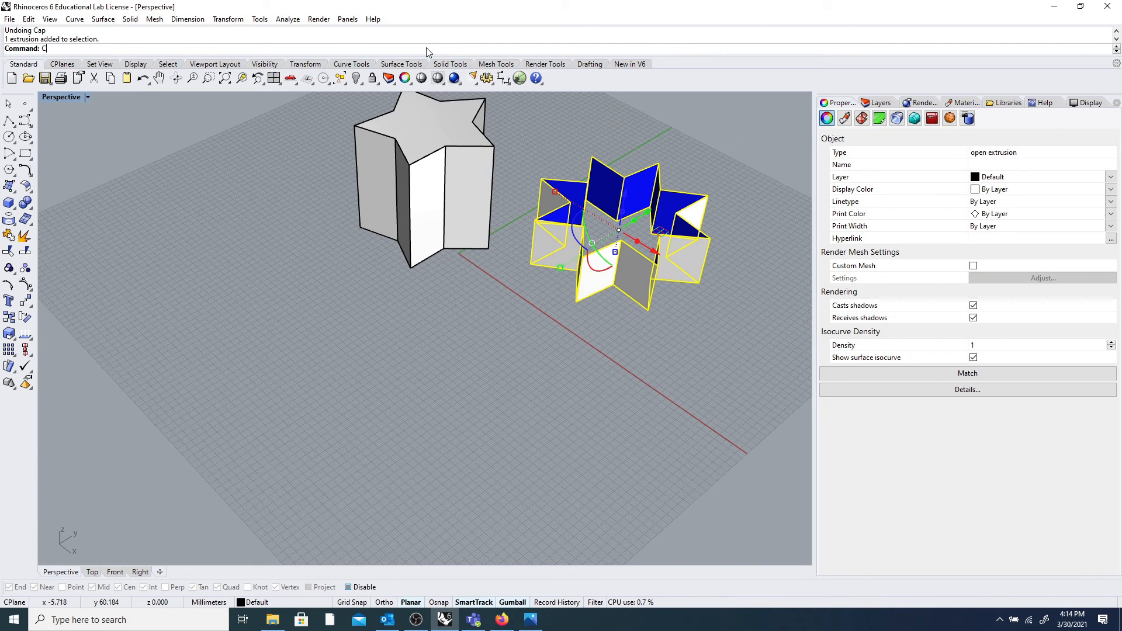
key(Return)
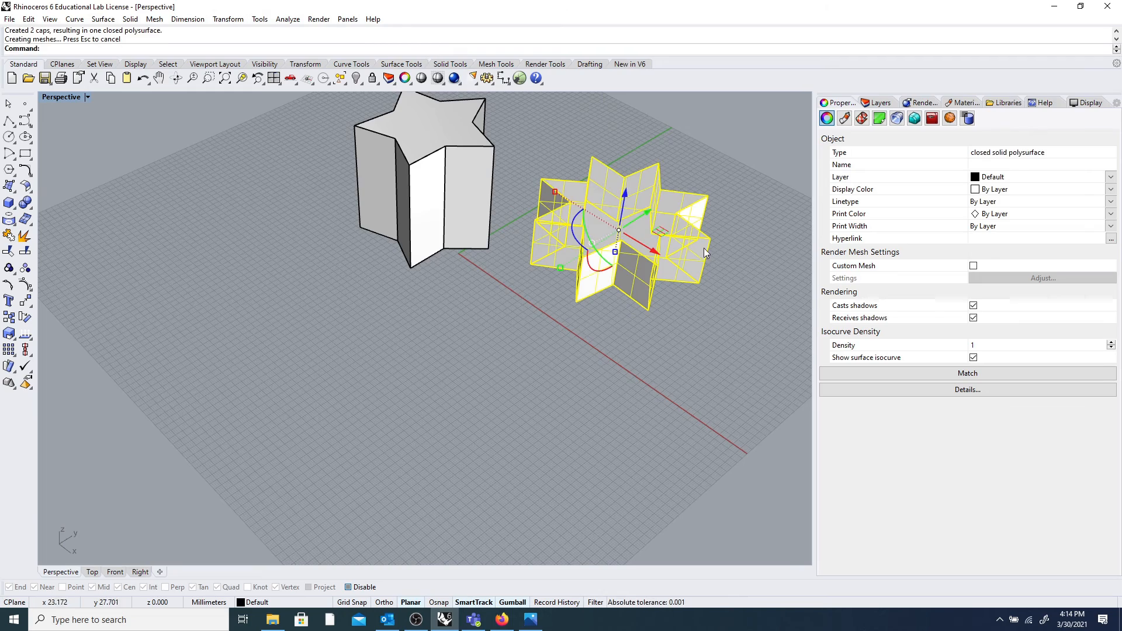
key(Escape)
Undo the caps and the extrusion, leaving only the flat eight-point star outline.
right_drag(658, 195, 618, 201)
scroll(624, 192, up, 2)
scroll(625, 192, down, 3)
scroll(626, 194, up, 3)
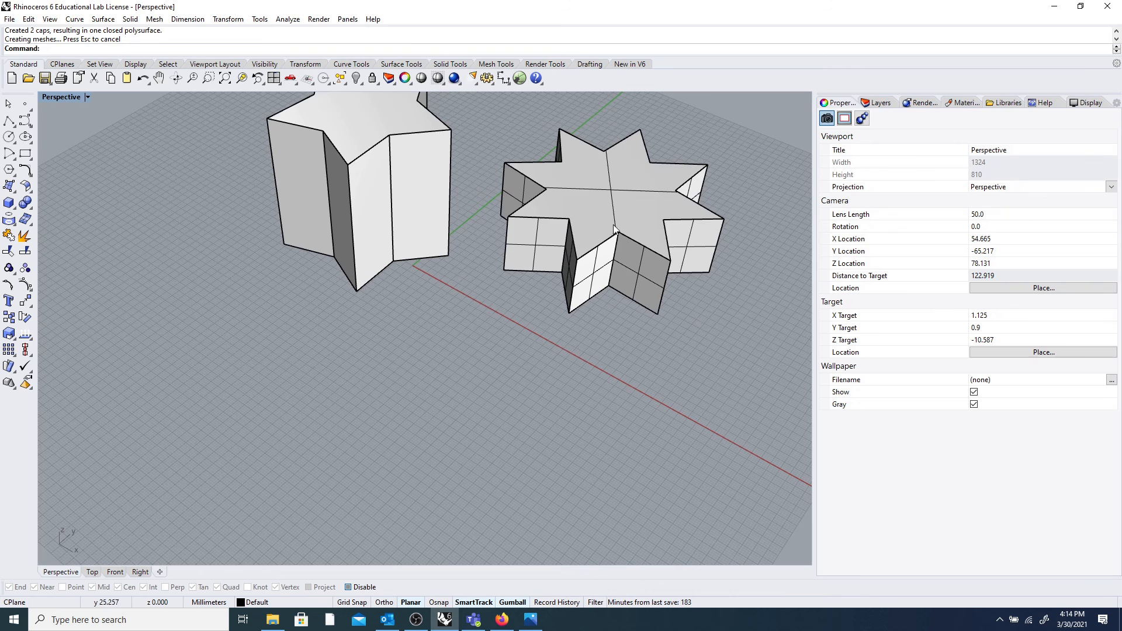
right_drag(511, 325, 500, 306)
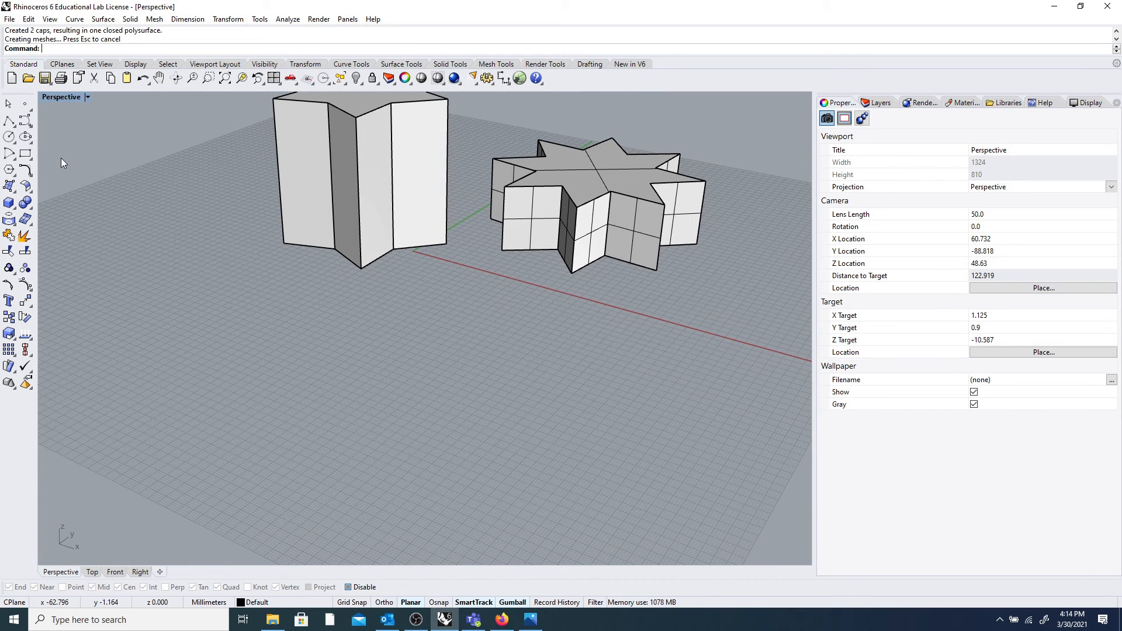
click(622, 168)
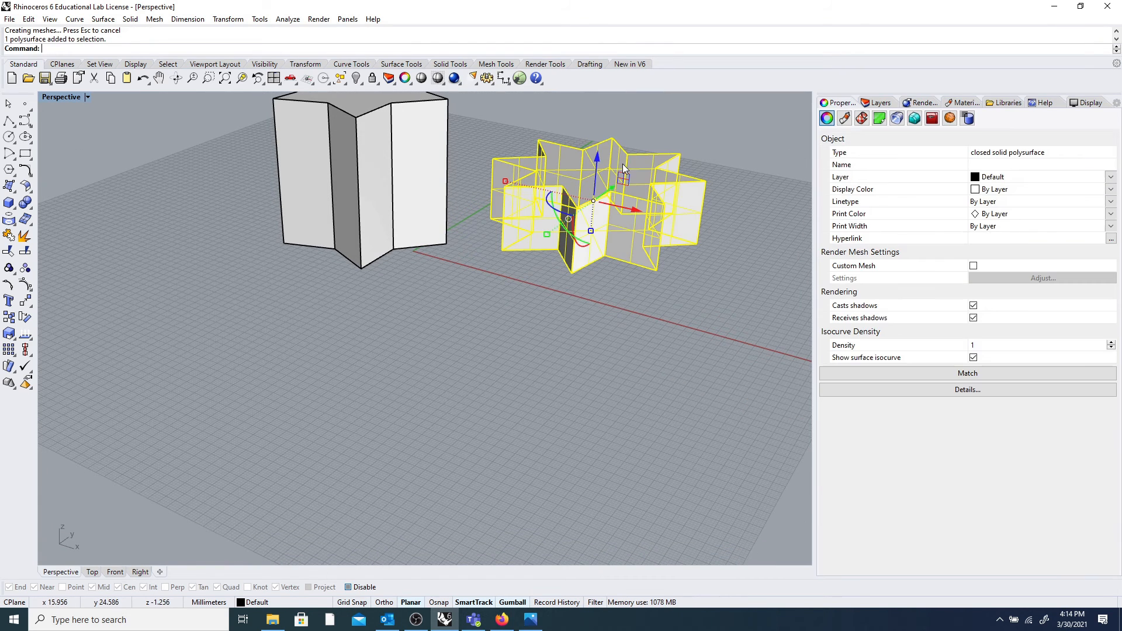
key(ctrl+z)
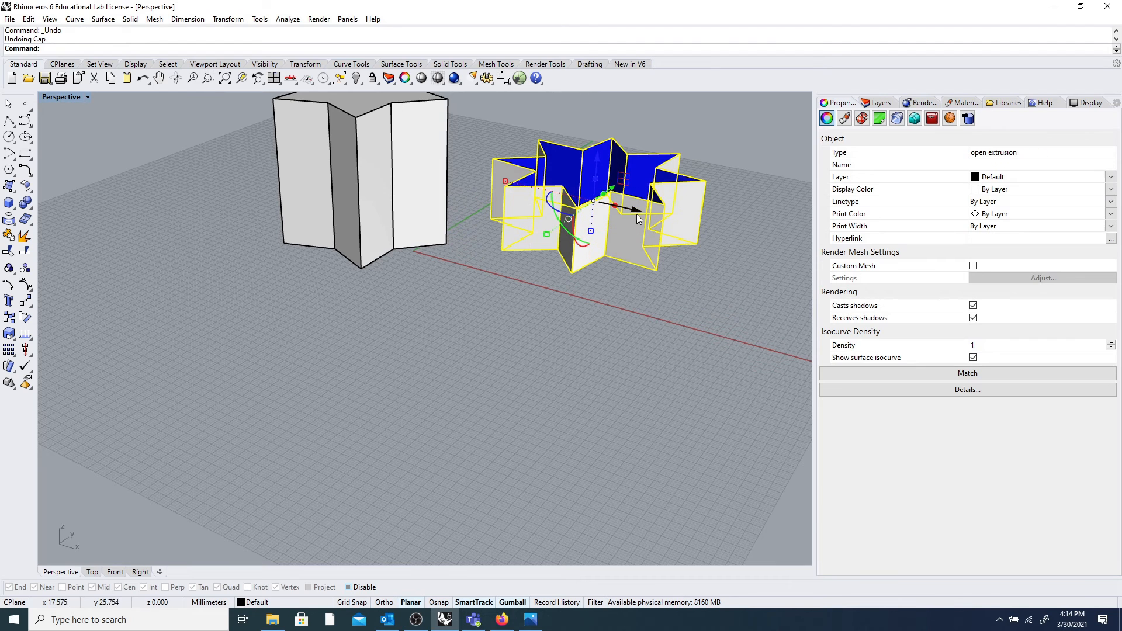
key(ctrl+z)
mouse_move(643, 257)
right_down()
mouse_move(632, 224)
mouse_move(634, 249)
right_up()
Select the flat star outline and inspect it from several angles, briefly lifting it.
click(629, 253)
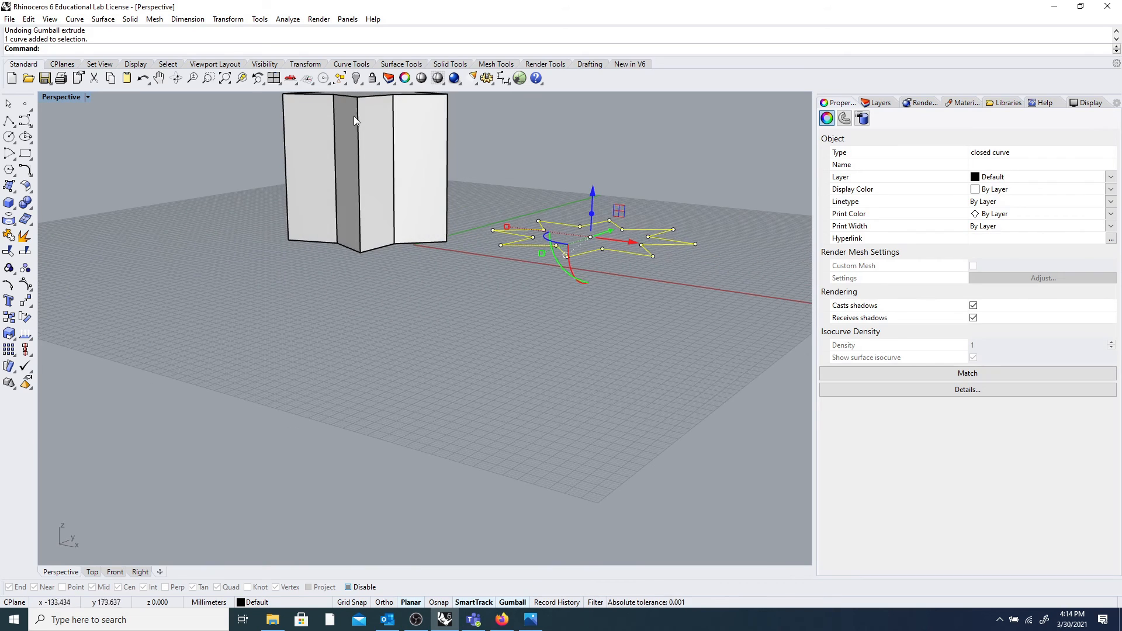
right_drag(317, 108, 431, 157)
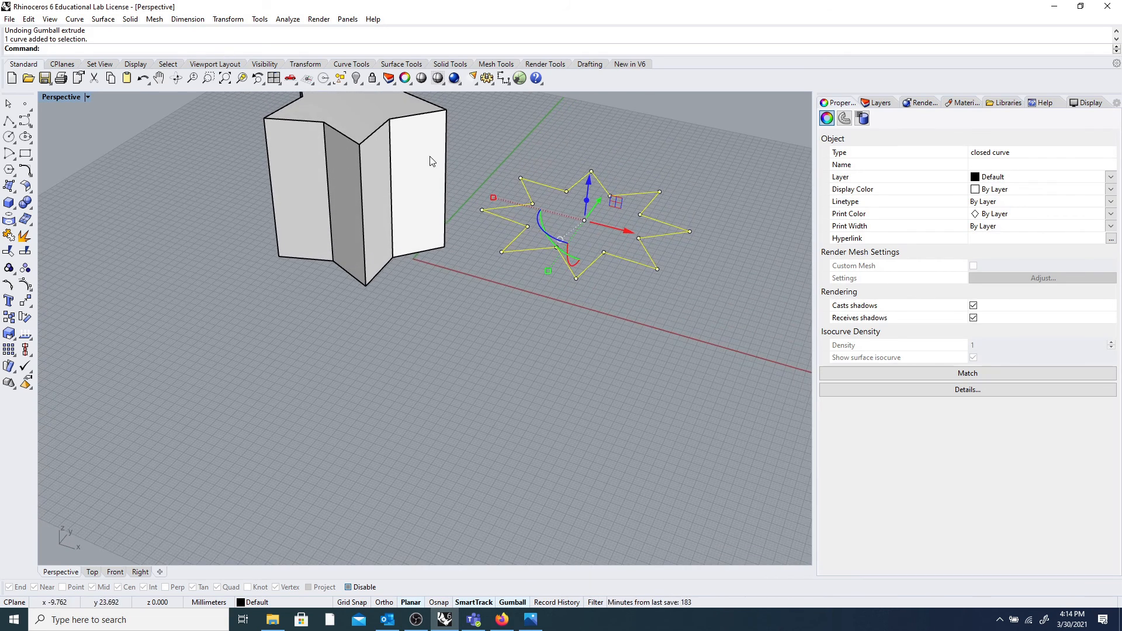
scroll(542, 160, down, 5)
right_drag(542, 160, 550, 128)
drag(570, 154, 570, 130)
click(652, 196)
right_drag(648, 213, 677, 214)
click(637, 226)
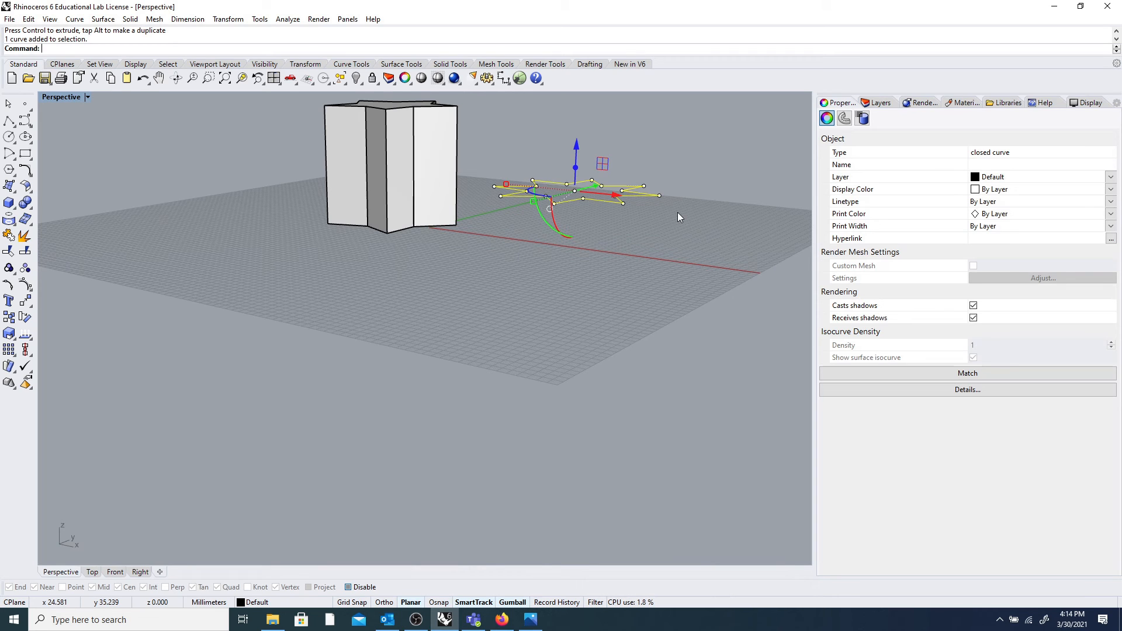
click(692, 208)
right_drag(693, 208, 678, 239)
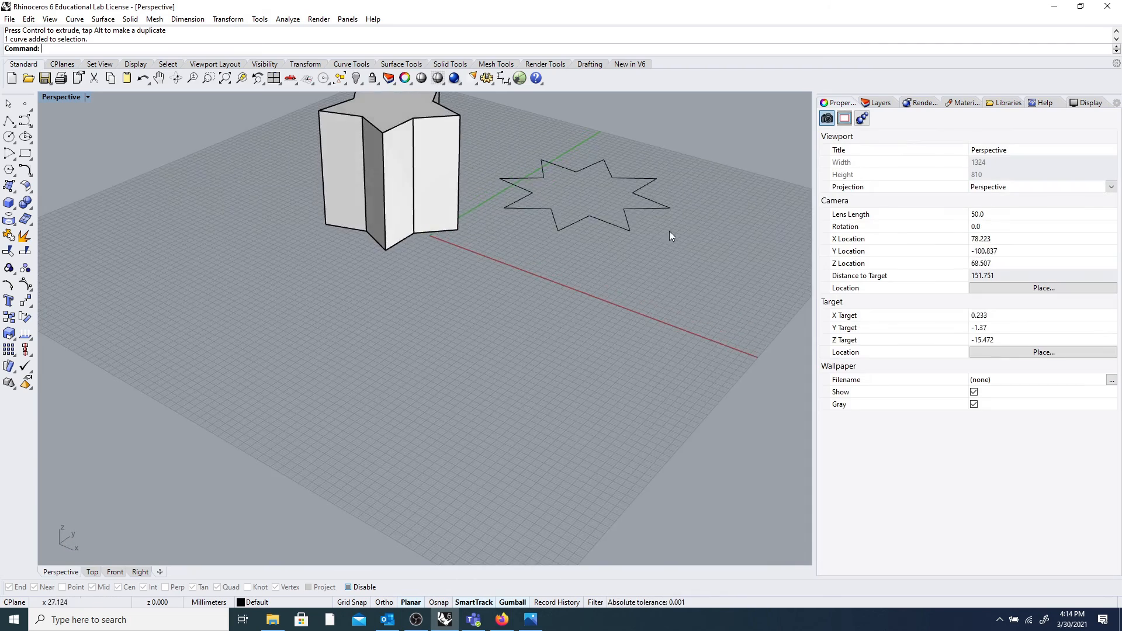
scroll(659, 204, up, 6)
click(658, 199)
scroll(660, 199, down, 8)
scroll(671, 203, up, 6)
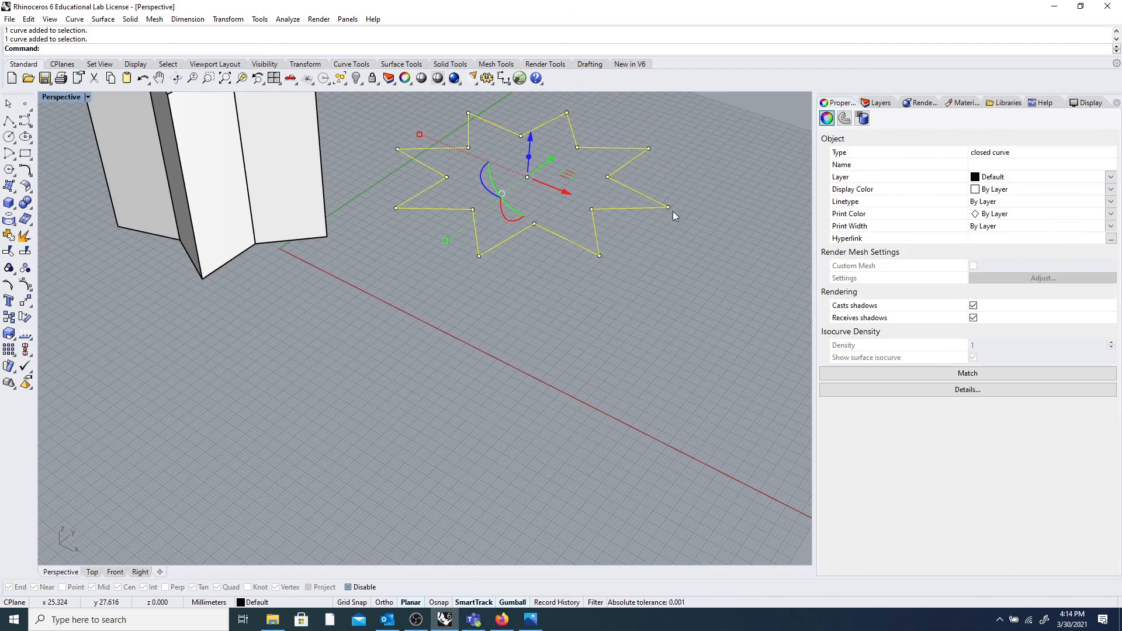
Toggle the star outline's control points on and off with F10, F11 and Escape.
key(F10)
click(671, 211)
click(668, 207)
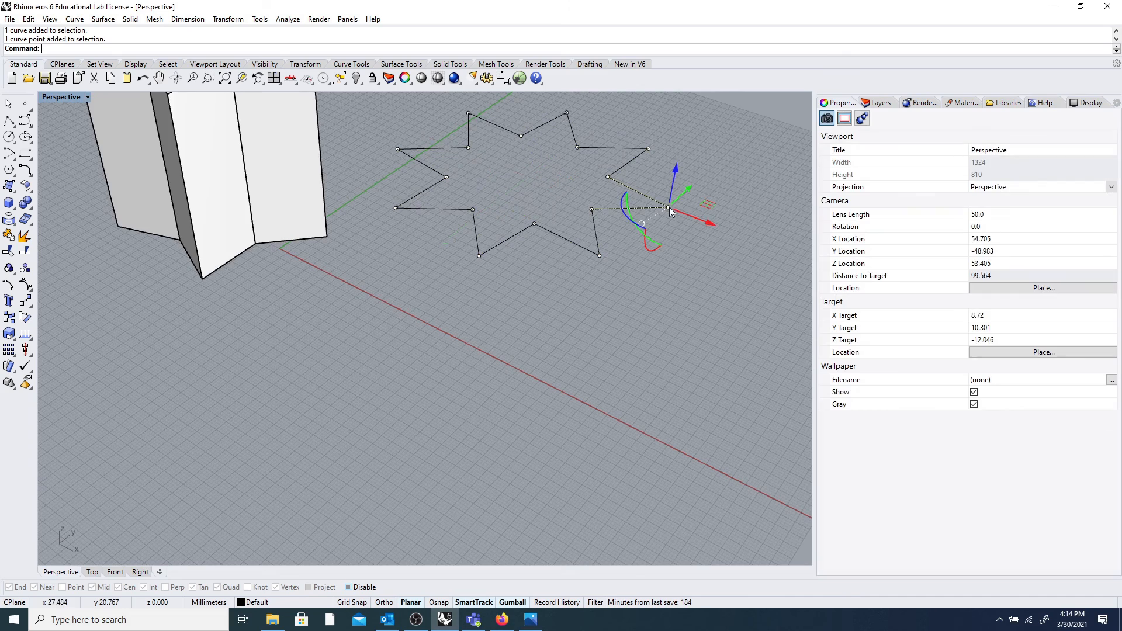
right_drag(669, 211, 685, 223)
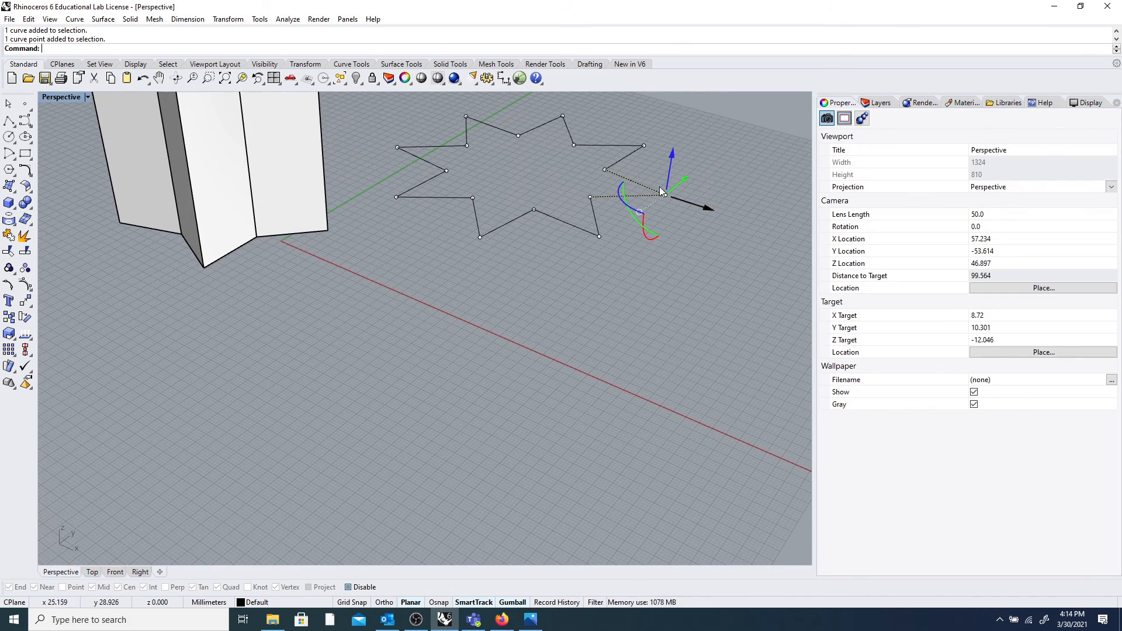
click(619, 196)
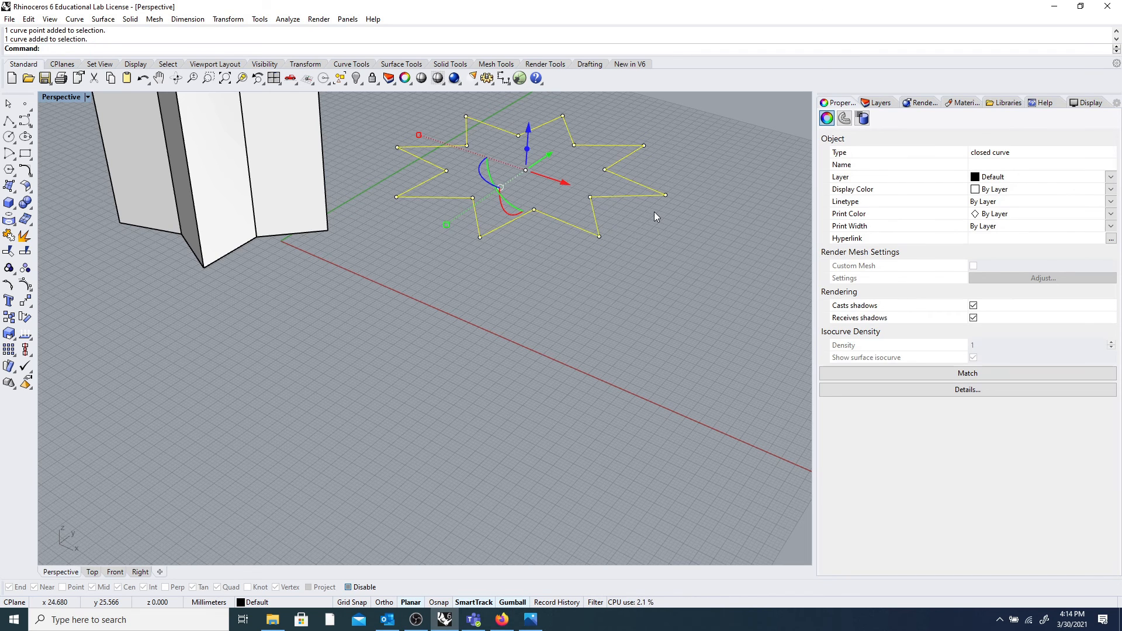
key(F11)
key(F10)
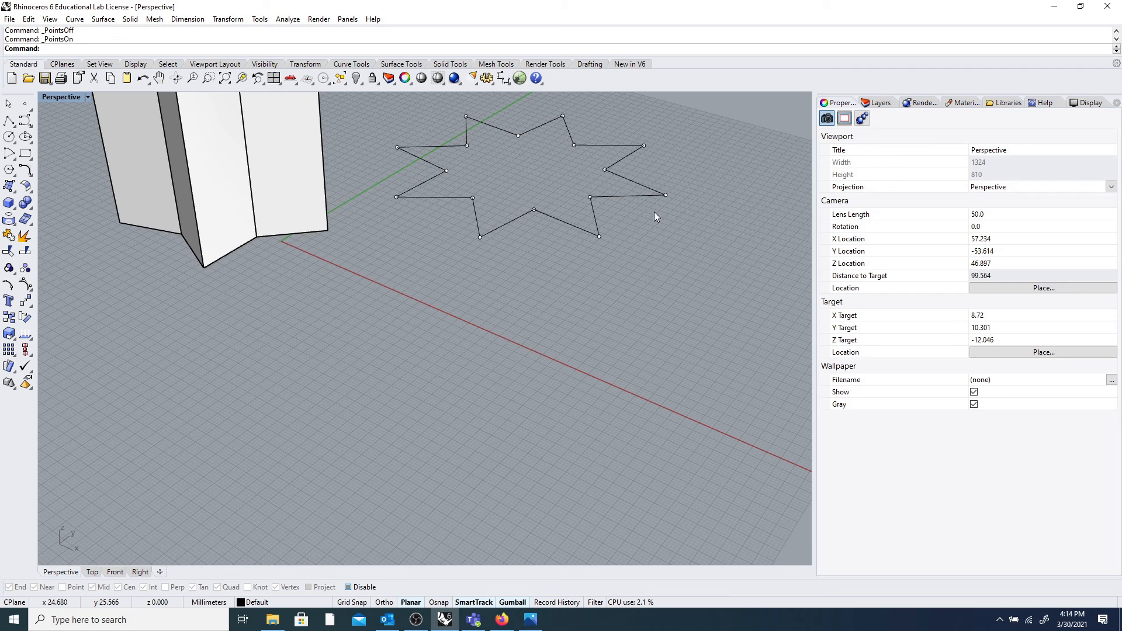
key(F10)
key(F11)
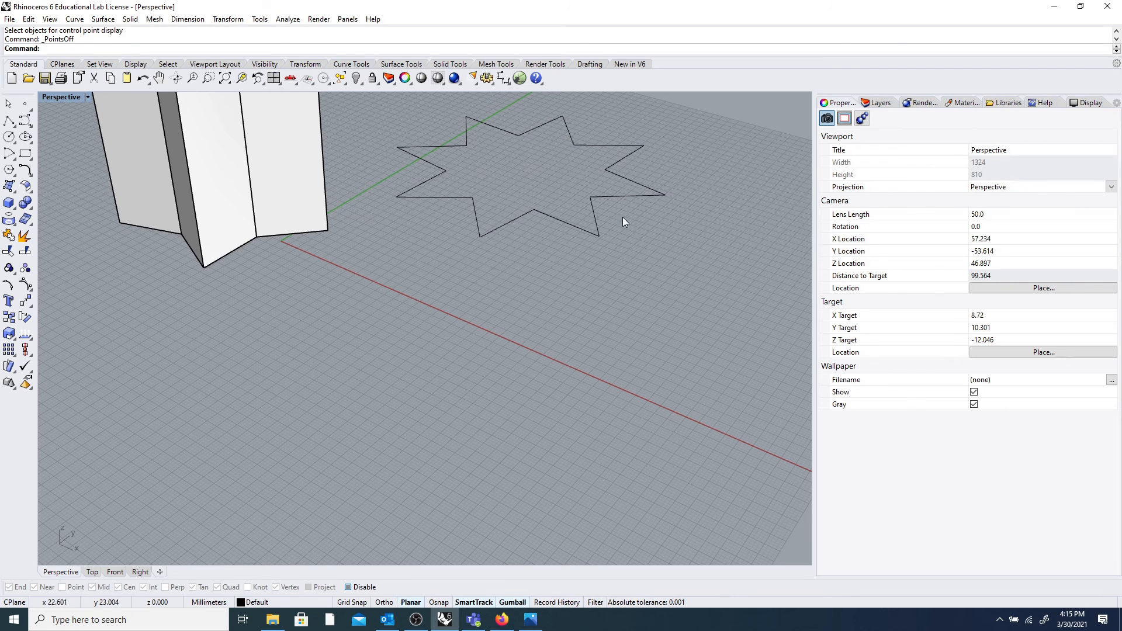
click(631, 197)
key(F10)
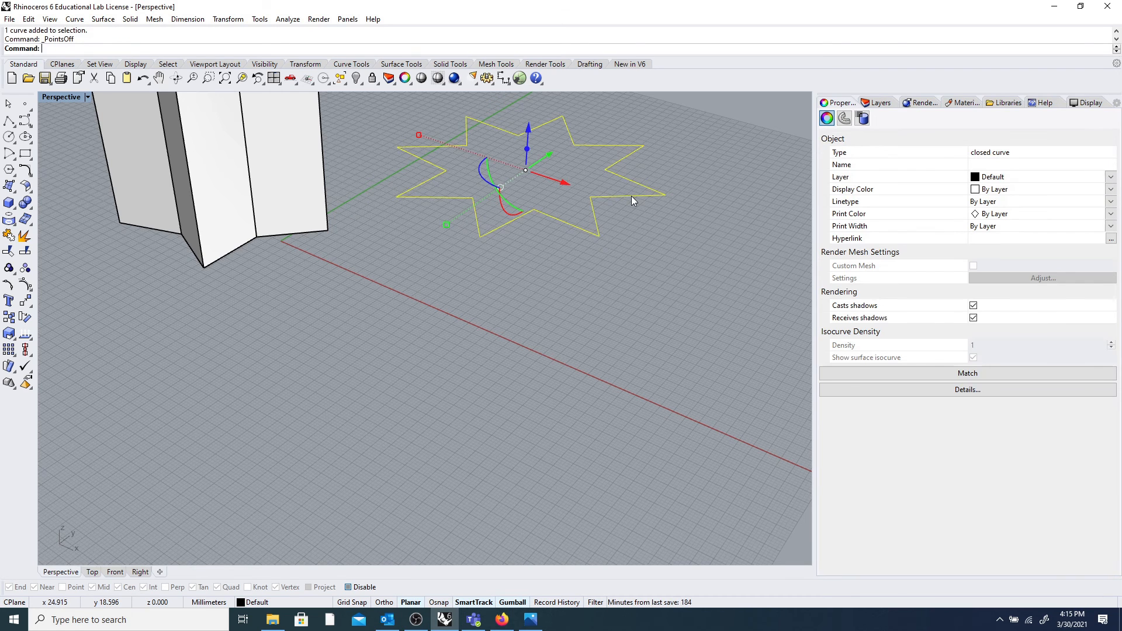
key(Escape)
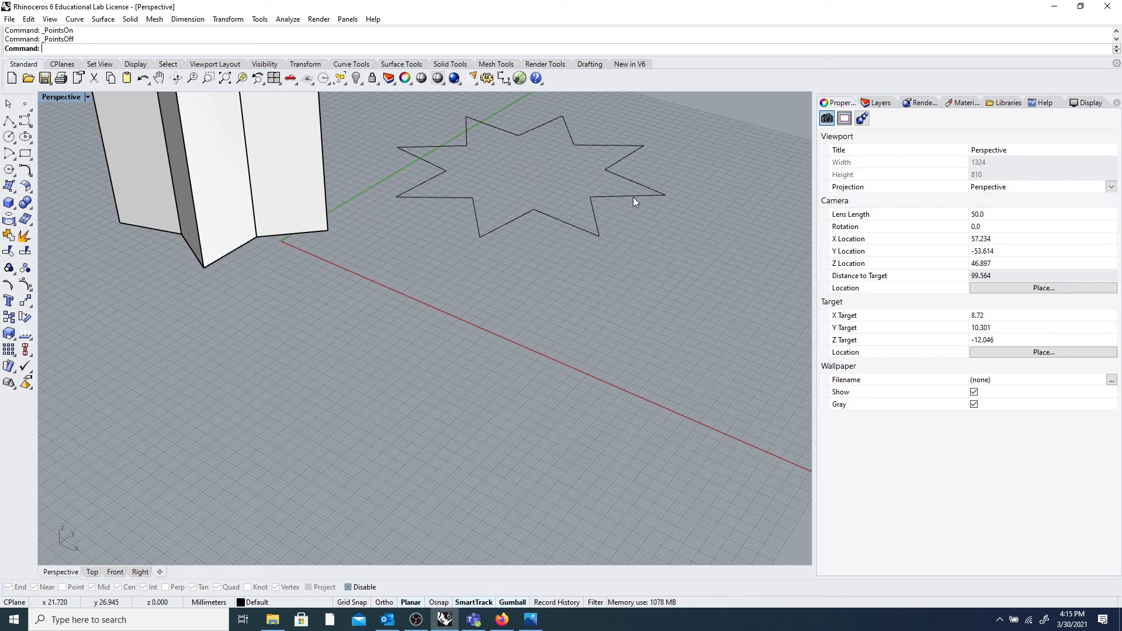
Search Rhino's help for 'controlpoints'.
click(1044, 103)
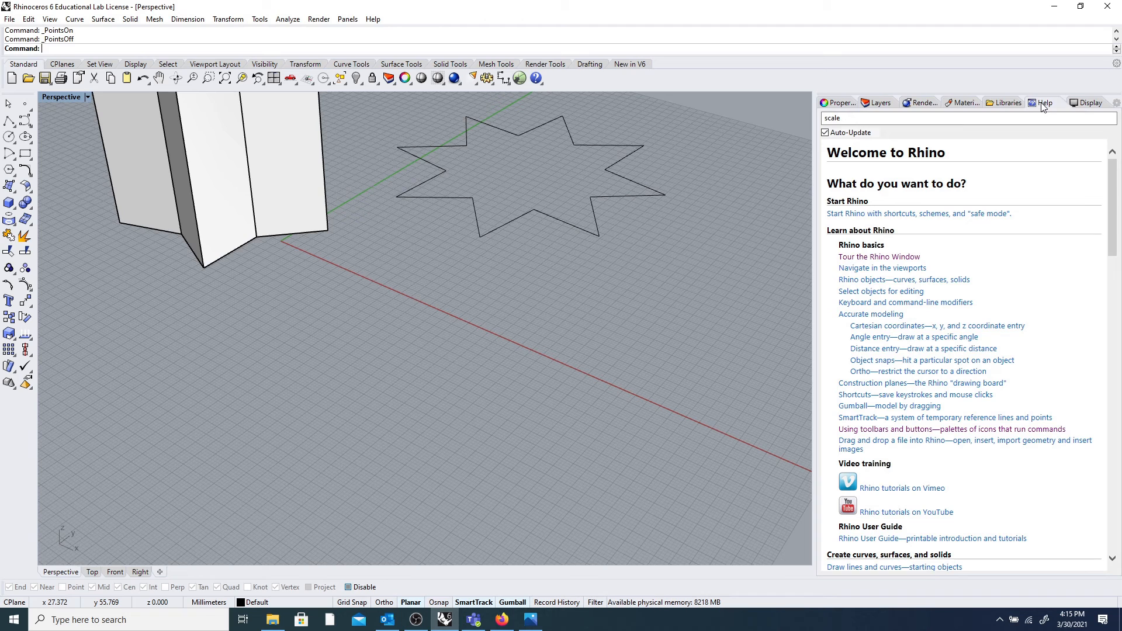
text(control)
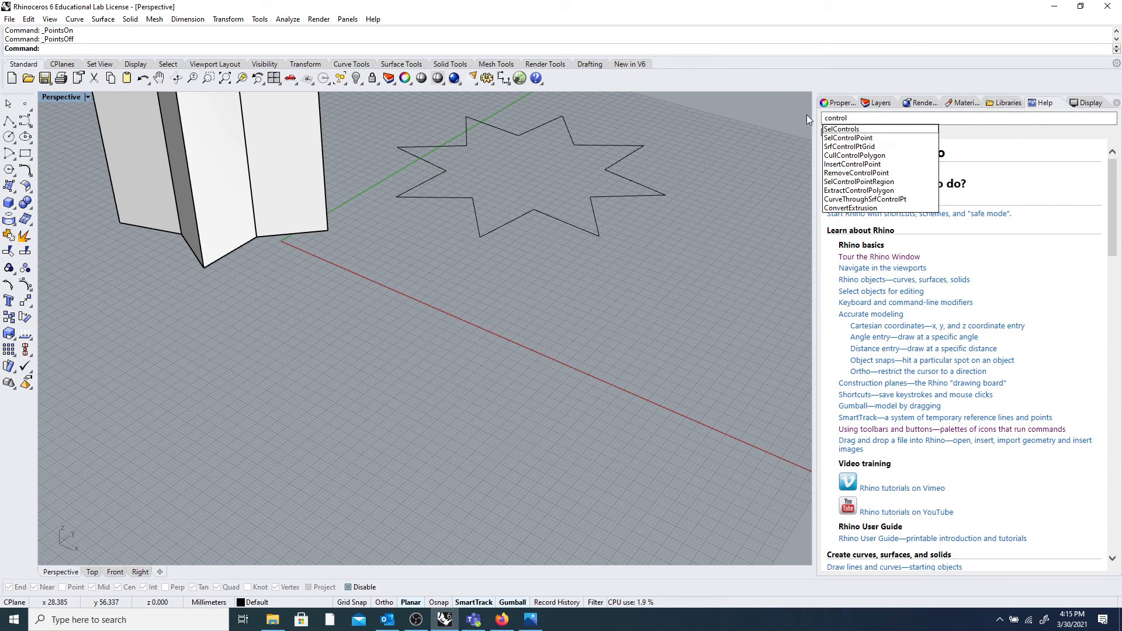
text(points)
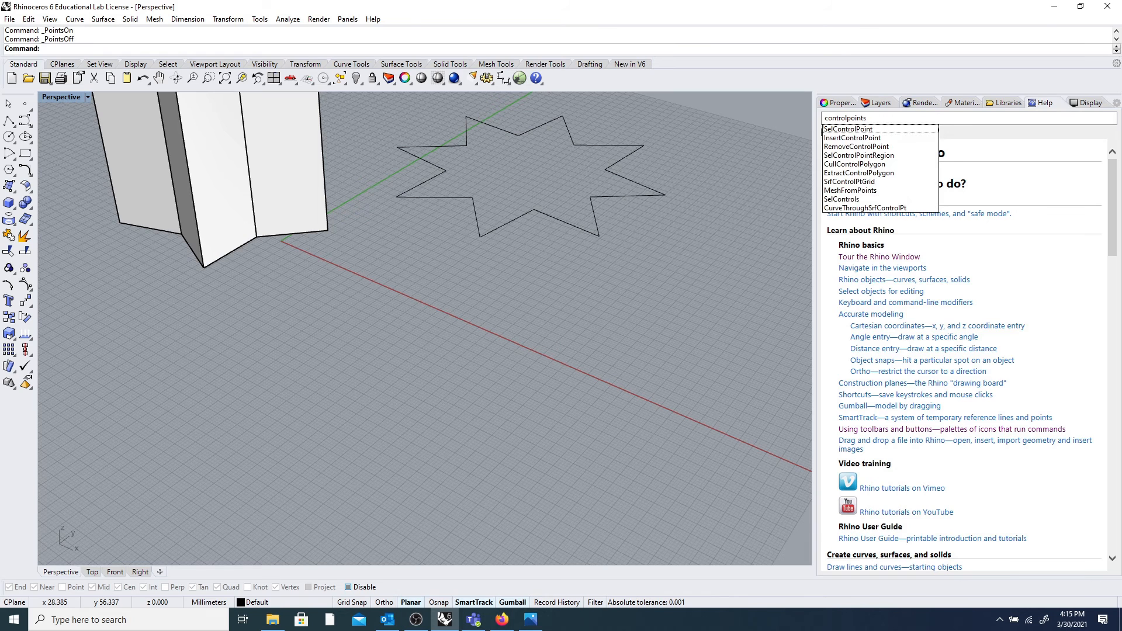
key(Return)
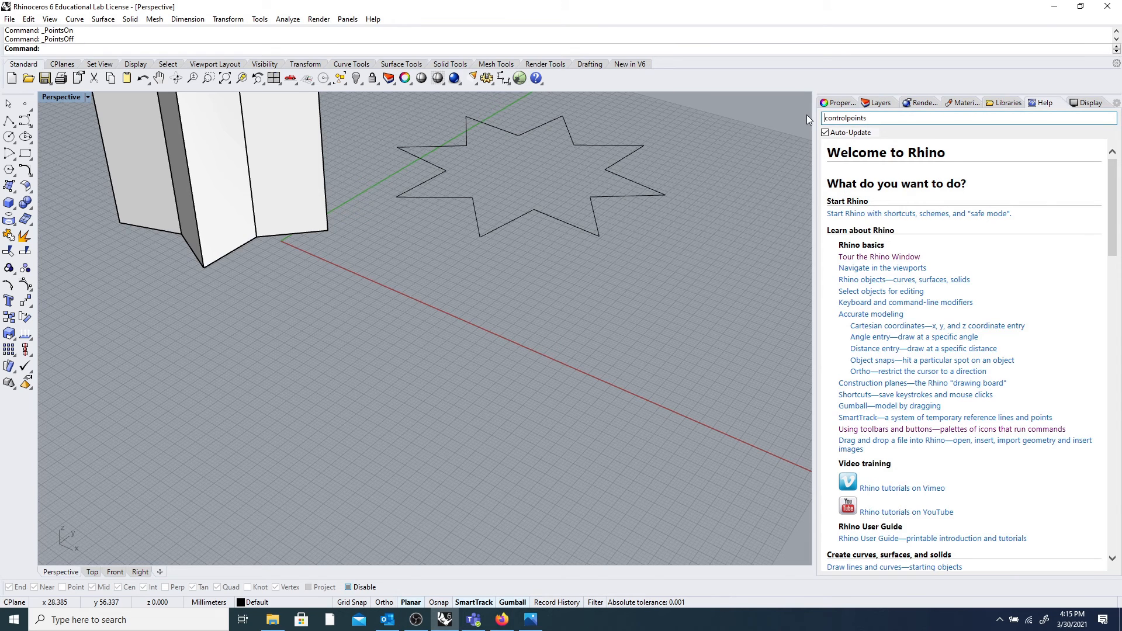
click(847, 118)
Enter 'Control' at the command line, then clear the help search text.
click(457, 48)
text(Control)
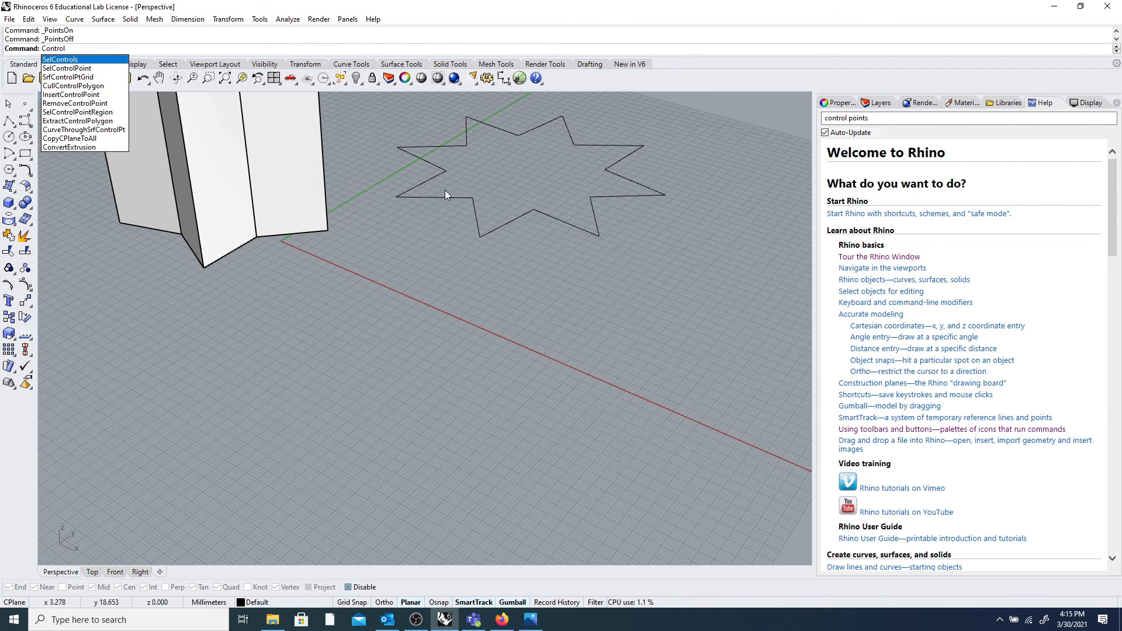
click(461, 261)
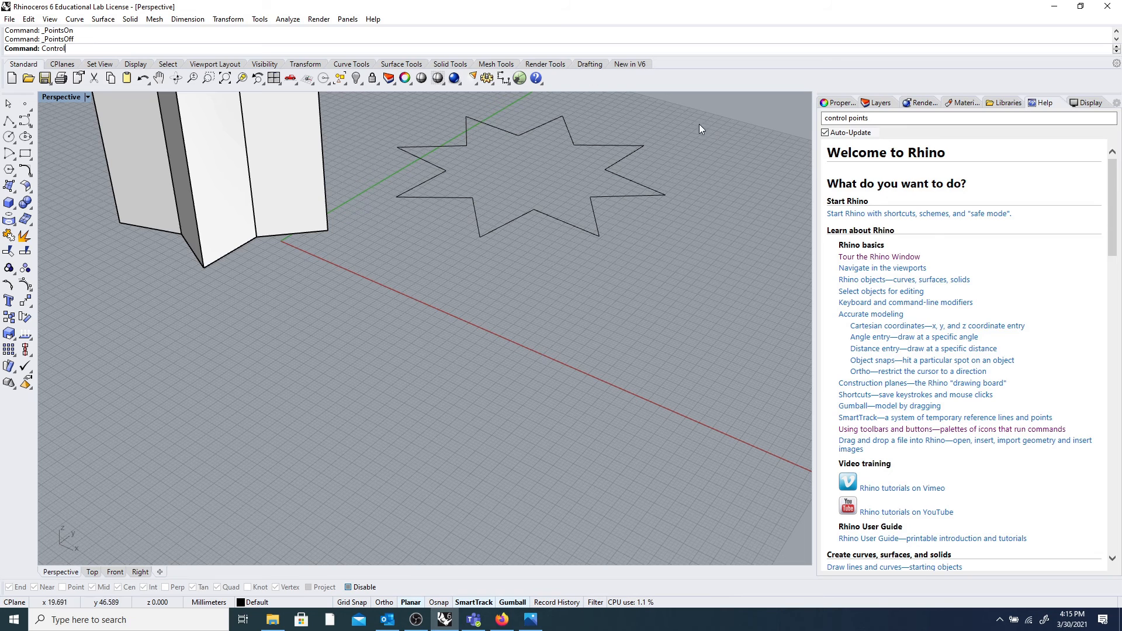
drag(896, 121, 801, 113)
key(BackSpace)
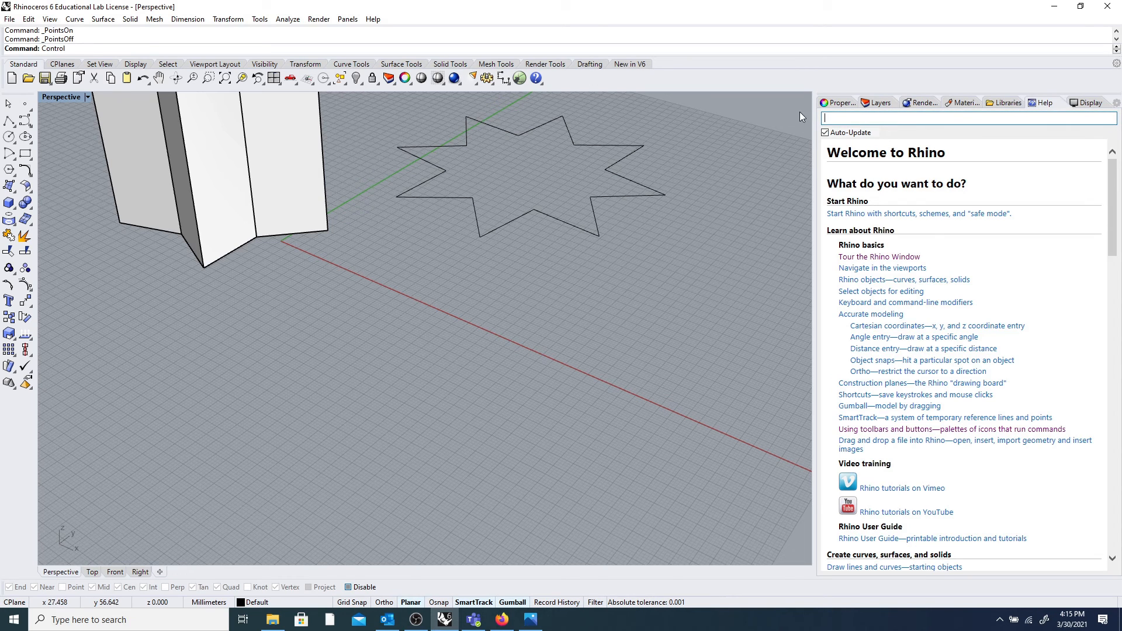
Toggle the star's control points on with F10 and off with F11, noting PointsOff's Edit menu path.
click(632, 147)
key(F10)
key(F11)
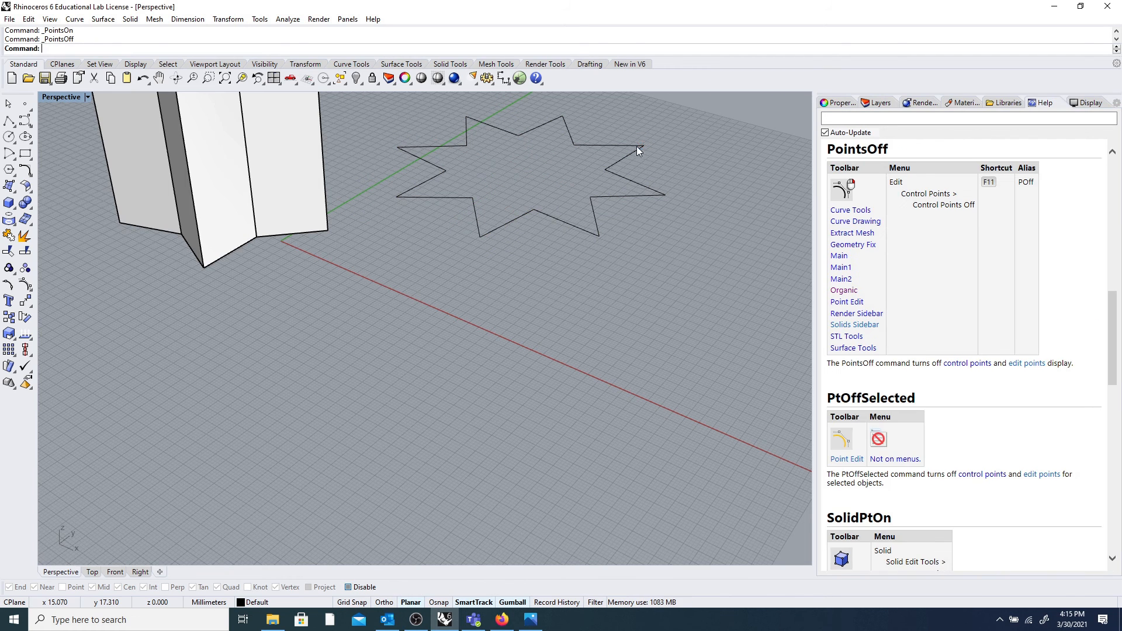
key(F11)
drag(891, 183, 975, 207)
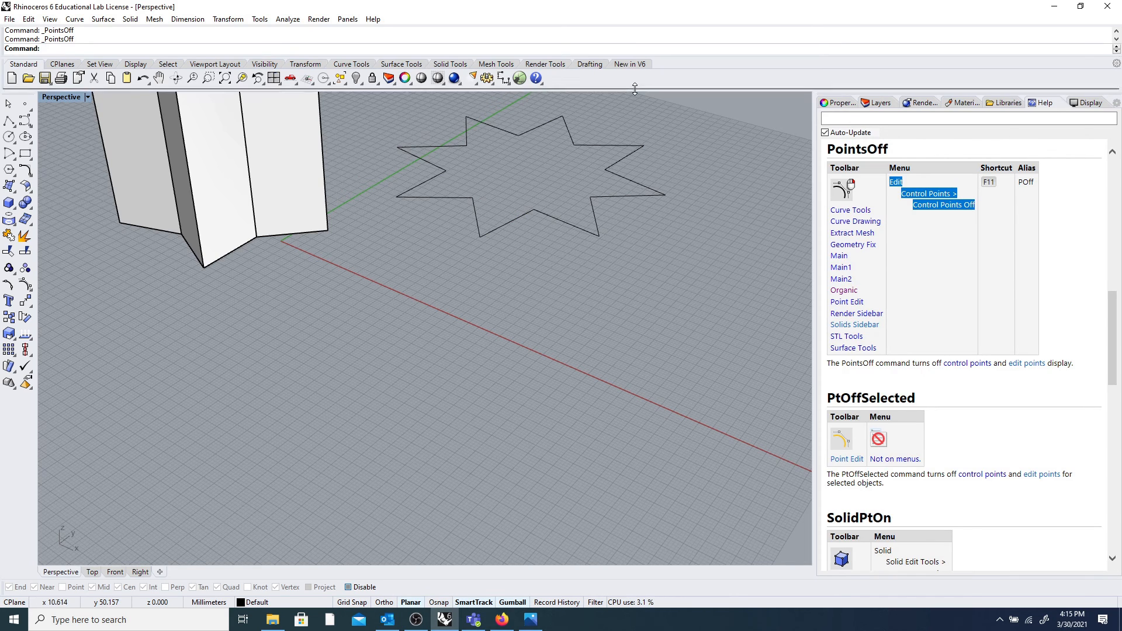
click(33, 19)
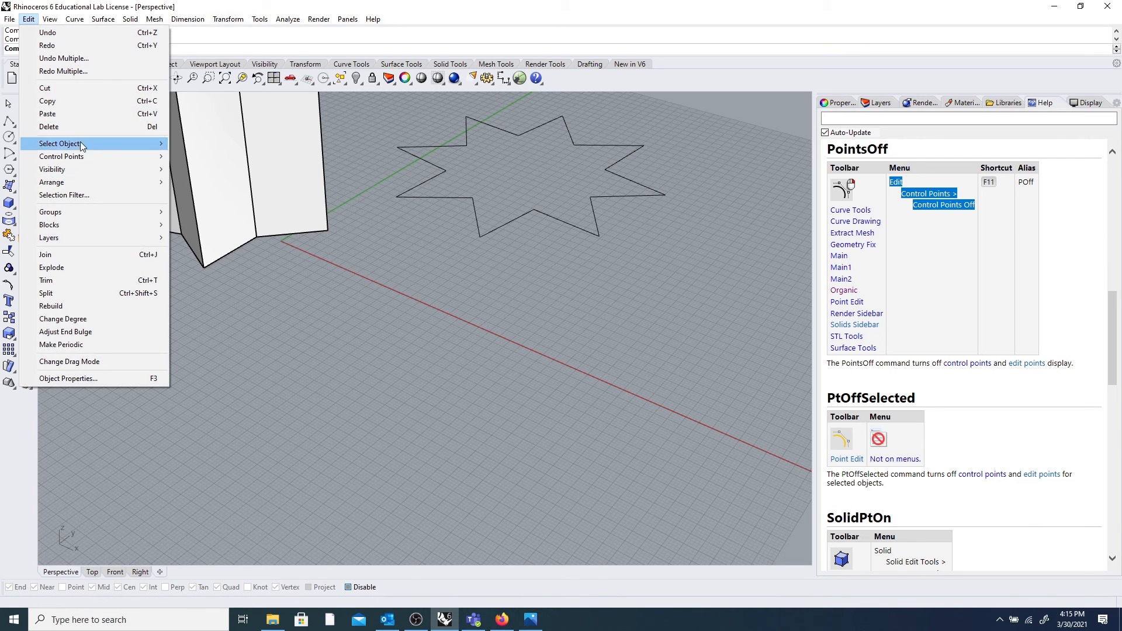
Show the star curve's control points with F10 and raise one point upward.
mouse_move(88, 157)
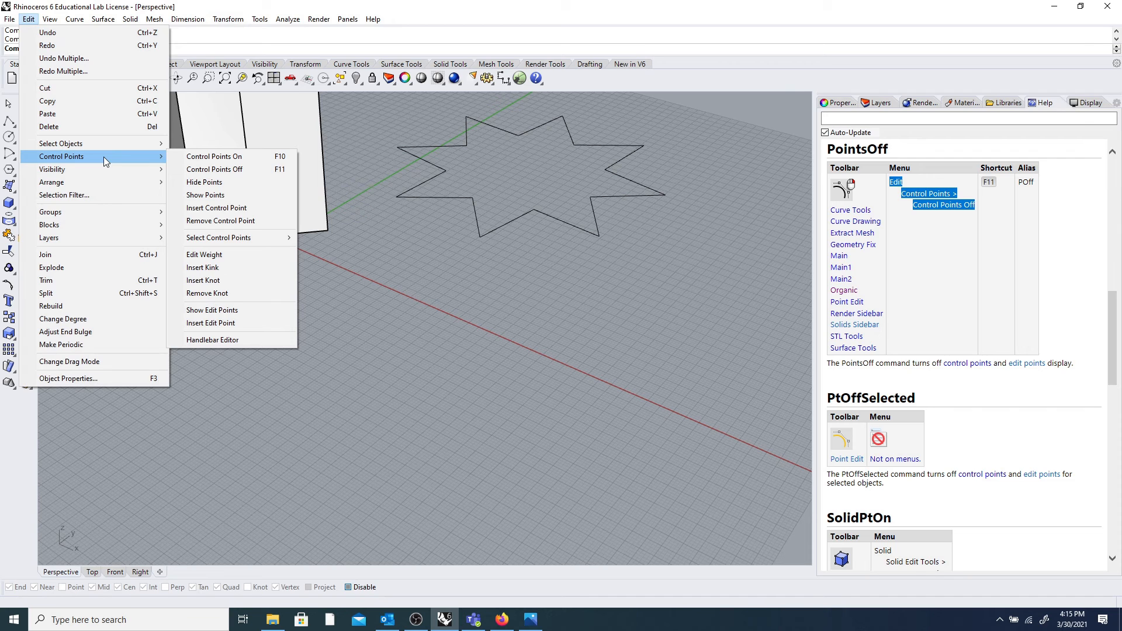
click(365, 193)
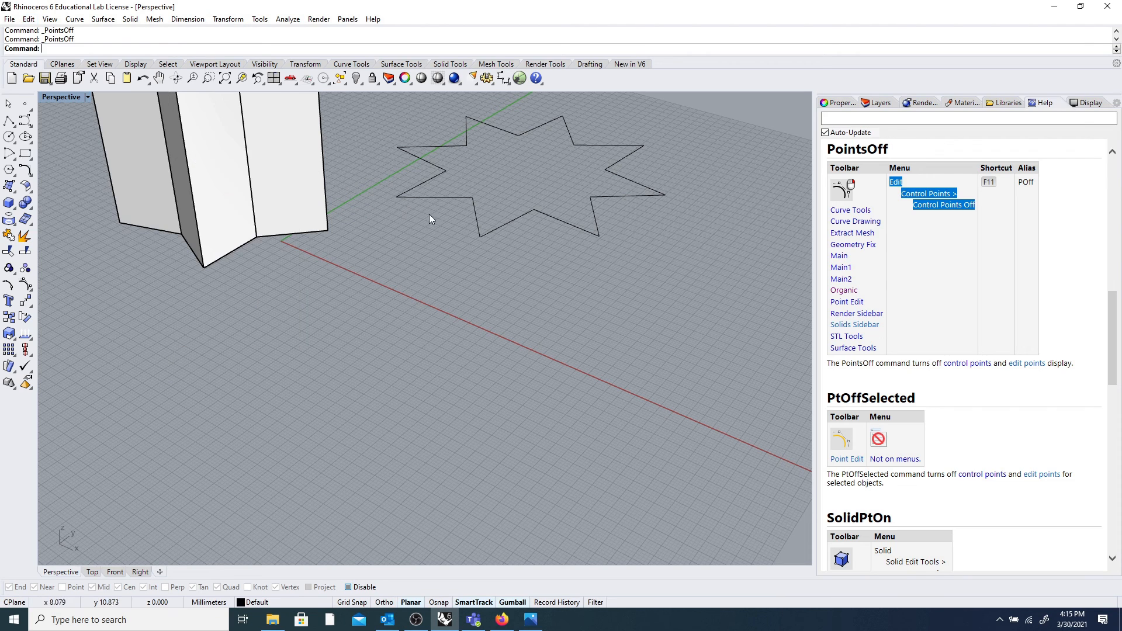
click(475, 205)
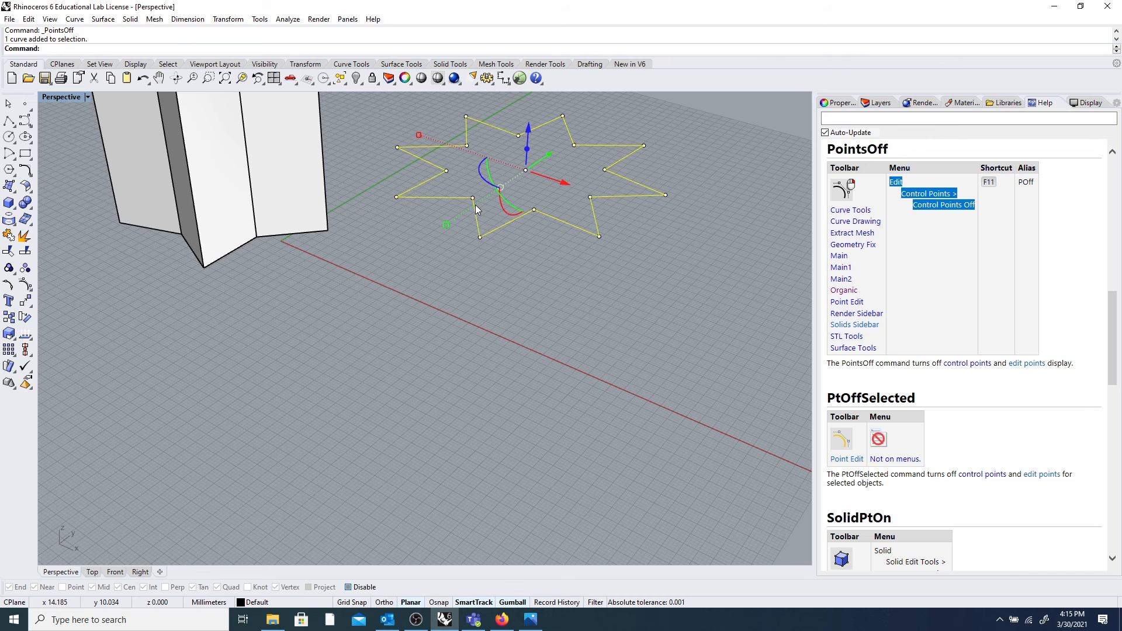
key(F10)
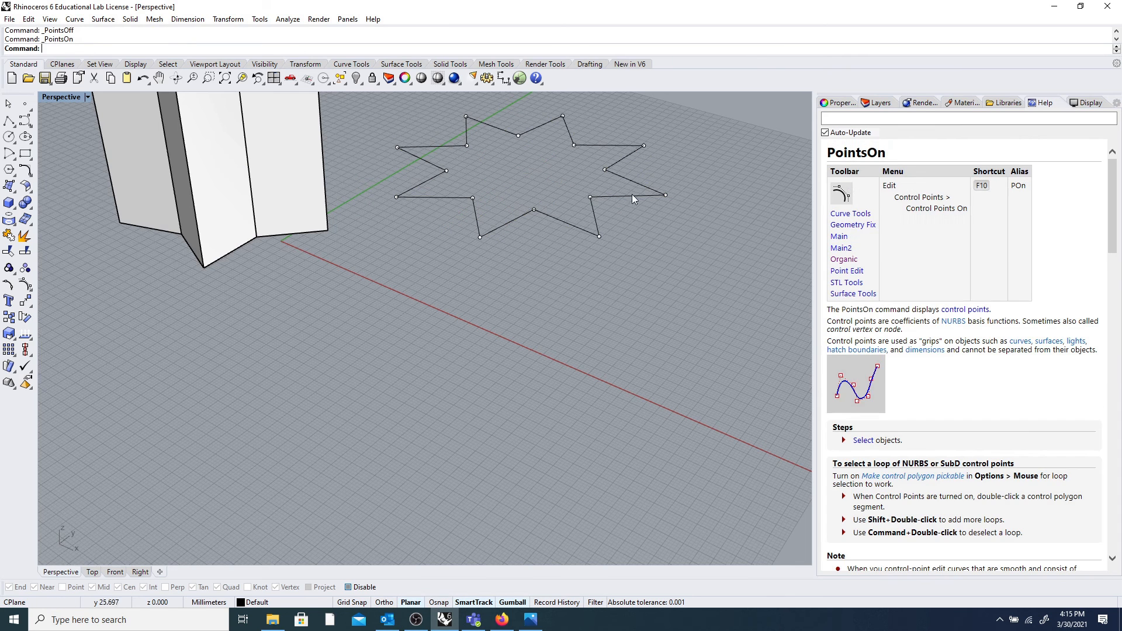
click(665, 196)
mouse_move(679, 230)
right_down()
mouse_move(670, 175)
mouse_move(675, 224)
mouse_move(663, 224)
right_up()
scroll(662, 224, down, 2)
drag(667, 177, 669, 154)
Move the star's bottom point up, then lower it from another angle.
click(662, 255)
right_drag(661, 256, 426, 275)
click(420, 279)
click(420, 280)
drag(420, 280, 420, 268)
click(495, 289)
right_drag(495, 289, 279, 230)
click(286, 234)
drag(289, 195, 285, 217)
Shift another star point vertically out of the plane.
click(272, 216)
click(373, 247)
right_drag(373, 247, 275, 247)
click(269, 236)
drag(269, 197, 268, 226)
click(299, 267)
Orbit and zoom to inspect the warped star from low and top-down angles.
scroll(263, 233, down, 8)
right_drag(264, 234, 460, 199)
right_drag(465, 252, 467, 275)
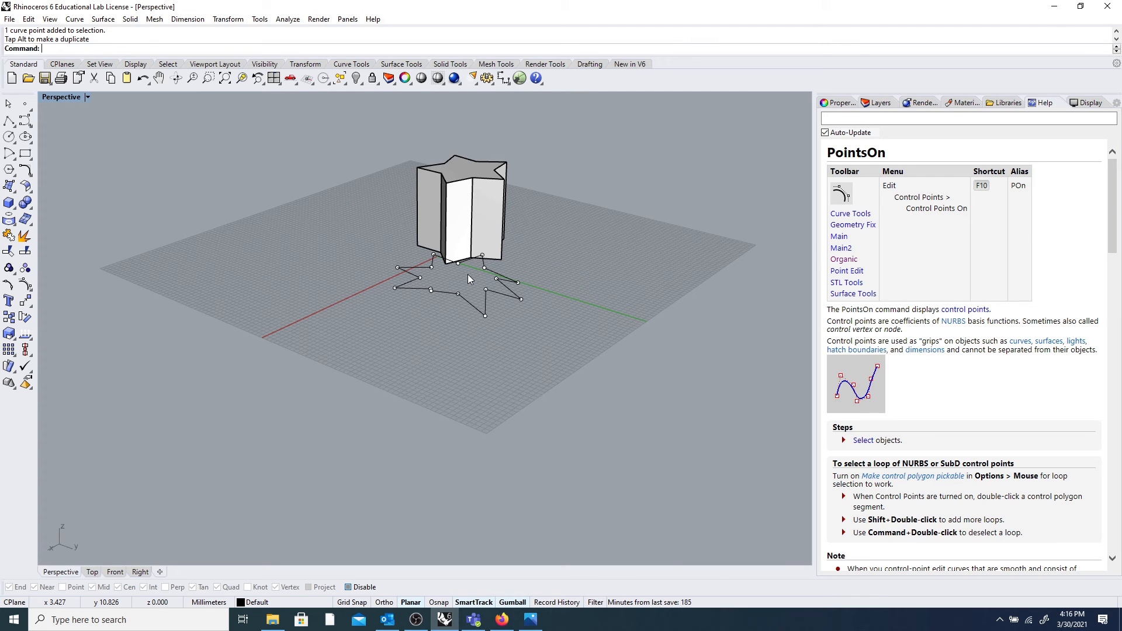
scroll(469, 279, down, 5)
right_drag(443, 317, 517, 336)
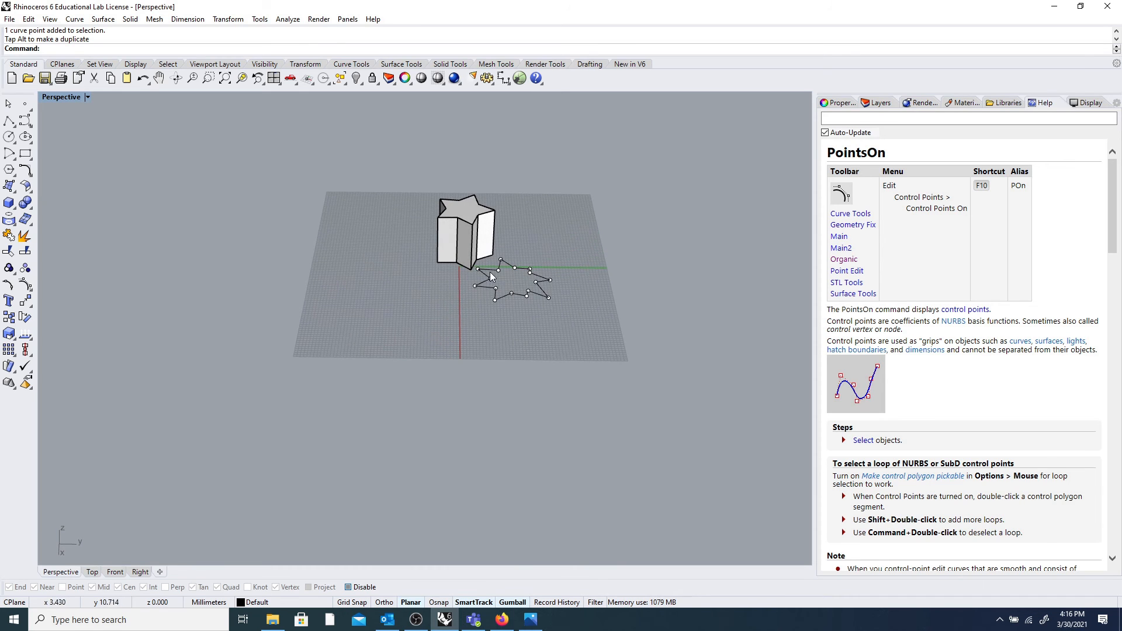
scroll(490, 271, up, 5)
click(496, 268)
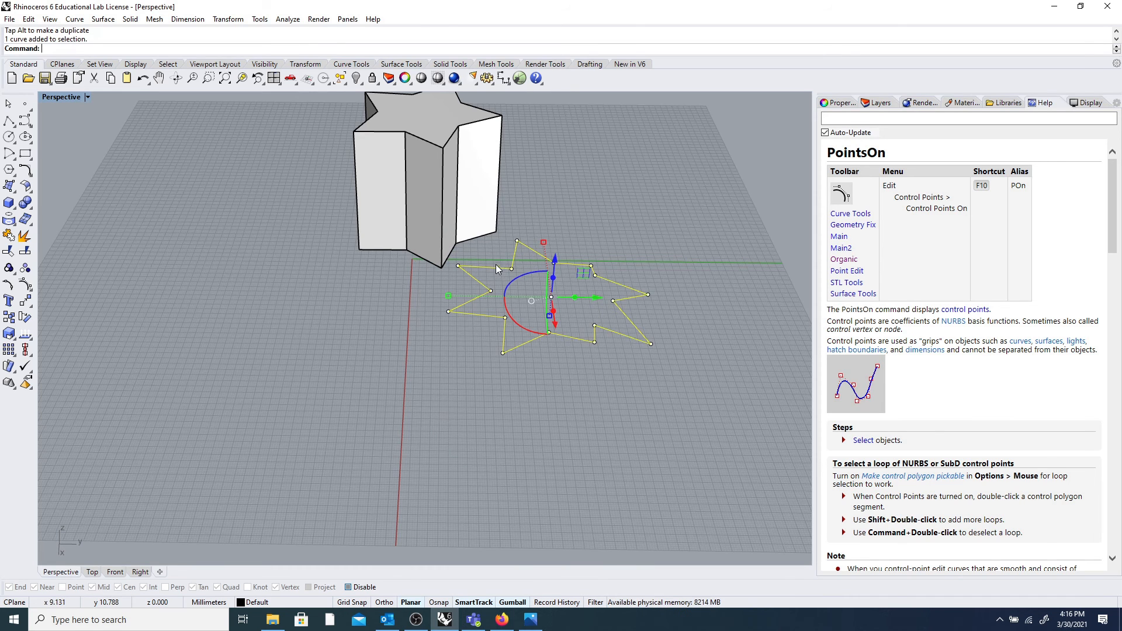
text(Rebuild)
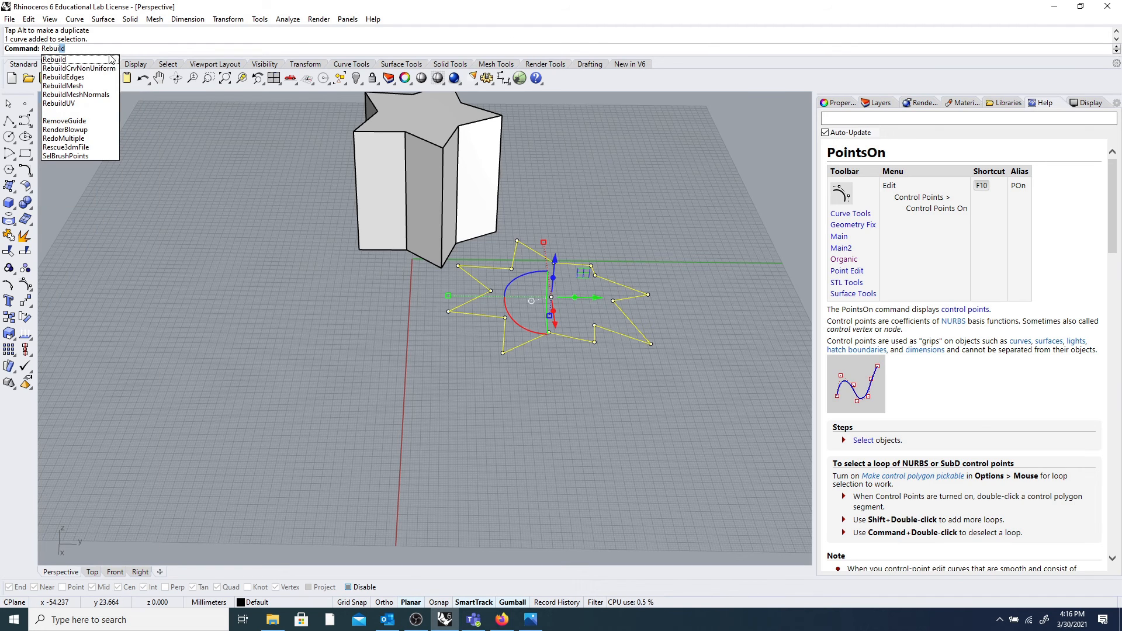
key(Return)
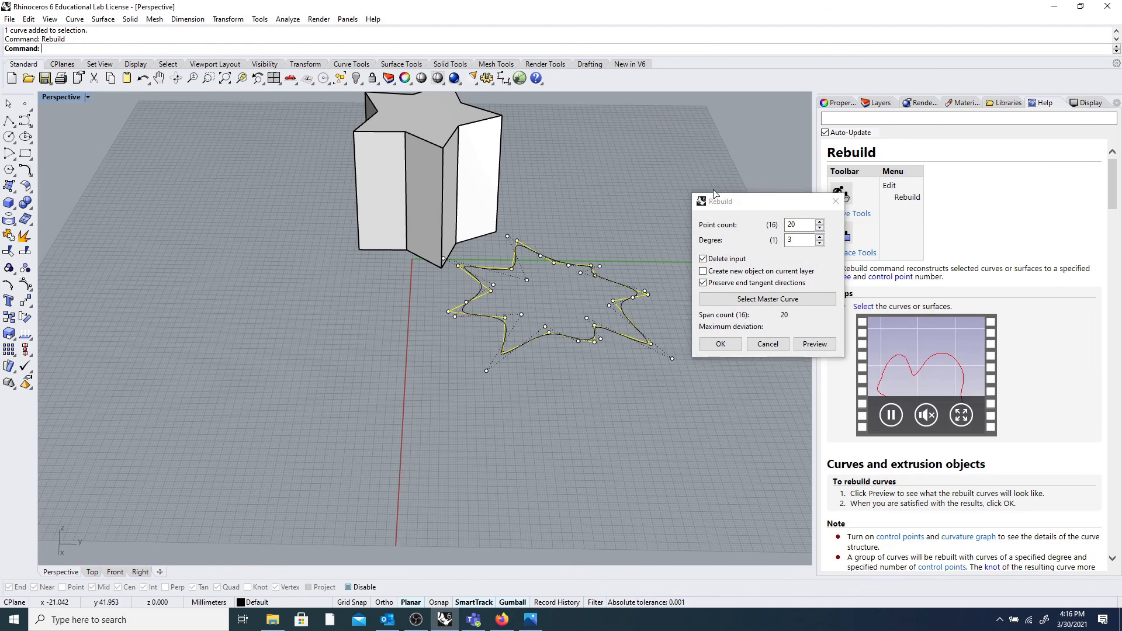
drag(742, 206, 744, 171)
right_drag(674, 214, 564, 254)
scroll(373, 422, up, 6)
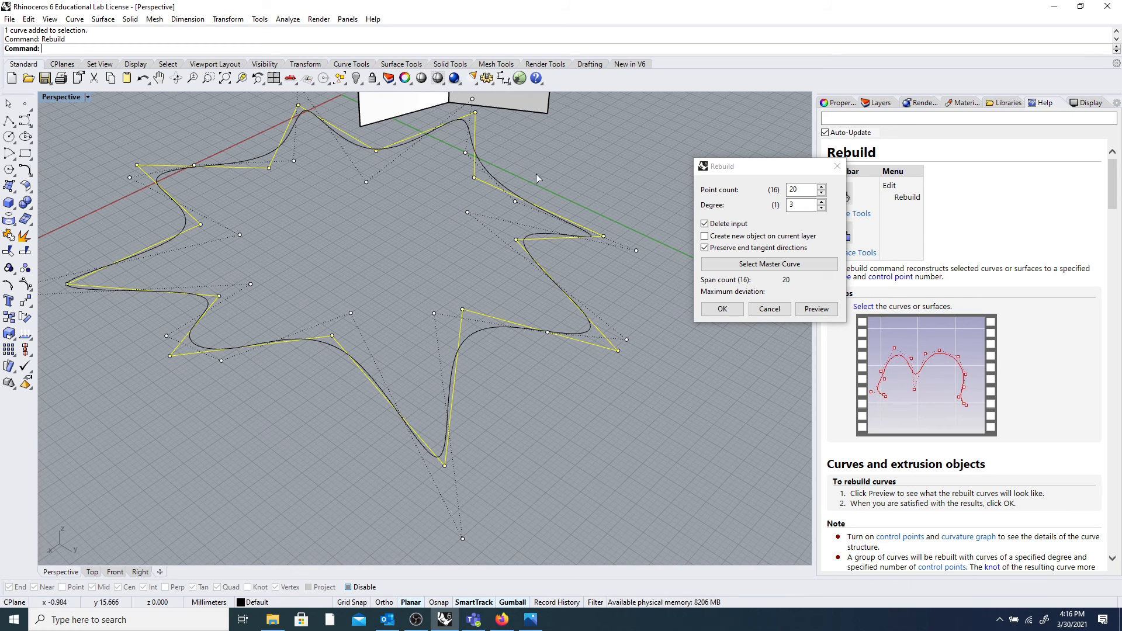
click(837, 166)
scroll(515, 257, down, 8)
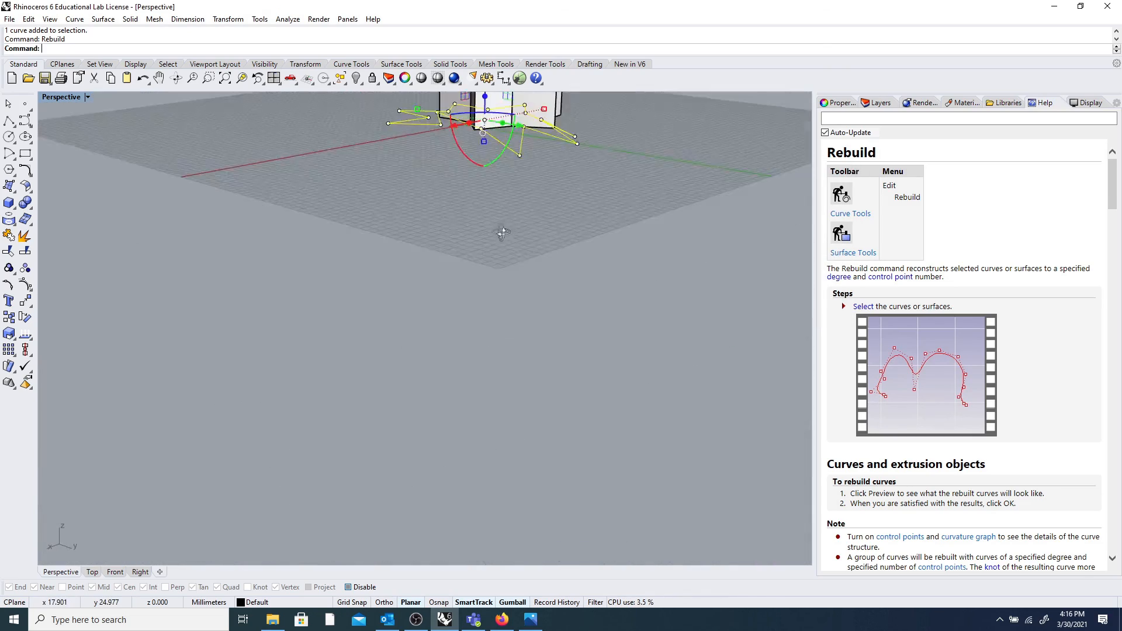
Move one more star control point vertically.
right_drag(514, 253, 592, 227)
click(477, 172)
mouse_move(531, 208)
right_down()
mouse_move(576, 209)
mouse_move(548, 199)
right_up()
drag(547, 199, 547, 212)
click(597, 247)
right_drag(597, 247, 458, 228)
Extrude the star curve upward into an open wall with the gumball, then attempt Cap.
click(419, 190)
click(453, 233)
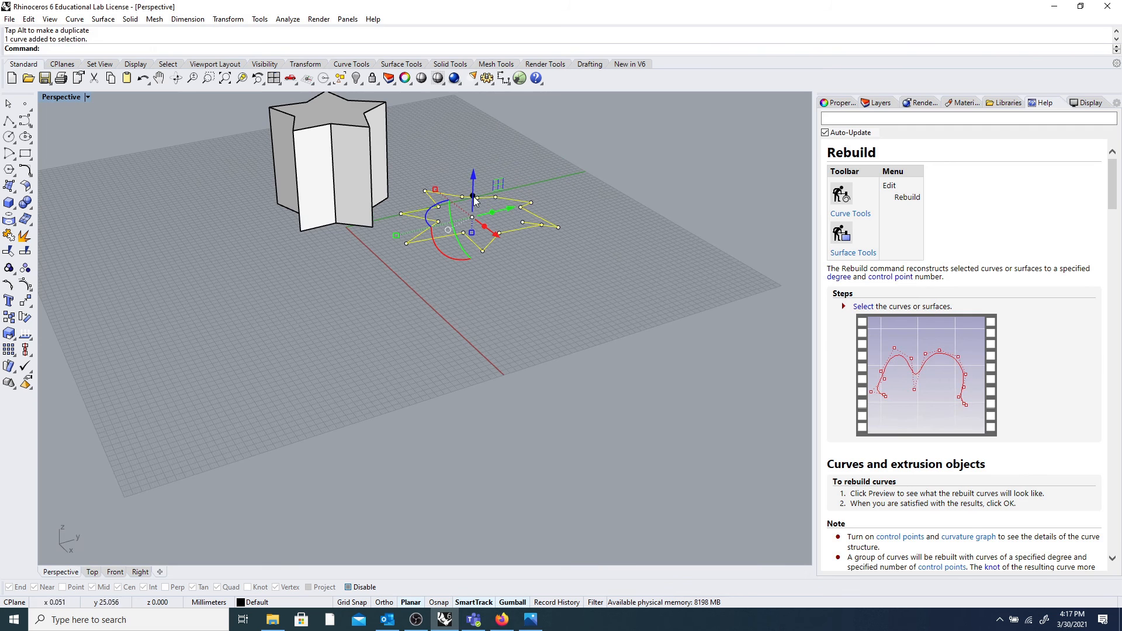
drag(474, 193, 476, 132)
right_drag(535, 276, 513, 286)
click(465, 217)
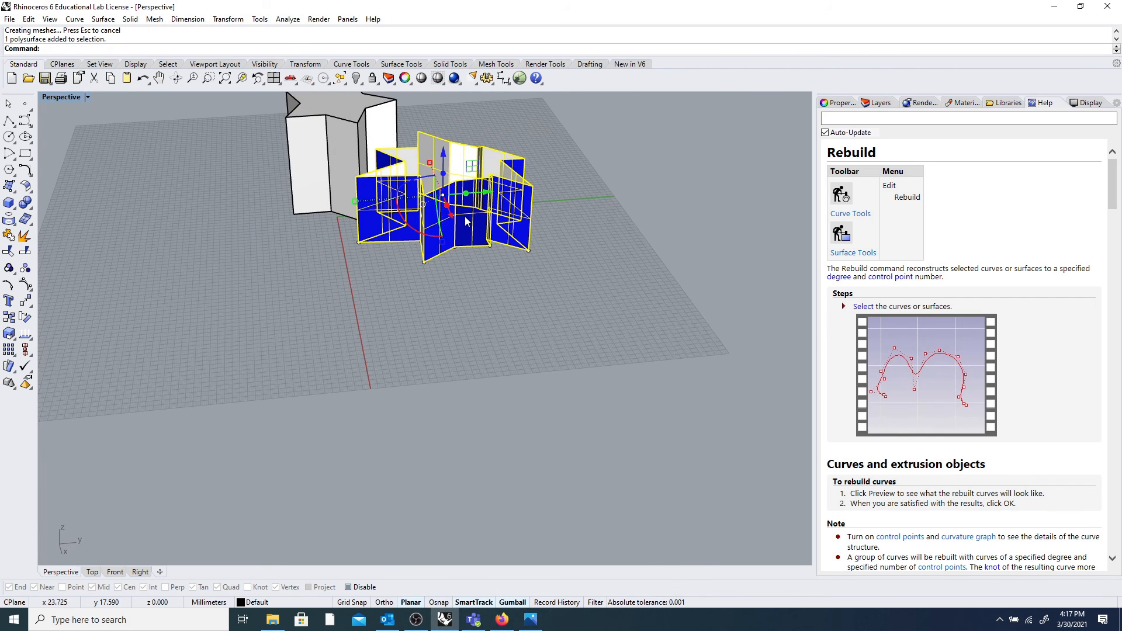
key(Return)
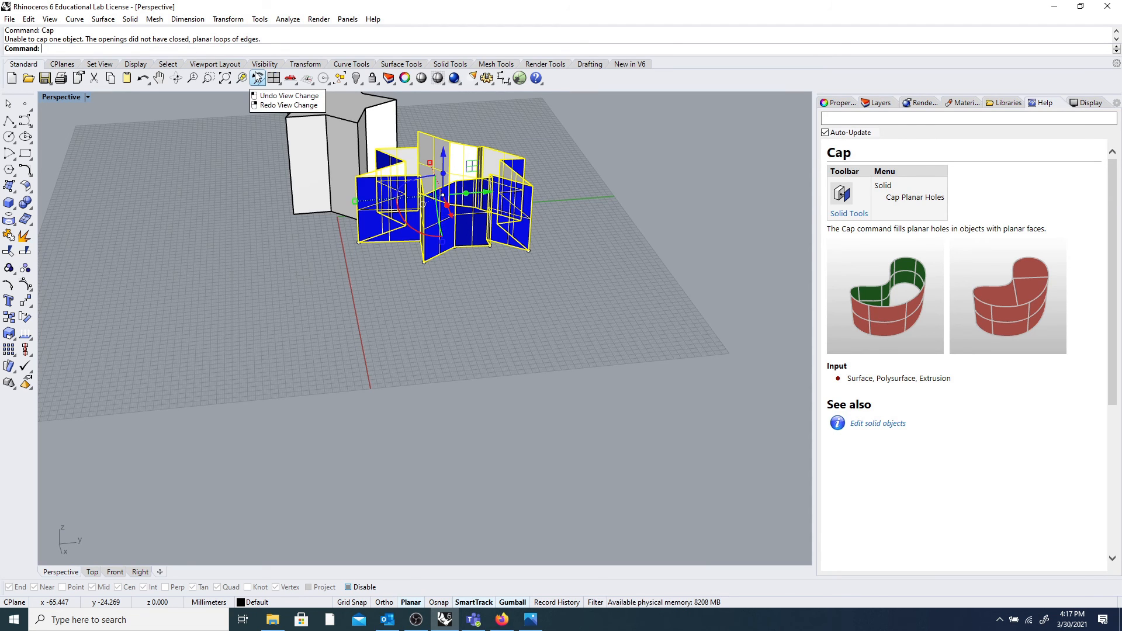
Orbit and zoom to look down into the uncapped star walls.
click(604, 261)
scroll(517, 205, down, 6)
right_drag(516, 207, 548, 260)
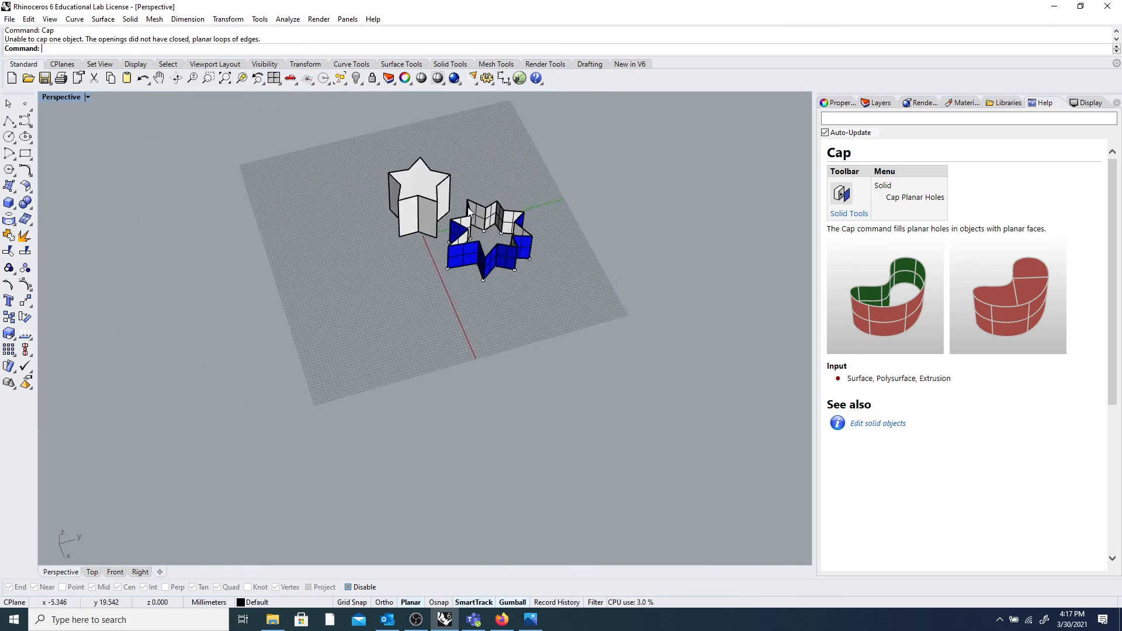
scroll(479, 217, up, 8)
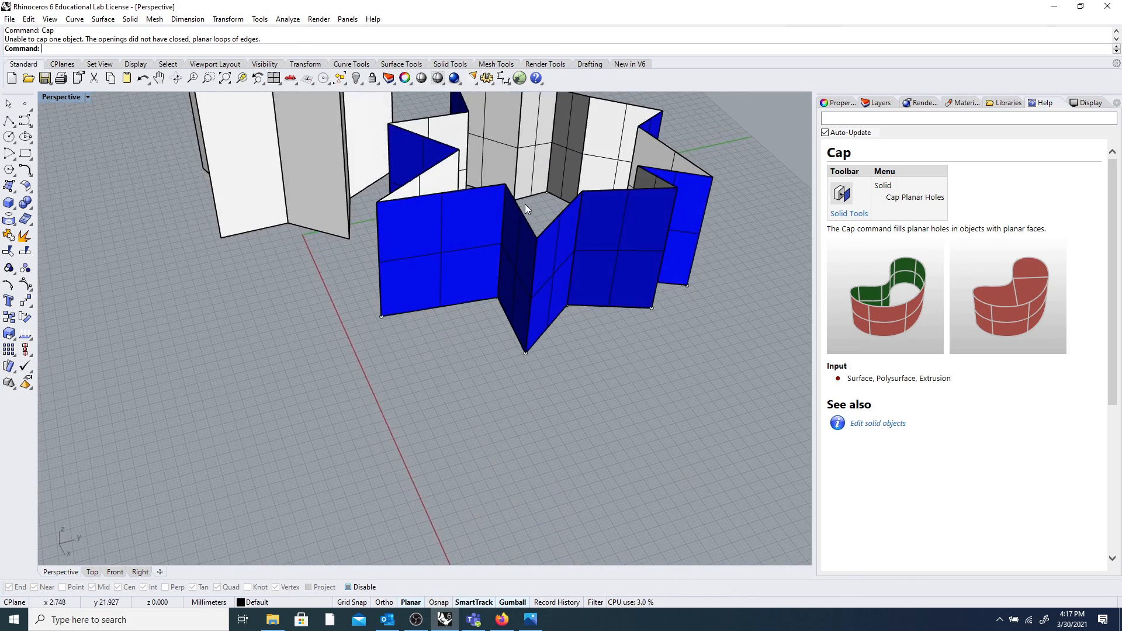
scroll(525, 204, down, 5)
right_drag(525, 205, 634, 153)
scroll(556, 196, up, 3)
scroll(557, 196, down, 5)
scroll(493, 218, up, 3)
scroll(622, 222, down, 5)
scroll(586, 129, up, 10)
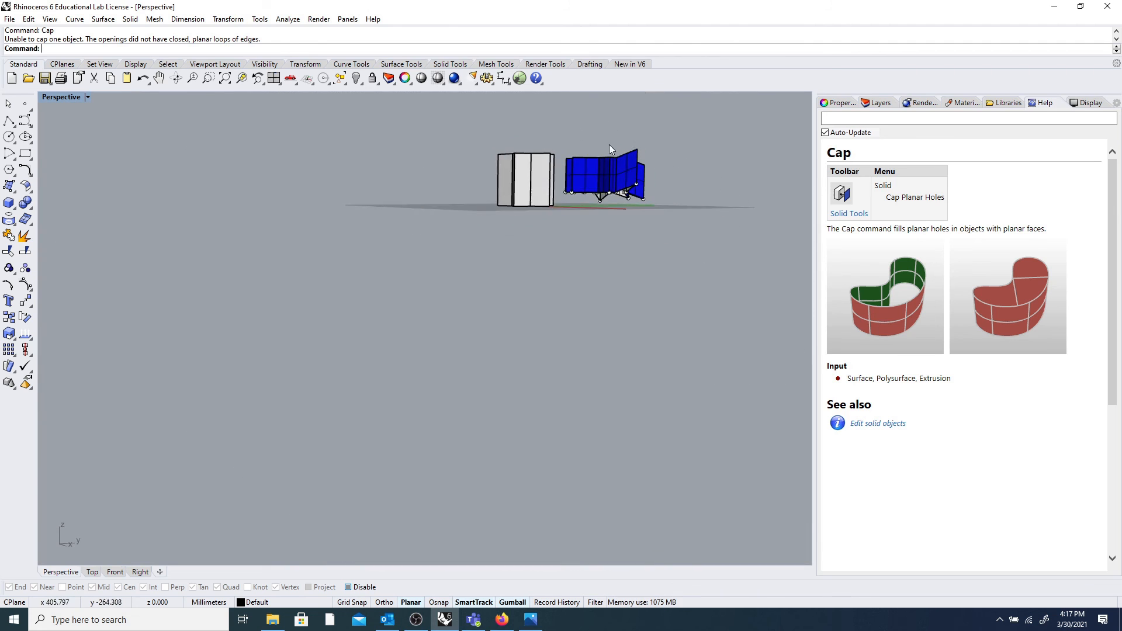
right_drag(581, 163, 529, 290)
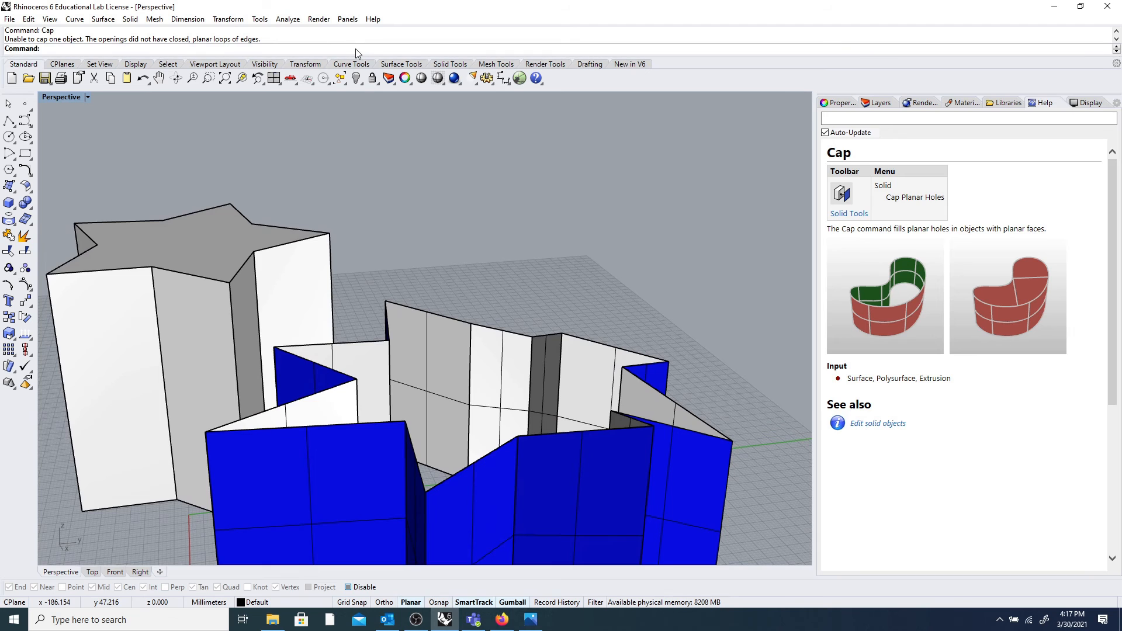
text(ch)
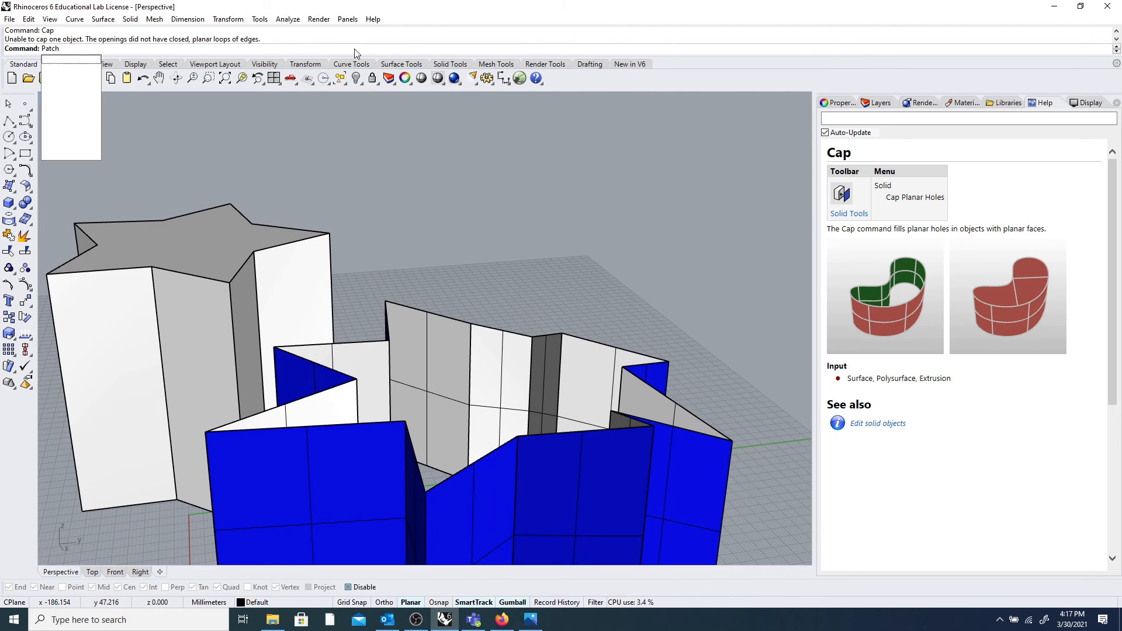
key(Return)
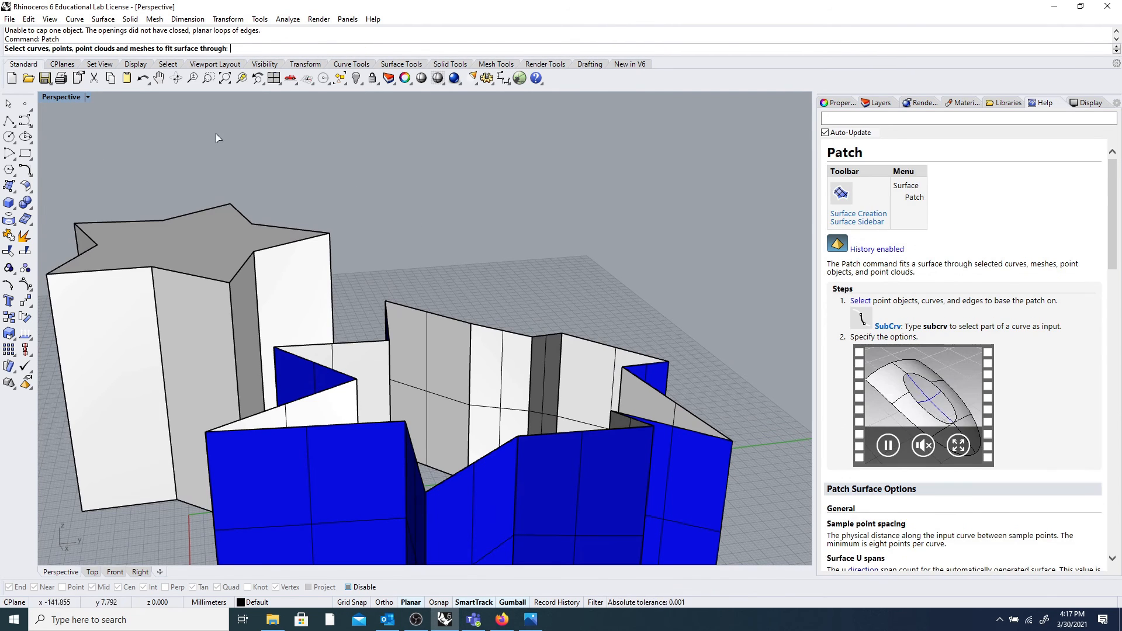
click(449, 316)
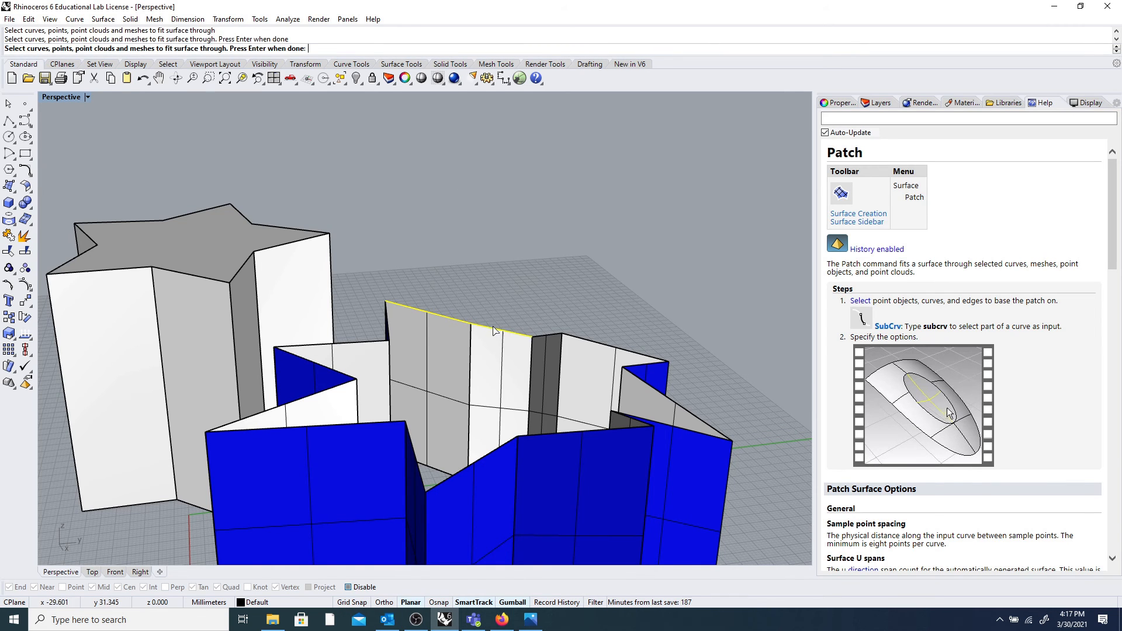
click(541, 335)
click(584, 338)
click(648, 369)
click(651, 386)
click(631, 420)
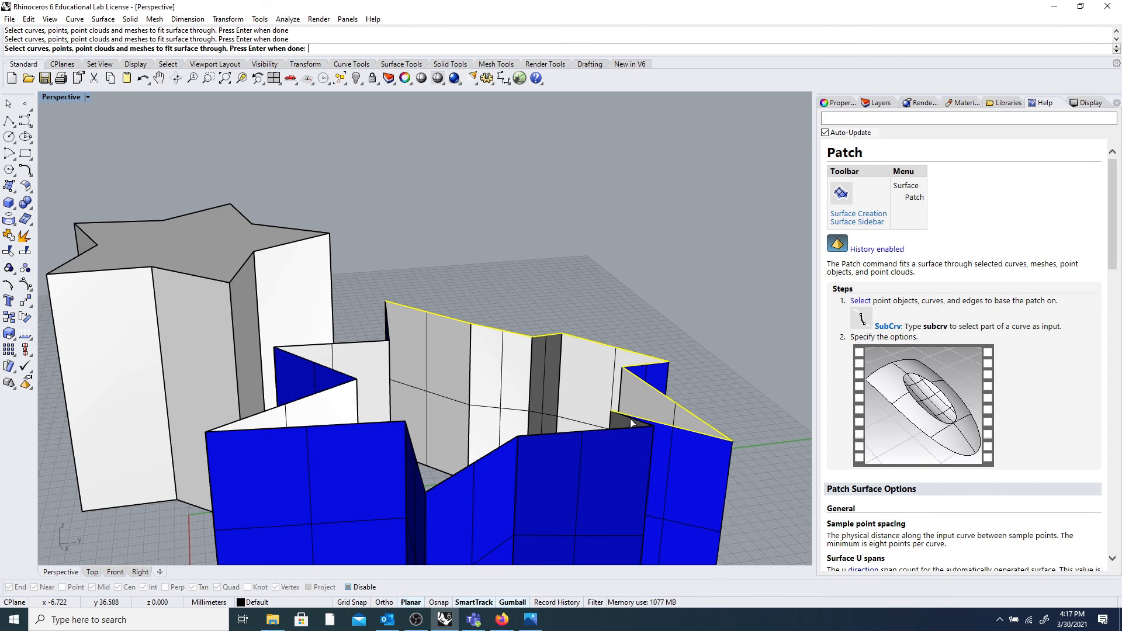
click(582, 436)
click(479, 463)
click(417, 466)
click(383, 427)
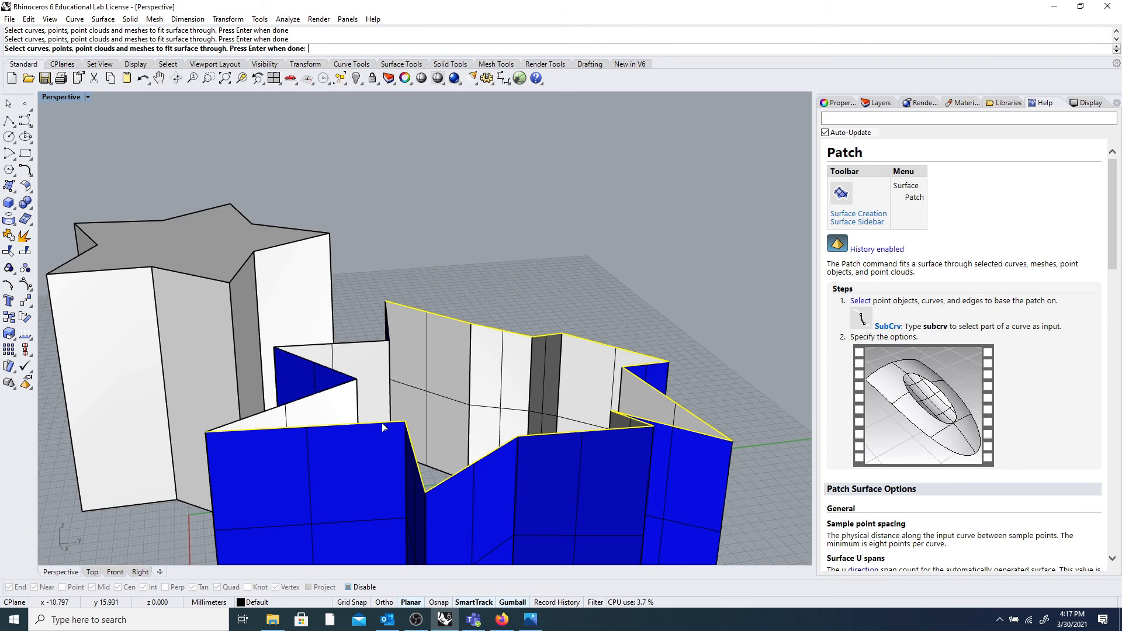
click(291, 409)
click(314, 363)
click(325, 345)
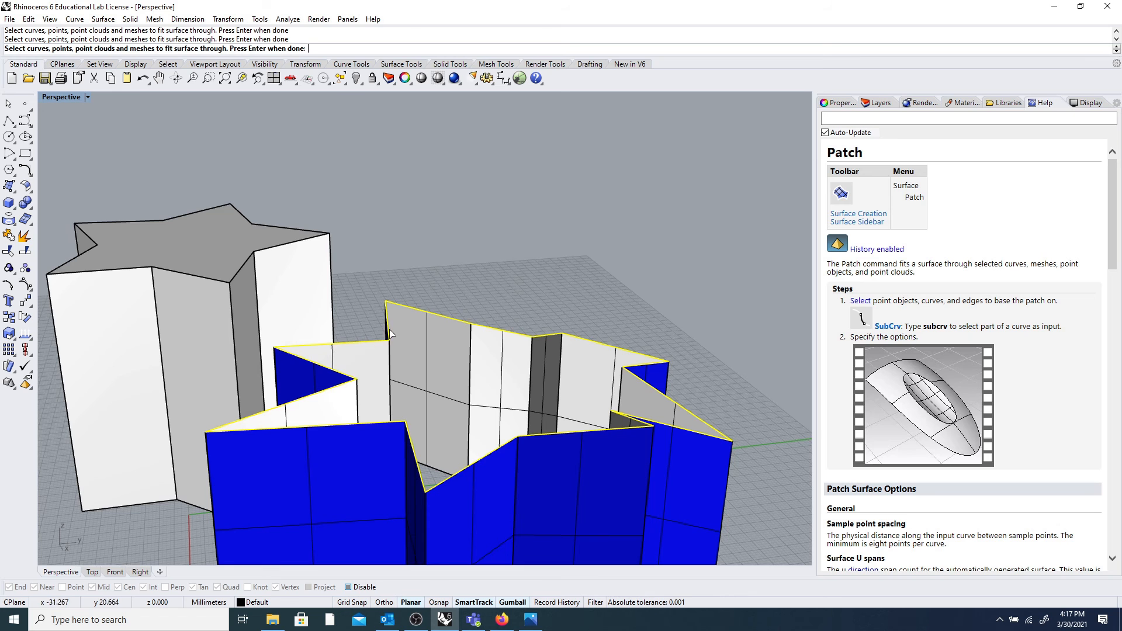
key(Return)
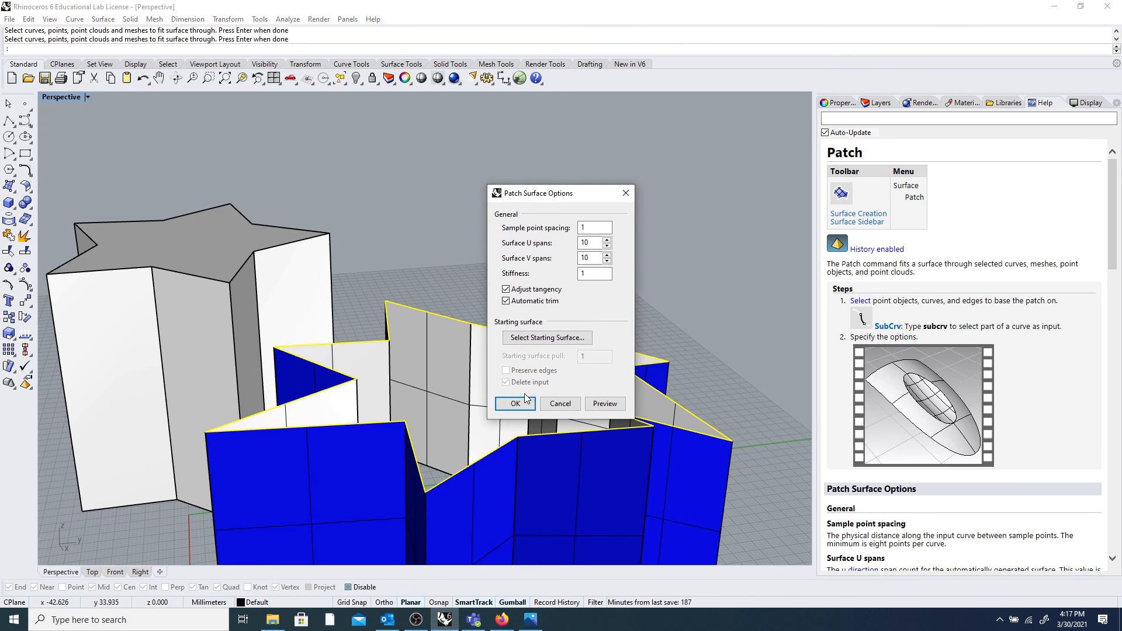
click(515, 404)
right_drag(531, 388, 581, 362)
key(ctrl+z)
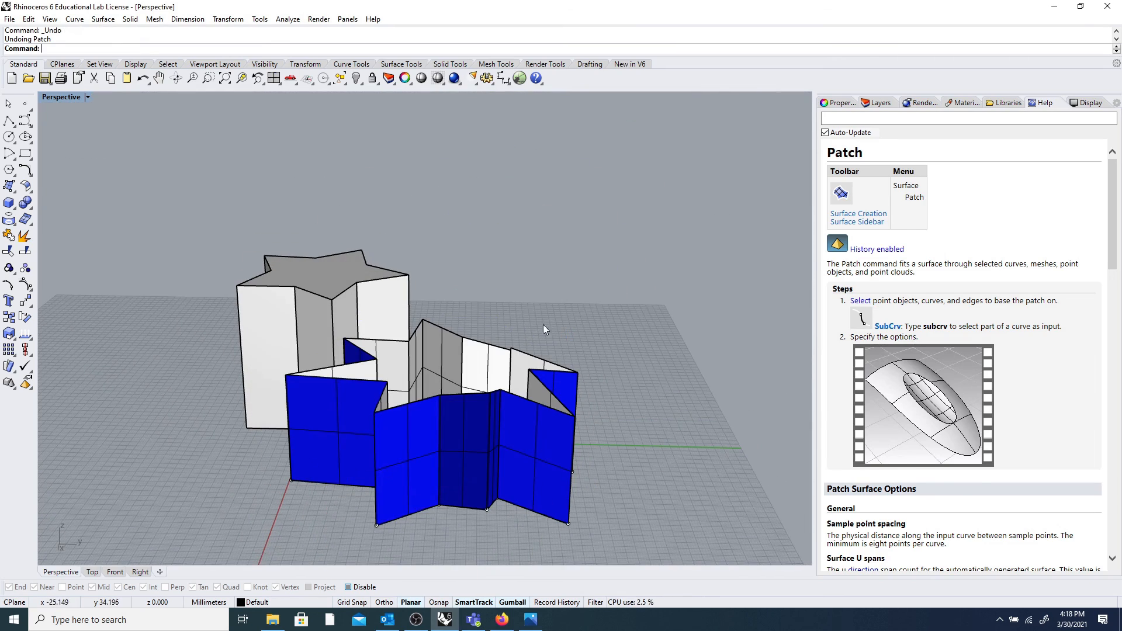
Rerun Patch from the recent commands and pick the folded wall's top edges.
right_click(328, 51)
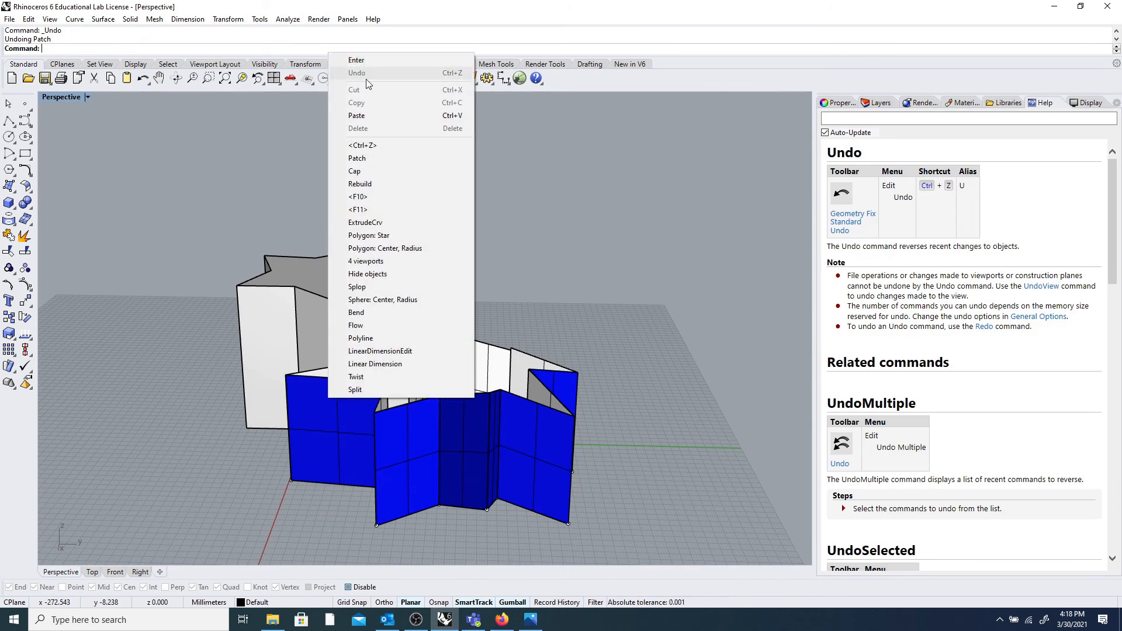
click(372, 158)
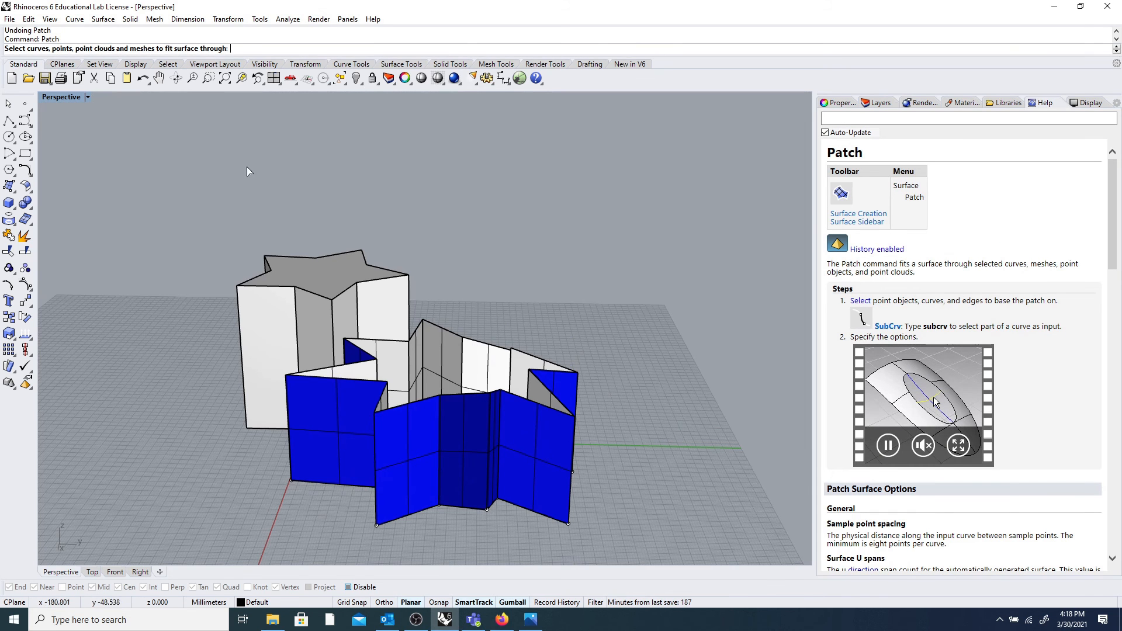
right_drag(223, 115, 272, 196)
scroll(448, 369, up, 5)
click(460, 386)
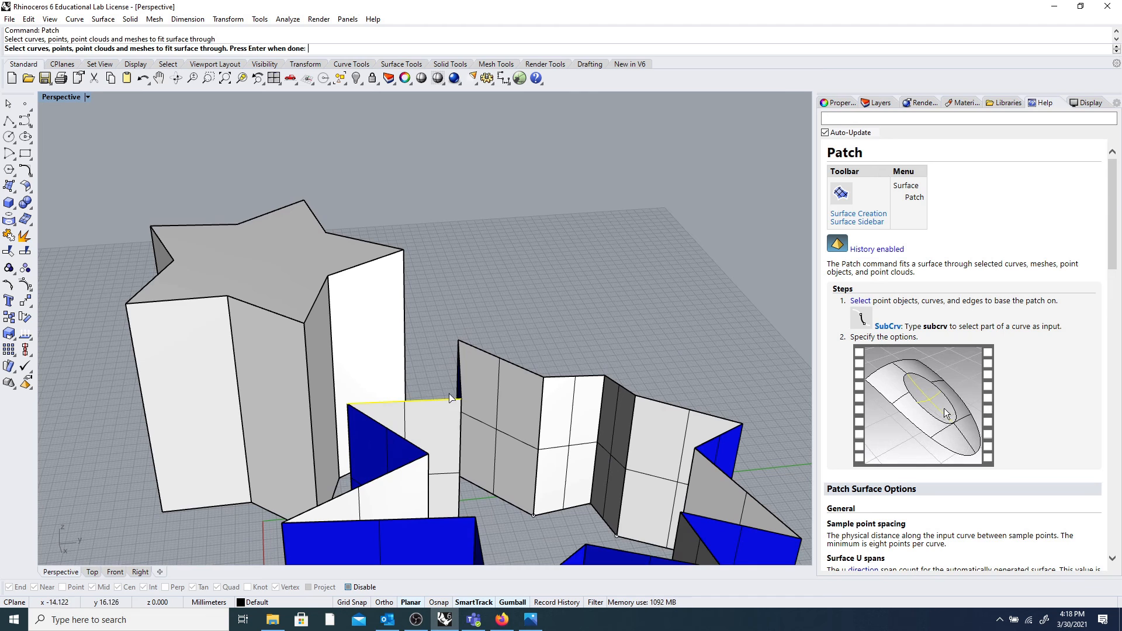
click(496, 357)
click(583, 378)
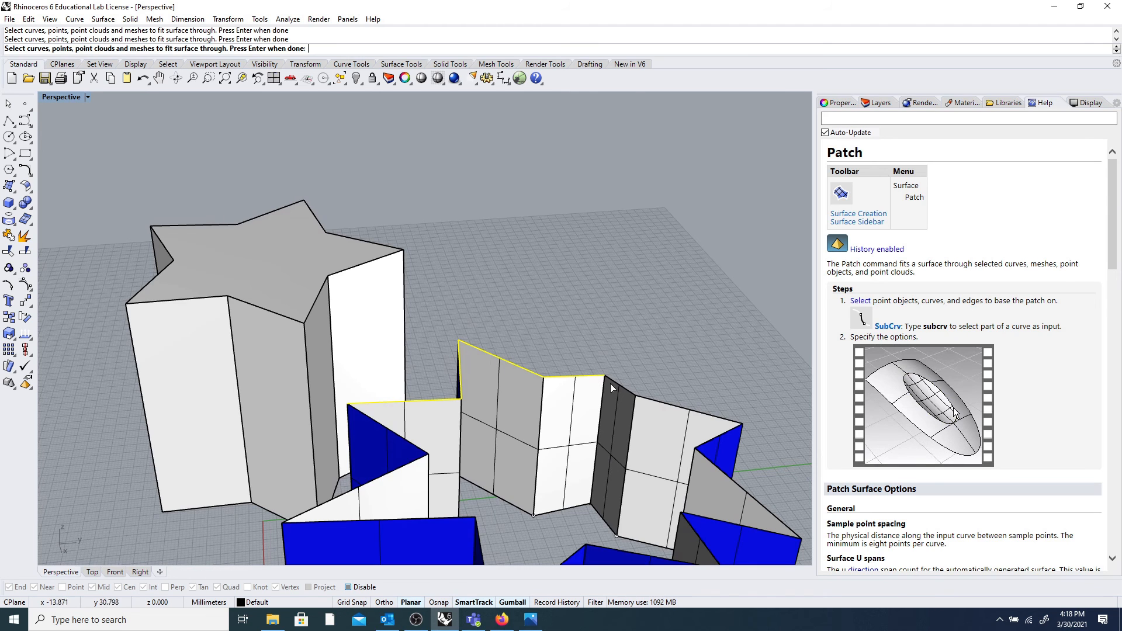
click(623, 387)
click(672, 405)
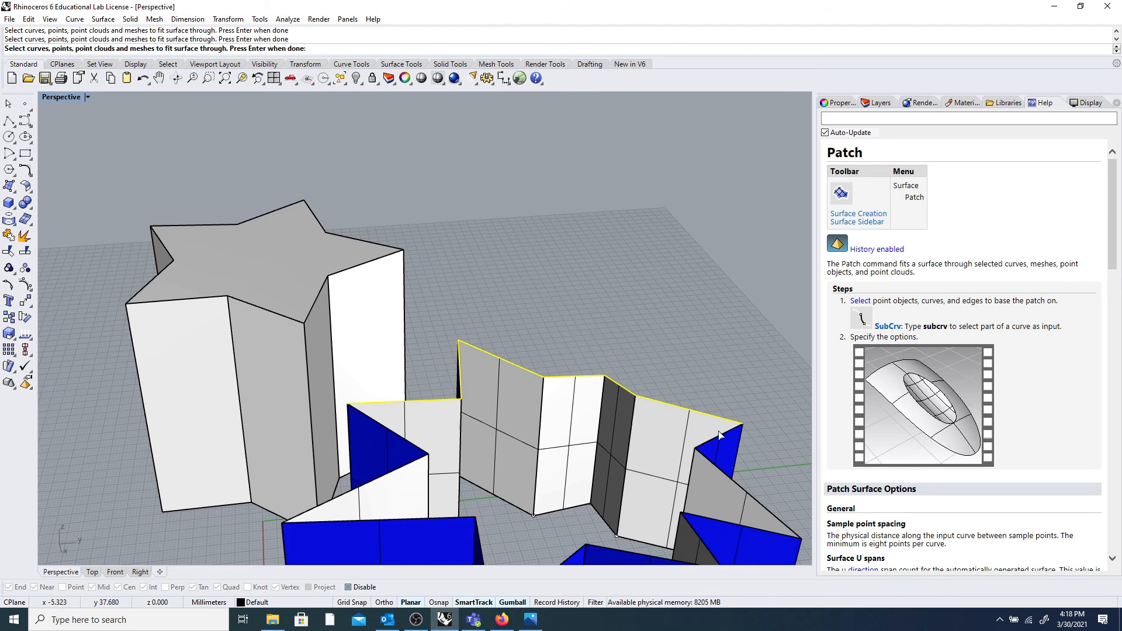
Add the remaining upper edges of the blue star and finish the selection.
click(727, 522)
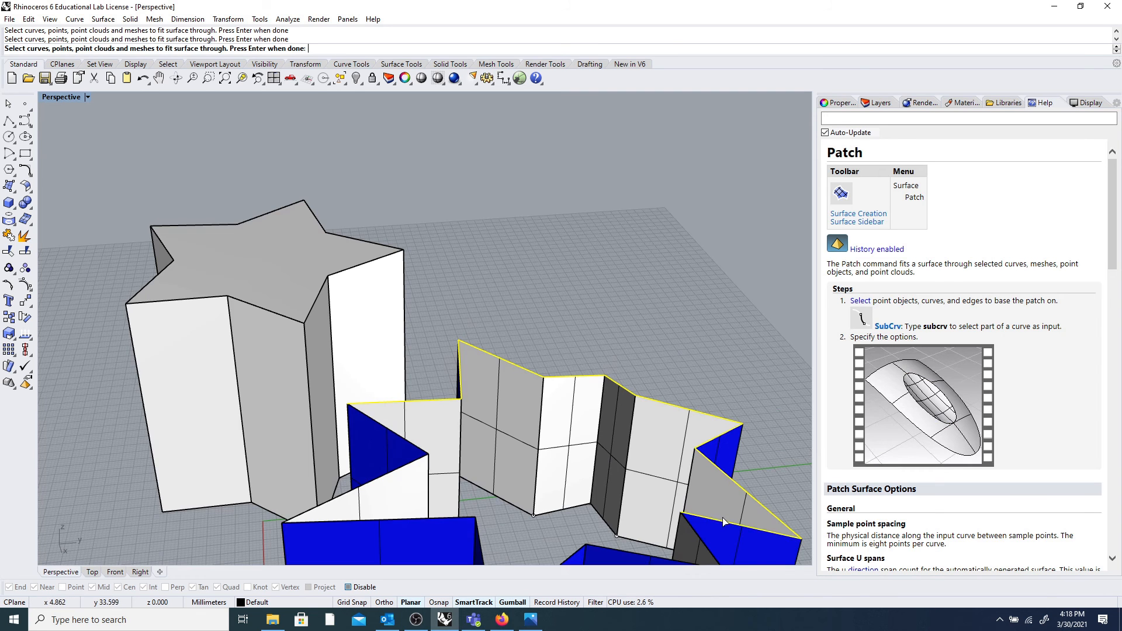
scroll(692, 518, down, 5)
scroll(692, 518, up, 2)
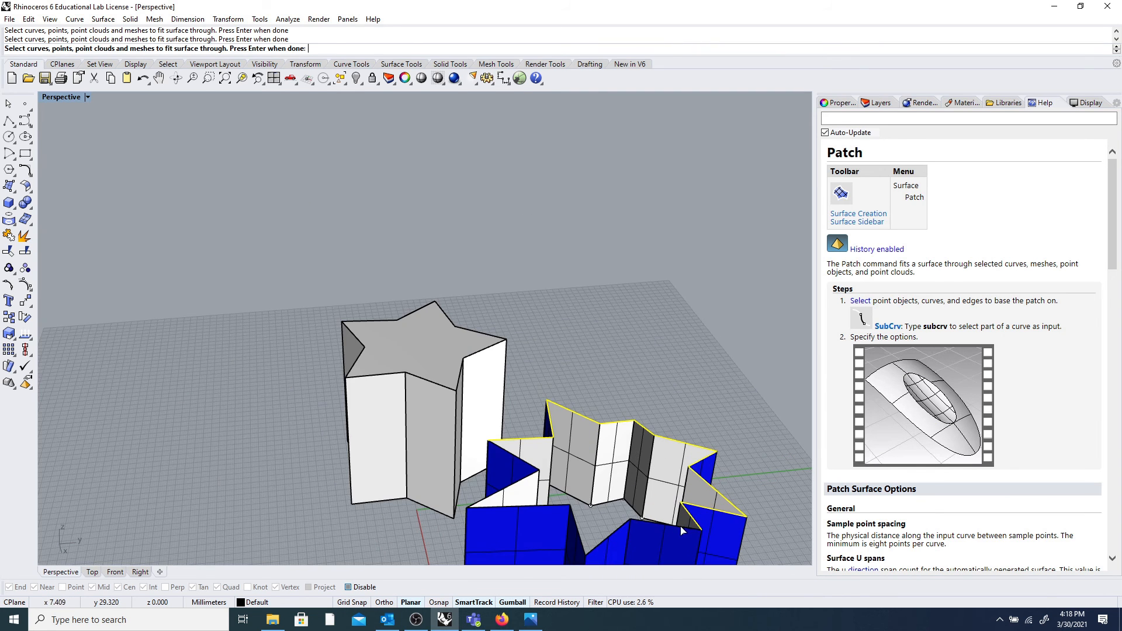
click(577, 538)
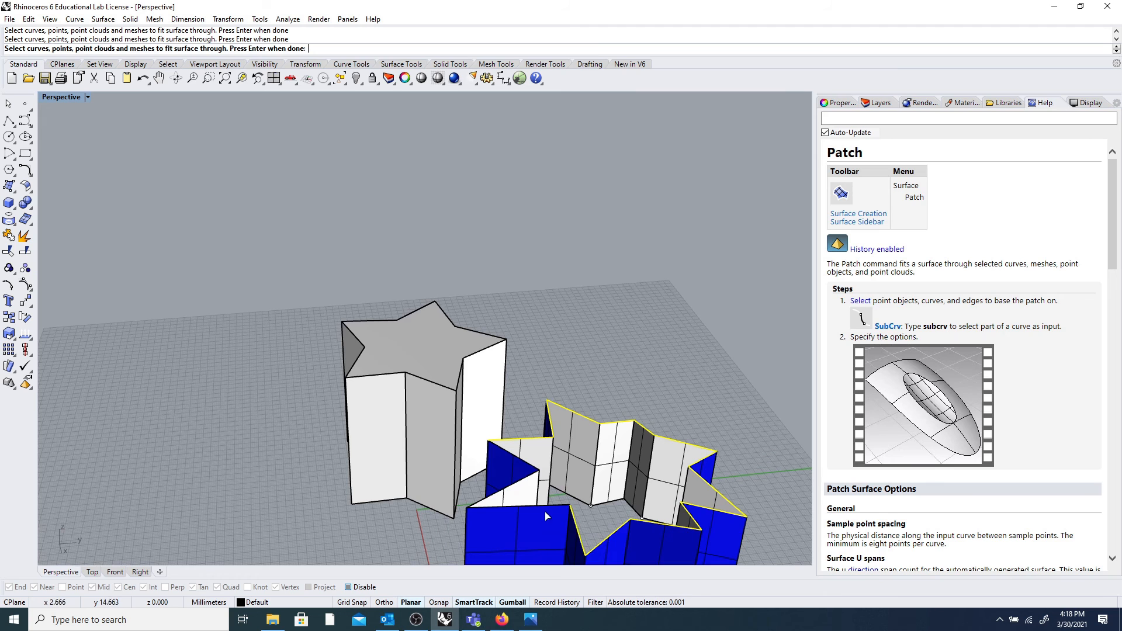
click(548, 508)
click(508, 489)
key(Return)
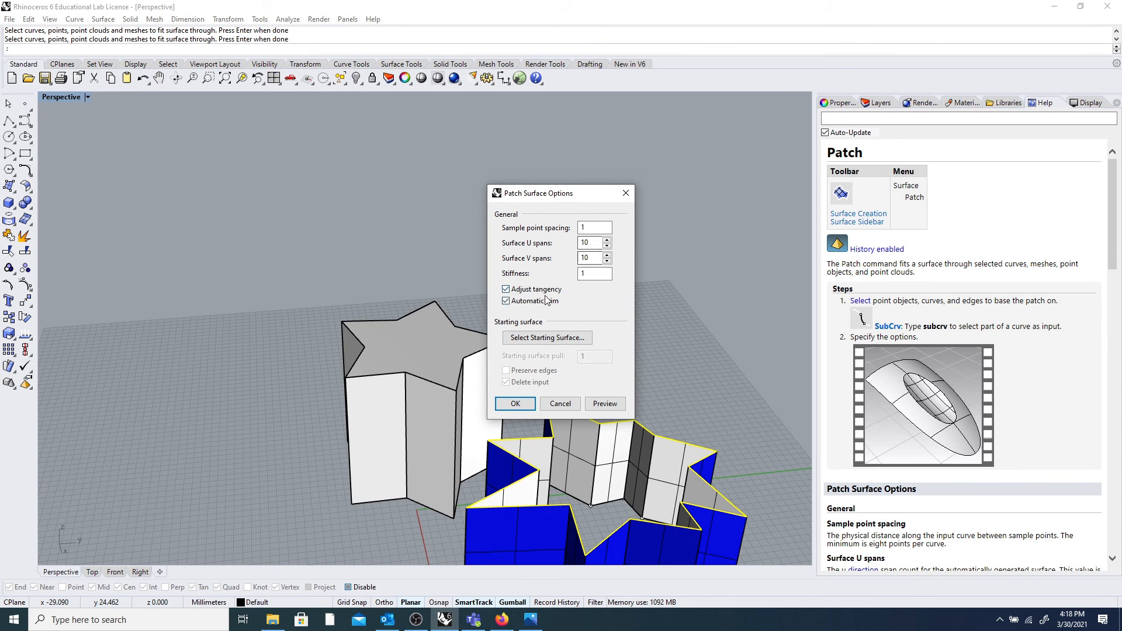
Build the patch surface with Sample point spacing 5.
click(589, 277)
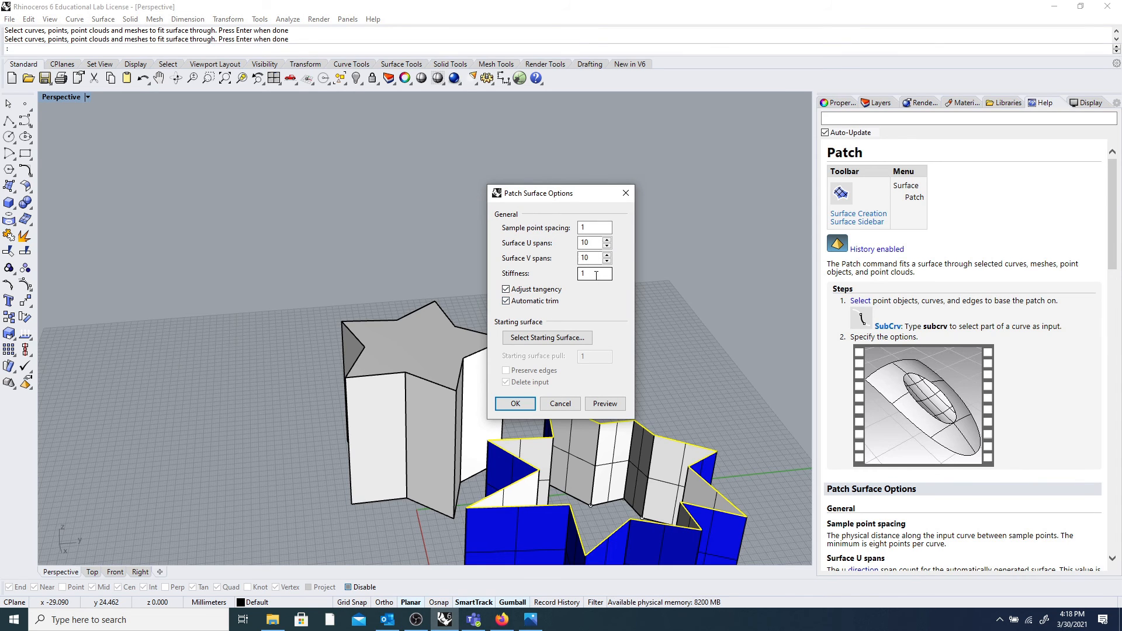
double_click(592, 230)
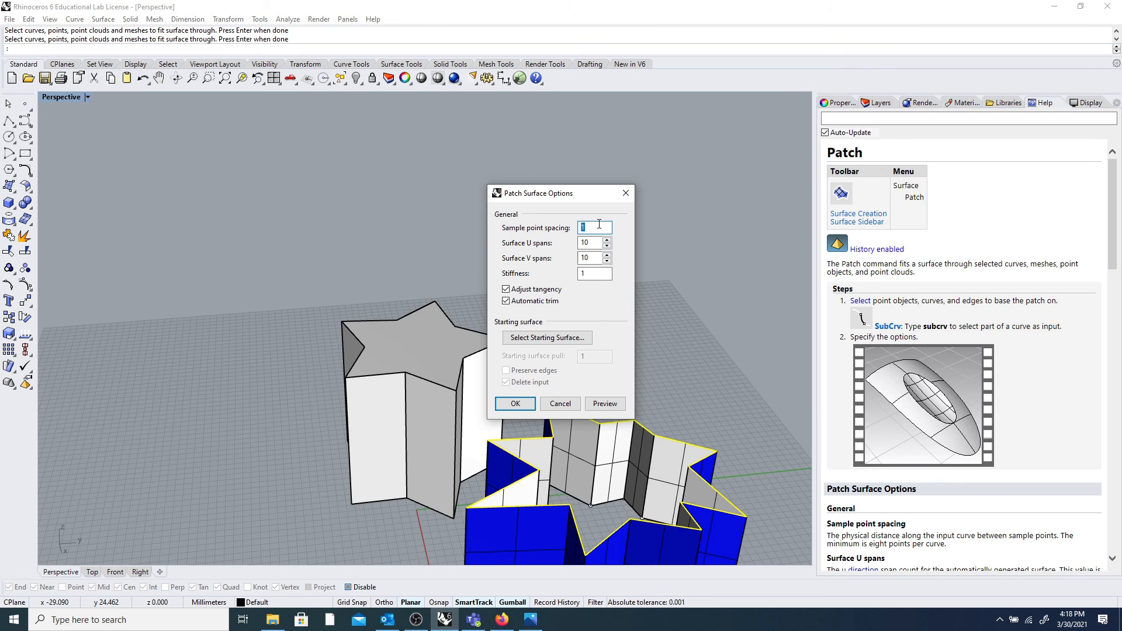
text(5)
click(593, 276)
click(517, 404)
Orbit to a low side view to inspect the bumpy patch over the stars.
right_drag(518, 402, 297, 459)
scroll(194, 363, up, 5)
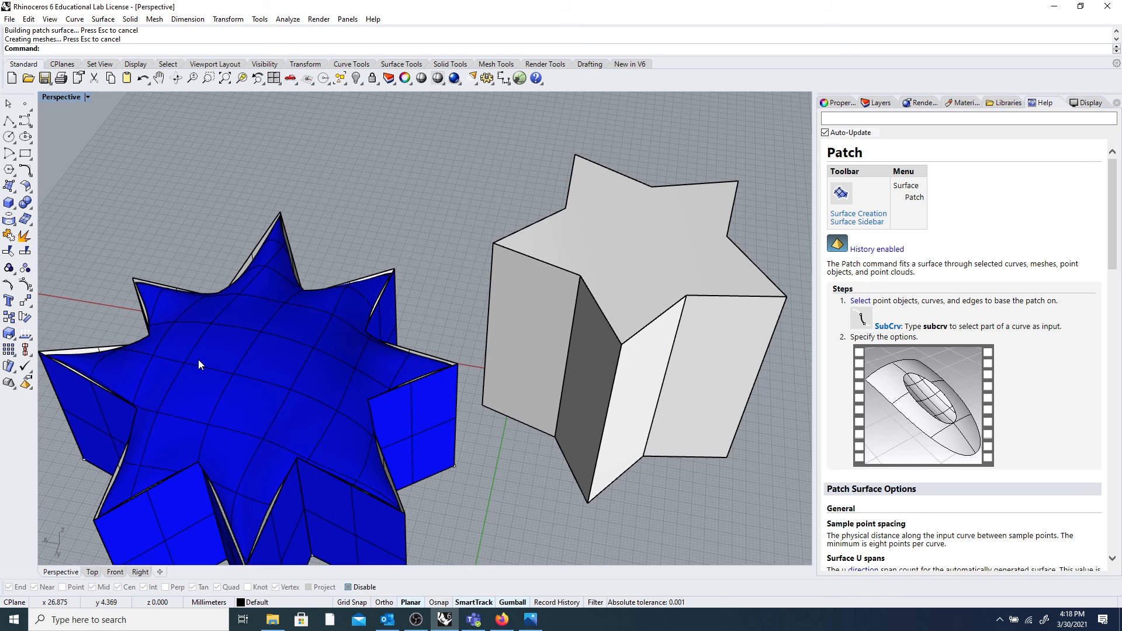
scroll(199, 359, down, 4)
right_drag(204, 361, 331, 334)
scroll(339, 355, up, 5)
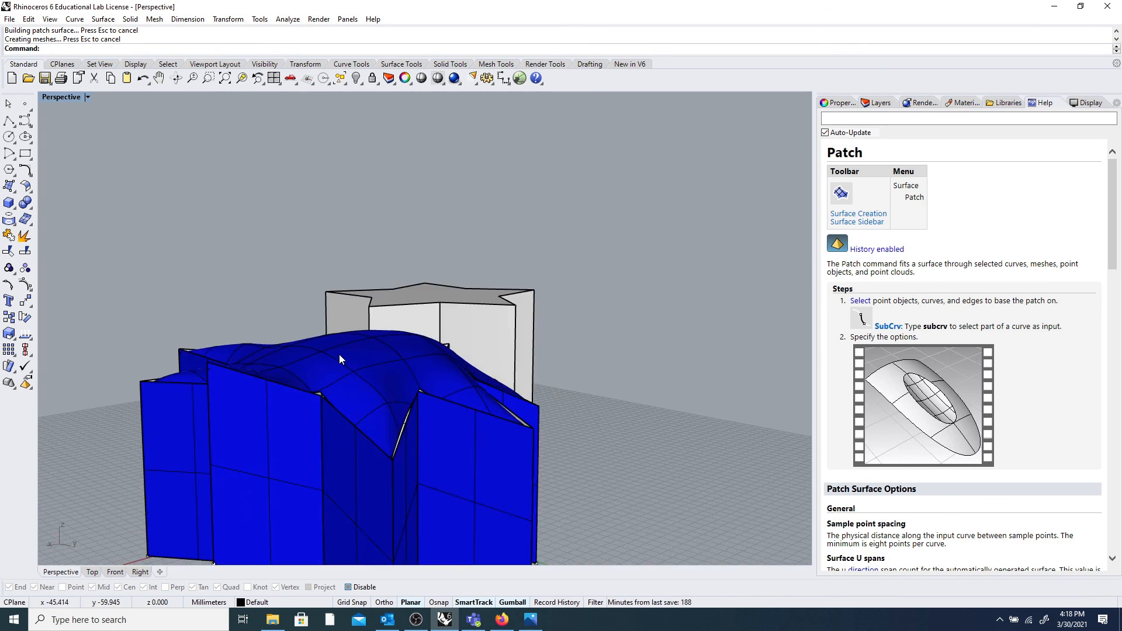
Delete the patch surface, leaving the blue walls open-topped.
click(384, 366)
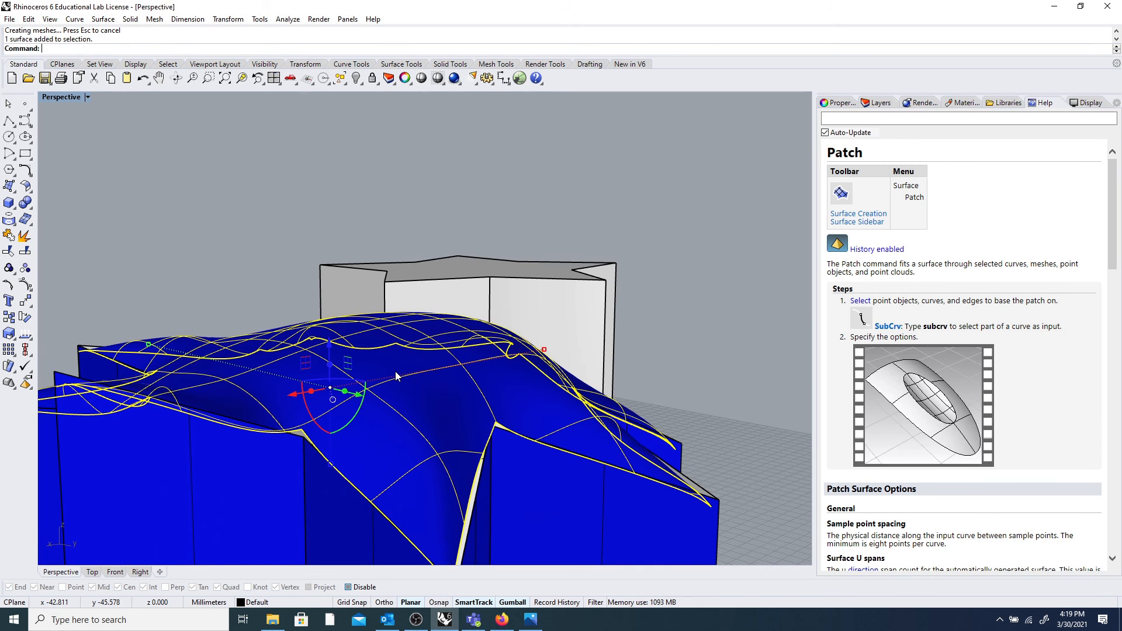
key(Delete)
scroll(395, 373, down, 5)
right_drag(394, 374, 461, 399)
right_drag(524, 447, 549, 449)
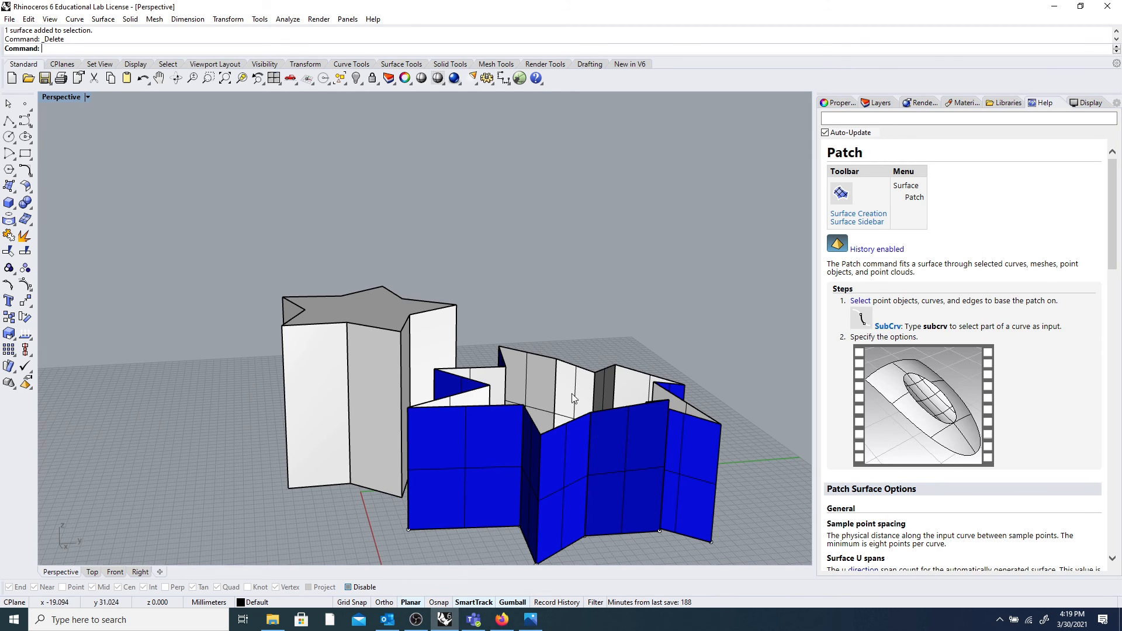
Draw a snapped polyline between two corners of the star prism.
scroll(598, 430, down, 3)
right_drag(563, 345, 412, 339)
scroll(571, 321, up, 8)
click(8, 120)
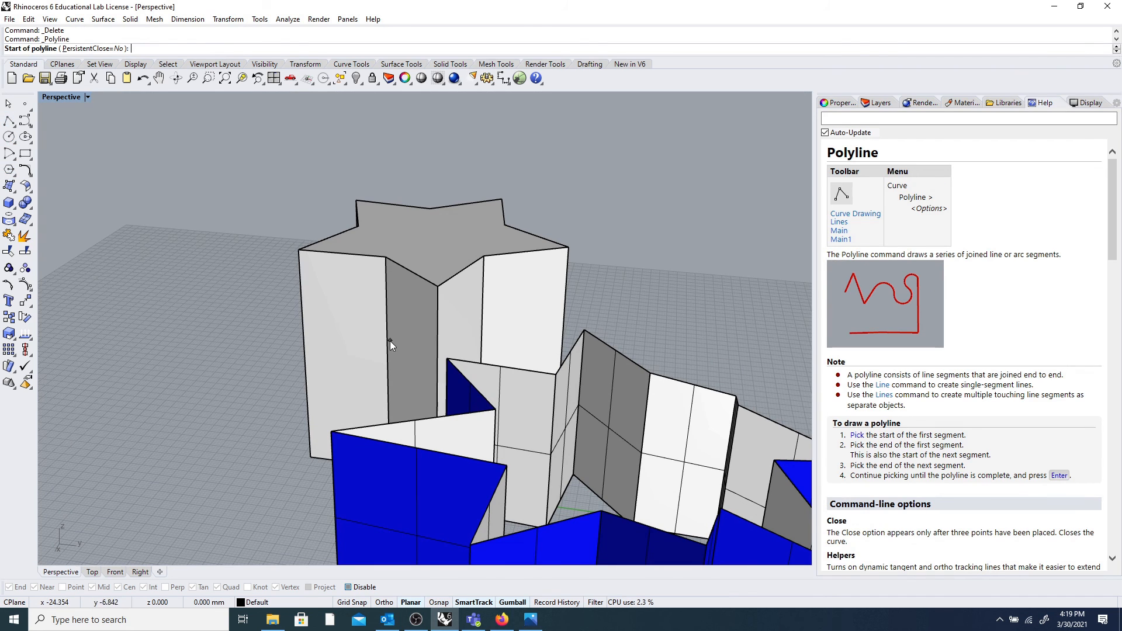
click(348, 587)
click(495, 410)
click(510, 462)
right_click(672, 310)
Create a triangular top surface from edge curves.
right_drag(542, 444, 578, 446)
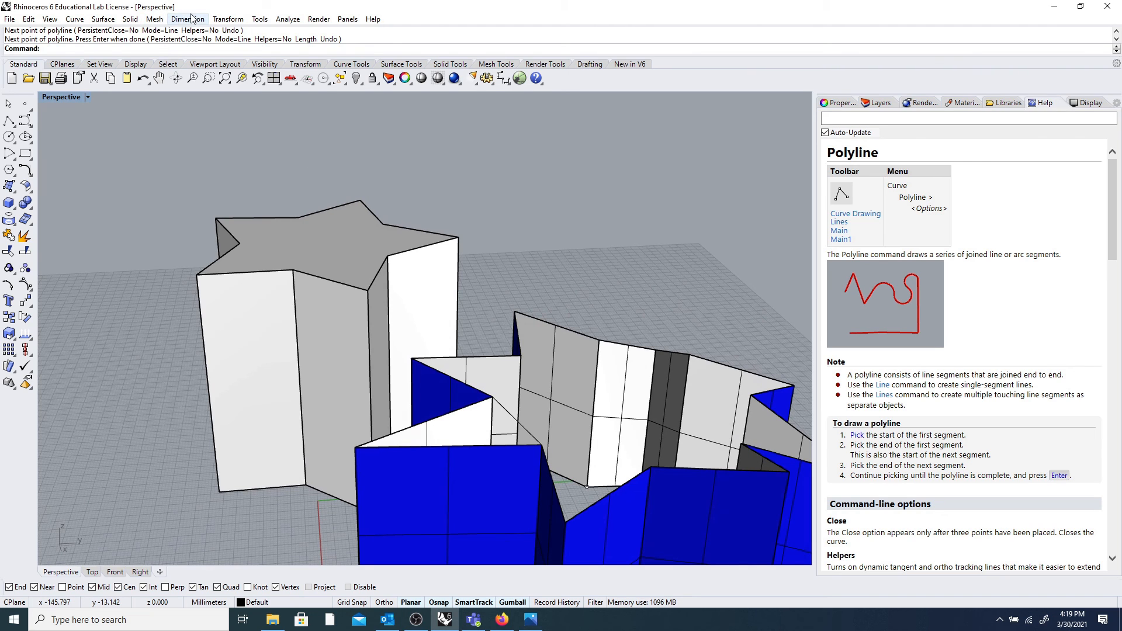
click(103, 19)
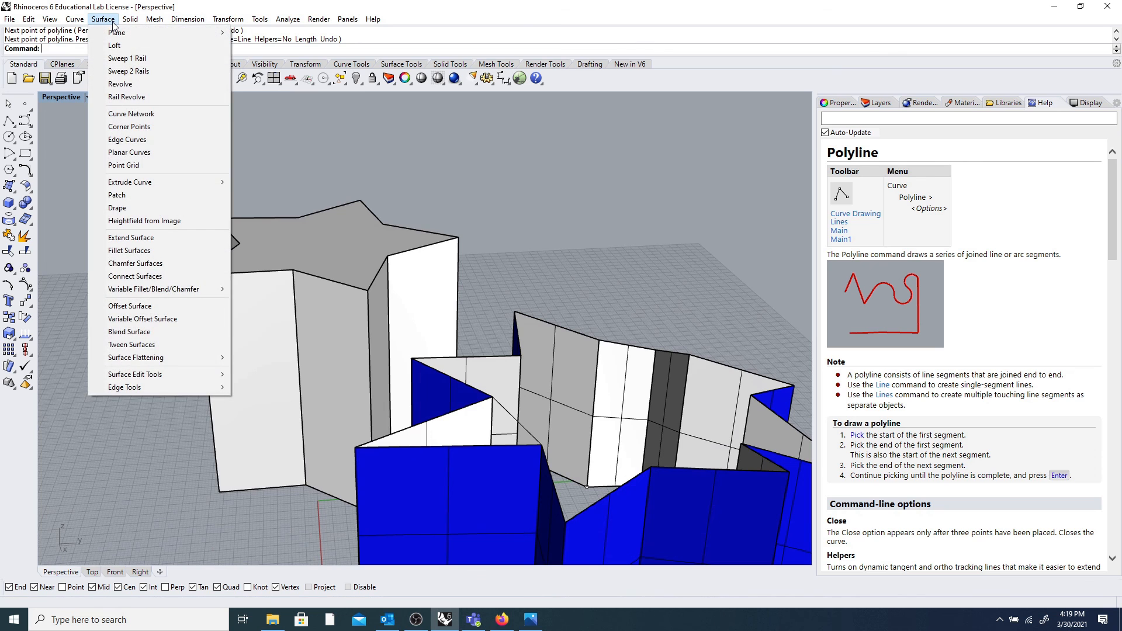
click(126, 140)
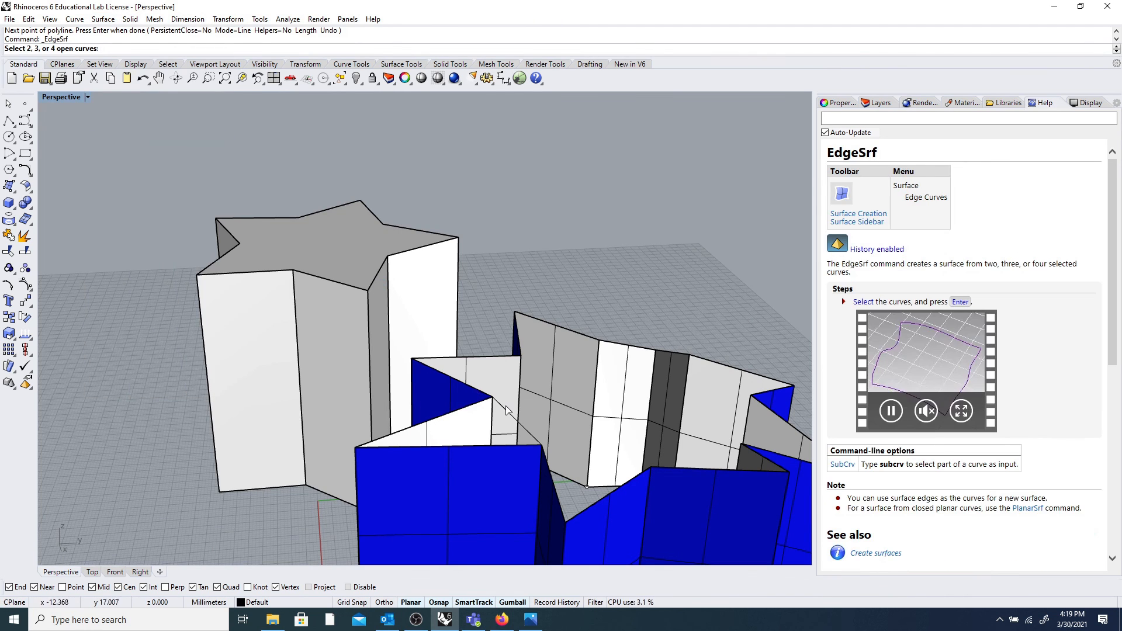
click(477, 405)
click(480, 447)
key(Return)
Draw another polyline from the star edge's end point to the opposite corner.
right_drag(527, 419, 406, 410)
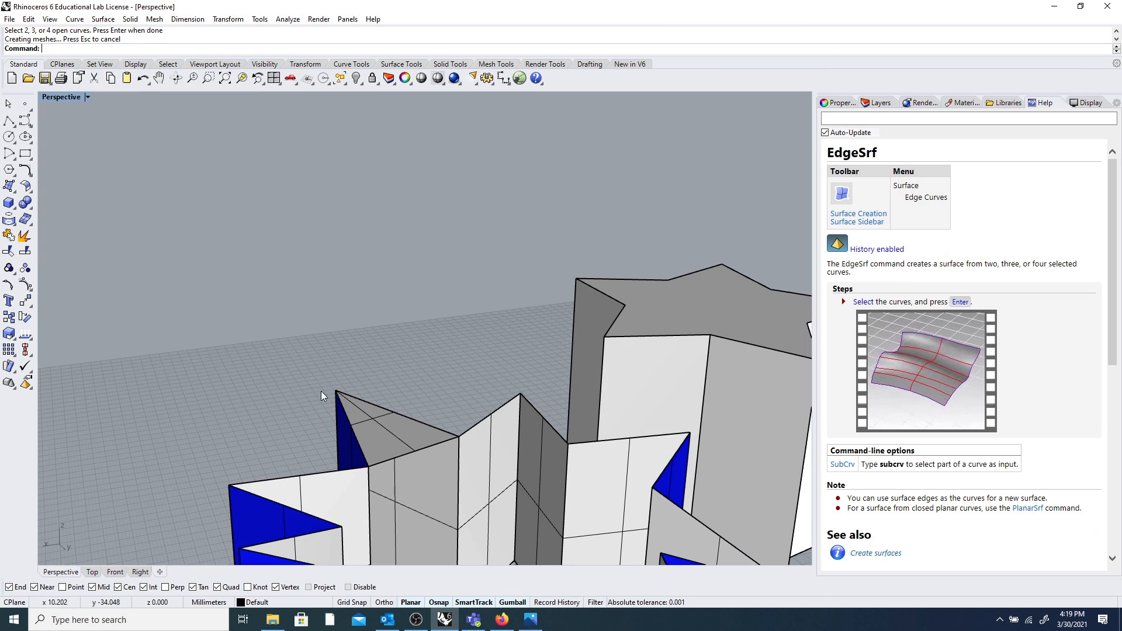
click(10, 153)
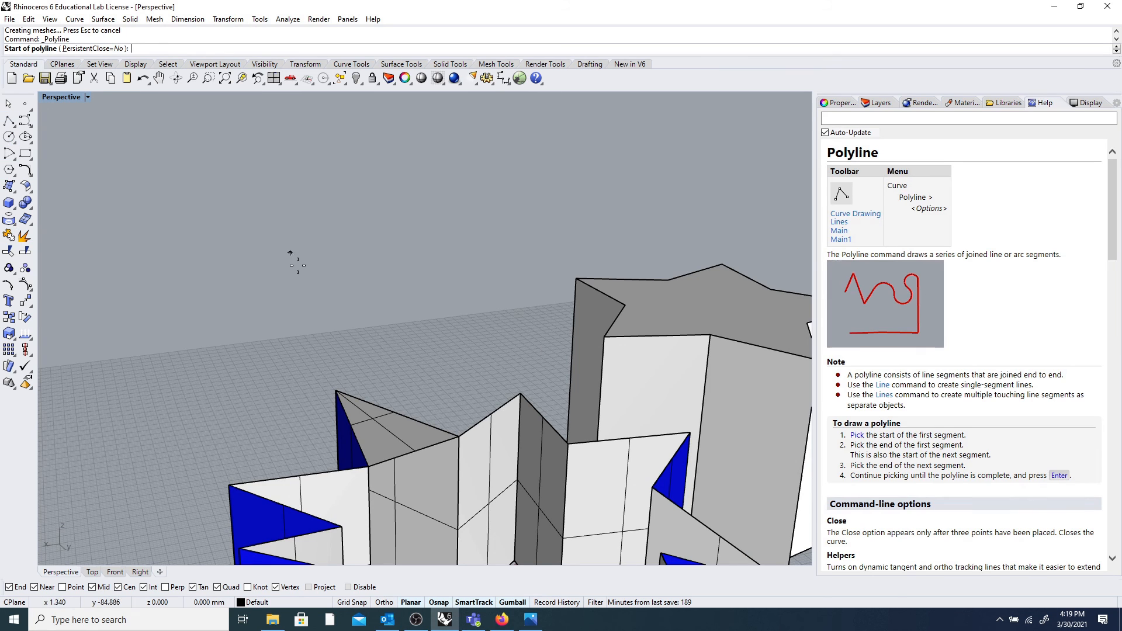
click(457, 435)
click(567, 443)
key(Return)
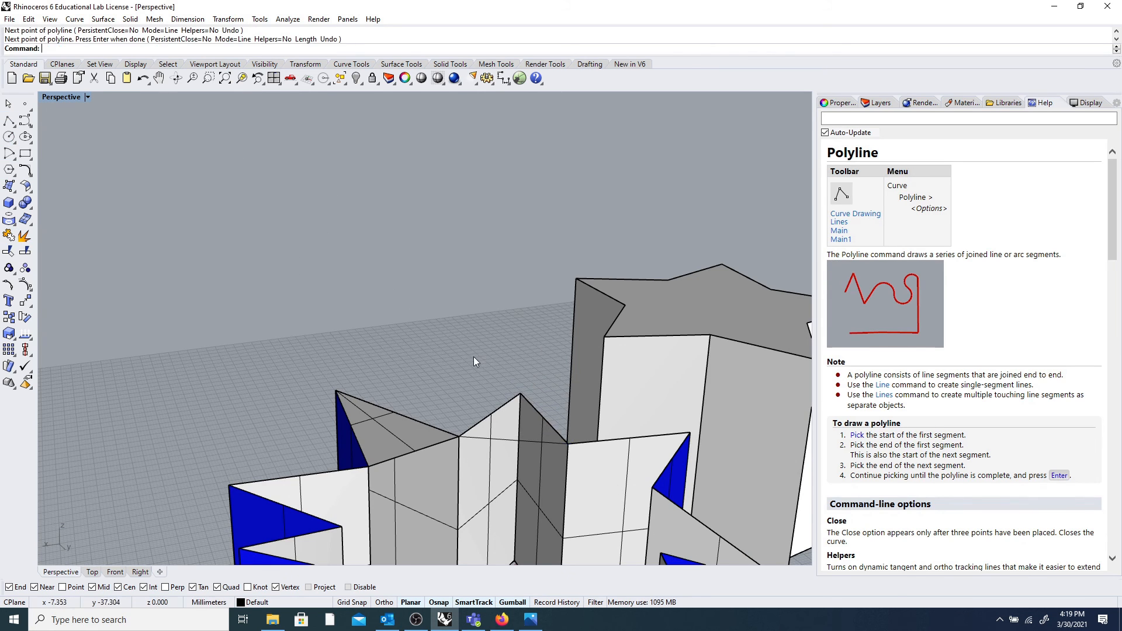
Select all and delete the blue star with its helper curves, then switch to the screen recorder.
scroll(473, 361, down, 5)
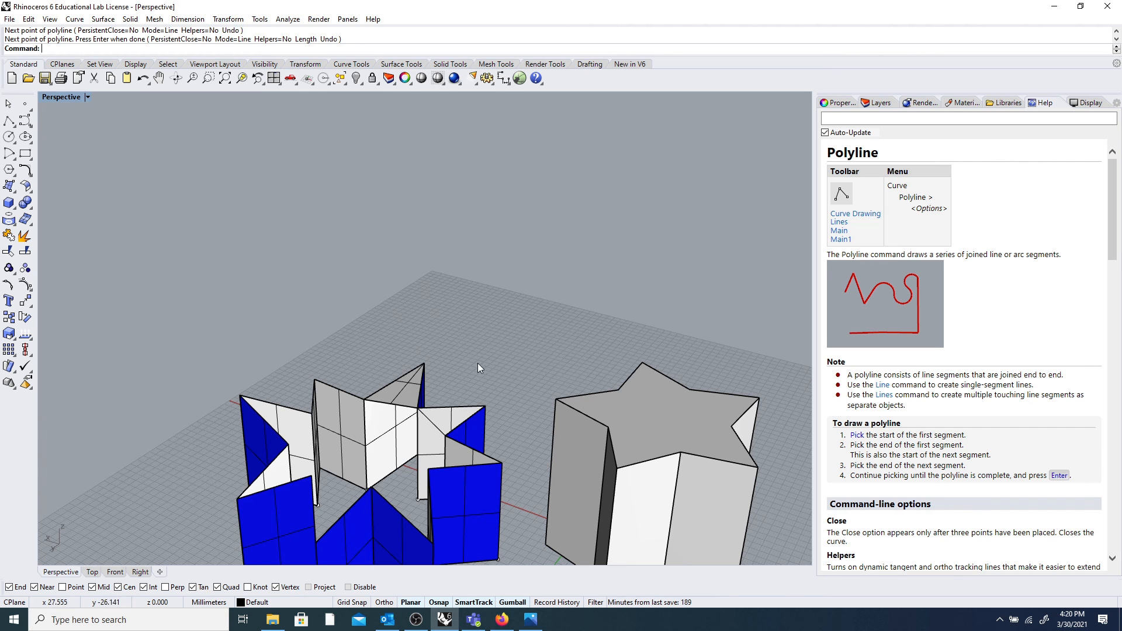
scroll(478, 368, down, 5)
scroll(444, 414, up, 3)
scroll(443, 414, down, 3)
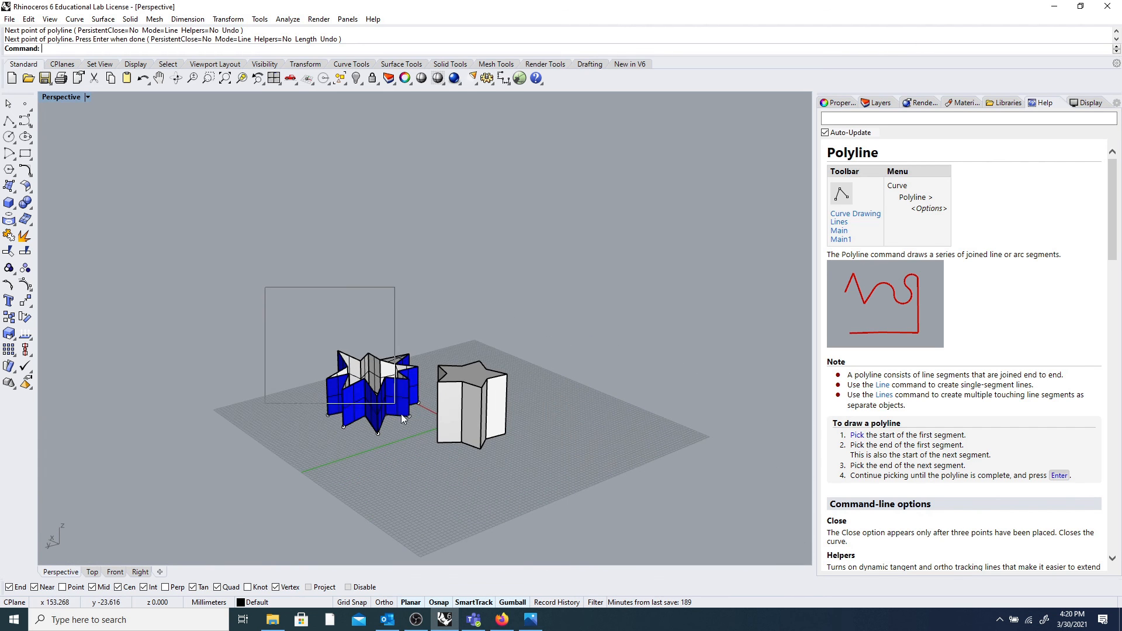
key(Escape)
key(ctrl+a)
key(Delete)
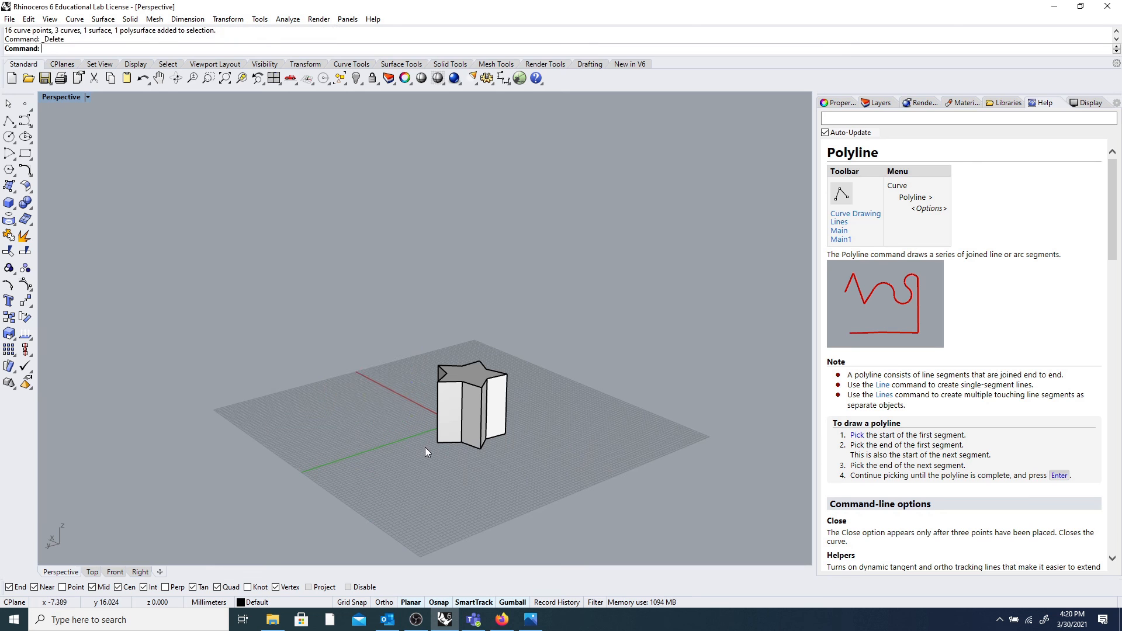
click(415, 619)
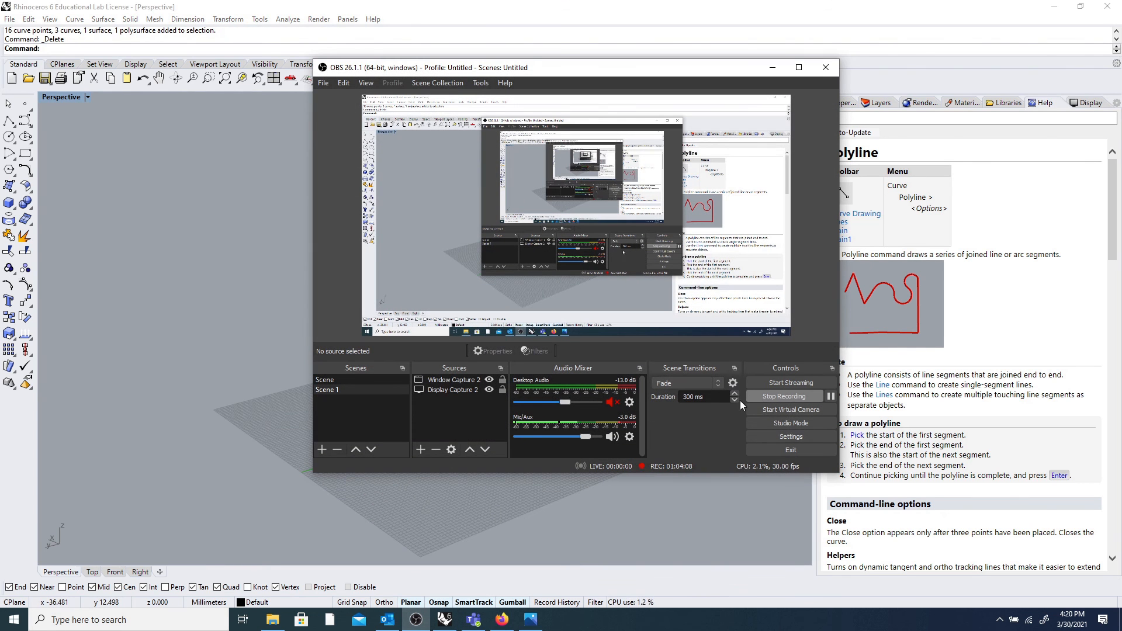
click(831, 398)
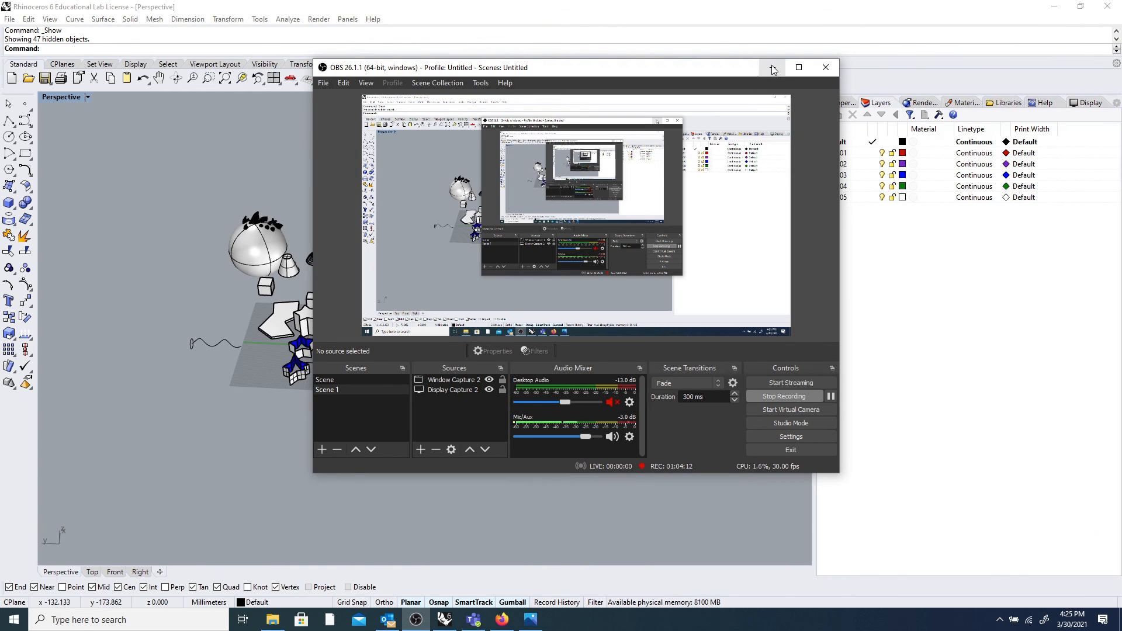
Minimize OBS and select the upper twisted donut in the Rhino scene.
click(773, 67)
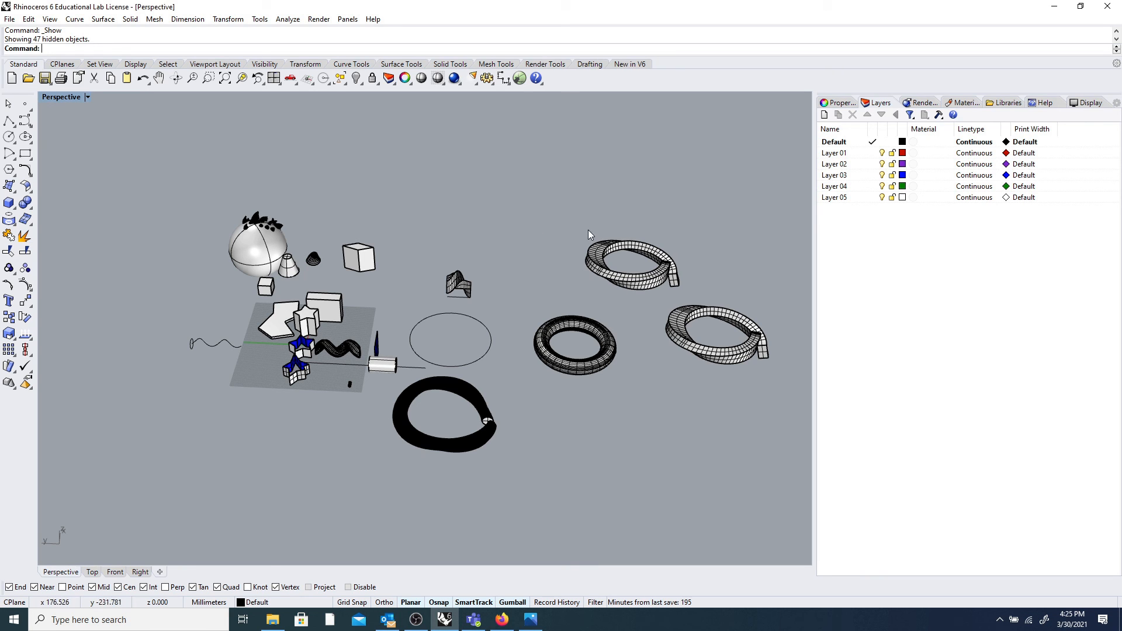
click(599, 267)
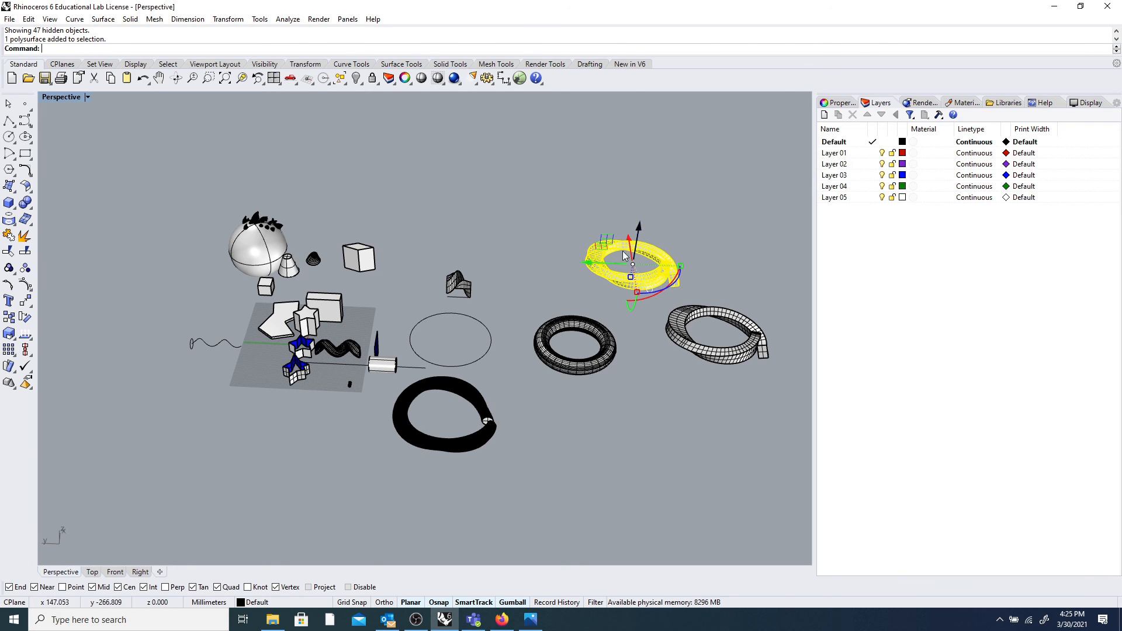
Move the selected upper twisted donut onto Layer 01 so it shows in red.
click(837, 153)
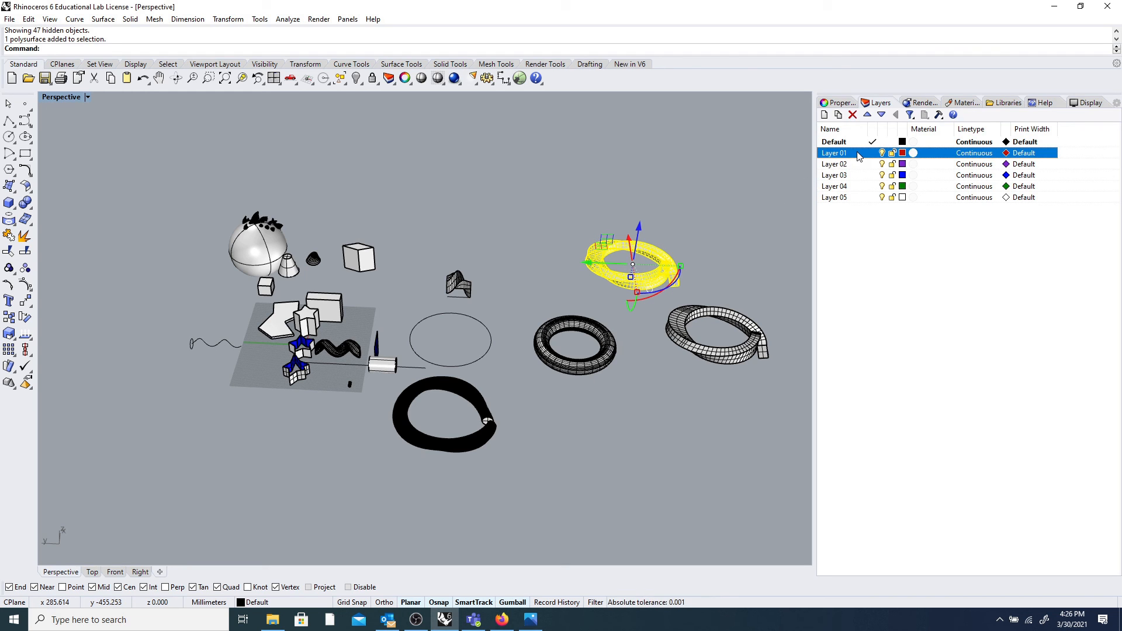
right_click(859, 156)
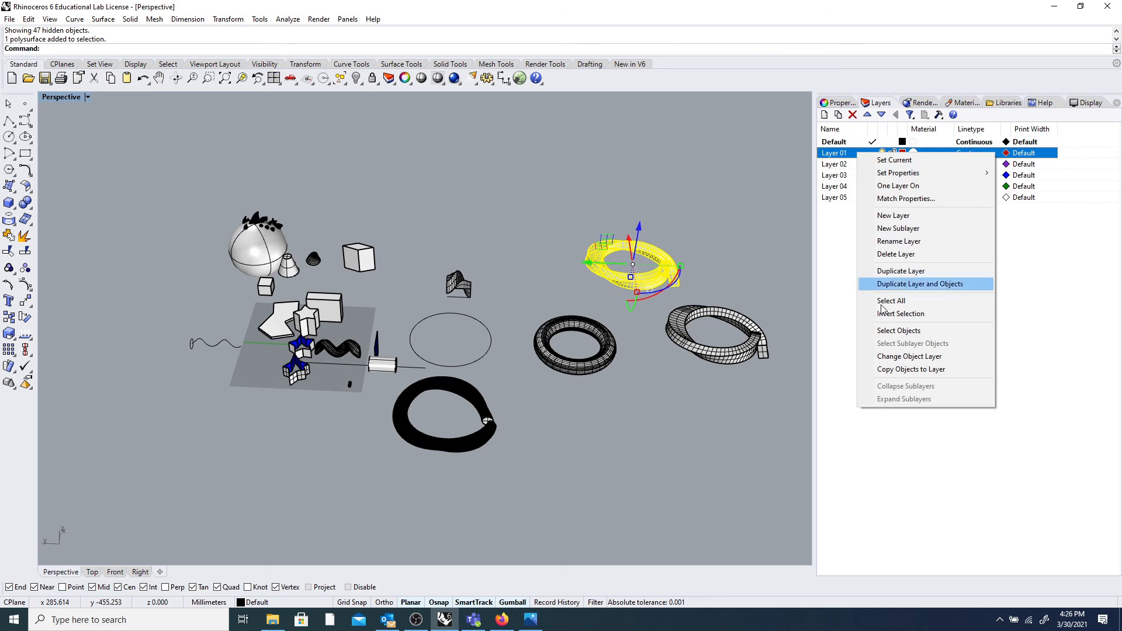
click(904, 358)
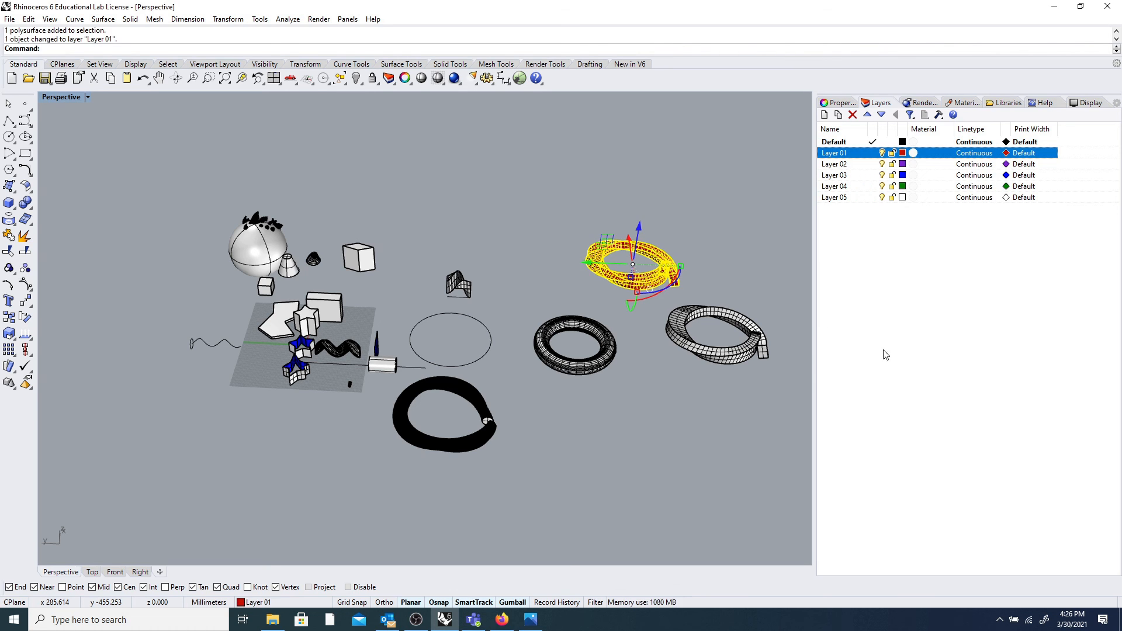
click(773, 265)
scroll(641, 276, up, 2)
scroll(645, 275, down, 1)
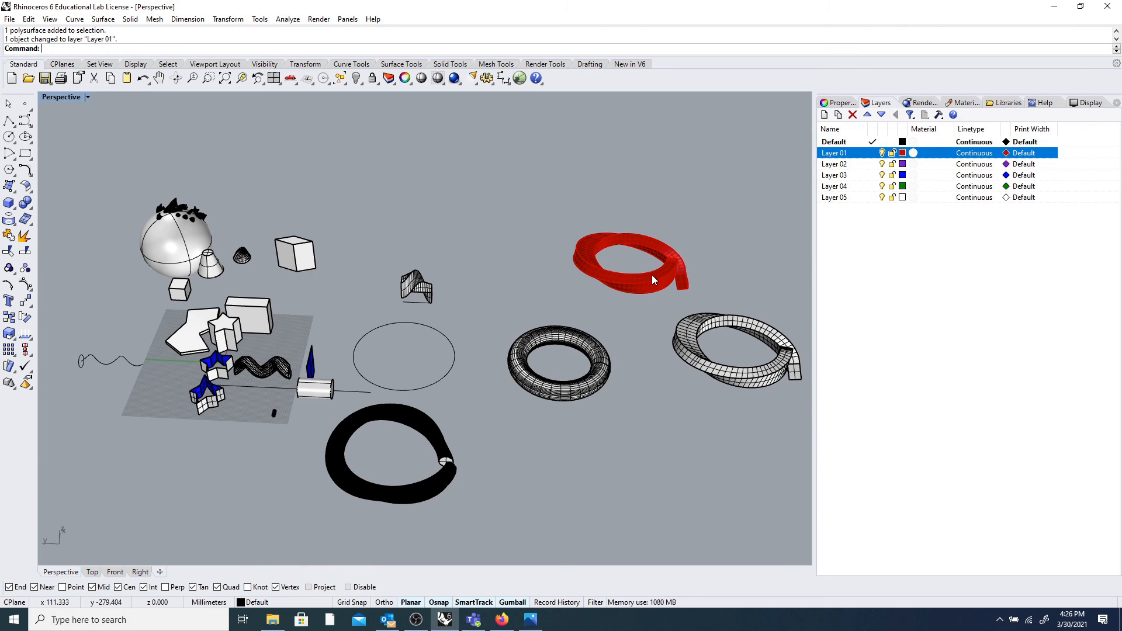
Toggle Layer 01's visibility and lock, leaving it unlocked and hidden.
click(882, 153)
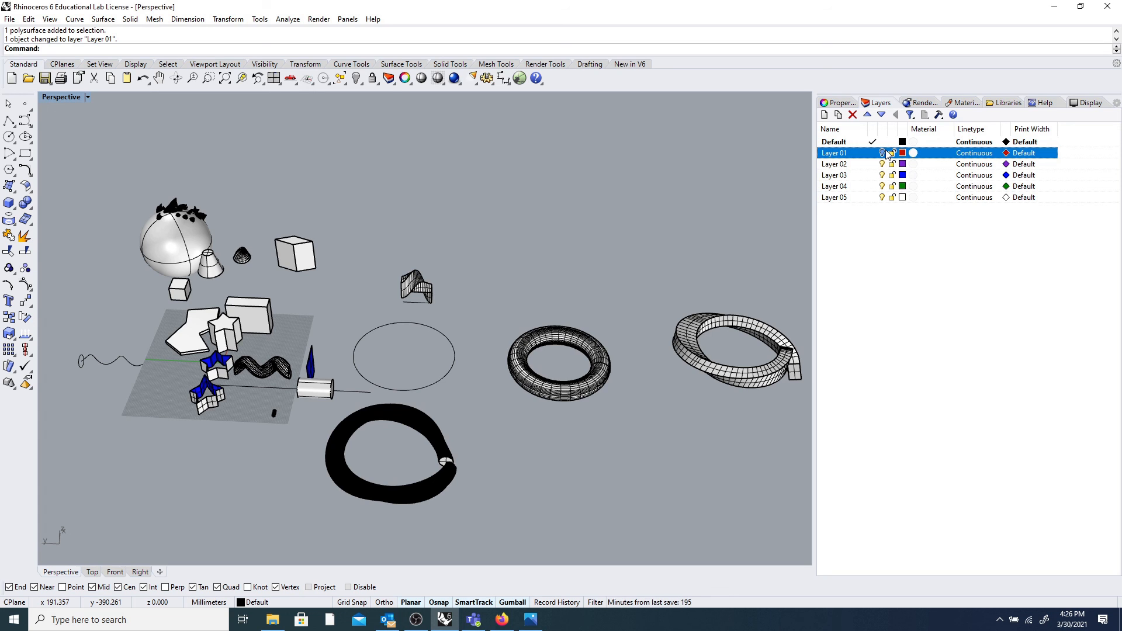
click(883, 153)
click(883, 154)
click(883, 153)
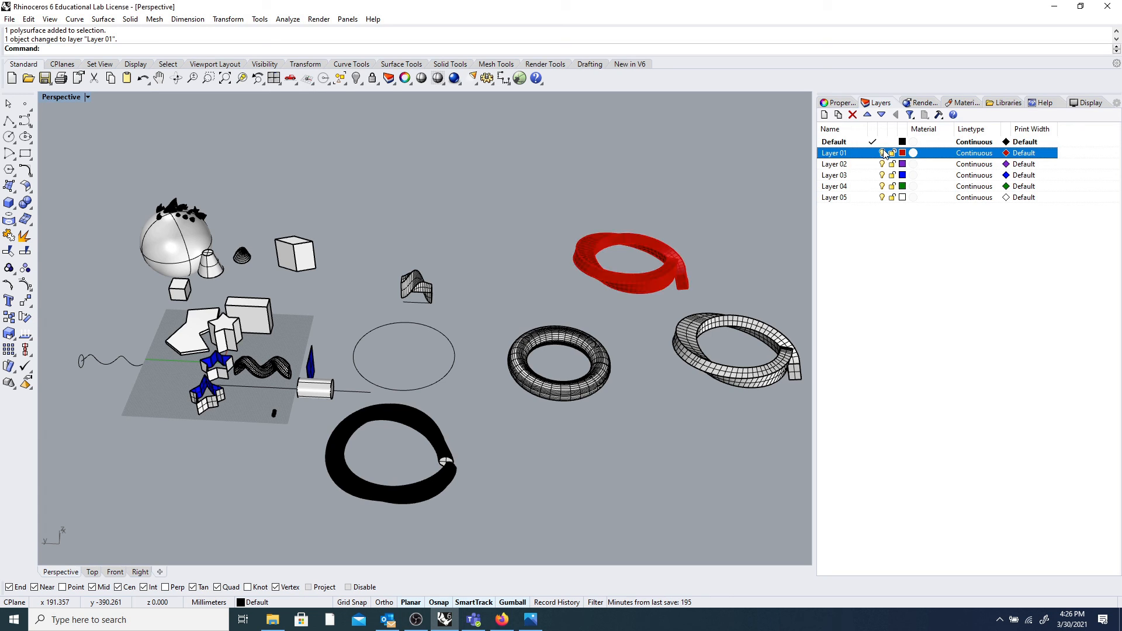
click(892, 153)
click(883, 154)
click(883, 153)
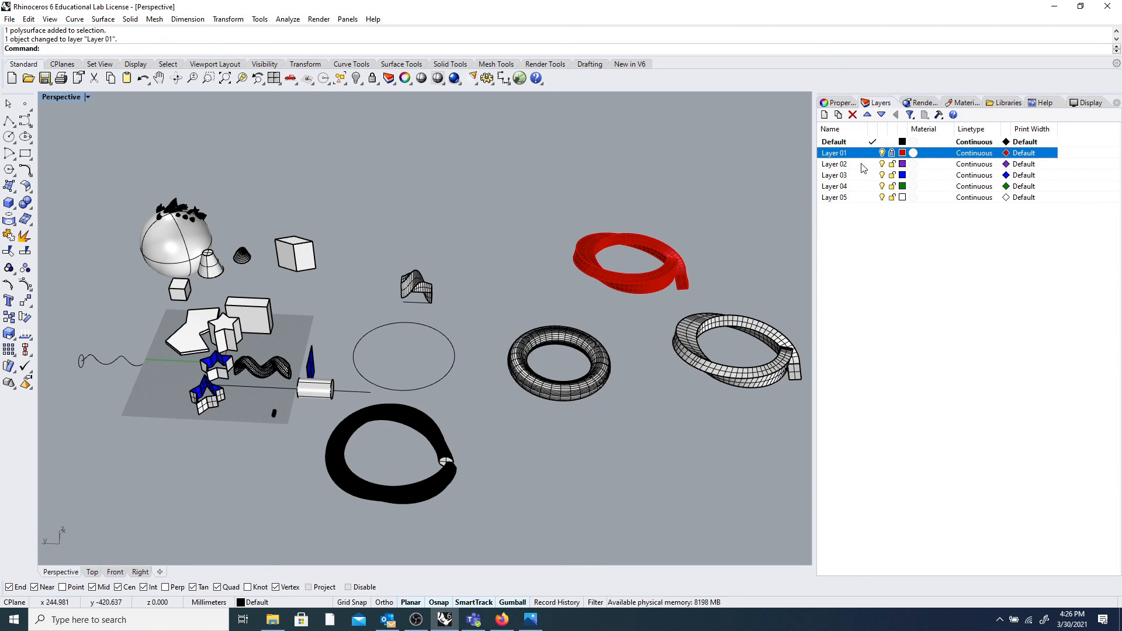
click(893, 154)
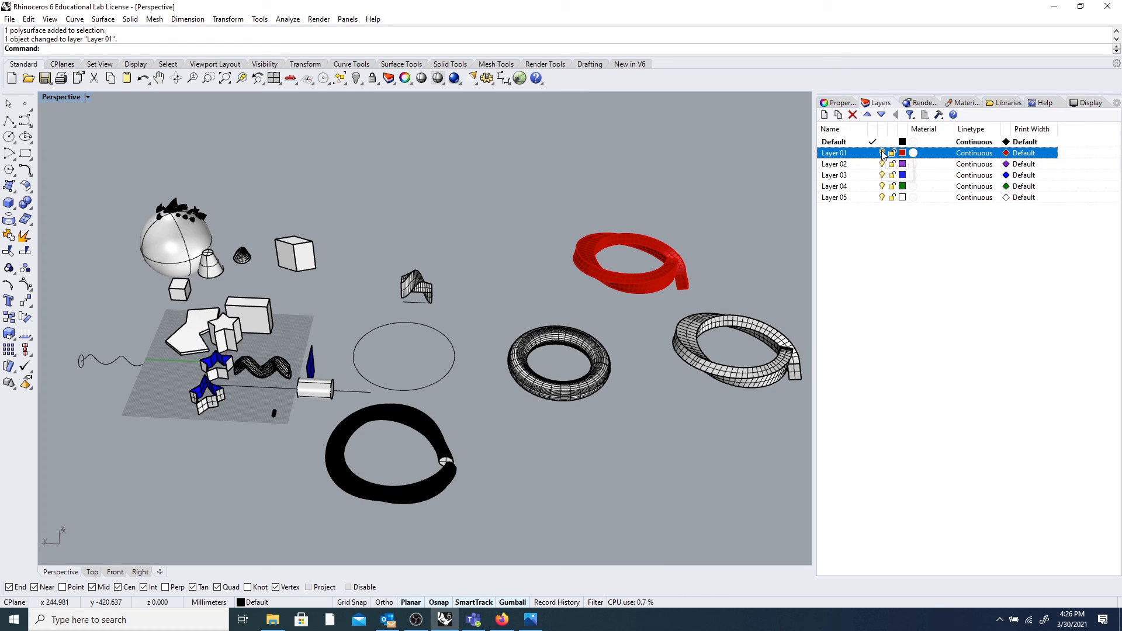
click(882, 152)
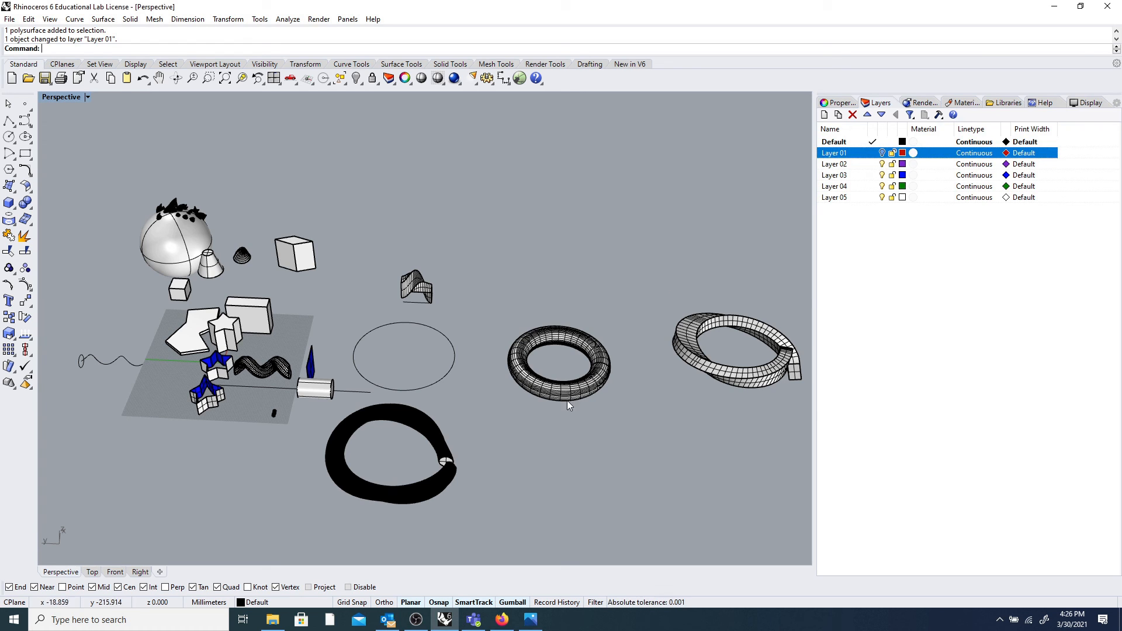
In Properties, set the twisted torus's Layer to Layer 03 so it turns blue.
click(842, 104)
click(696, 322)
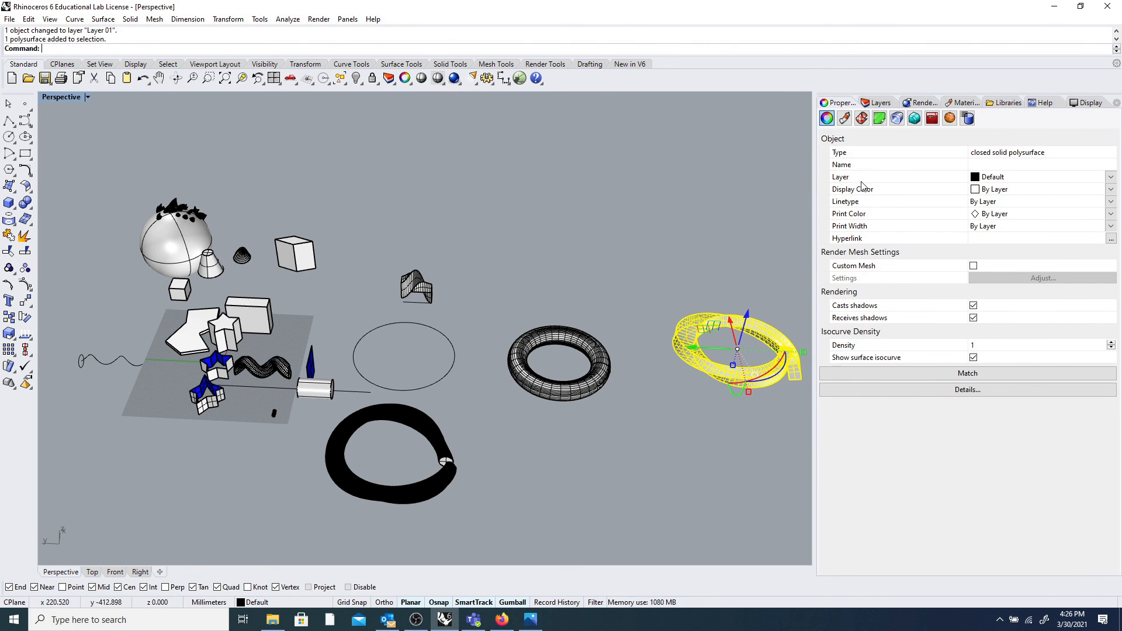
click(729, 242)
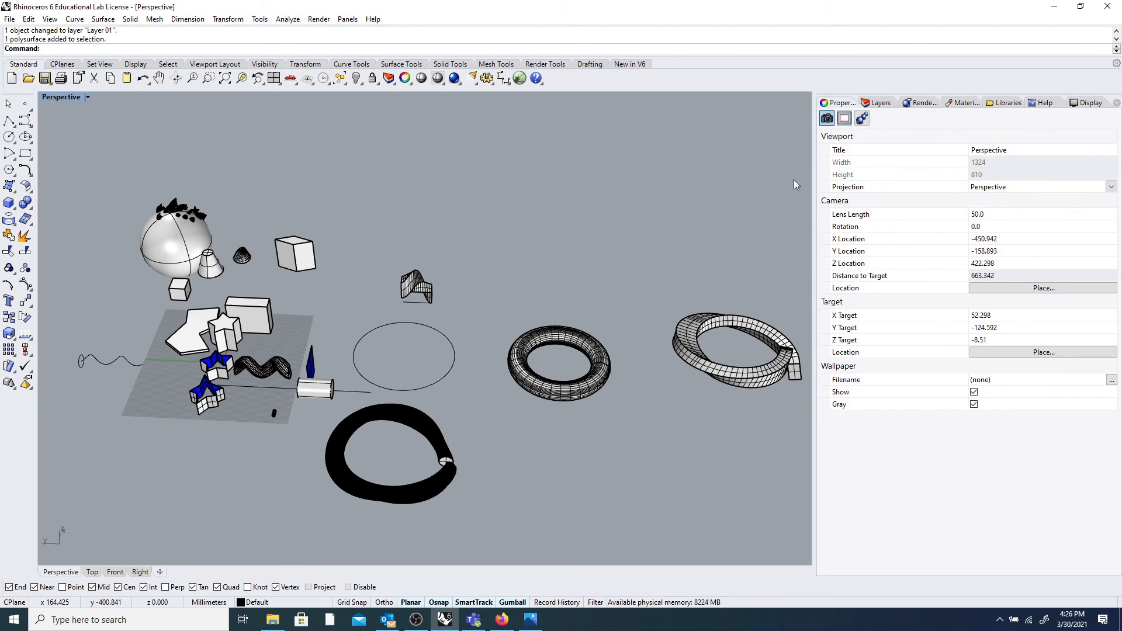
click(731, 320)
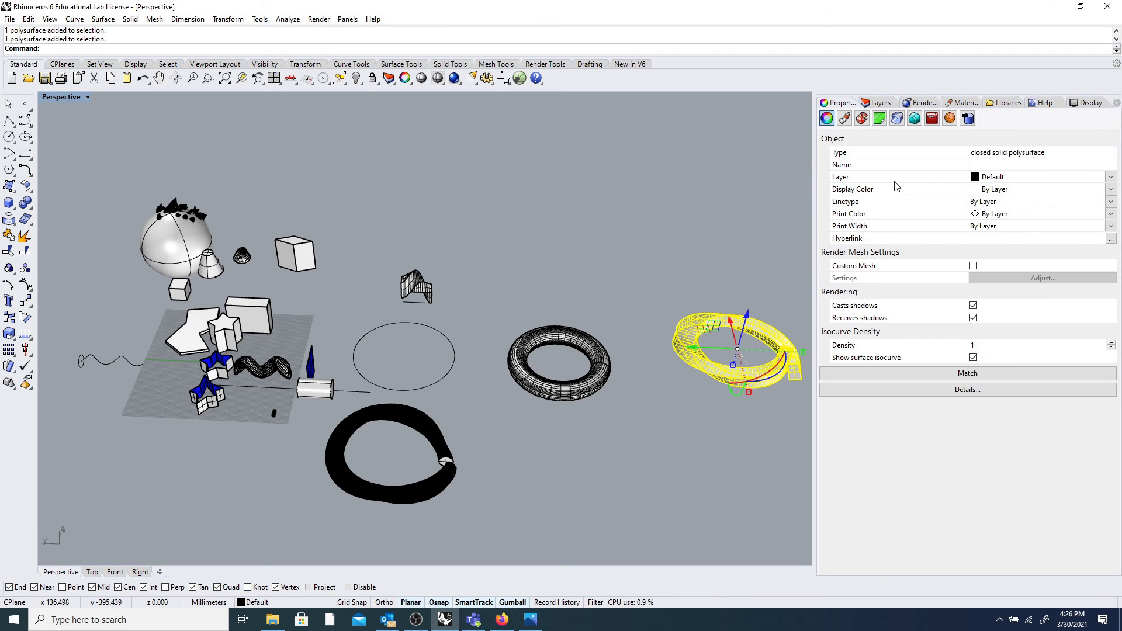
click(1035, 175)
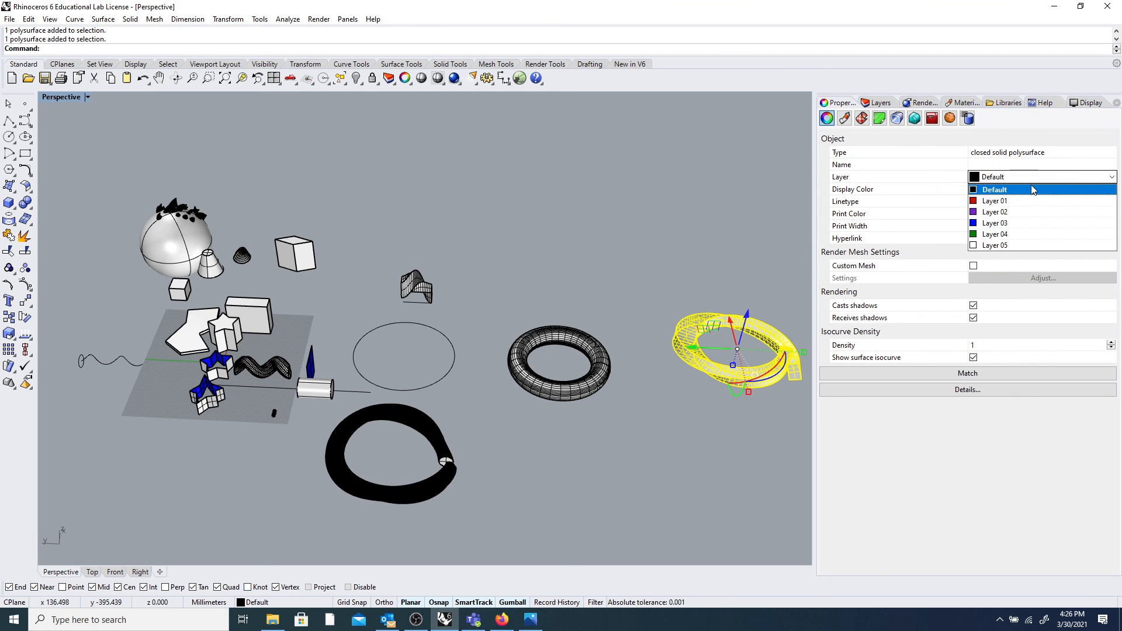
click(1024, 223)
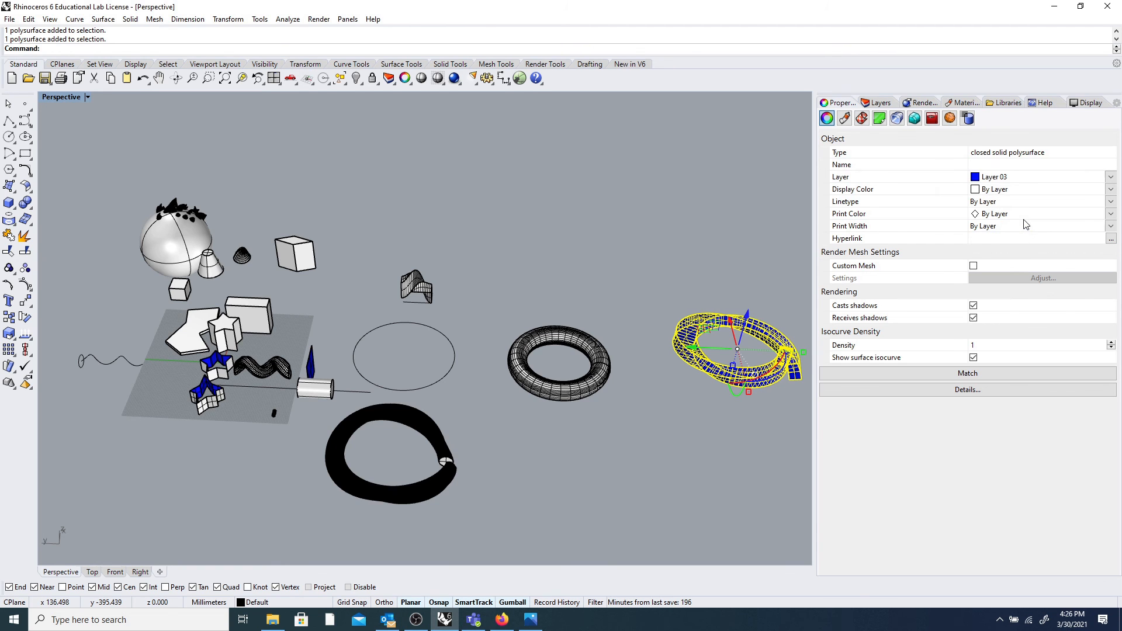
click(712, 279)
click(760, 327)
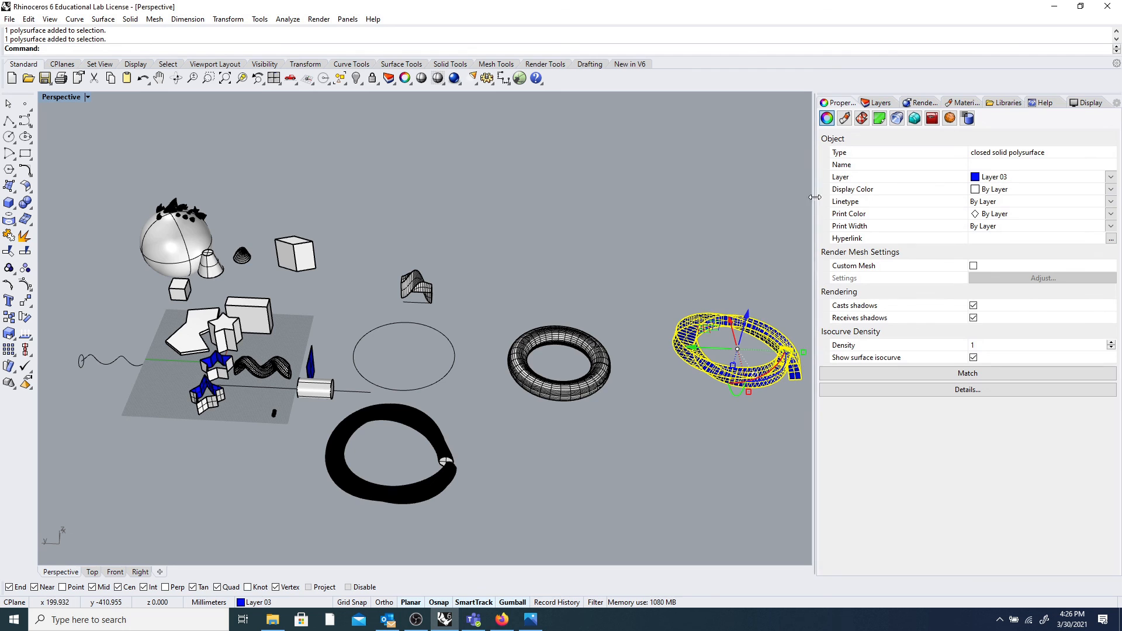
click(871, 104)
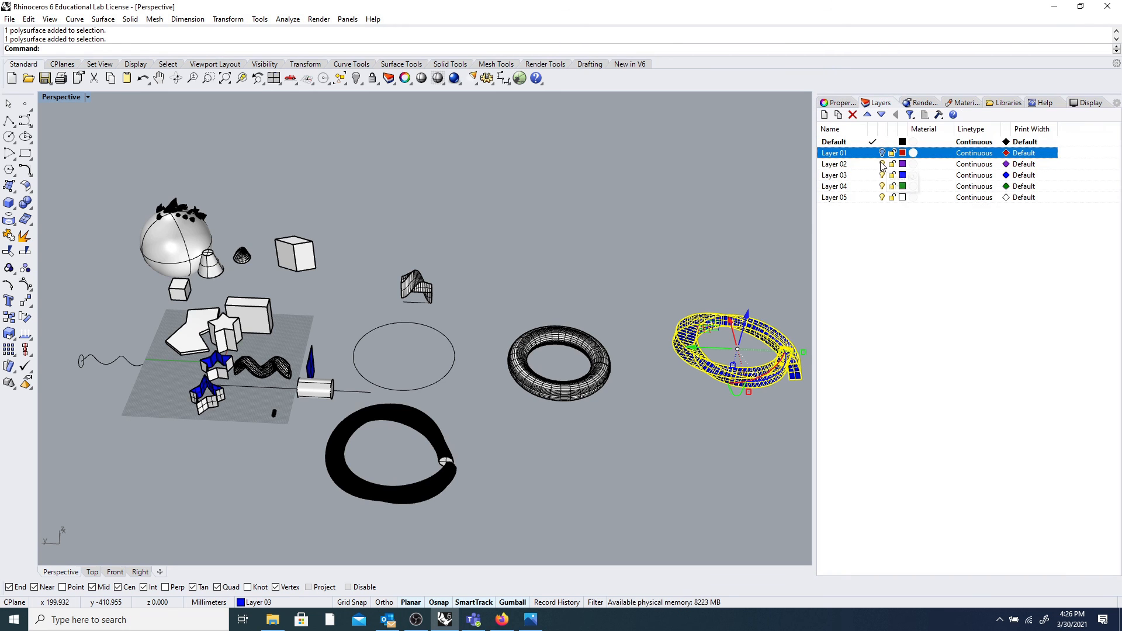
Hide Layer 03 with its blue torus, keeping Layer 02 visible.
click(884, 166)
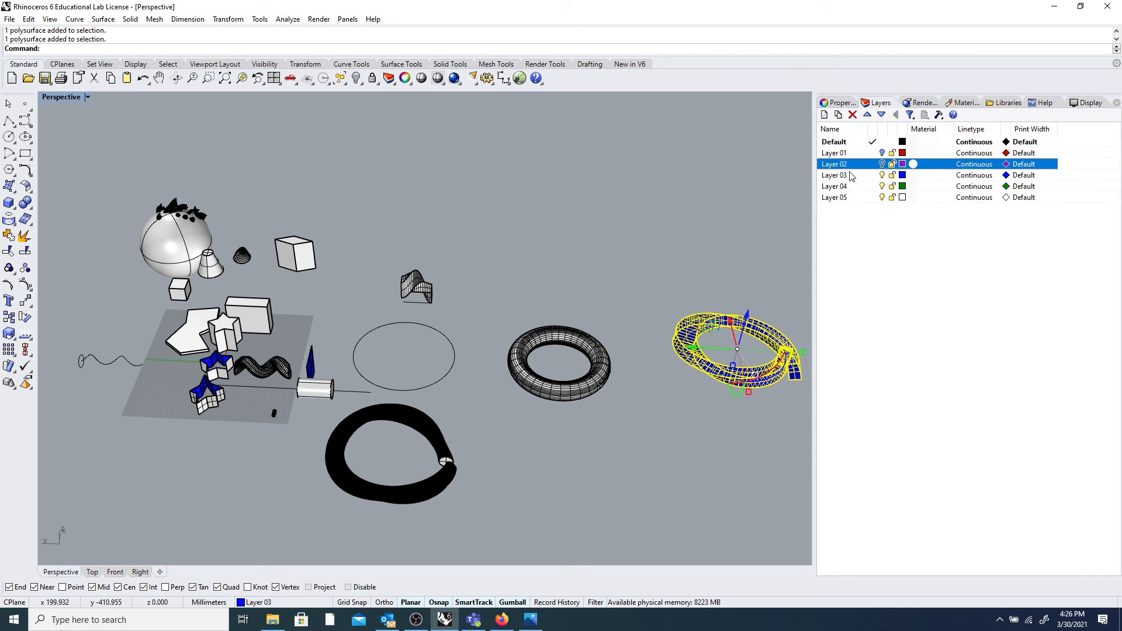
click(600, 209)
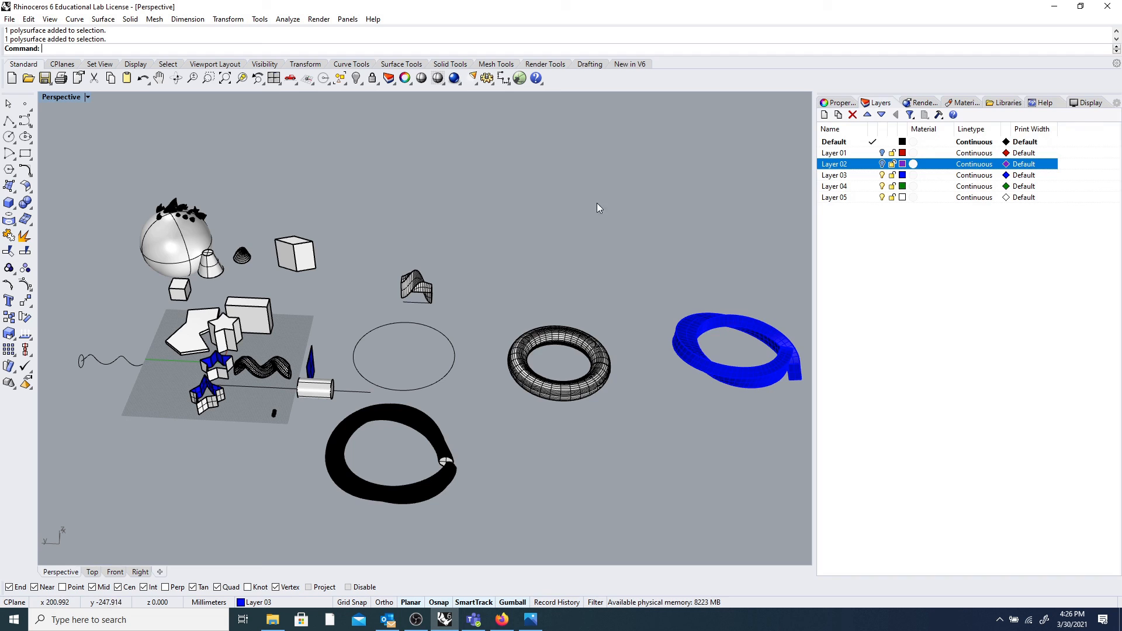
click(883, 174)
click(883, 164)
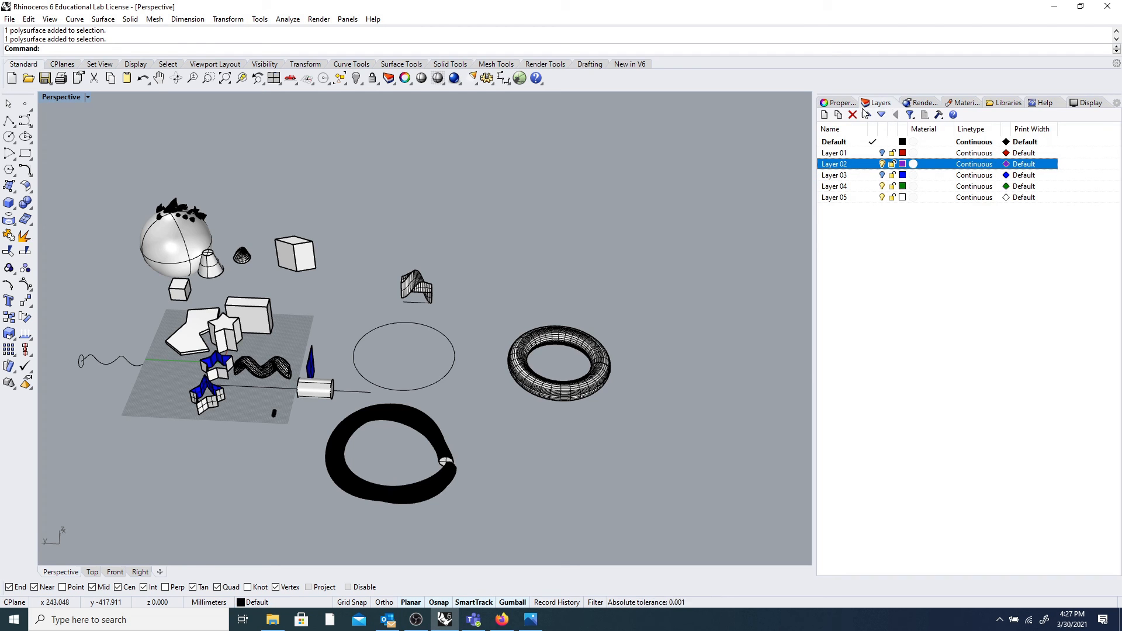
Create a new Layer 06 with the colour Magenta.
click(825, 115)
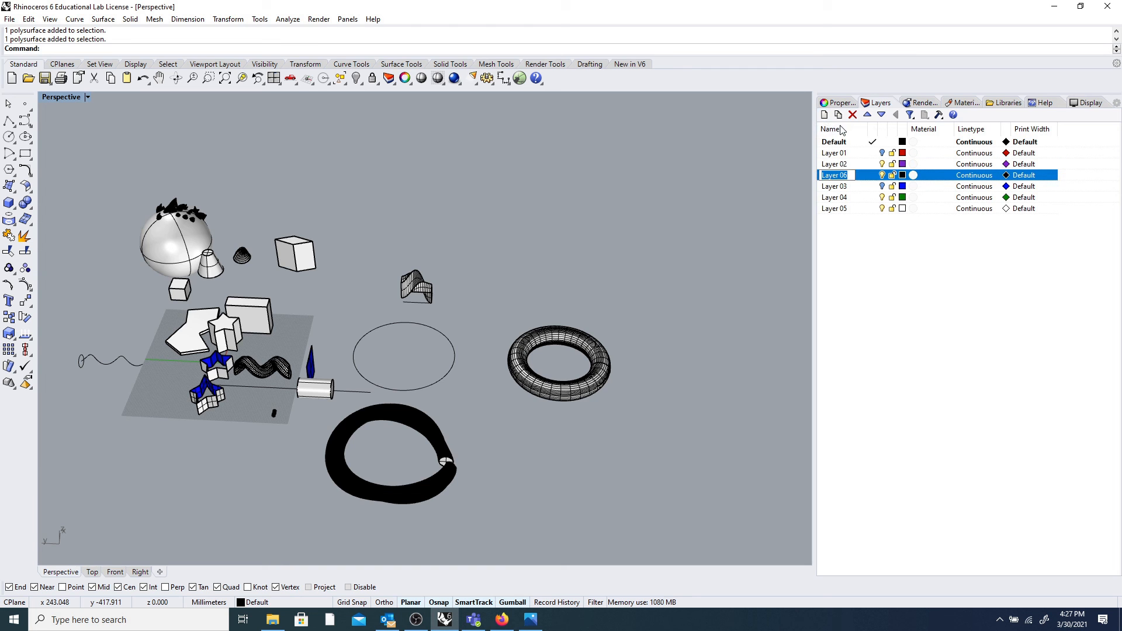
click(903, 175)
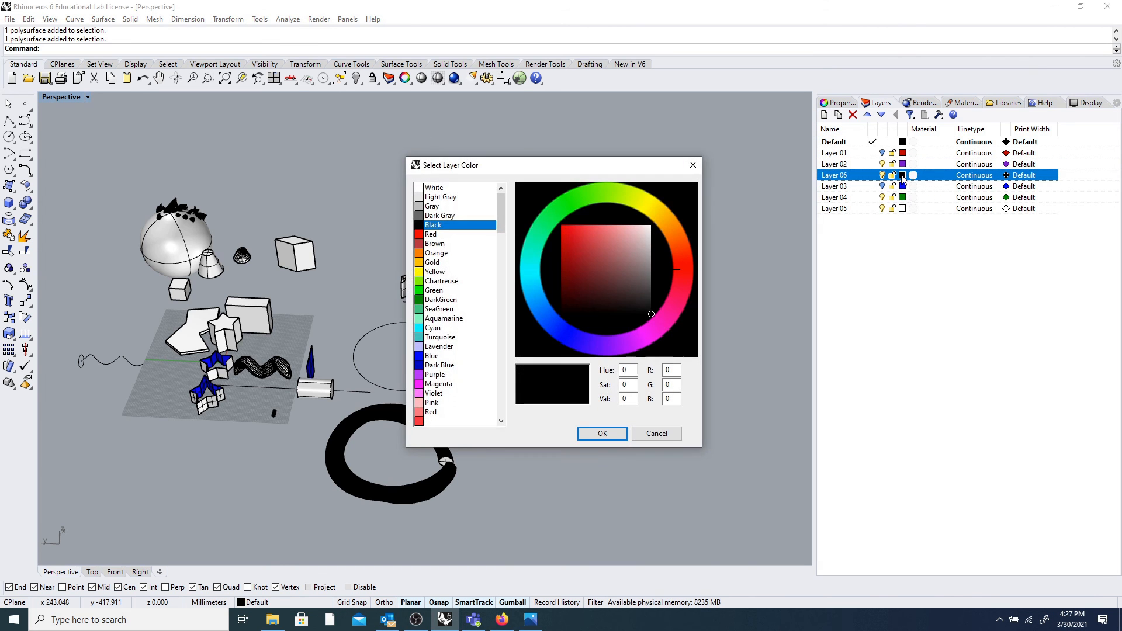
click(443, 385)
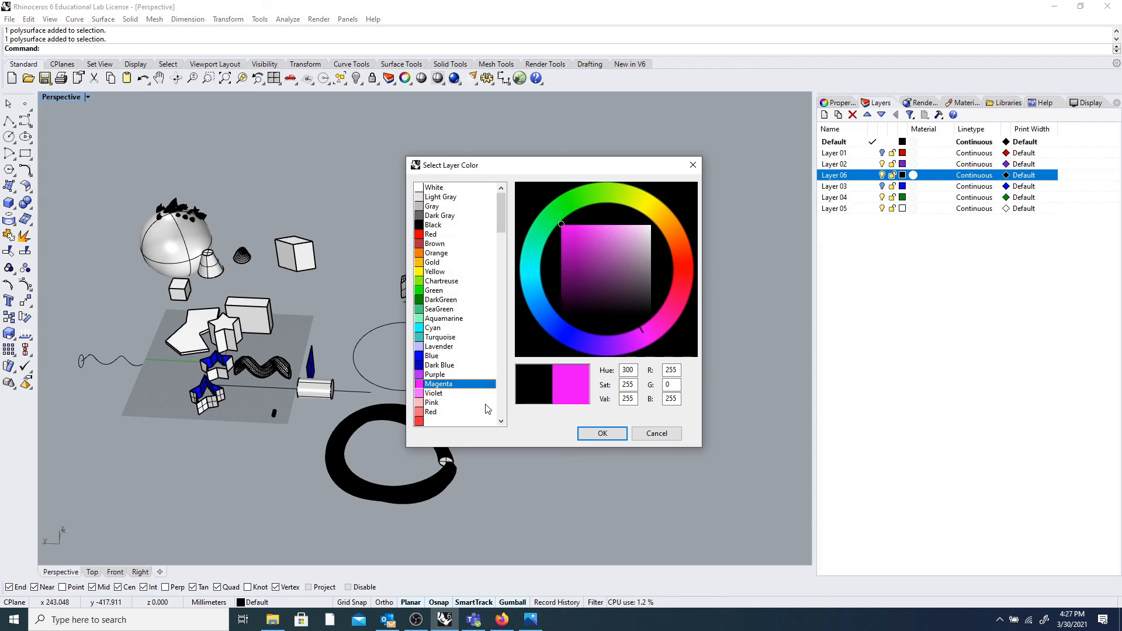
click(602, 434)
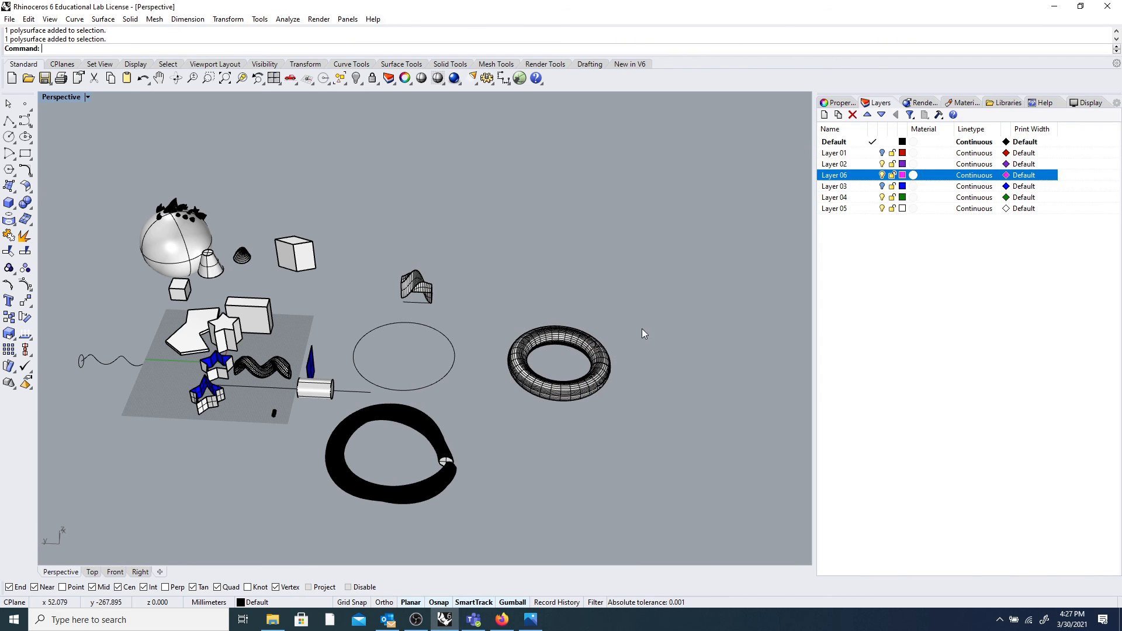
Move the plain torus onto Layer 06 and turn Layer 01 back on.
click(610, 354)
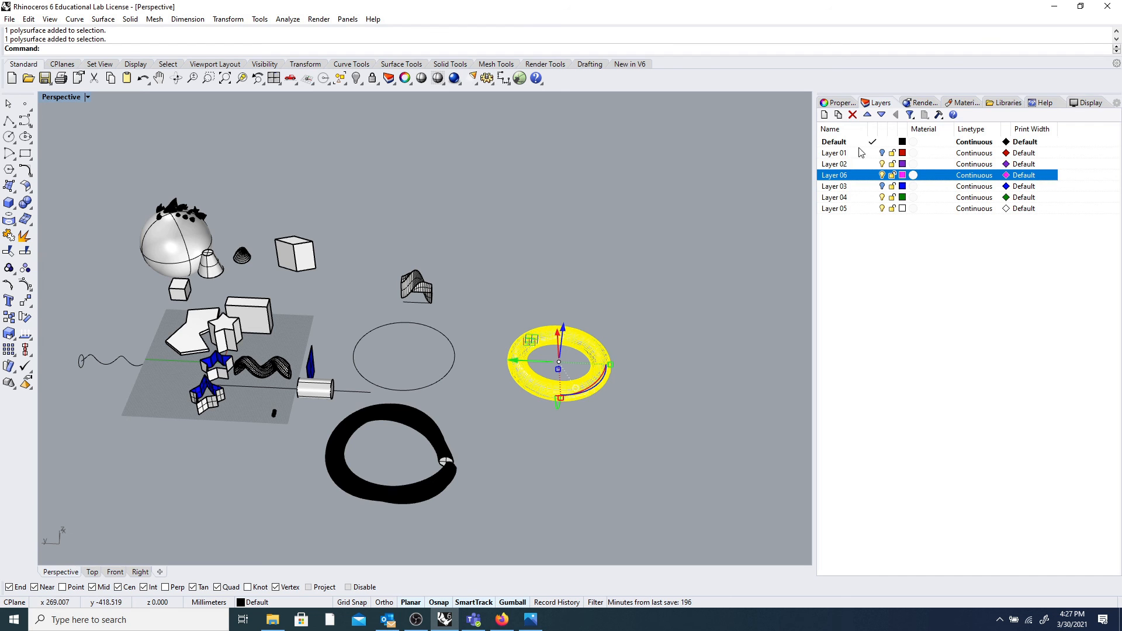
right_click(854, 180)
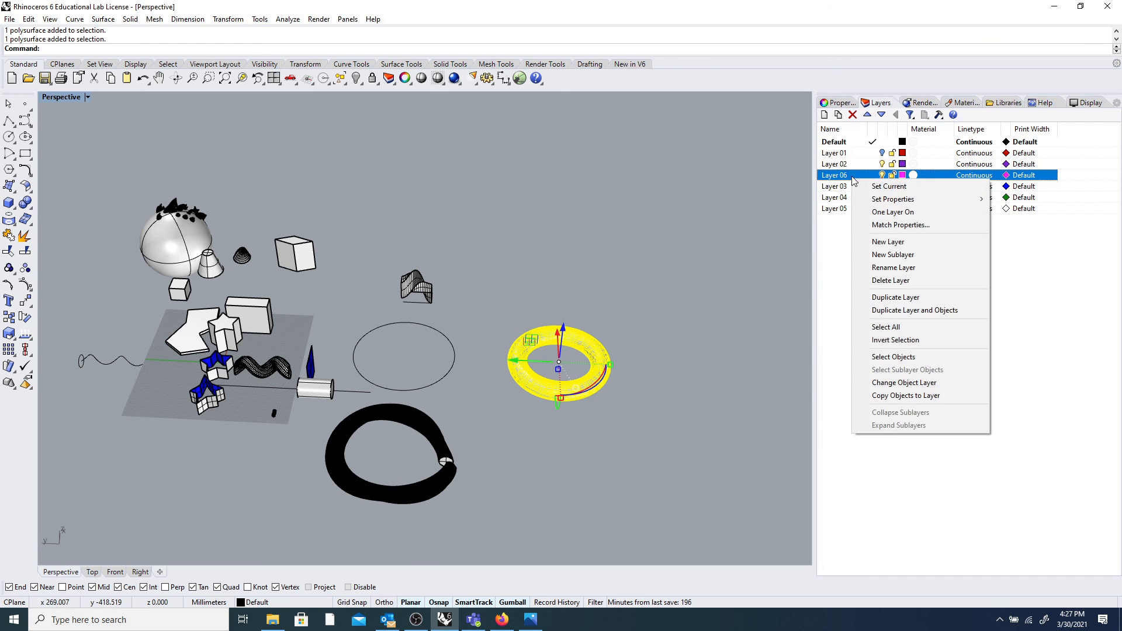
click(912, 383)
click(758, 298)
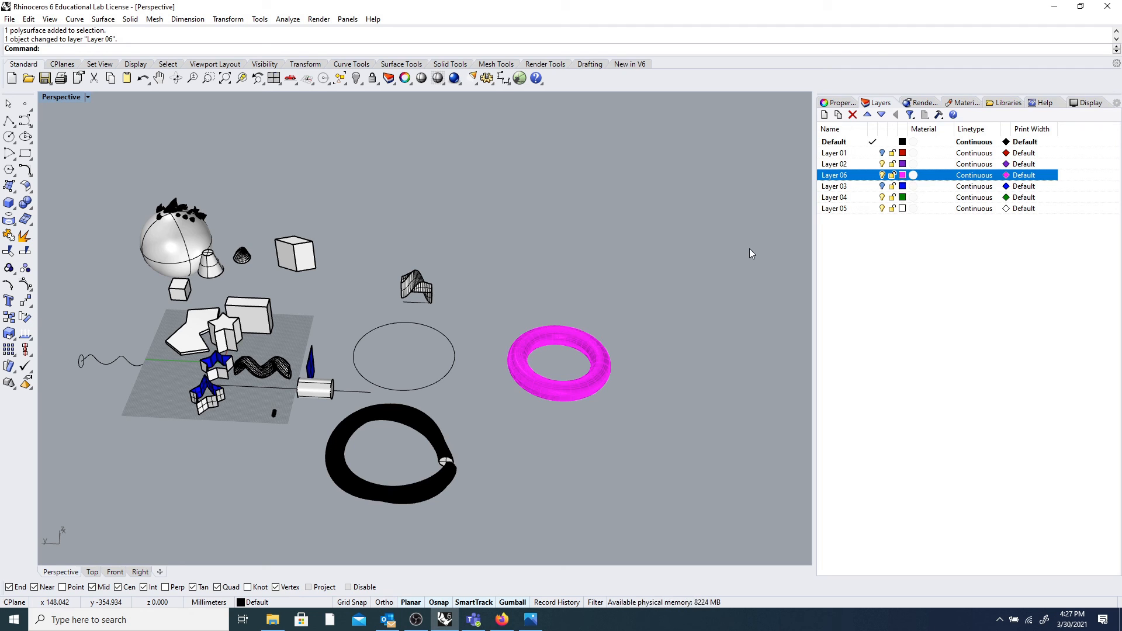
click(845, 153)
click(882, 153)
Rename Layer 01 to 'twisty donut'.
click(854, 154)
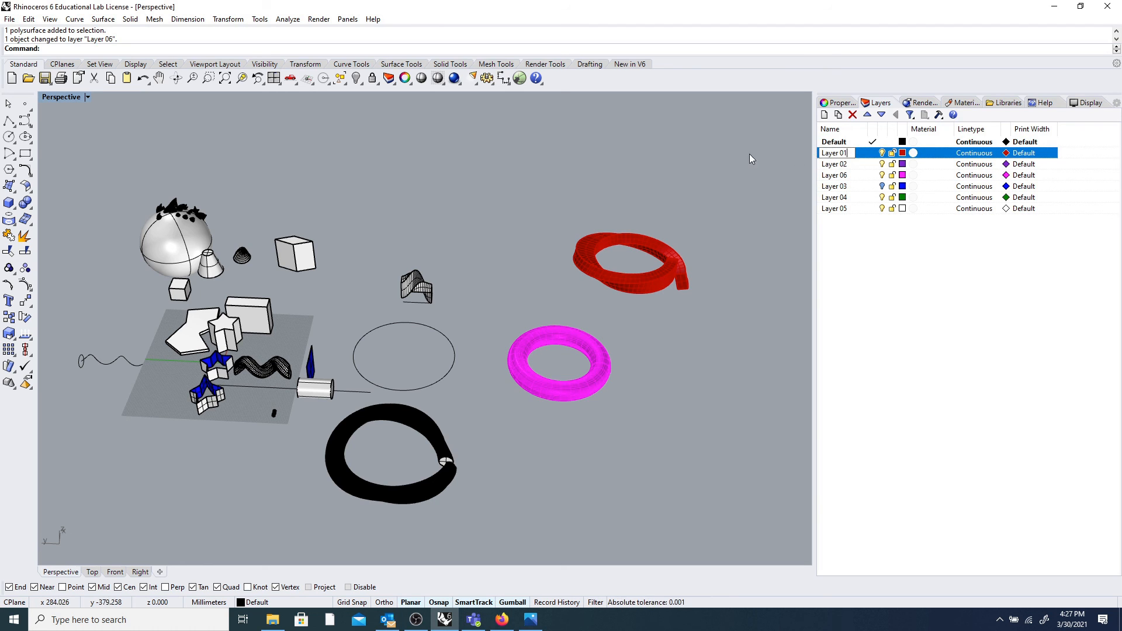
double_click(854, 157)
key(BackSpace)
key(BackSpace)
key(BackSpace)
key(BackSpace)
key(BackSpace)
key(BackSpace)
key(BackSpace)
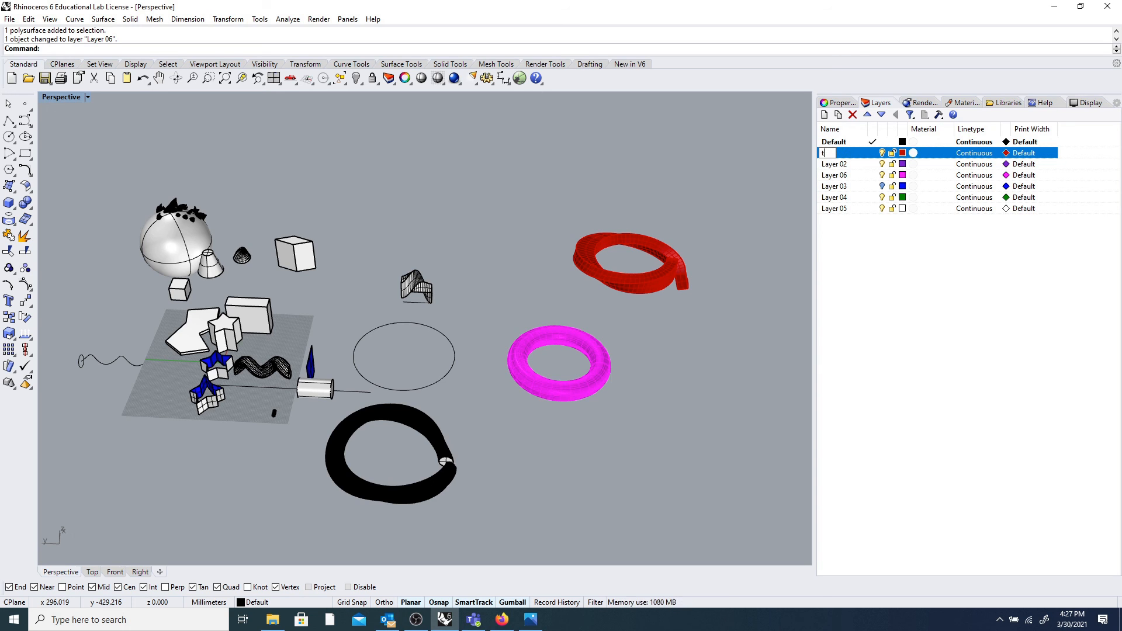
text(twisty donut)
click(871, 257)
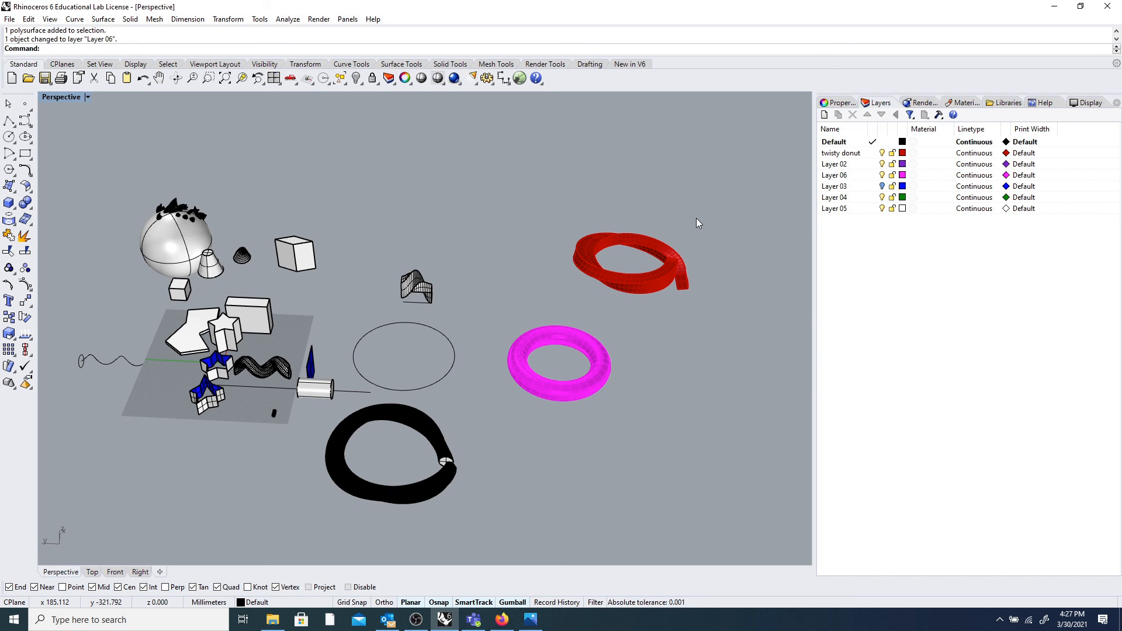
Switch the layers off and back on so twisty donut, Layer 02, 03, 04 and 06 all show.
click(888, 154)
click(882, 152)
click(882, 164)
click(882, 174)
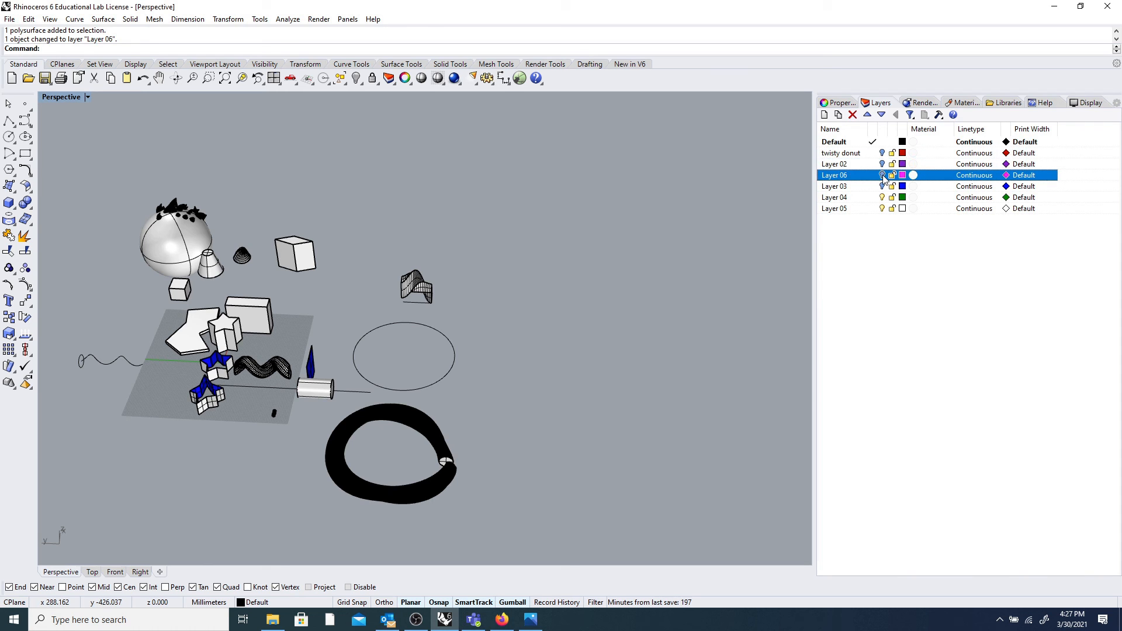
click(882, 197)
click(882, 197)
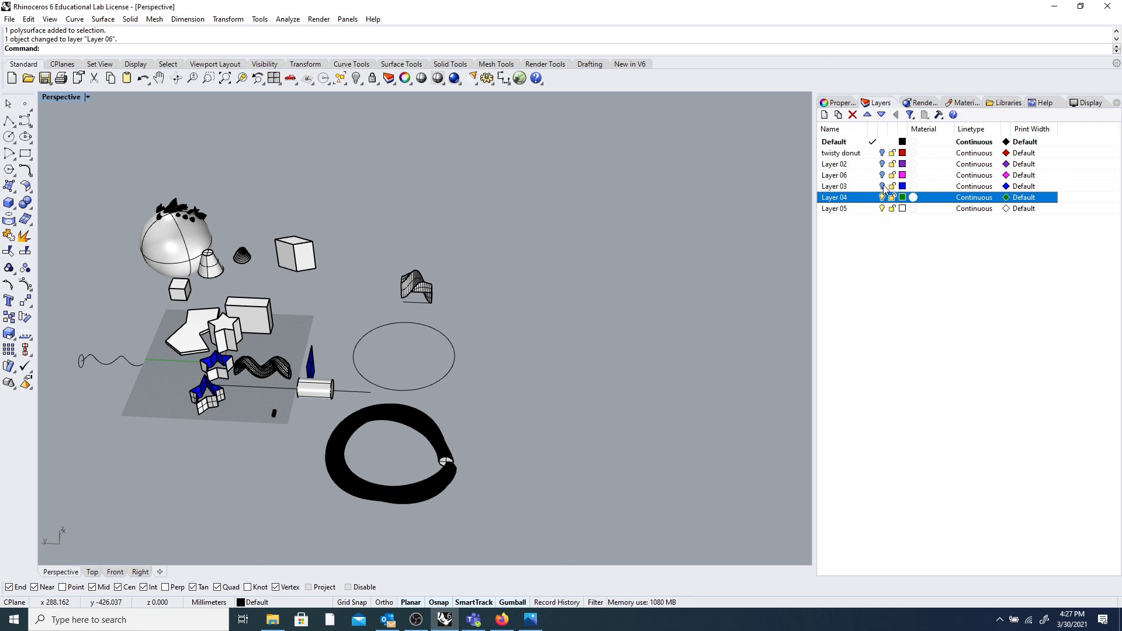
click(882, 186)
click(883, 175)
click(882, 164)
click(883, 153)
scroll(640, 249, down, 5)
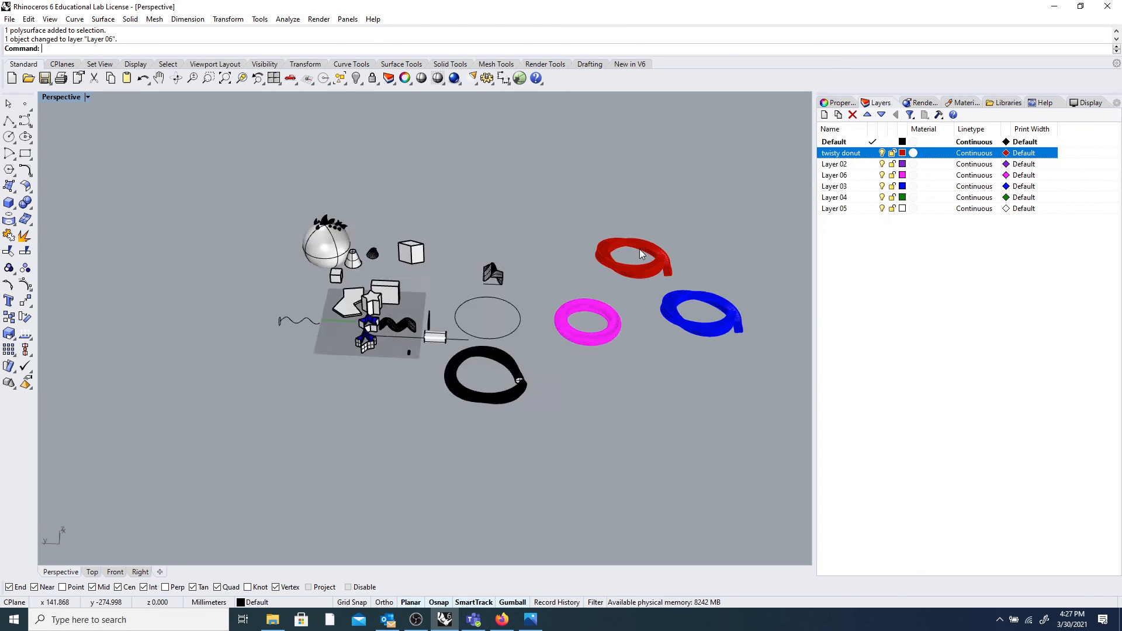
Zoom the Perspective view out and window-select all objects, including the three donuts.
scroll(615, 260, up, 8)
scroll(307, 362, up, 4)
scroll(311, 359, down, 4)
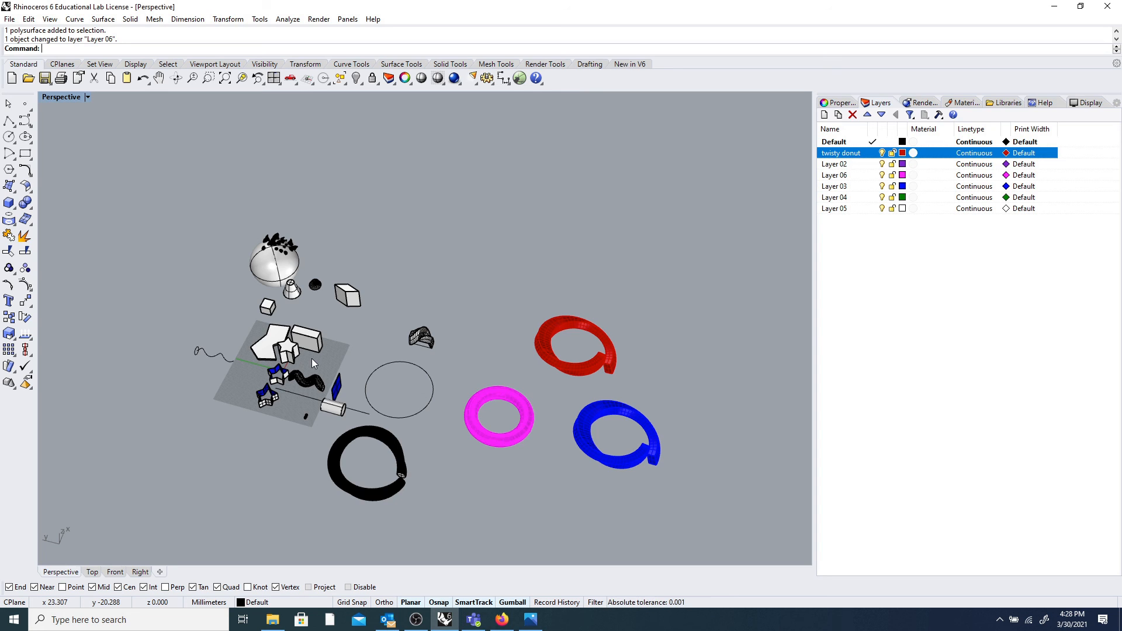
scroll(311, 359, down, 6)
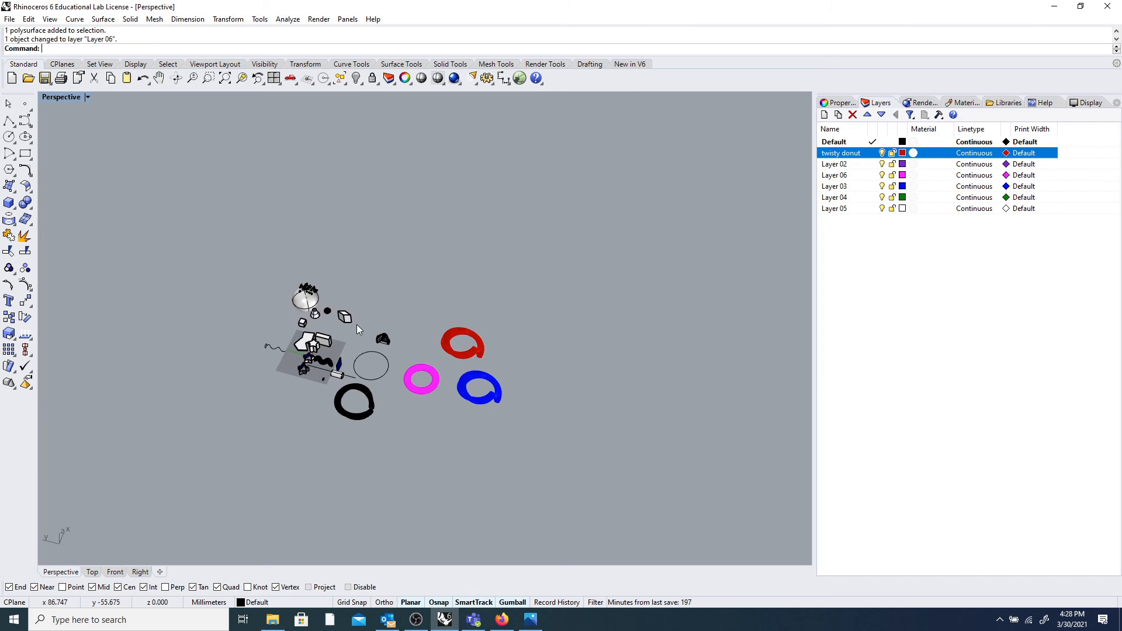
scroll(360, 289, up, 2)
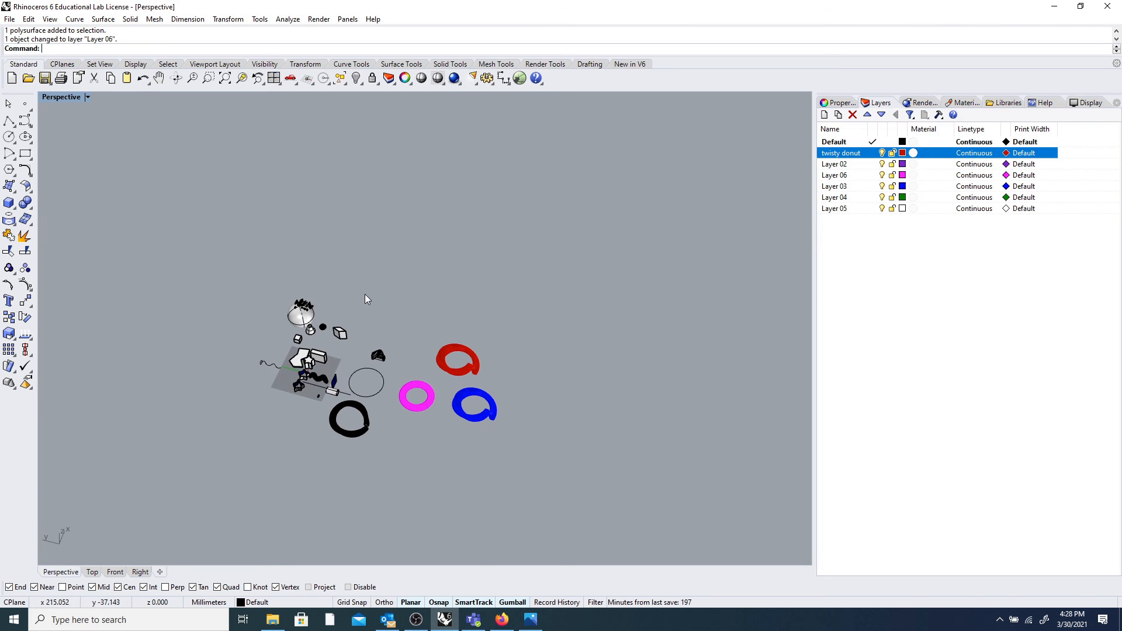
drag(191, 242, 633, 470)
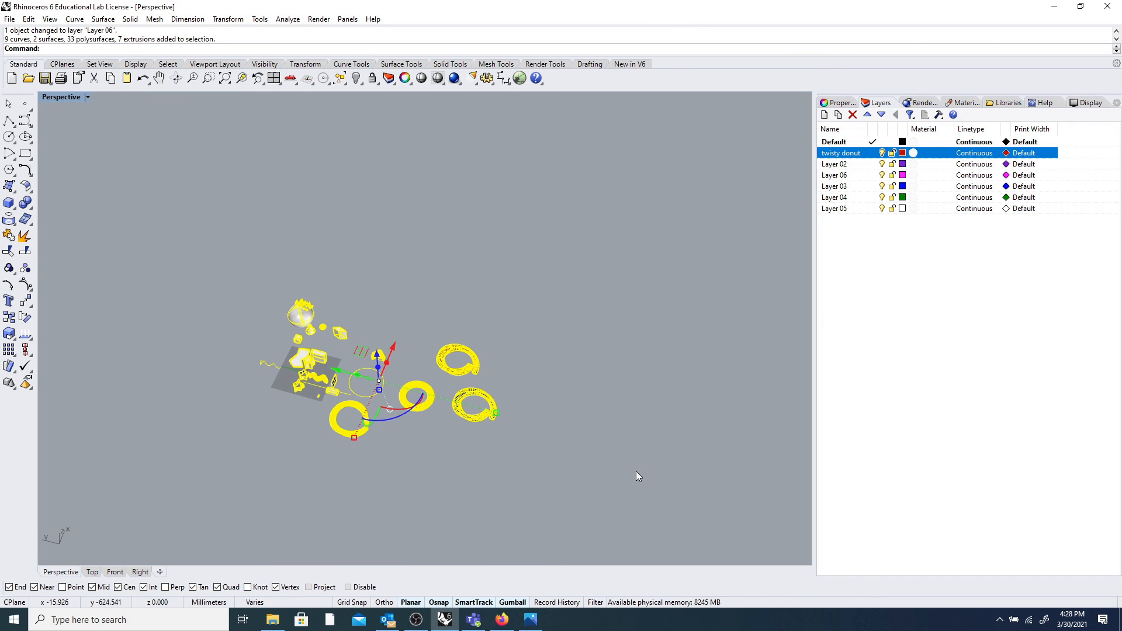
Hide the 51 selected objects, show them again, then bring OBS Studio to the front.
click(357, 78)
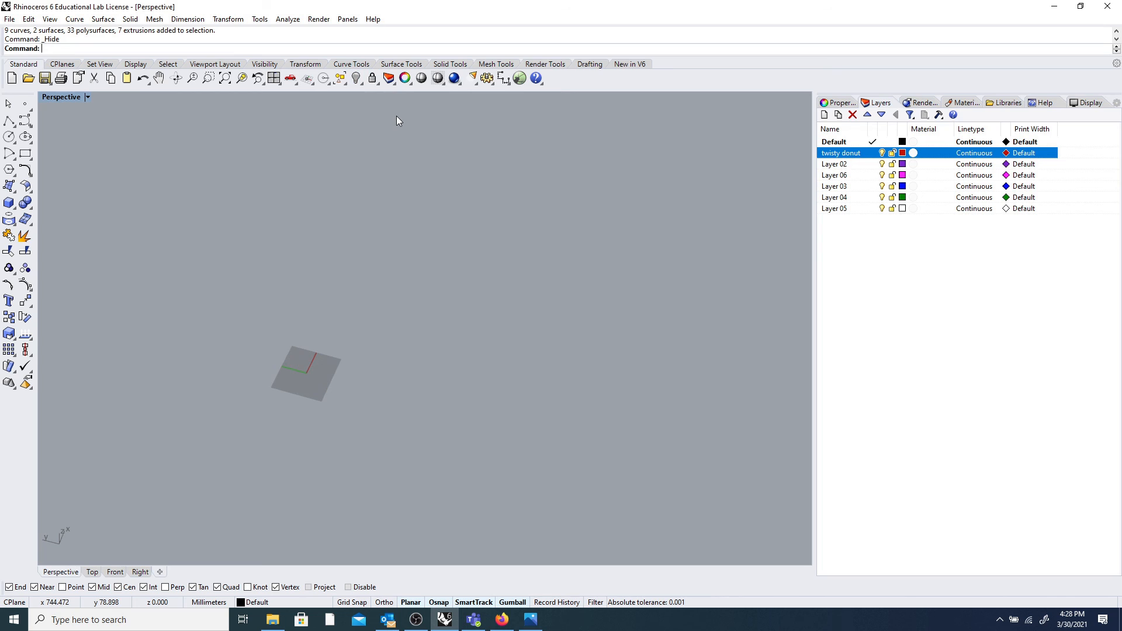
right_click(358, 82)
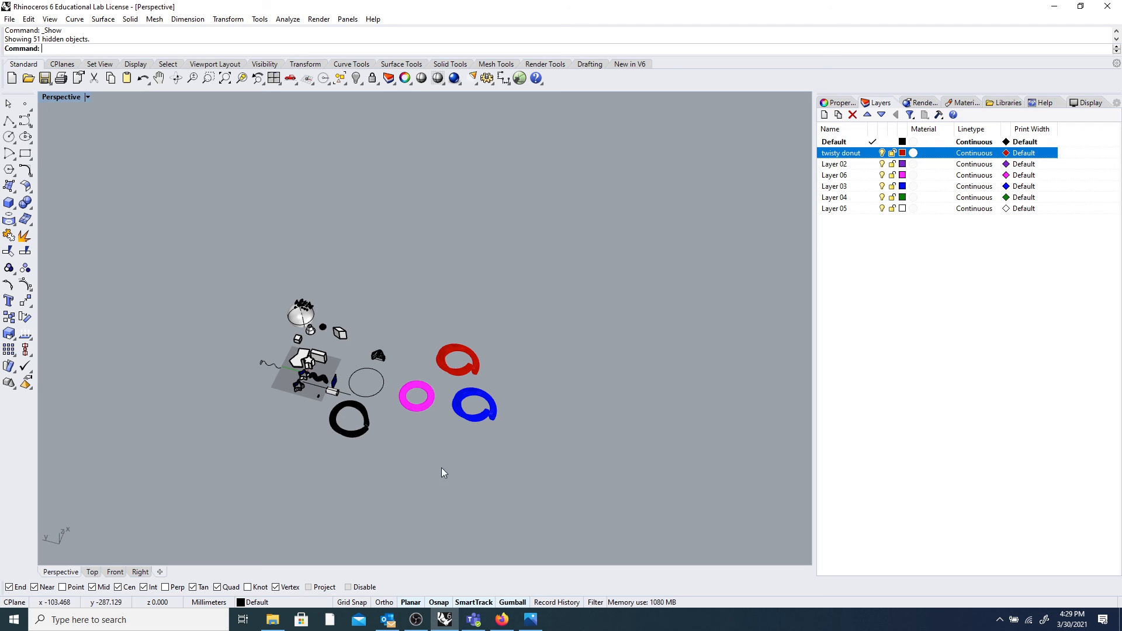
click(417, 620)
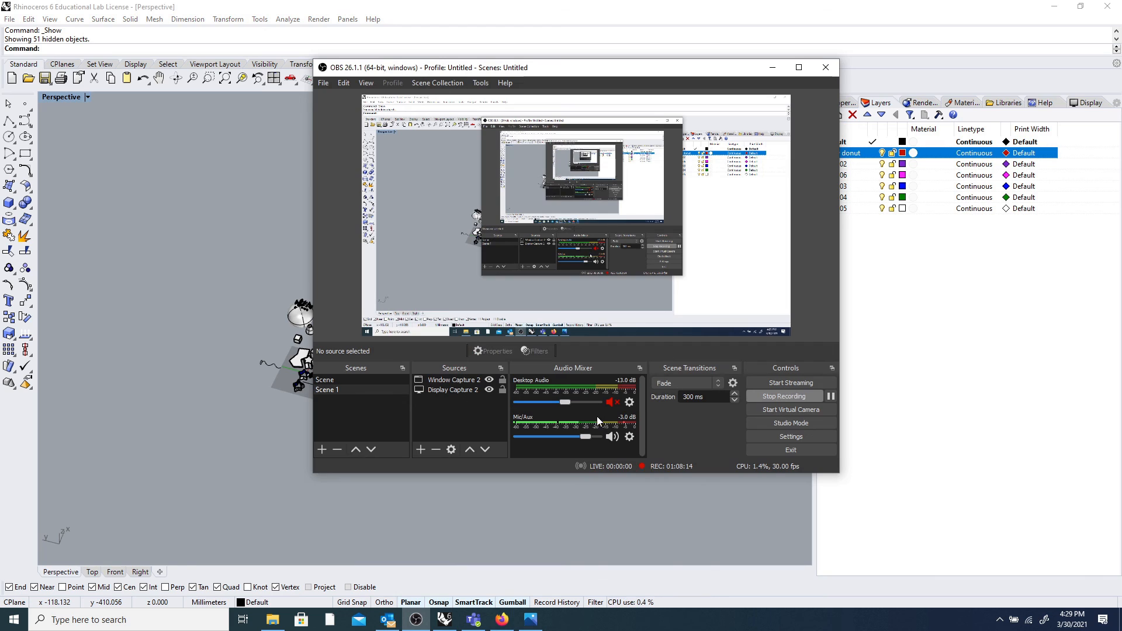